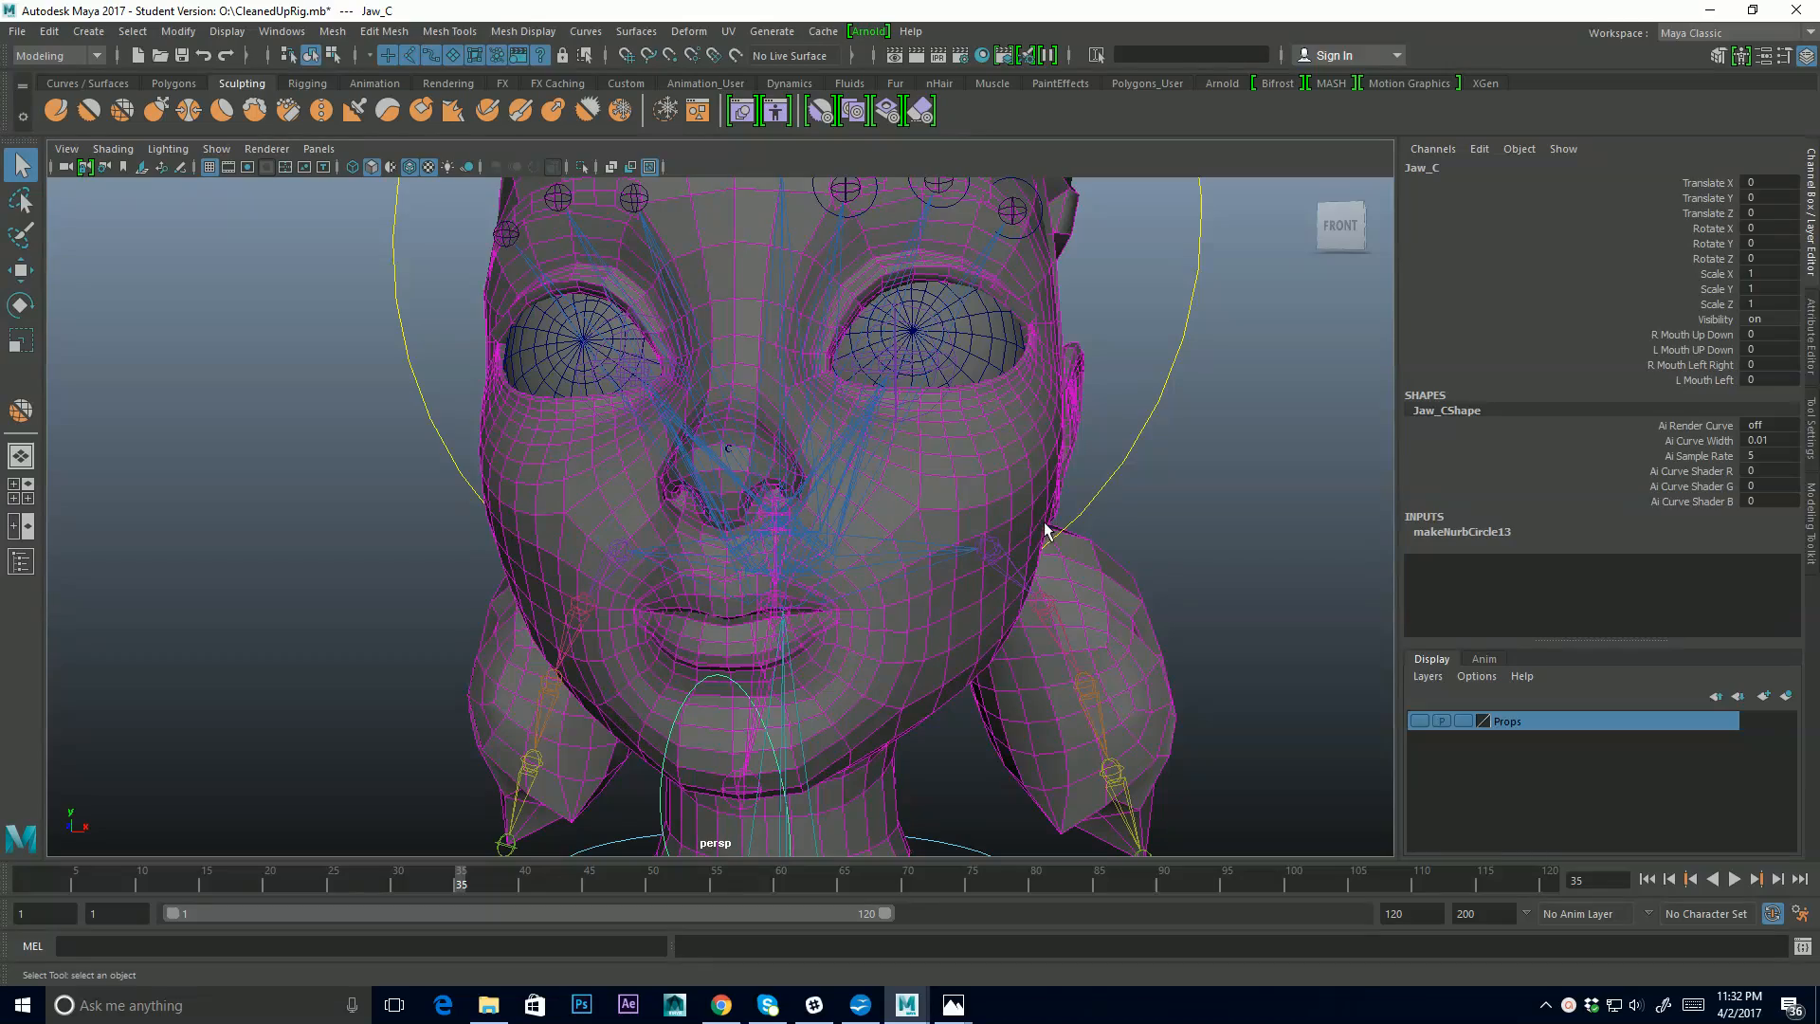
Rotate the jaw control about 14 degrees in Z to test the mouth opening, and undo the rotation
alt+drag(1010, 493, 928, 553)
alt+right_drag(694, 540, 803, 553)
alt+middle_drag(692, 527, 817, 575)
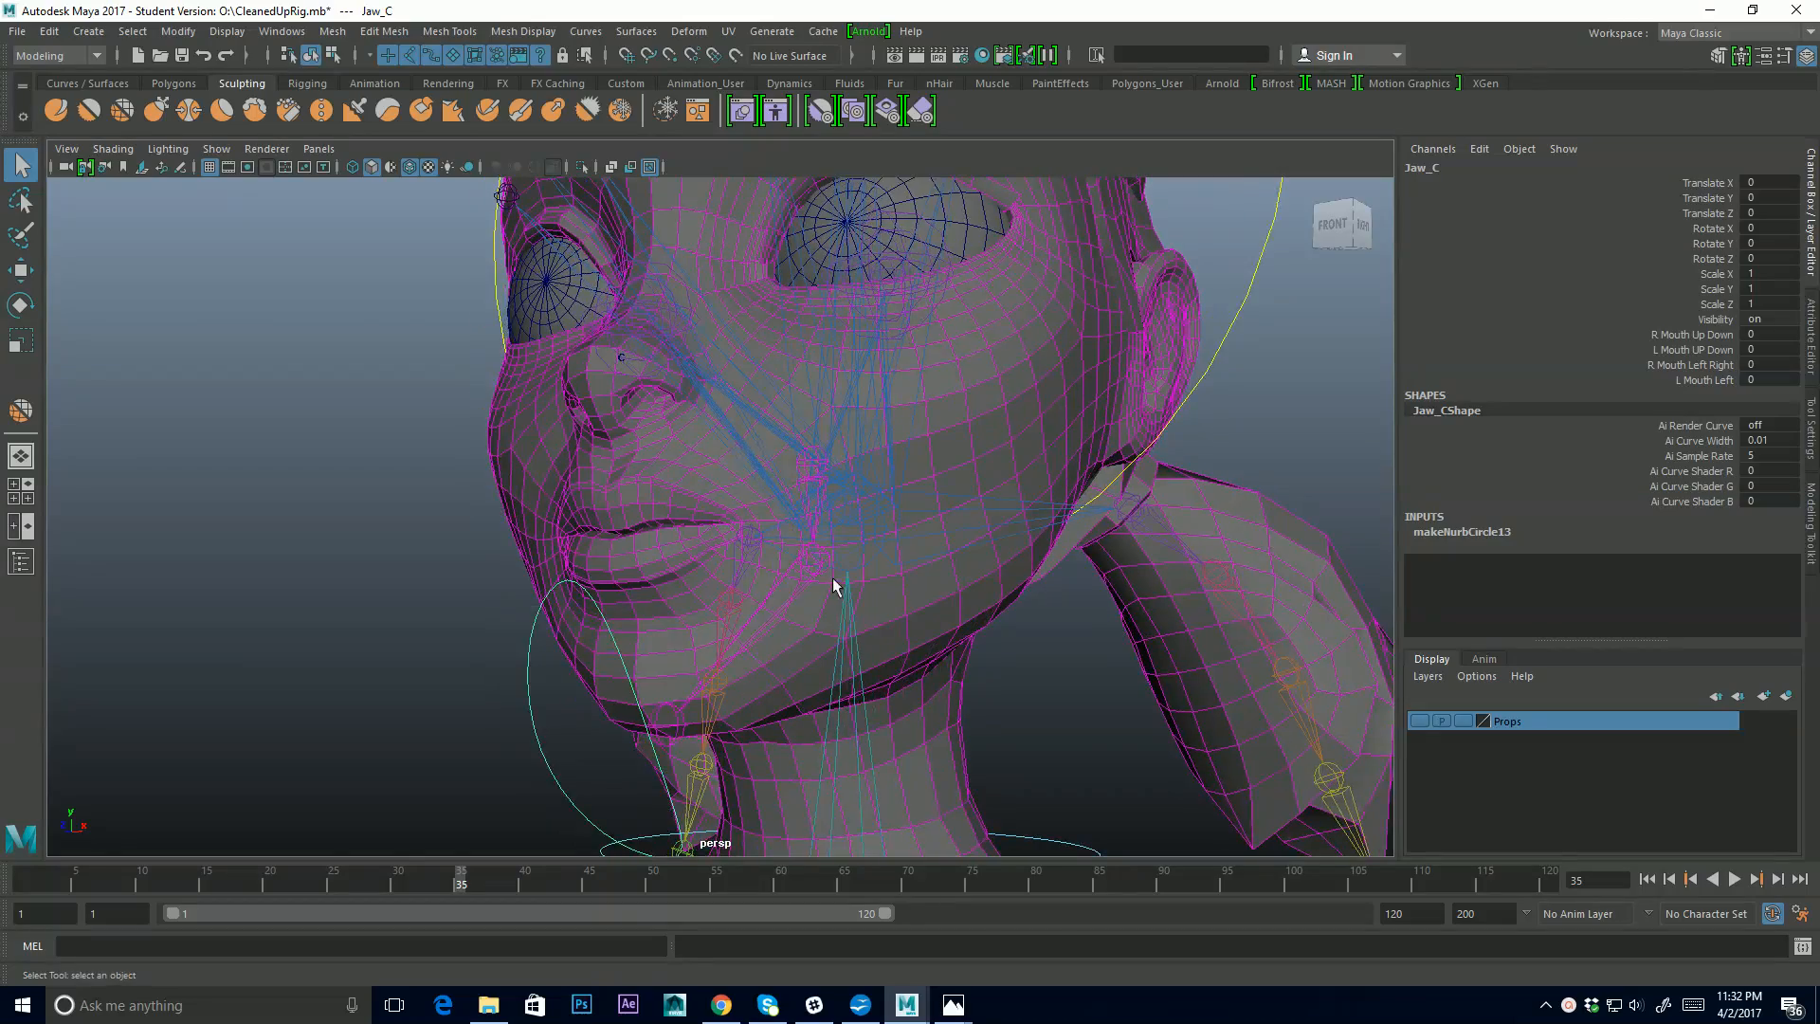
alt+drag(833, 581, 769, 574)
alt+right_drag(692, 574, 554, 576)
alt+middle_drag(471, 582, 536, 549)
alt+right_drag(536, 554, 601, 565)
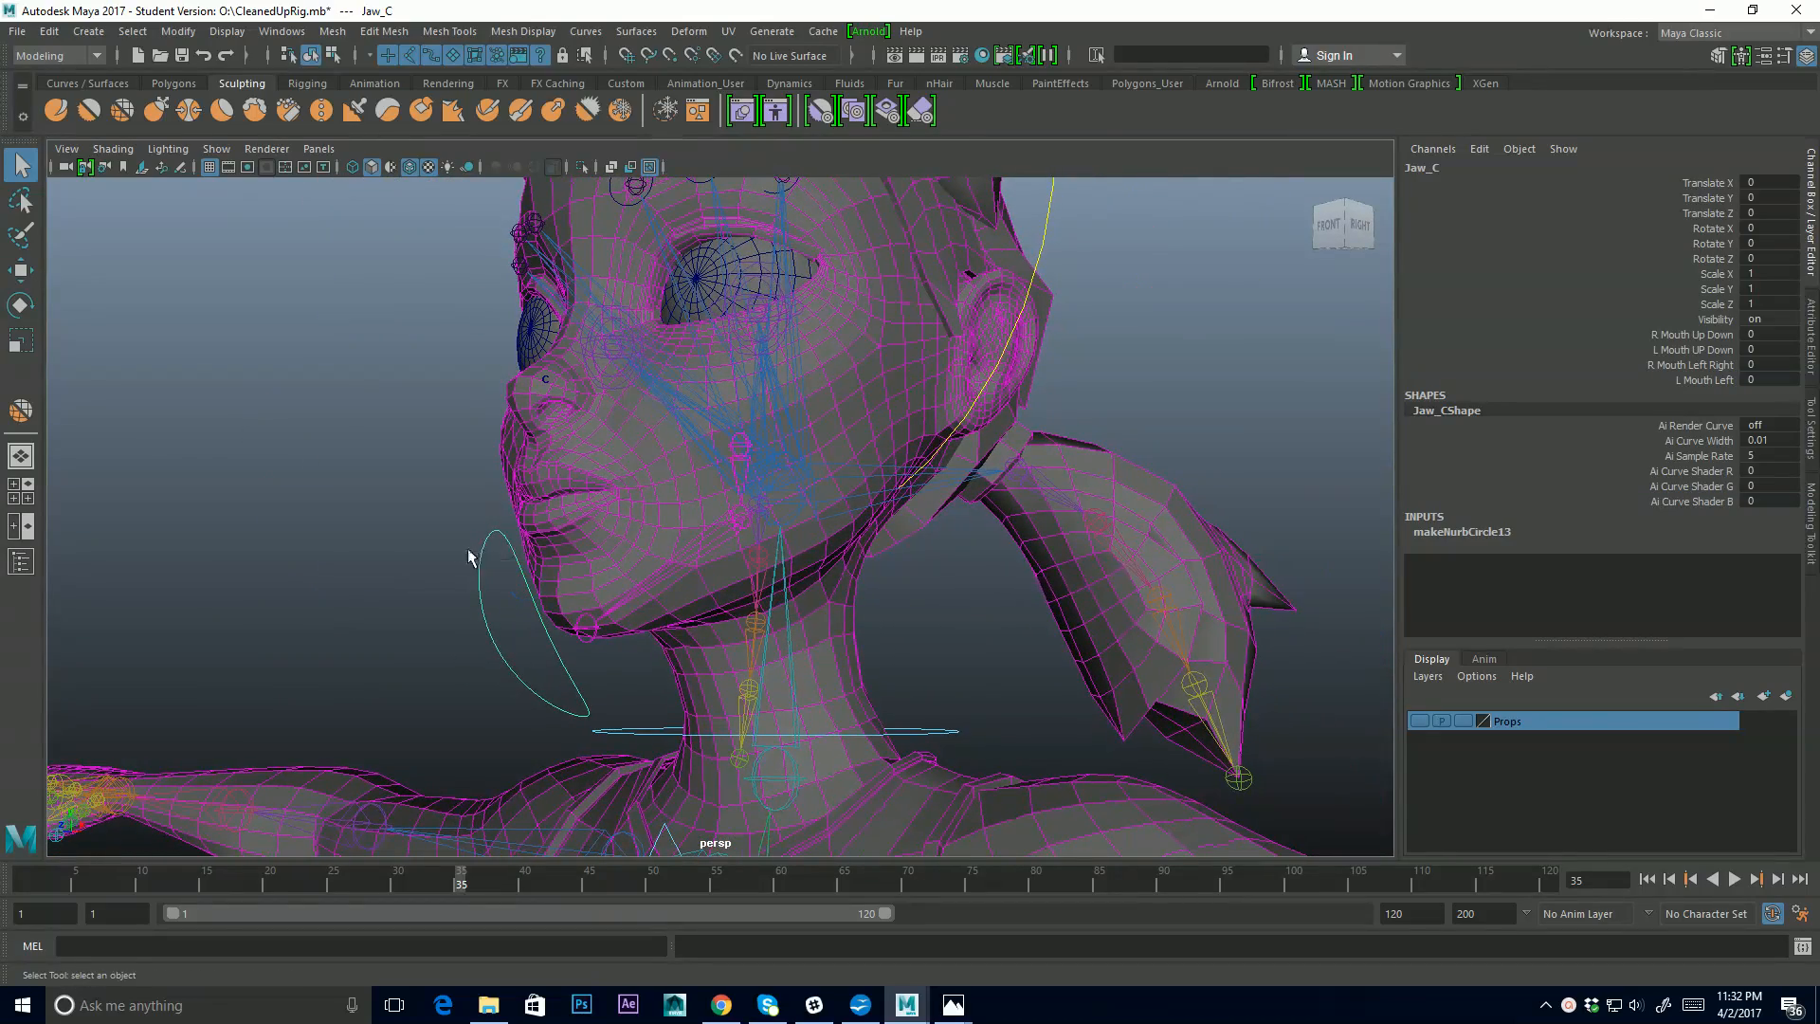
drag(457, 549, 490, 555)
key(e)
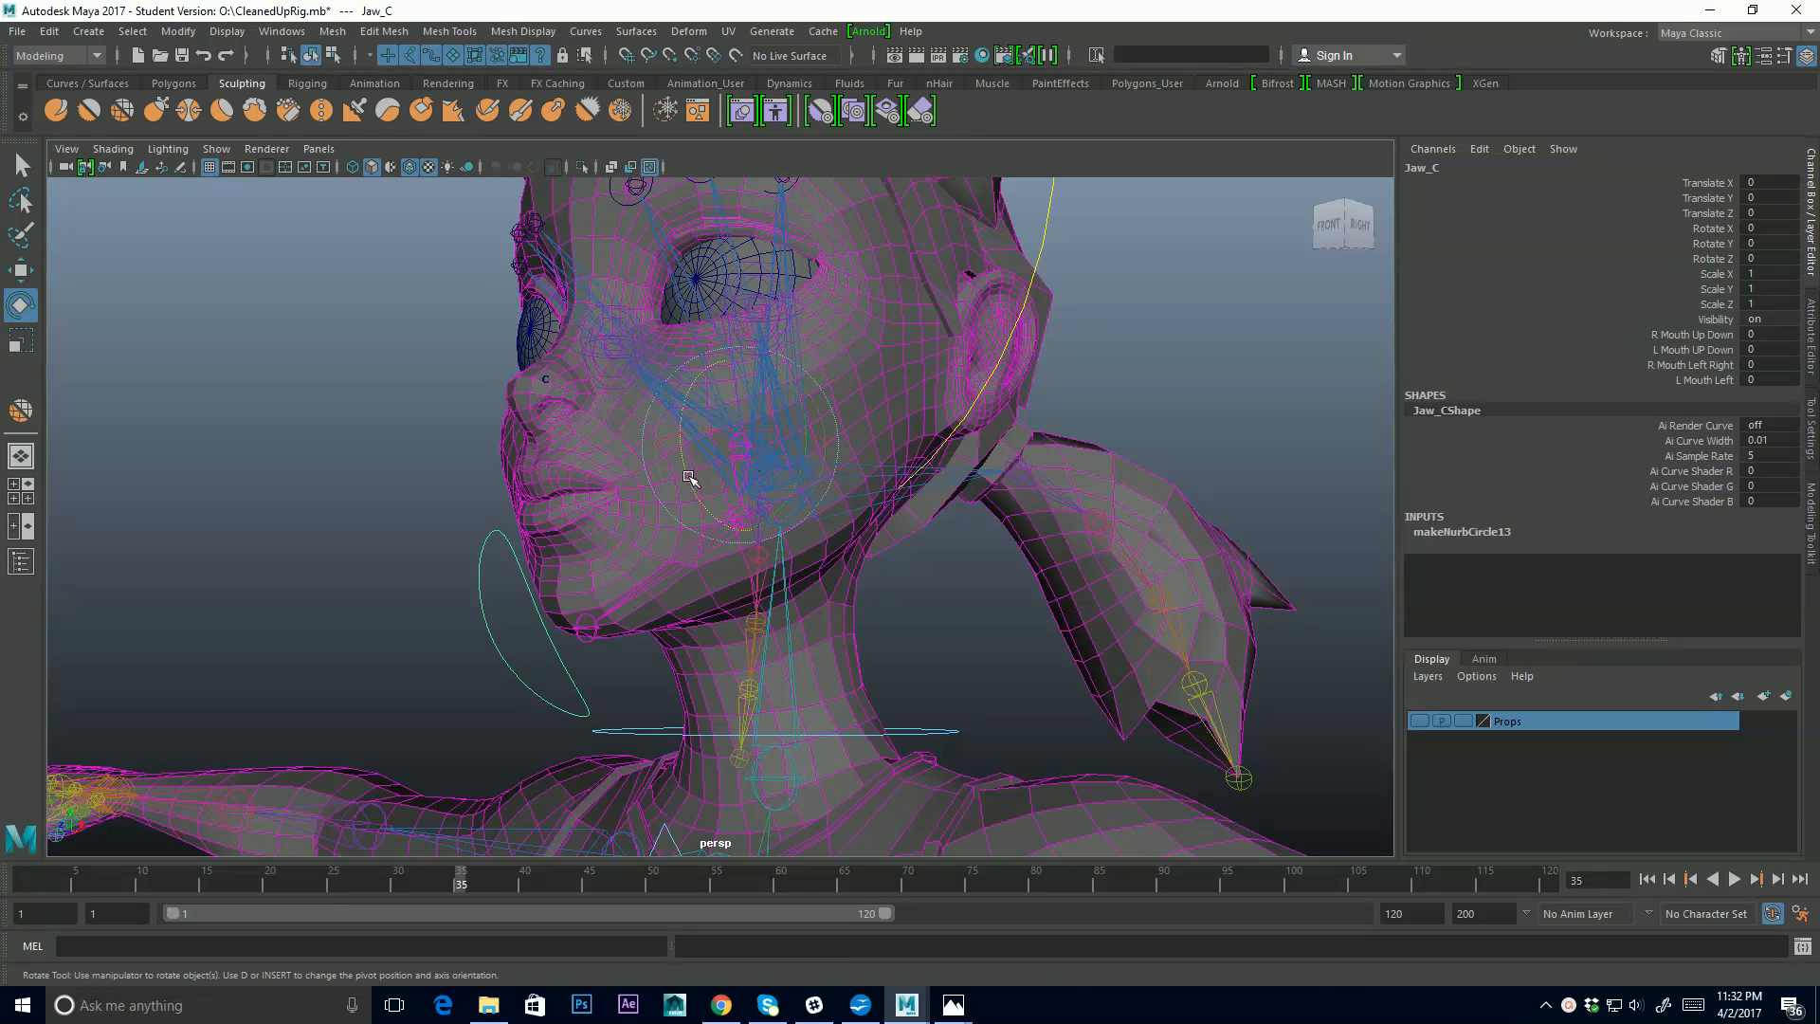
mouse_move(690, 476)
mouse_down()
mouse_move(692, 500)
mouse_move(706, 492)
mouse_up()
key(ctrl+z)
key(shift+z)
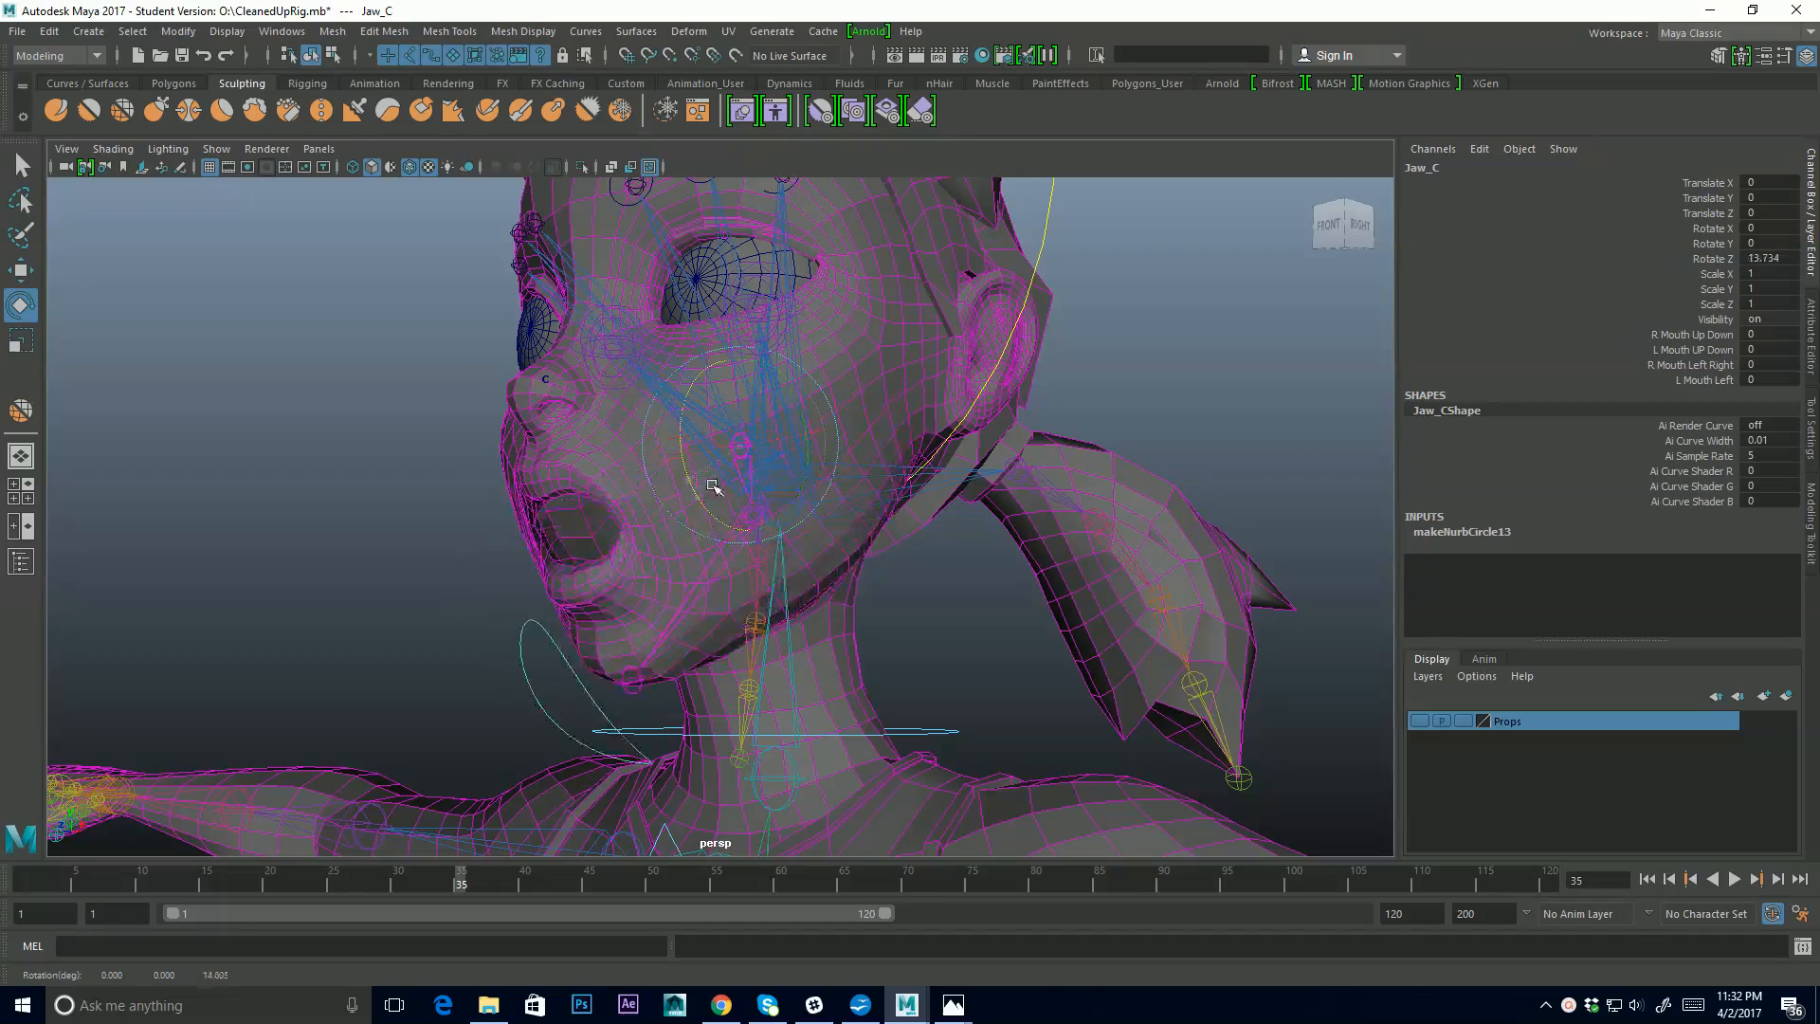
key(ctrl+z)
Select the character's body mesh and try to activate the Grab sculpting tool on it
alt+drag(650, 528, 607, 576)
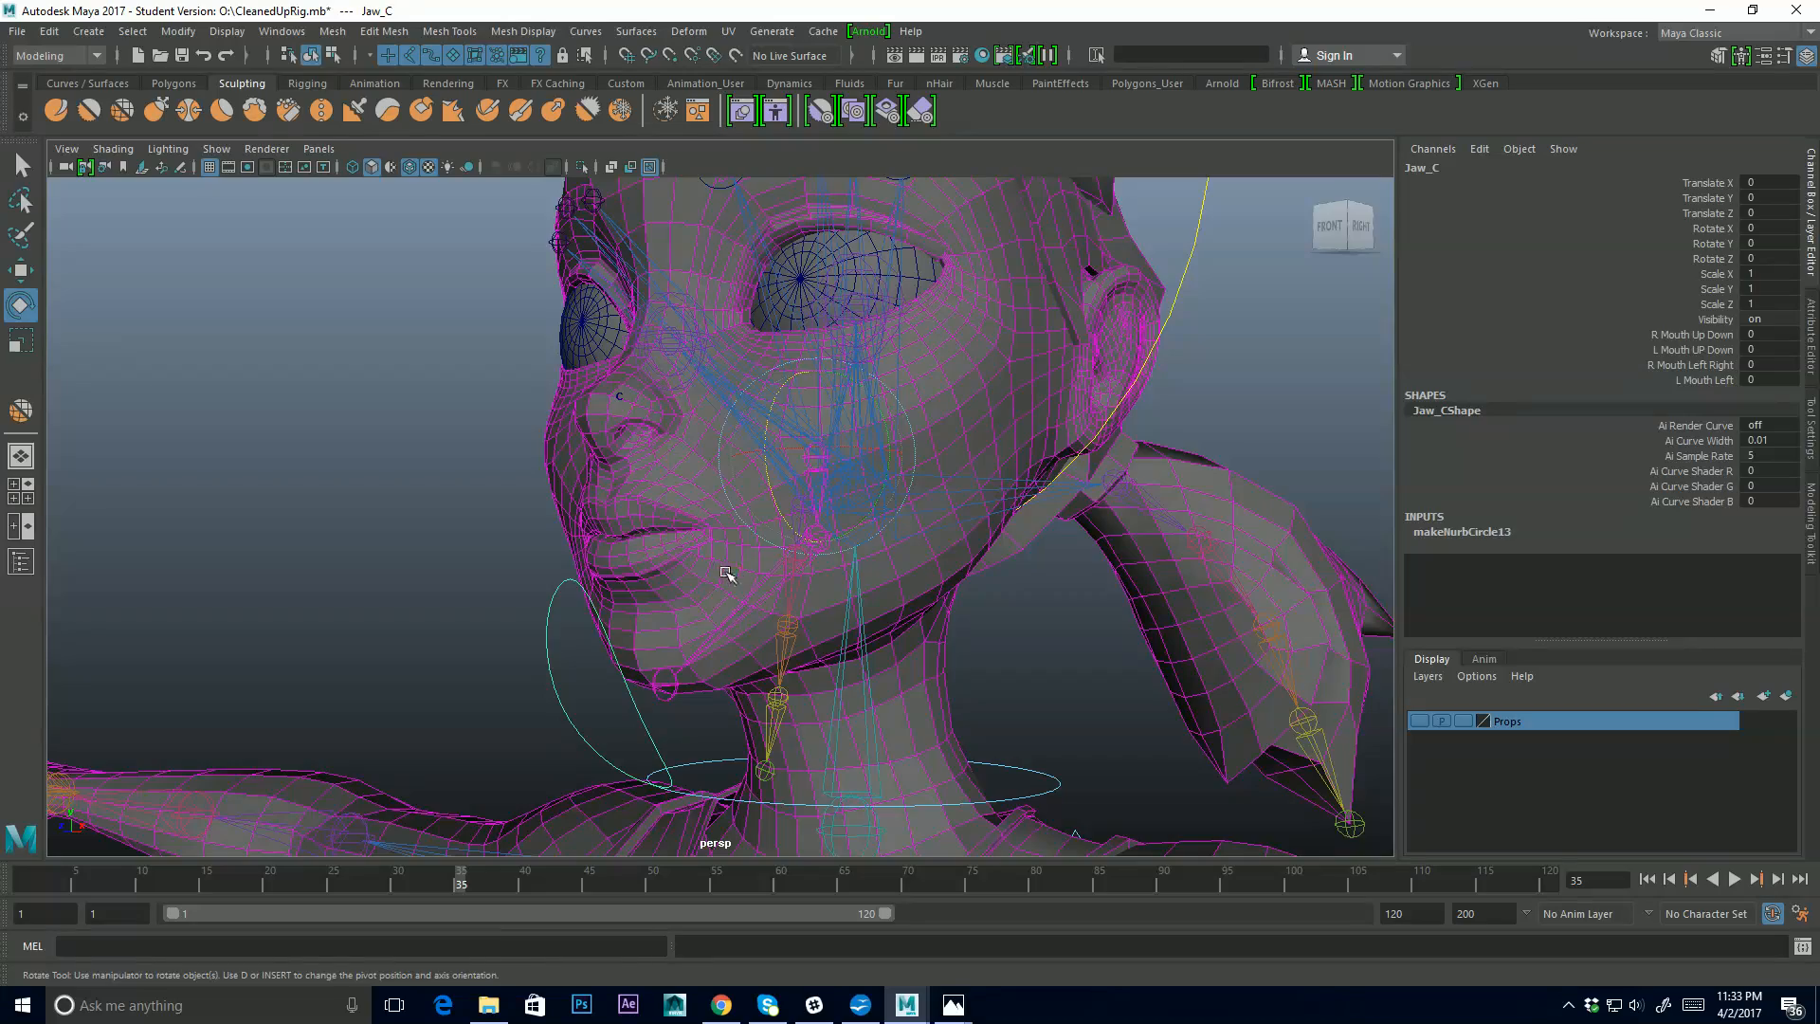
alt+drag(731, 569, 667, 543)
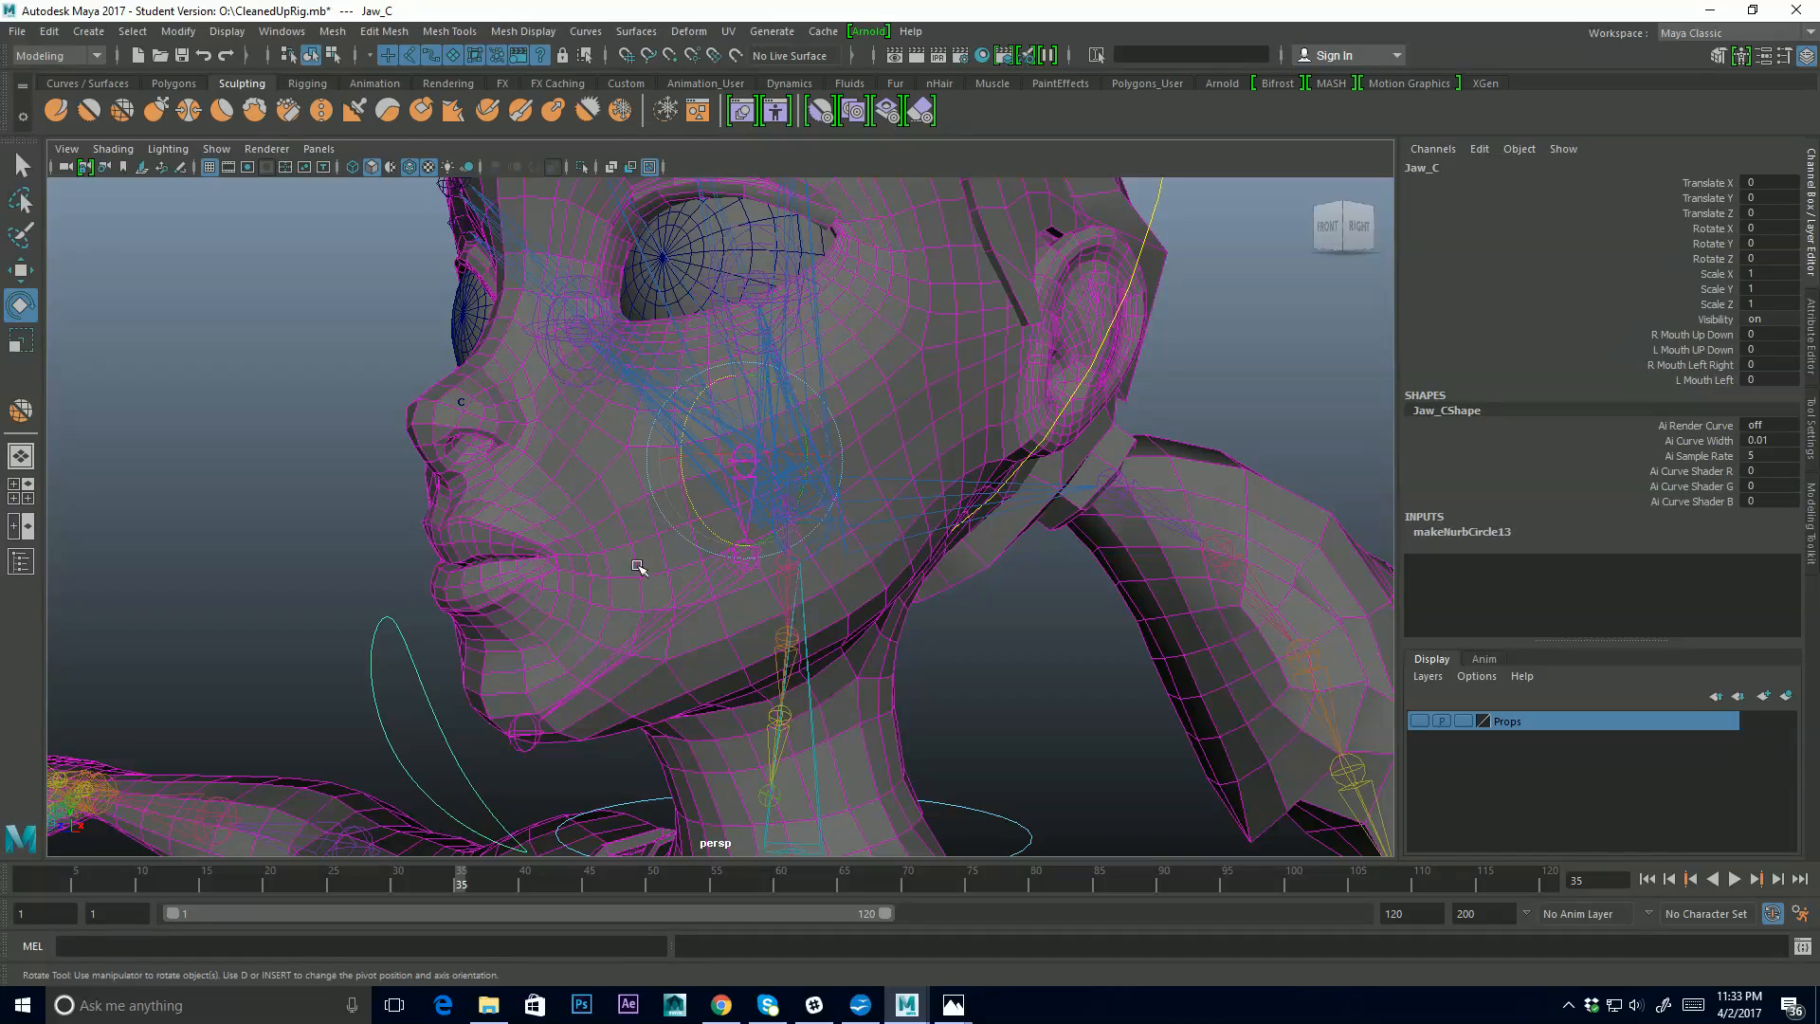
alt+drag(577, 573, 627, 590)
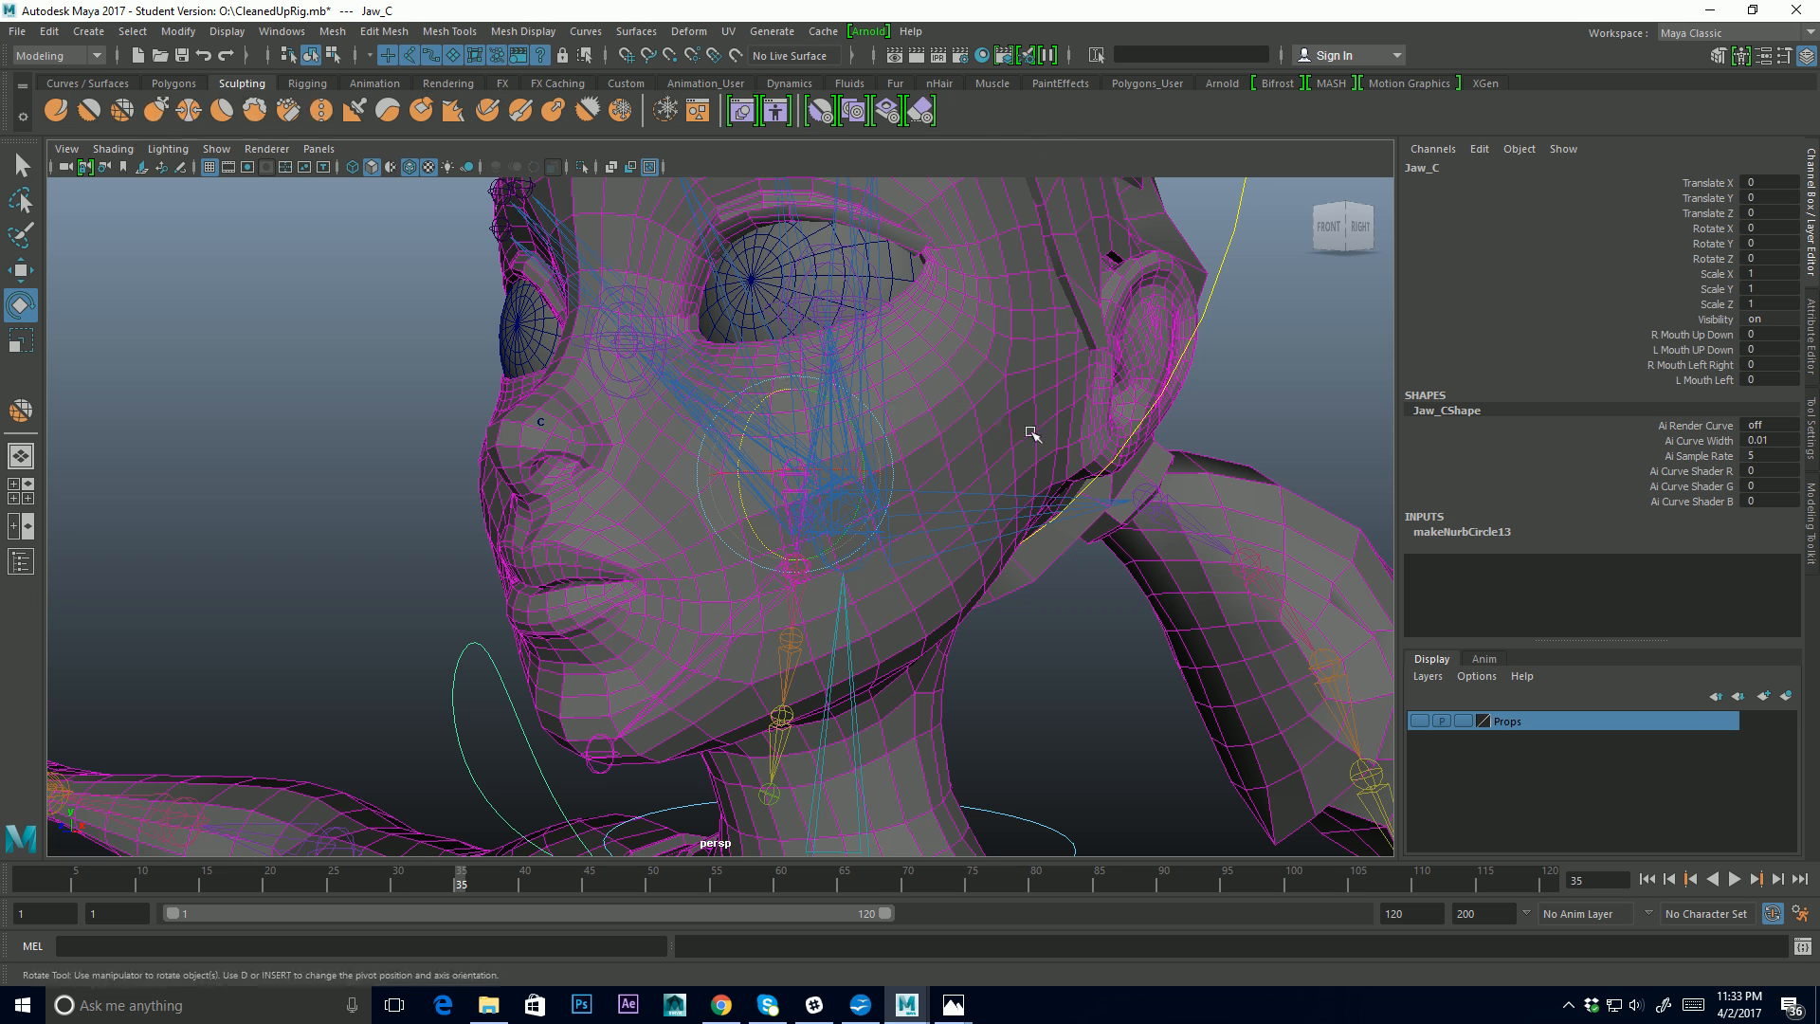
click(1004, 358)
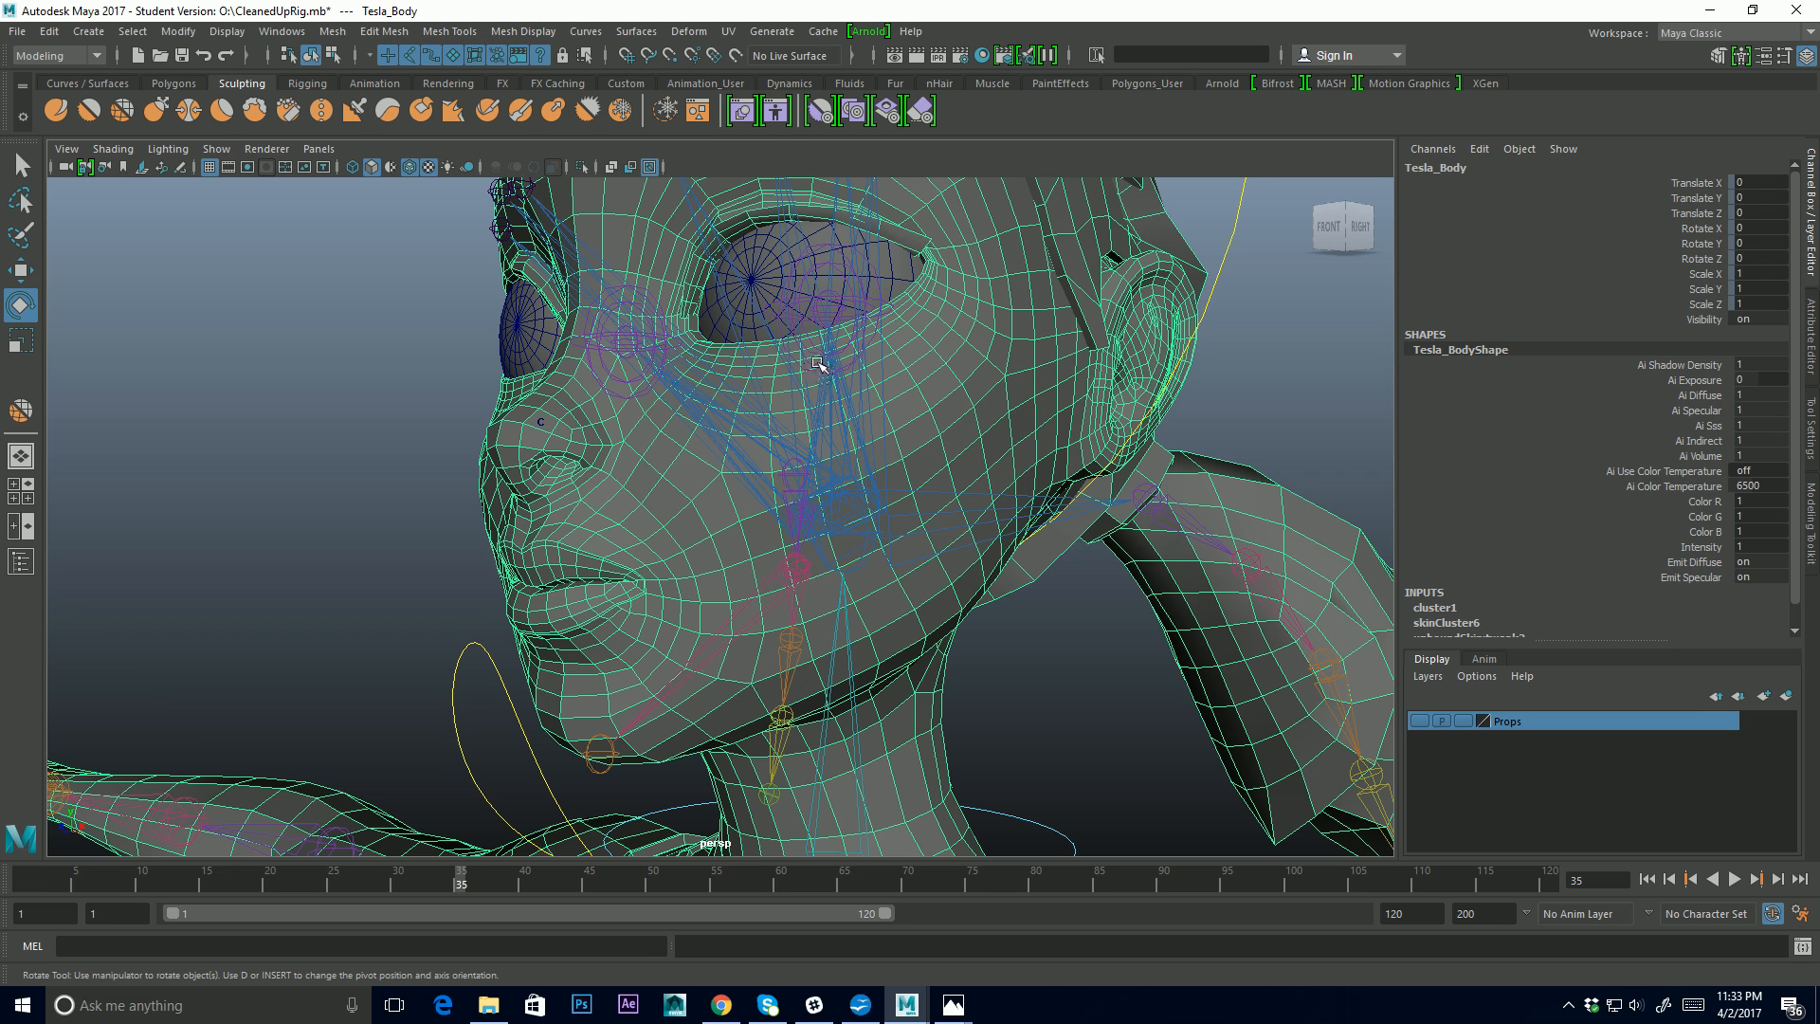
click(154, 116)
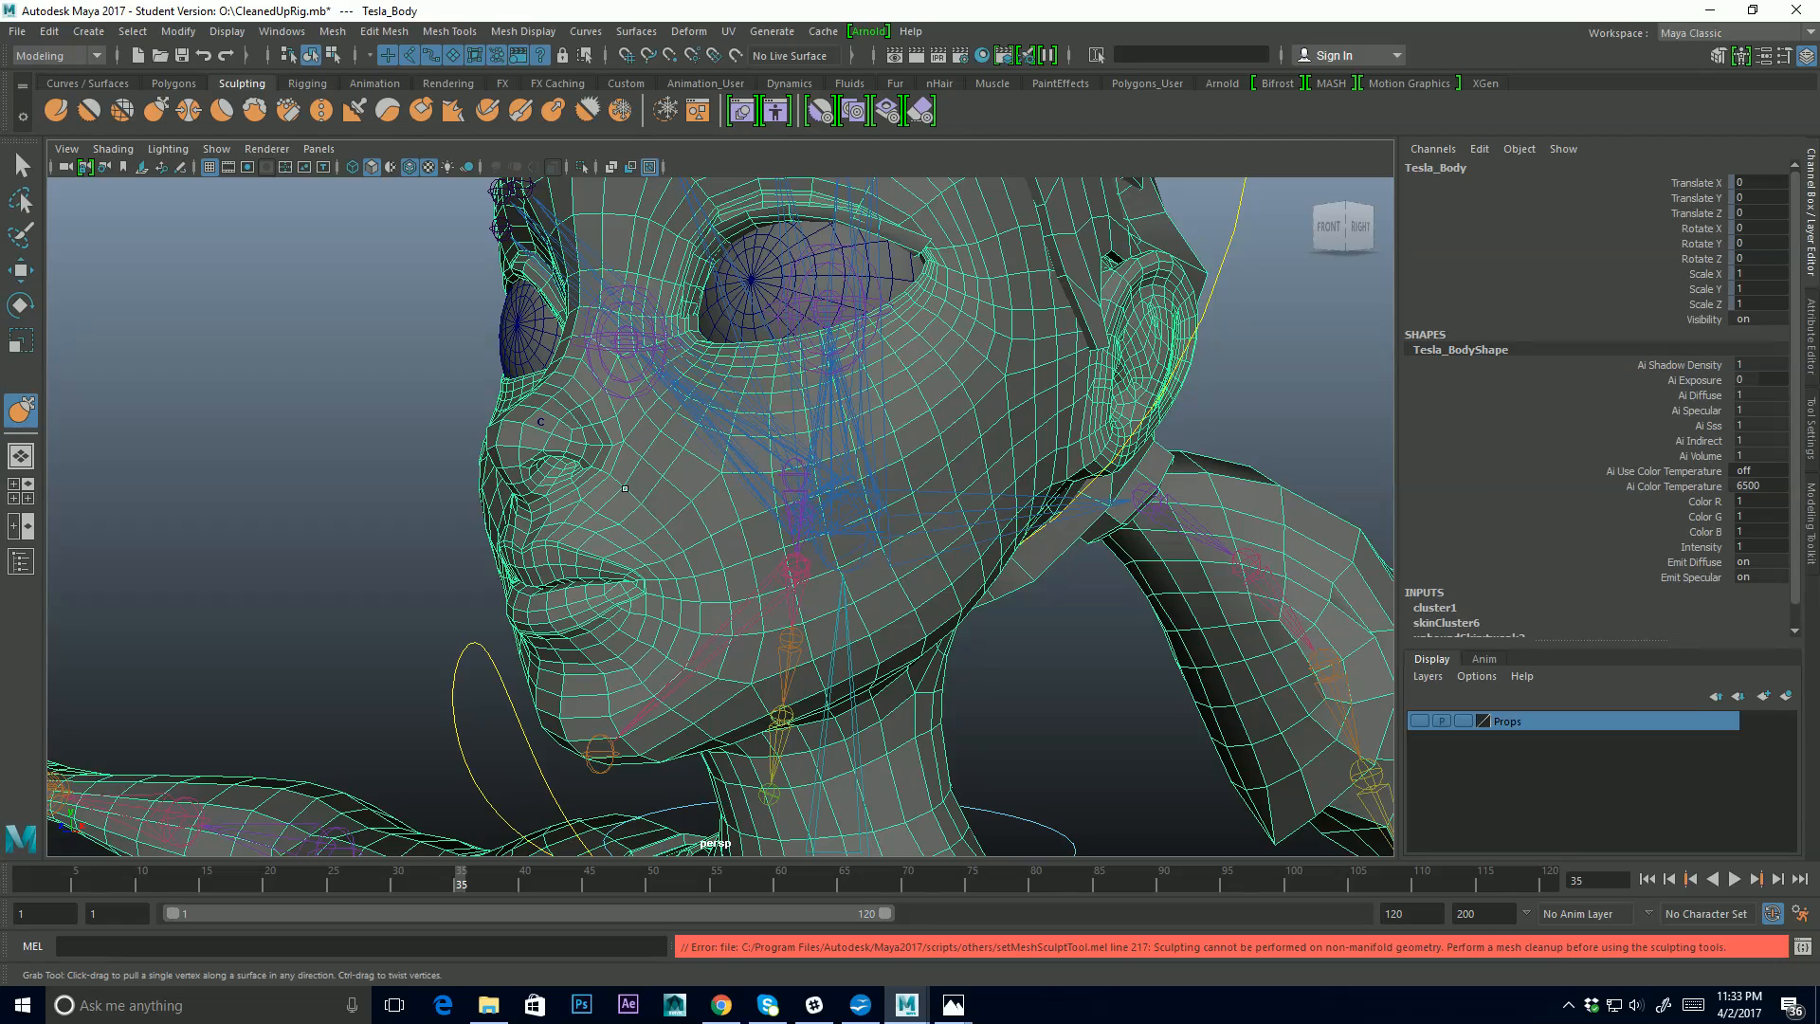
key(q)
Run mesh Cleanup on the selected body mesh to fix nonmanifold geometry, using normals and geometry
alt+drag(773, 520, 844, 572)
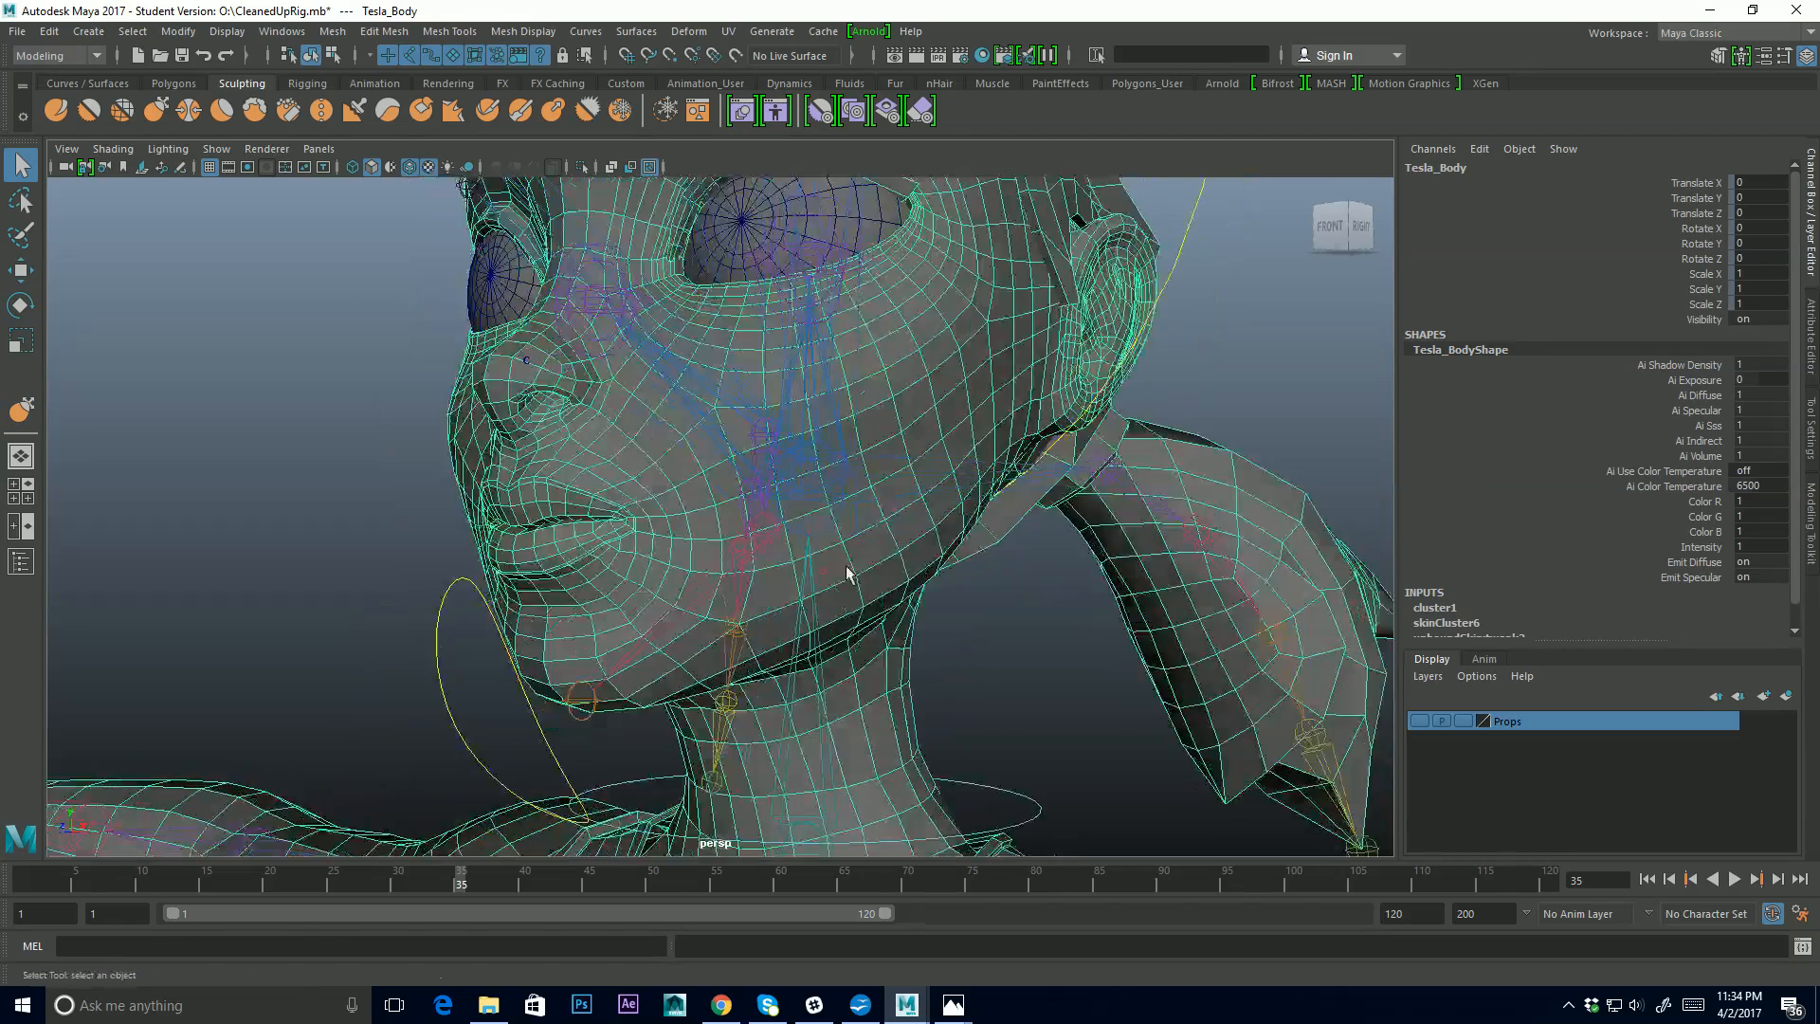
click(980, 603)
alt+middle_drag(664, 493, 797, 577)
alt+drag(797, 577, 610, 595)
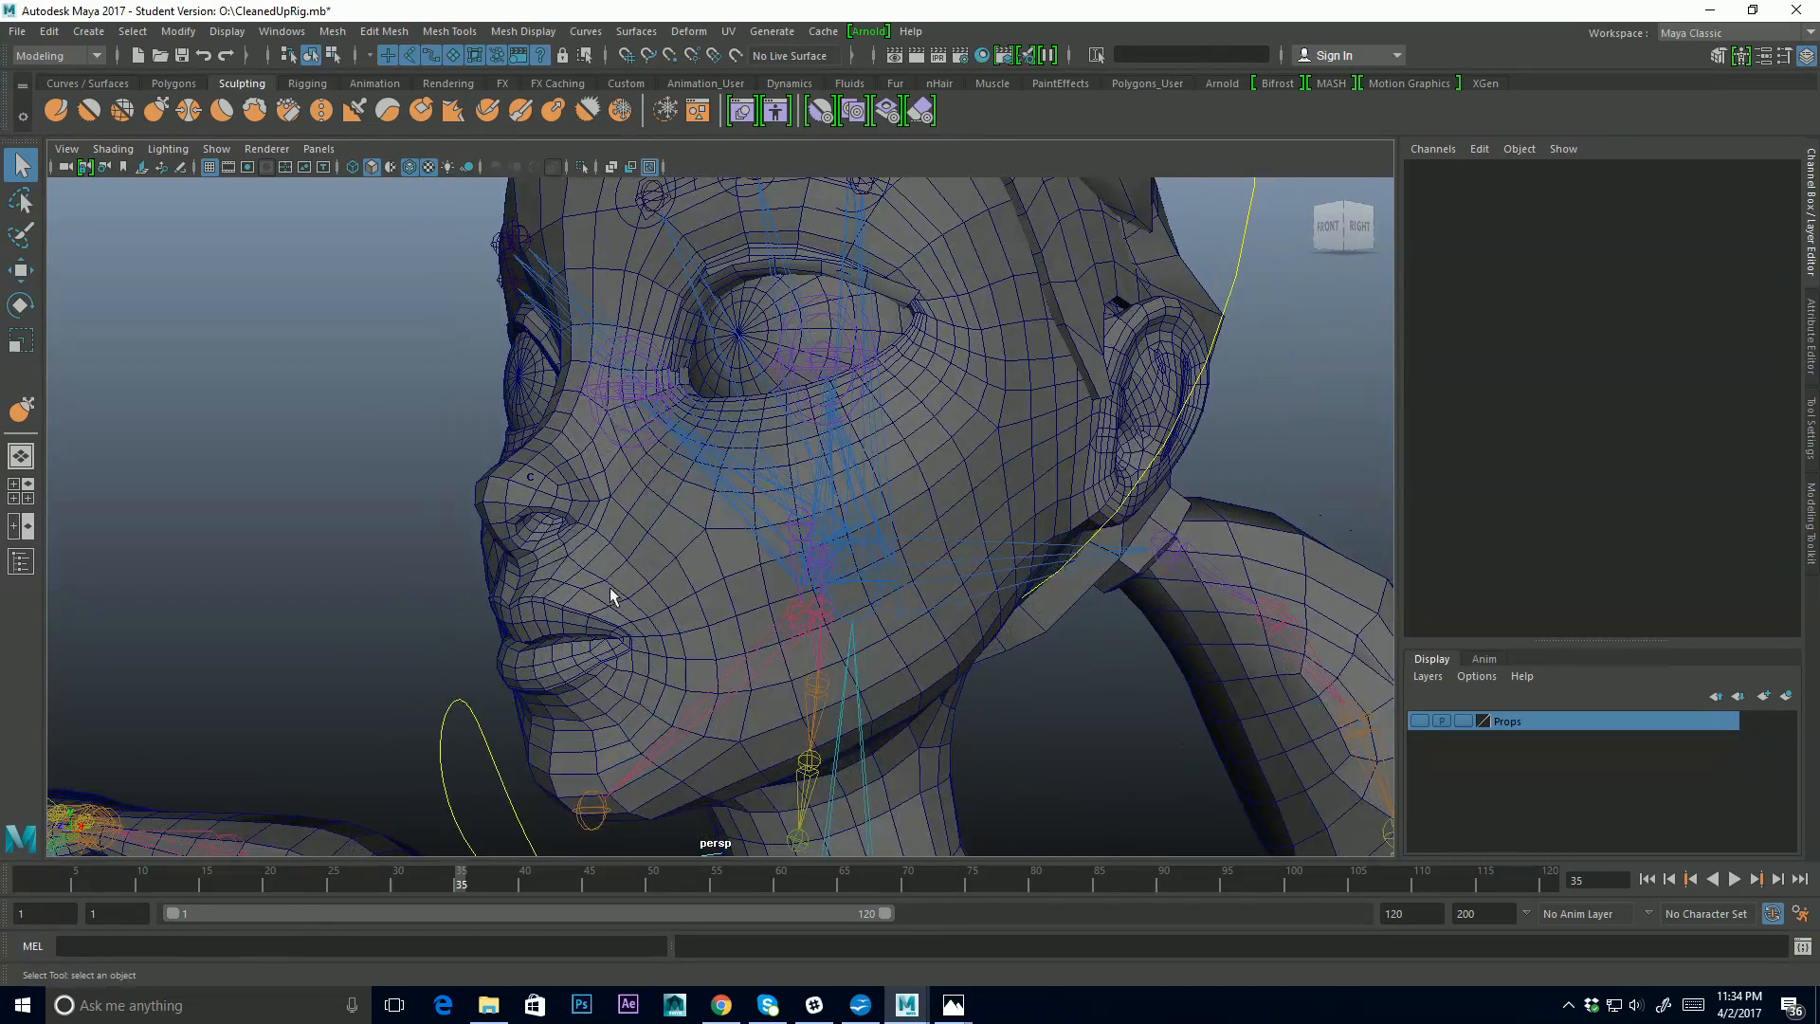
click(591, 539)
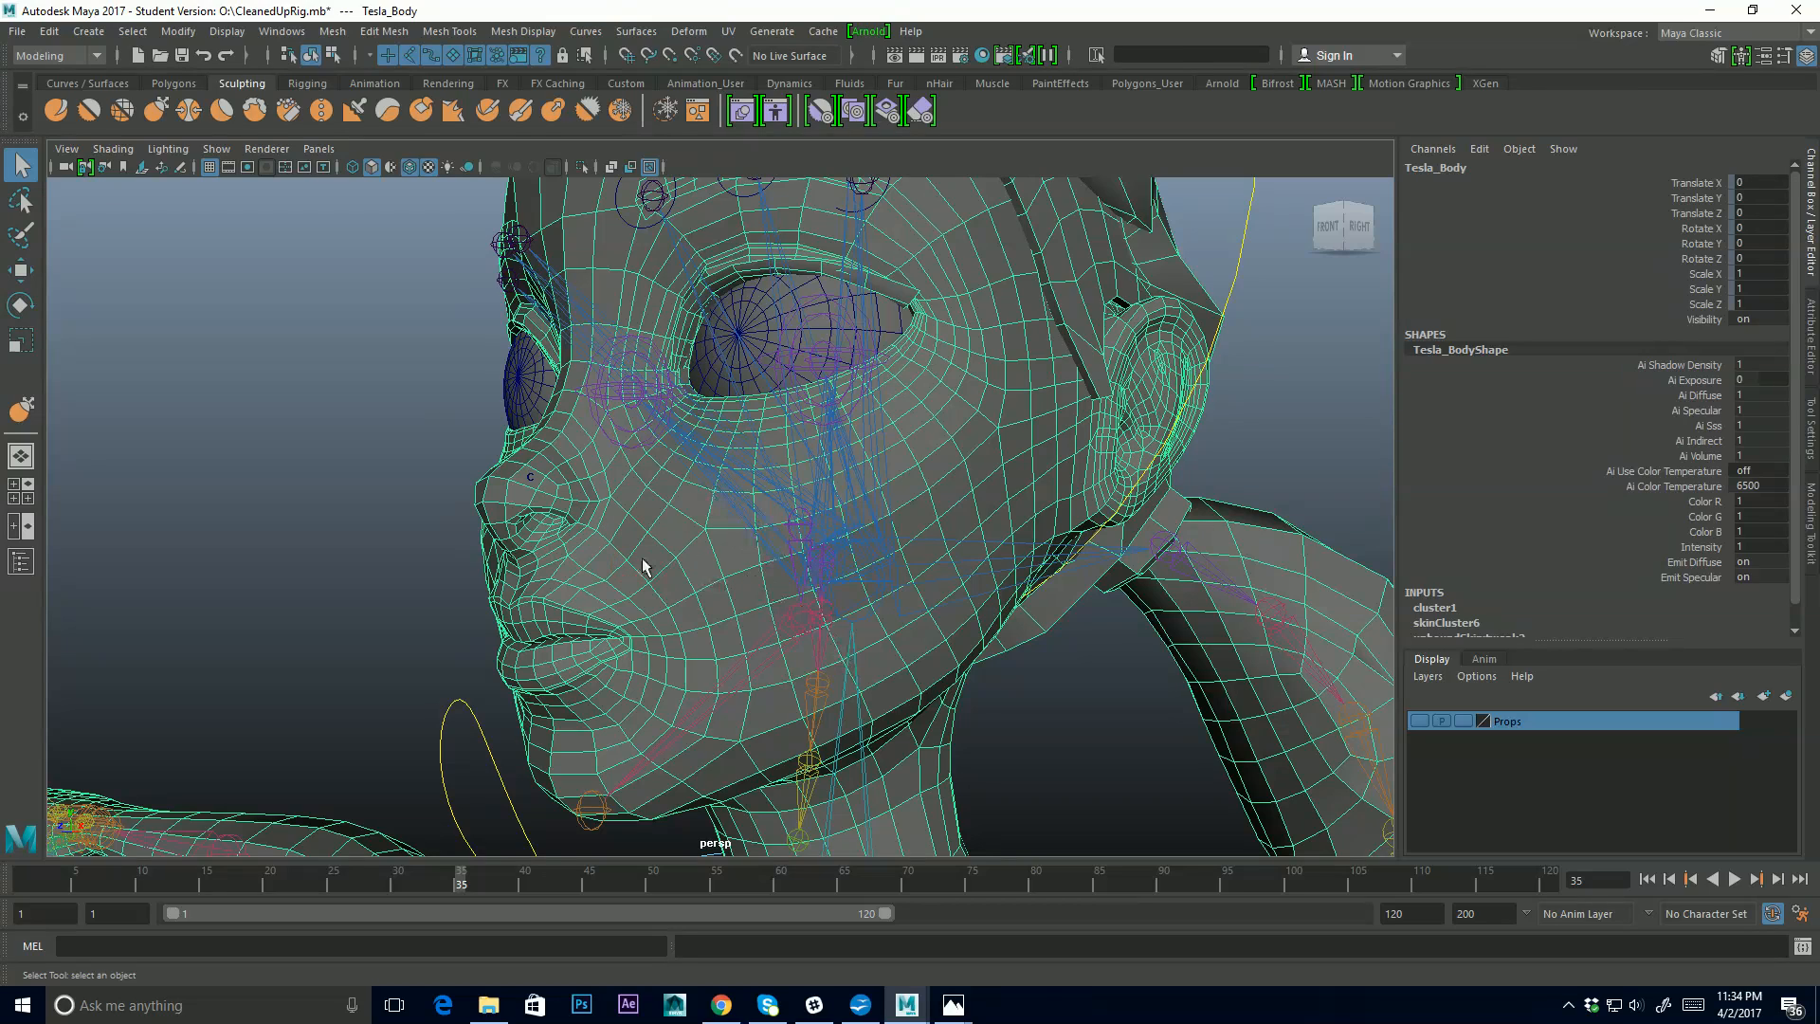
alt+middle_drag(643, 565, 664, 583)
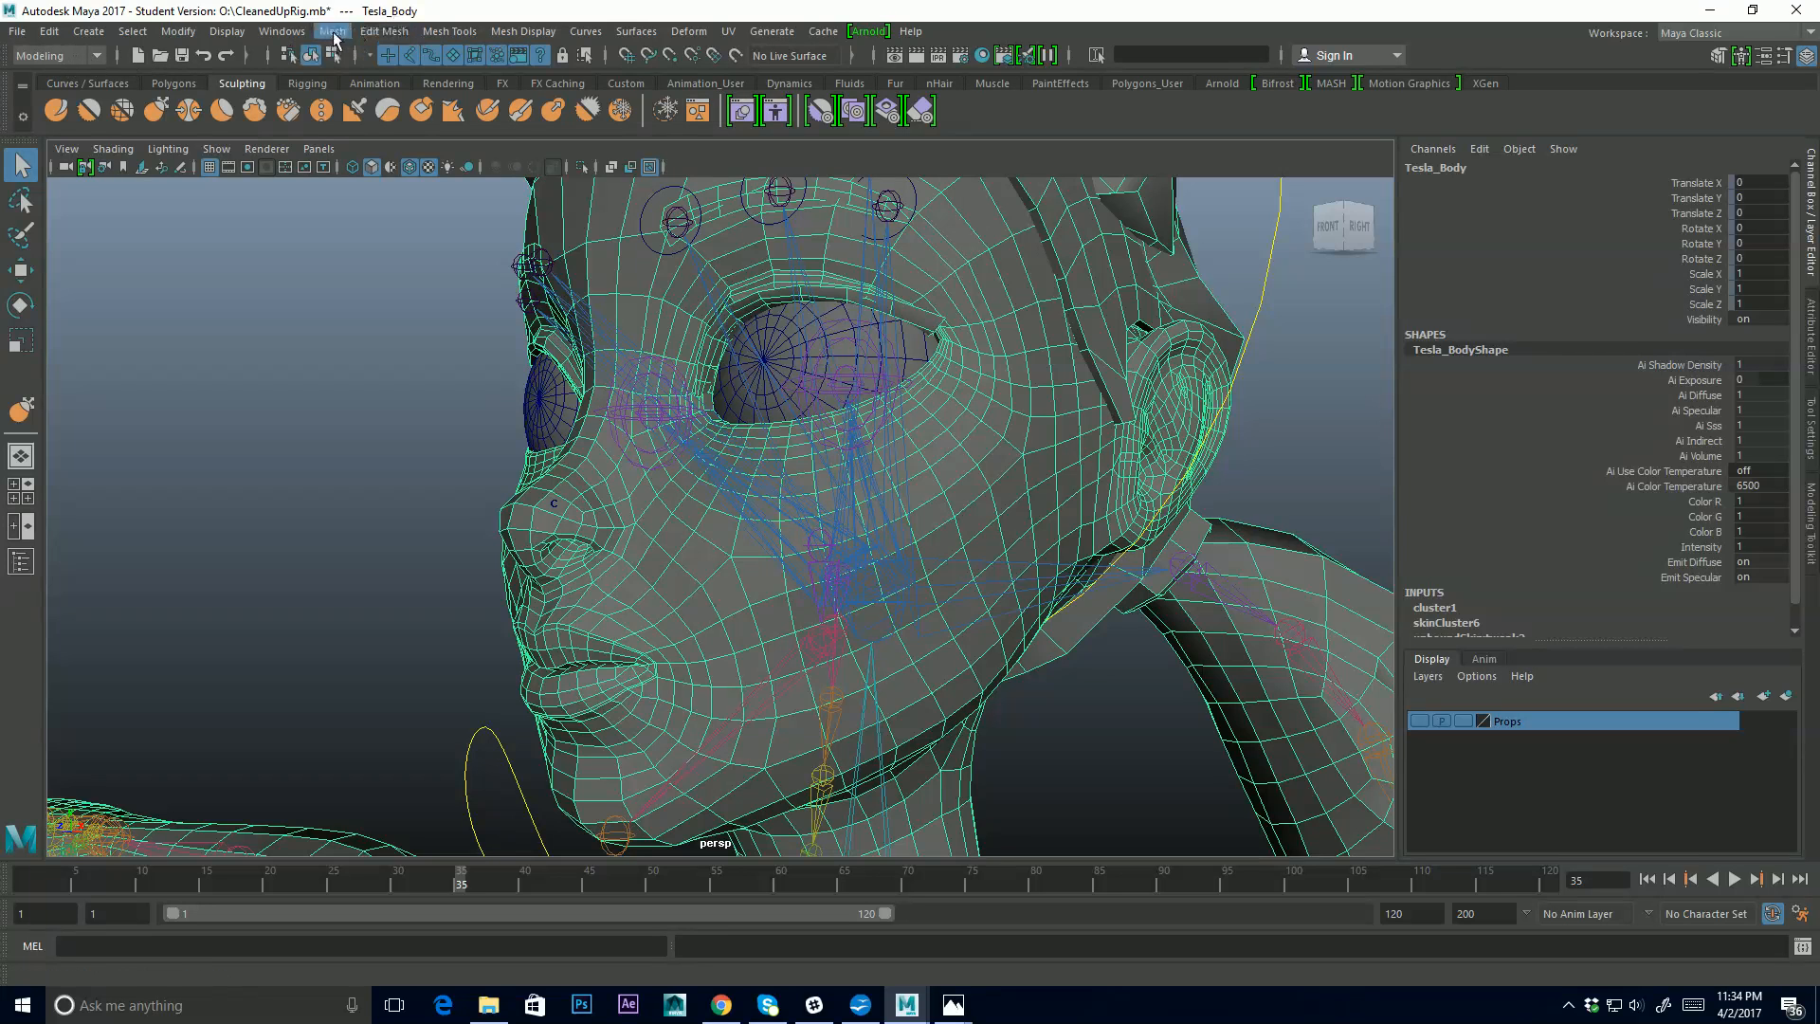
click(333, 32)
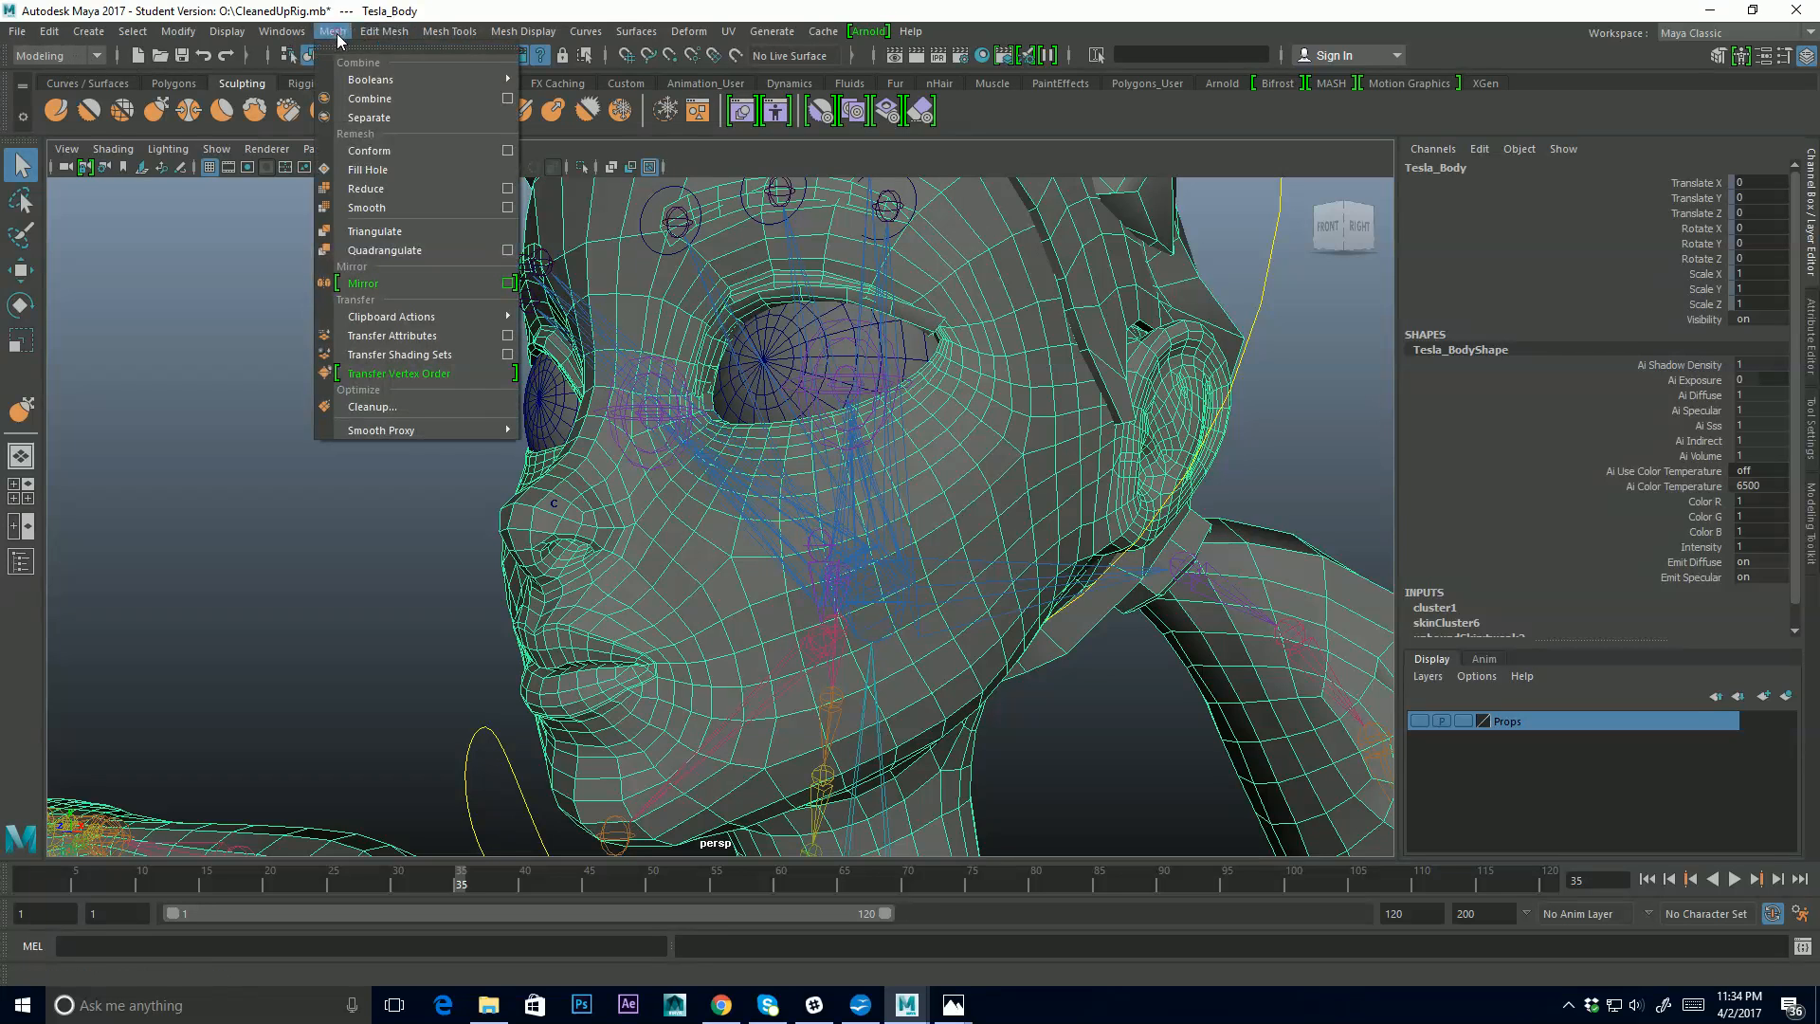
click(398, 407)
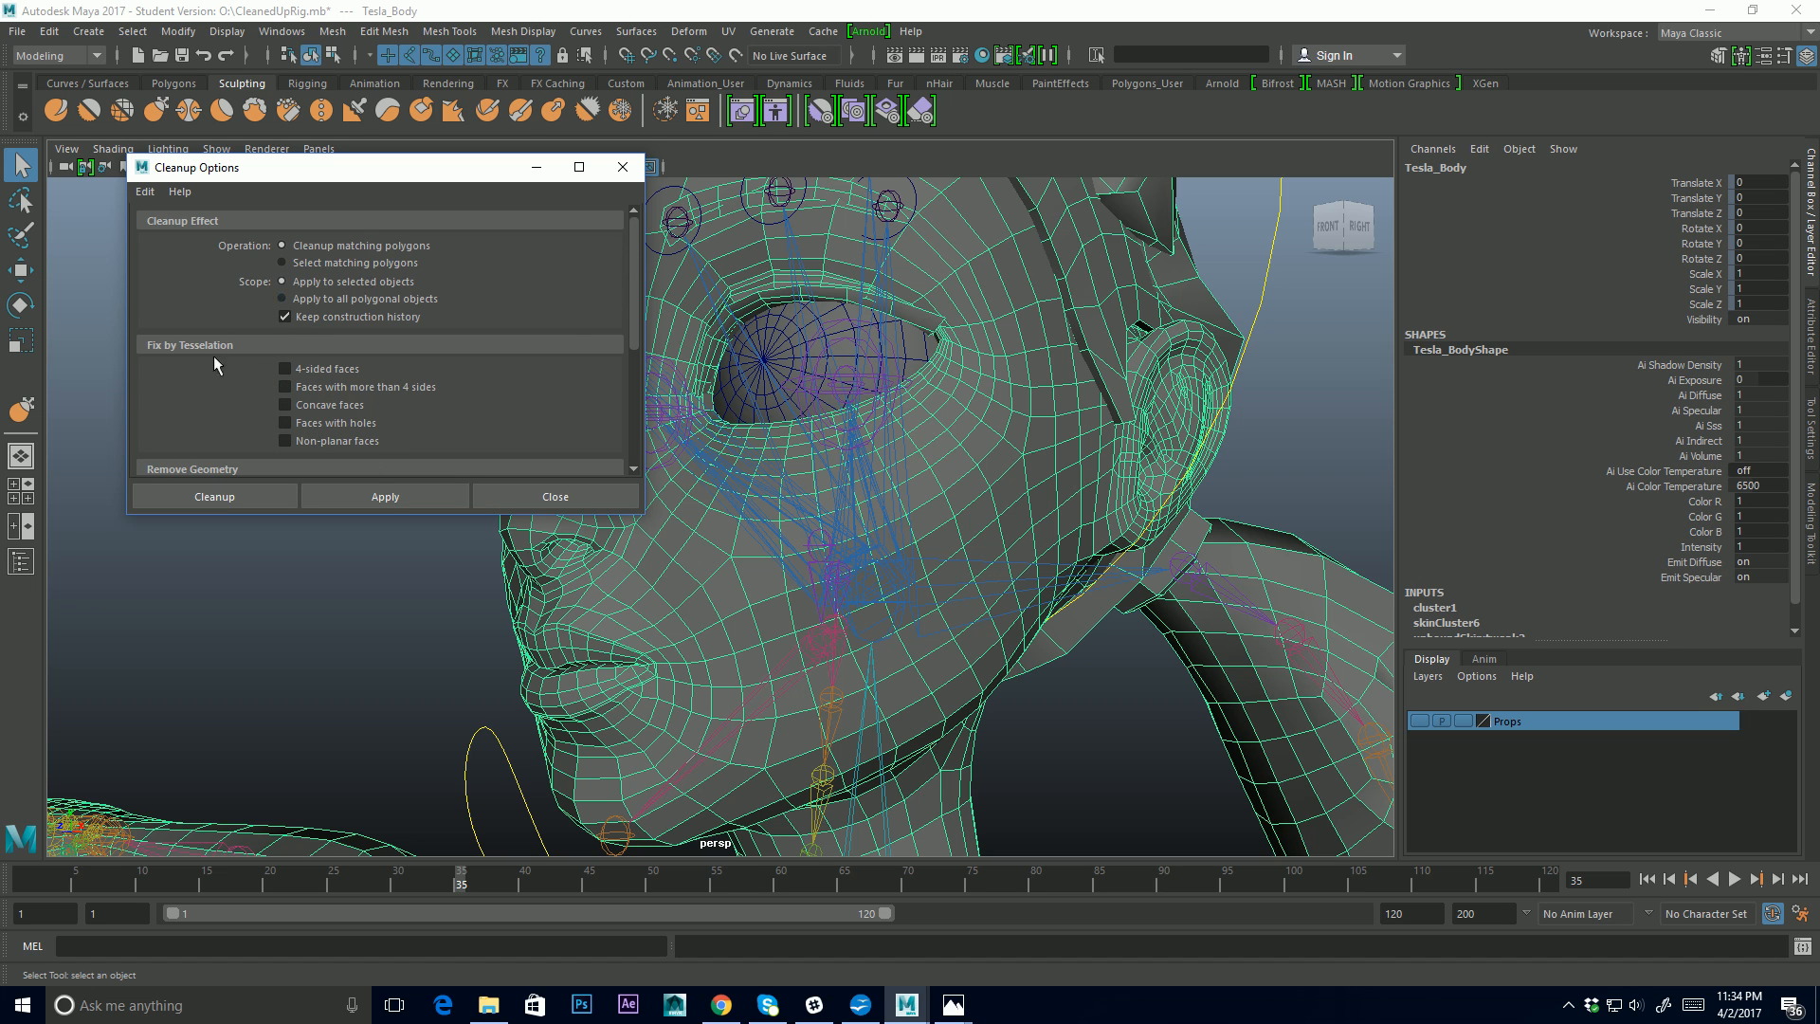
drag(633, 282, 634, 364)
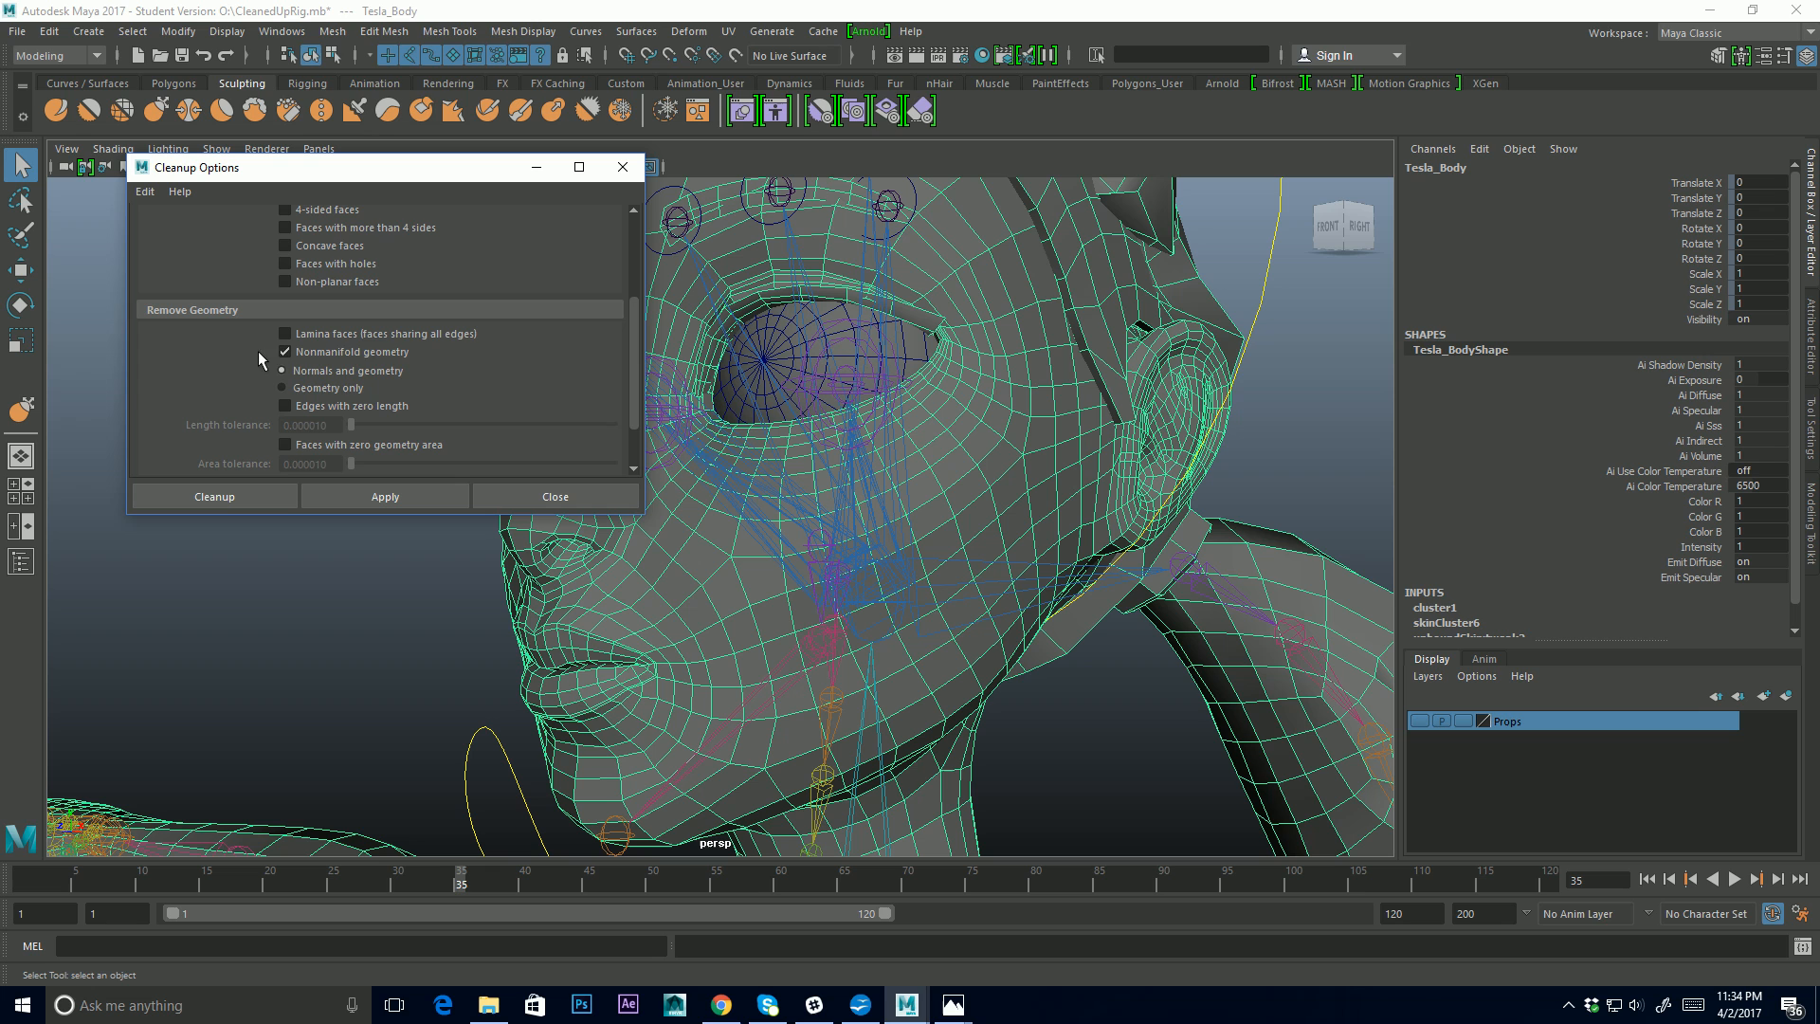
click(393, 503)
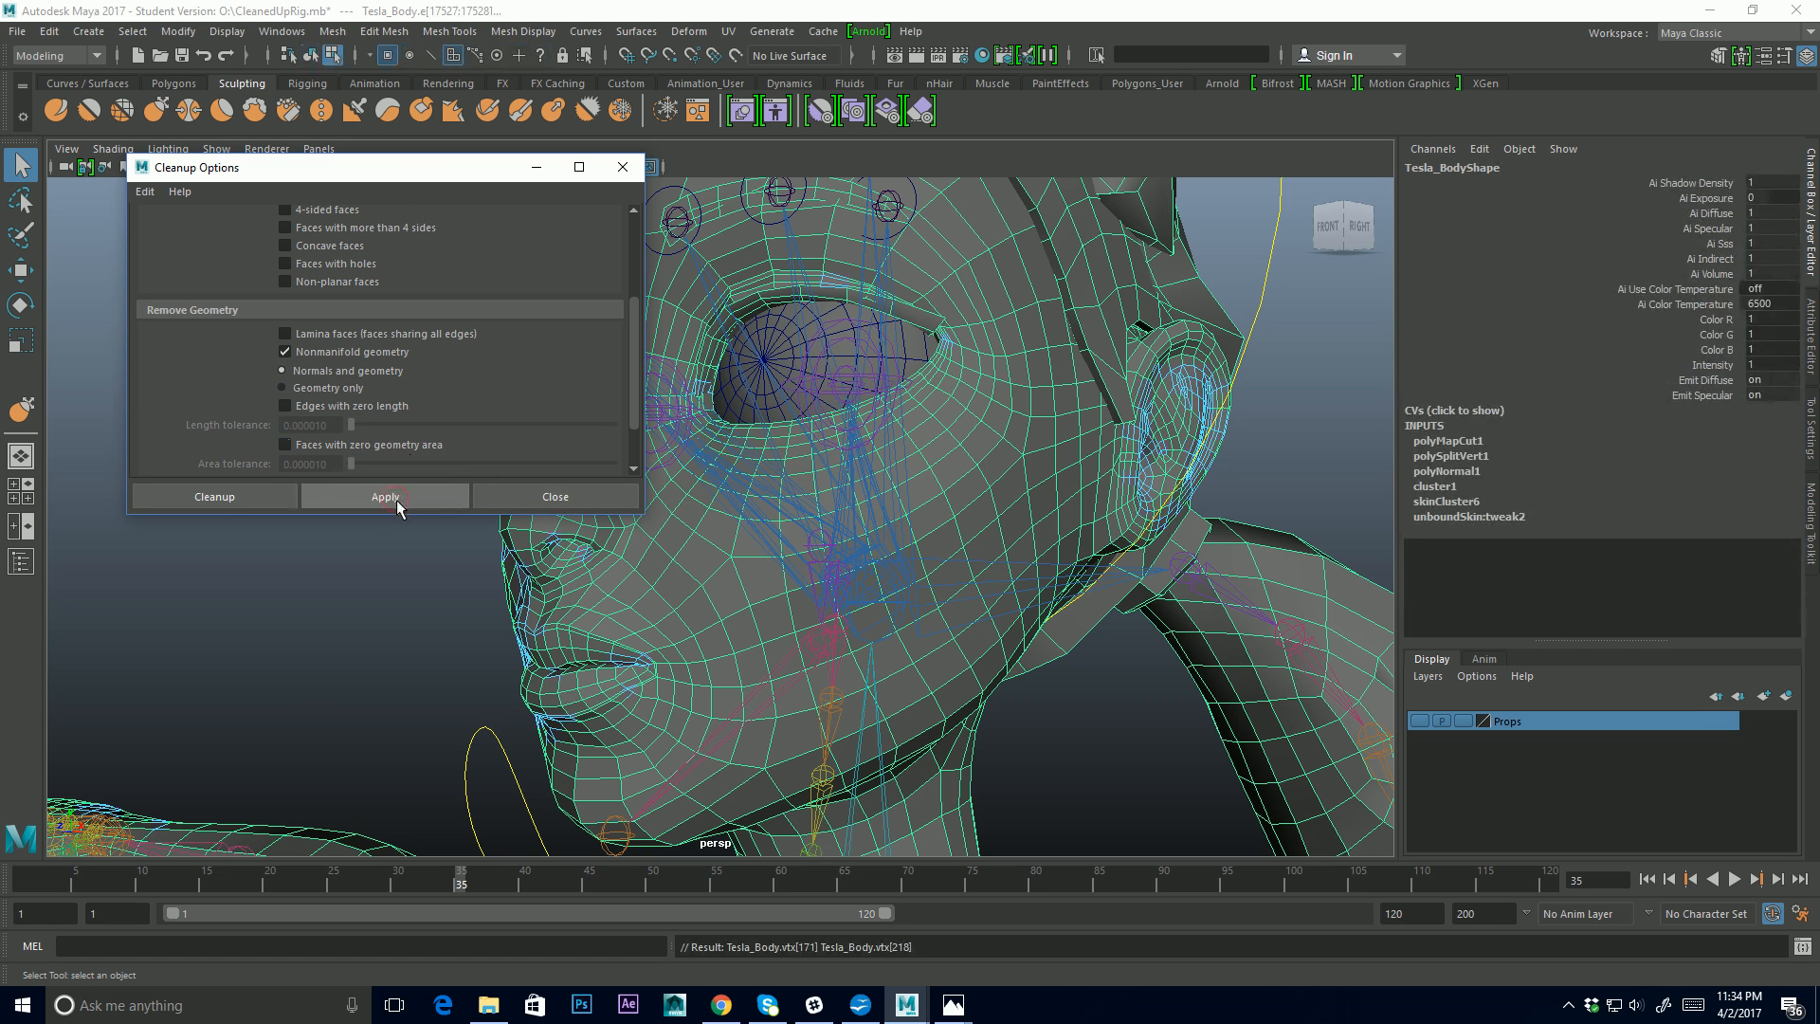
click(623, 168)
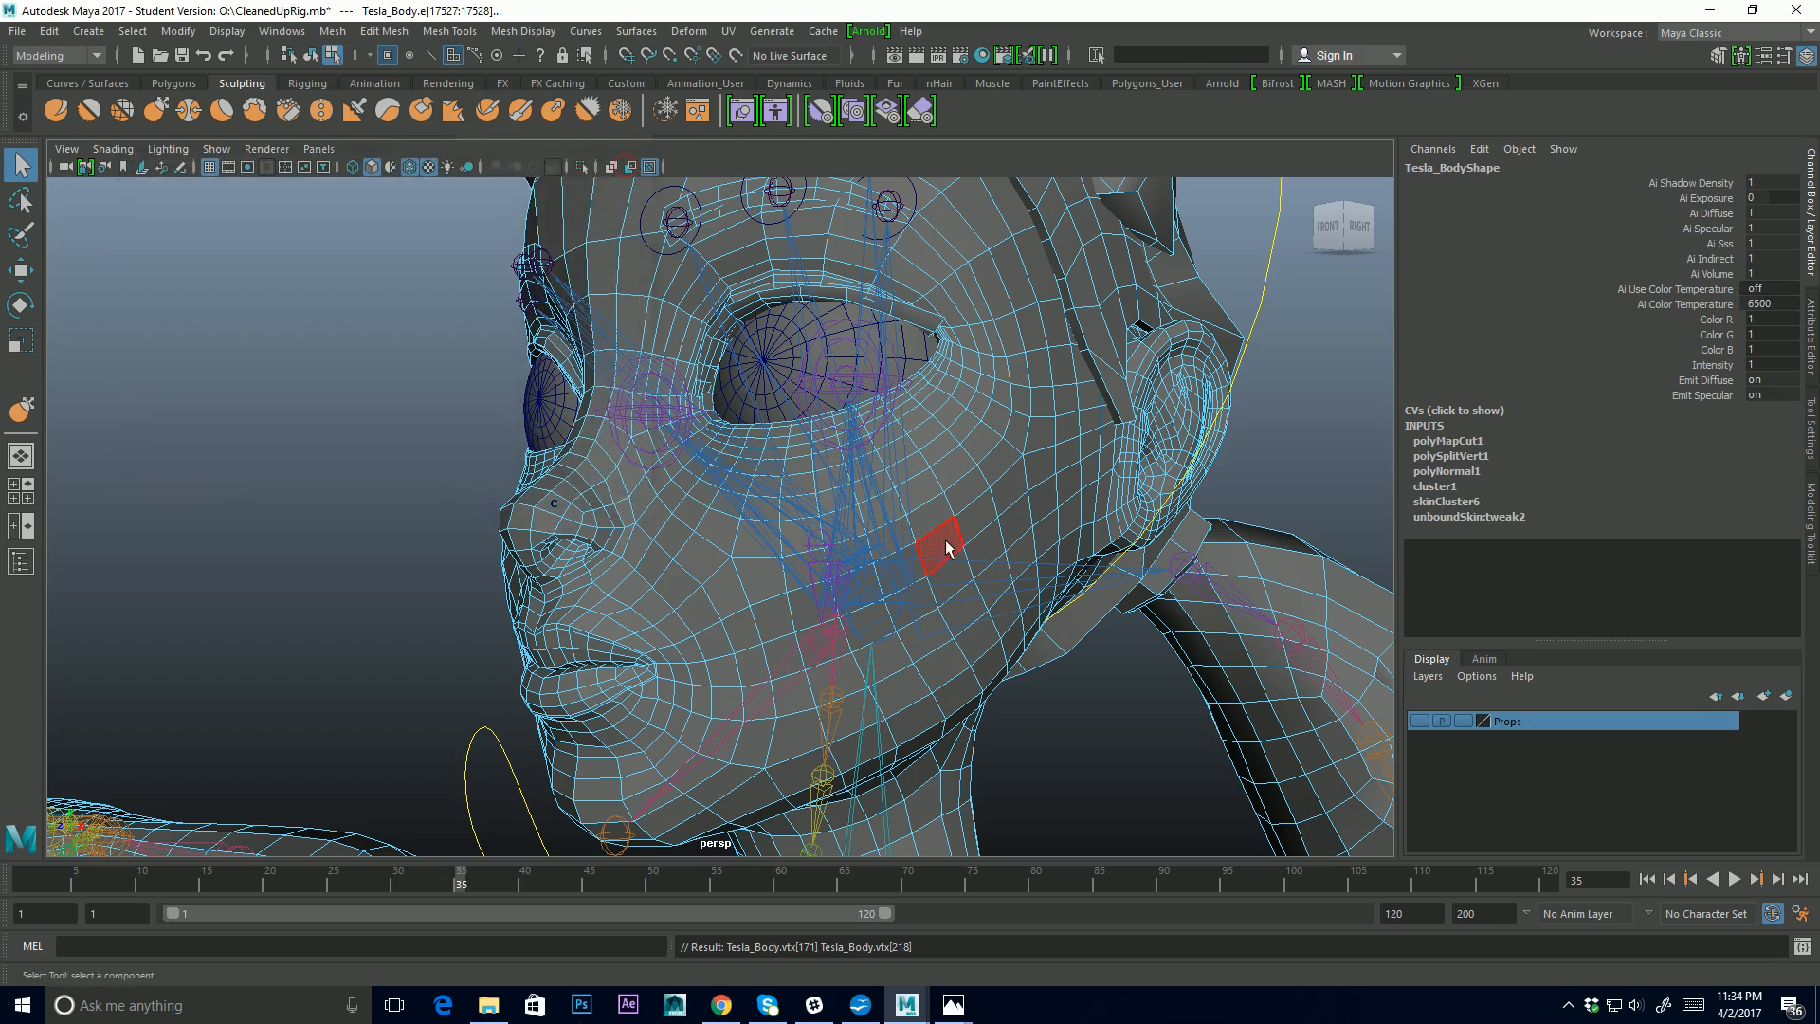
Switch the body mesh from component selection back to object selection
alt+middle_drag(1020, 589, 908, 510)
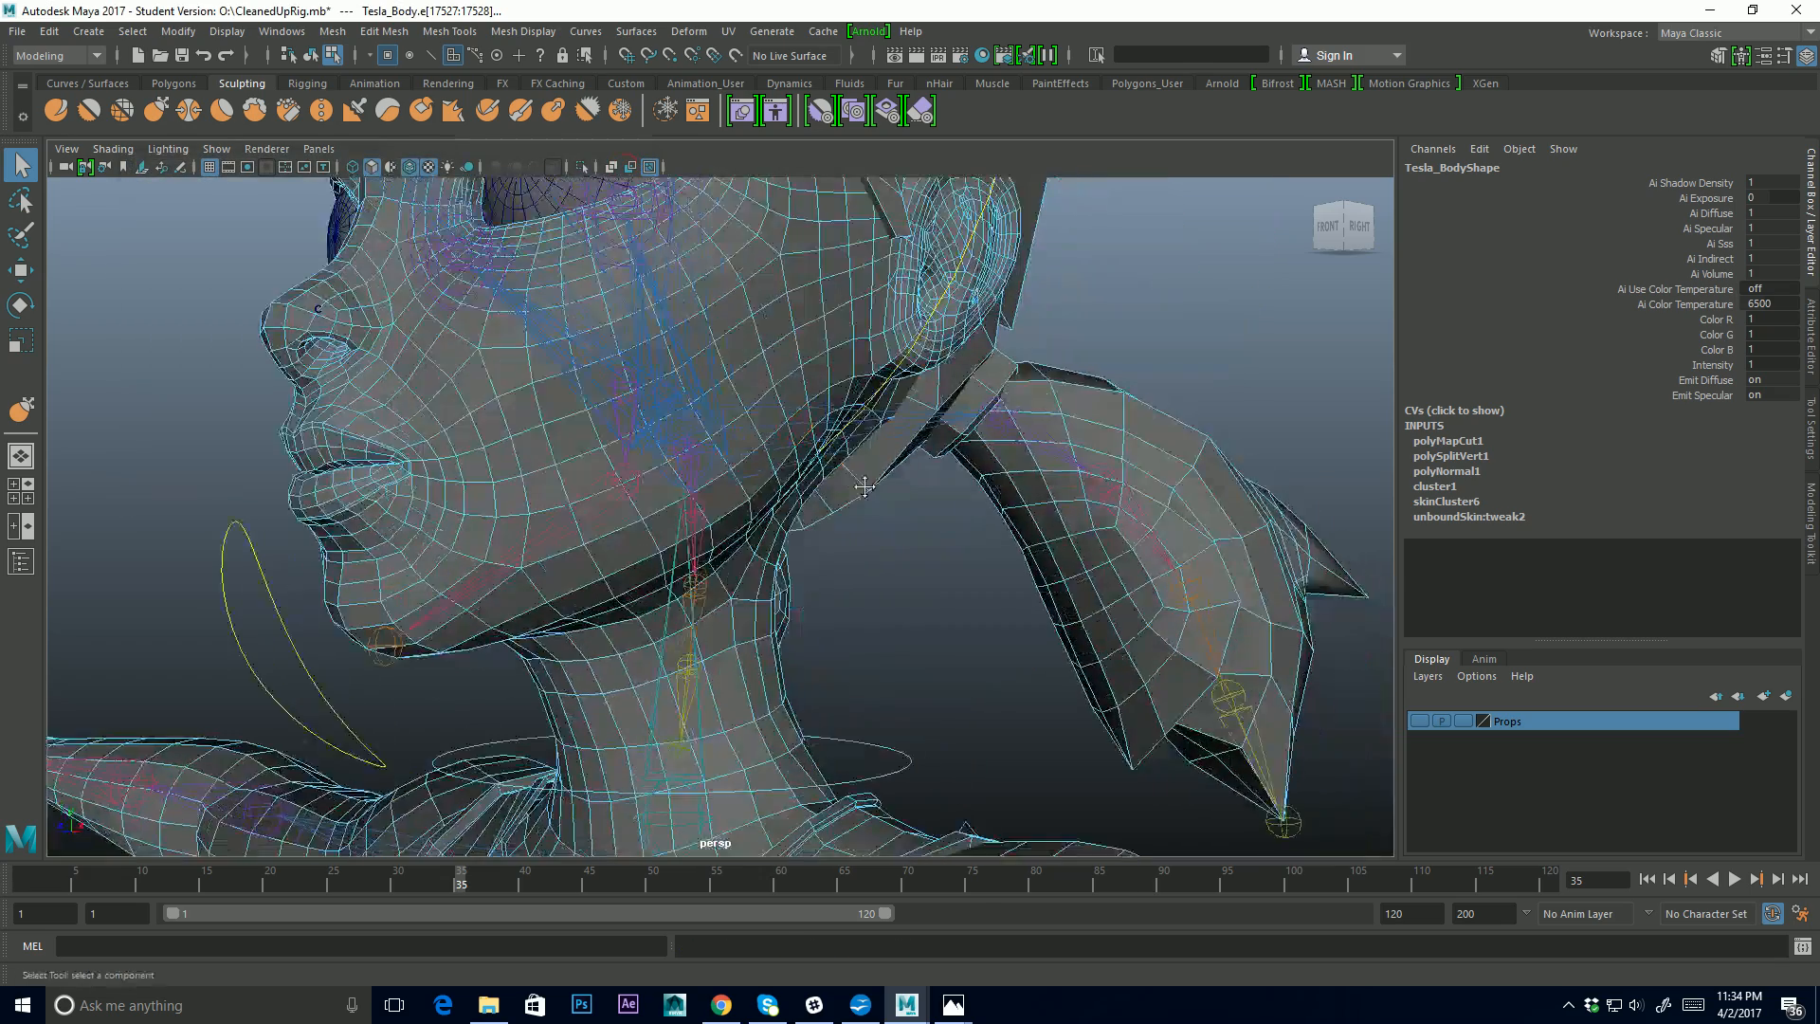
alt+drag(857, 561, 1056, 568)
alt+right_drag(1055, 569, 800, 589)
alt+drag(878, 564, 867, 568)
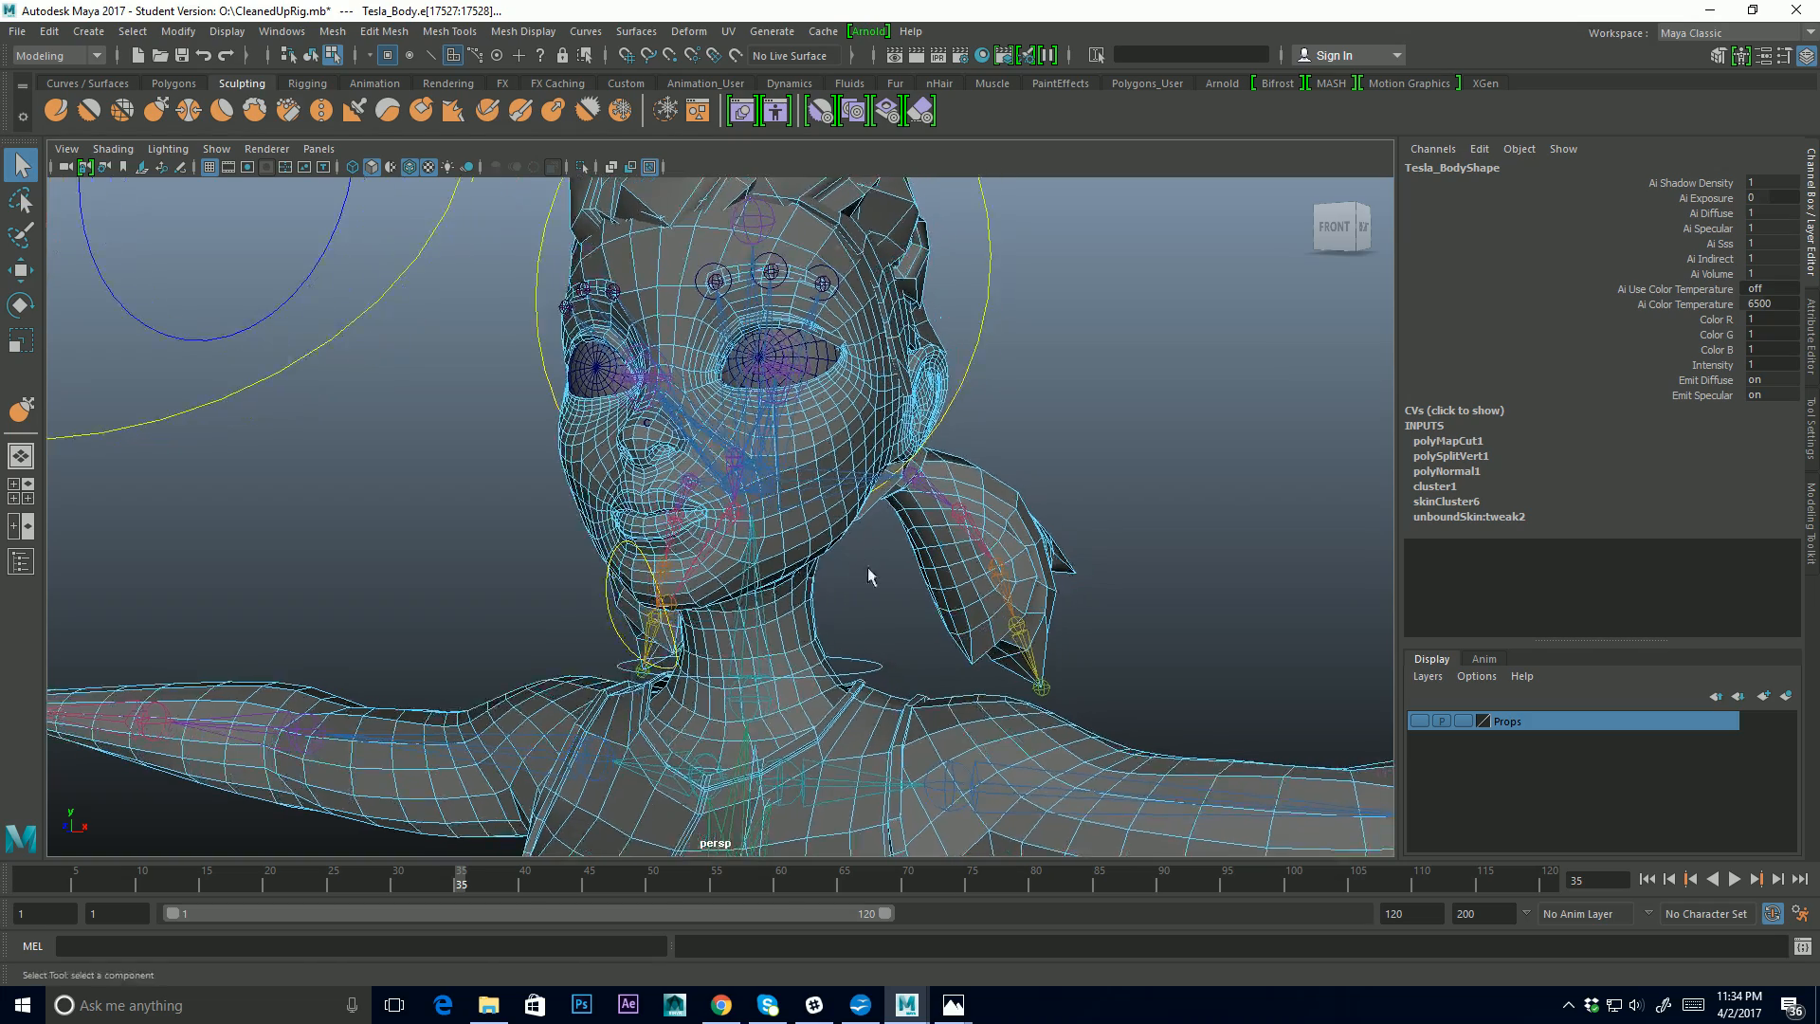
key(w)
alt+middle_drag(859, 570, 834, 551)
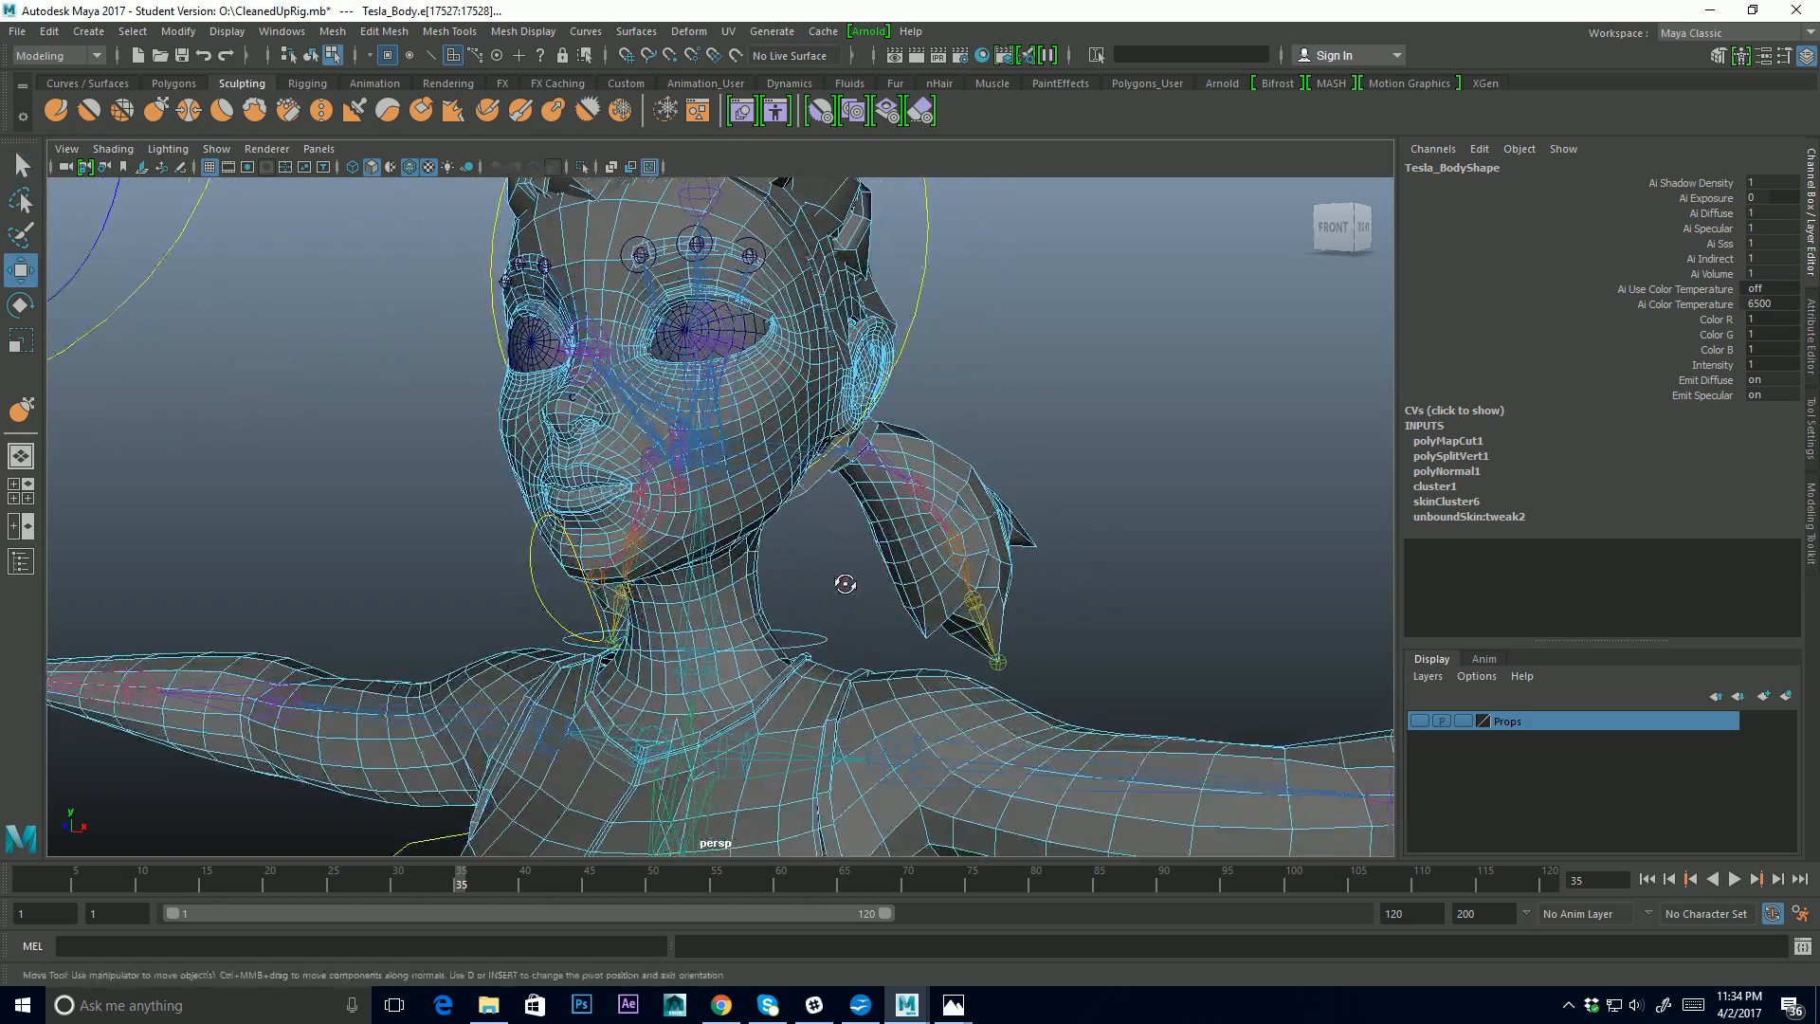
key(F8)
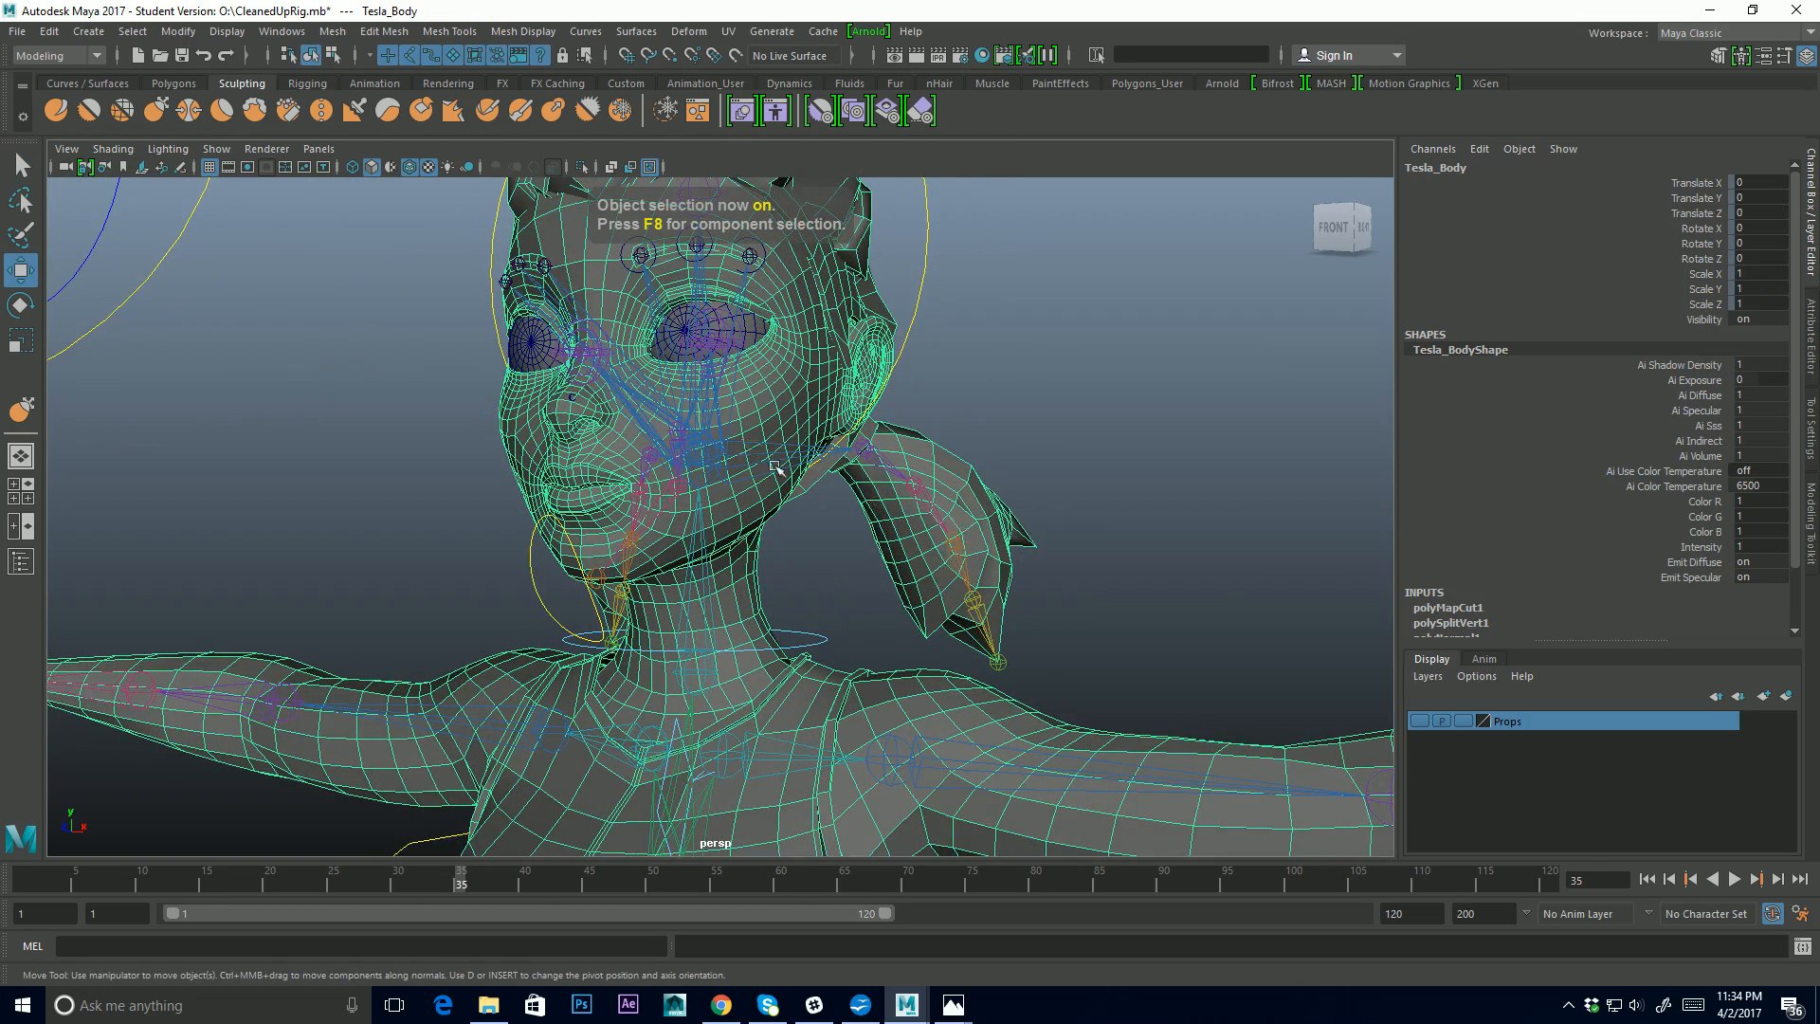
Move the left wrist IK control inward to test the arm deformation, and undo the move
alt+middle_drag(874, 595, 821, 503)
alt+right_drag(820, 503, 751, 601)
alt+drag(752, 601, 826, 567)
alt+middle_drag(1089, 575, 929, 554)
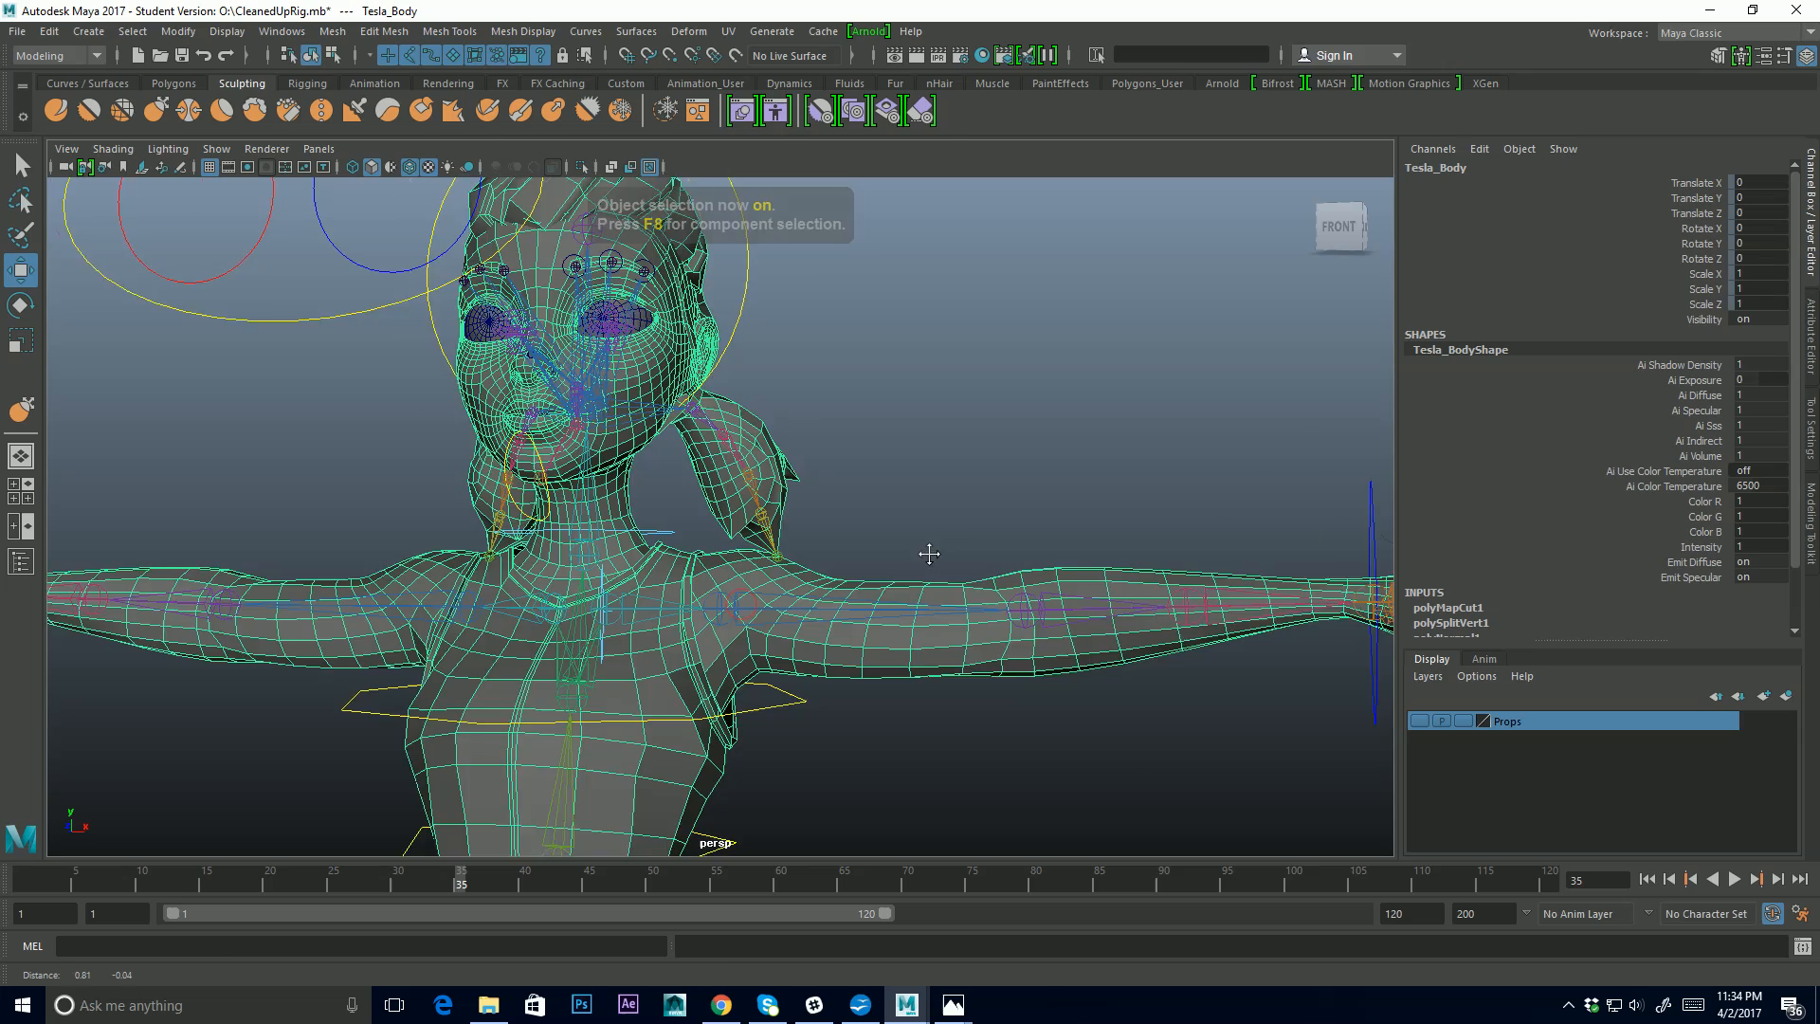
click(1298, 493)
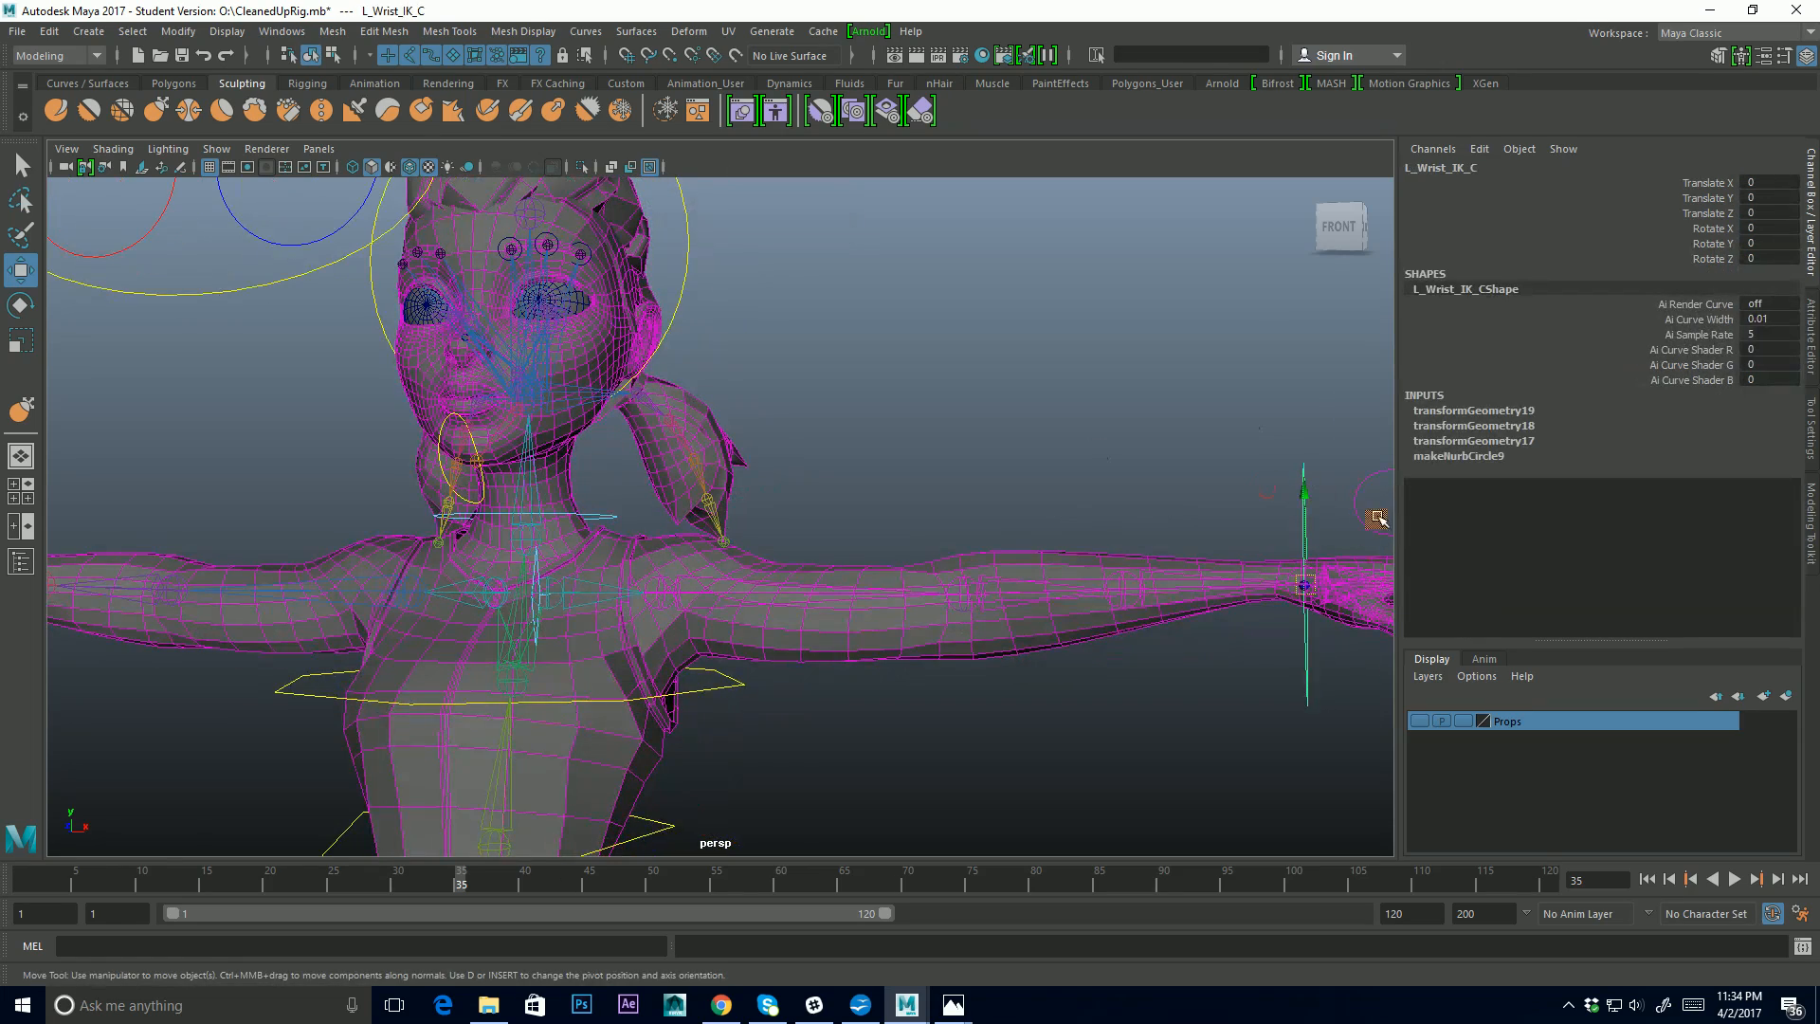
alt+middle_drag(1377, 518, 1221, 518)
drag(1164, 595, 976, 606)
key(ctrl+z)
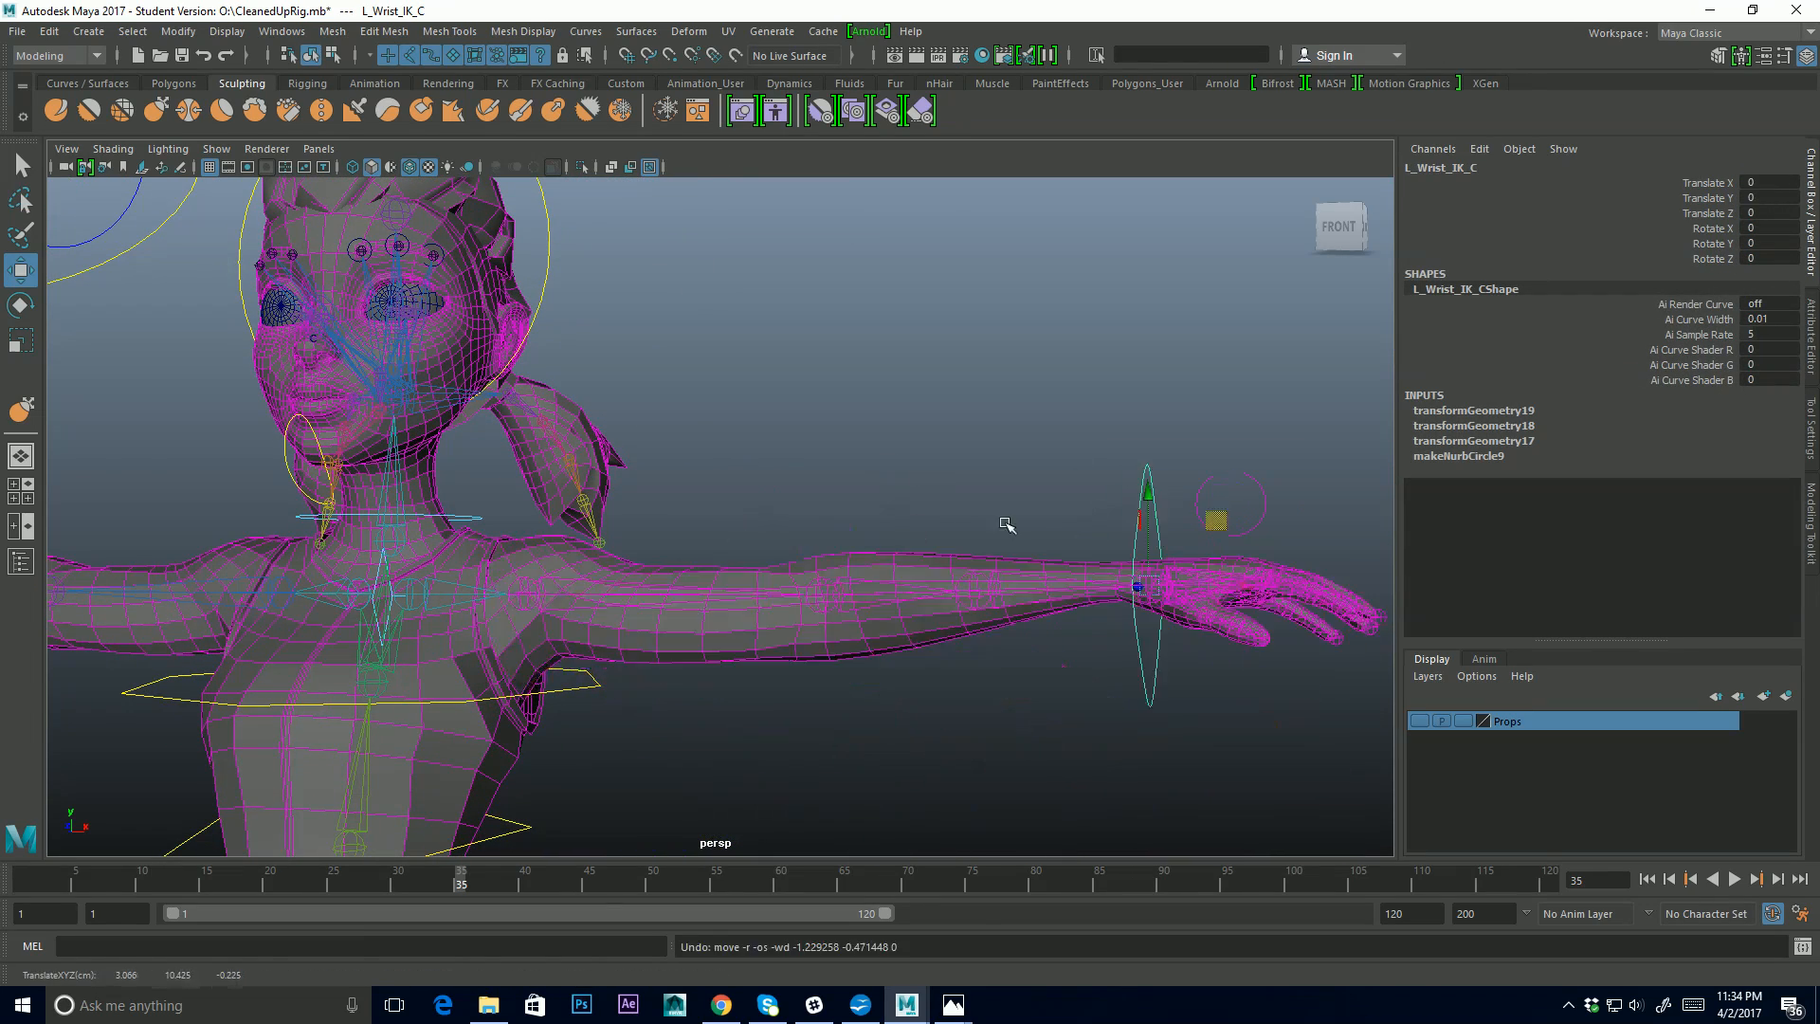
Select the character's body mesh again, with the face framed from the front
alt+drag(538, 542, 703, 565)
alt+right_drag(703, 565, 1109, 499)
alt+middle_drag(633, 495, 793, 541)
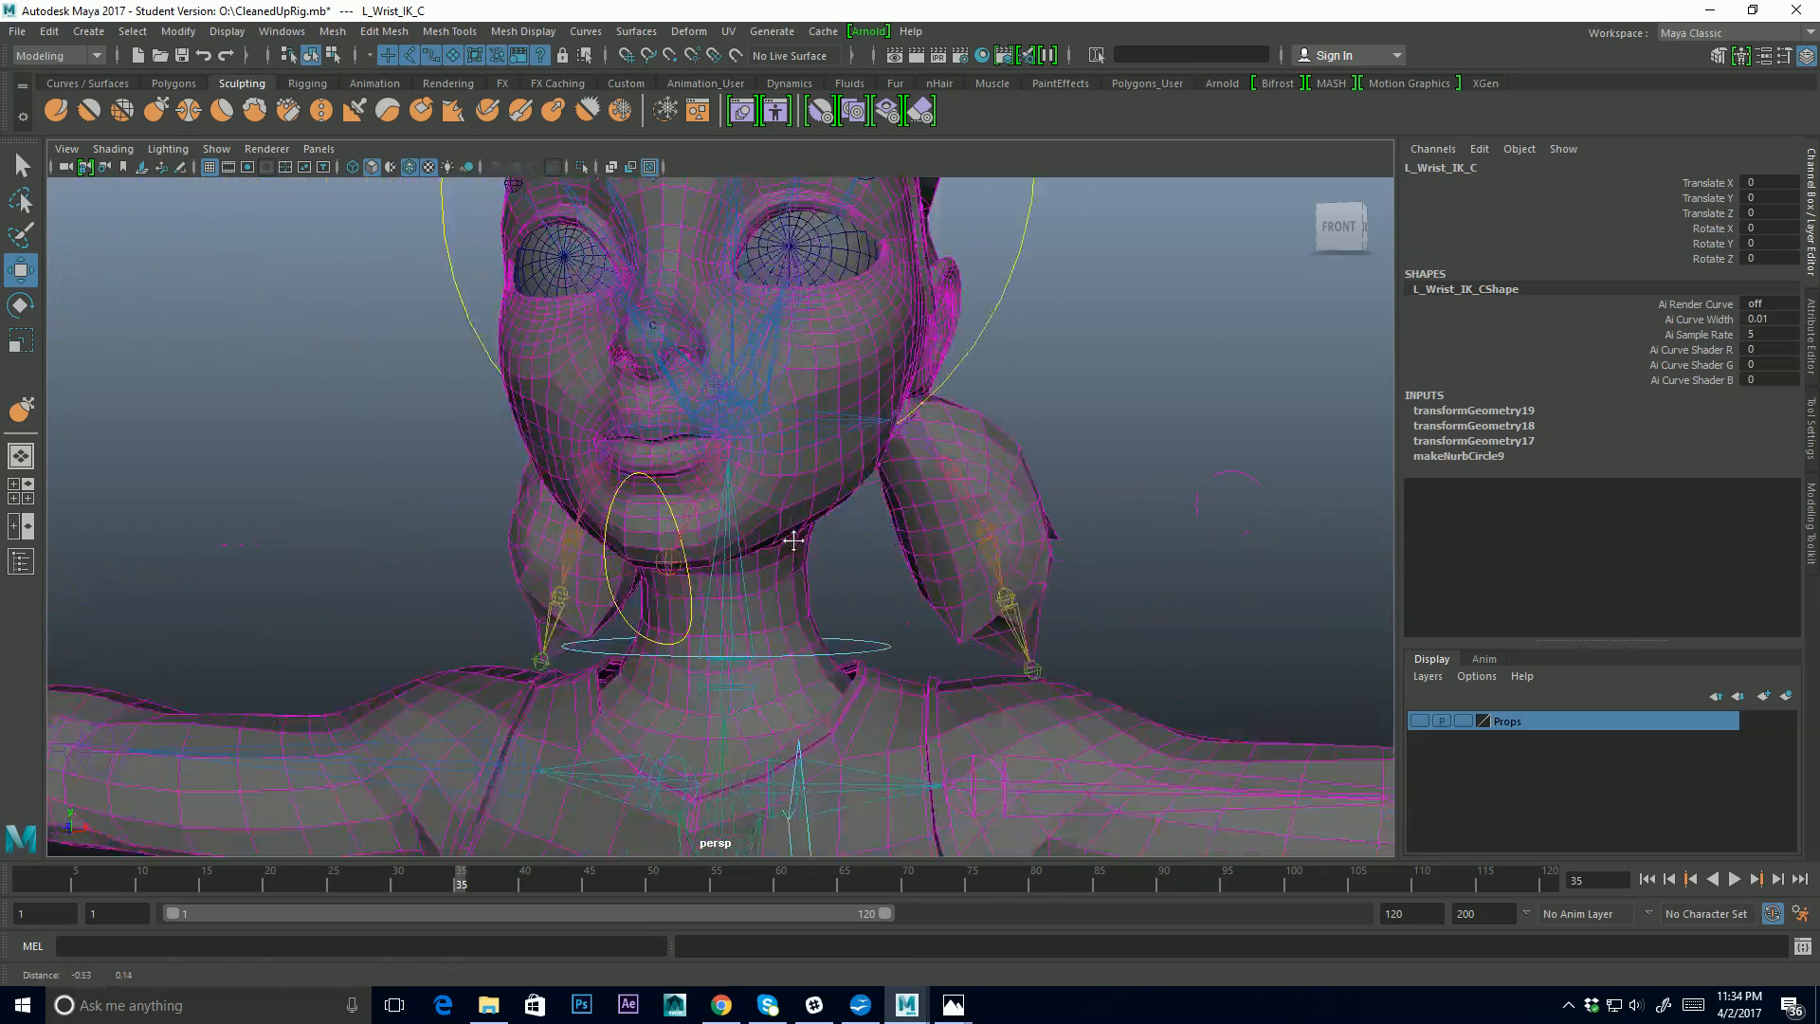
mouse_move(793, 540)
alt+mouse_down()
mouse_move(885, 594)
mouse_move(767, 558)
alt+mouse_up()
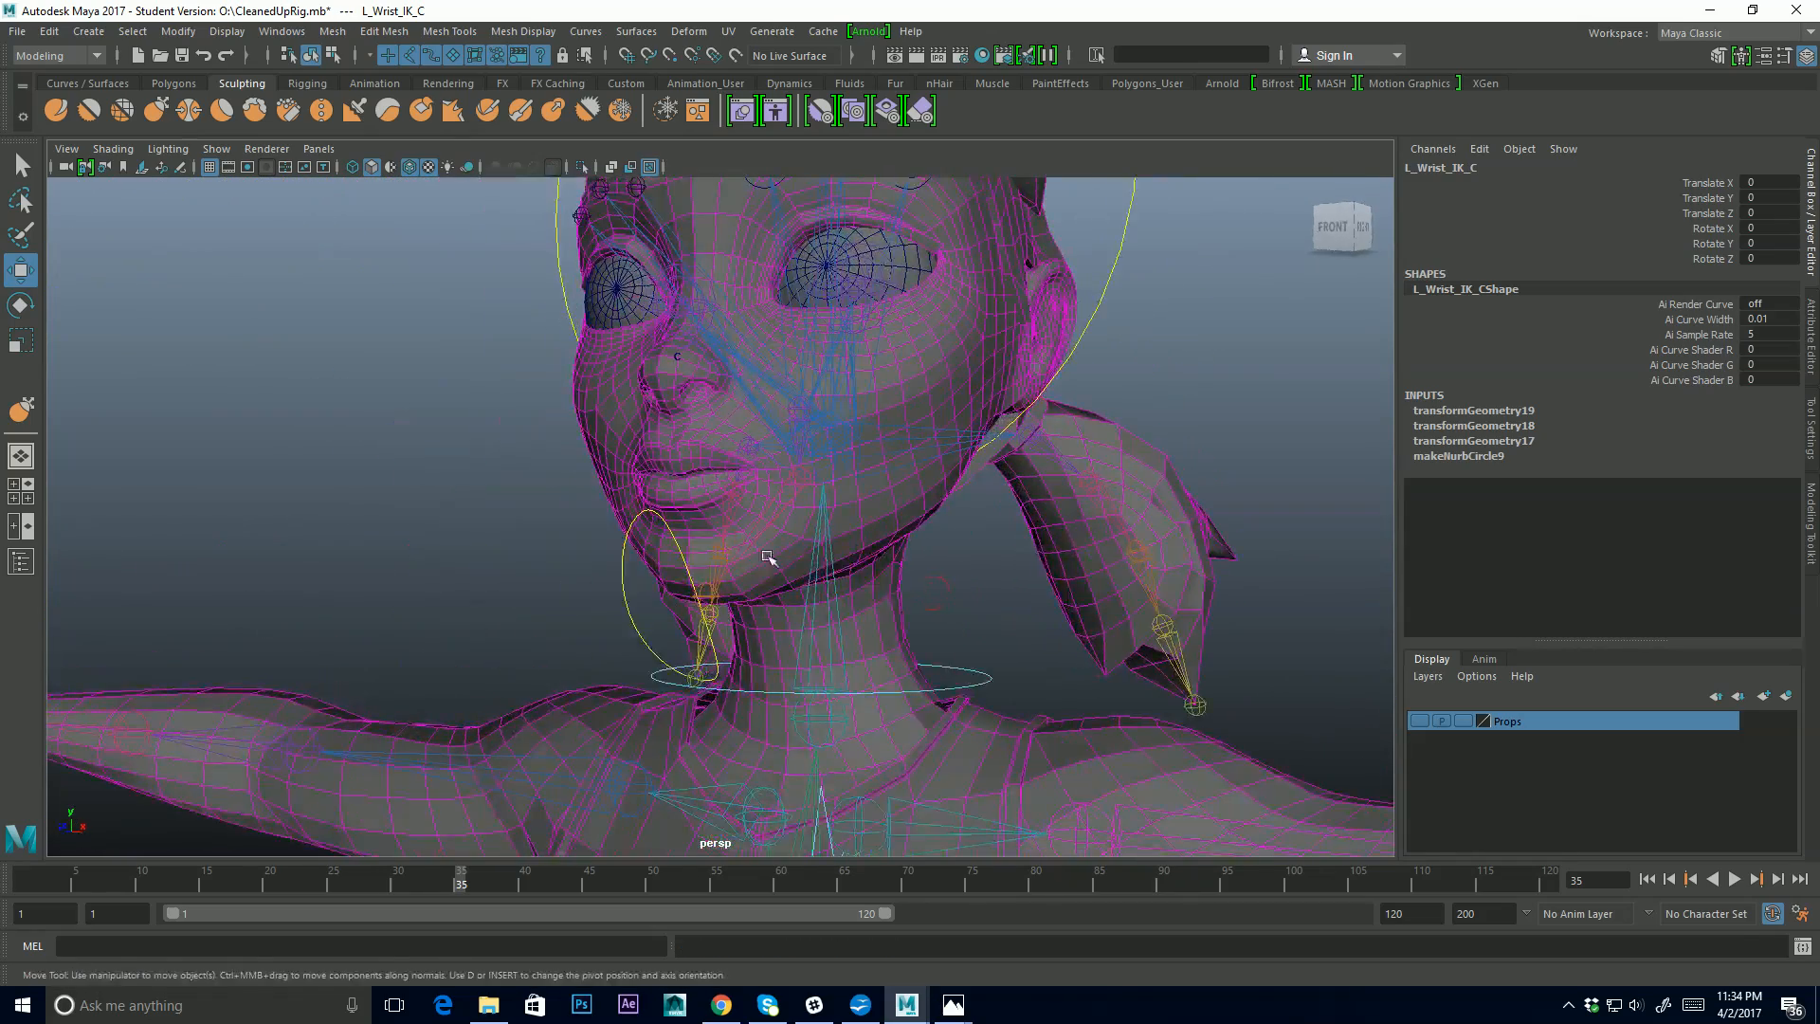
alt+right_drag(767, 557, 873, 499)
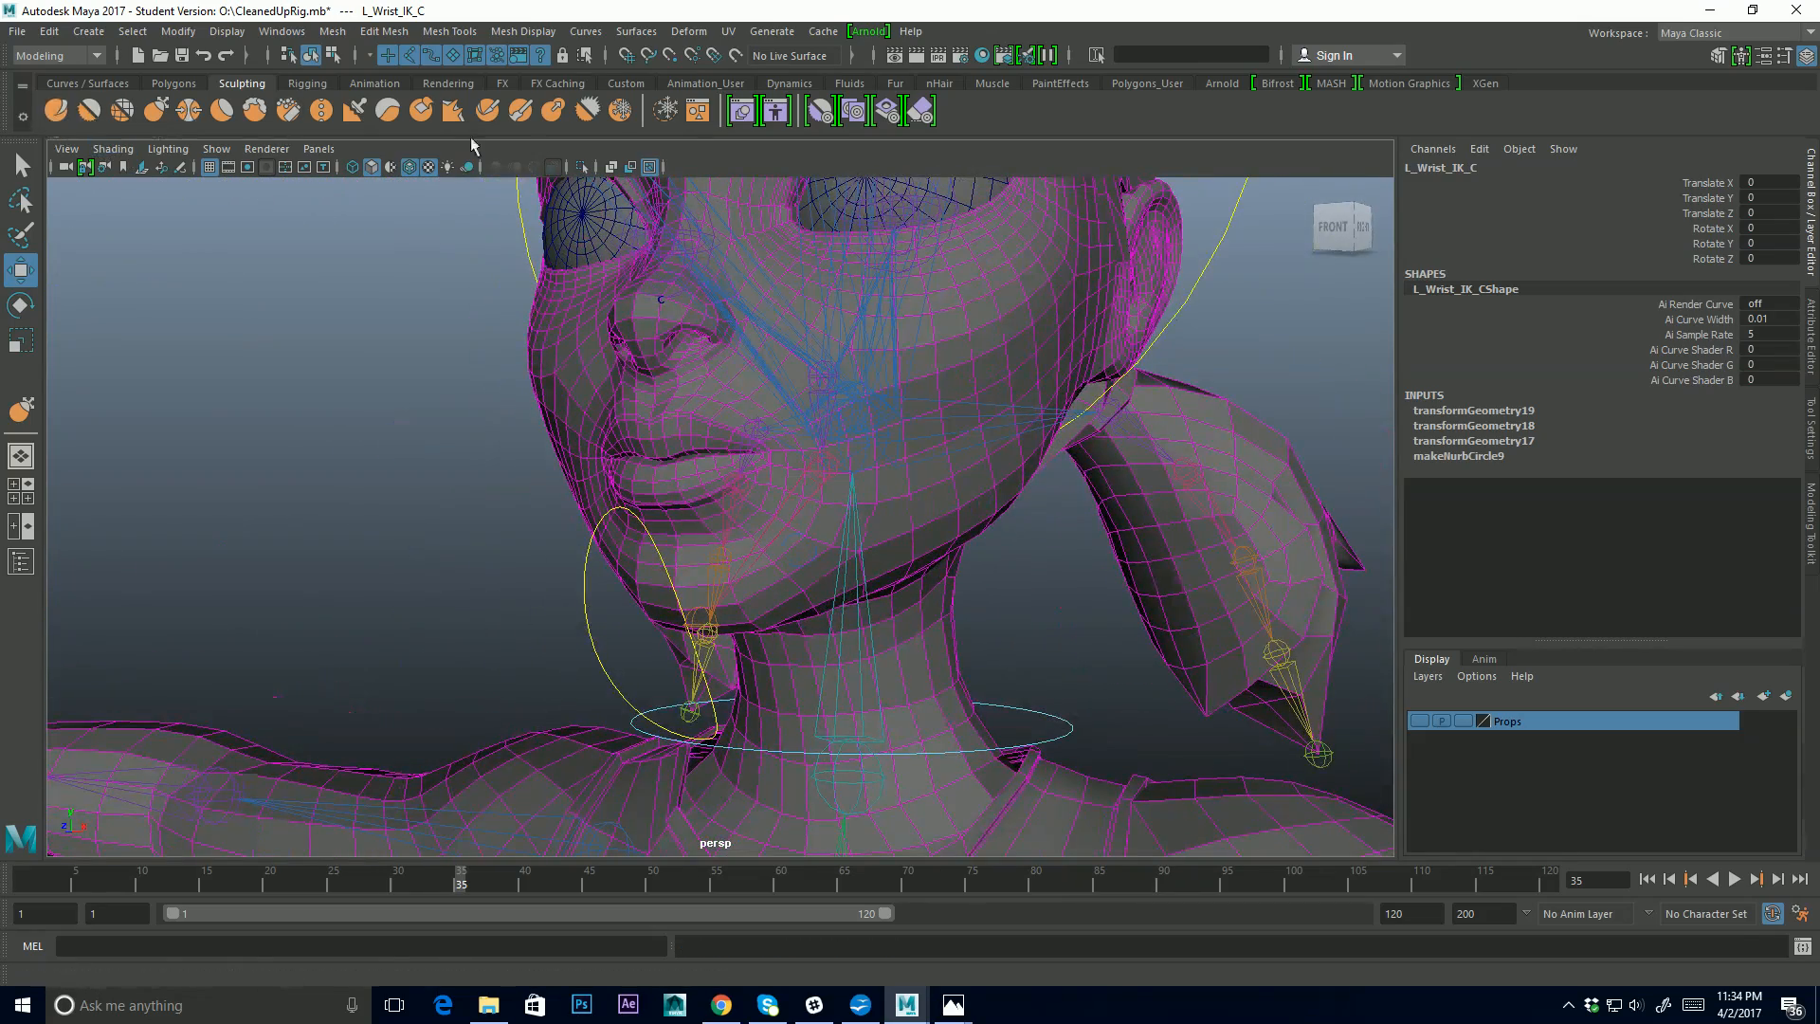
click(977, 487)
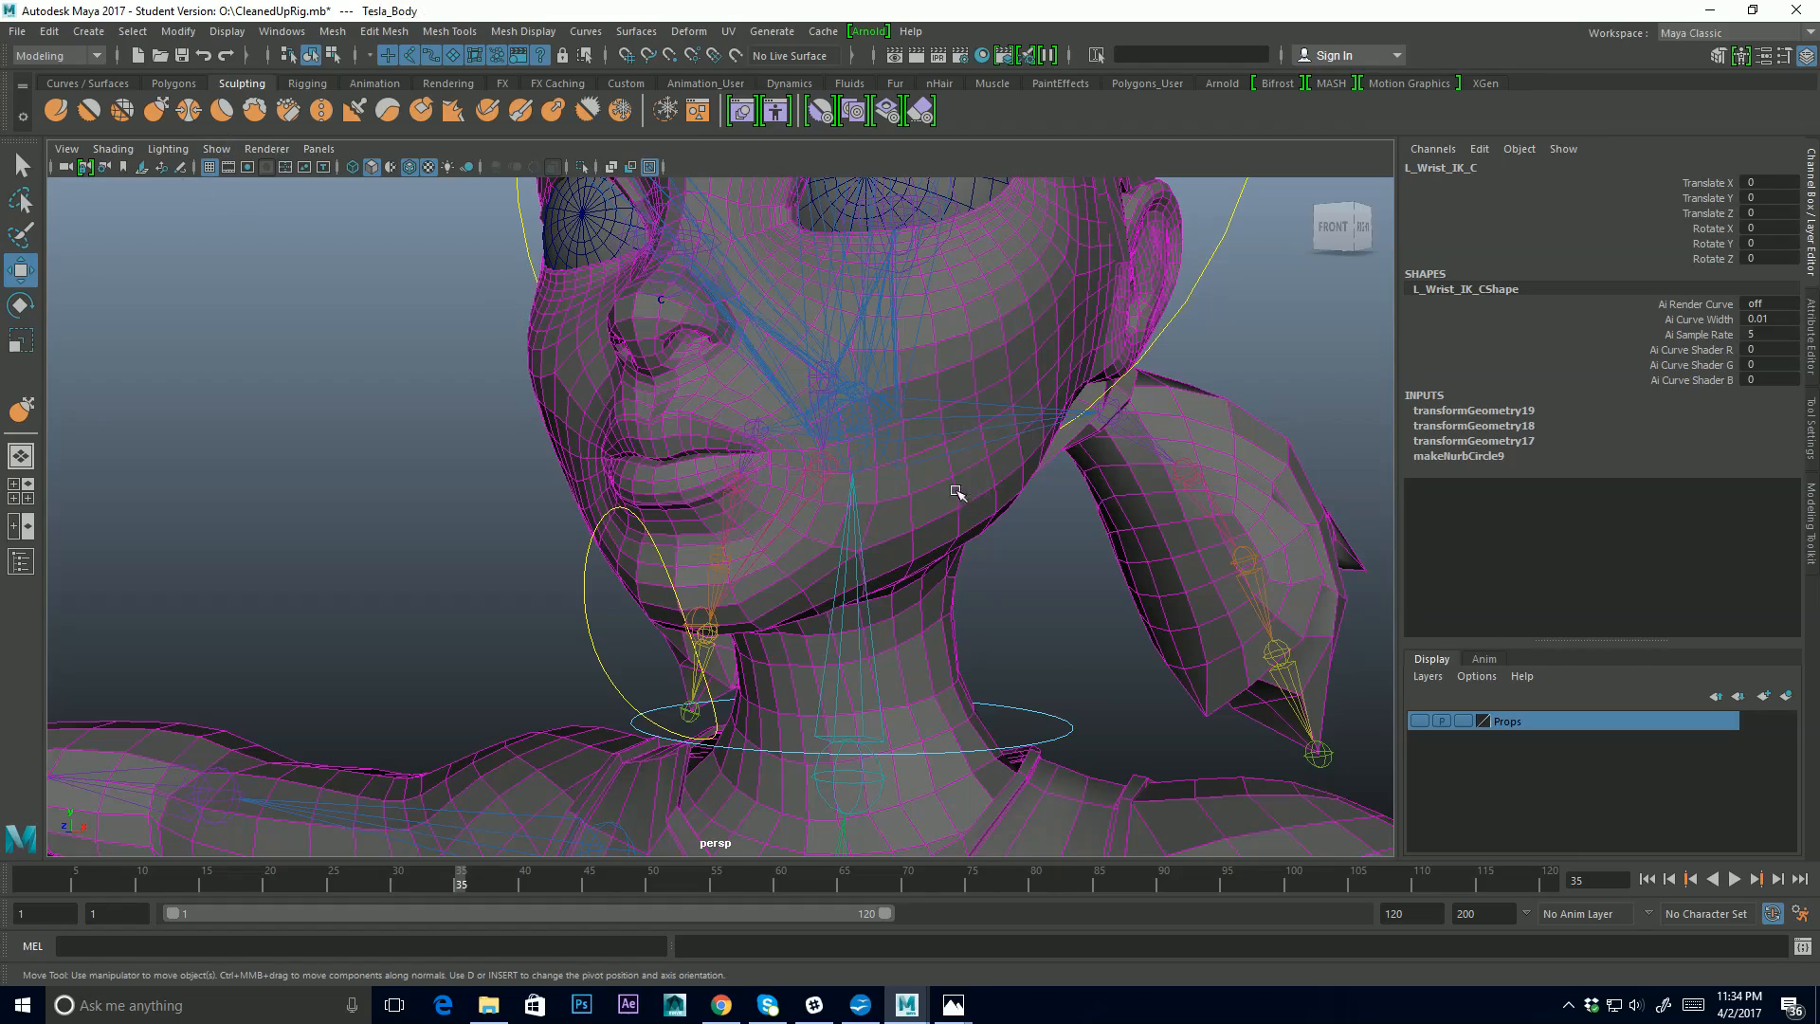
alt+drag(942, 394, 700, 561)
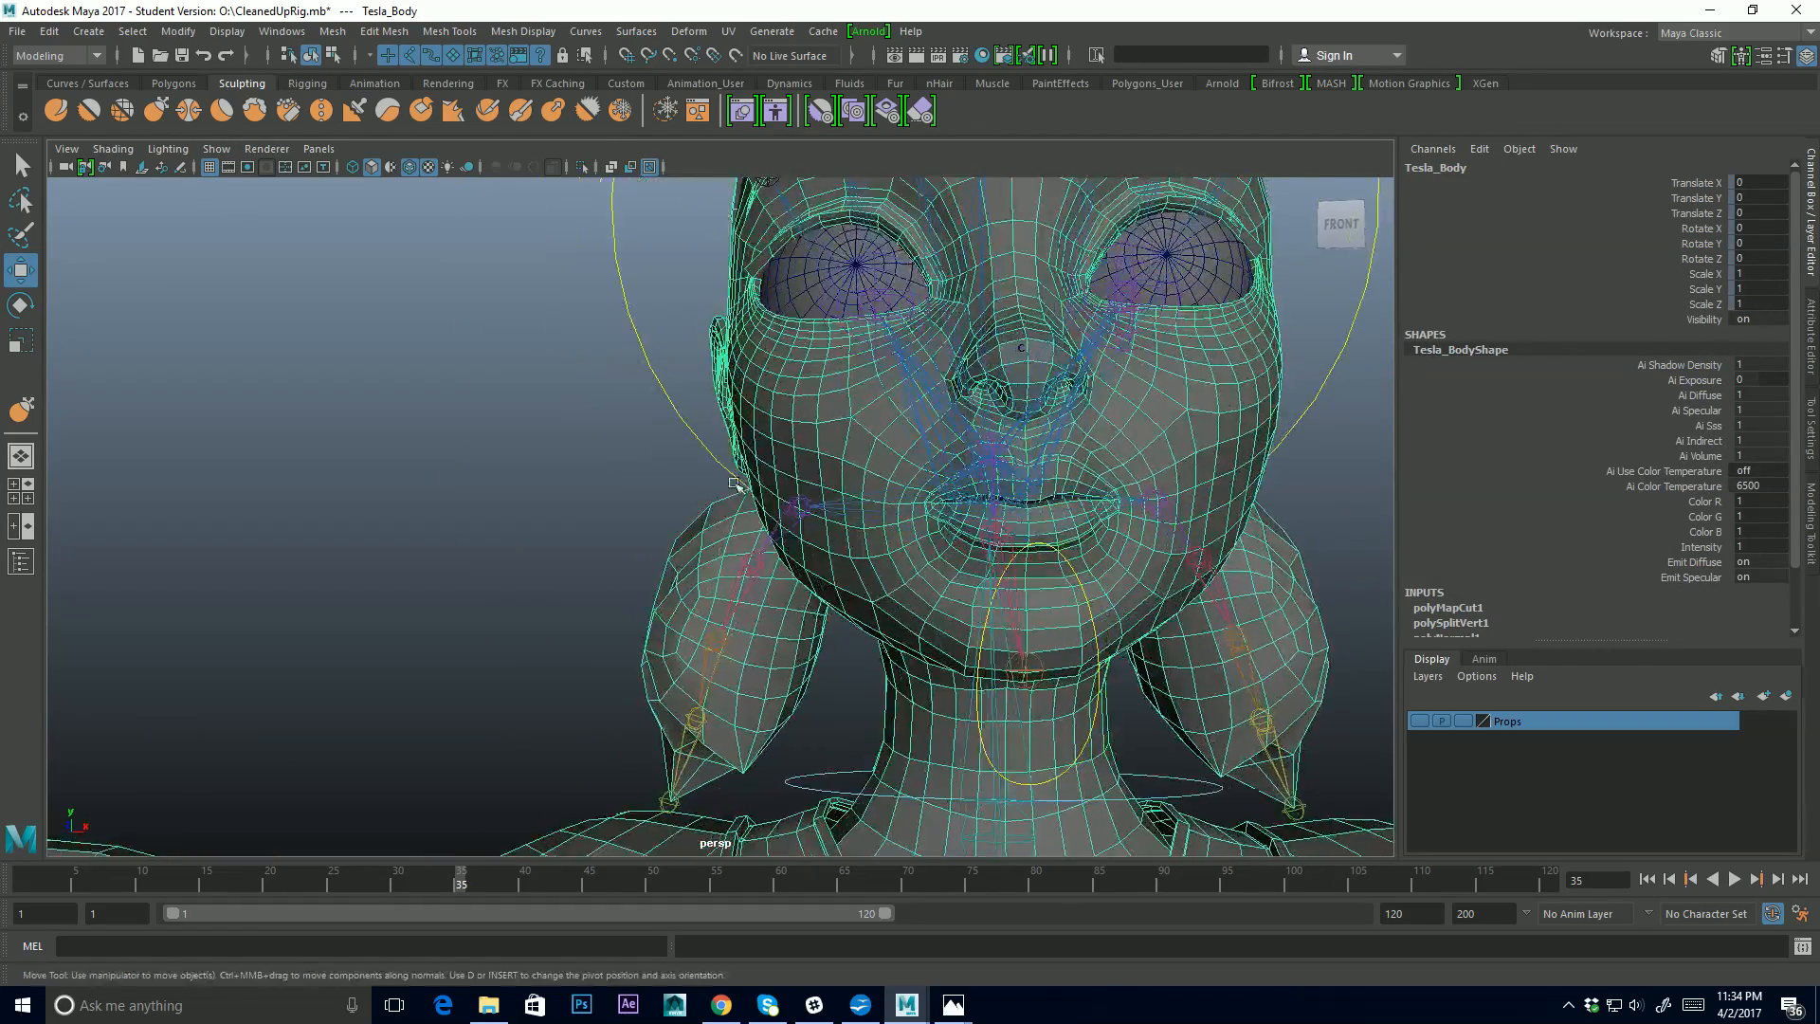
alt+middle_drag(1029, 454, 883, 561)
alt+drag(789, 553, 798, 559)
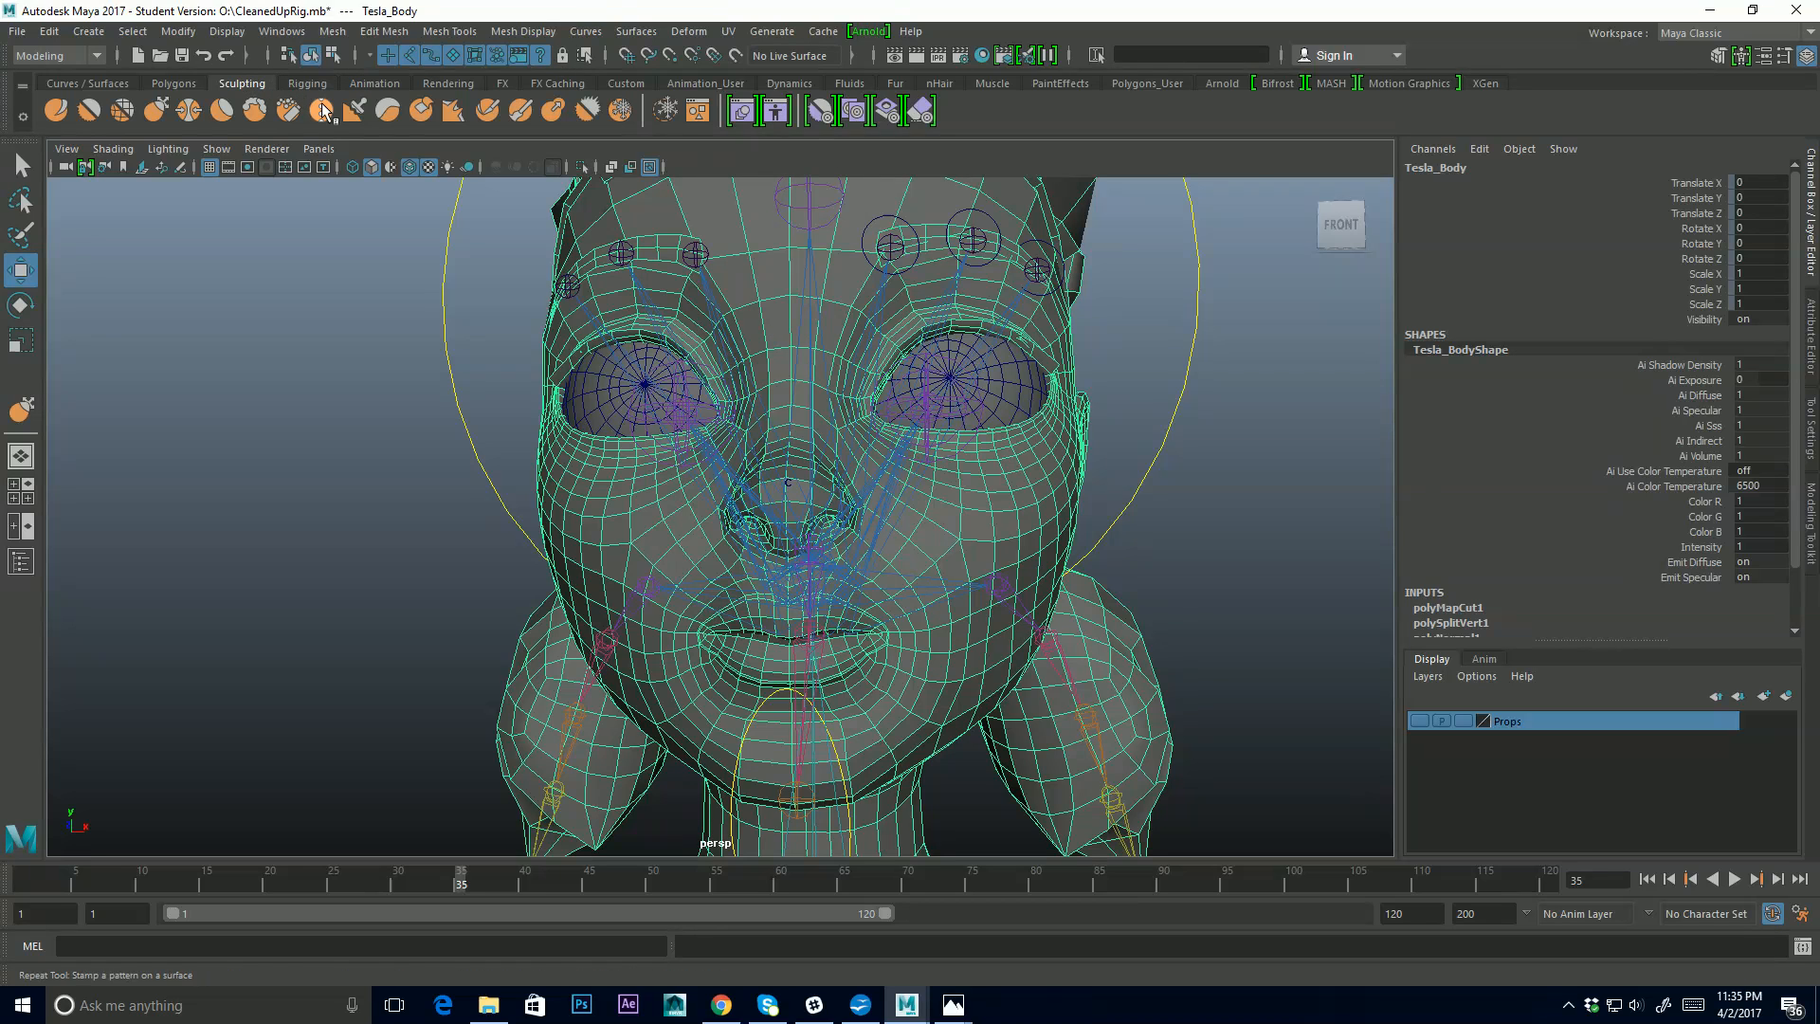
Open the Shape Editor for the selected body mesh and frame the lower face closely
click(268, 33)
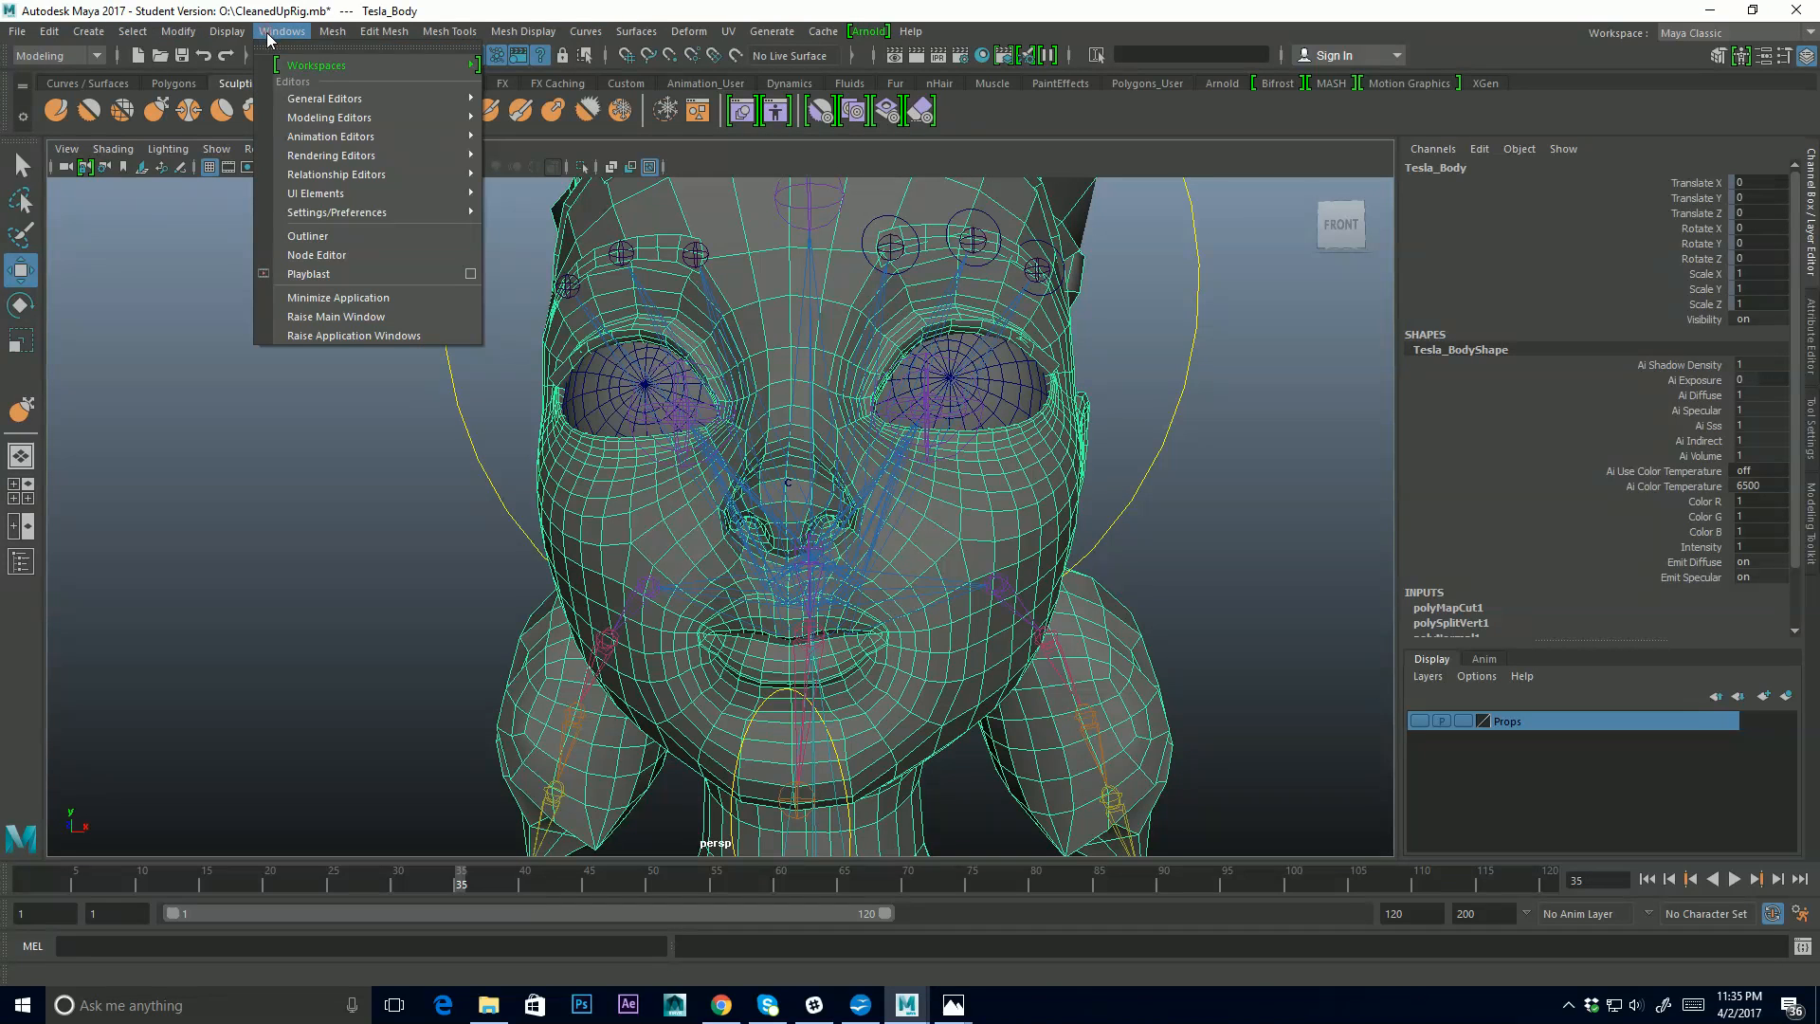
mouse_move(368, 136)
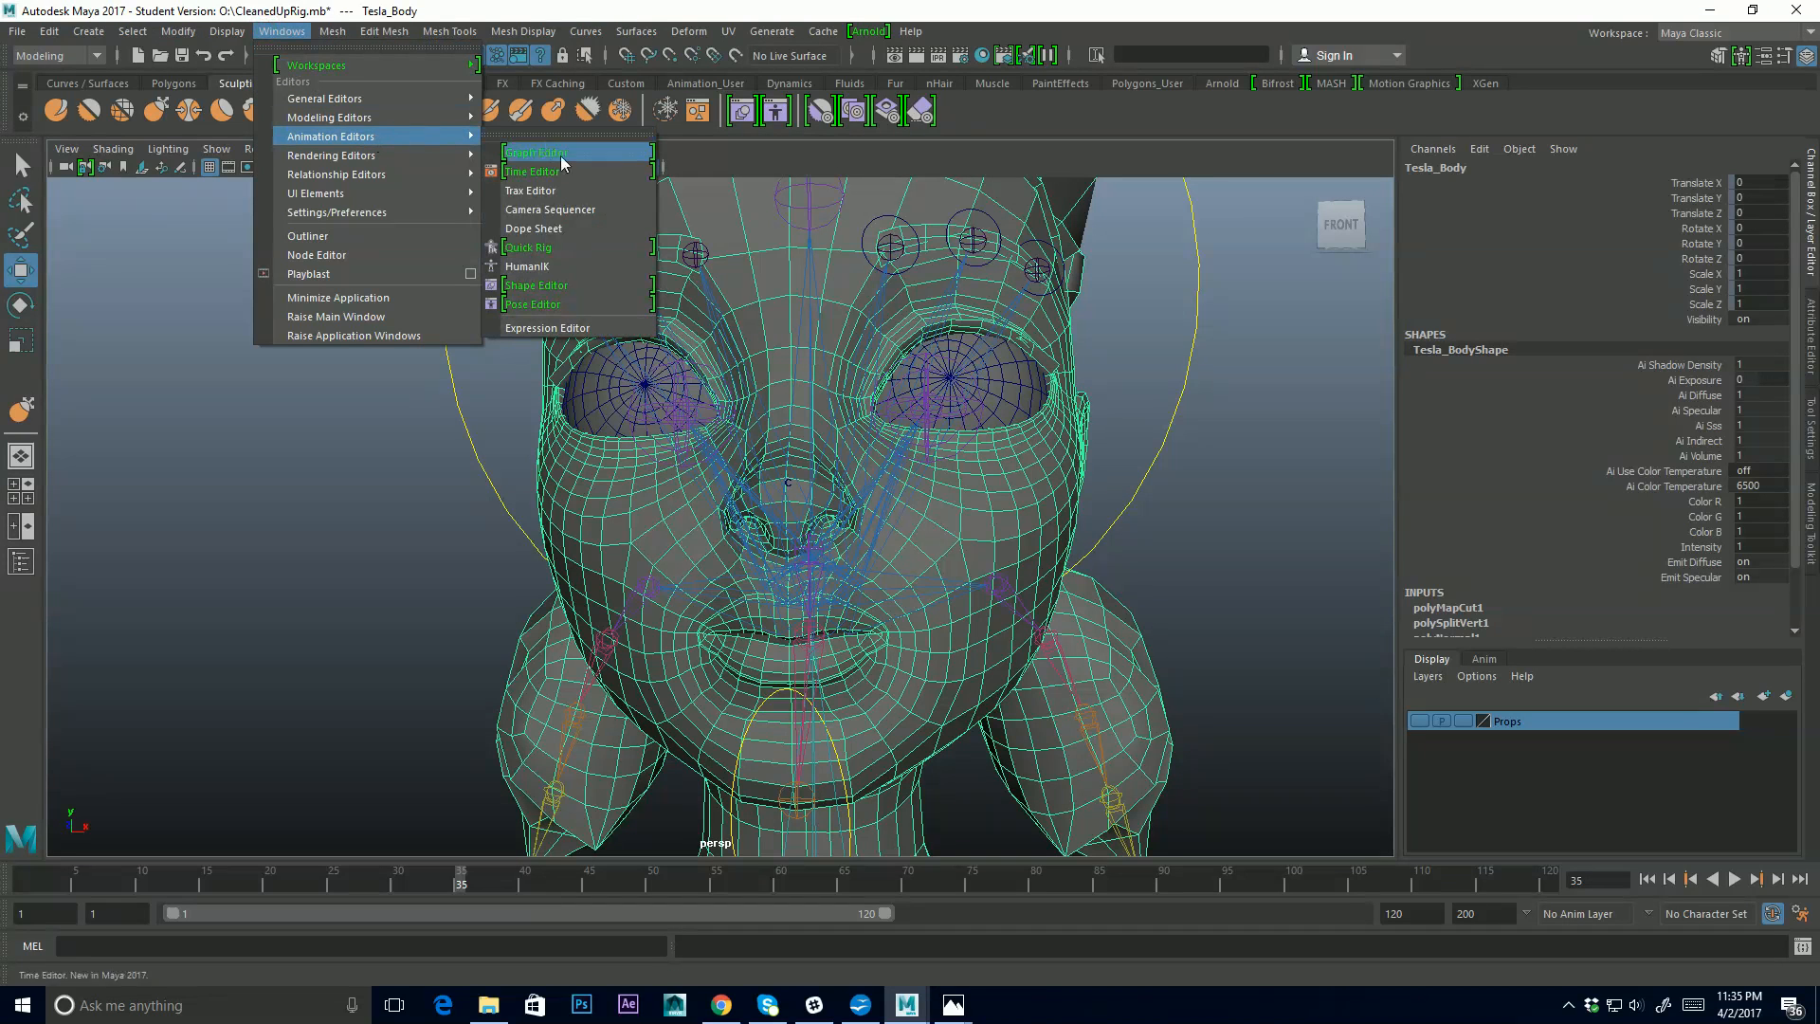
click(565, 285)
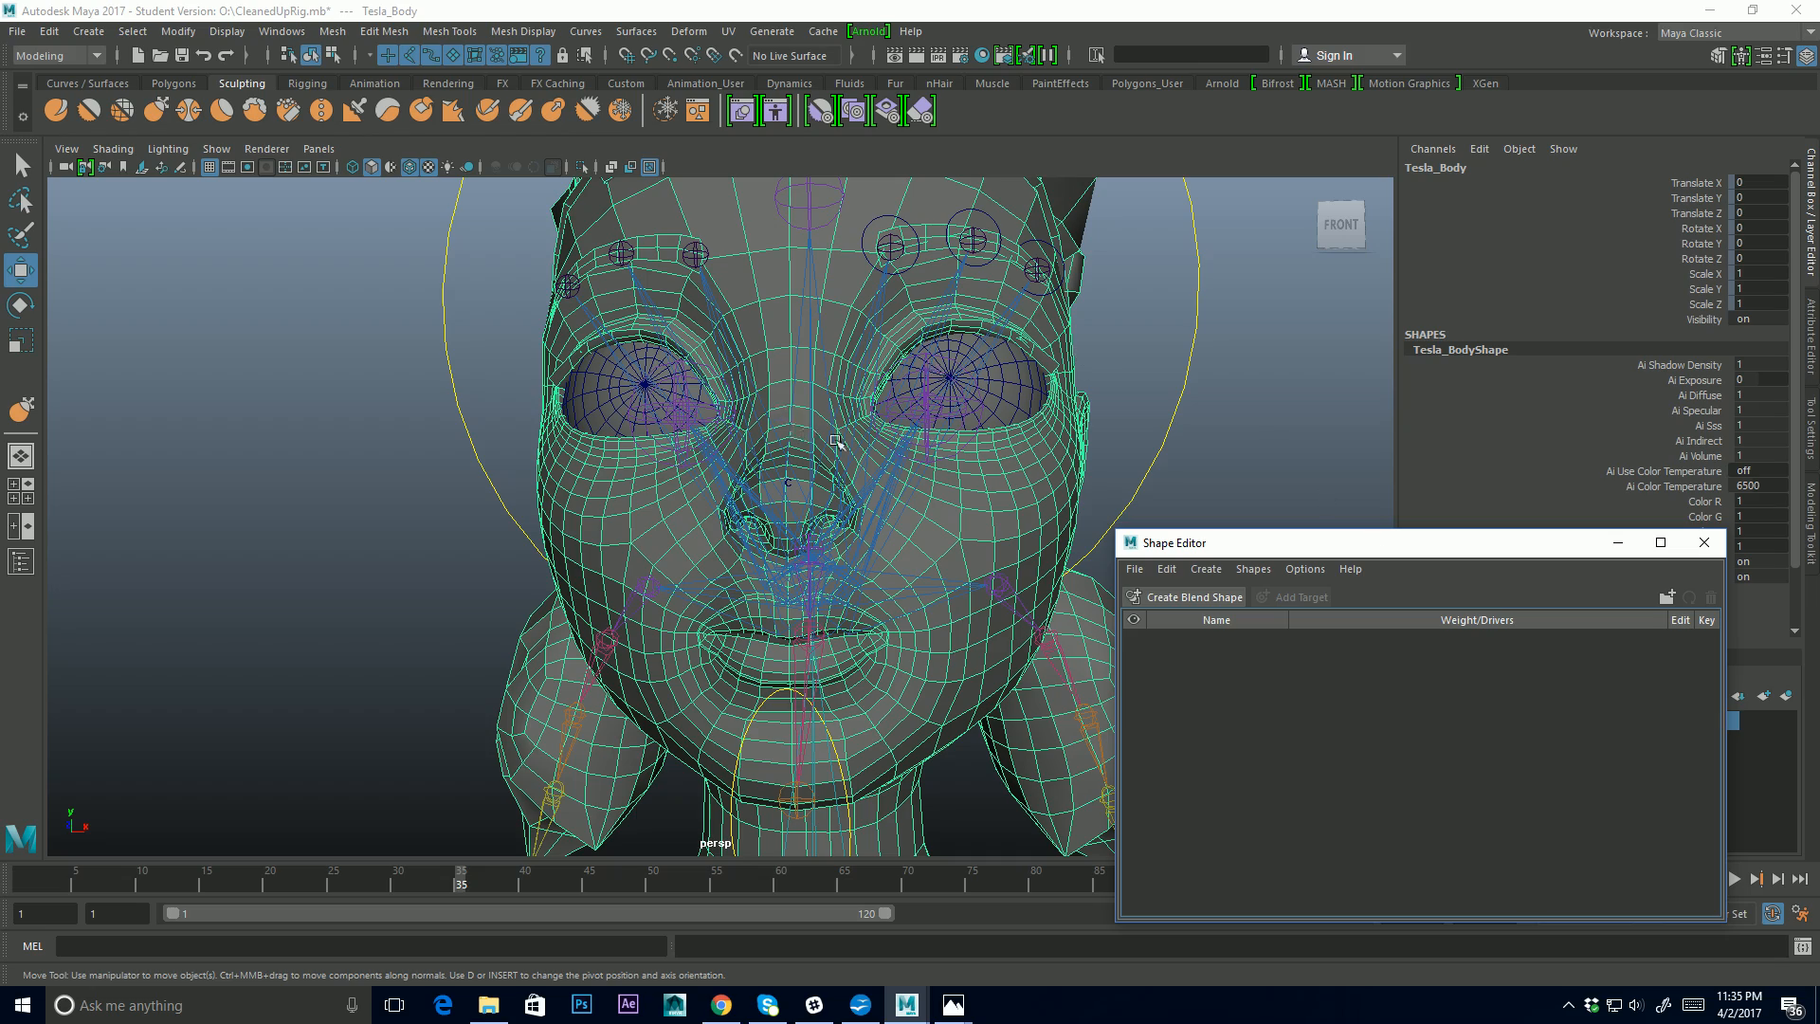
alt+middle_drag(942, 491, 832, 516)
alt+right_drag(832, 515, 964, 502)
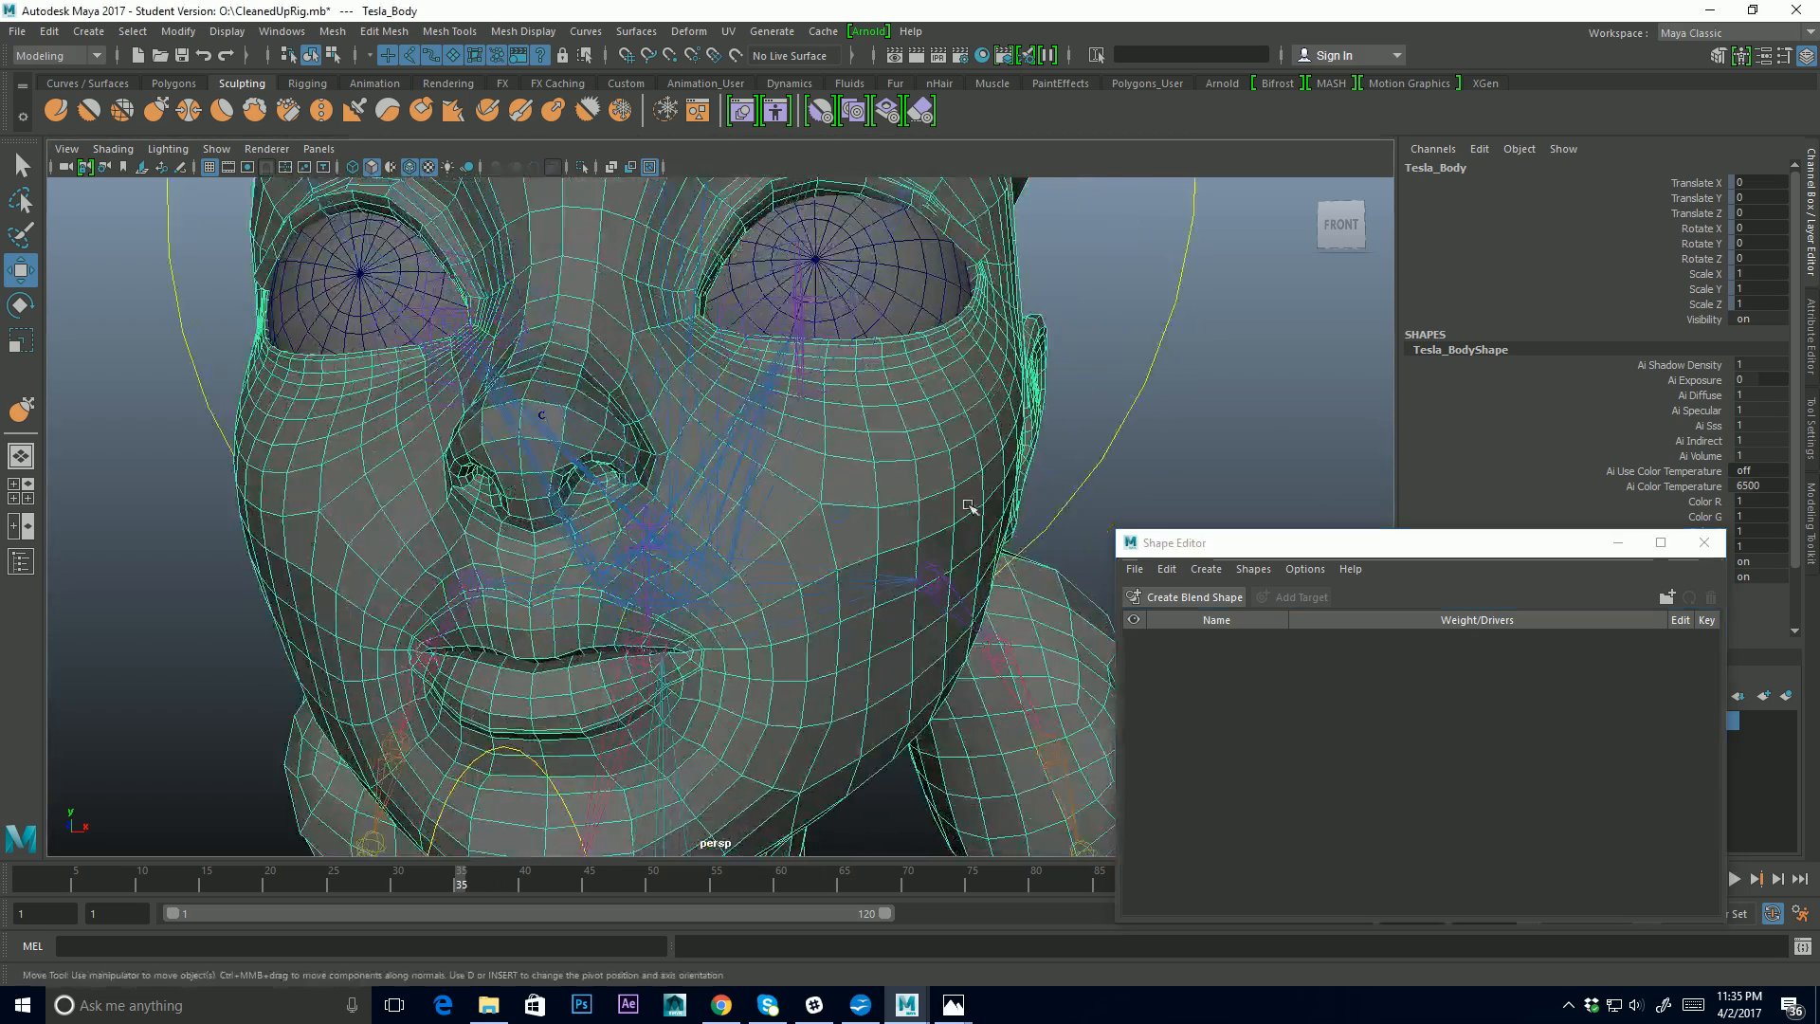
Create a blend shape deformer on the body mesh and name it Mouth_BlendShapes
alt+drag(776, 516, 840, 511)
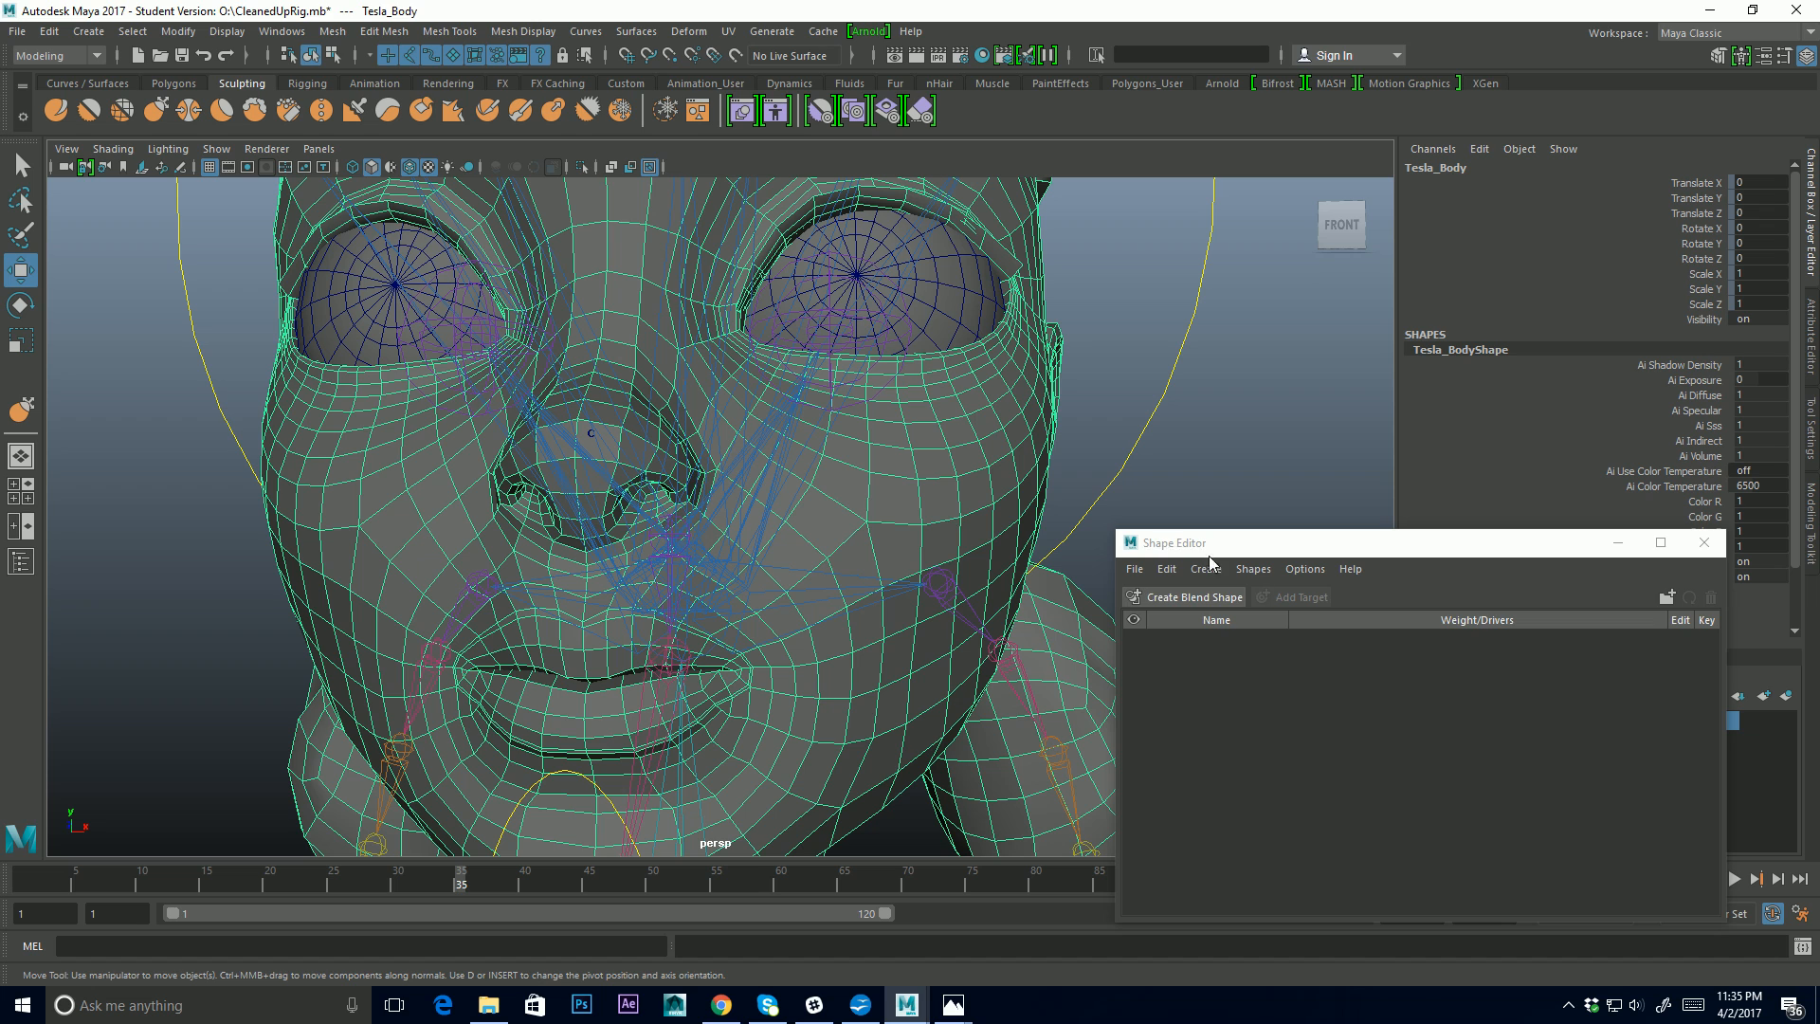
click(1204, 597)
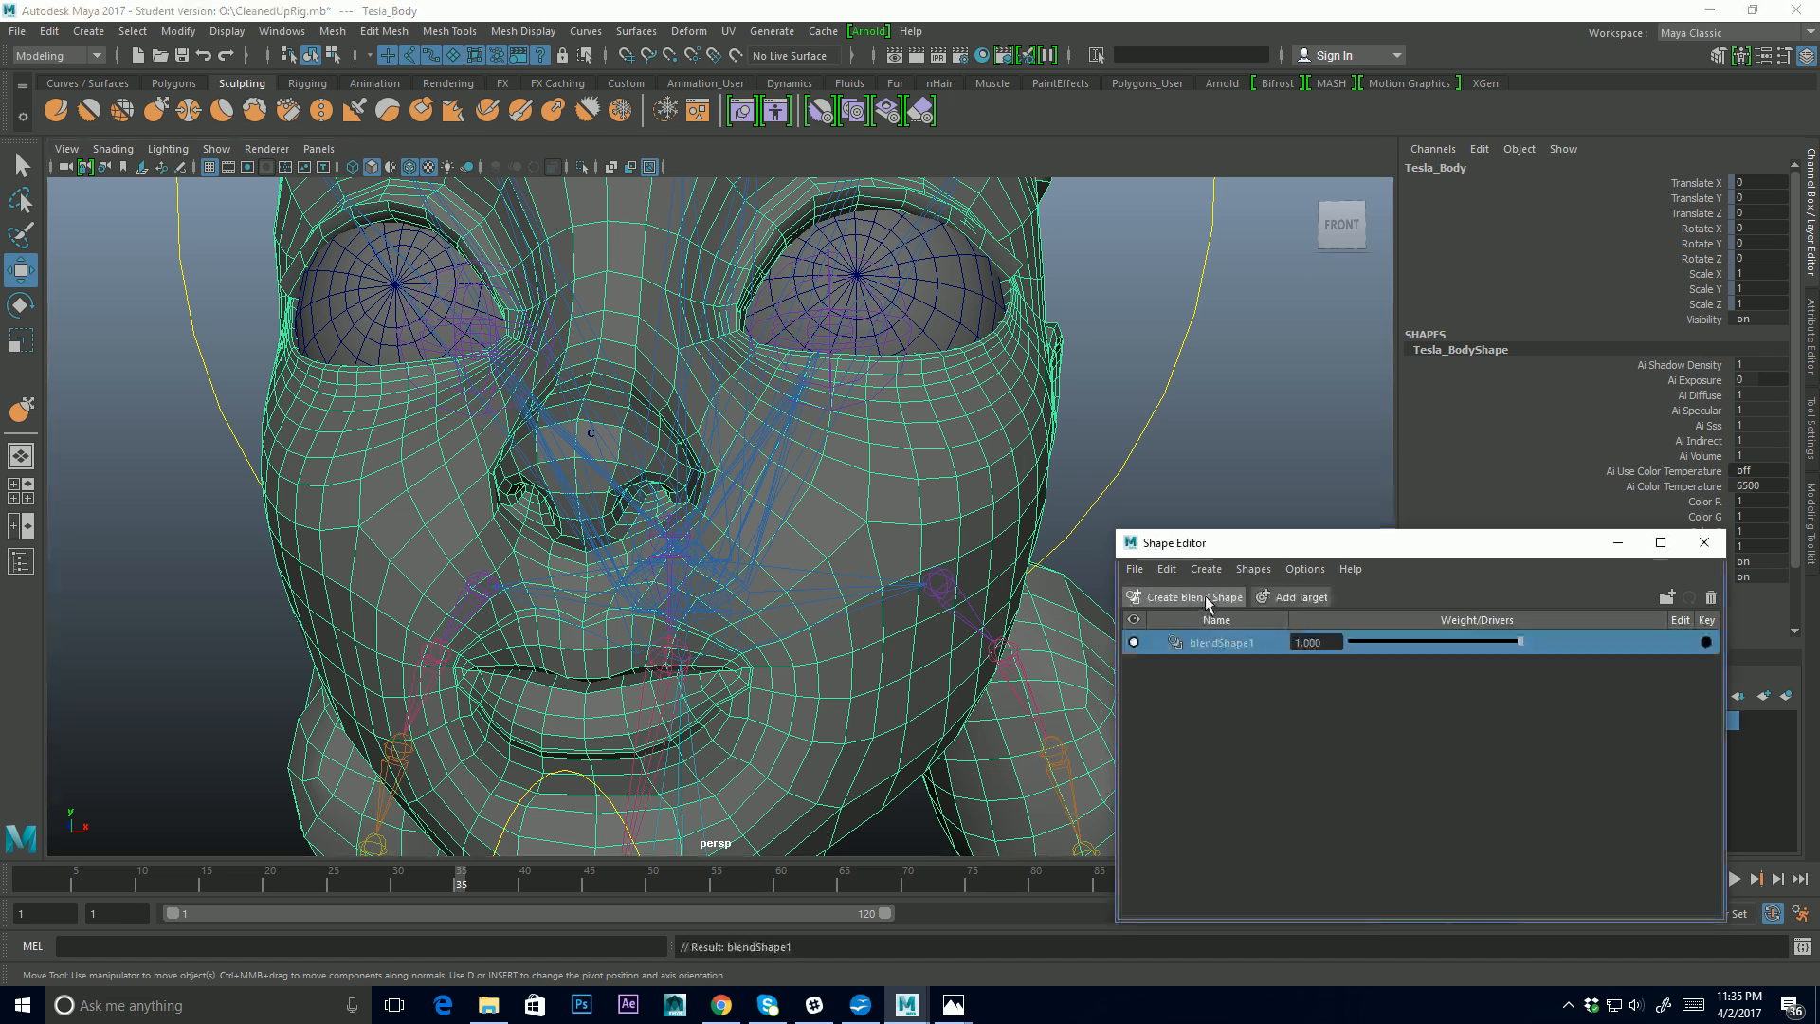
click(1246, 648)
double_click(1244, 645)
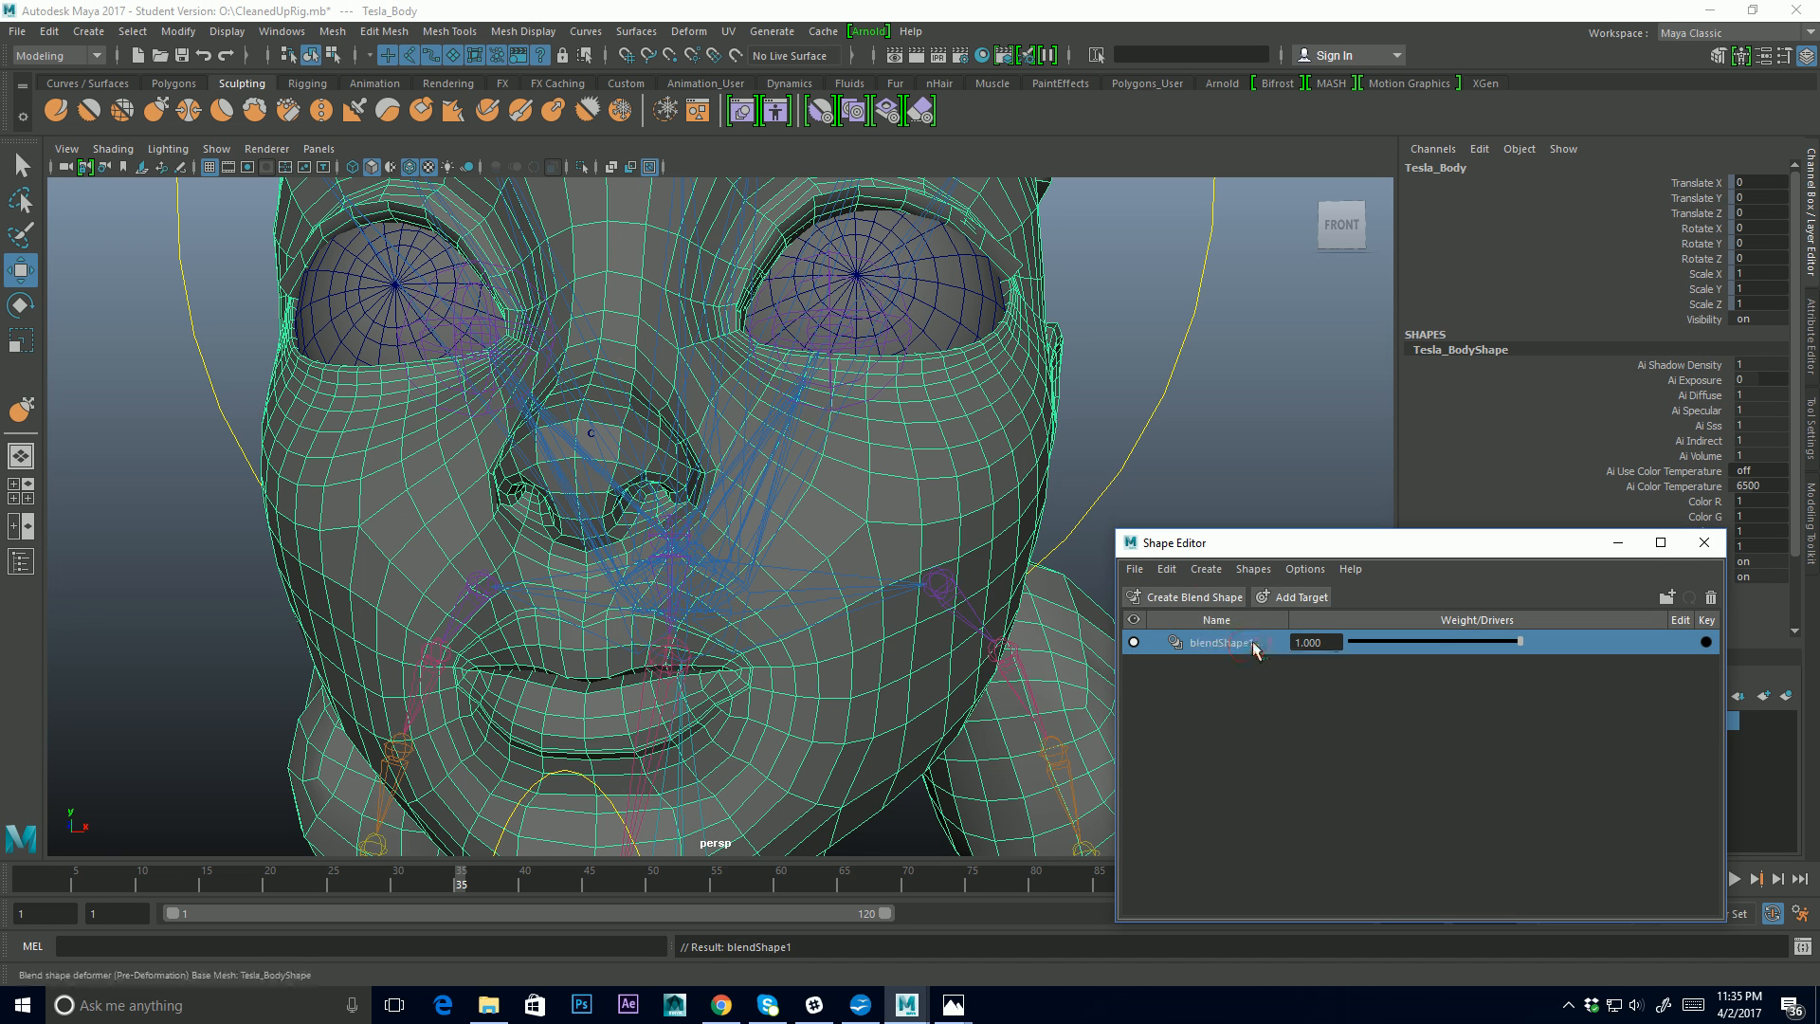
double_click(1242, 643)
drag(1241, 642, 1048, 642)
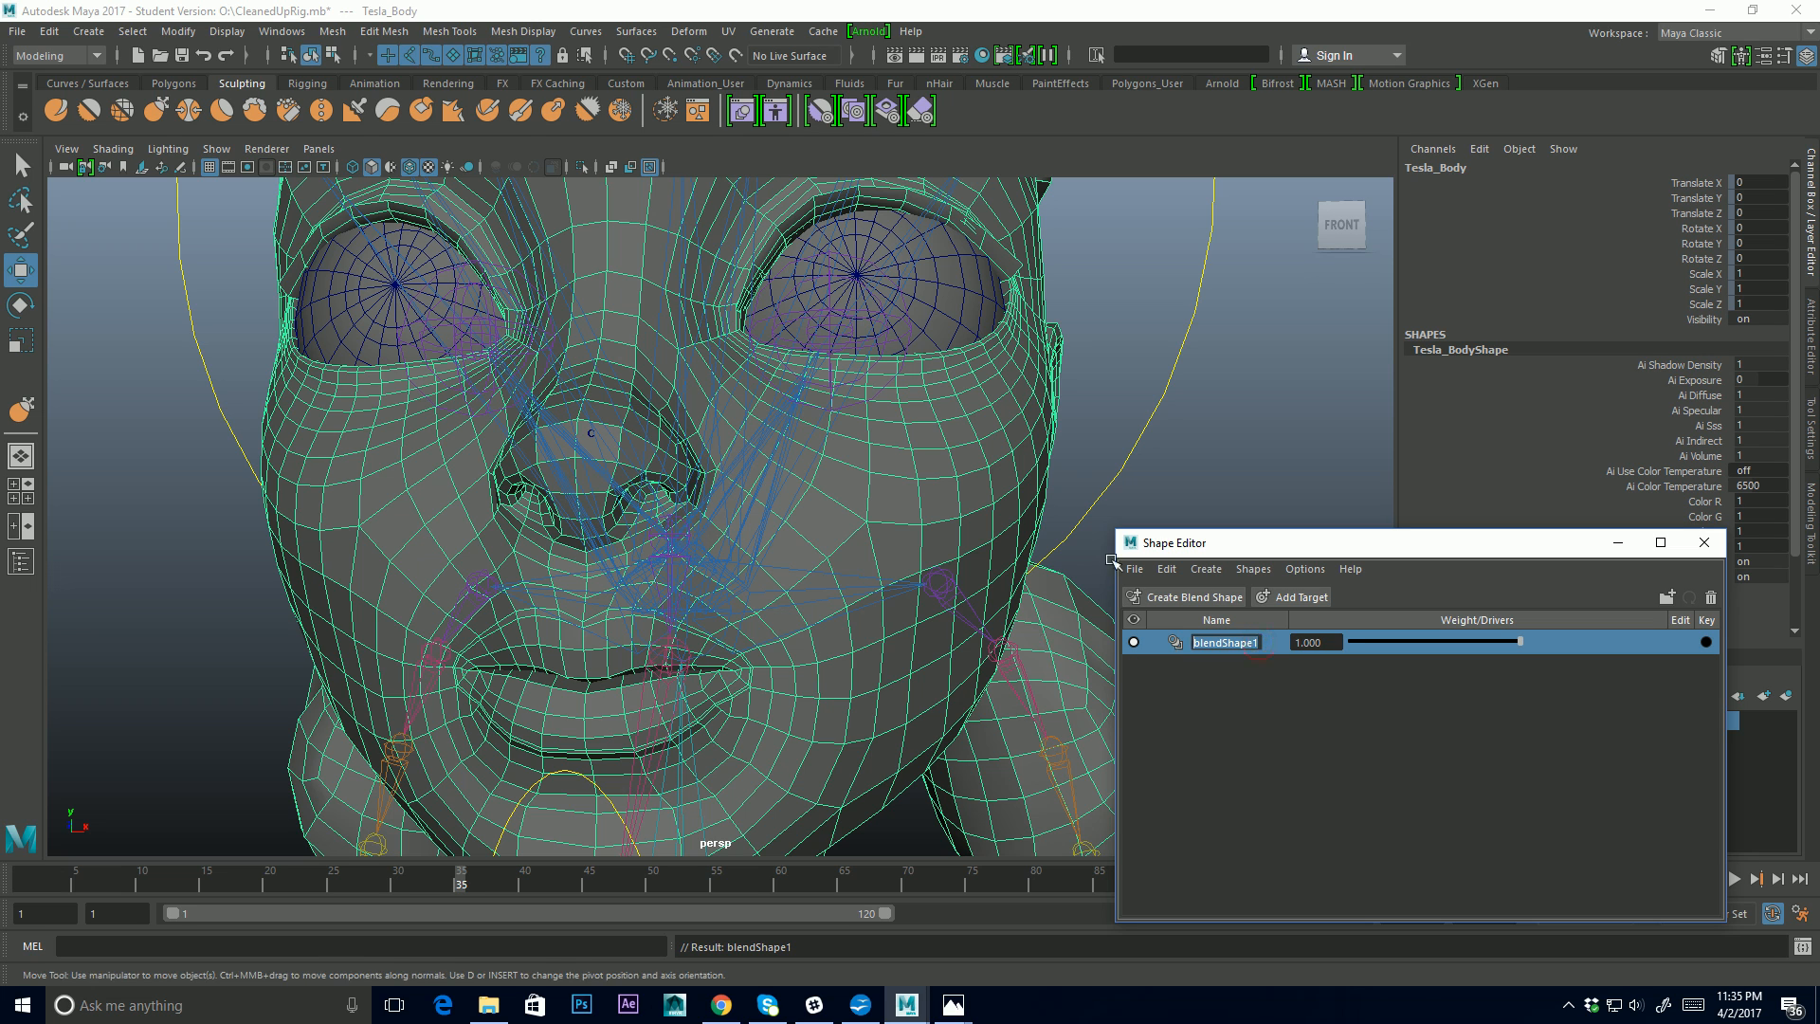
text(Mouth)
key(Return)
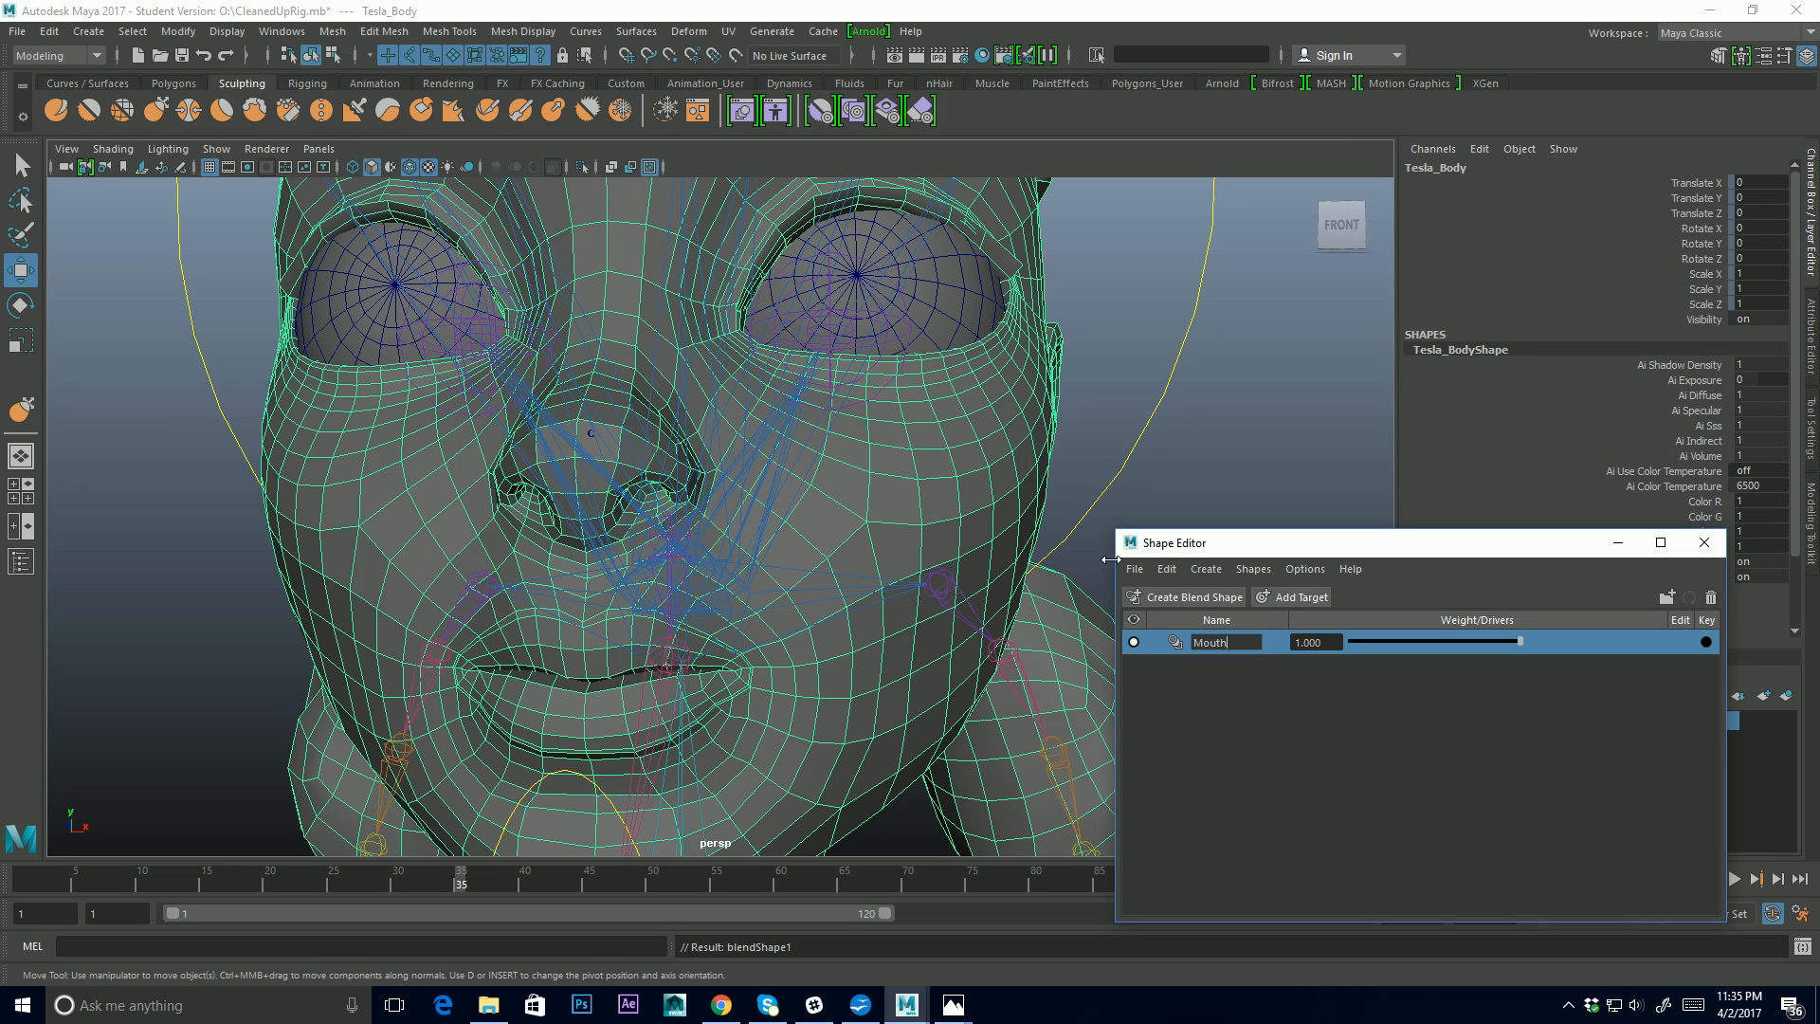
text(endShapes)
key(Return)
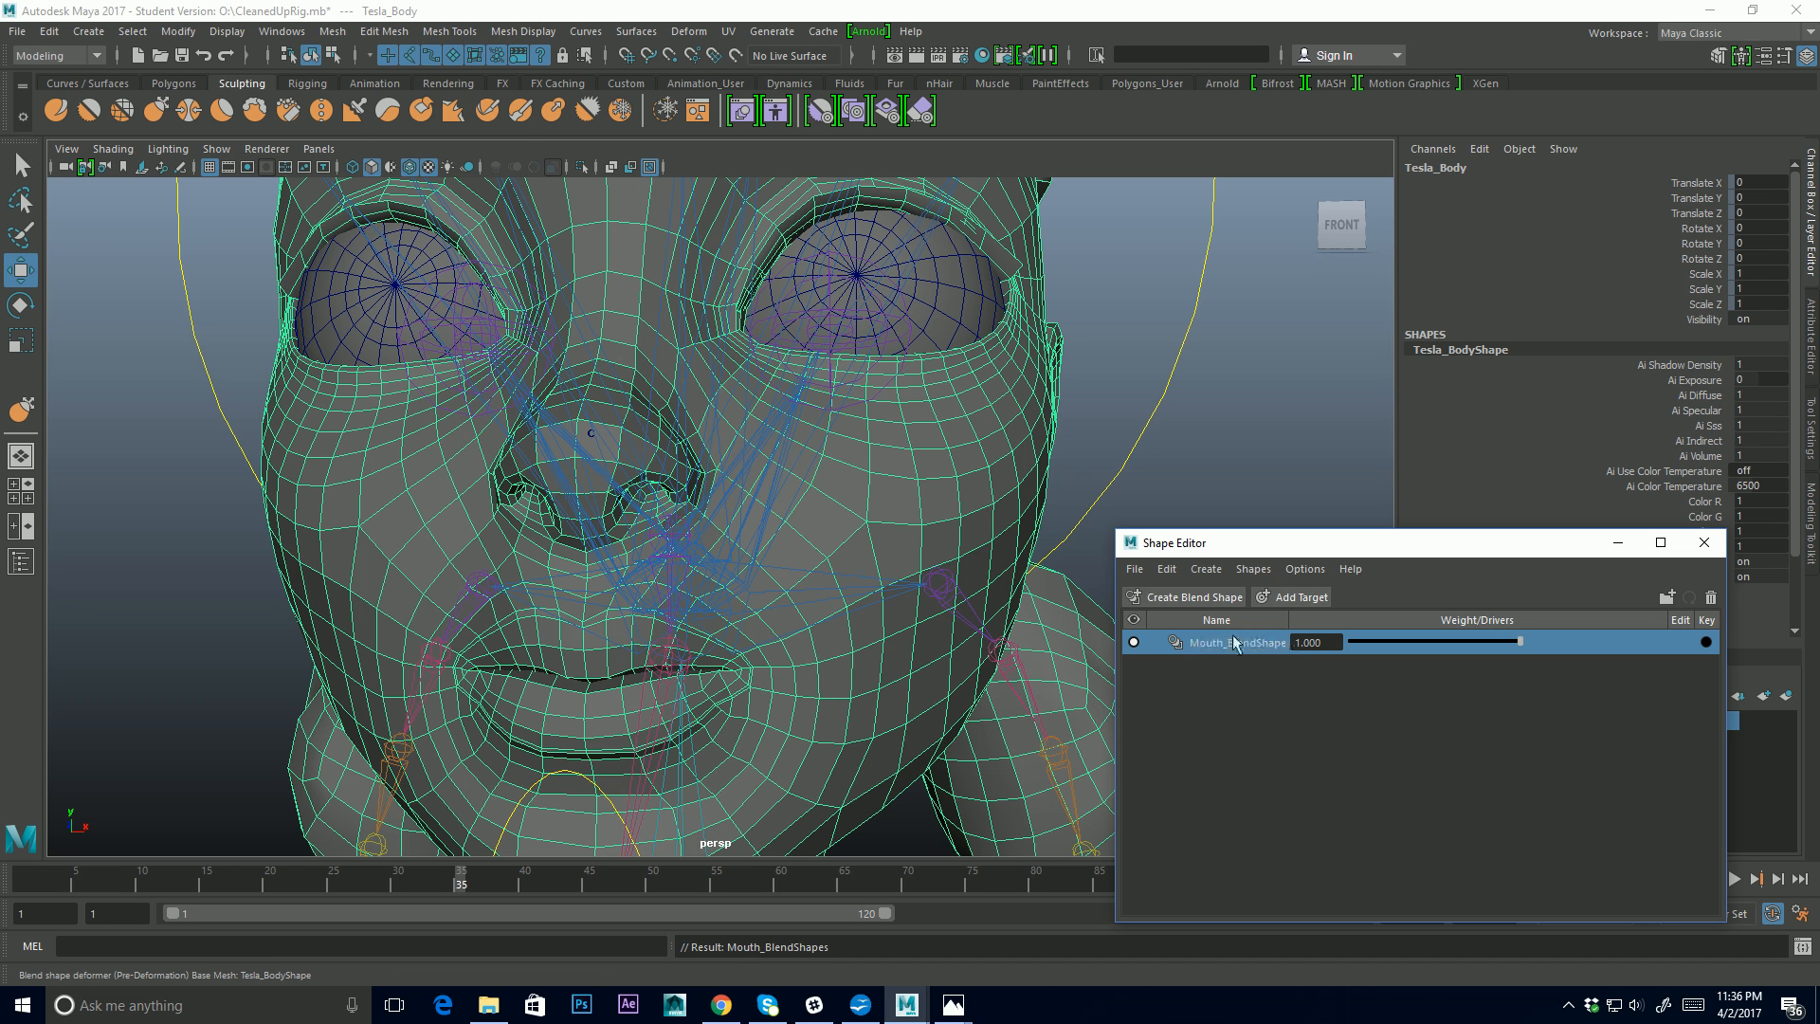
Add a target to Mouth_BlendShapes, name it L_Mouth_Up, and leave its editing enabled
click(1301, 596)
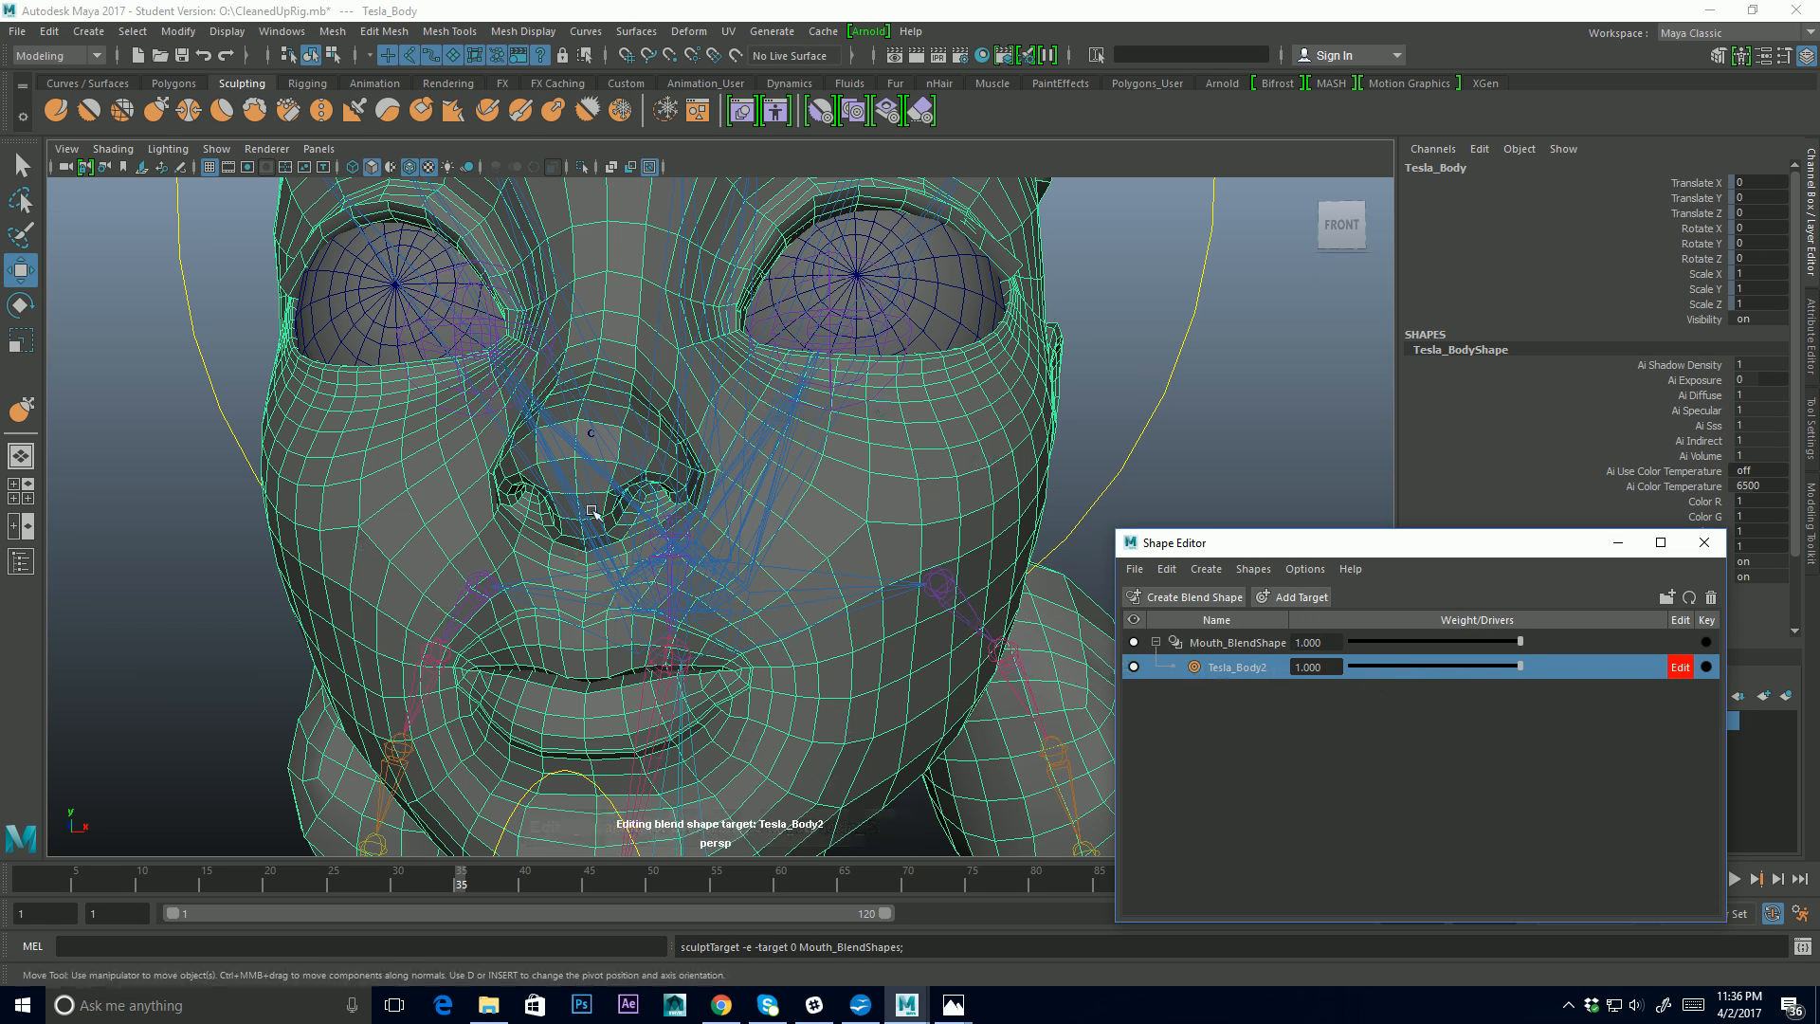
click(1679, 667)
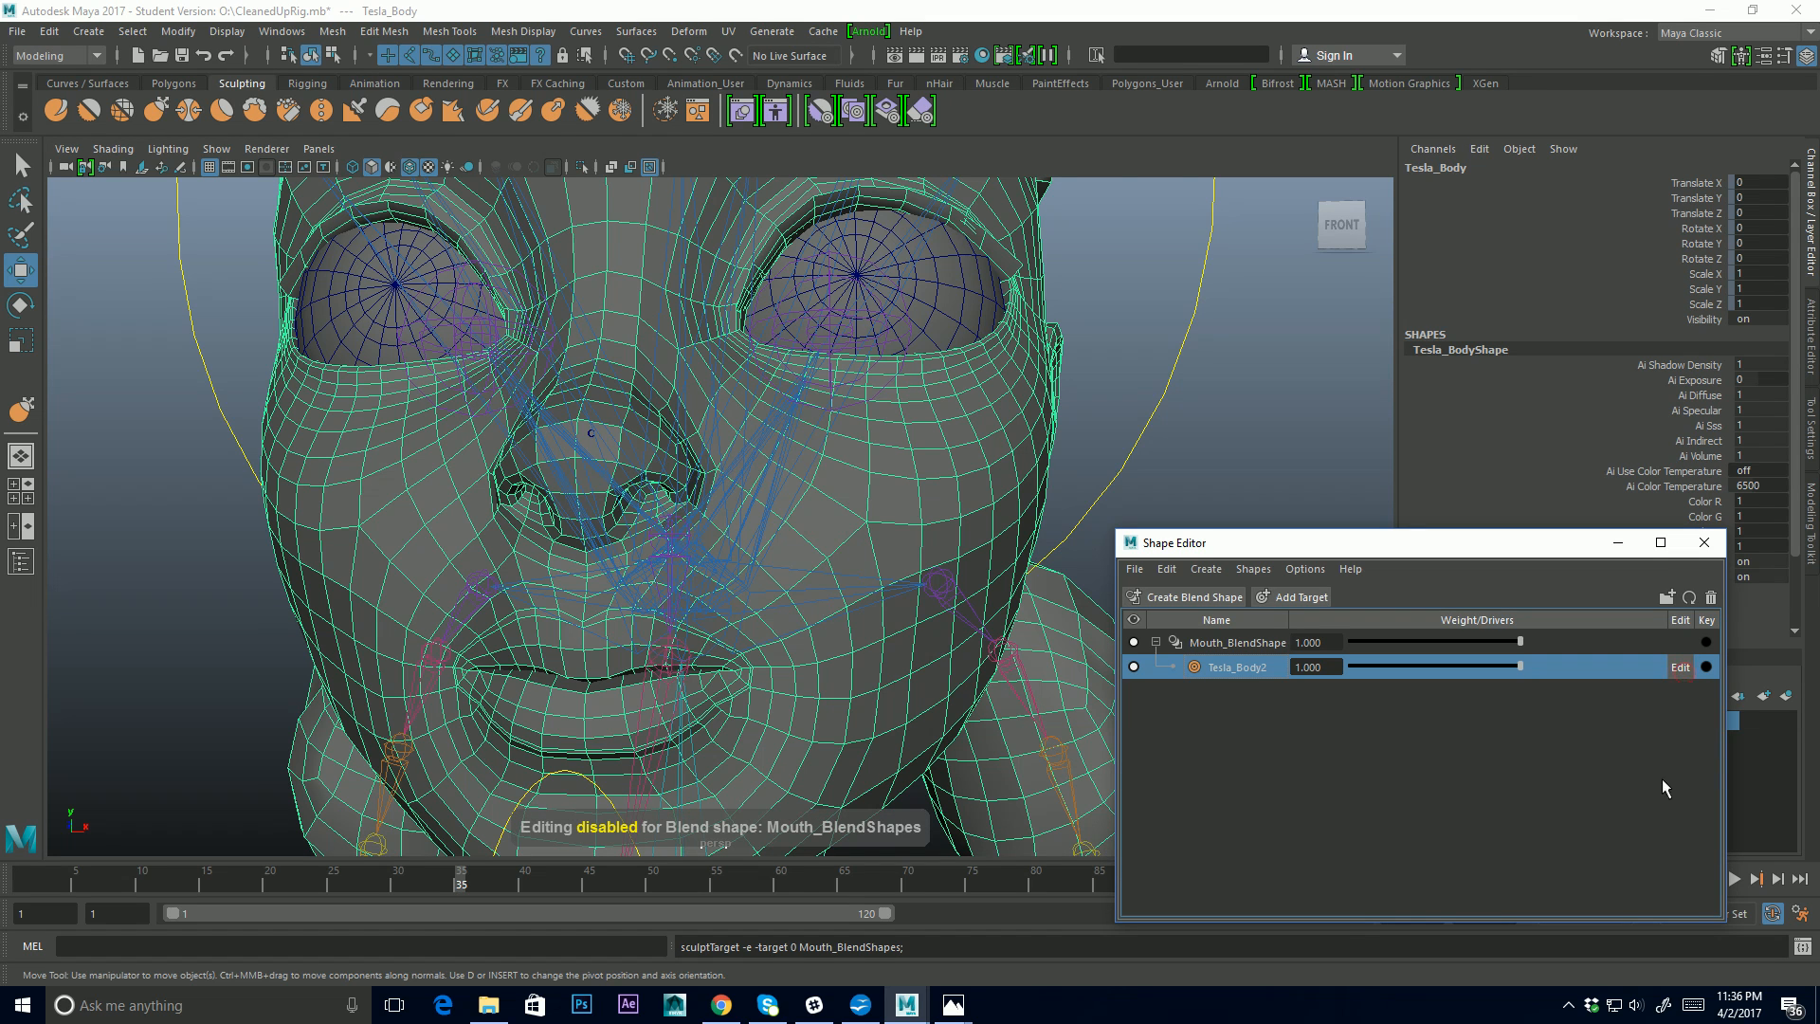
click(1681, 667)
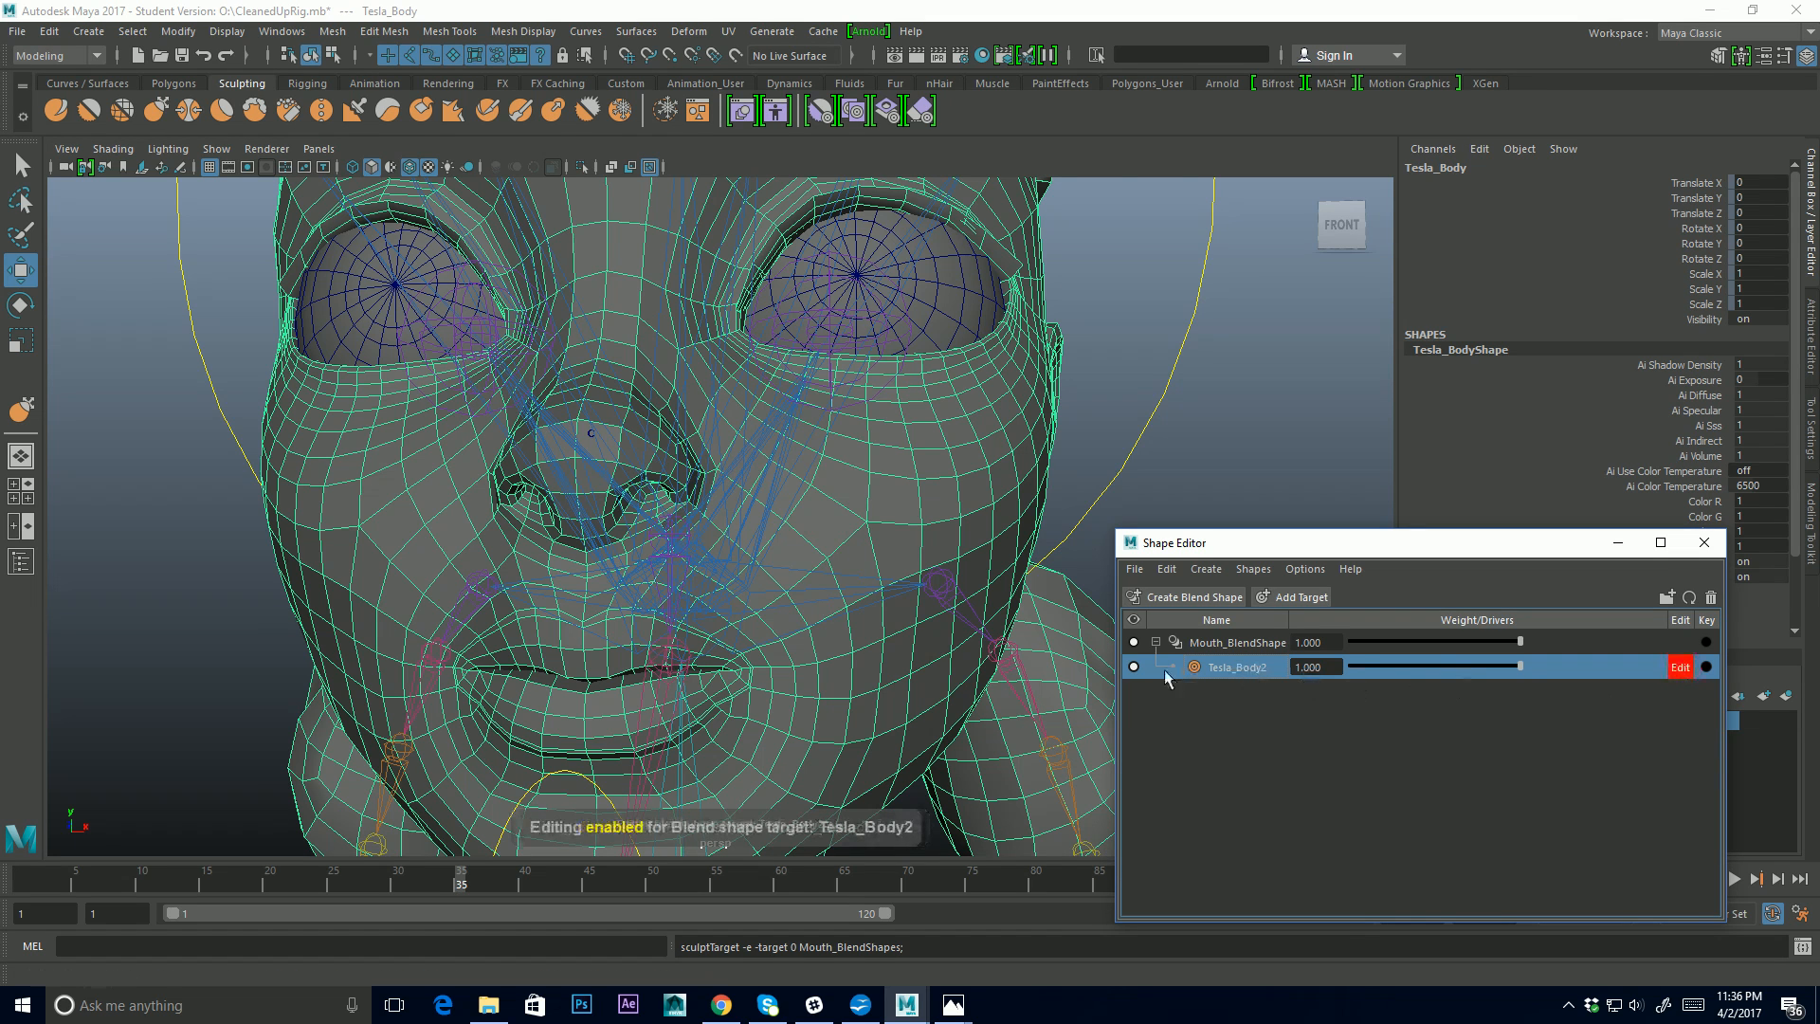
double_click(1237, 667)
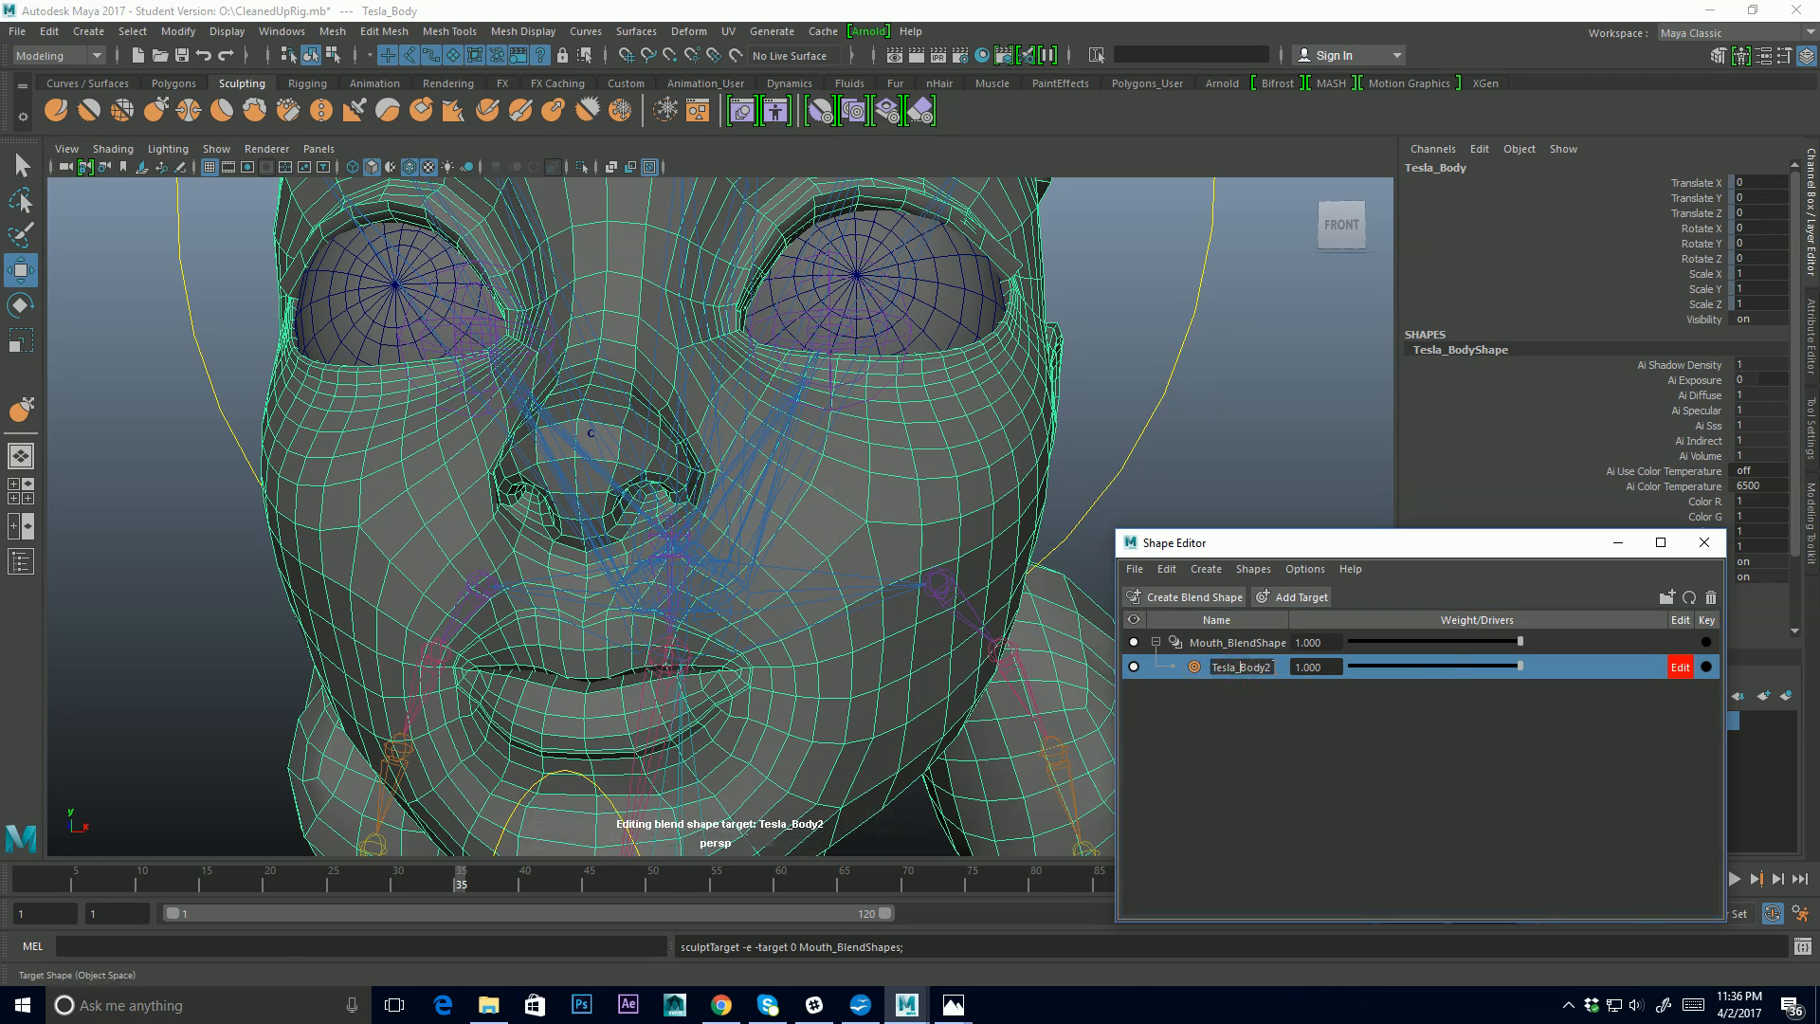
drag(1272, 667, 1206, 666)
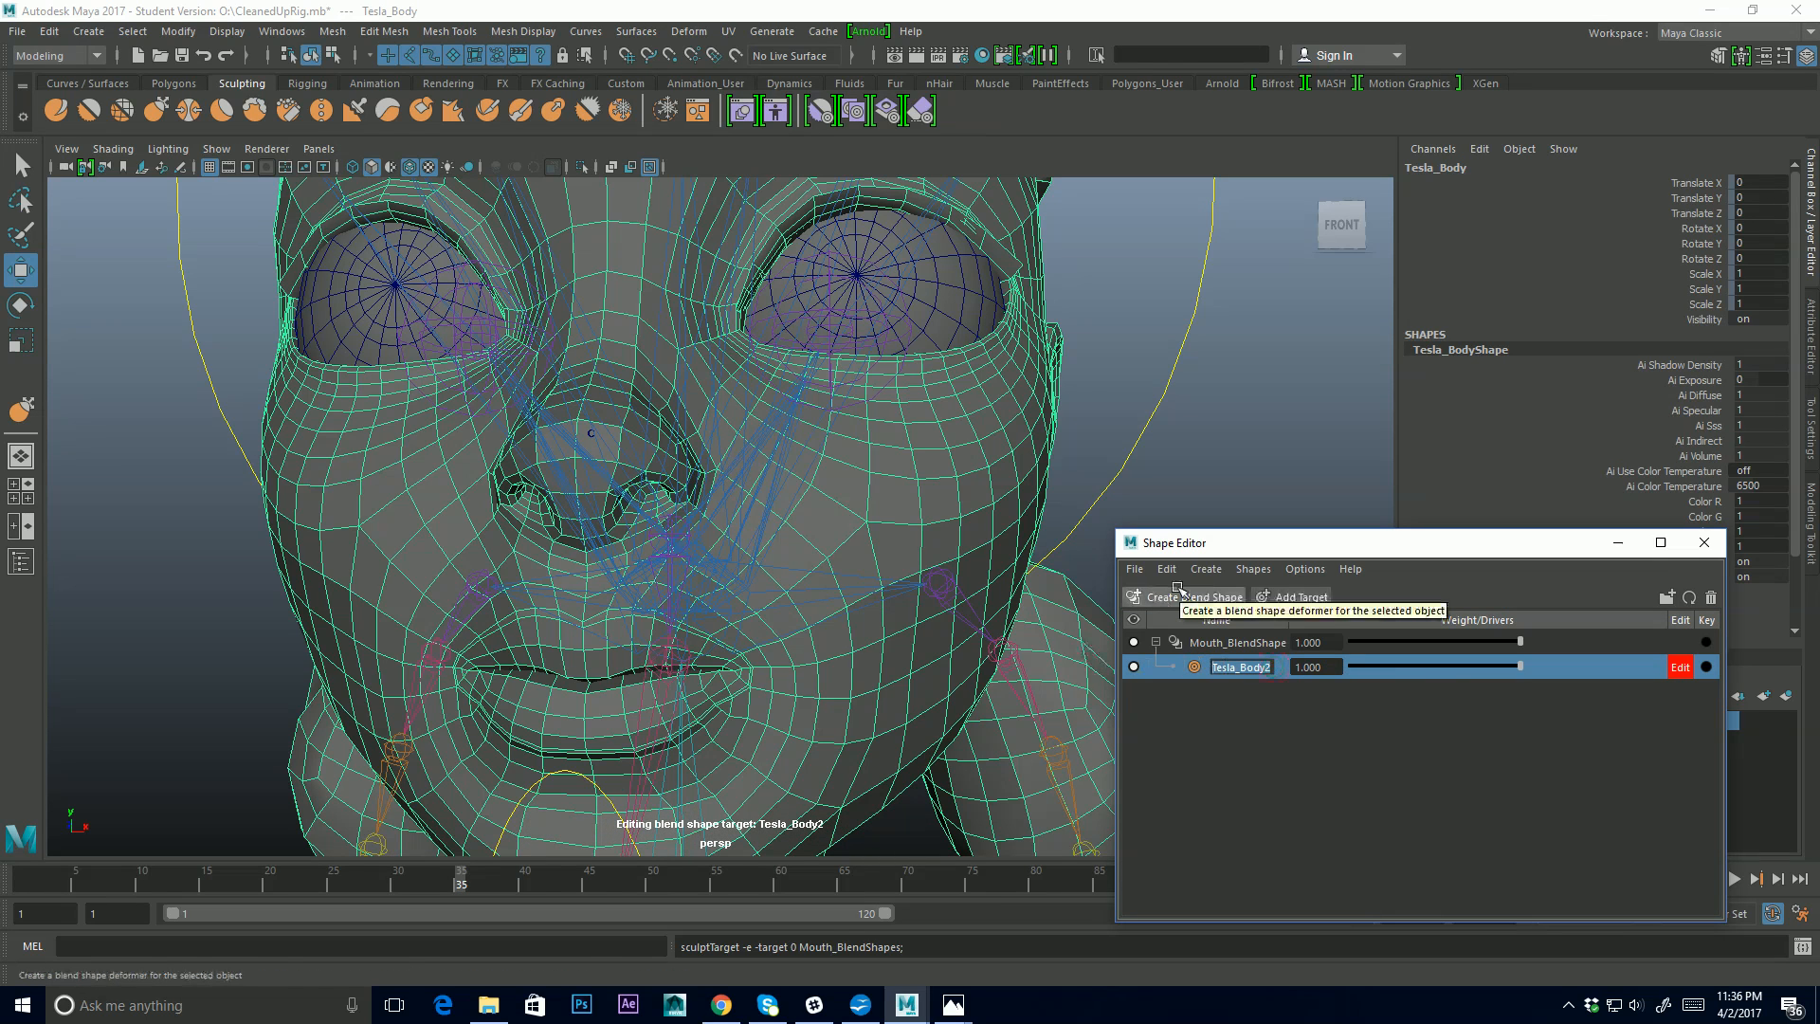
text(L_Mouth_Up)
key(Return)
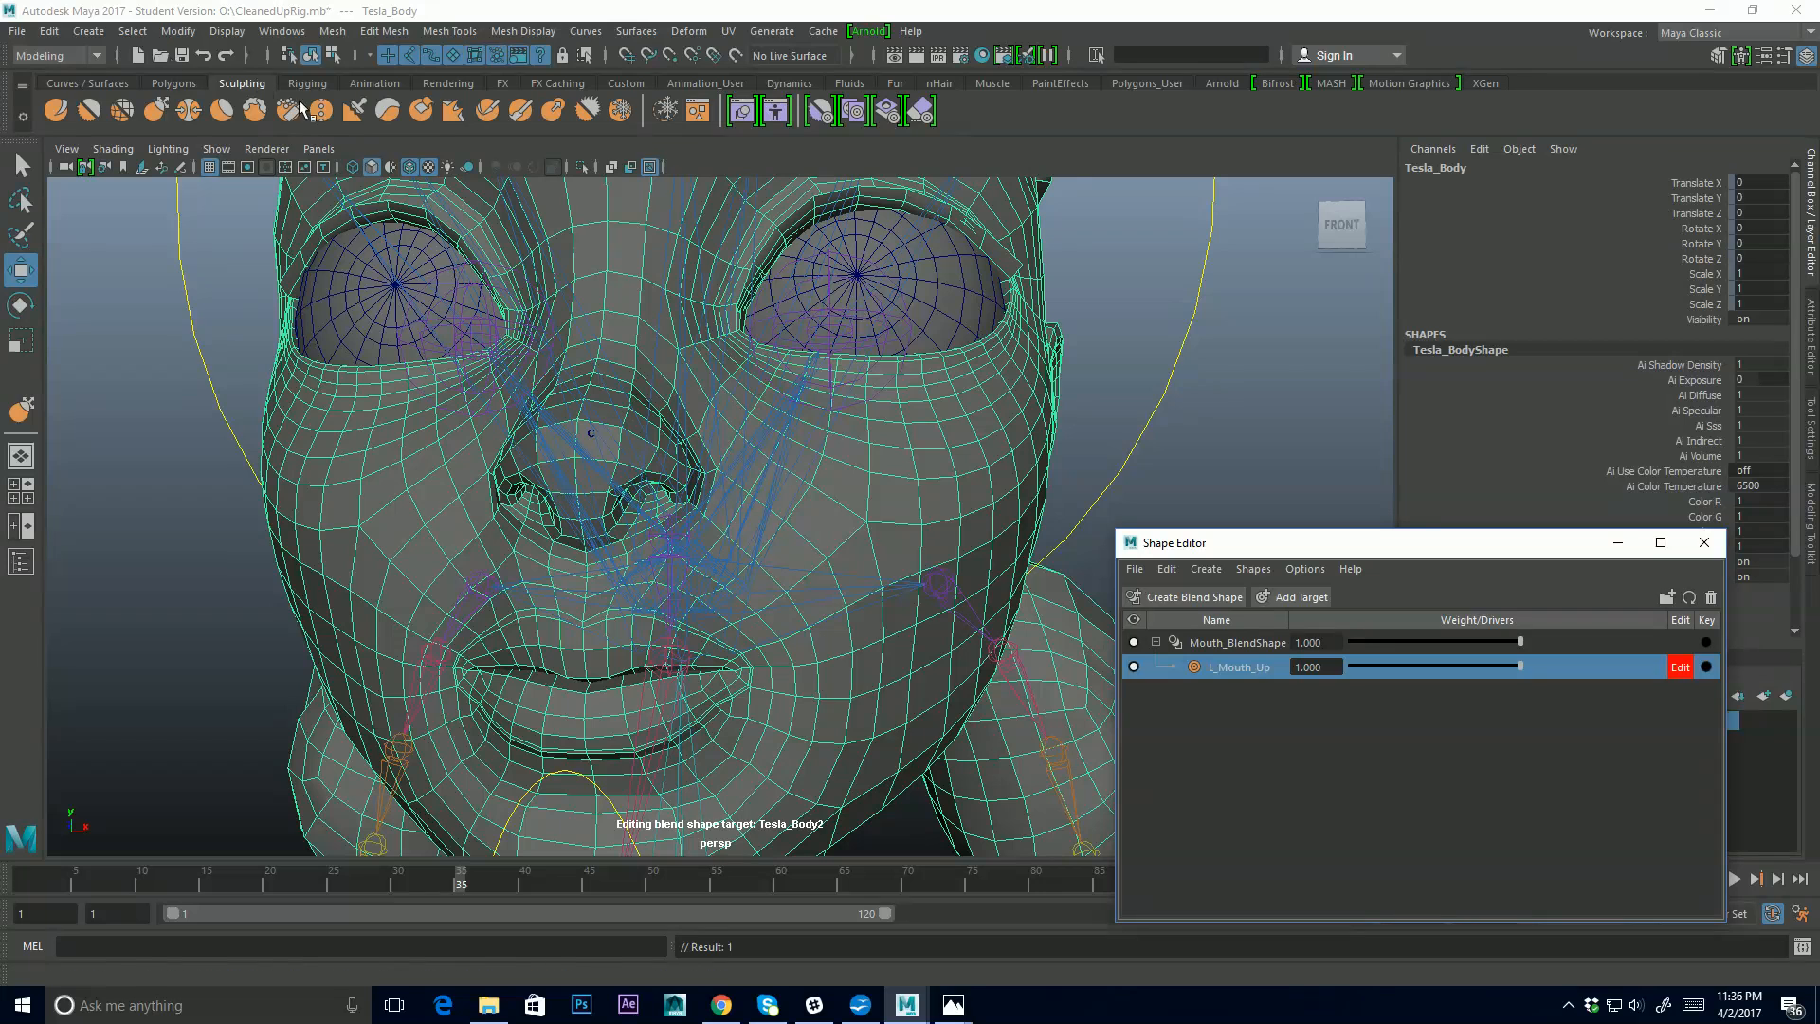
Activate the Grab sculpting tool and resize its brush to about 0.103
click(156, 112)
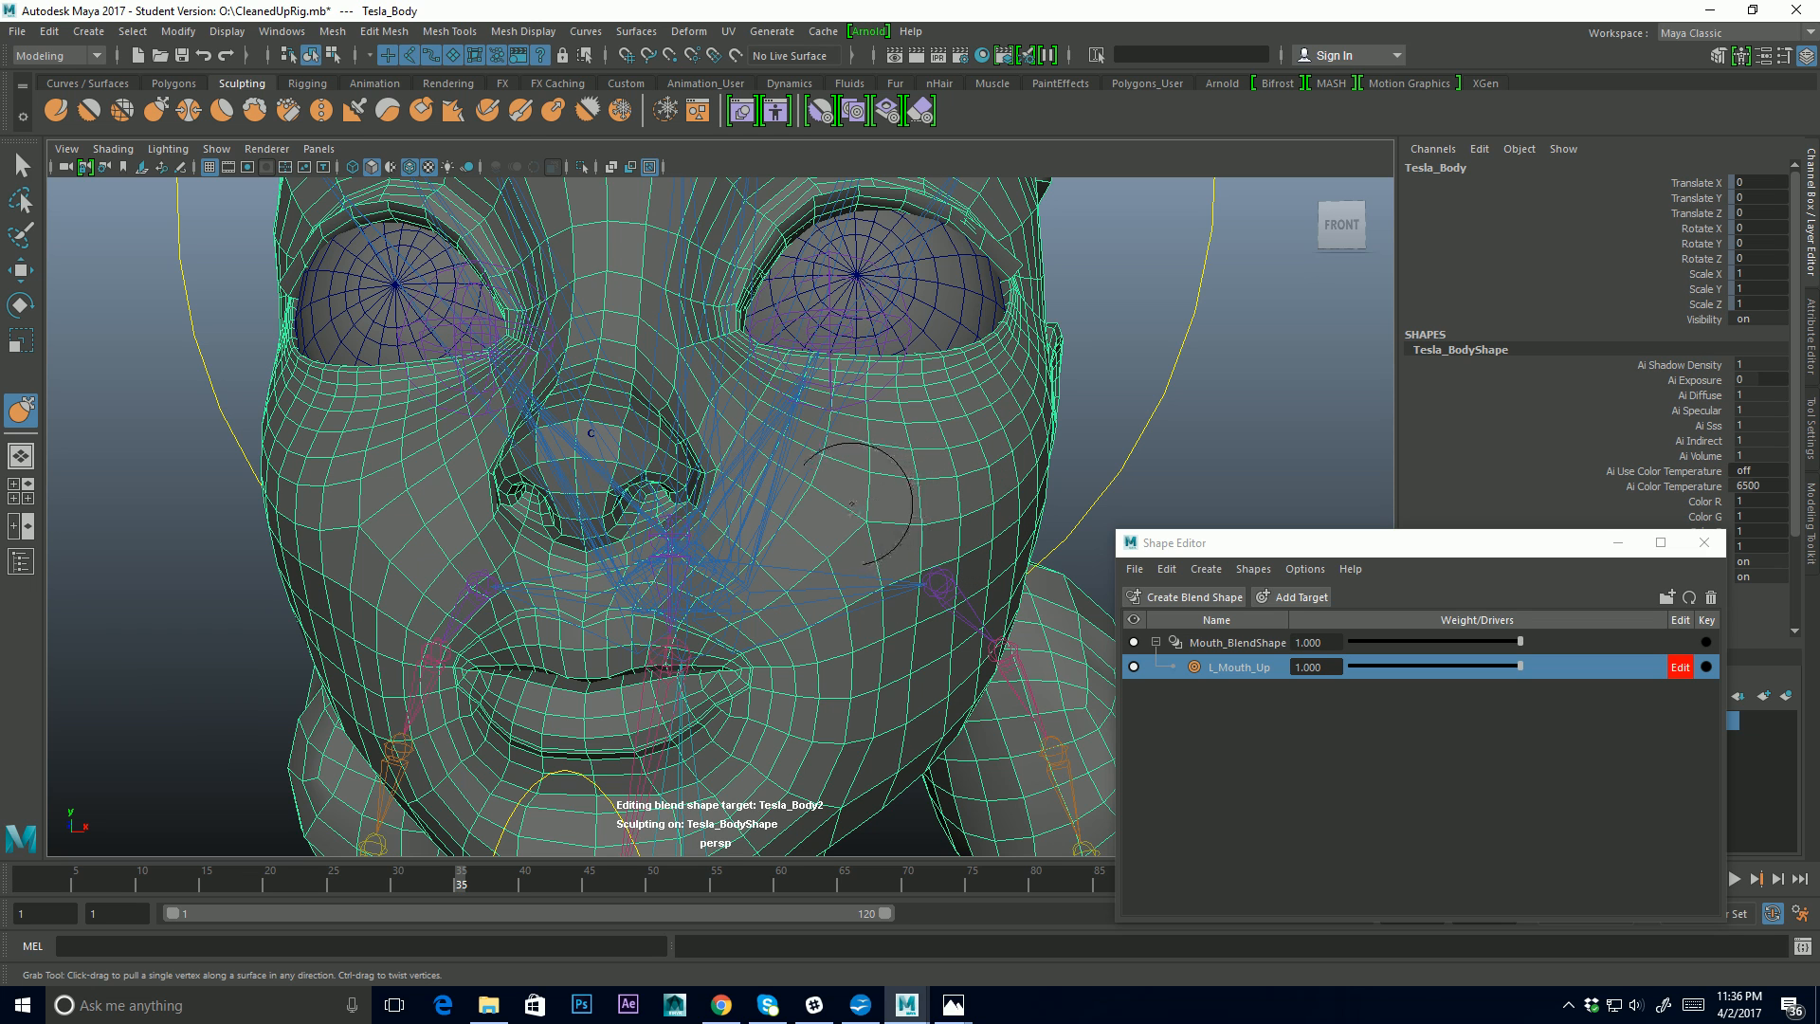
key(b)
mouse_move(840, 502)
mouse_down()
mouse_move(978, 502)
mouse_move(859, 502)
mouse_up()
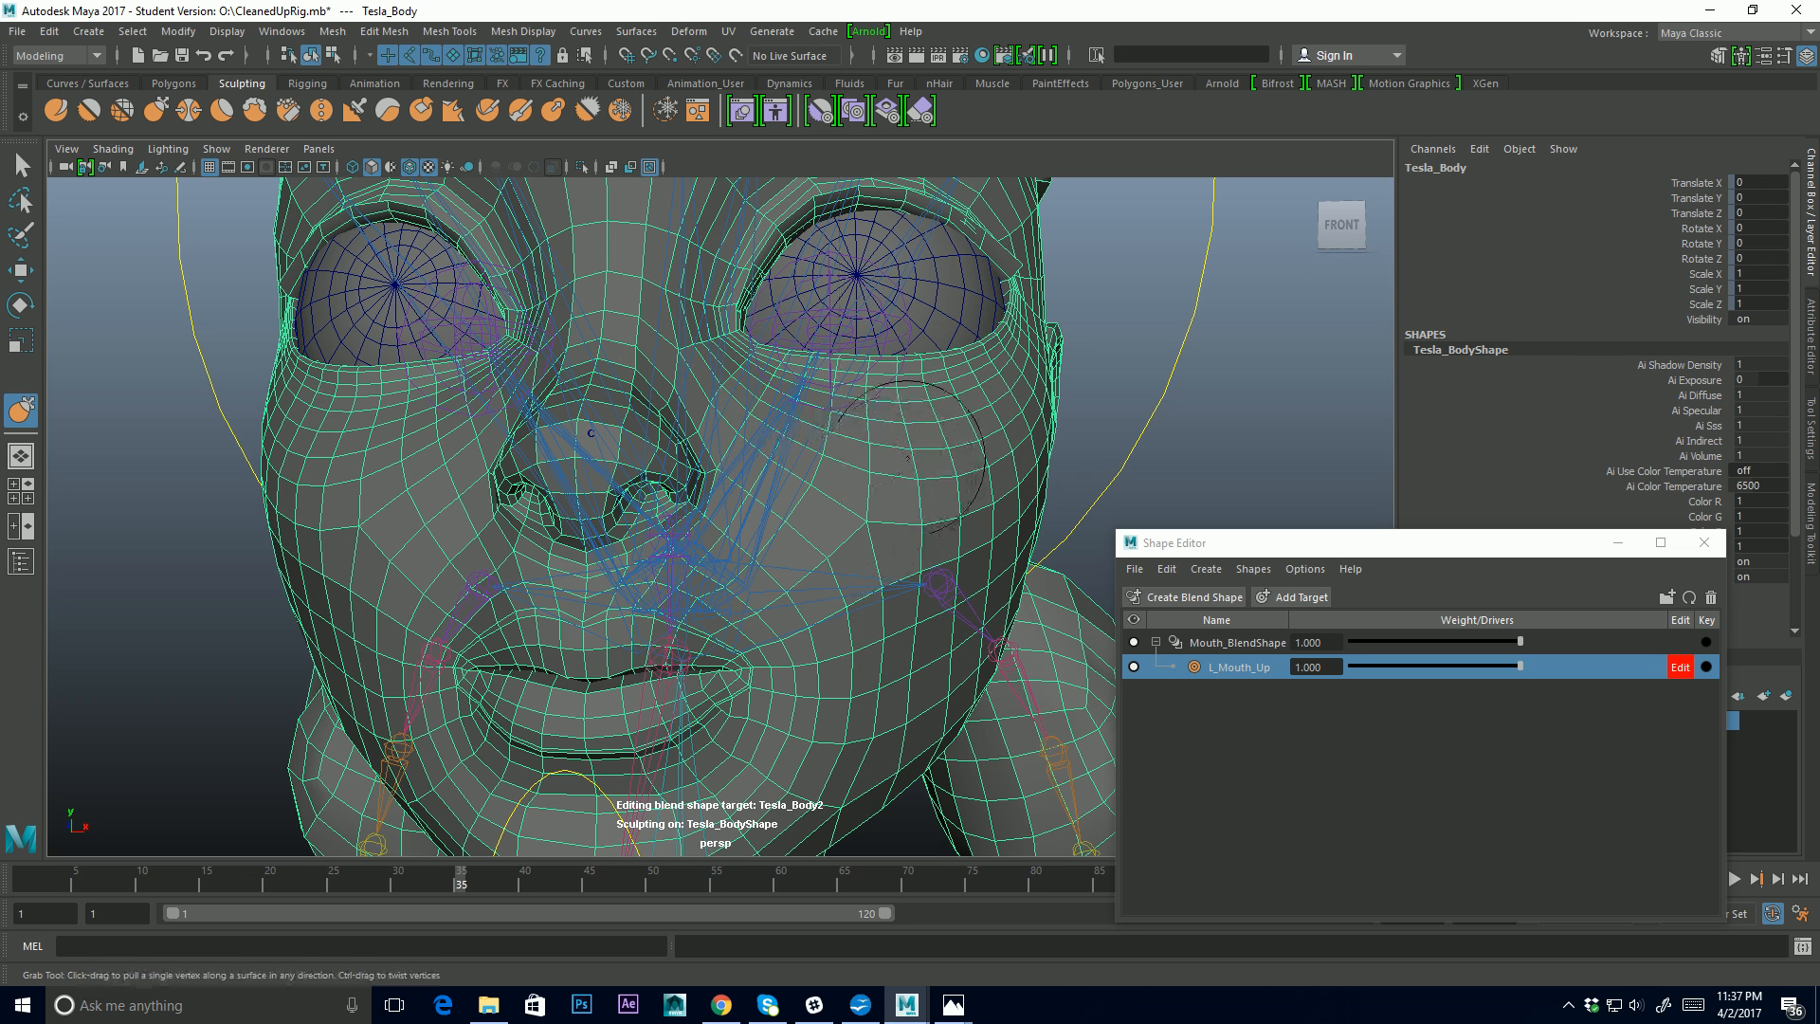
Try the Grab tool with Object X symmetry by pulling both mouth corners upward, and undo the strokes
click(1808, 436)
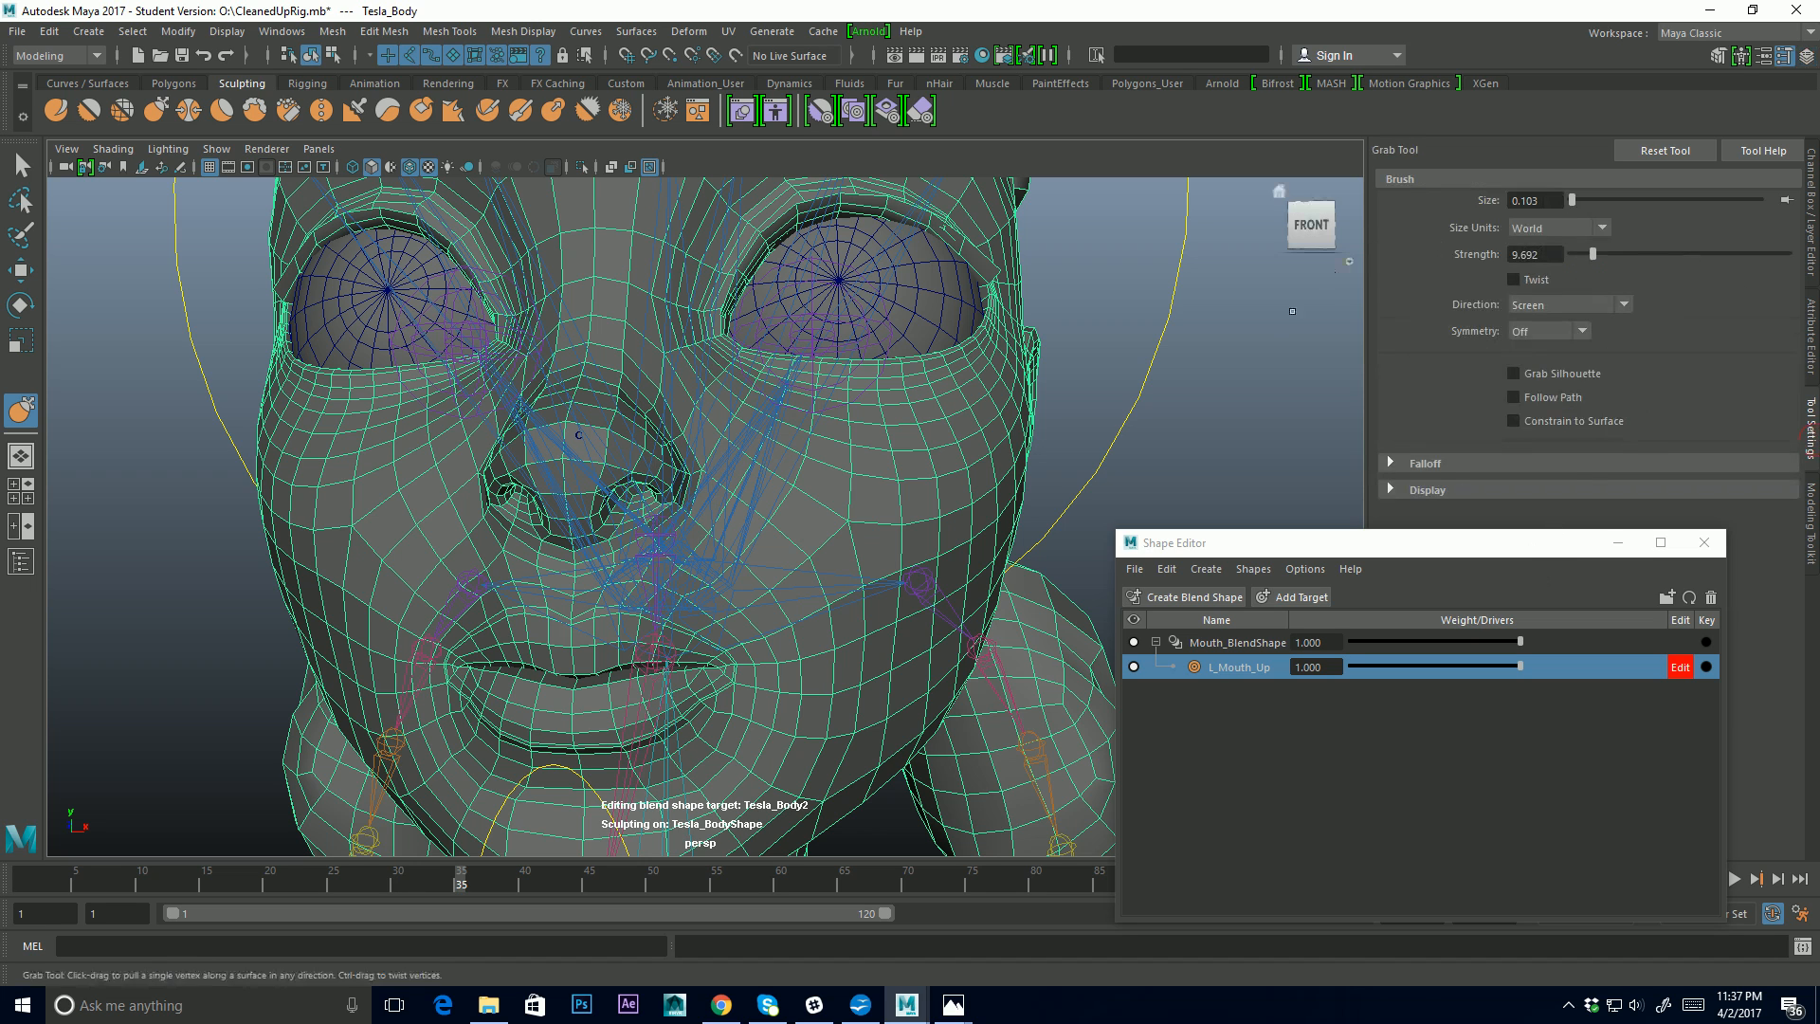
click(1582, 332)
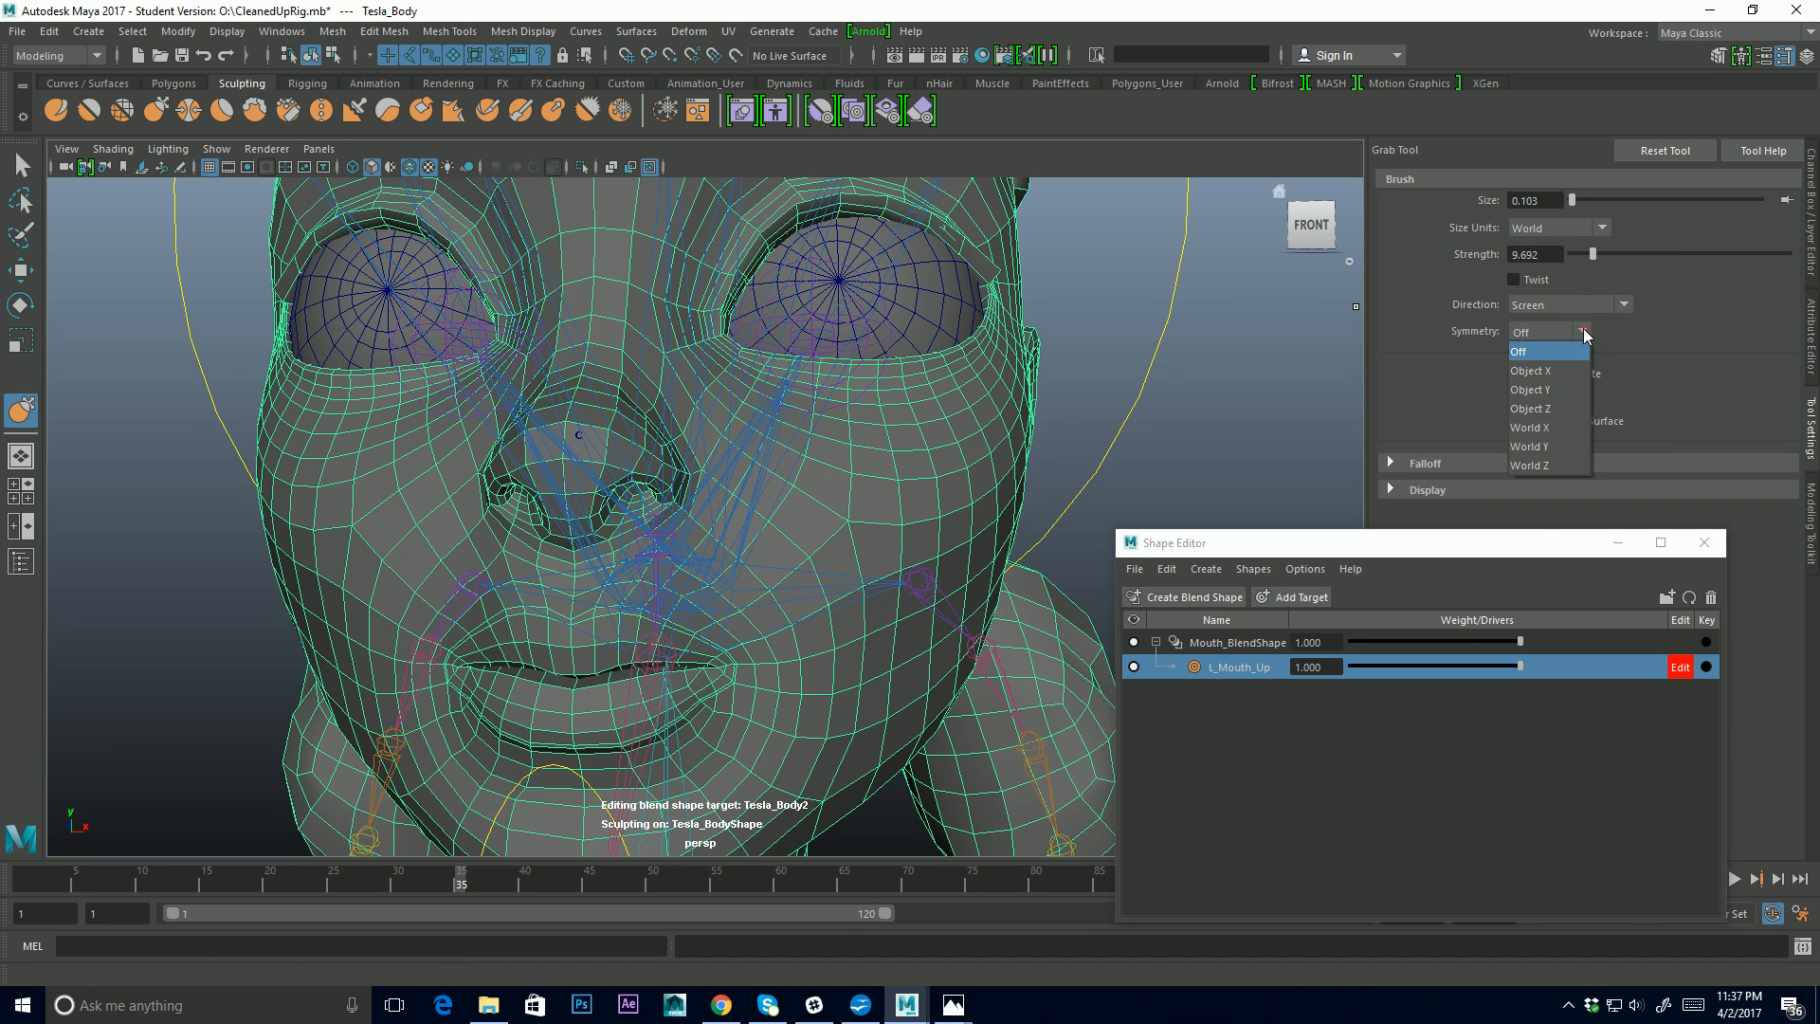
click(1557, 373)
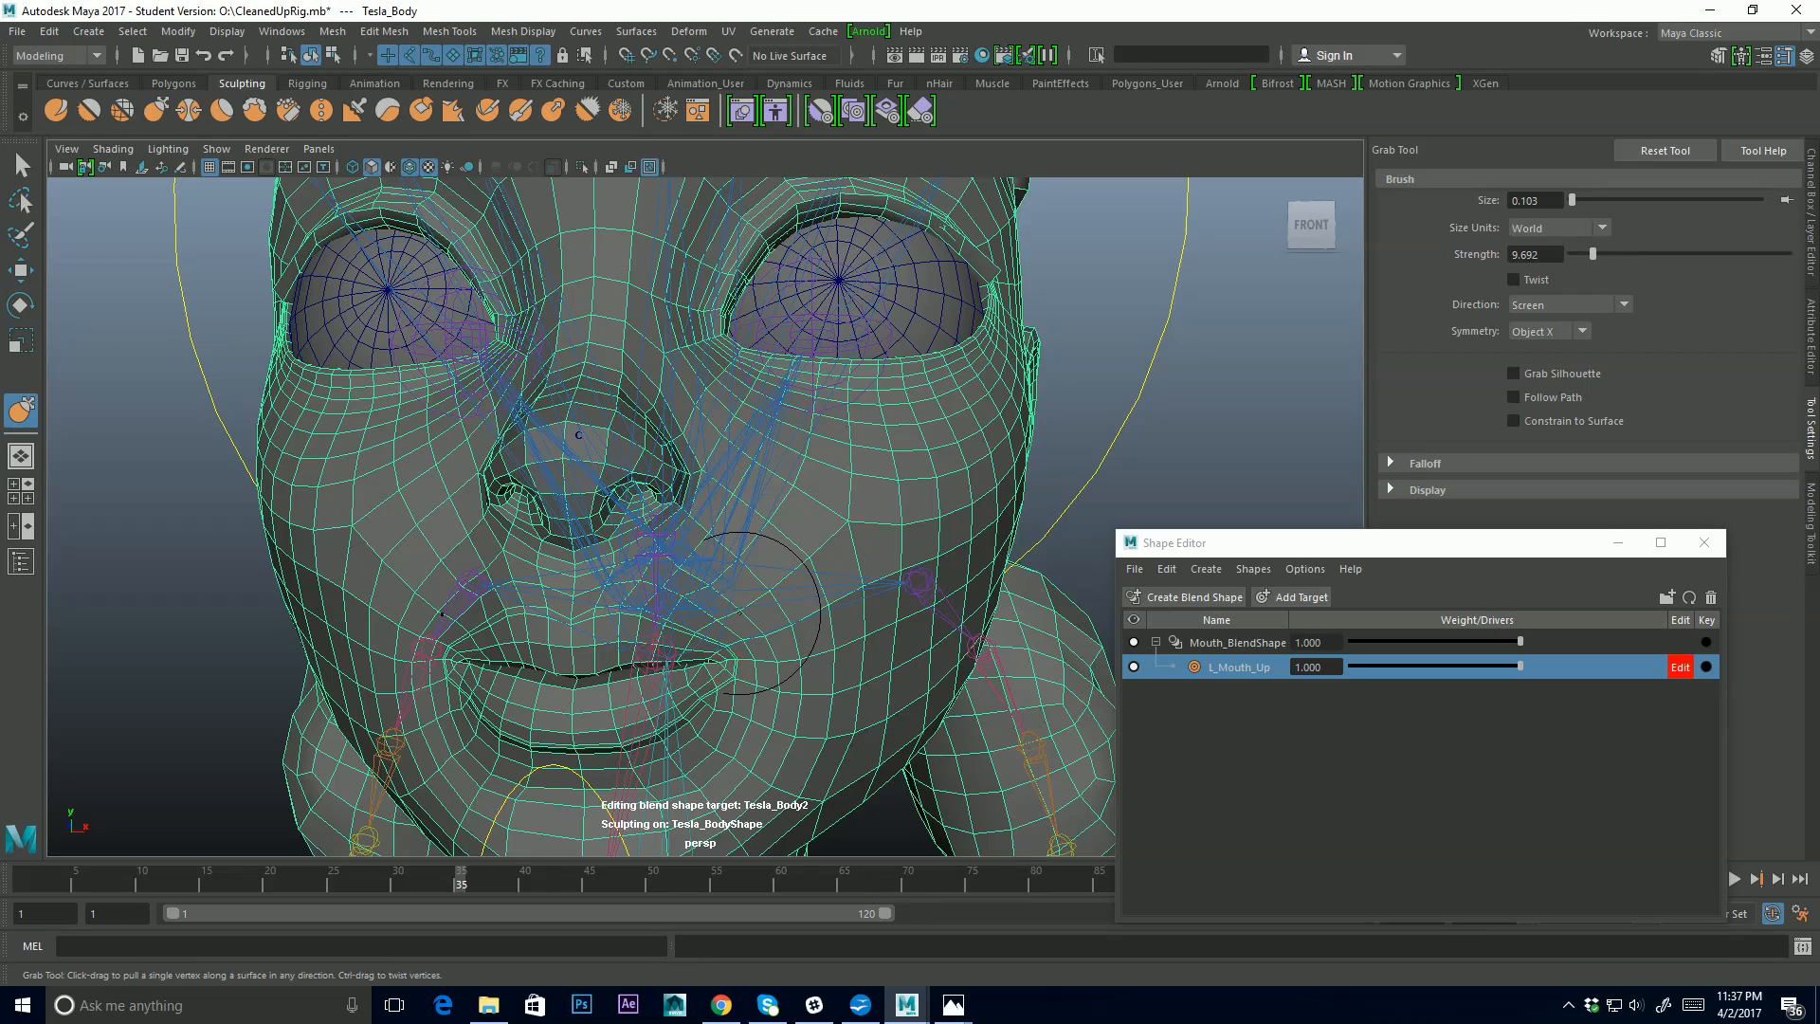
key(ctrl+z)
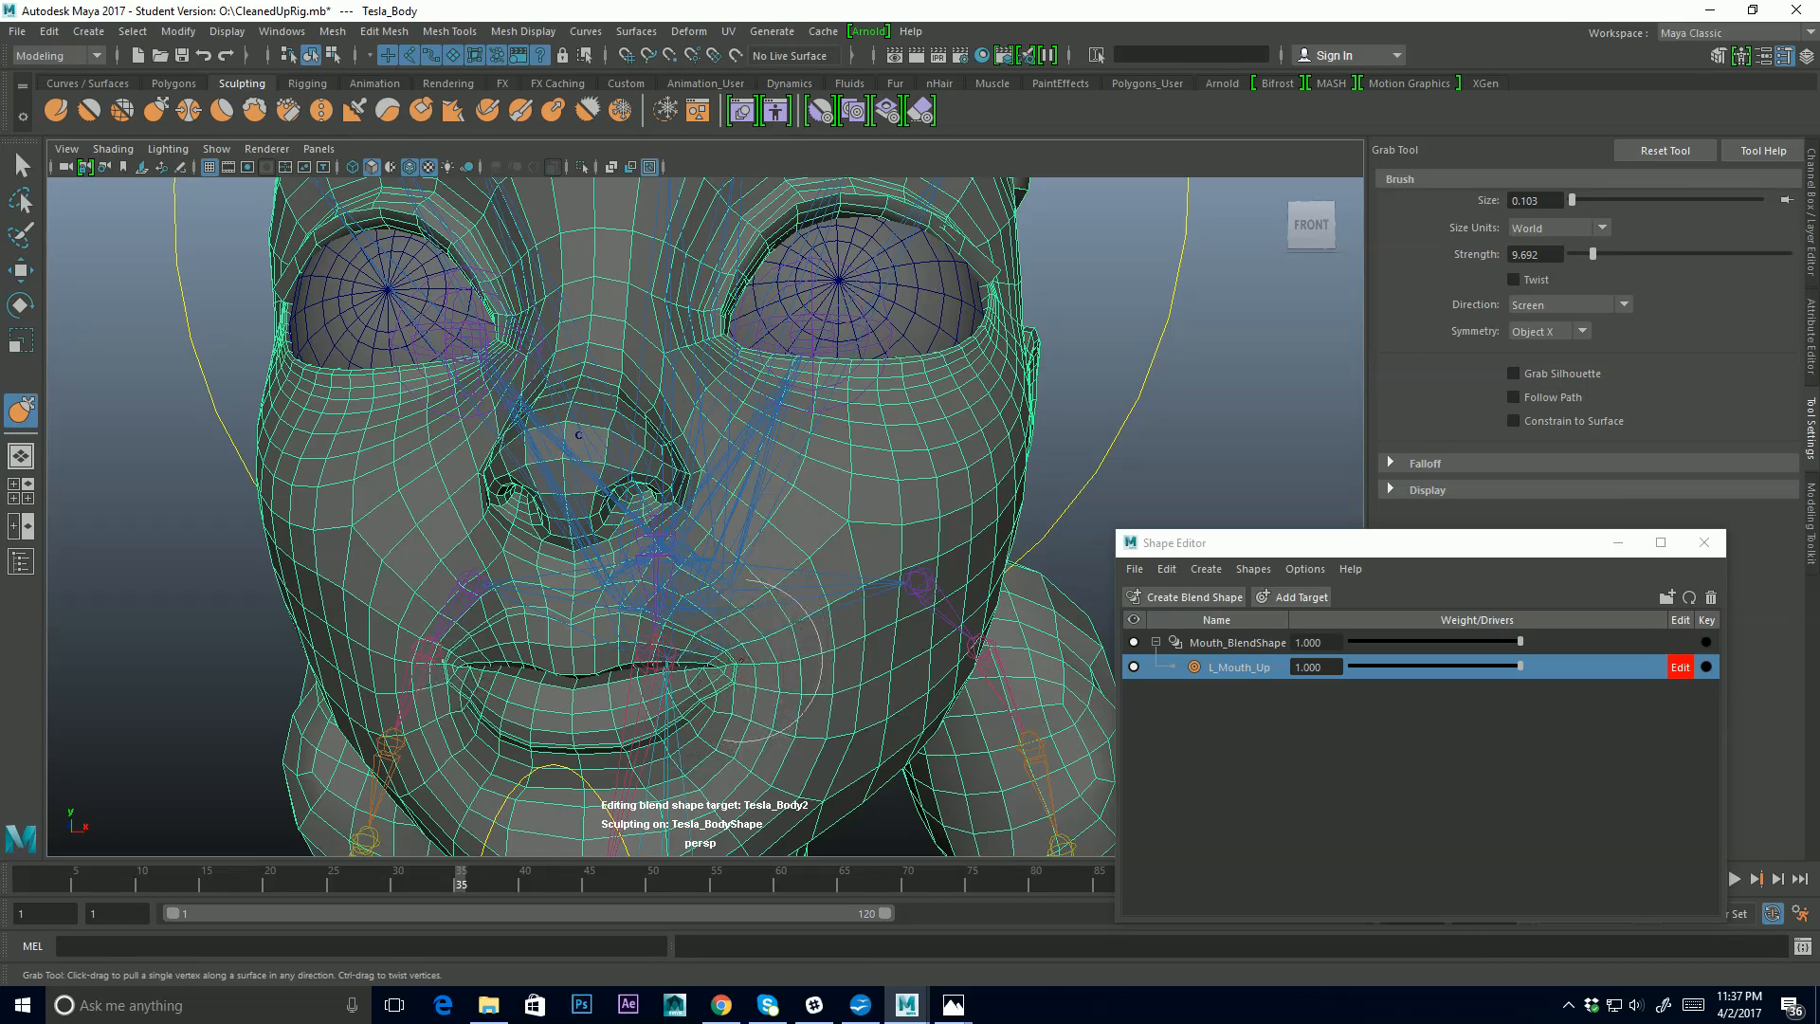
mouse_move(734, 675)
mouse_down()
mouse_move(735, 592)
mouse_move(738, 606)
mouse_up()
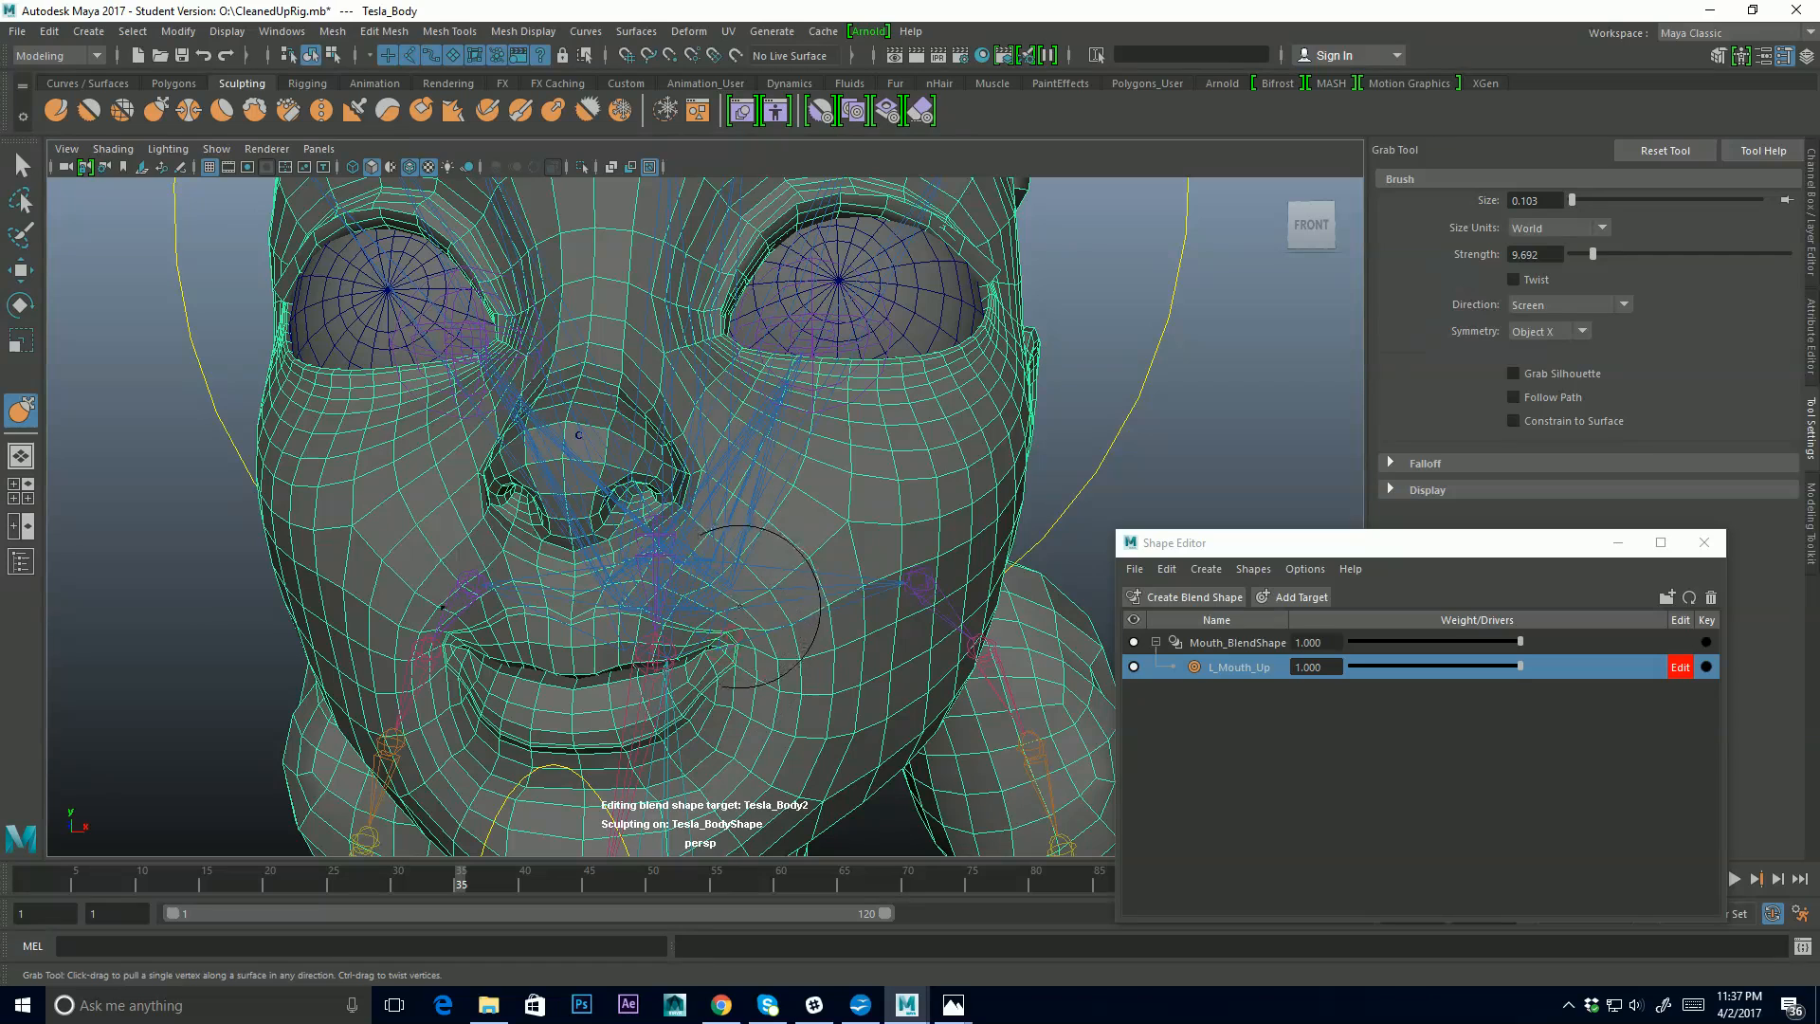
key(ctrl+z)
key(ctrl+z)
key(ctrl+z)
key(ctrl+z)
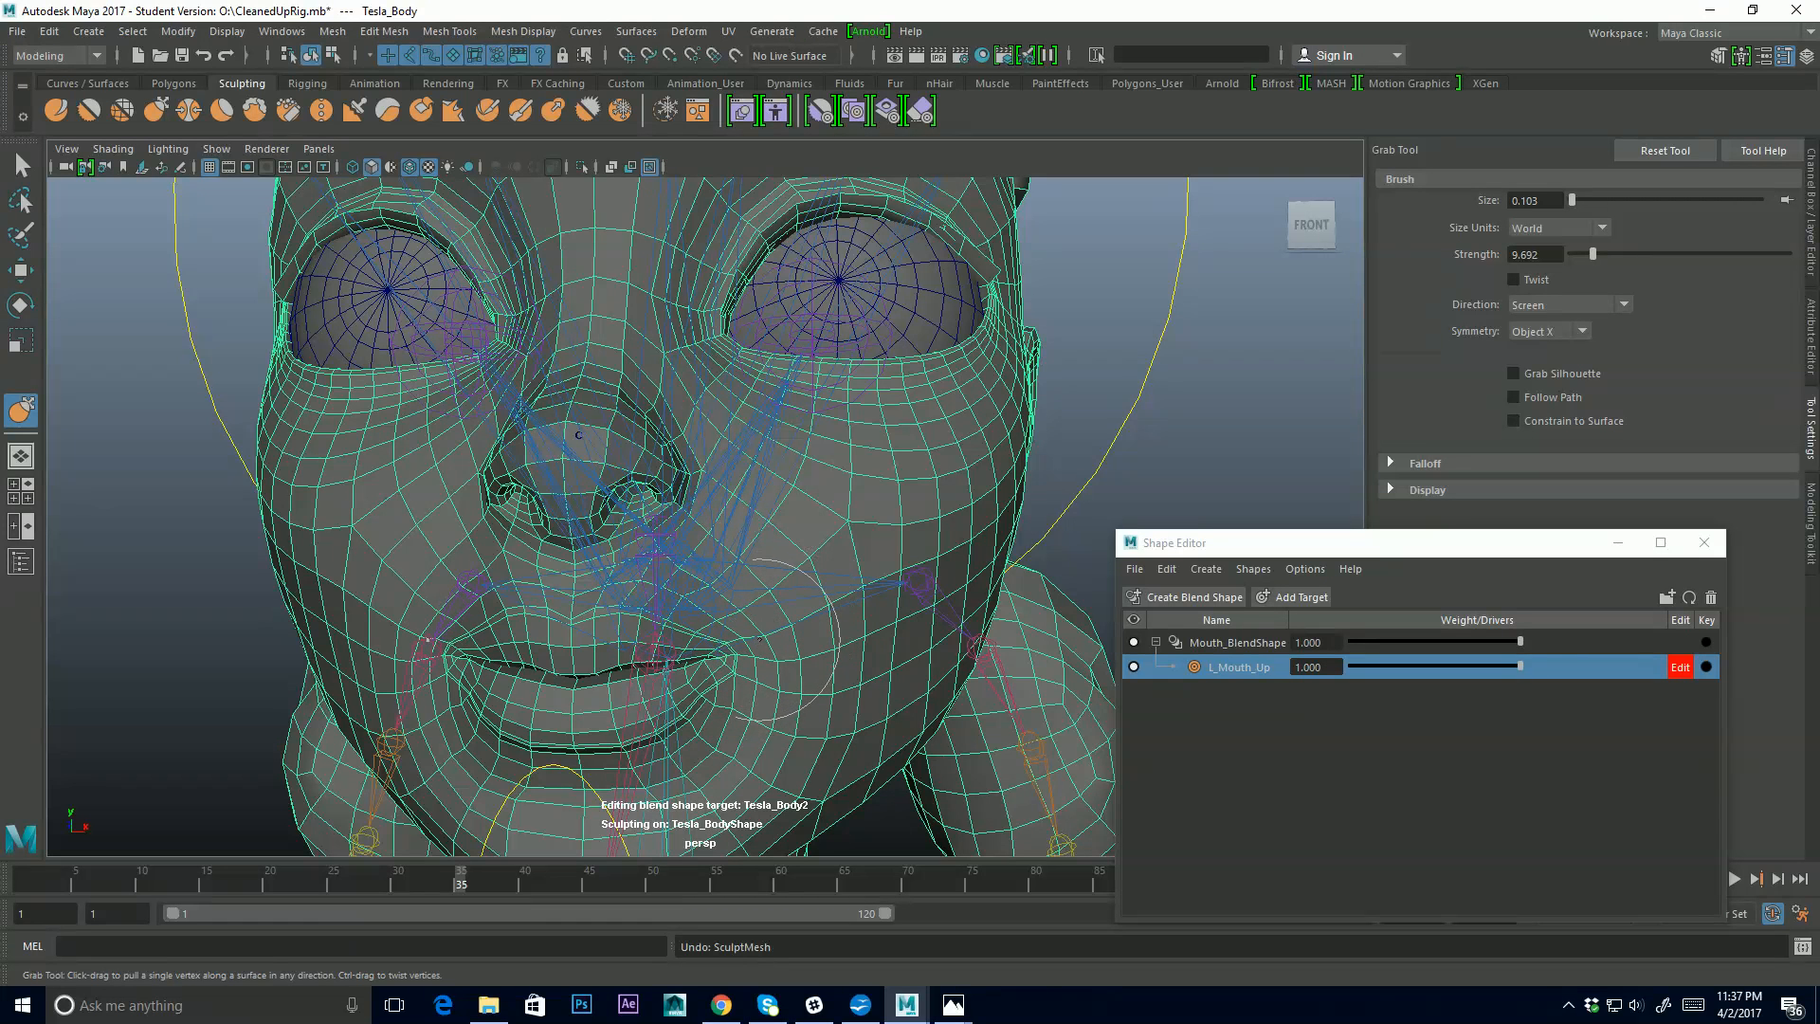
key(ctrl+z)
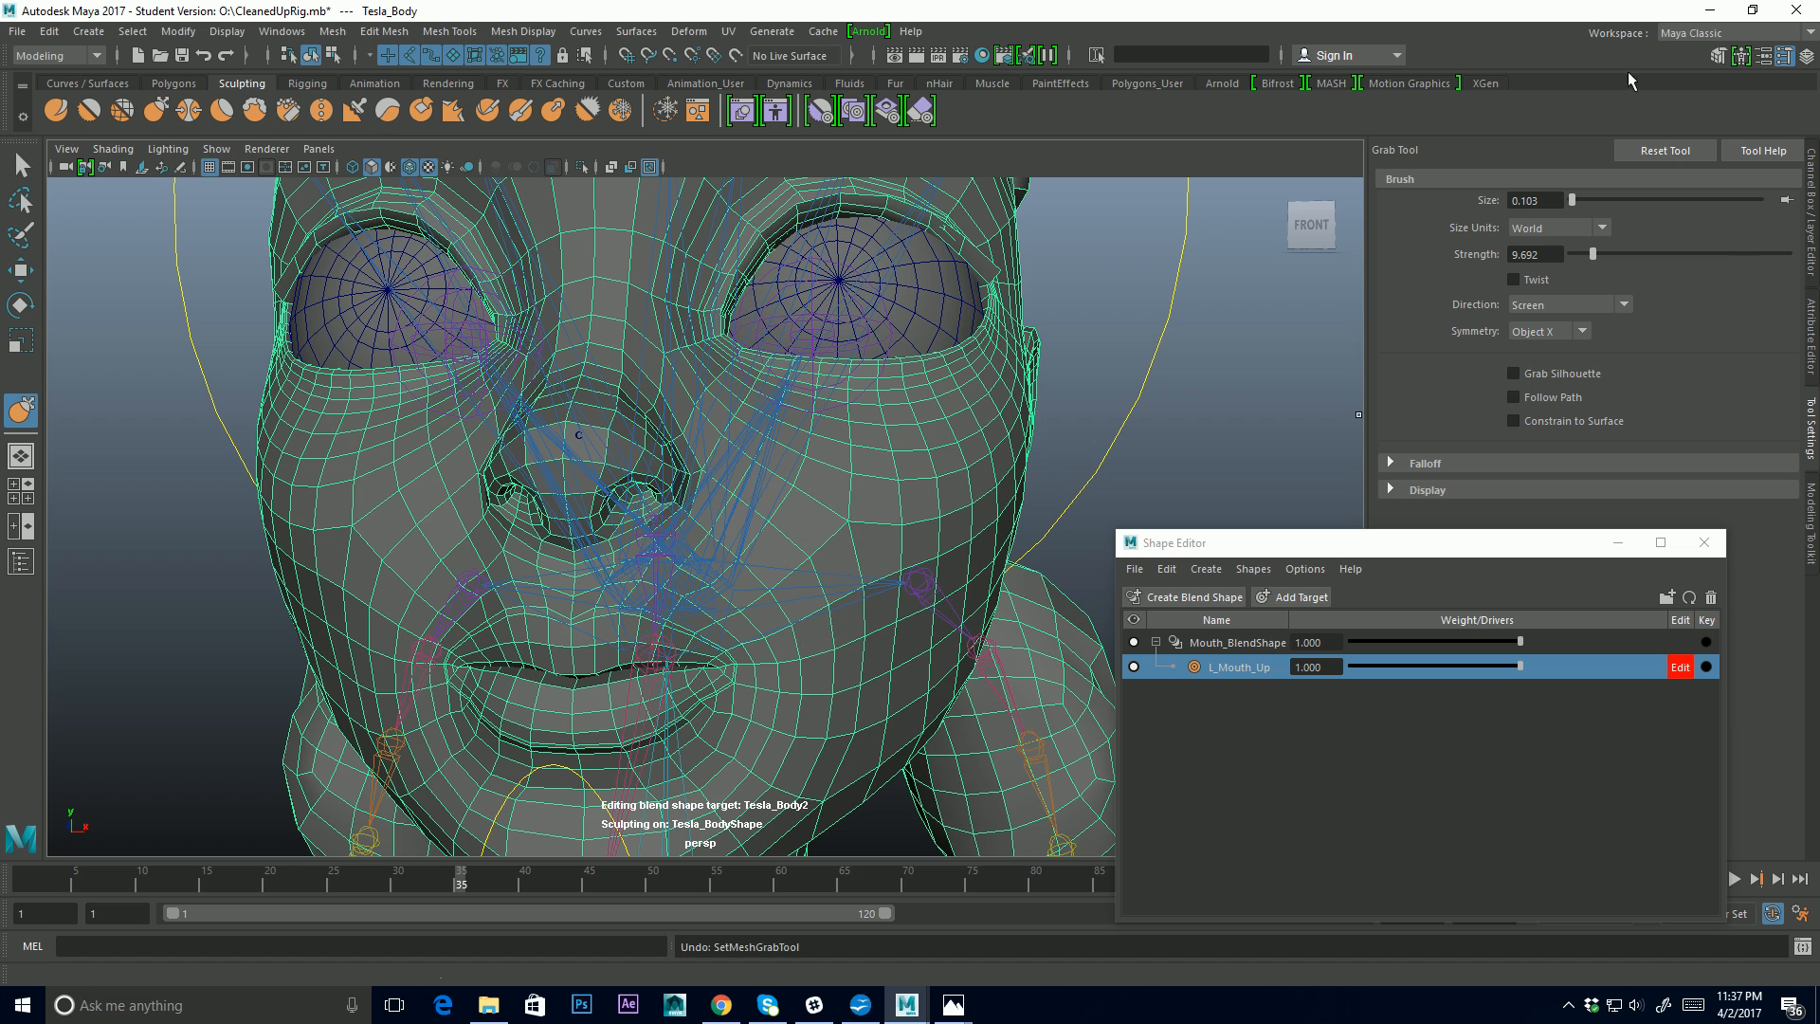
Turn the Grab tool's symmetry off, set its strength to 28.634, and pull the character's left mouth corner and nearby lower lip upward
click(1583, 331)
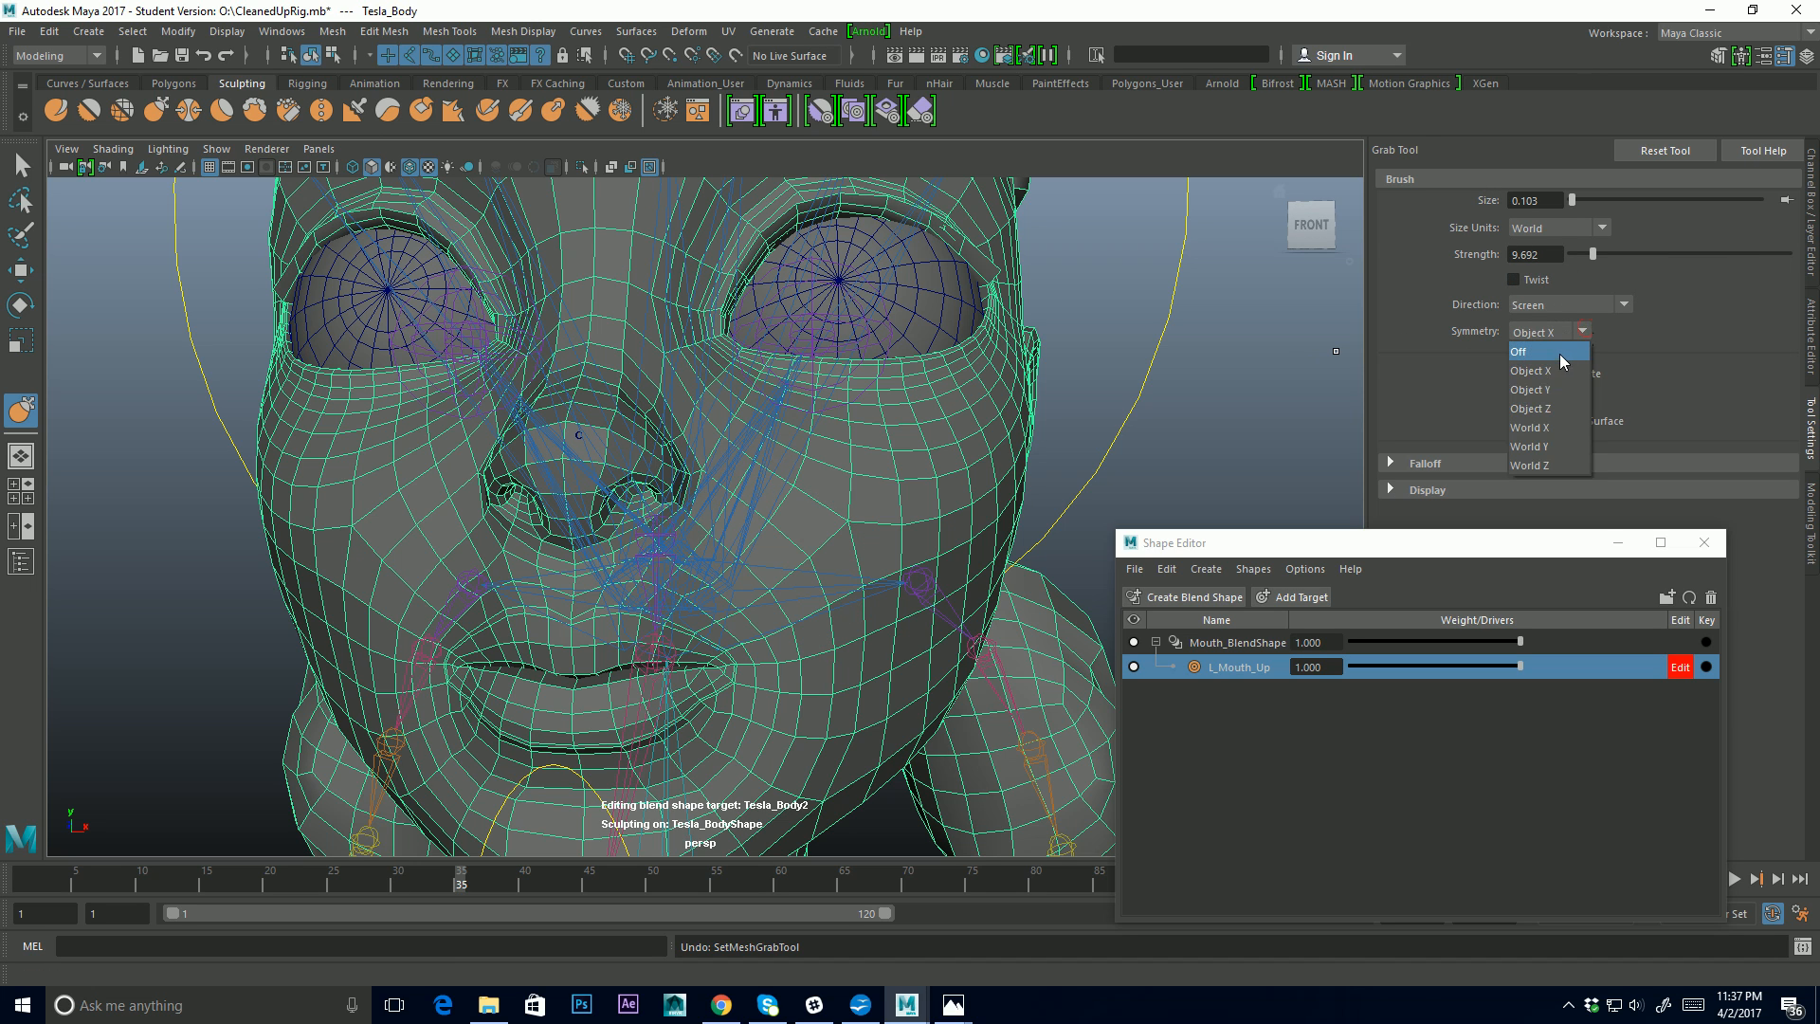
click(1560, 355)
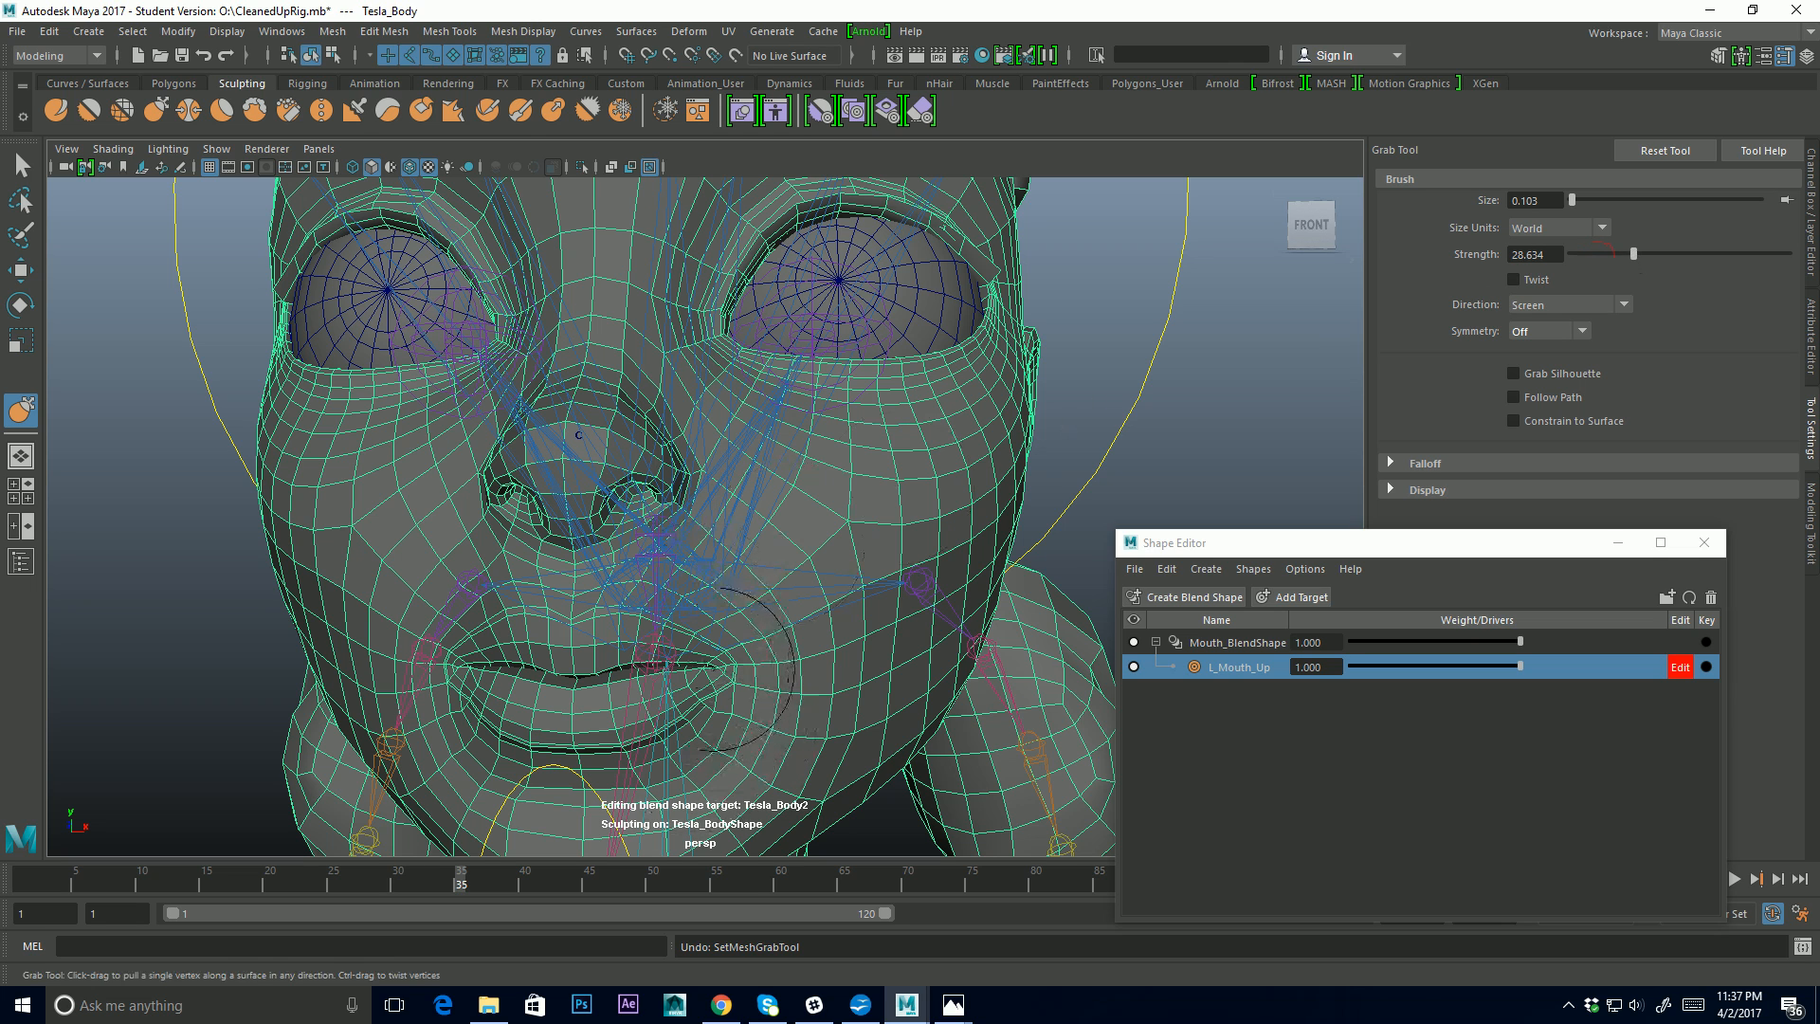
click(720, 669)
key(ctrl+z)
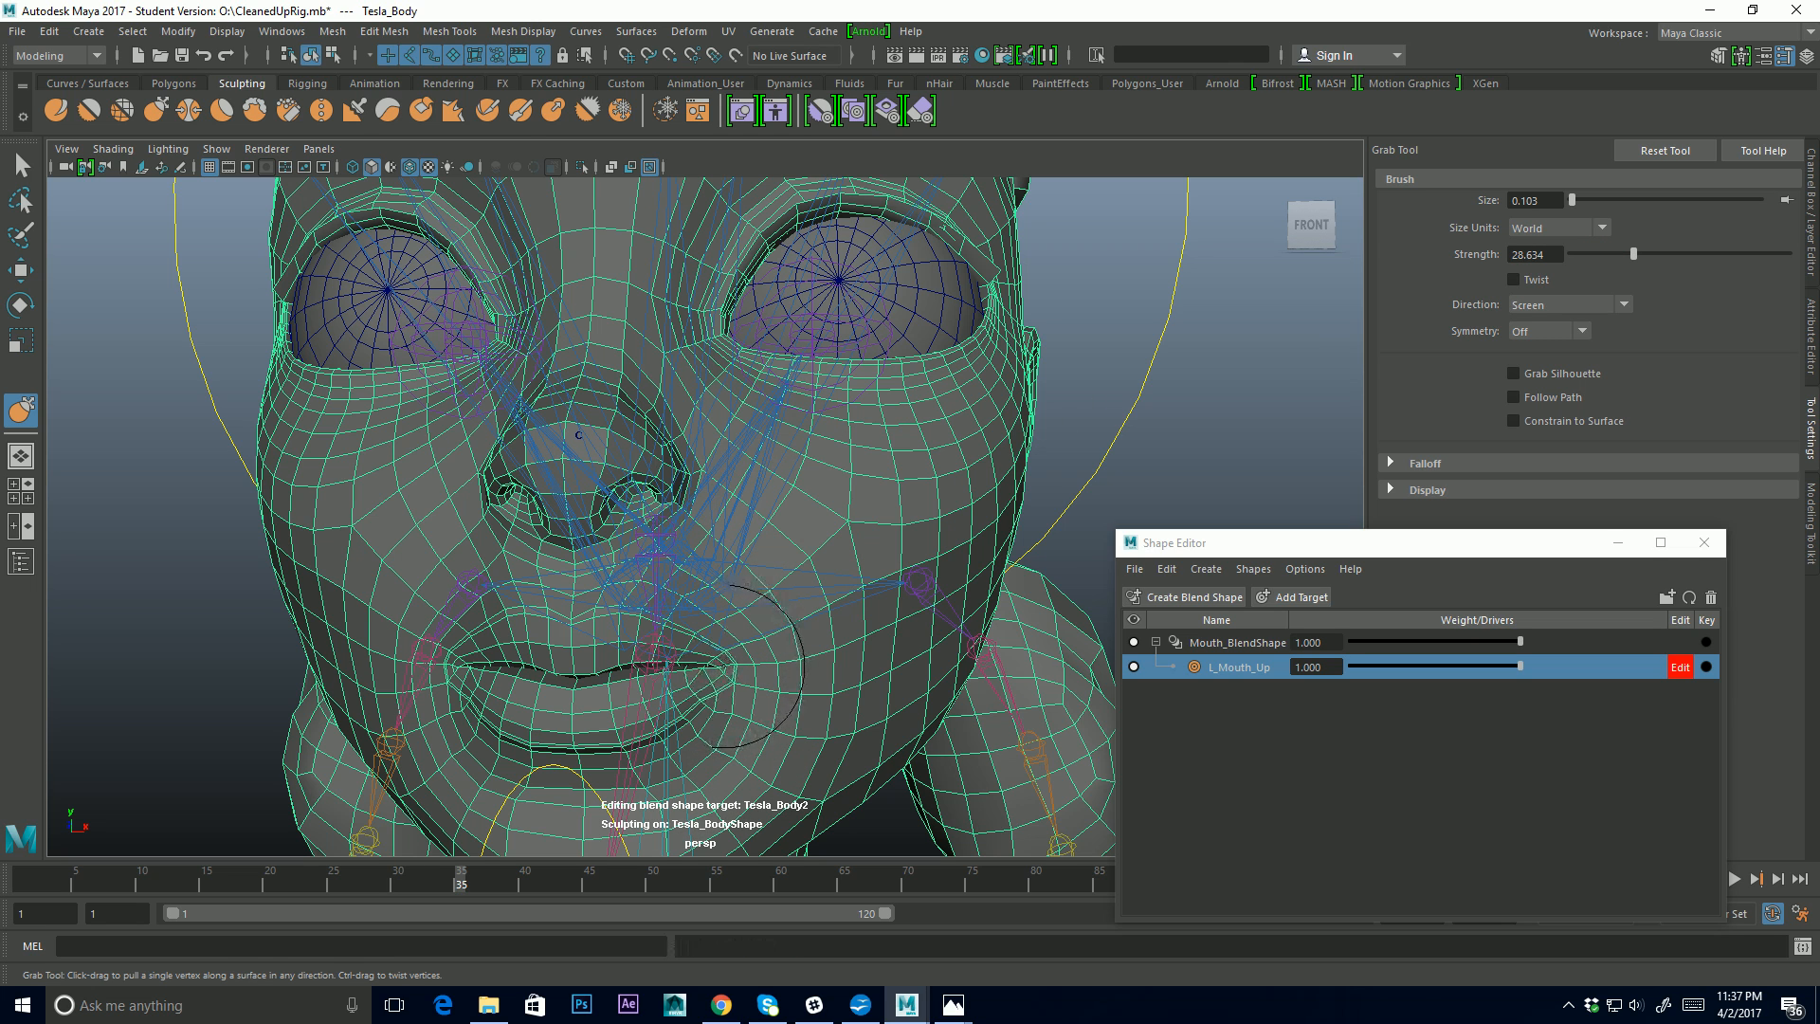
drag(720, 668, 712, 621)
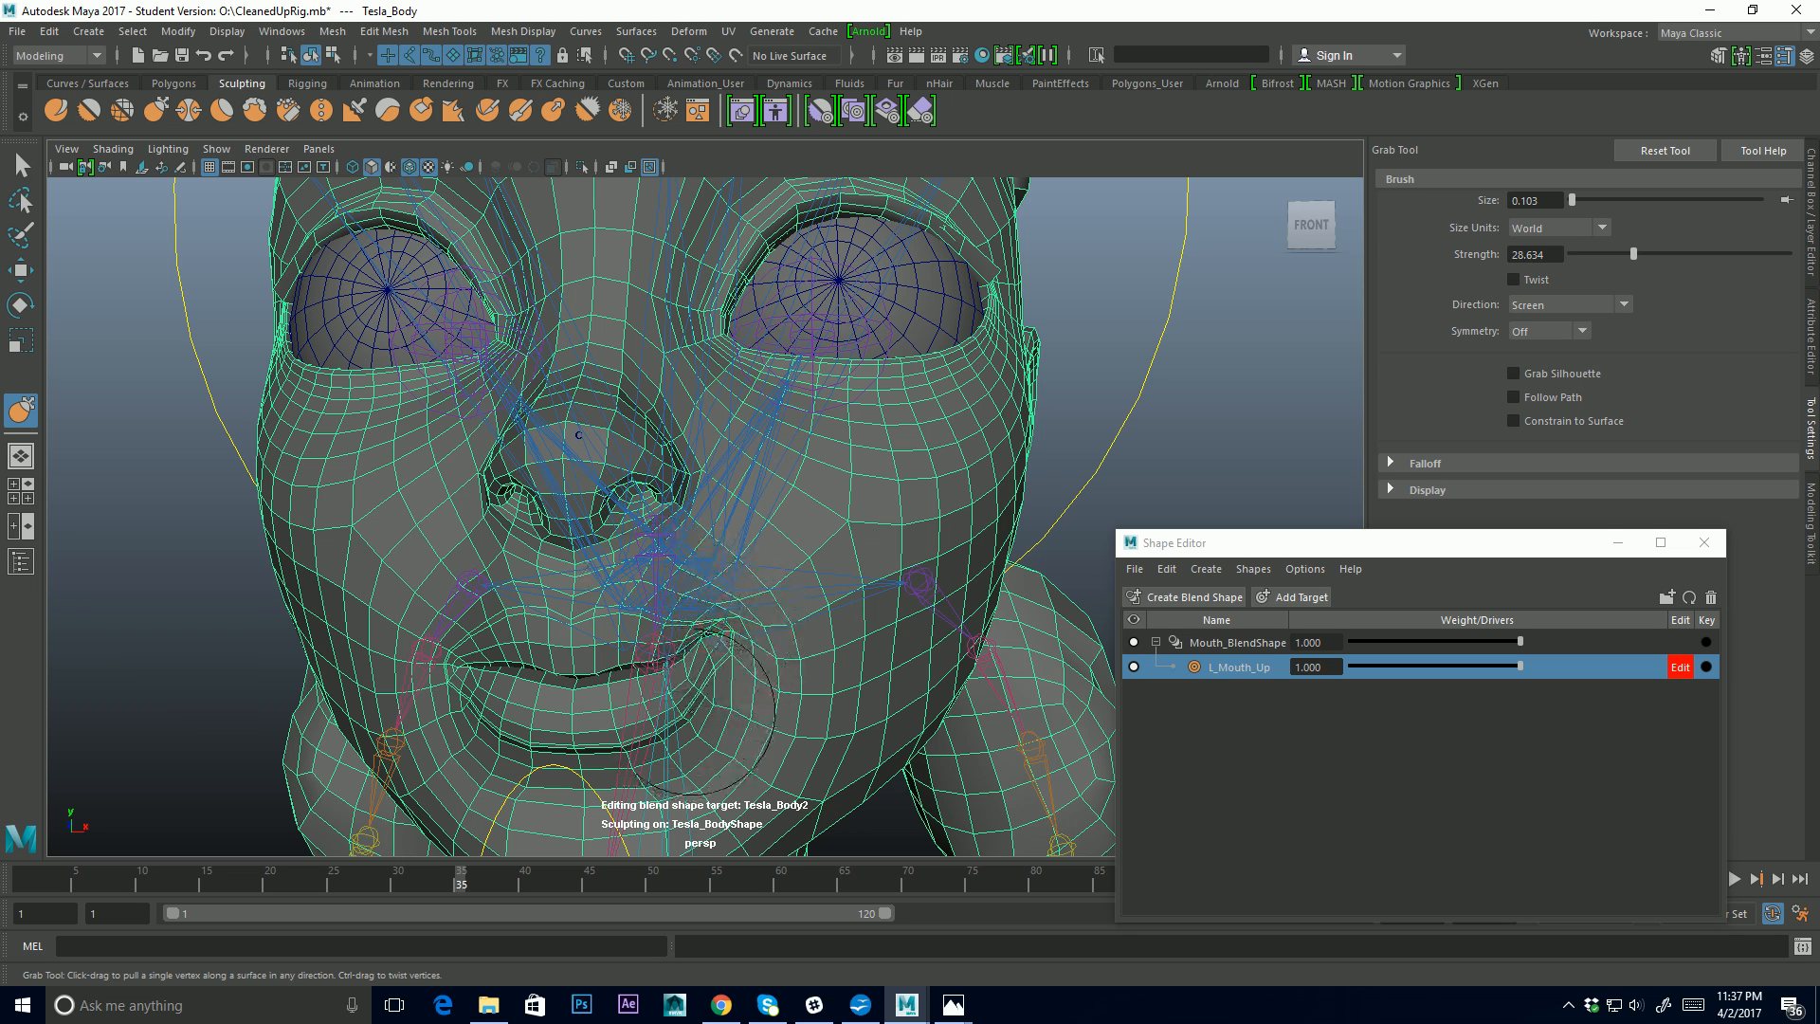
drag(690, 710, 695, 693)
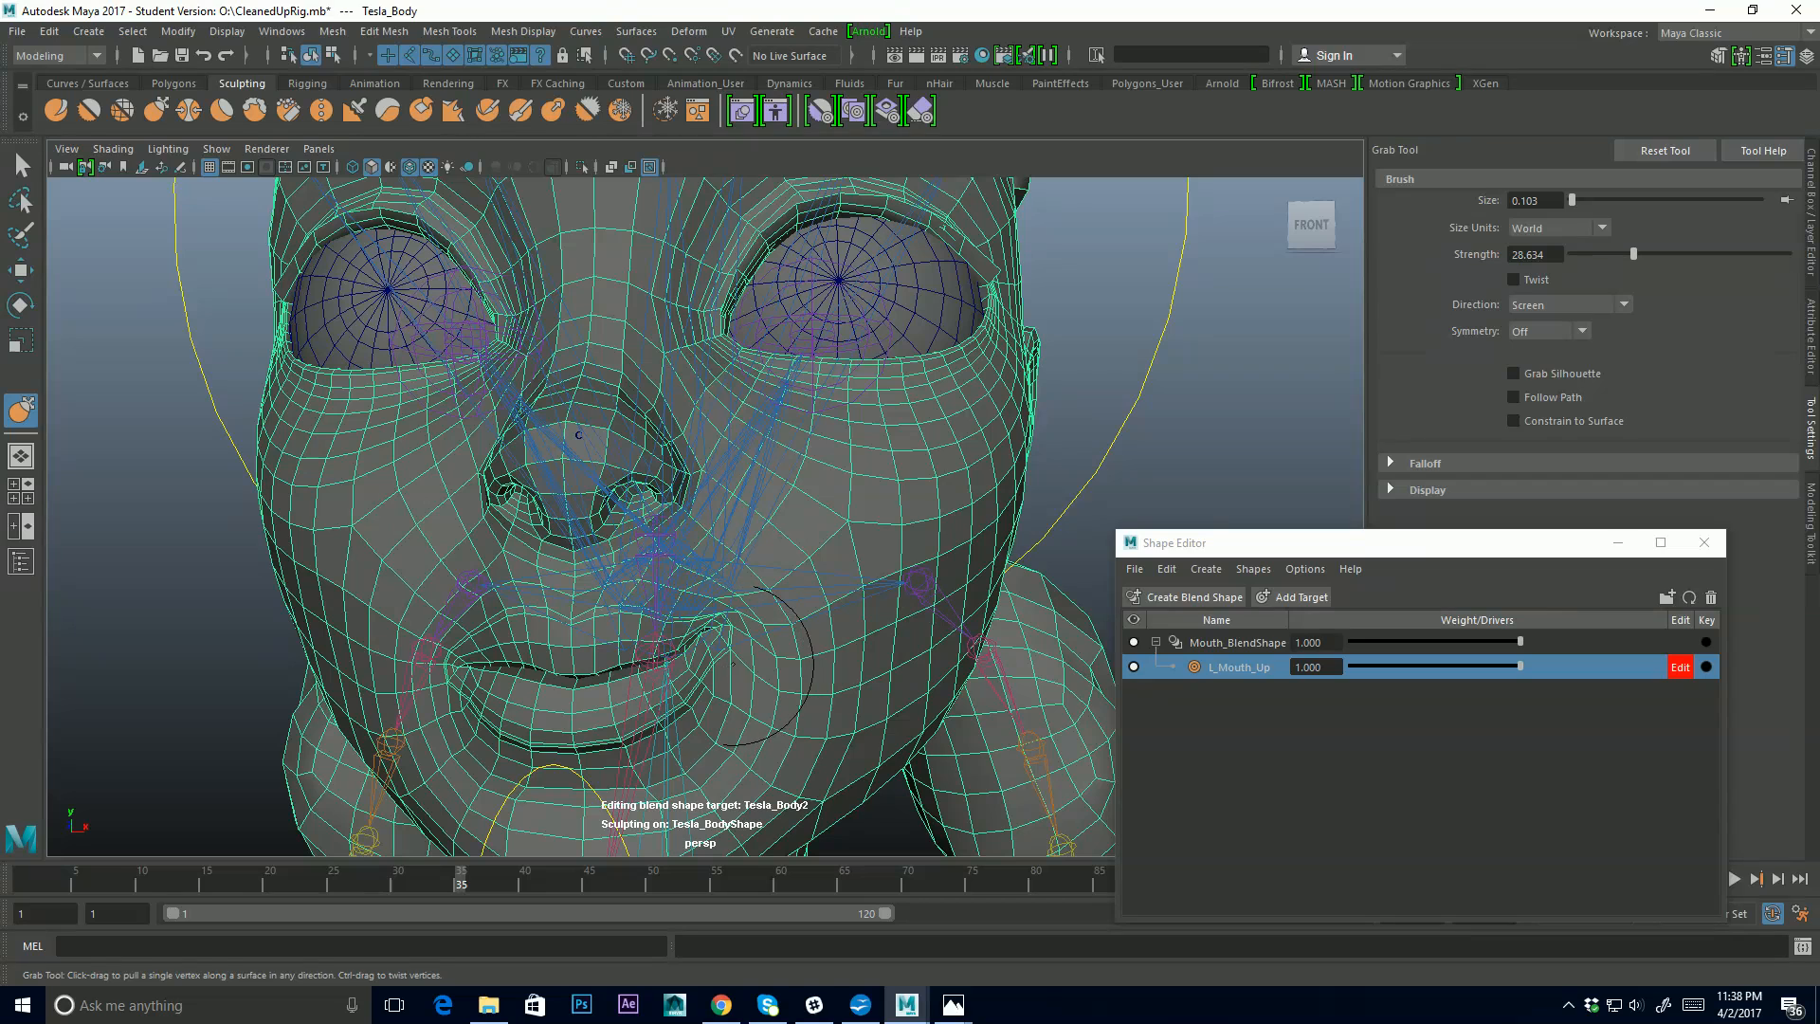
Reduce the Grab brush size to 0.034 and refine the raised left mouth corner, checking it from the front and side
key(b)
drag(736, 661, 685, 661)
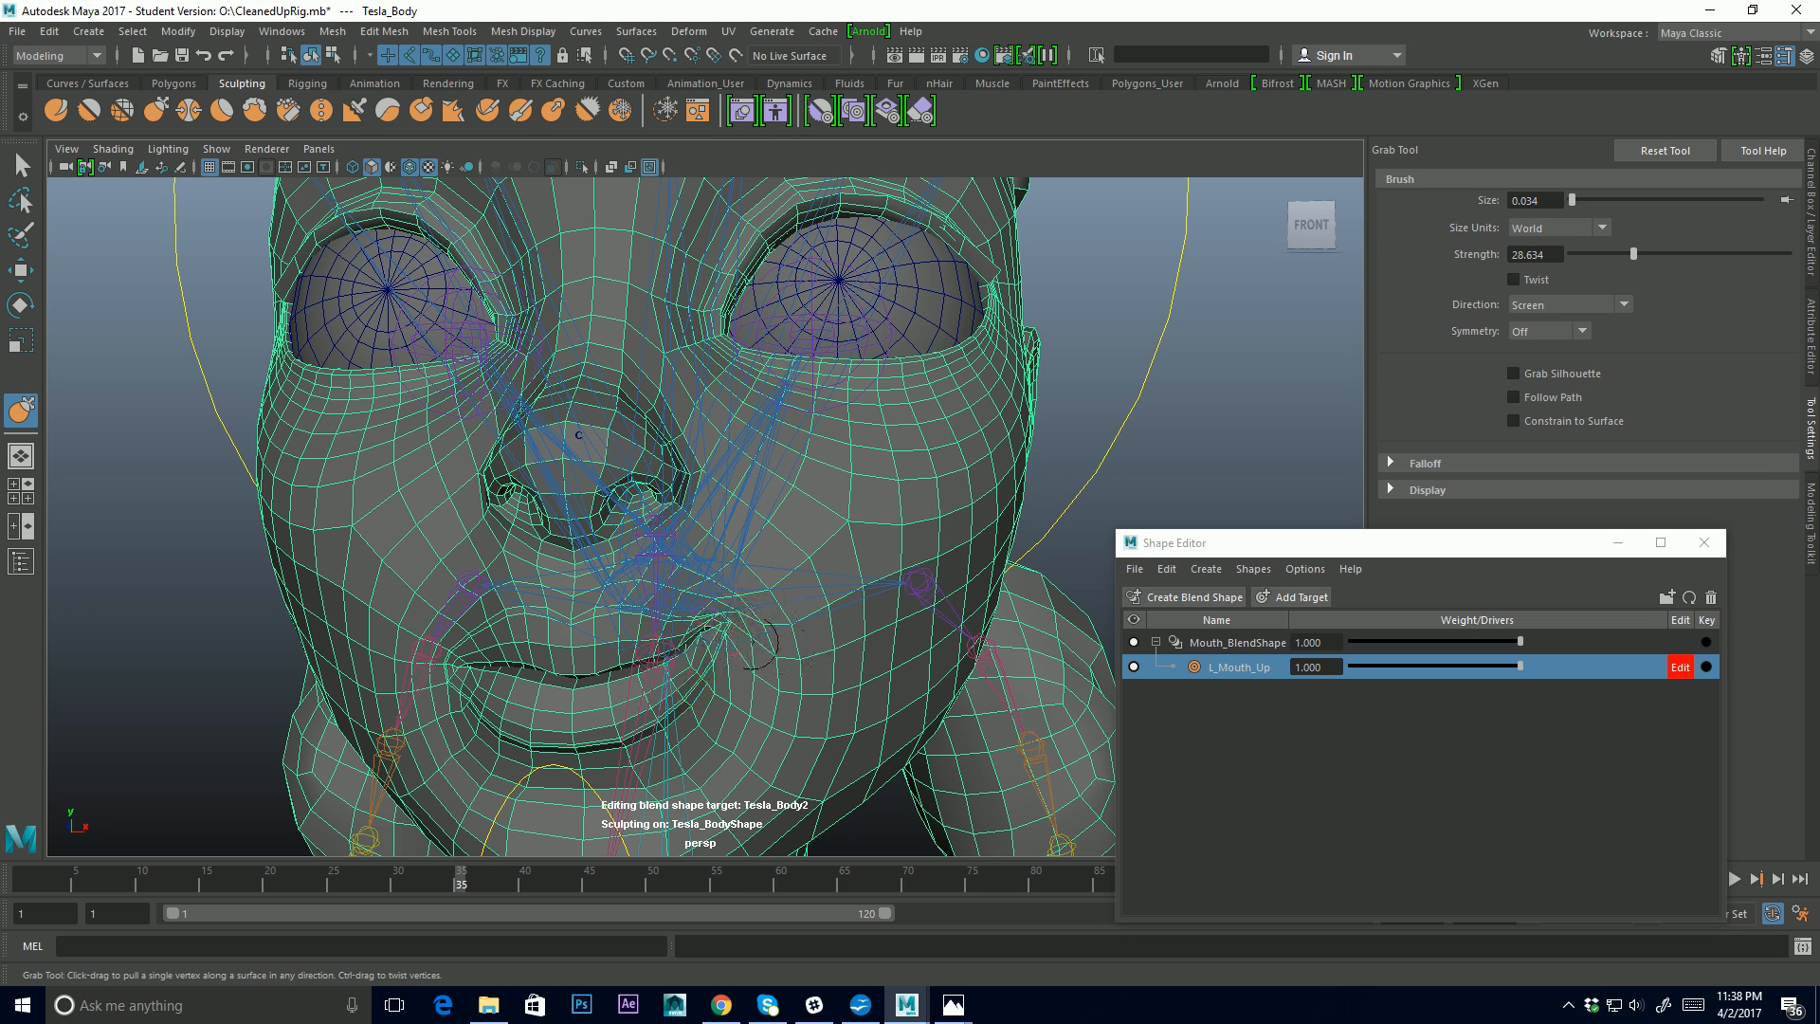
mouse_move(753, 637)
alt+mouse_down()
mouse_move(692, 538)
mouse_move(720, 626)
alt+mouse_up()
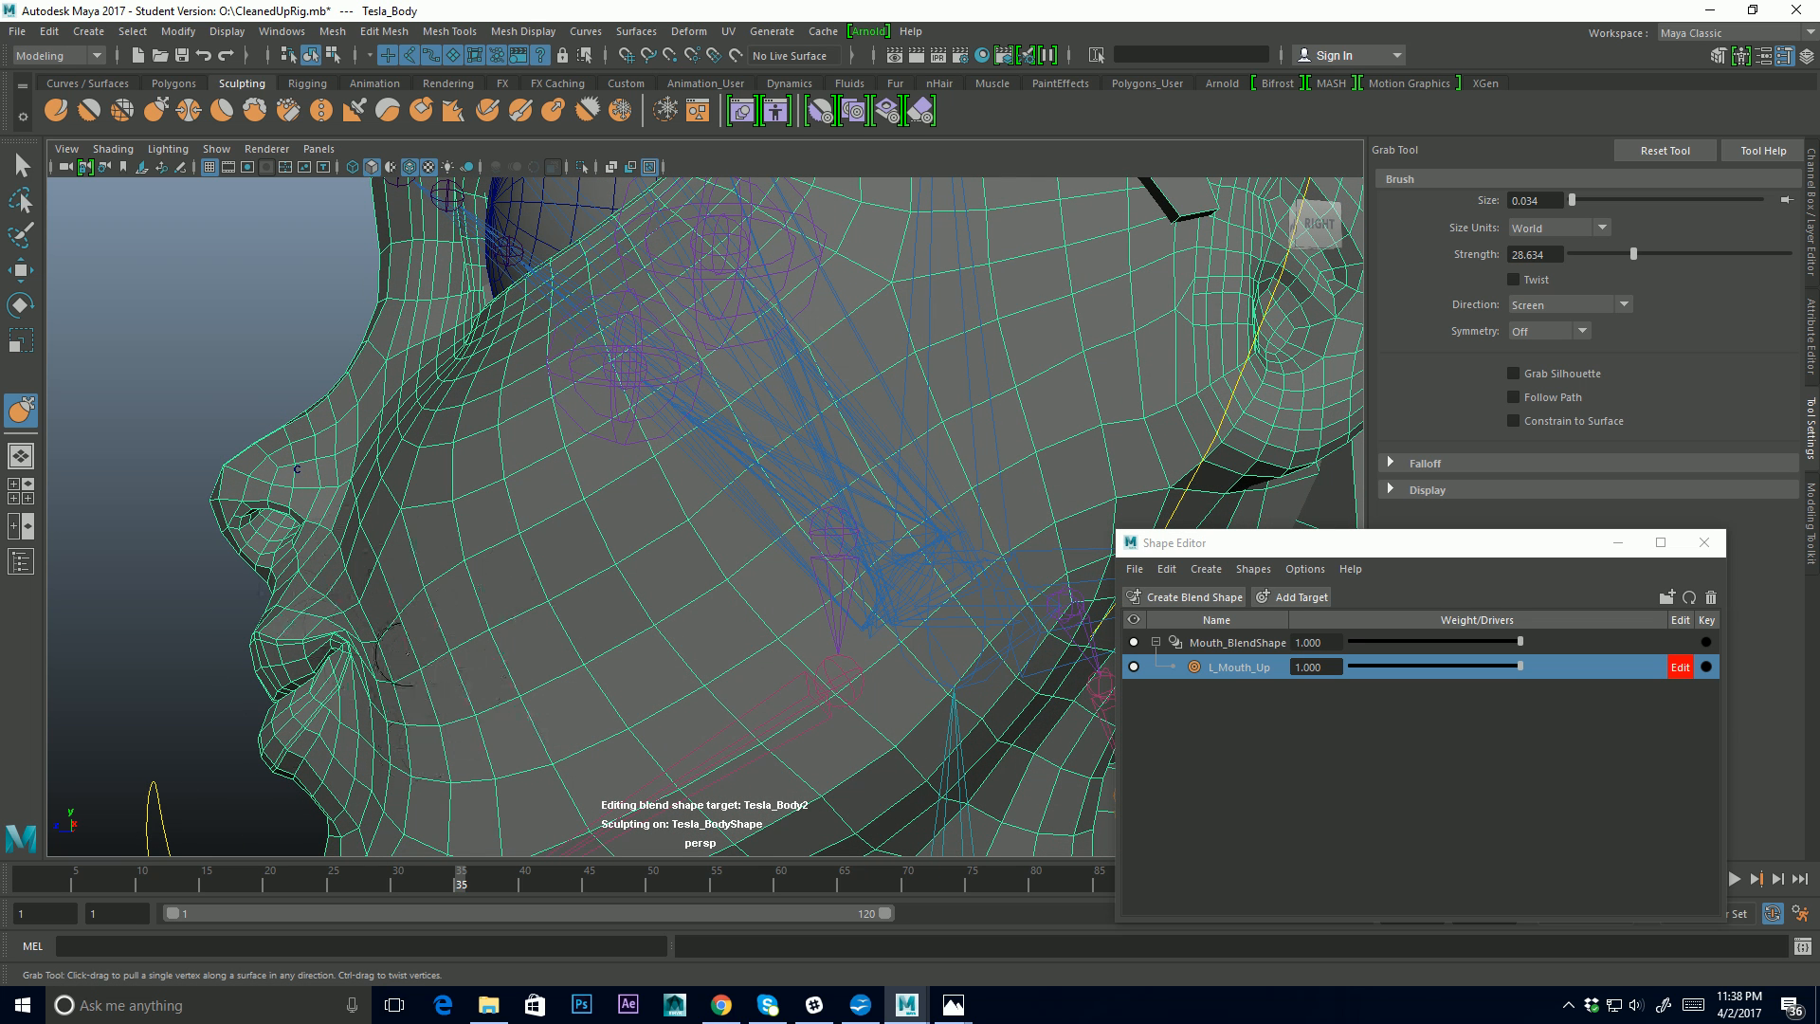
alt+drag(379, 559, 411, 549)
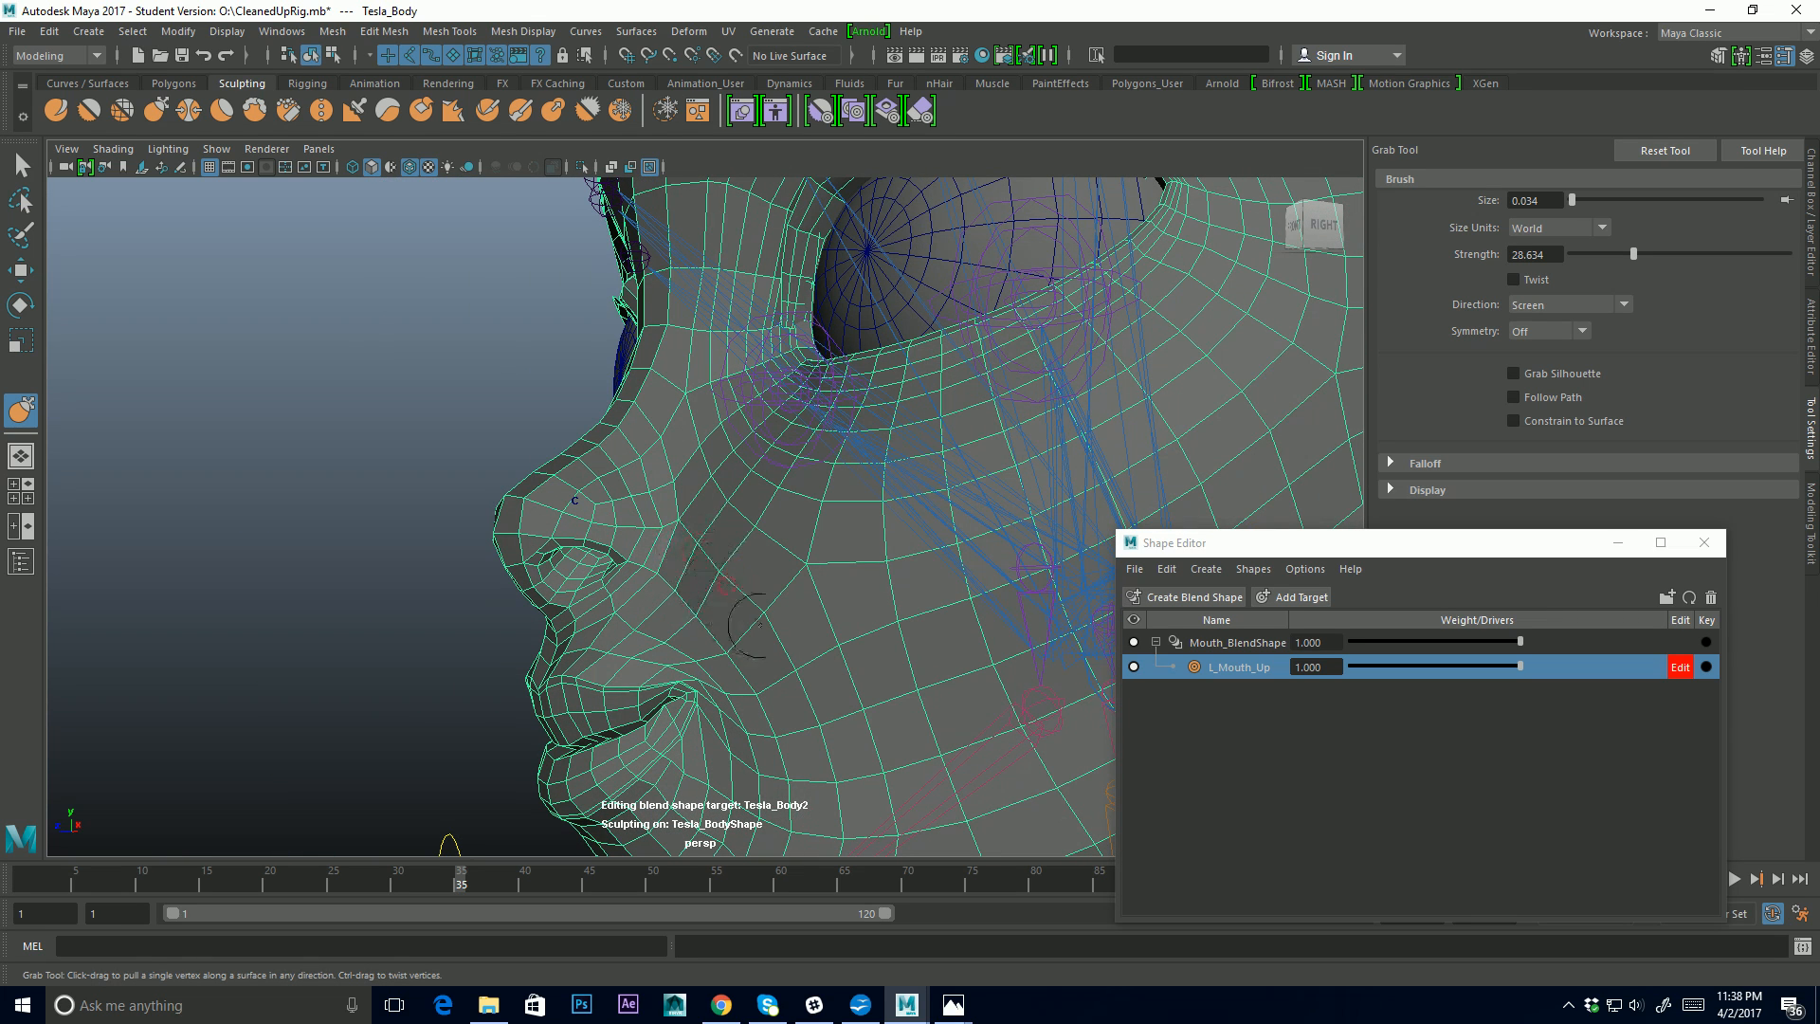
scroll(720, 607, up, 3)
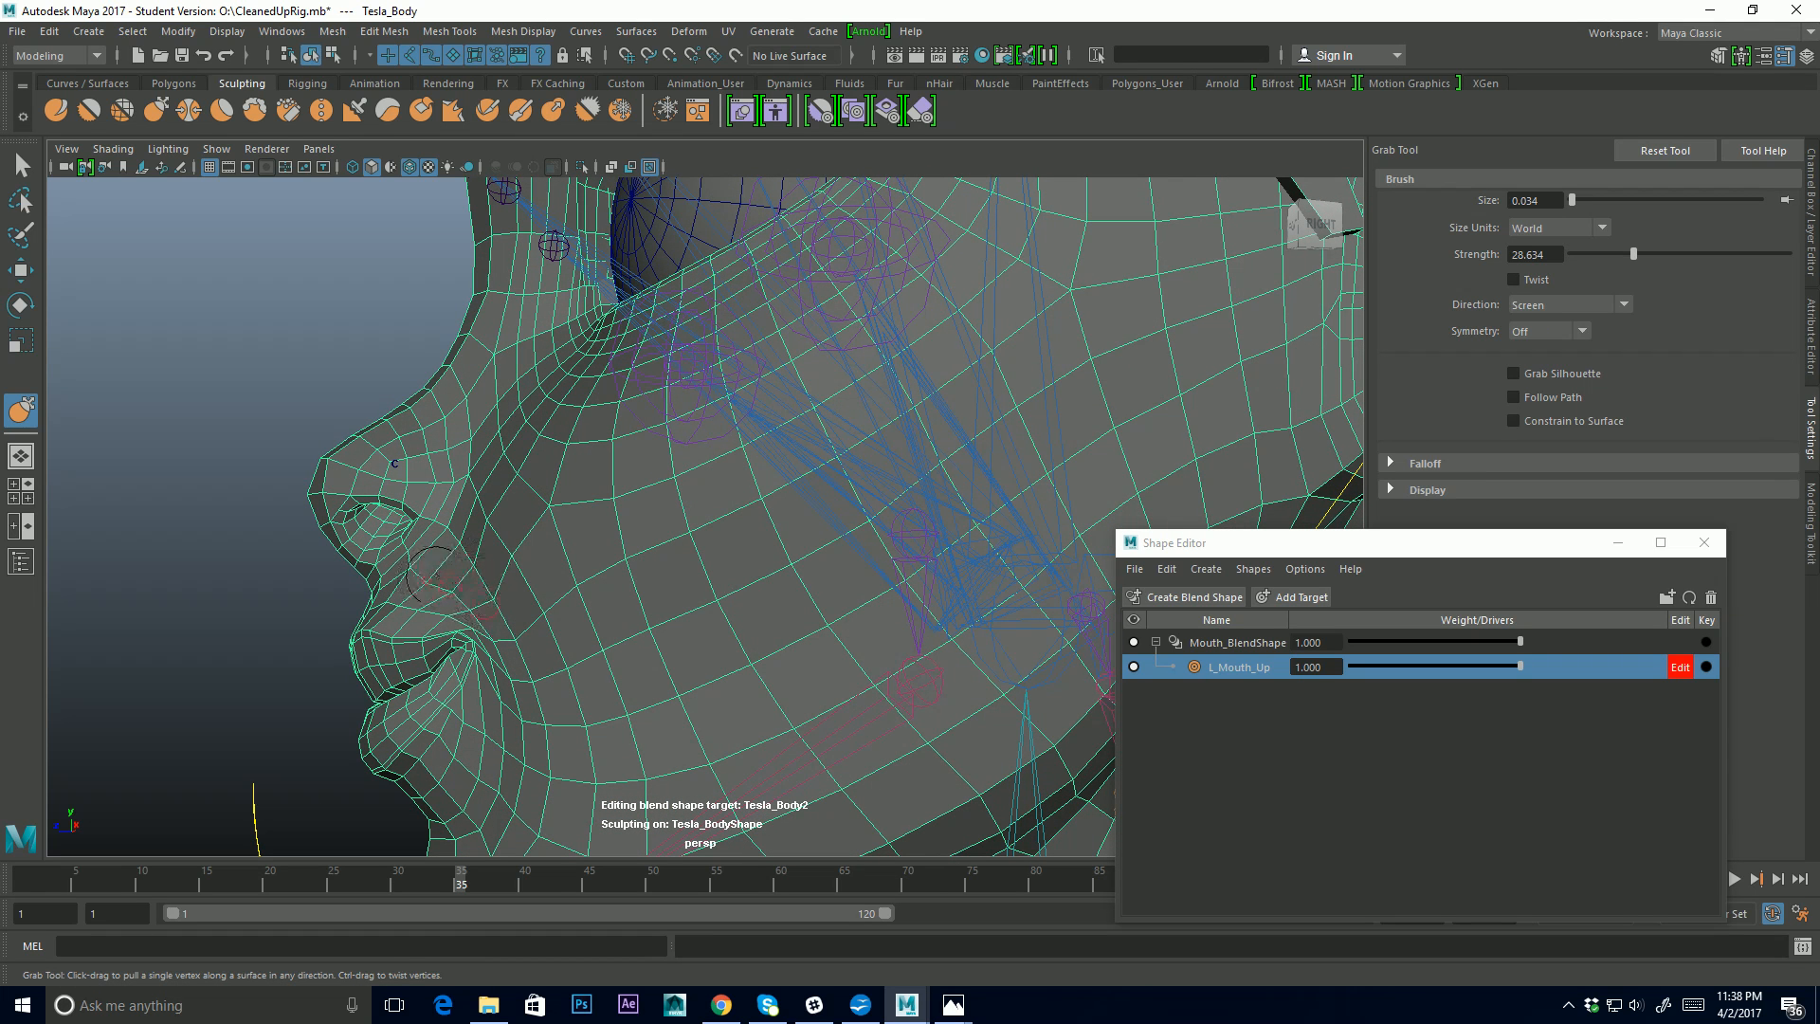
alt+drag(499, 632, 568, 611)
alt+middle_drag(985, 365, 943, 471)
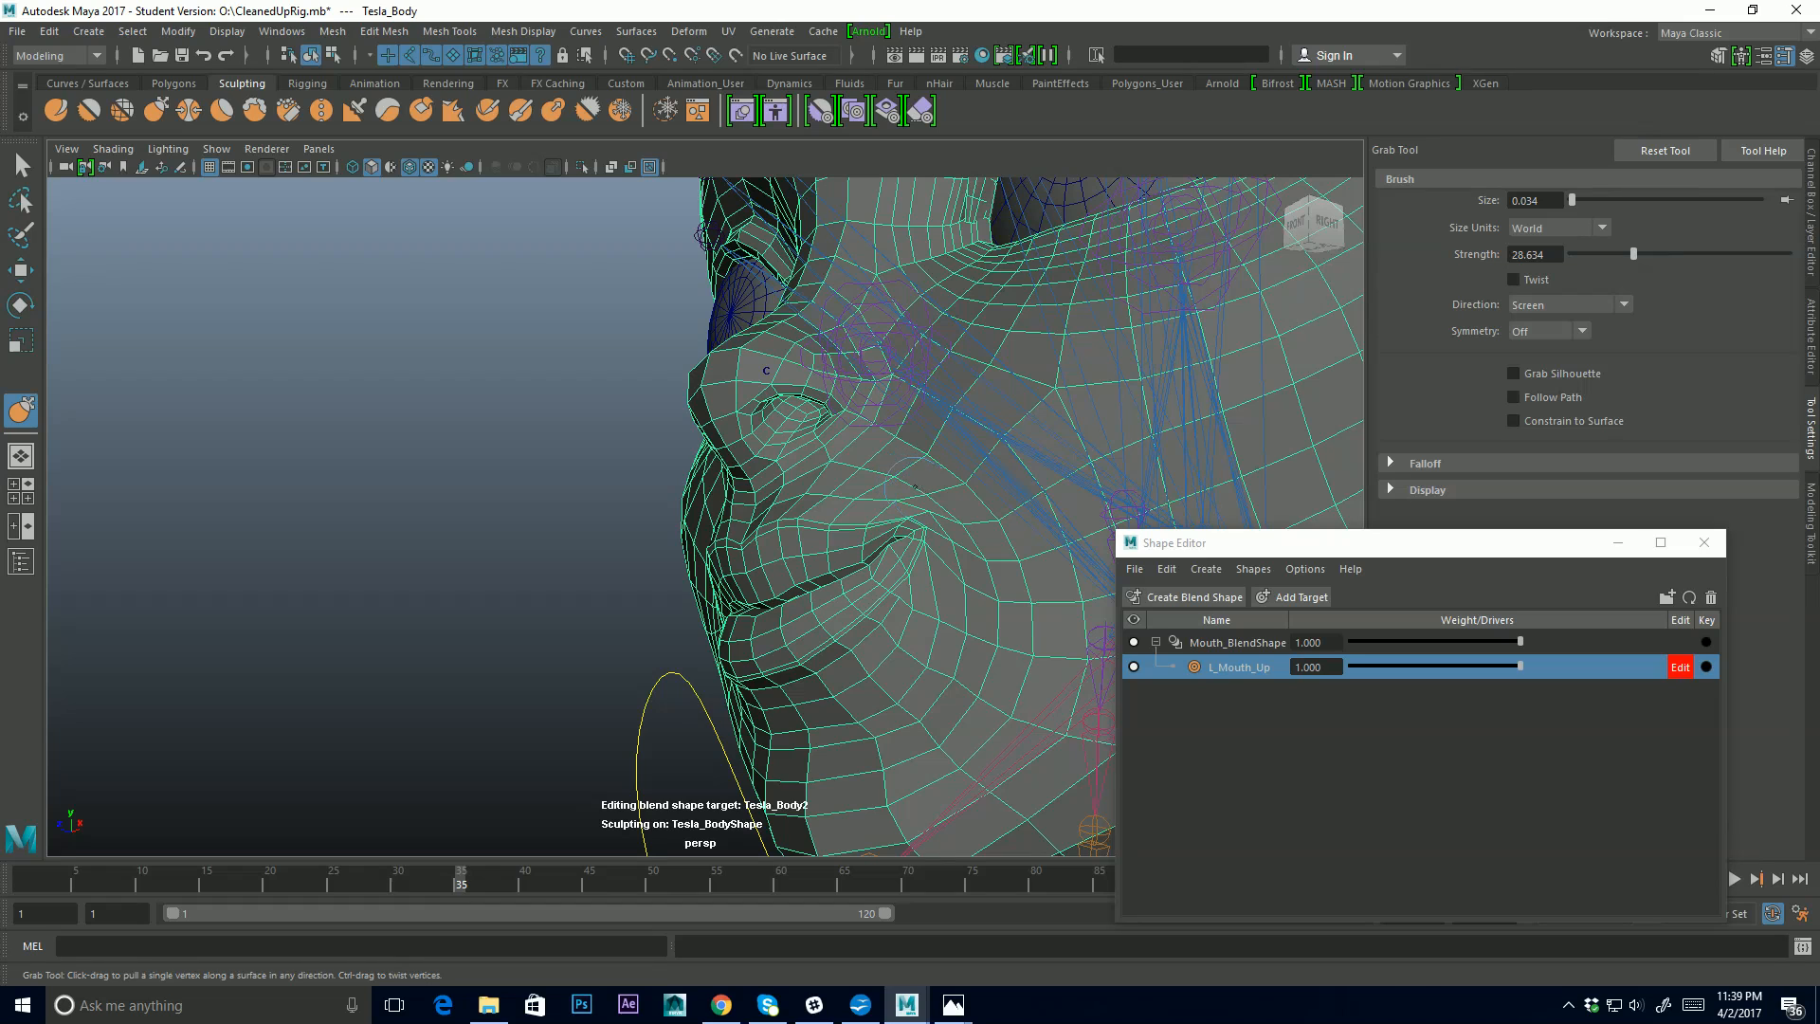
Smooth the crease at the raised left mouth corner and pull its vertices slightly up and outward with the Grab tool
key(shift)
key(shift)
key(shift)
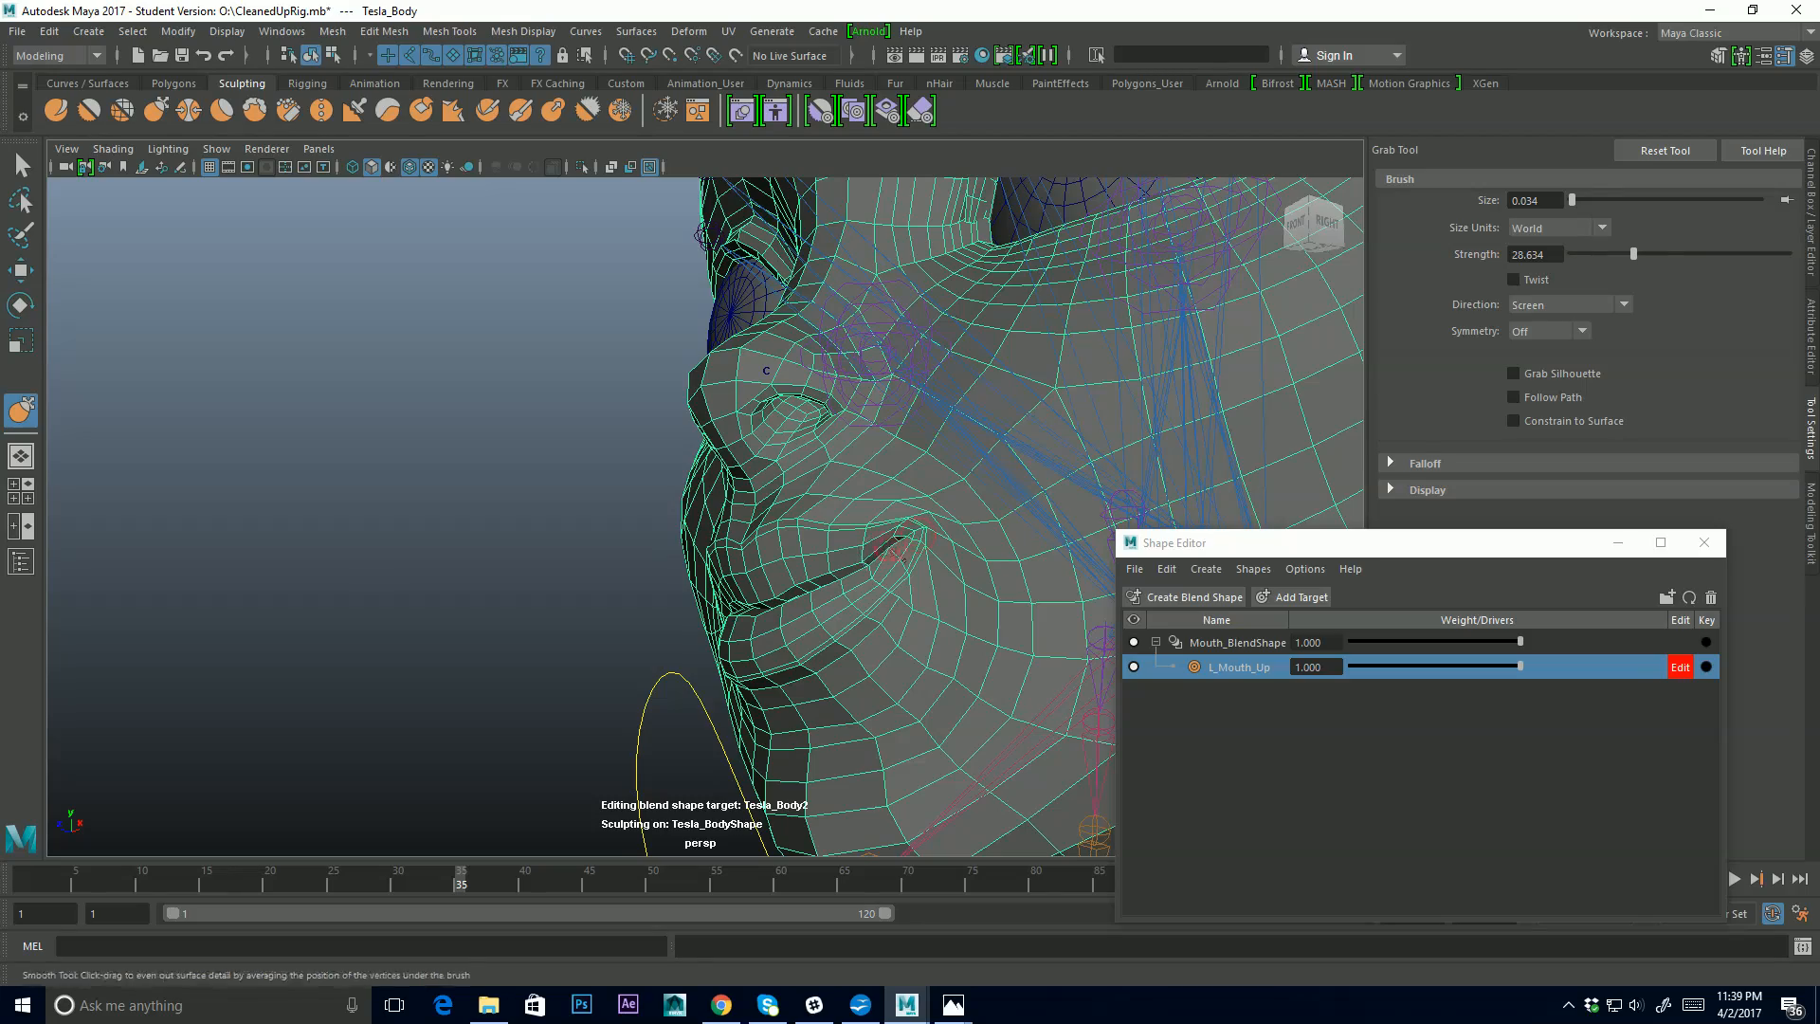
mouse_move(933, 564)
alt+mouse_down()
mouse_move(878, 572)
mouse_move(924, 488)
mouse_move(837, 465)
mouse_move(758, 498)
alt+mouse_up()
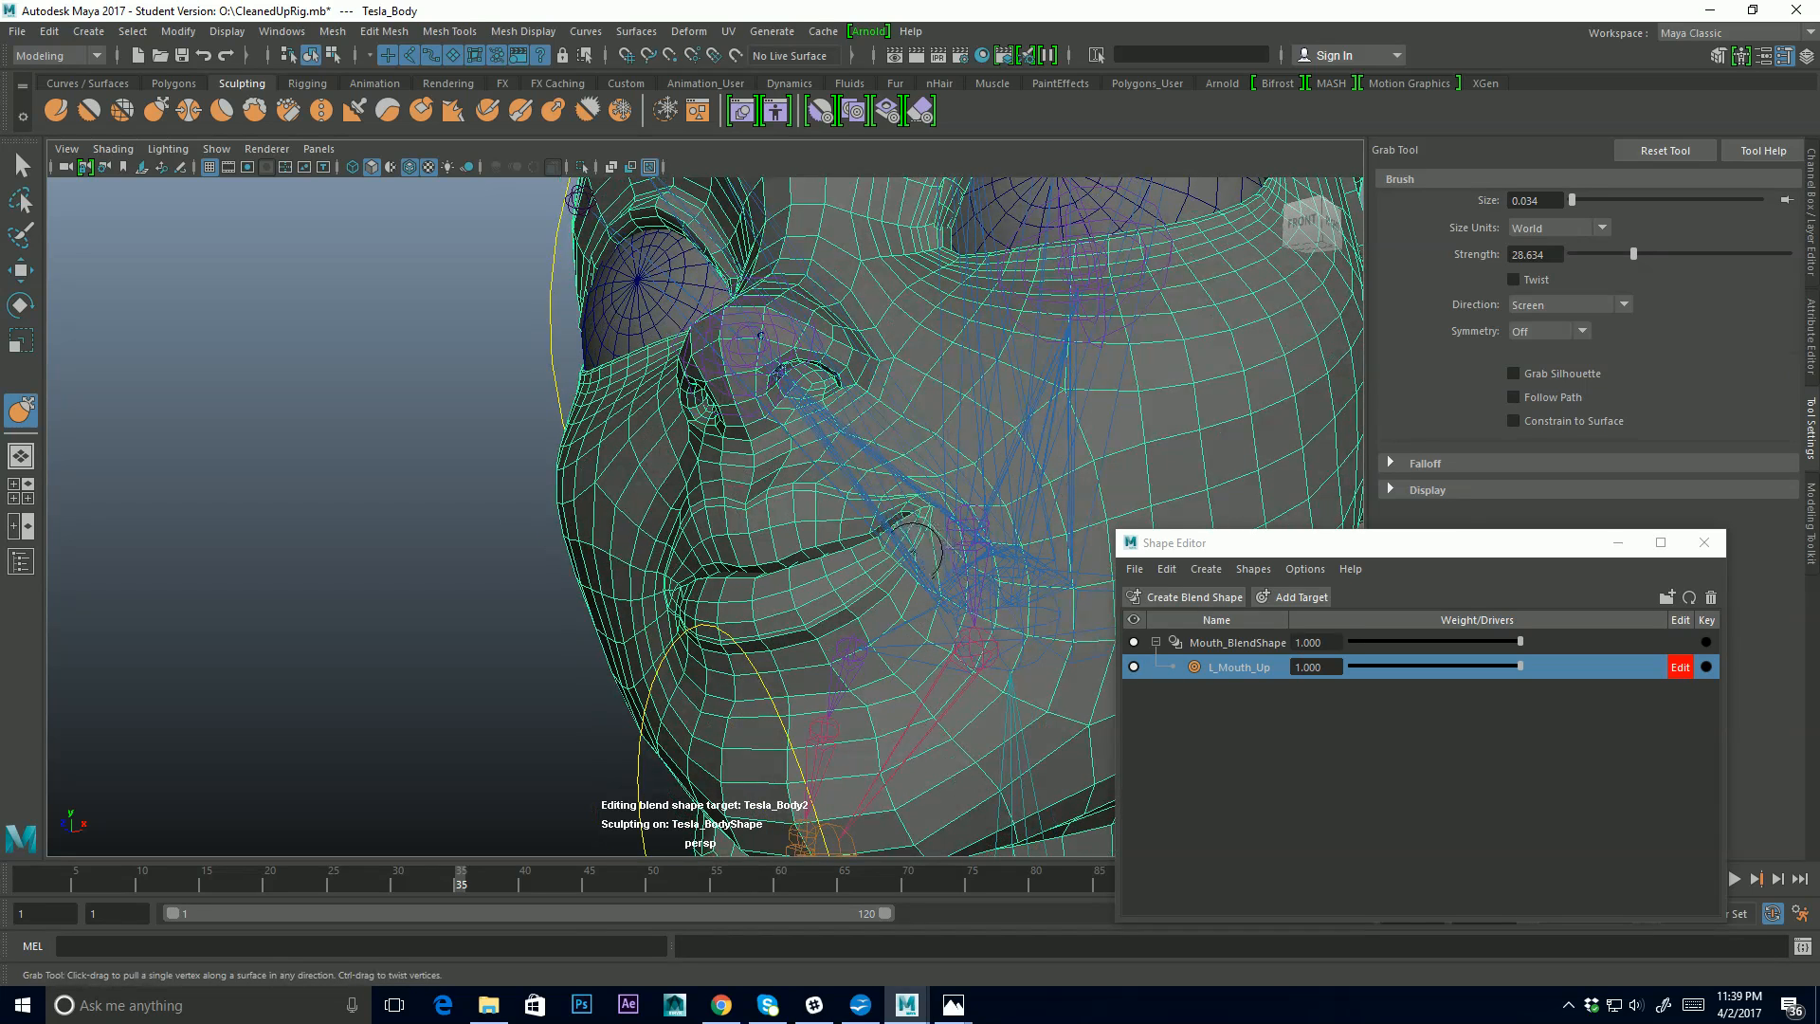
drag(907, 550, 925, 534)
Lower the Grab brush strength to 0.010 and bring up the sculpting tool options in the viewport
key(m)
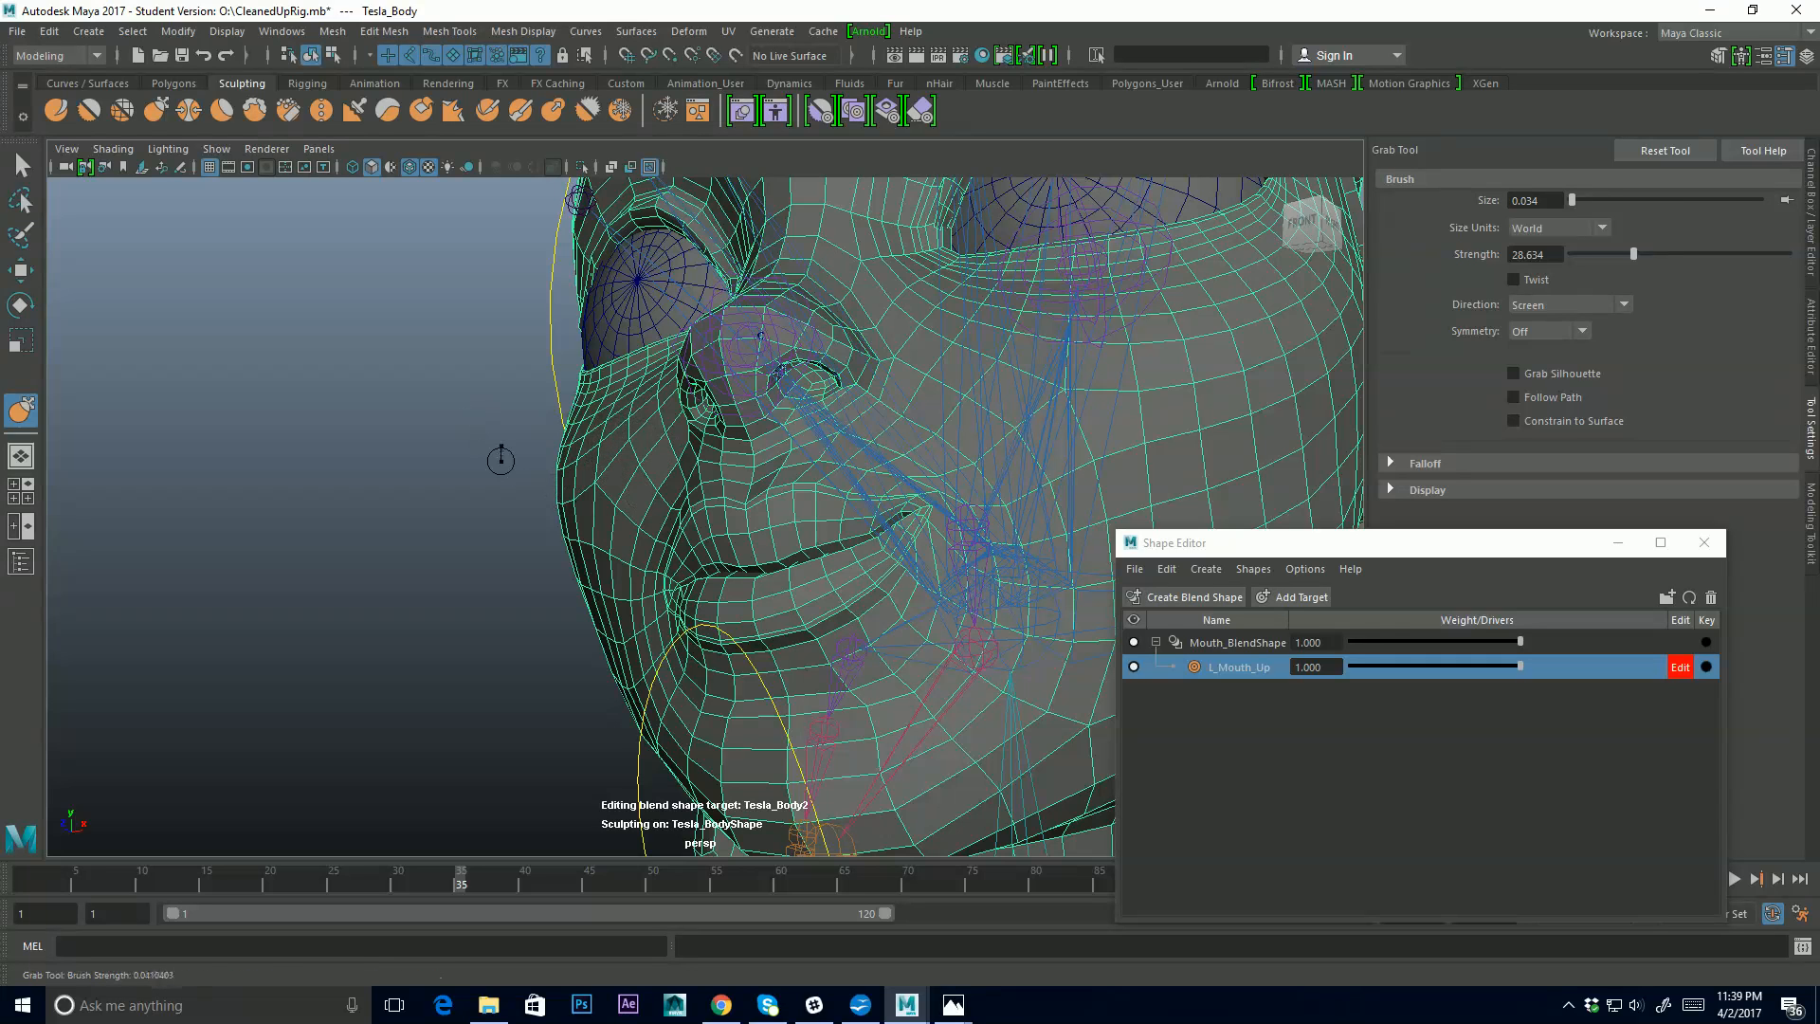
key(u)
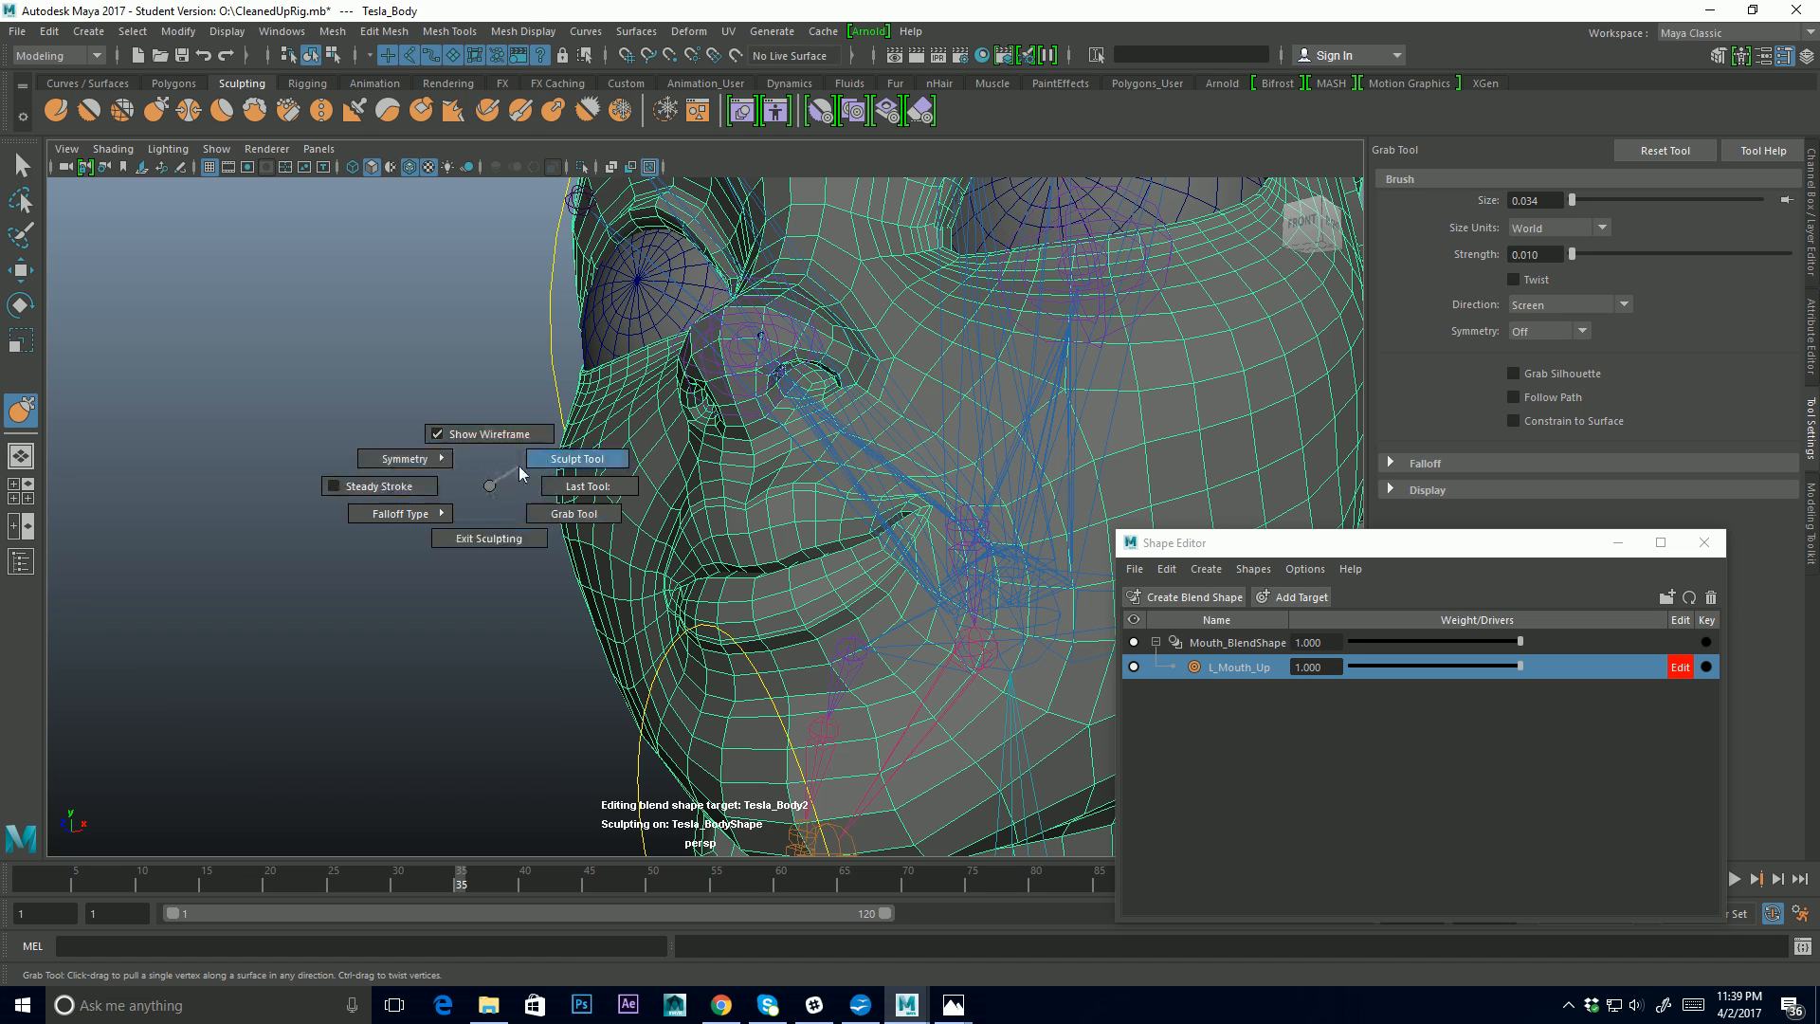
right_drag(518, 467, 491, 483)
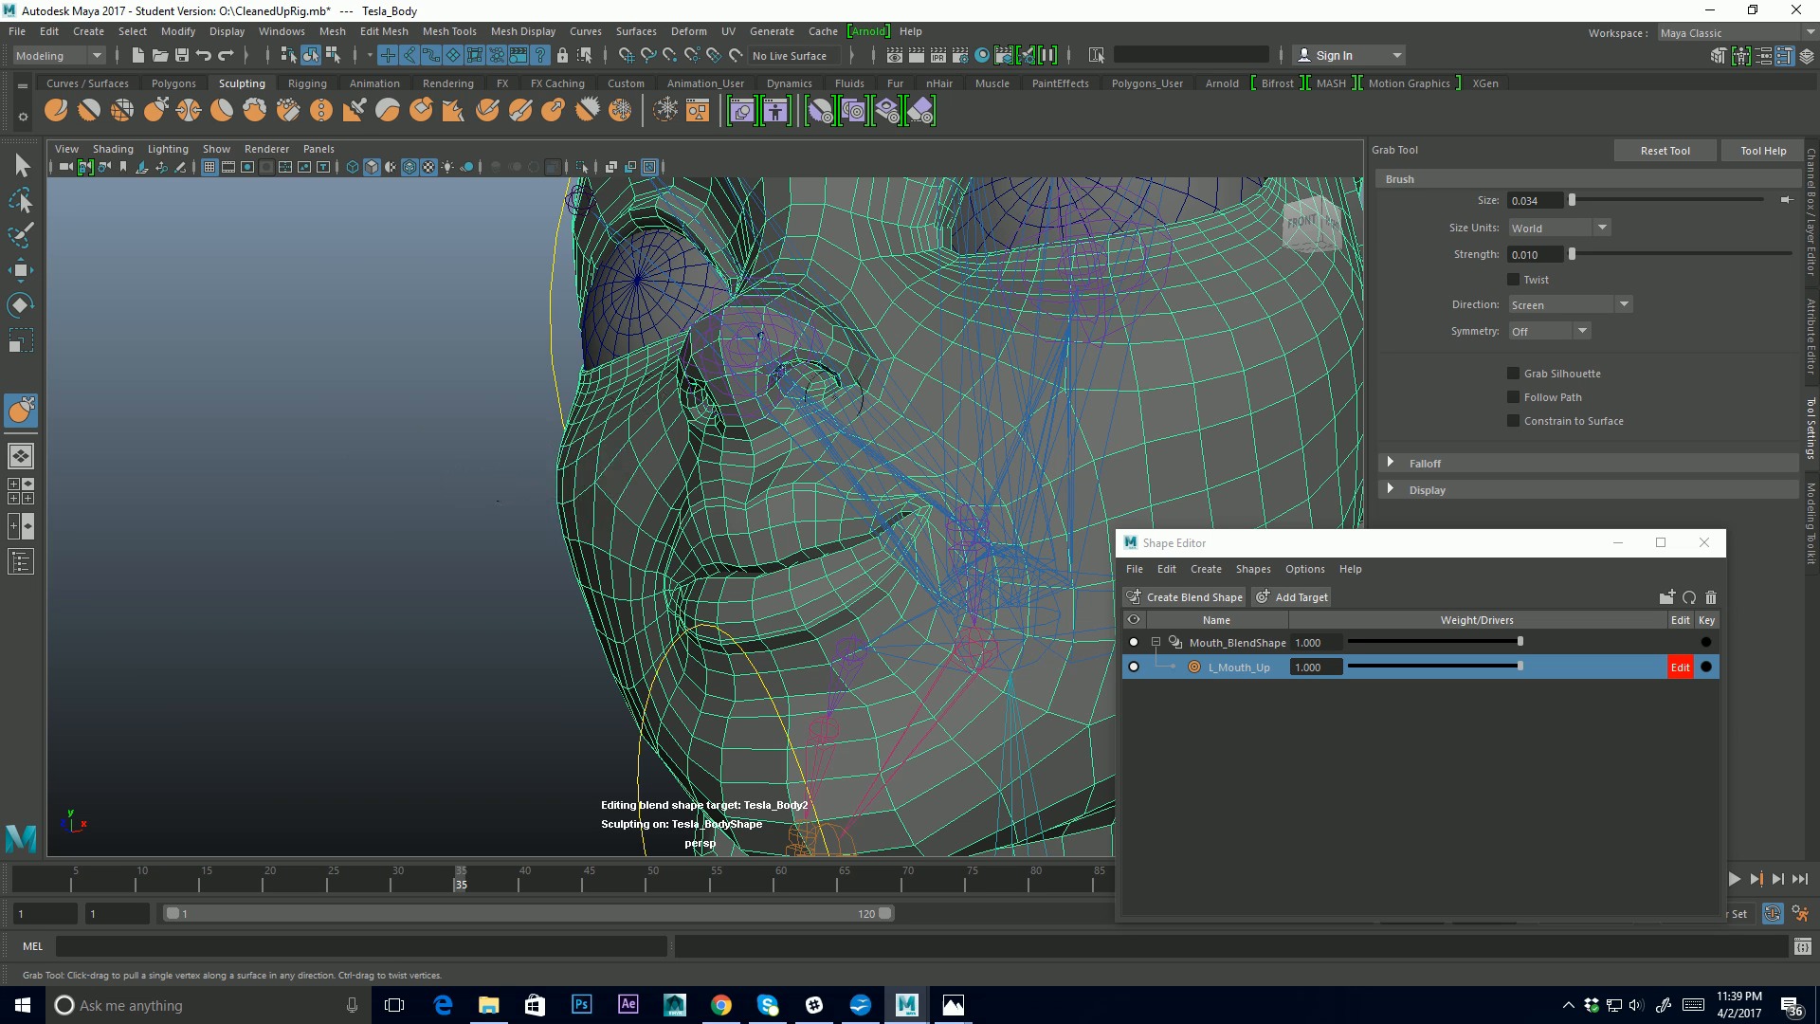
Examine the raised left mouth corner from the front, three-quarter and side views
alt+drag(759, 335, 1003, 374)
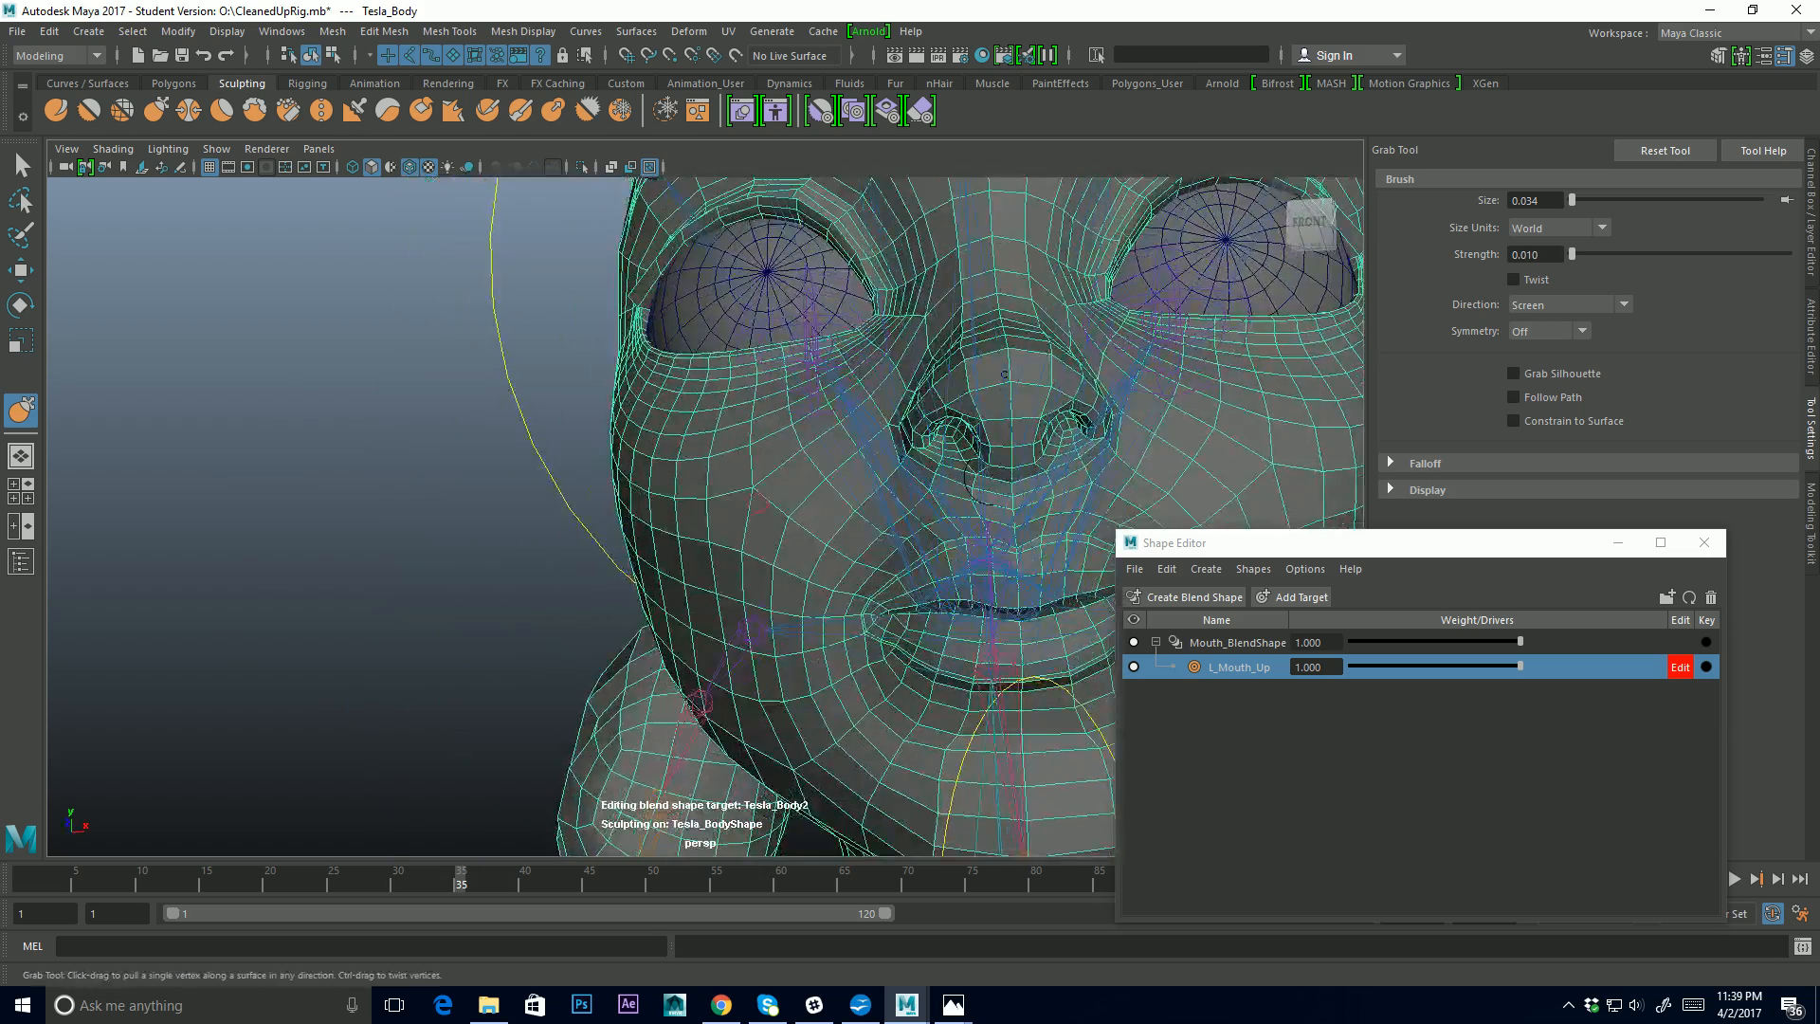
alt+drag(985, 481, 702, 474)
alt+drag(607, 557, 713, 530)
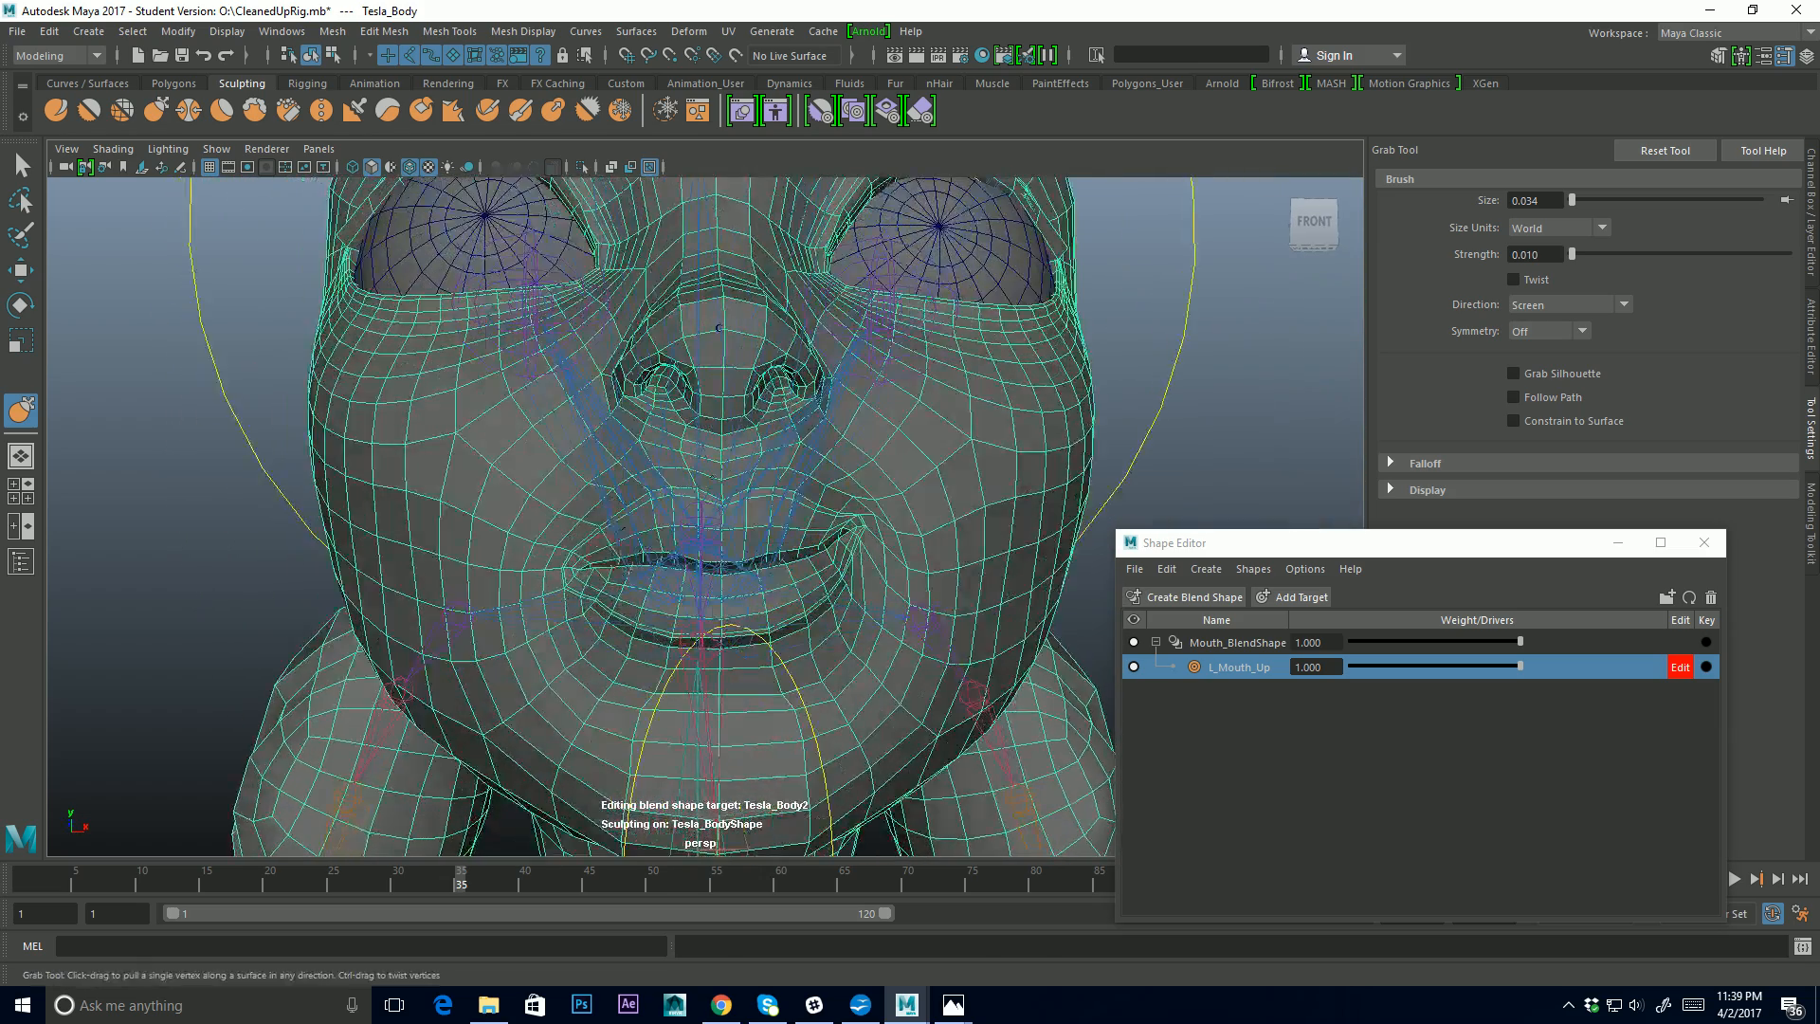
alt+middle_drag(898, 515, 808, 503)
alt+drag(764, 504, 644, 417)
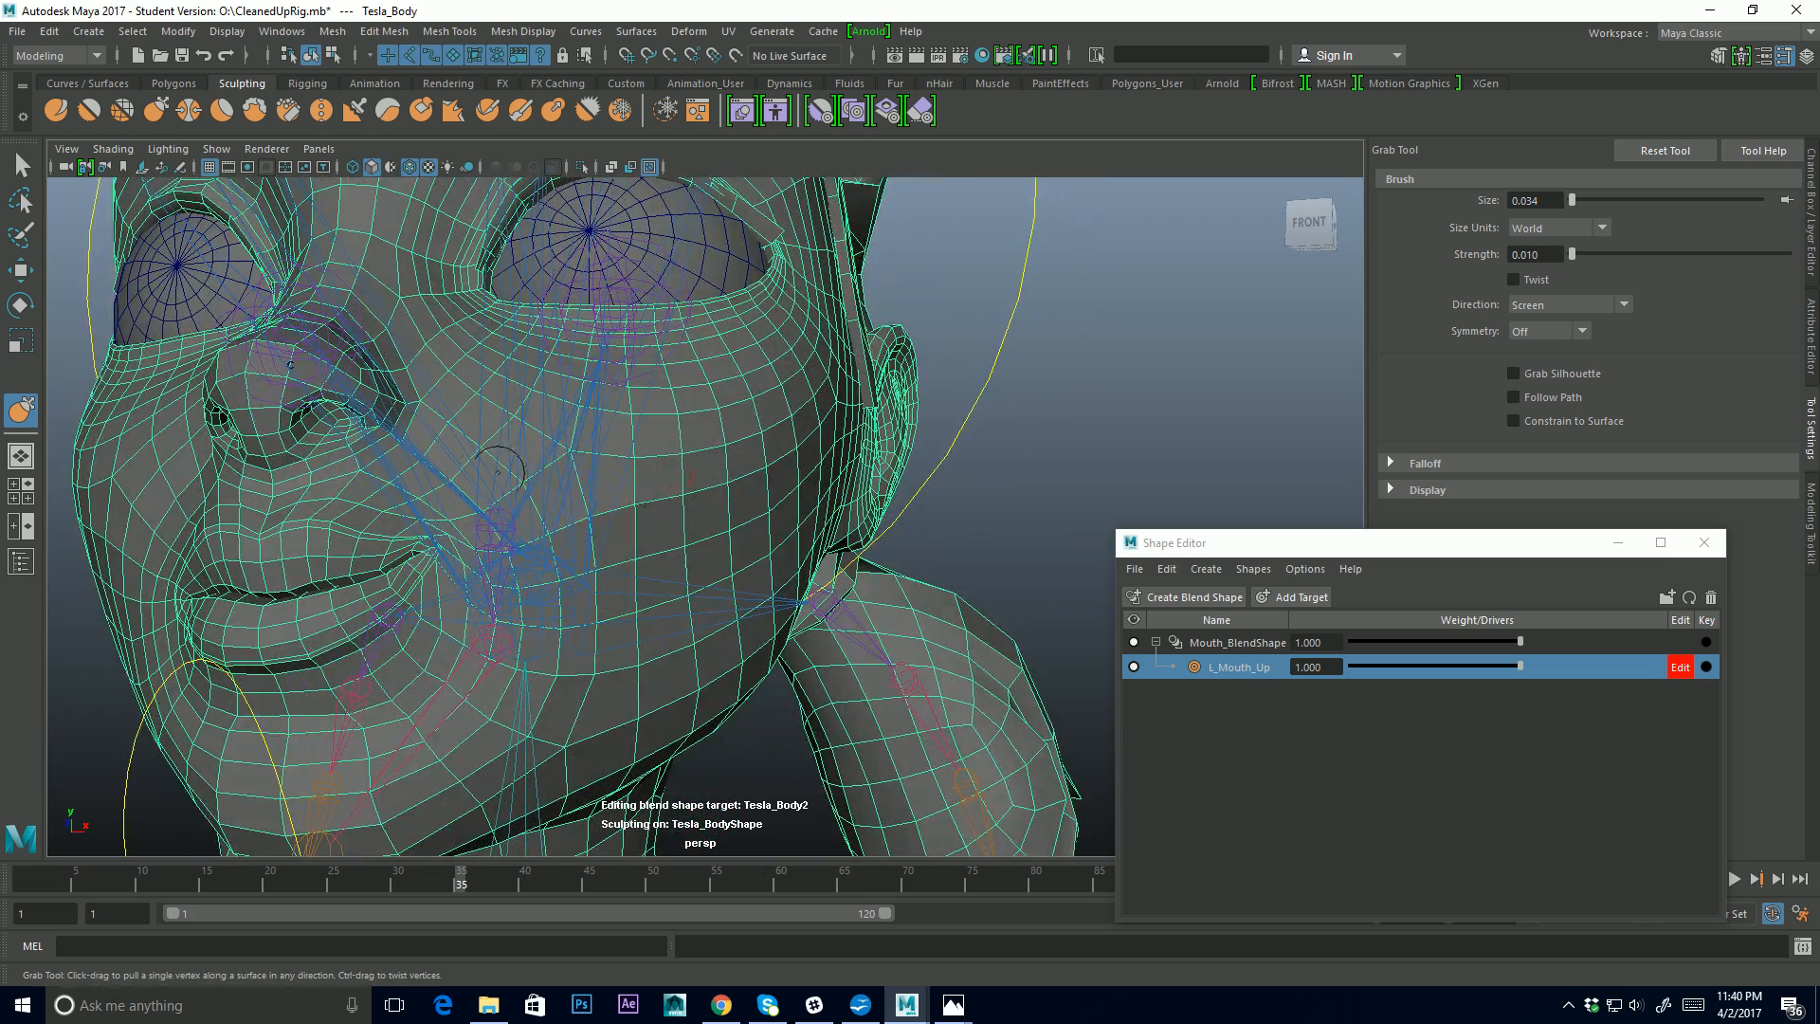
alt+middle_drag(474, 488, 660, 485)
alt+drag(660, 485, 339, 557)
alt+middle_drag(338, 557, 330, 546)
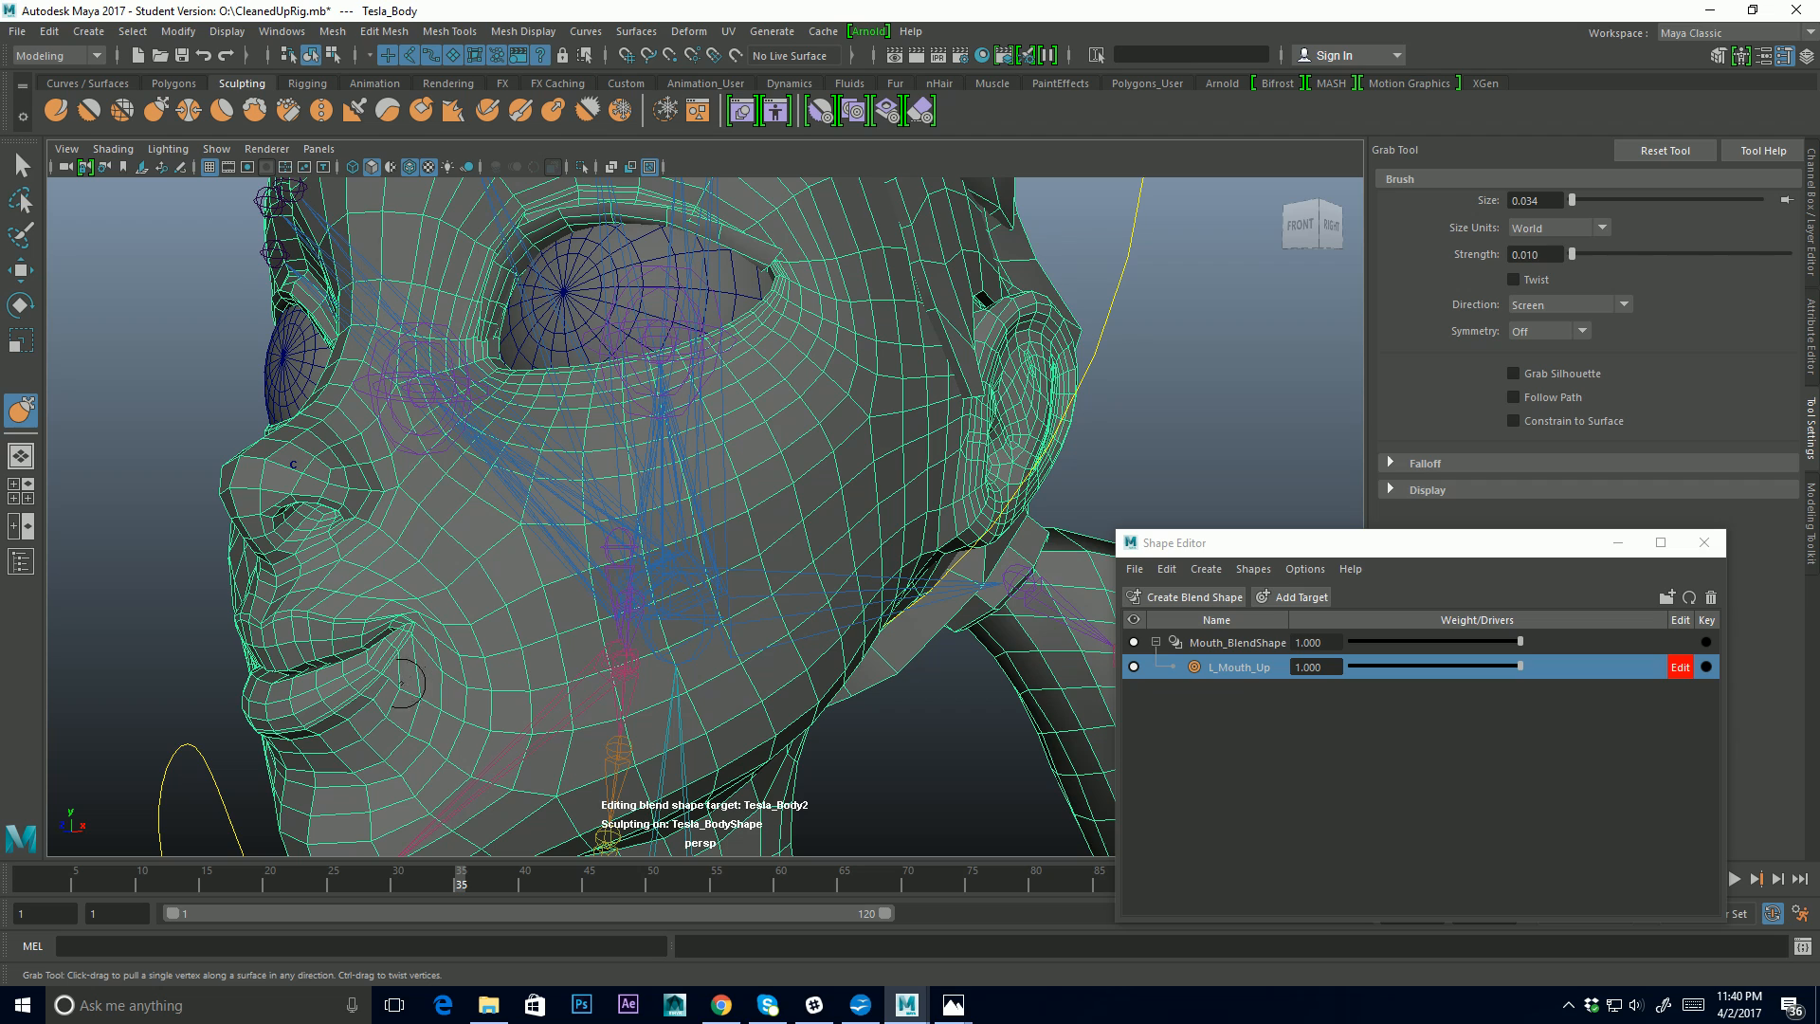
alt+drag(487, 633, 597, 621)
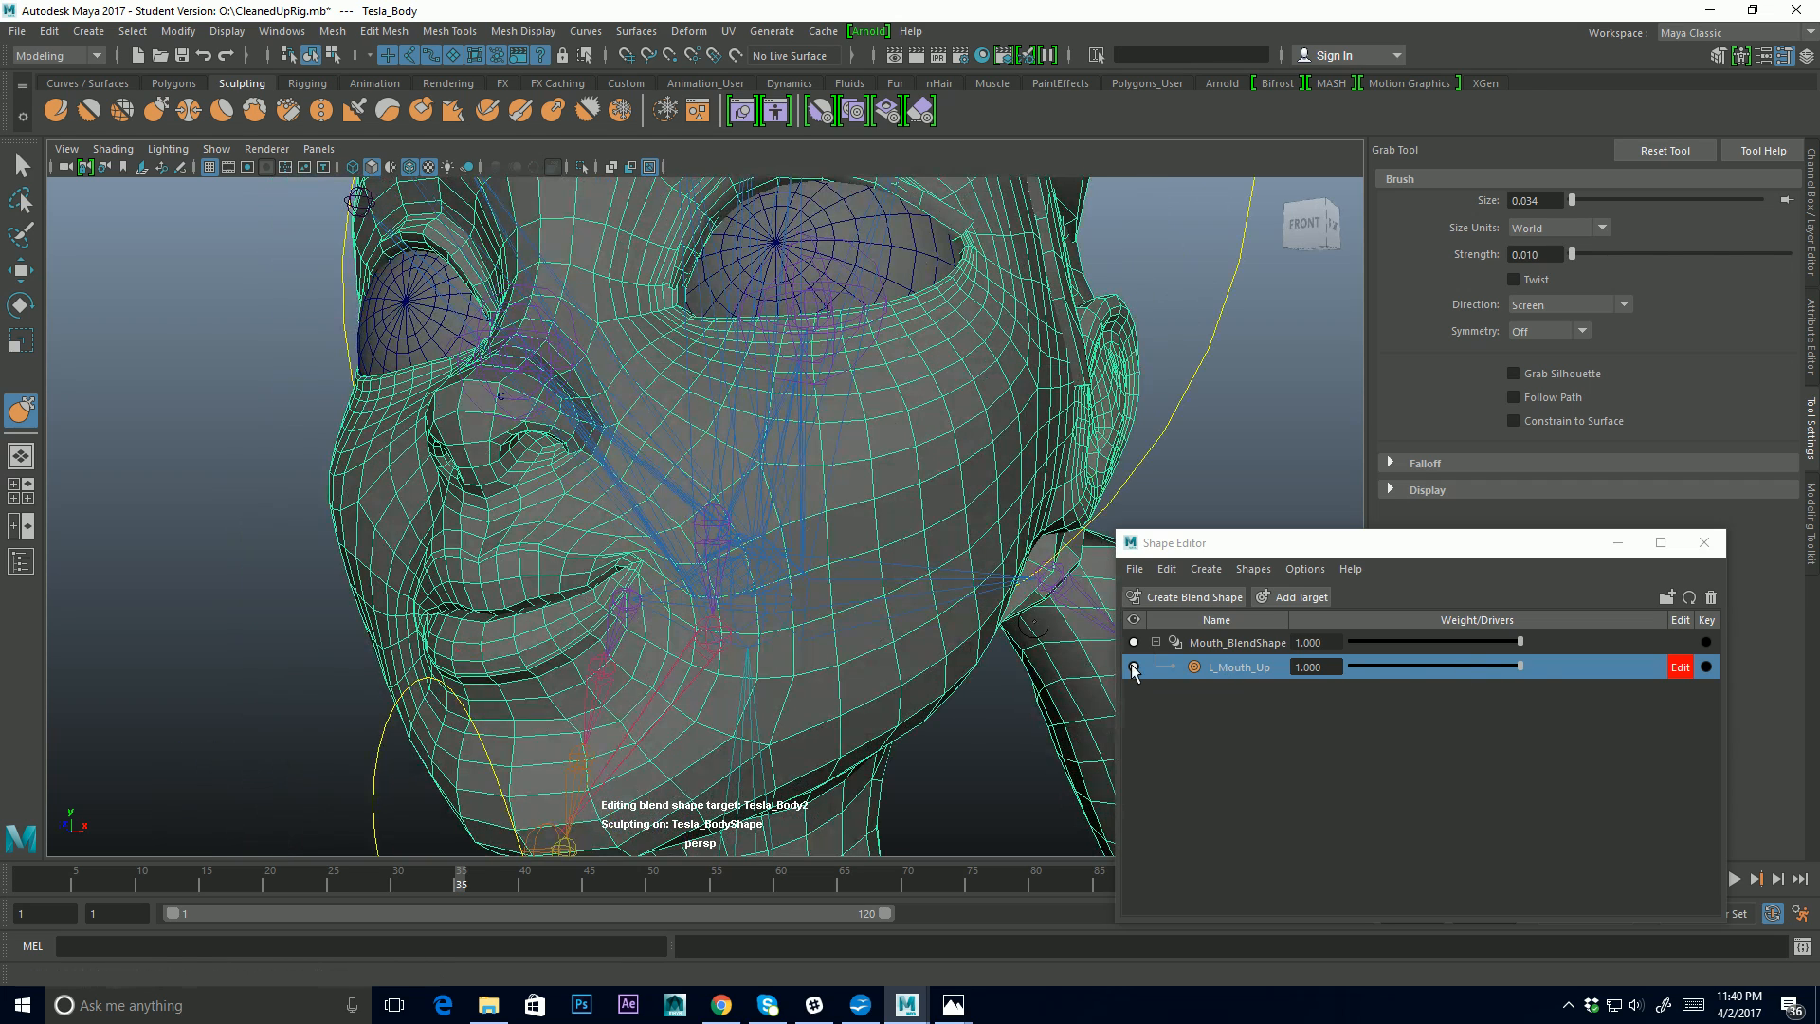
Test the L_Mouth_Up target by varying its weight, ending at 1.000
drag(1517, 670, 1590, 701)
click(599, 505)
click(1519, 669)
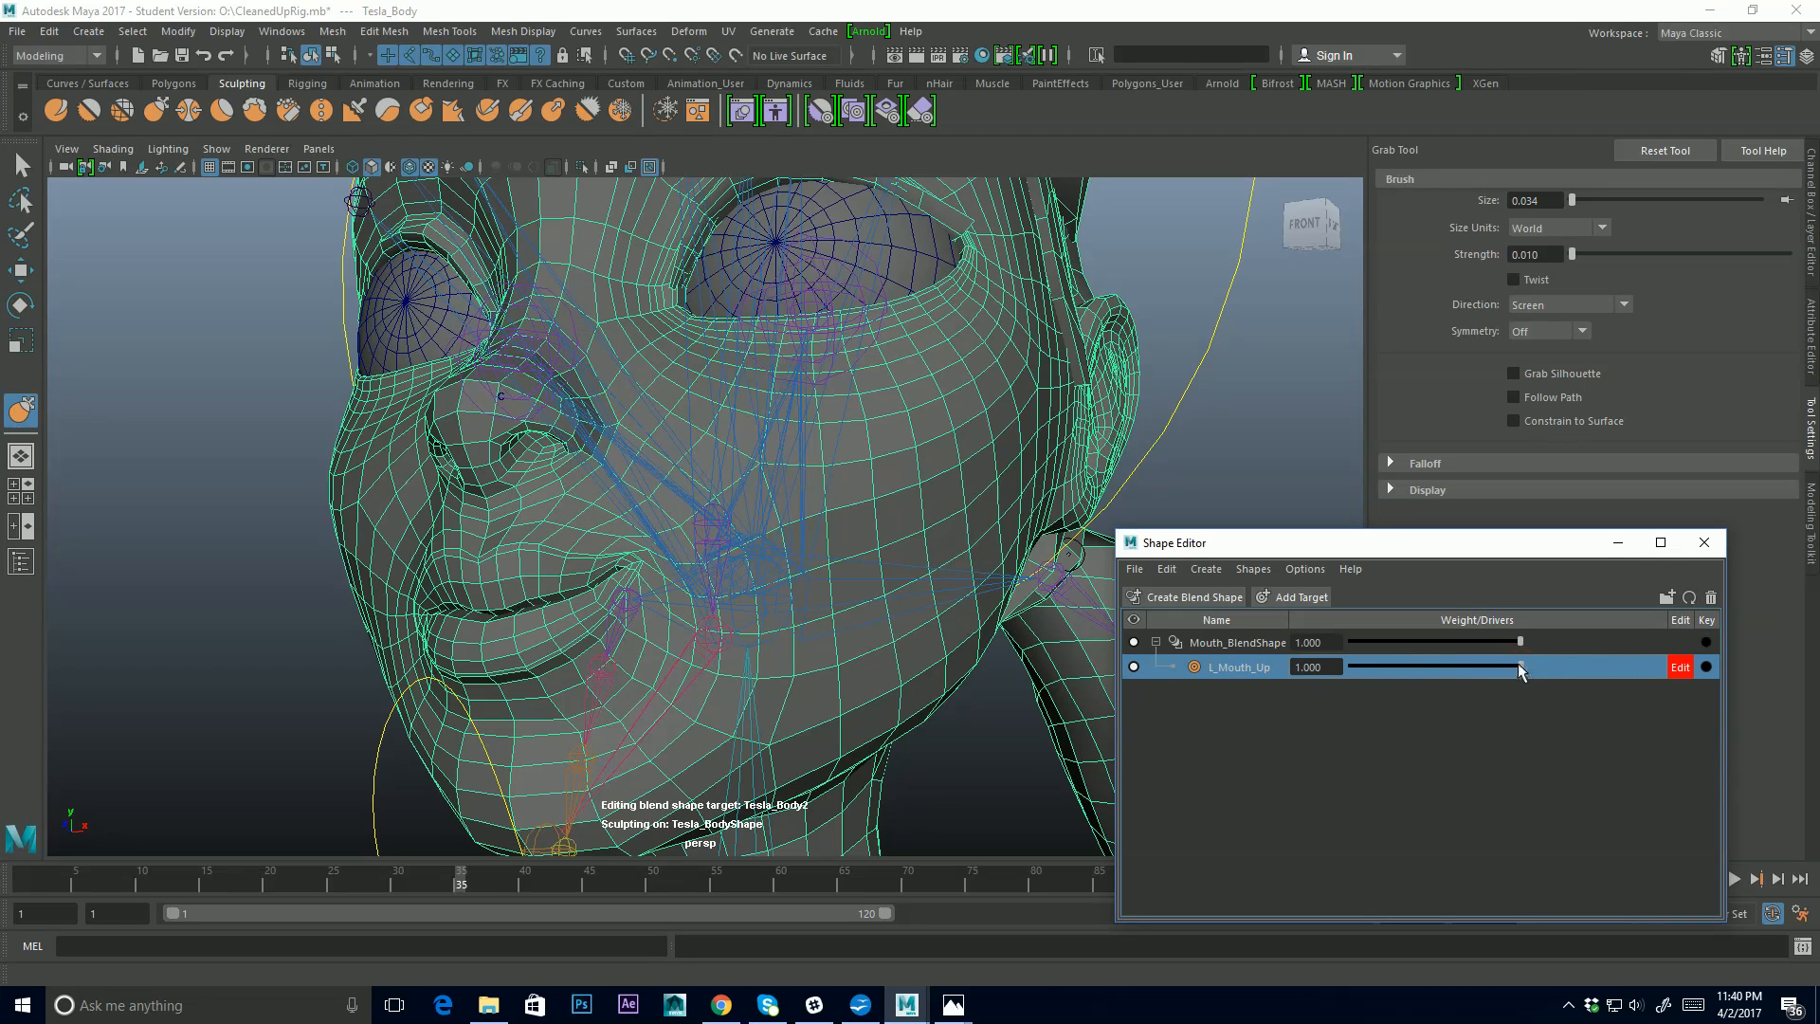
mouse_move(1519, 669)
mouse_down()
mouse_move(1251, 699)
mouse_move(1619, 654)
mouse_move(1178, 711)
mouse_move(1637, 670)
mouse_move(1281, 681)
mouse_move(1550, 668)
mouse_up()
Duplicate the L_Mouth_Up target and set the original target's weight to 0
click(1257, 571)
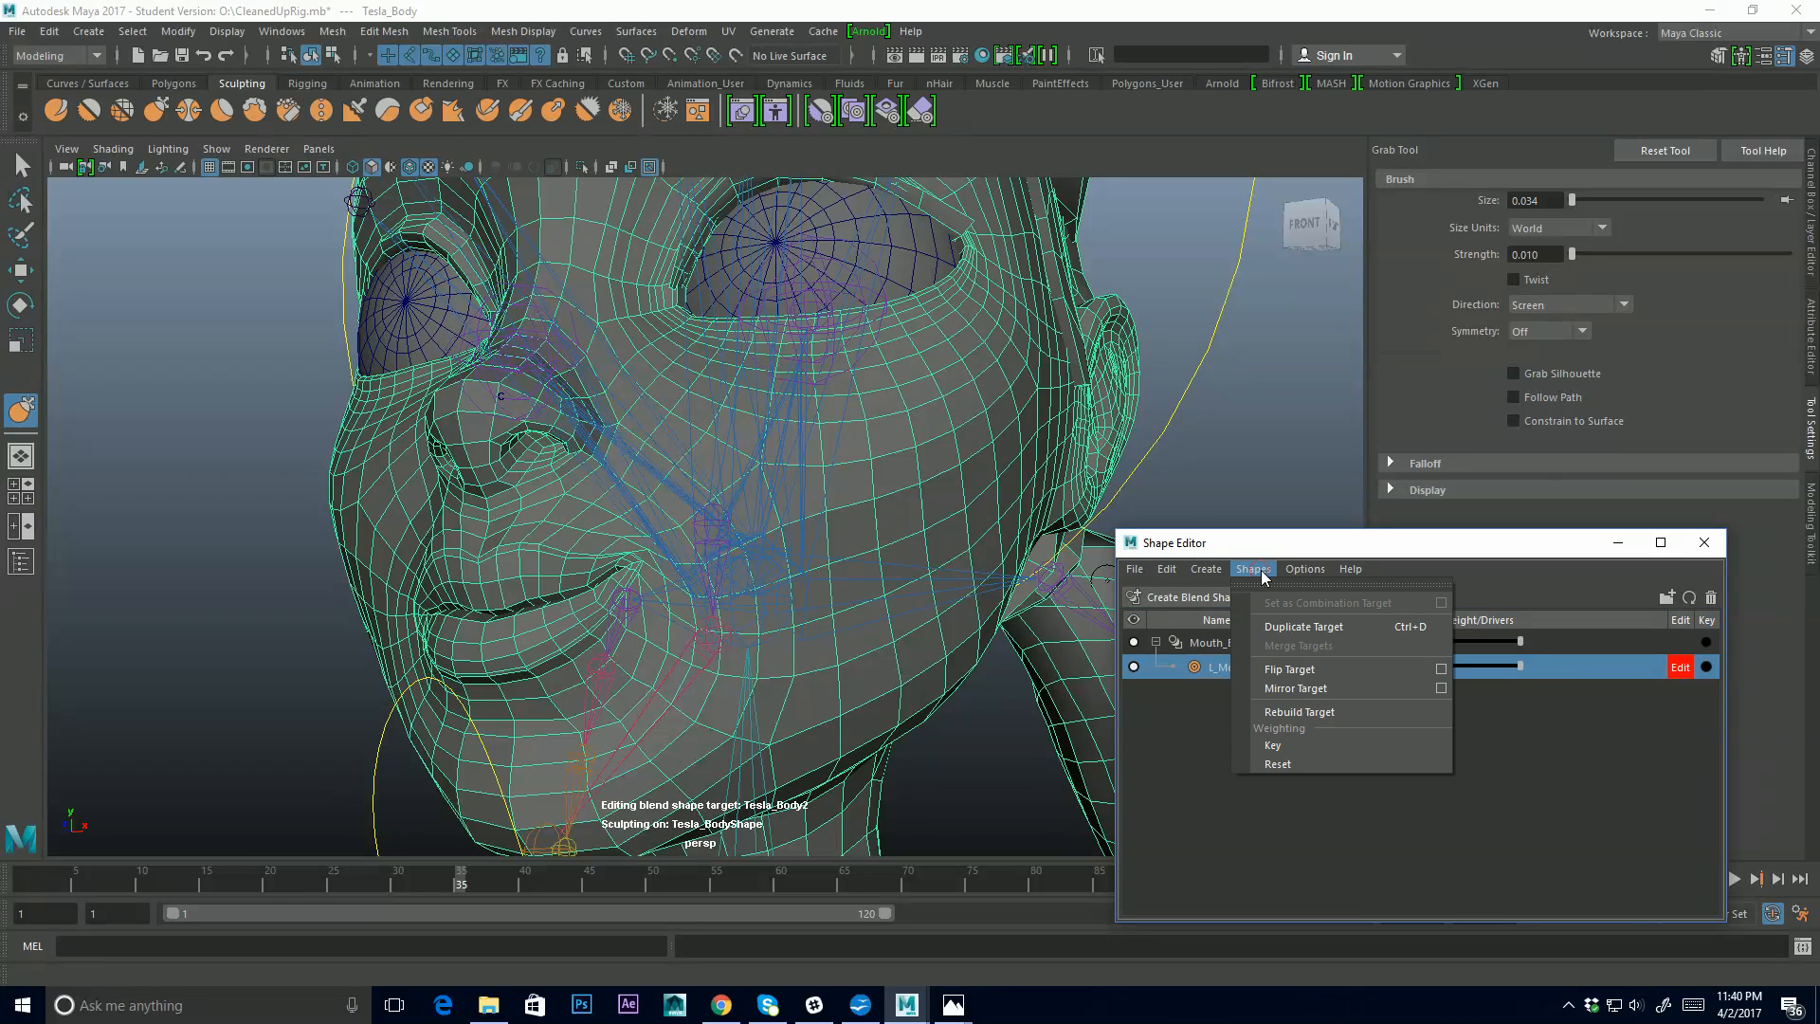
click(1300, 628)
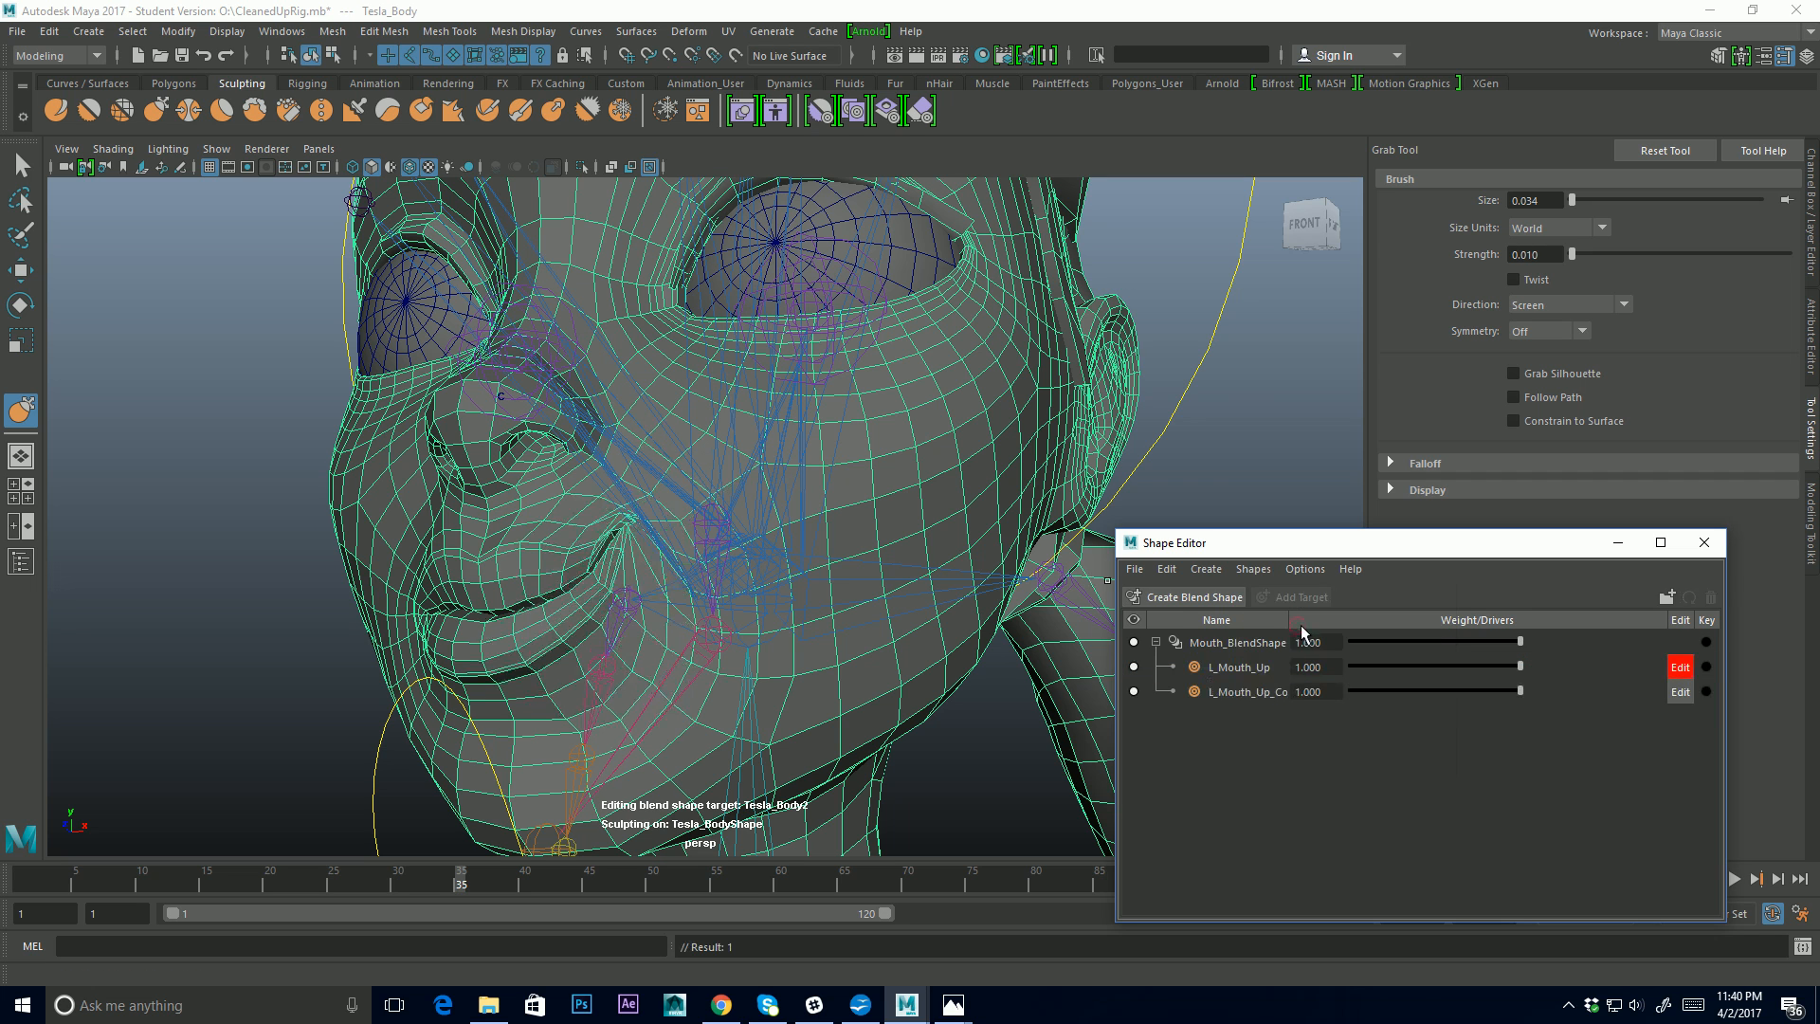
click(1521, 668)
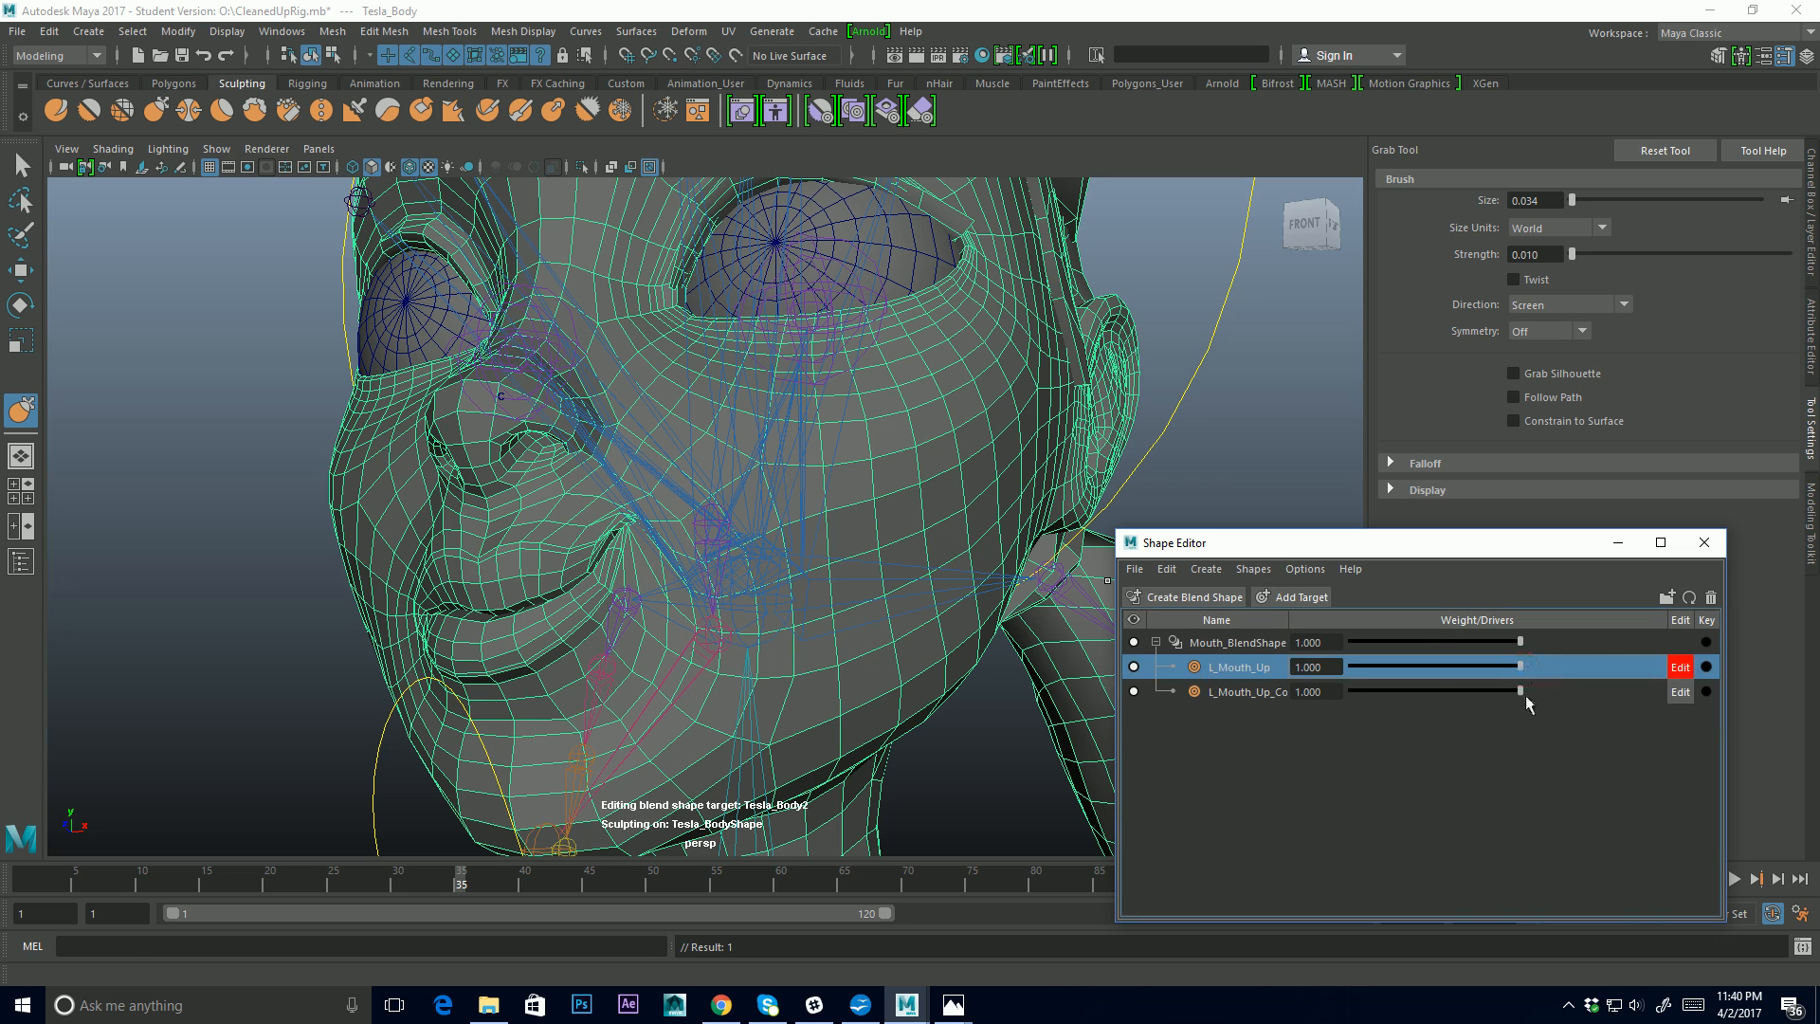
drag(1521, 691, 1715, 666)
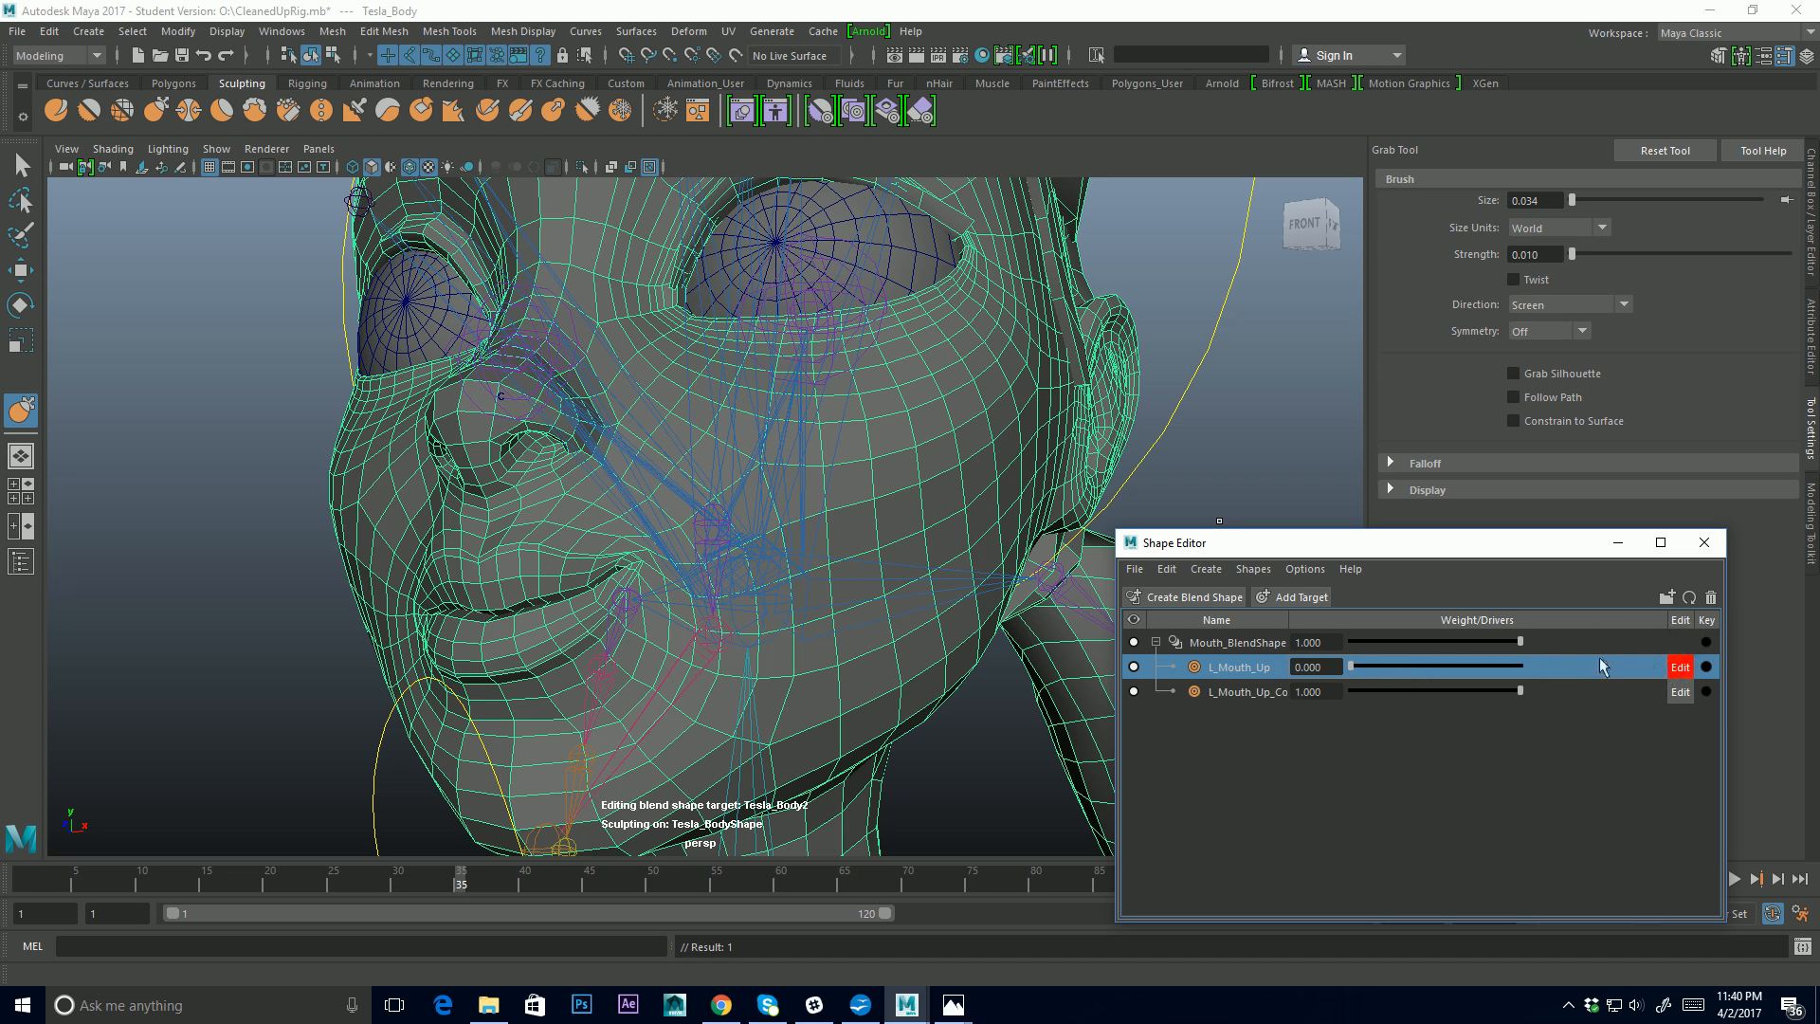
Enable editing on the duplicated L_Mouth_Up target, flip it to the opposite side of the face, and check it from the front
click(1679, 692)
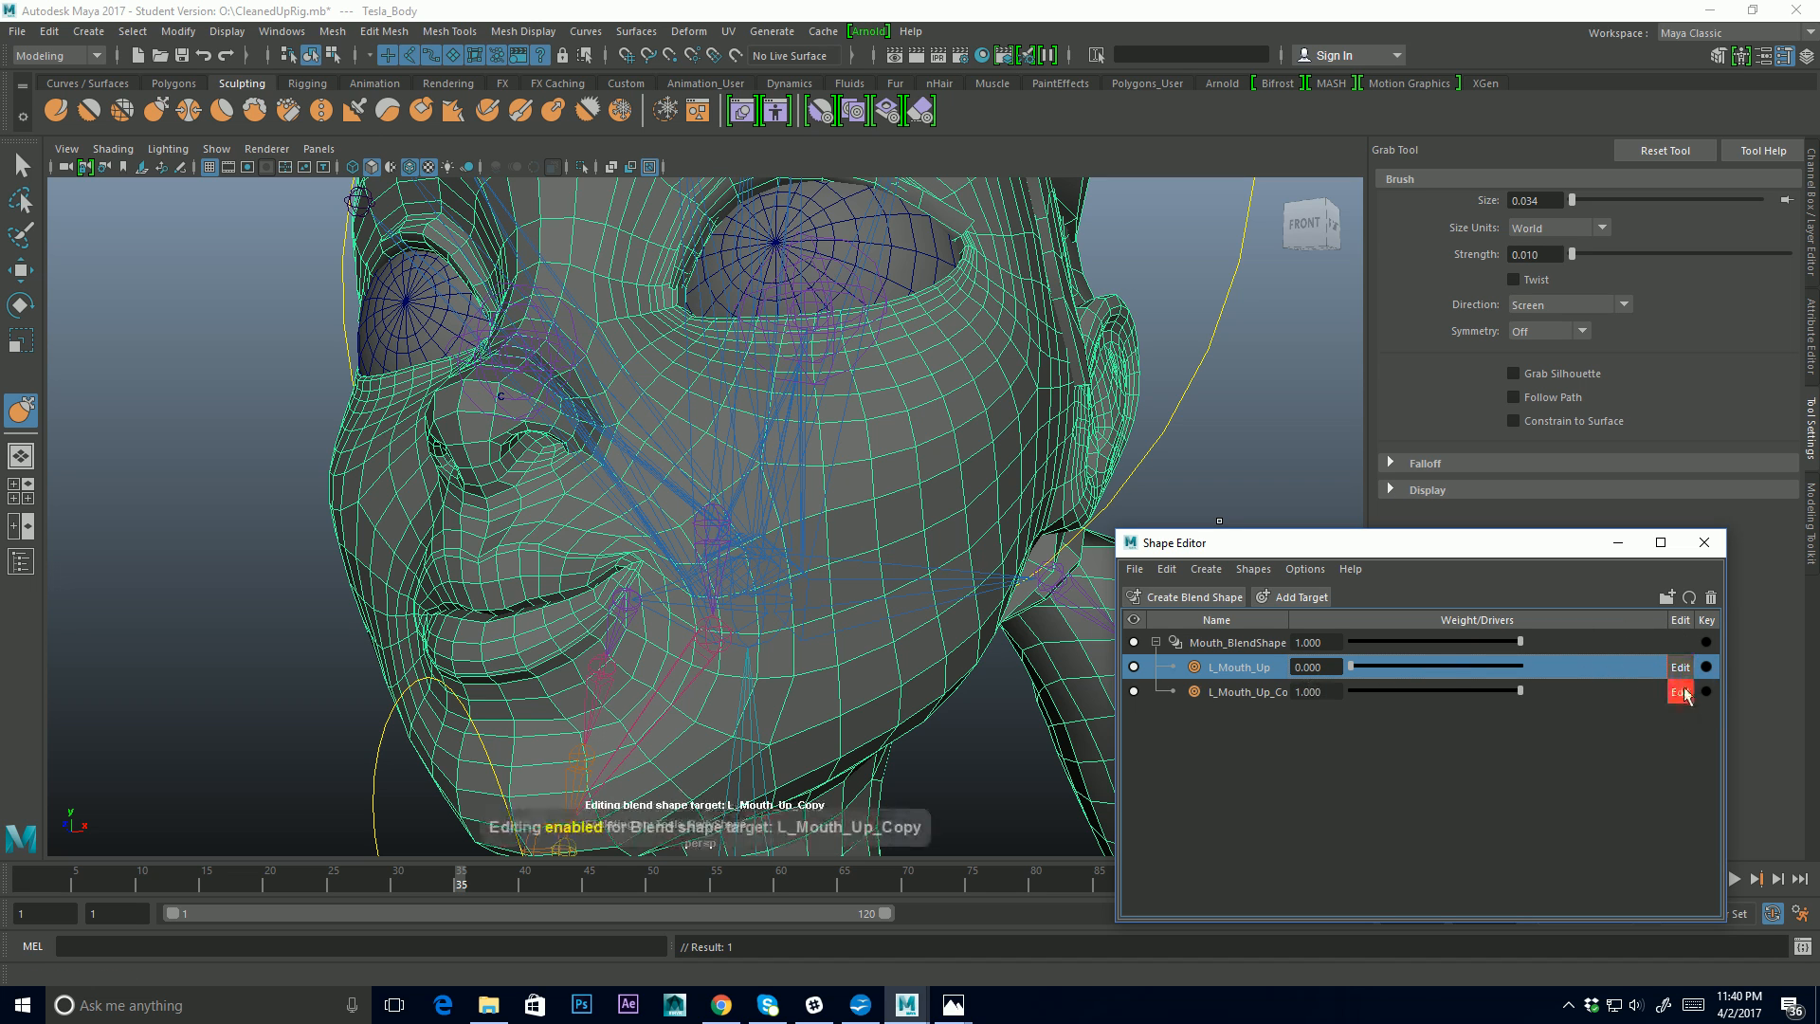
click(1266, 695)
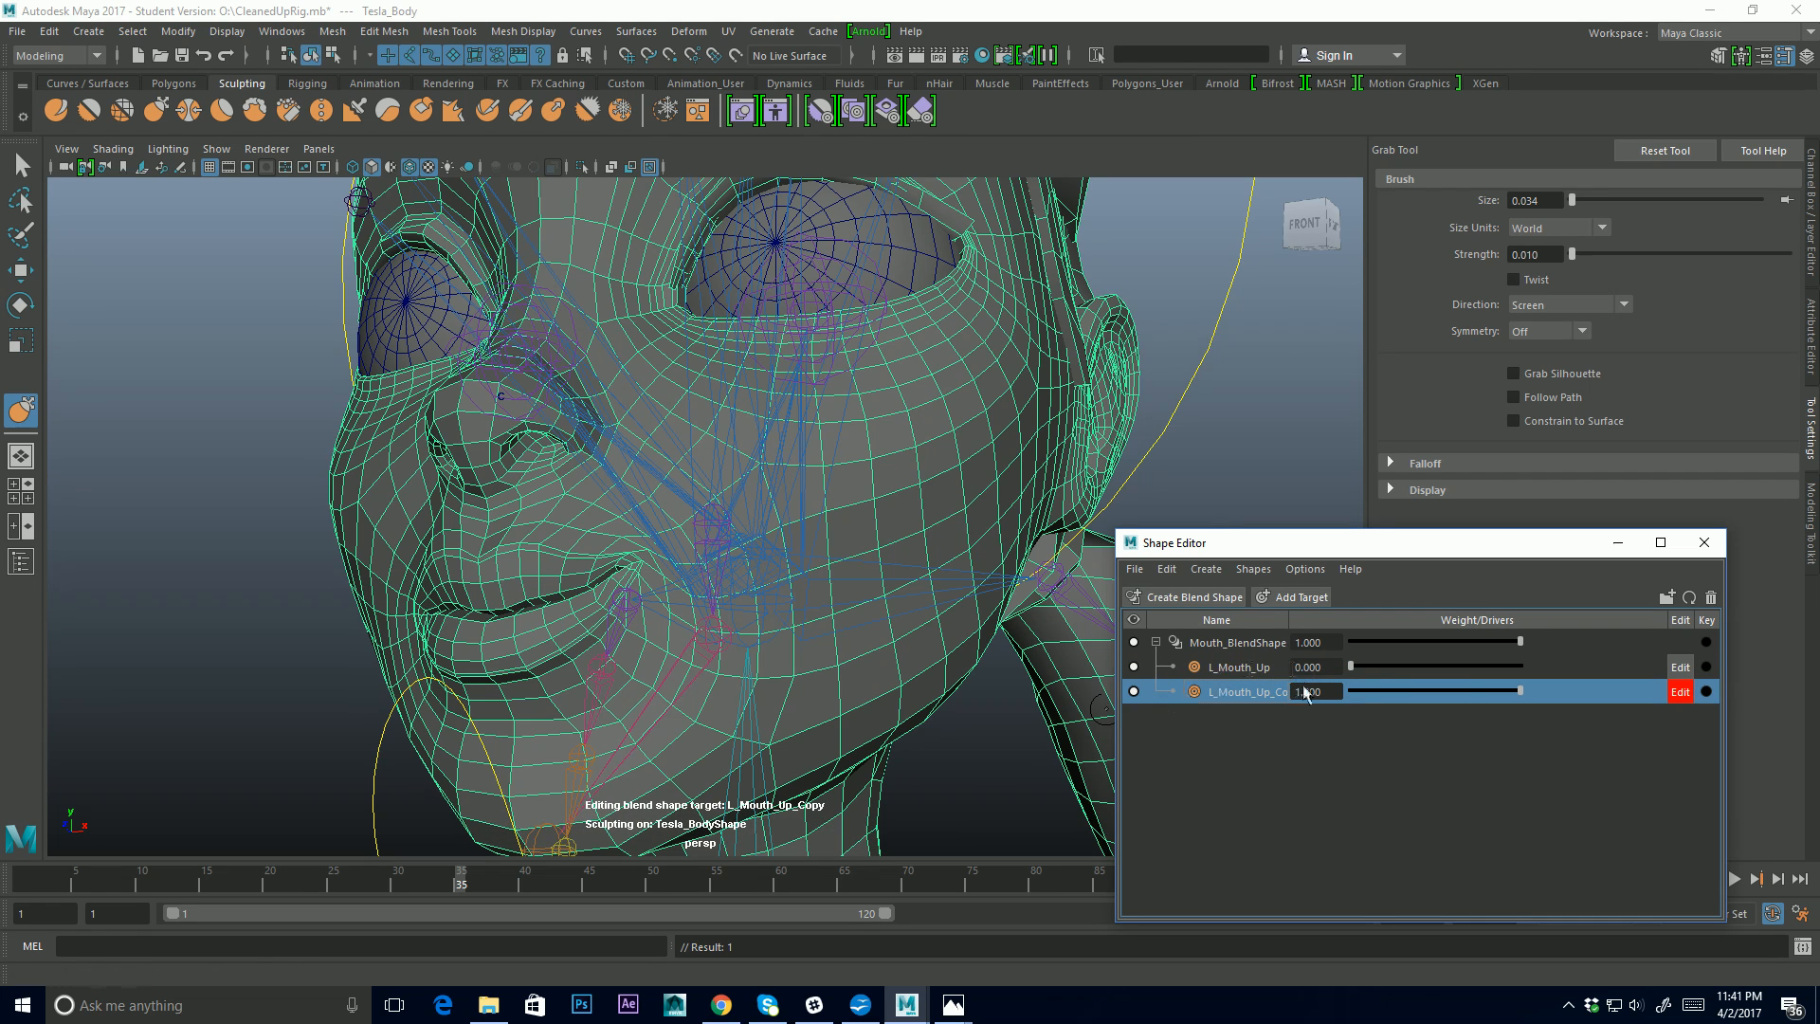
click(1255, 571)
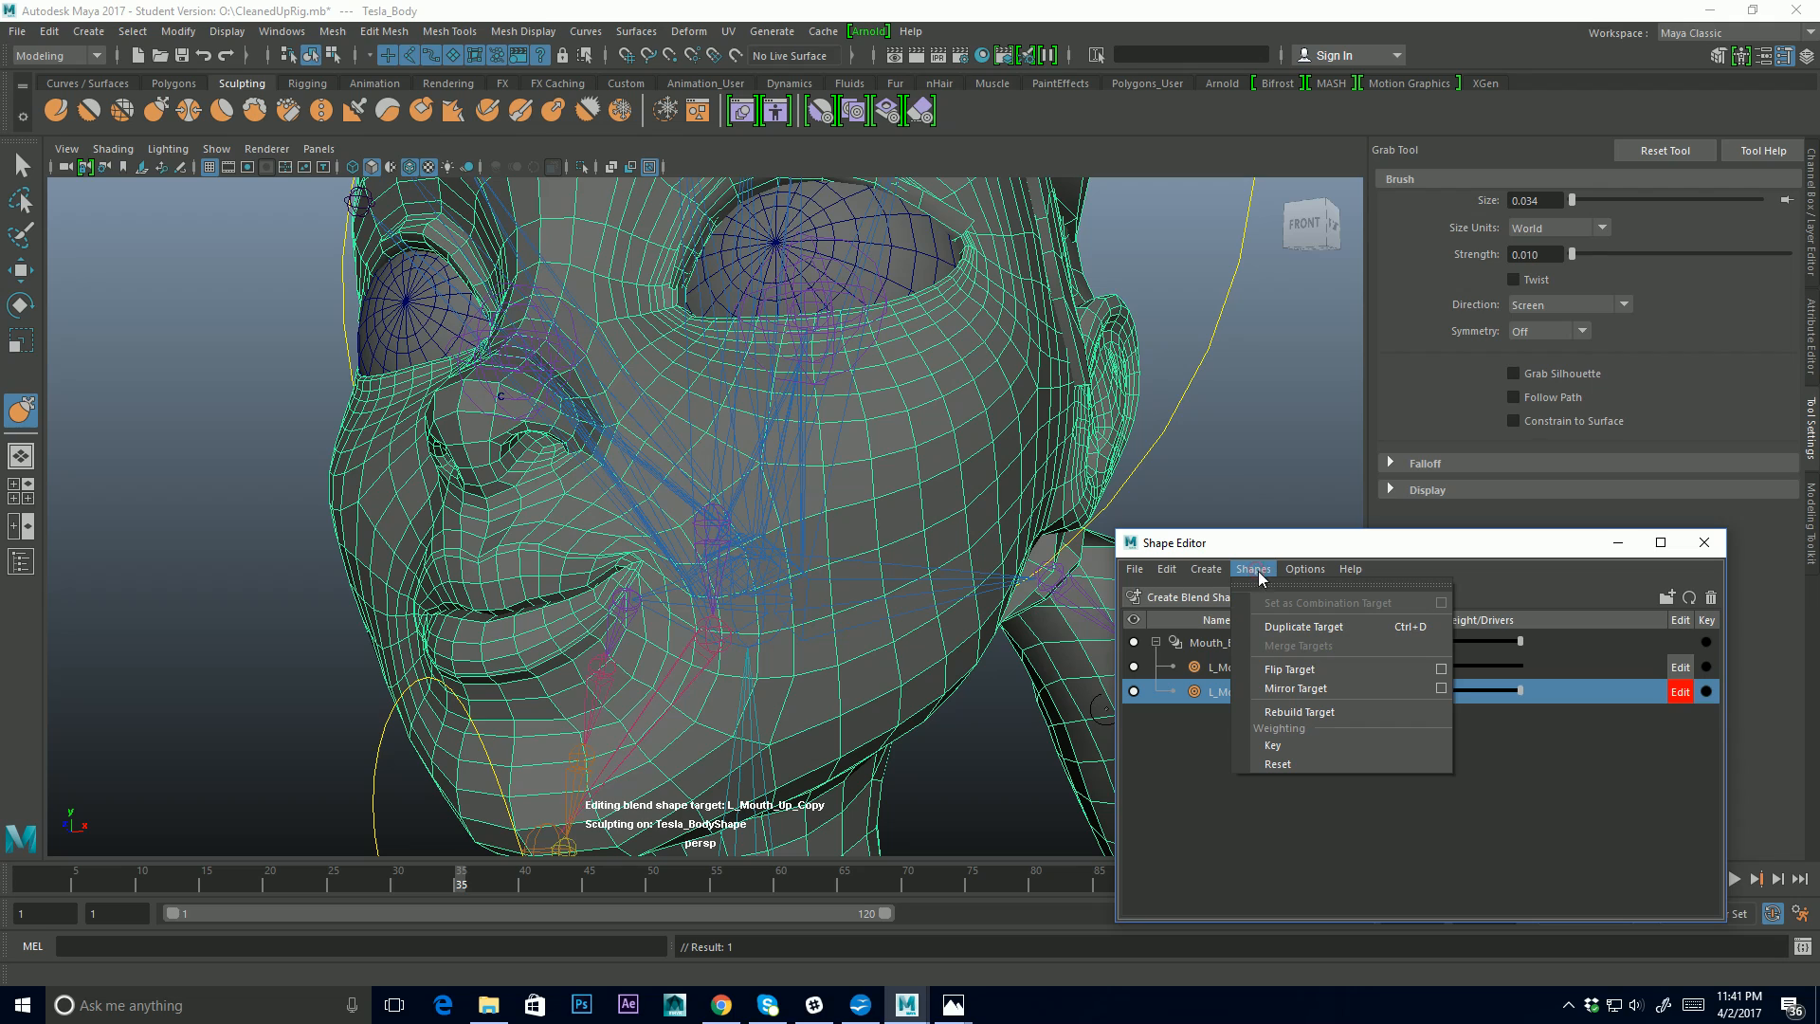
click(1289, 669)
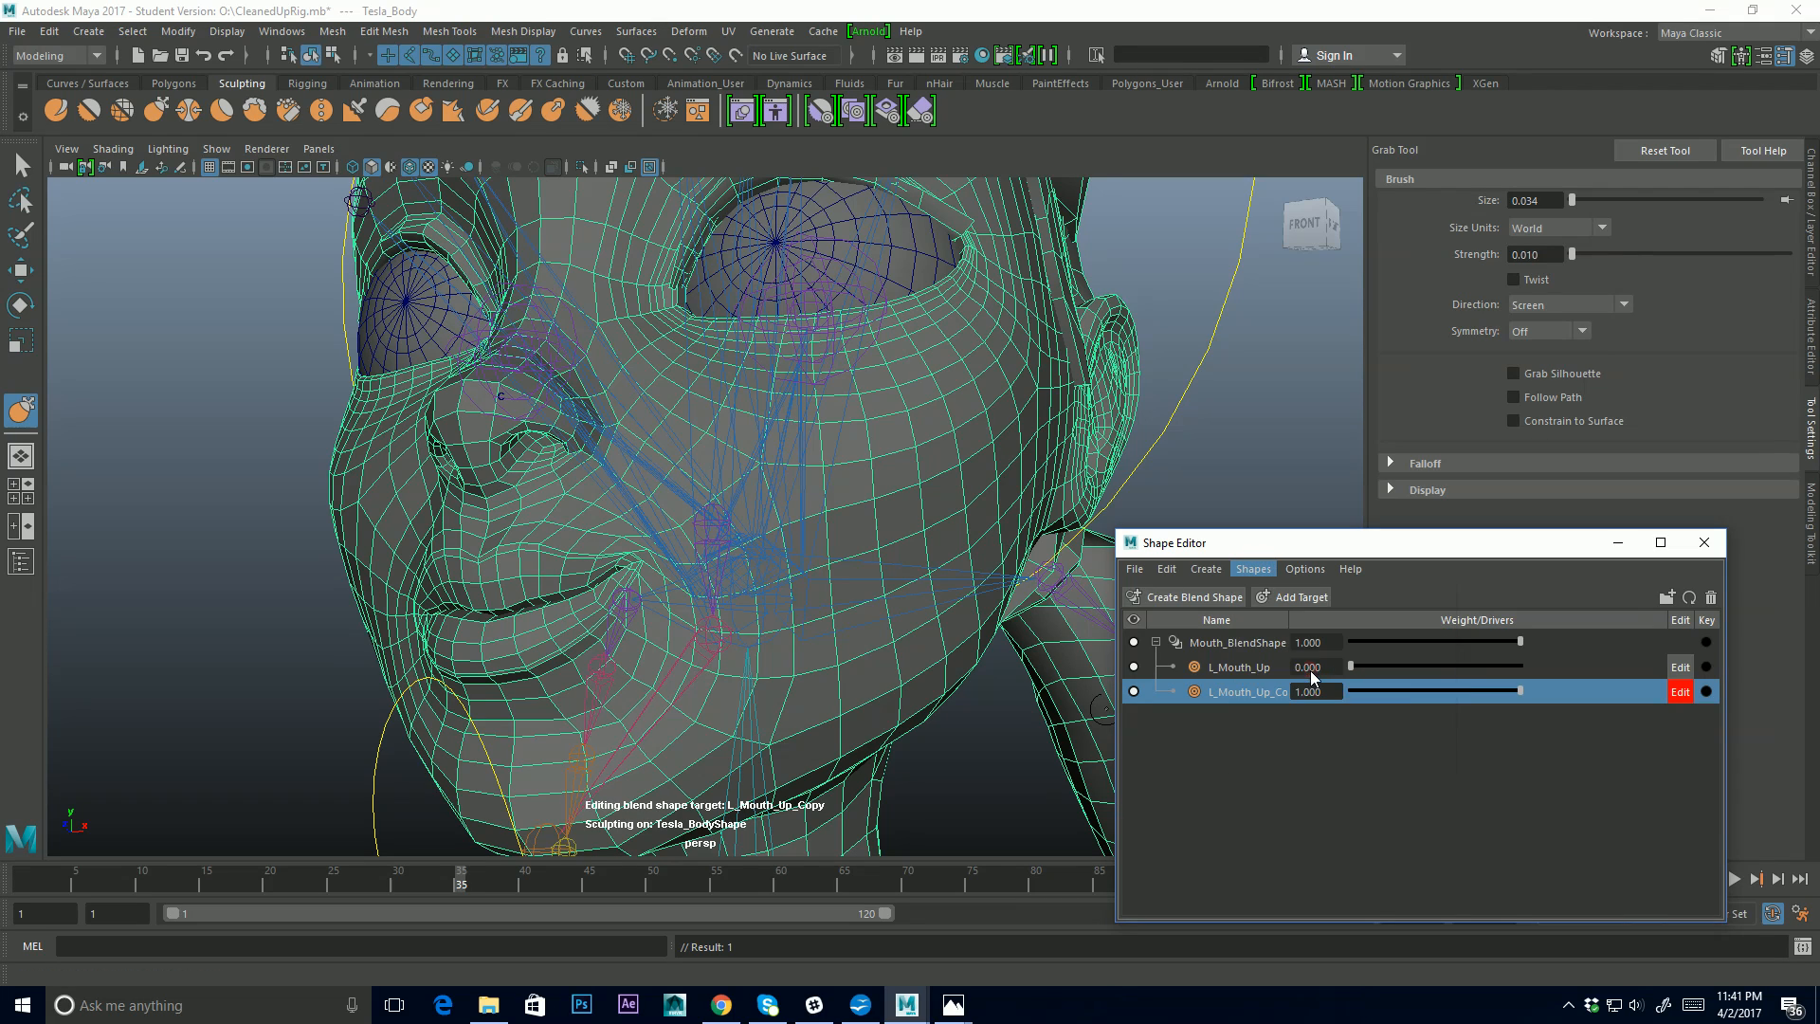
mouse_move(569, 659)
alt+mouse_down()
mouse_move(717, 658)
mouse_move(574, 659)
alt+mouse_up()
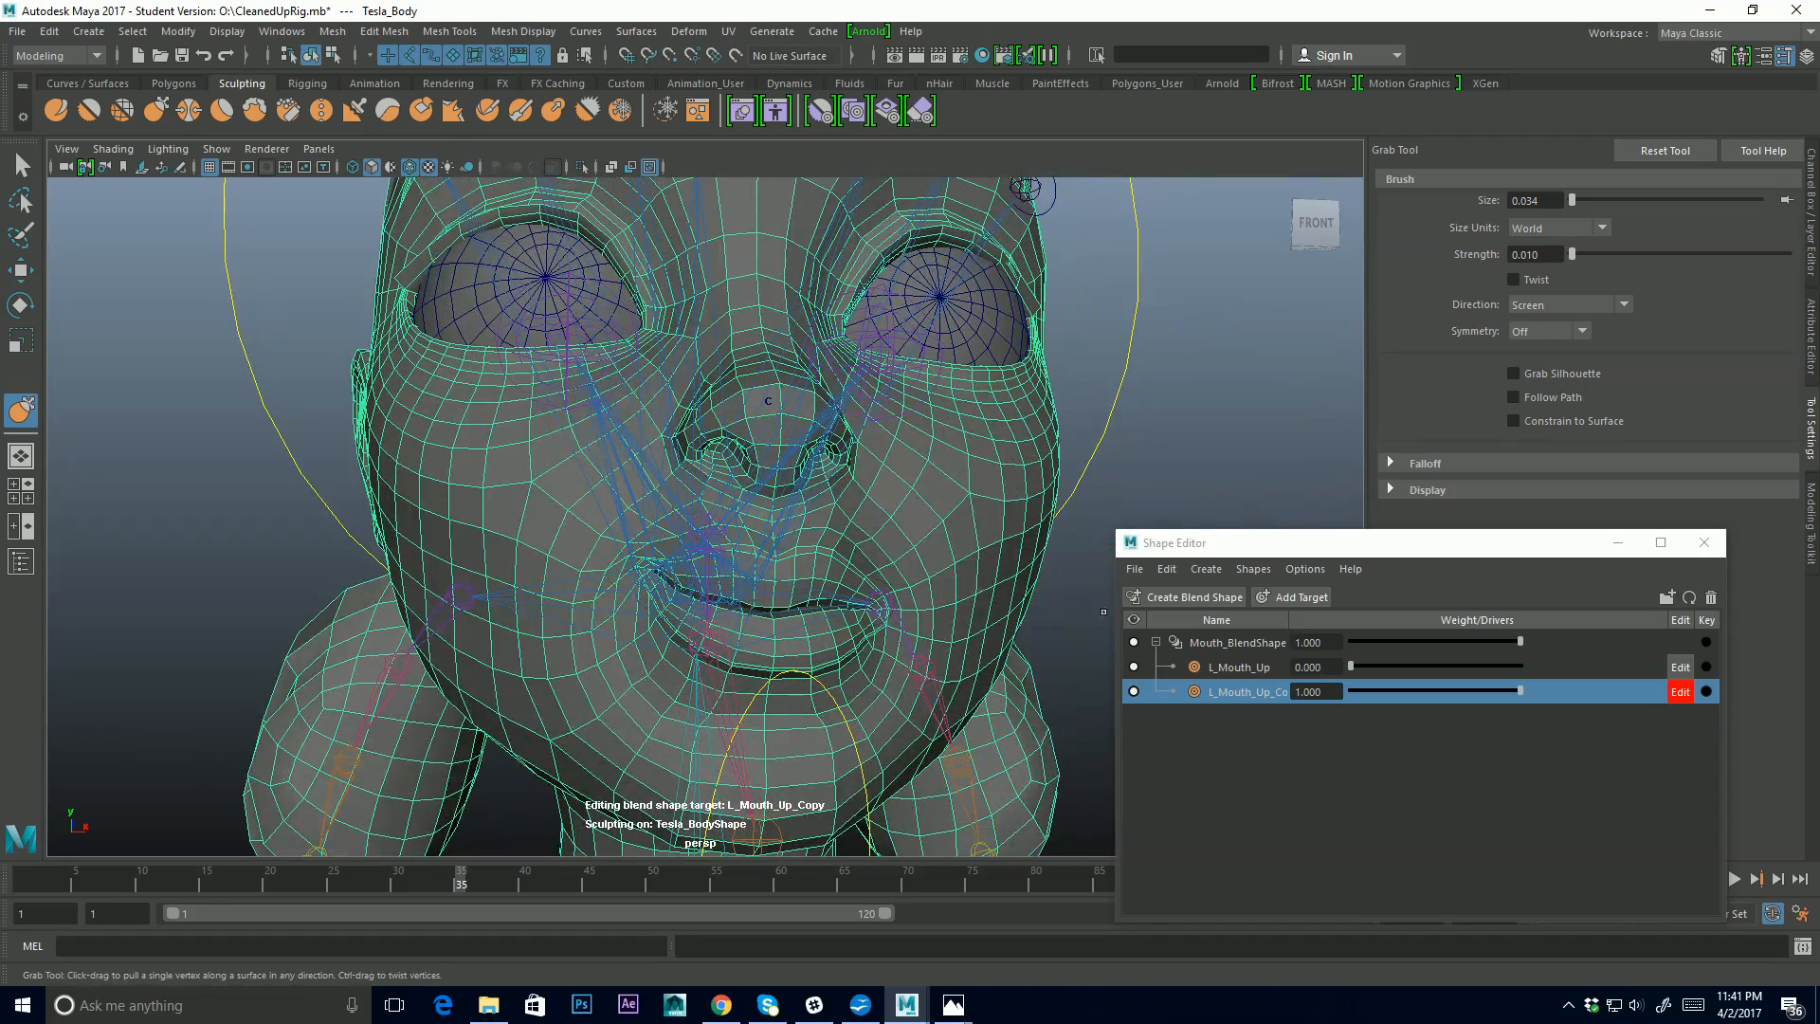
mouse_move(863, 594)
alt+mouse_down()
mouse_move(816, 593)
mouse_move(832, 593)
alt+mouse_up()
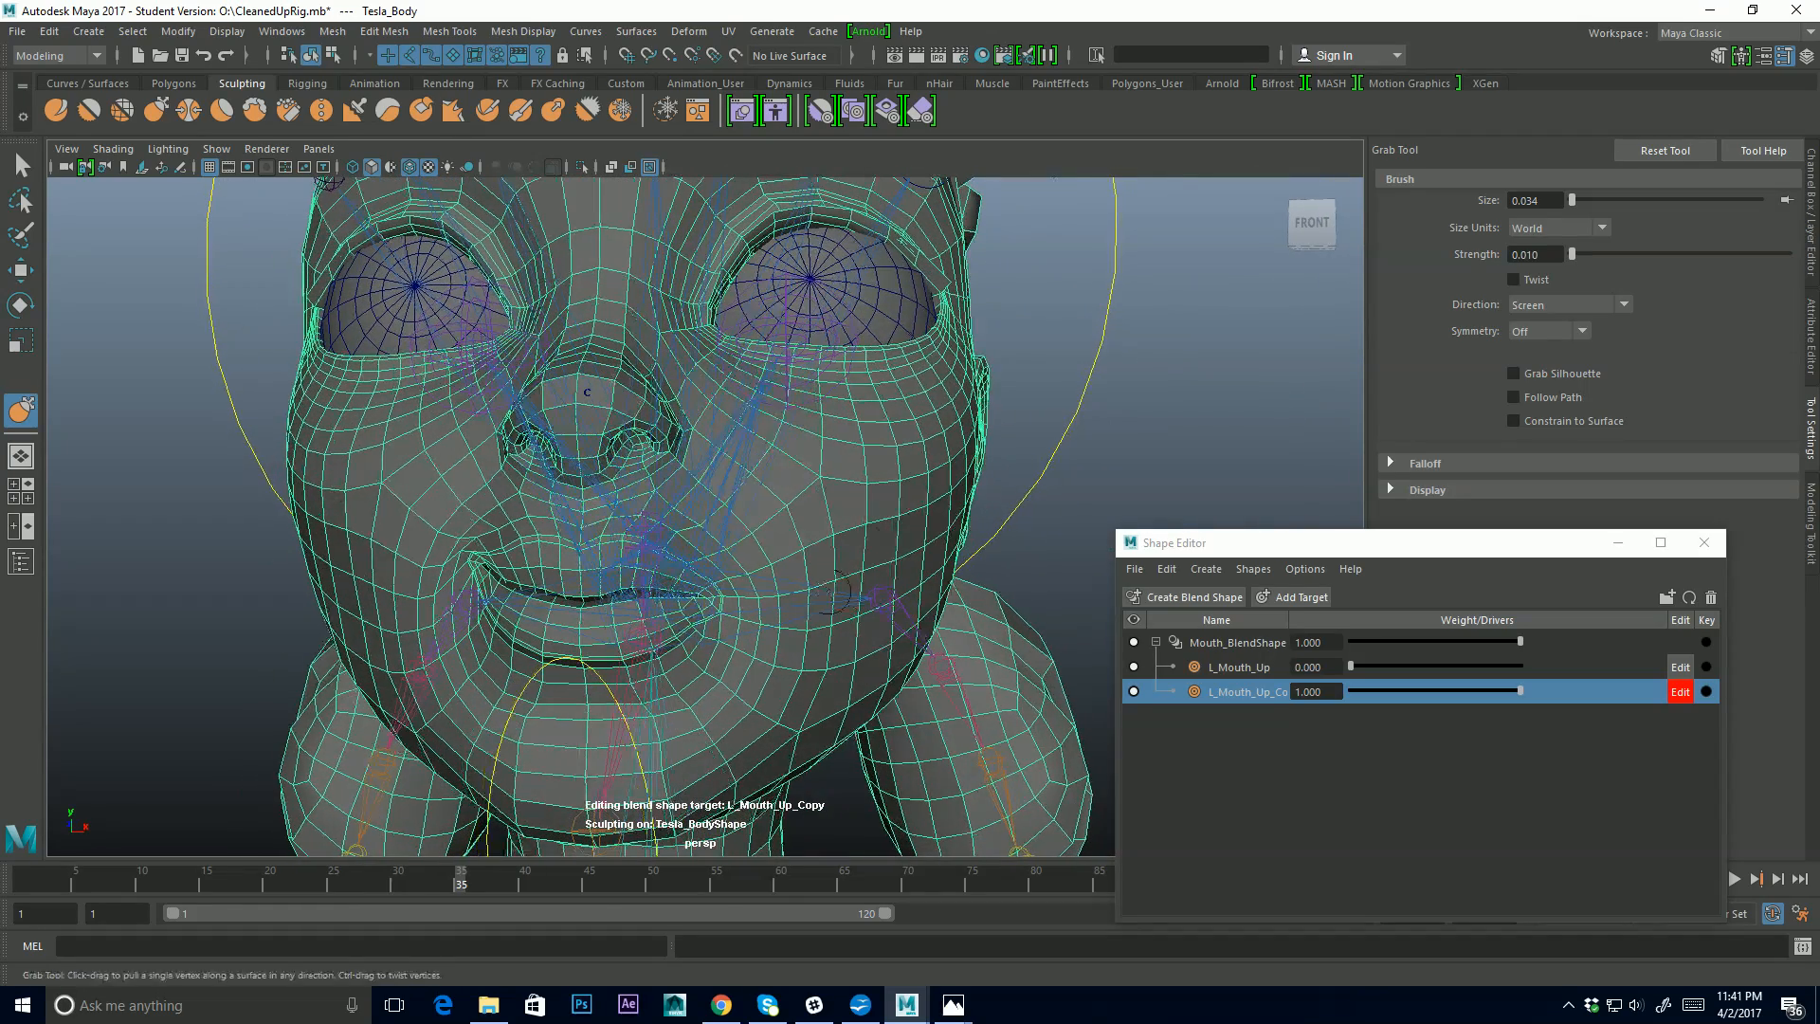
alt+drag(460, 581, 544, 581)
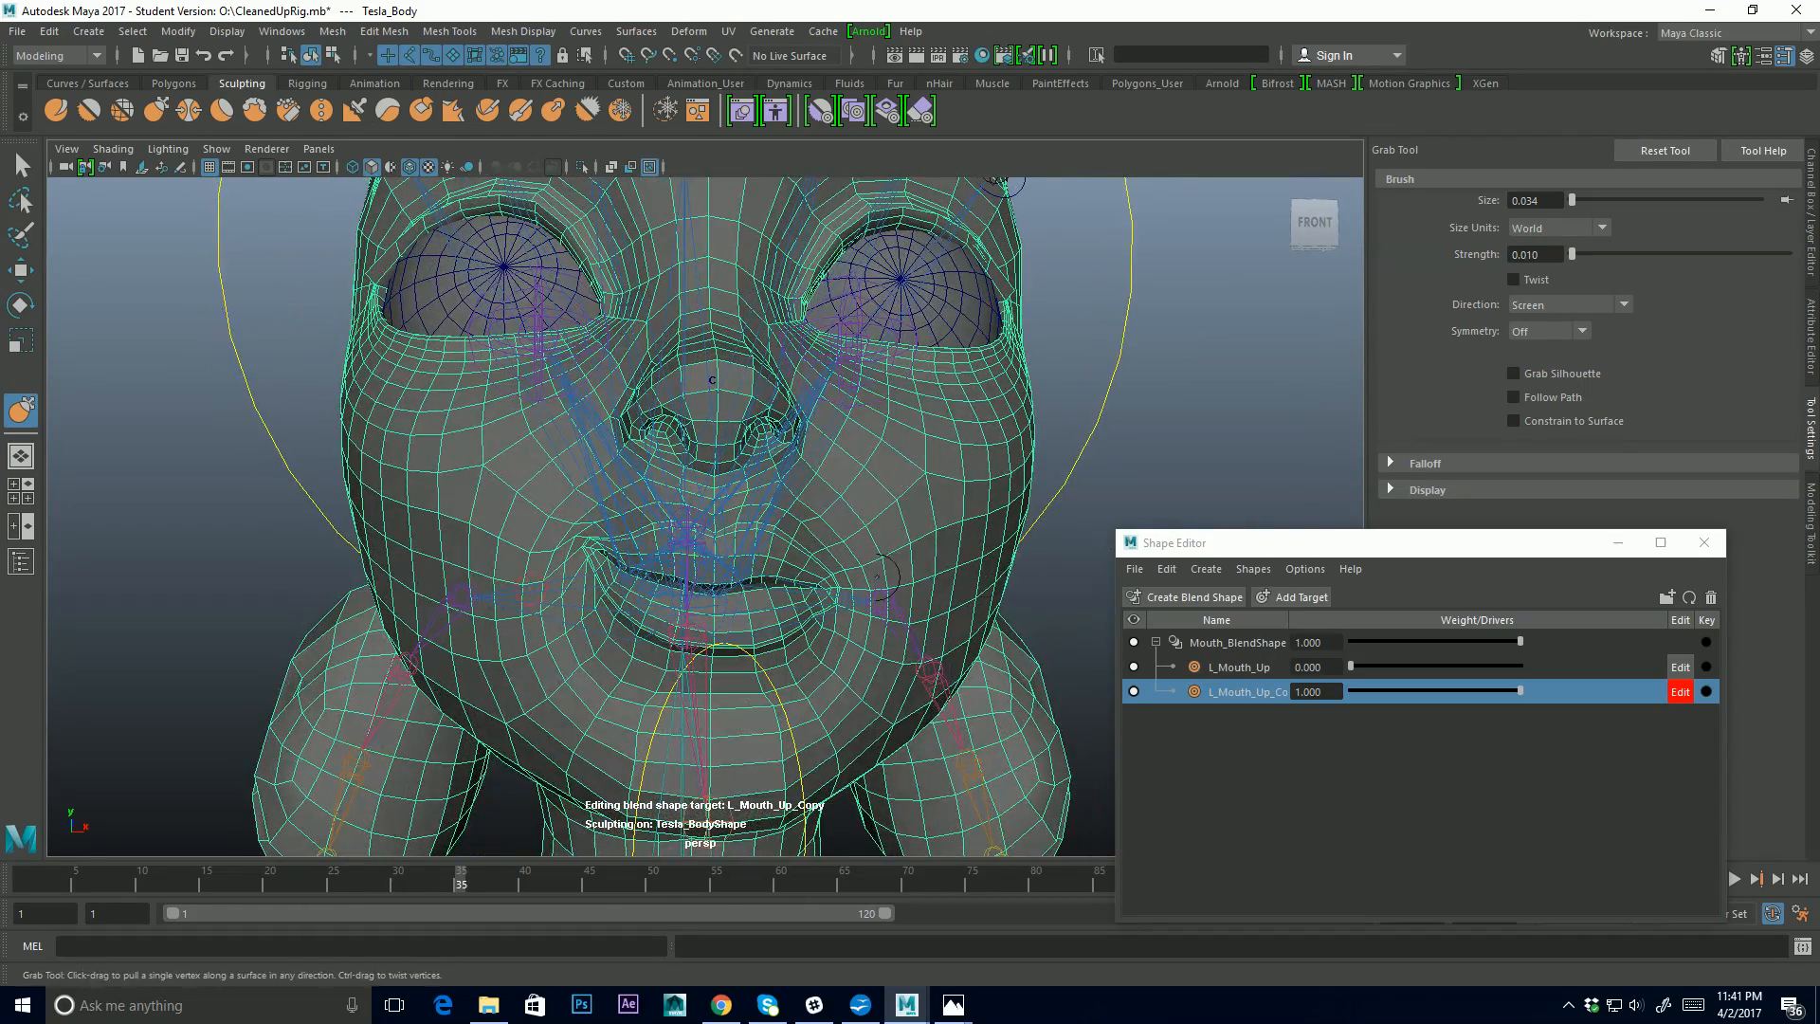
Rename the flipped duplicate target as R_Mouth_Up
double_click(1239, 691)
click(1442, 476)
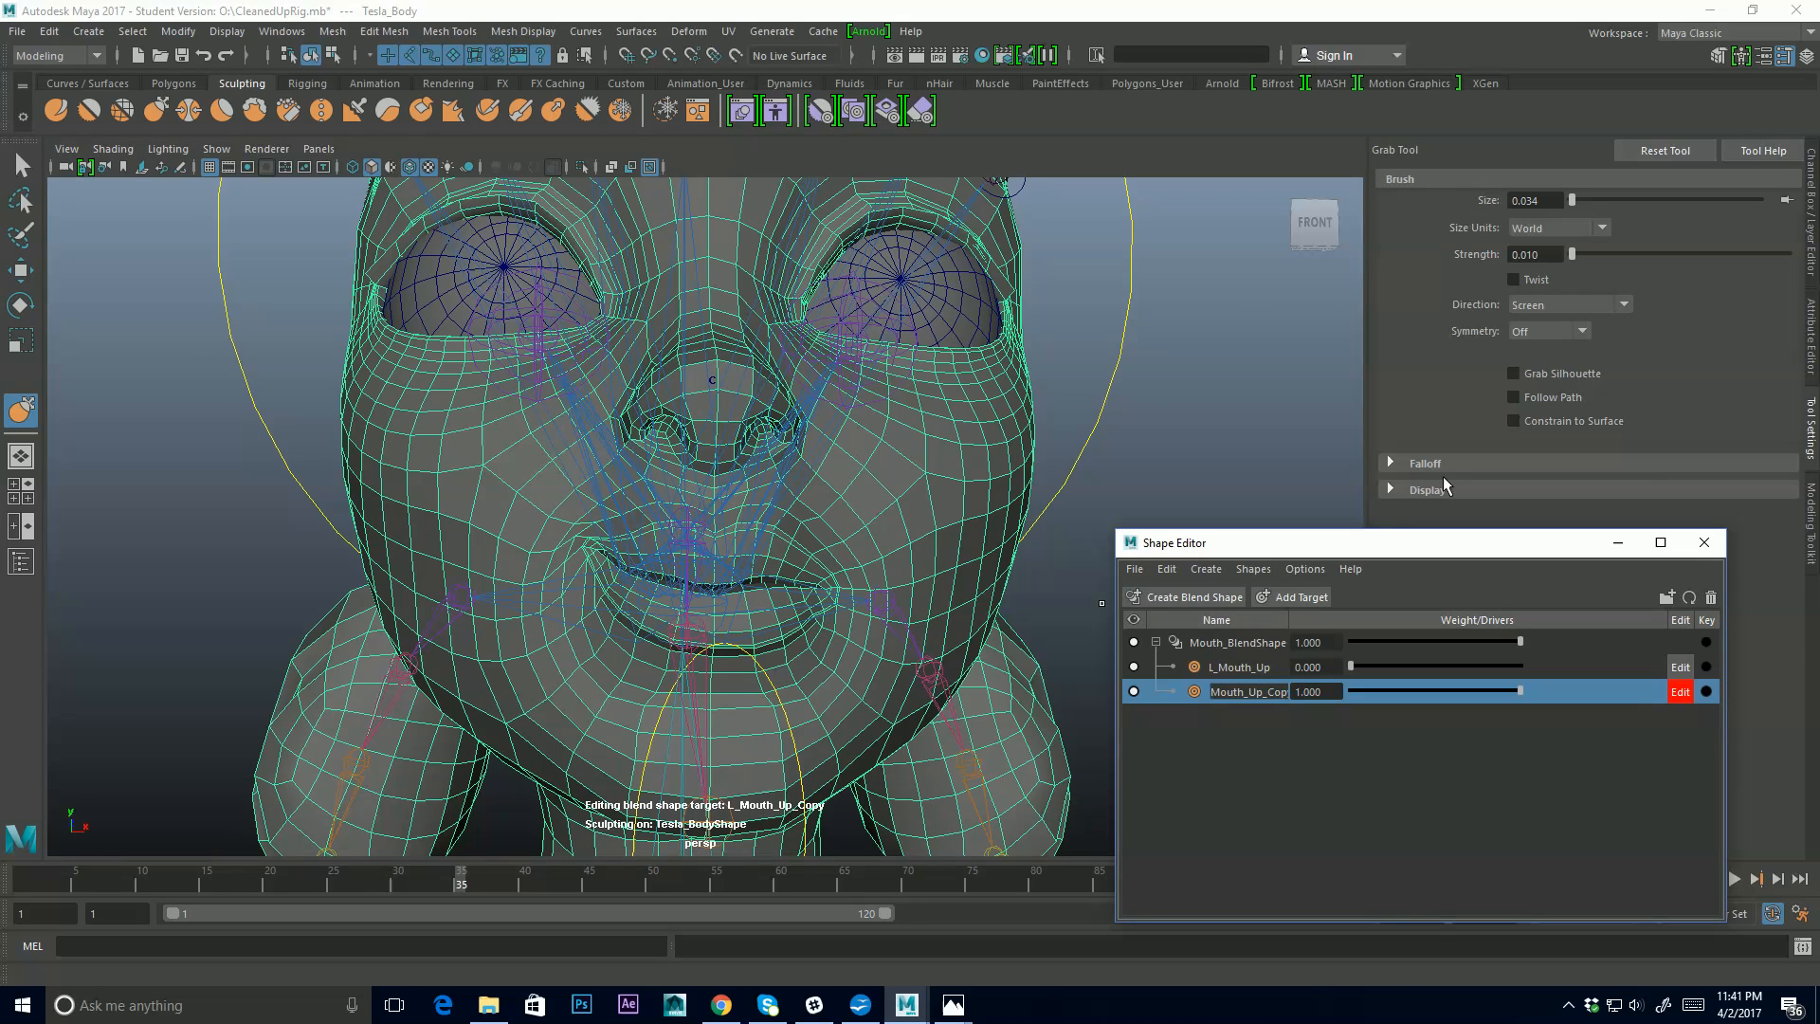
text(L_Mouth_Up)
key(BackSpace)
text(R)
key(Return)
Test R_Mouth_Up and L_Mouth_Up by moving their weights between 0 and 1, leaving both at 0
drag(1521, 695, 1350, 691)
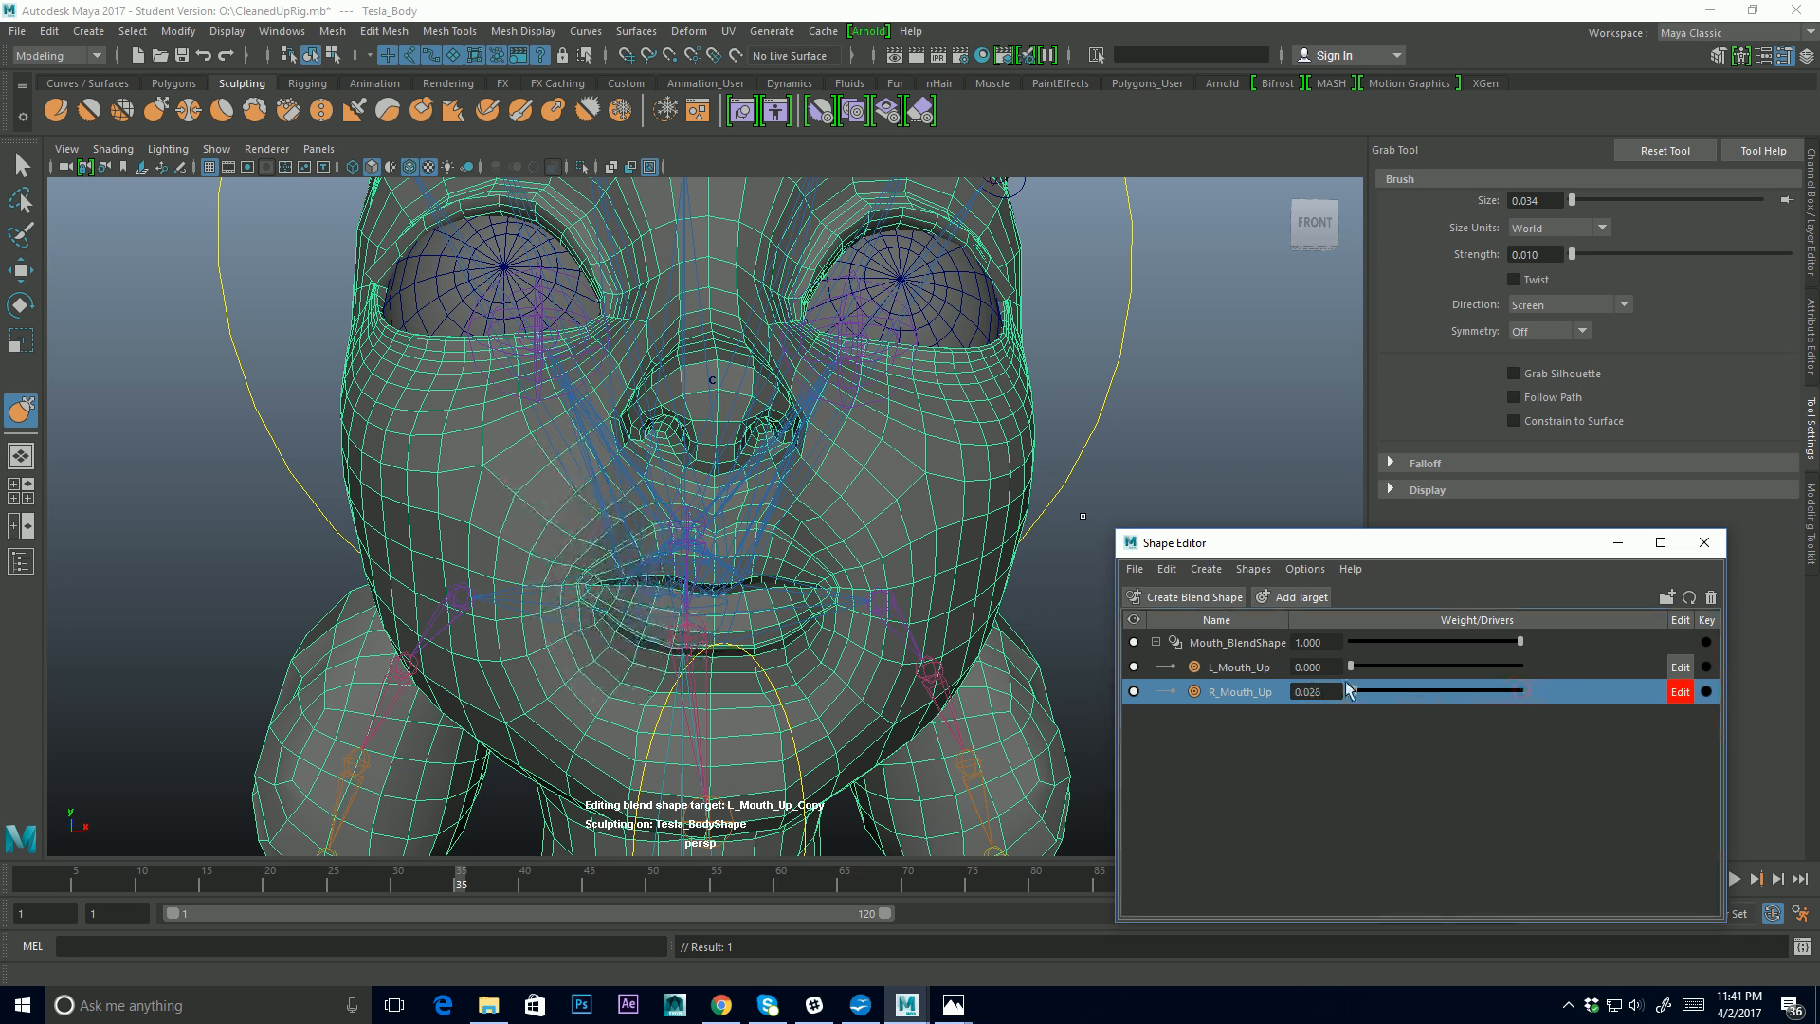
click(1533, 703)
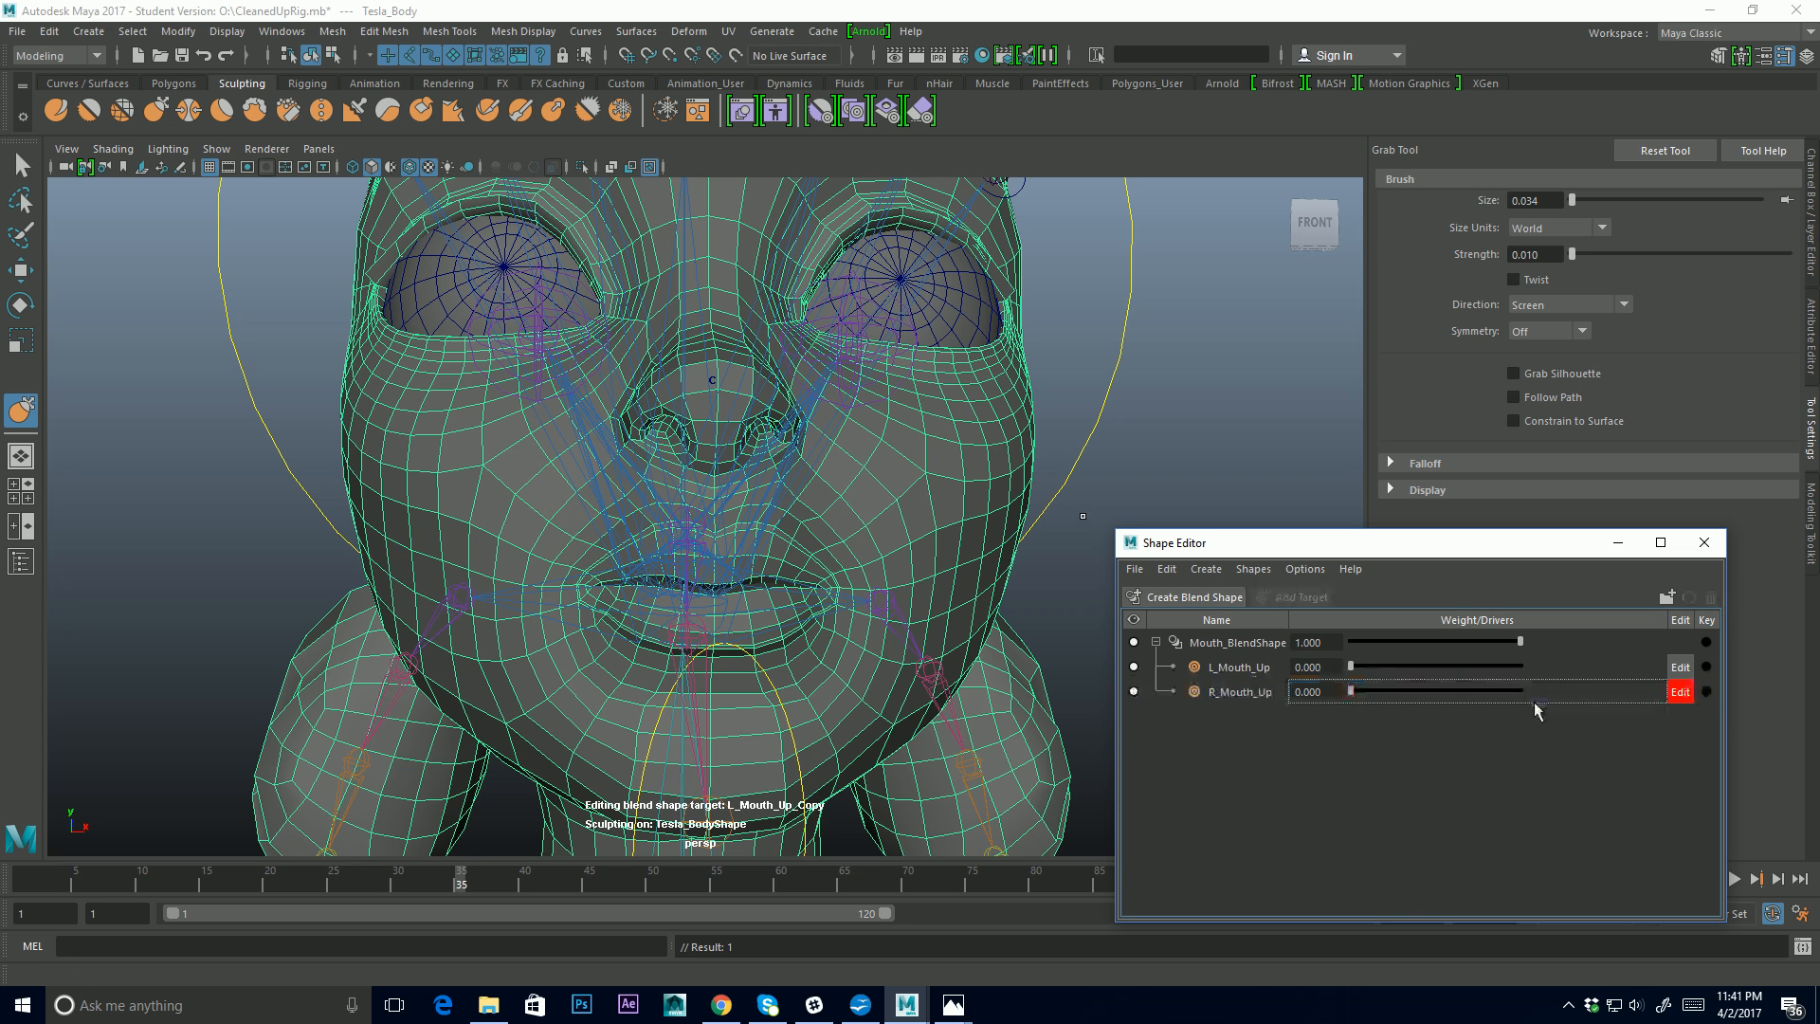
click(1350, 693)
drag(1352, 697, 1569, 701)
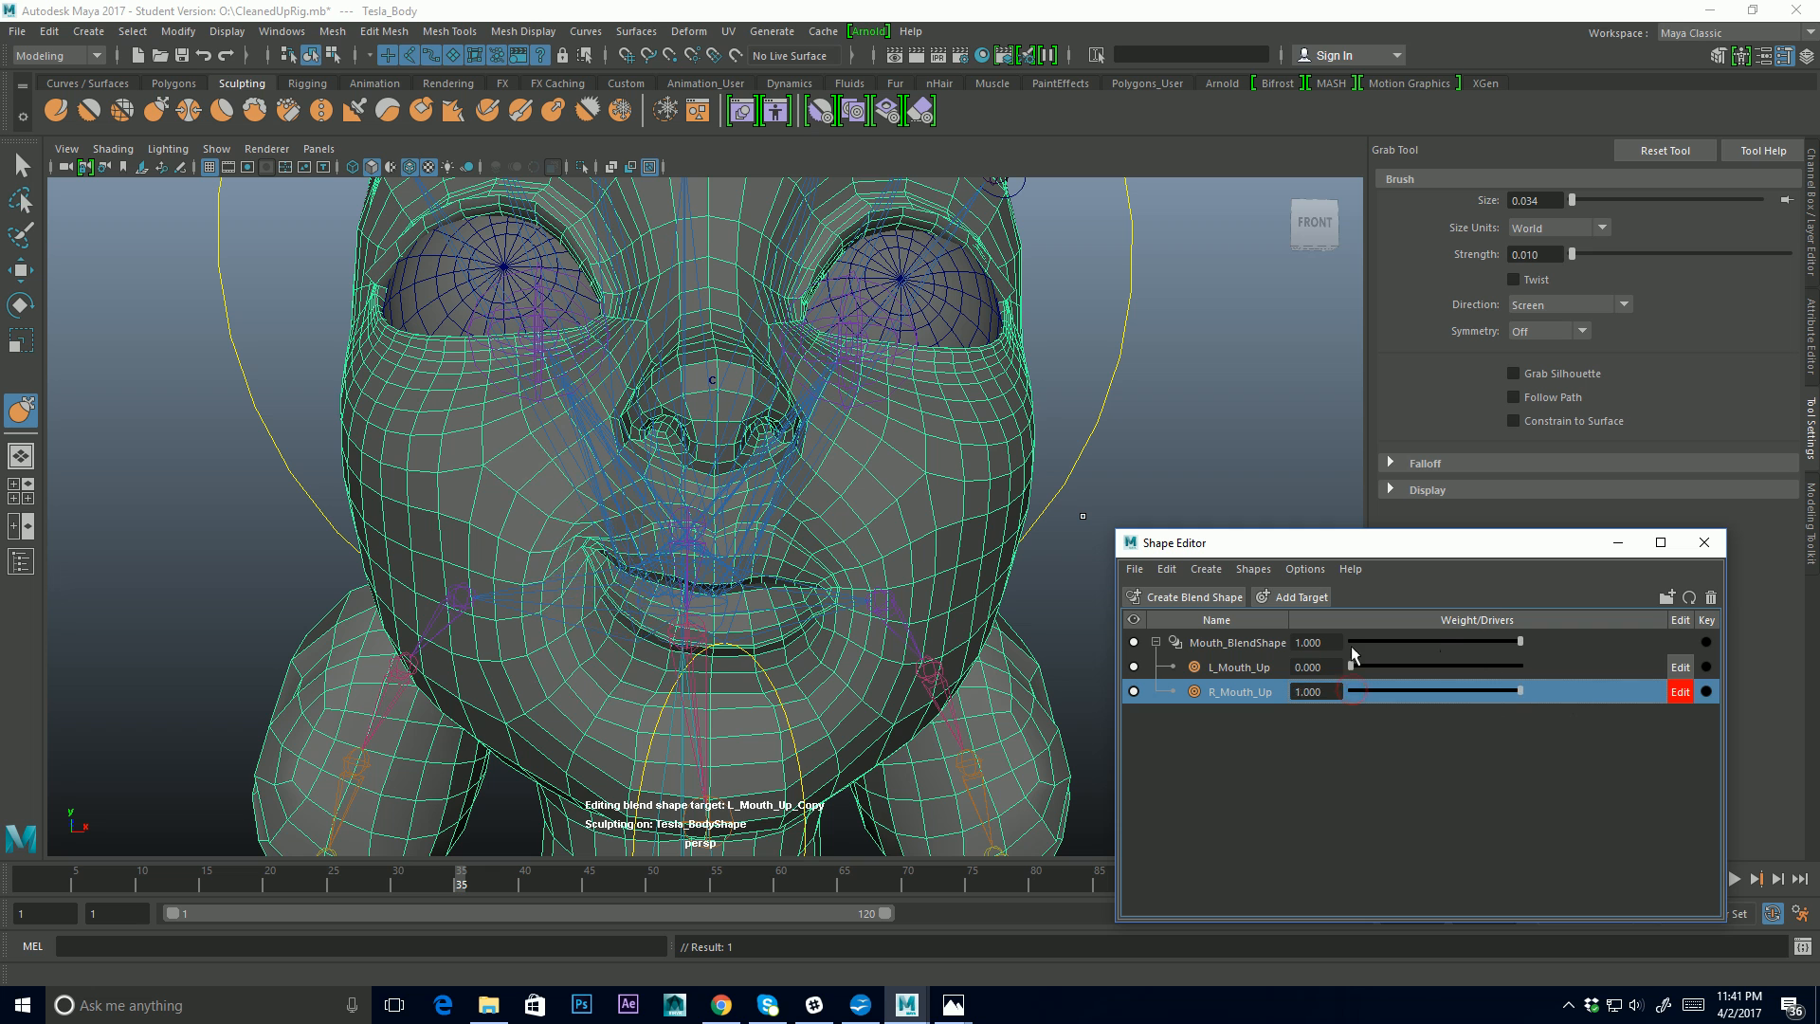
mouse_move(1352, 669)
mouse_down()
mouse_move(1570, 671)
mouse_move(1350, 692)
mouse_up()
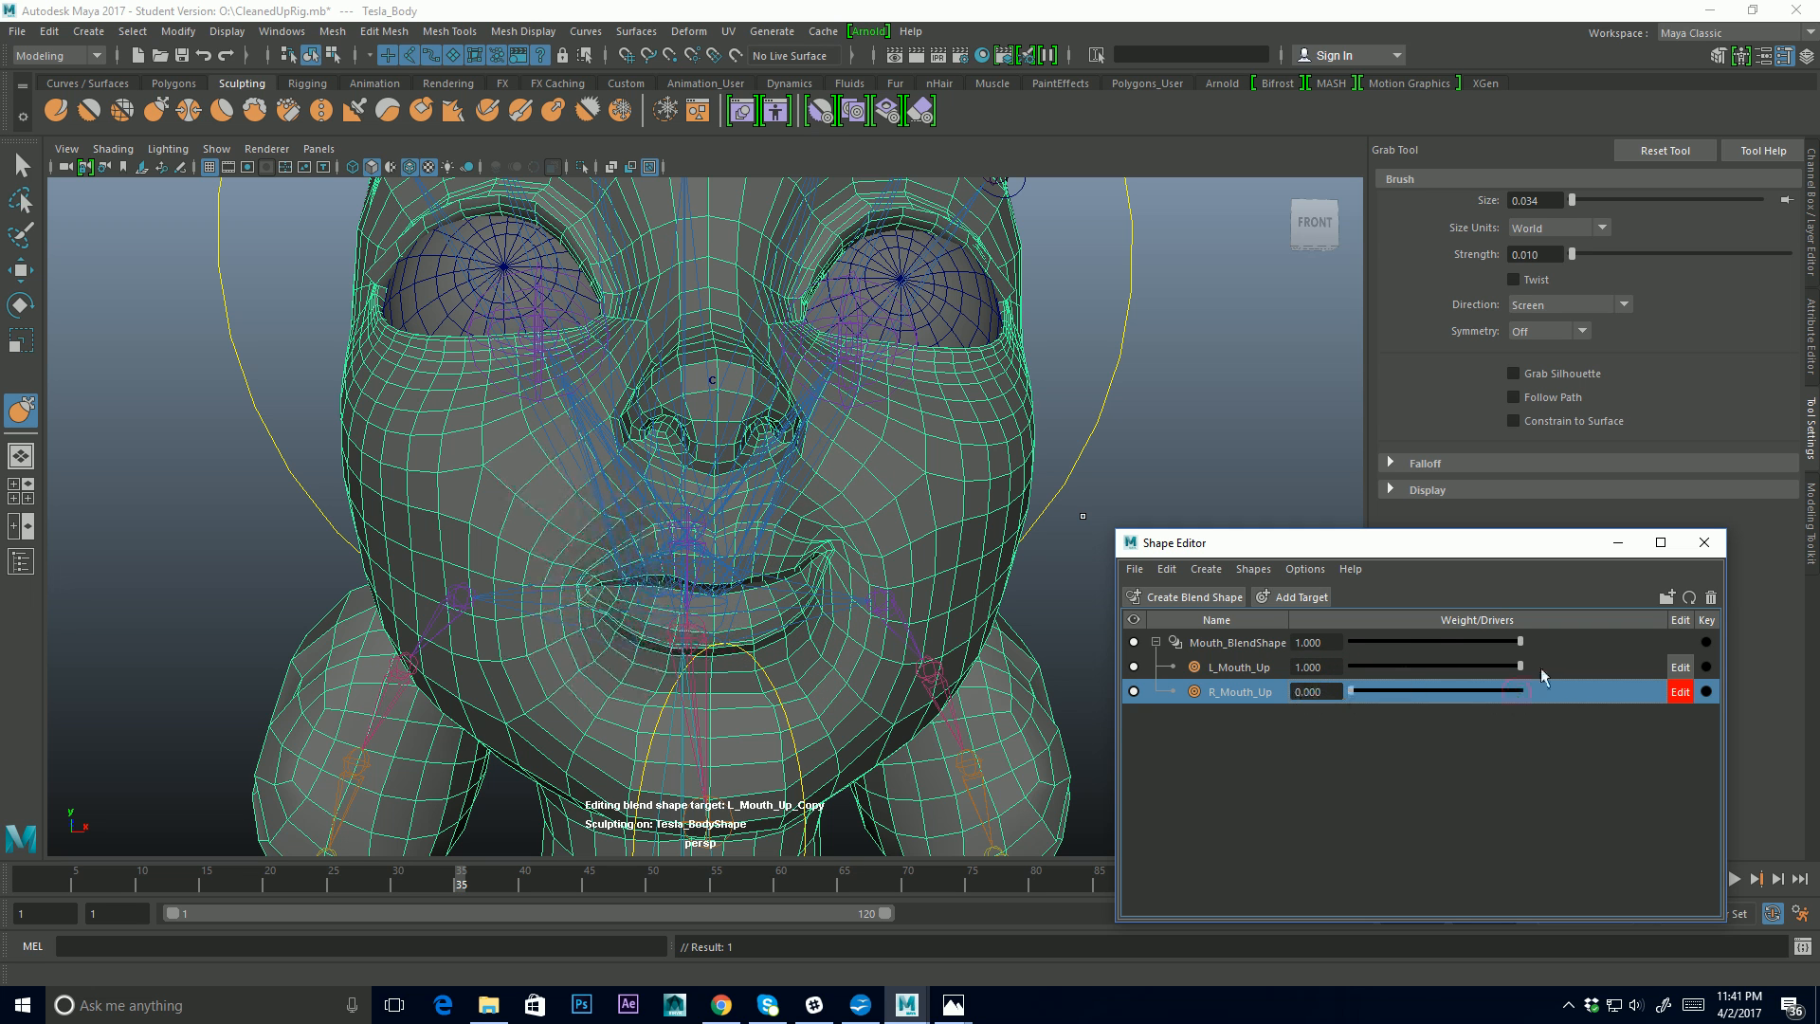
drag(1518, 669, 1350, 670)
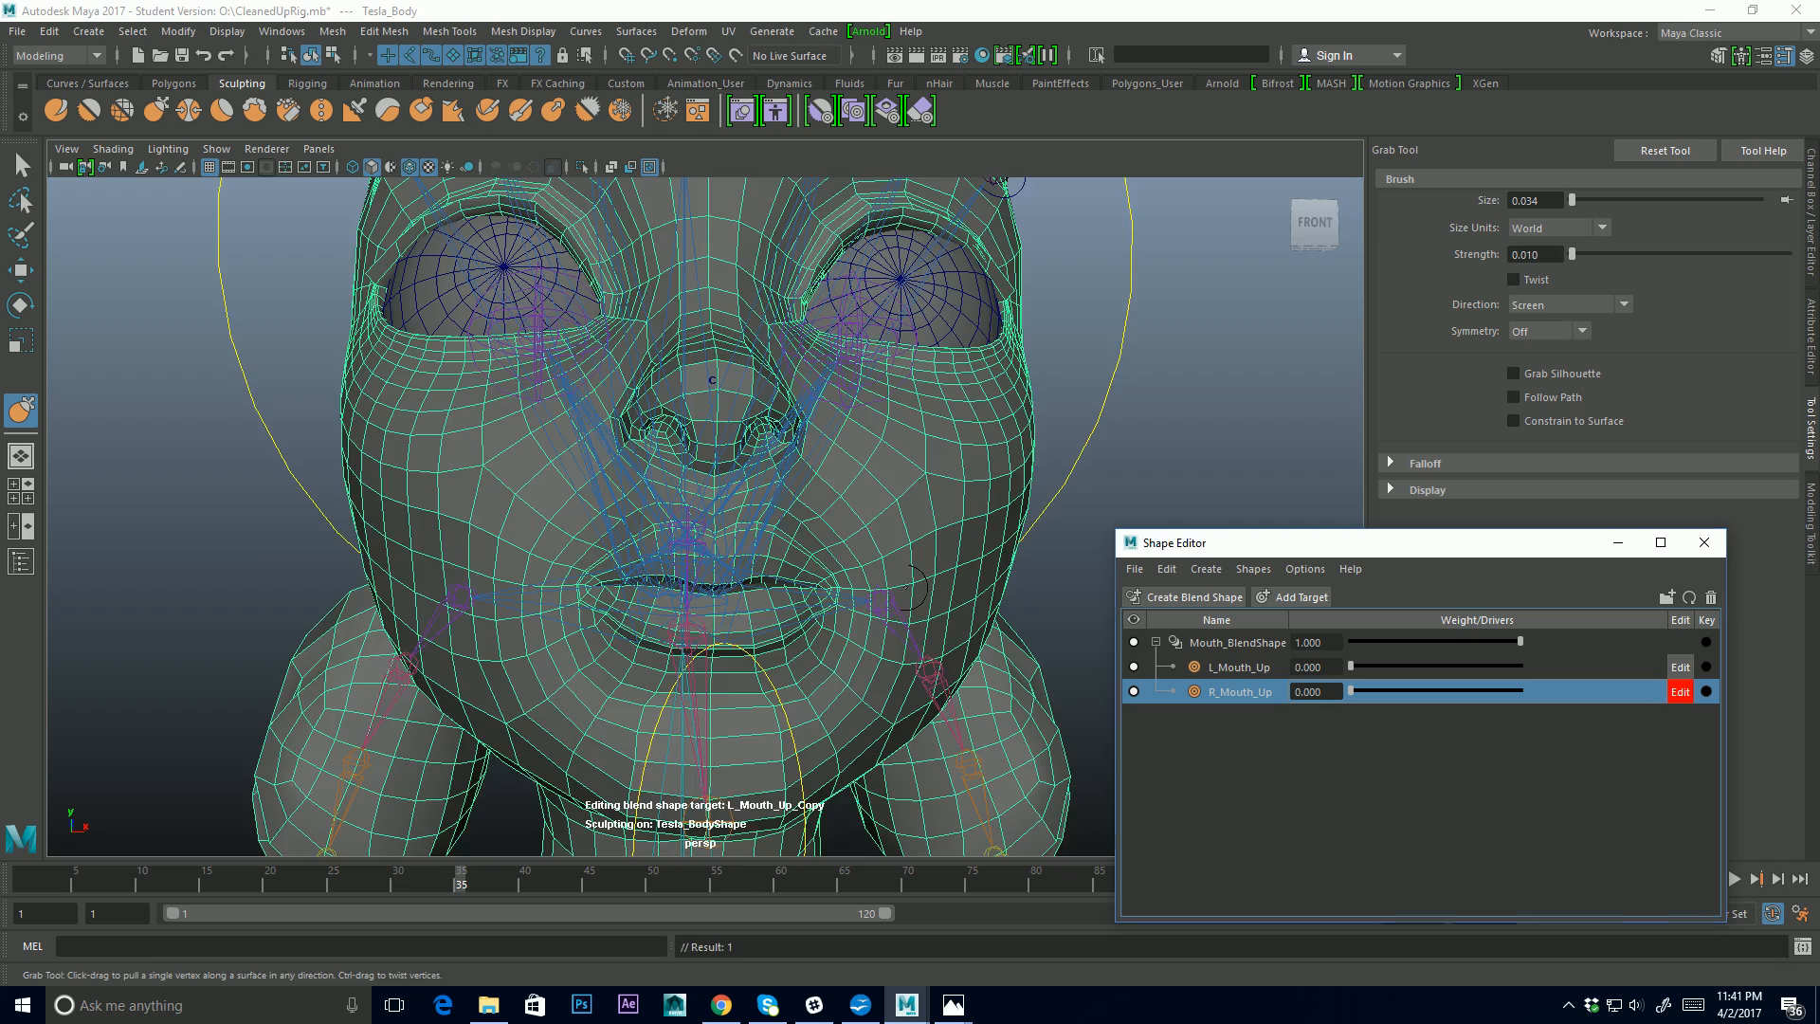
Check the mouth targets from a three-quarter view by varying their weights, returning both to 0
alt+drag(739, 582, 853, 588)
alt+middle_drag(853, 588, 990, 581)
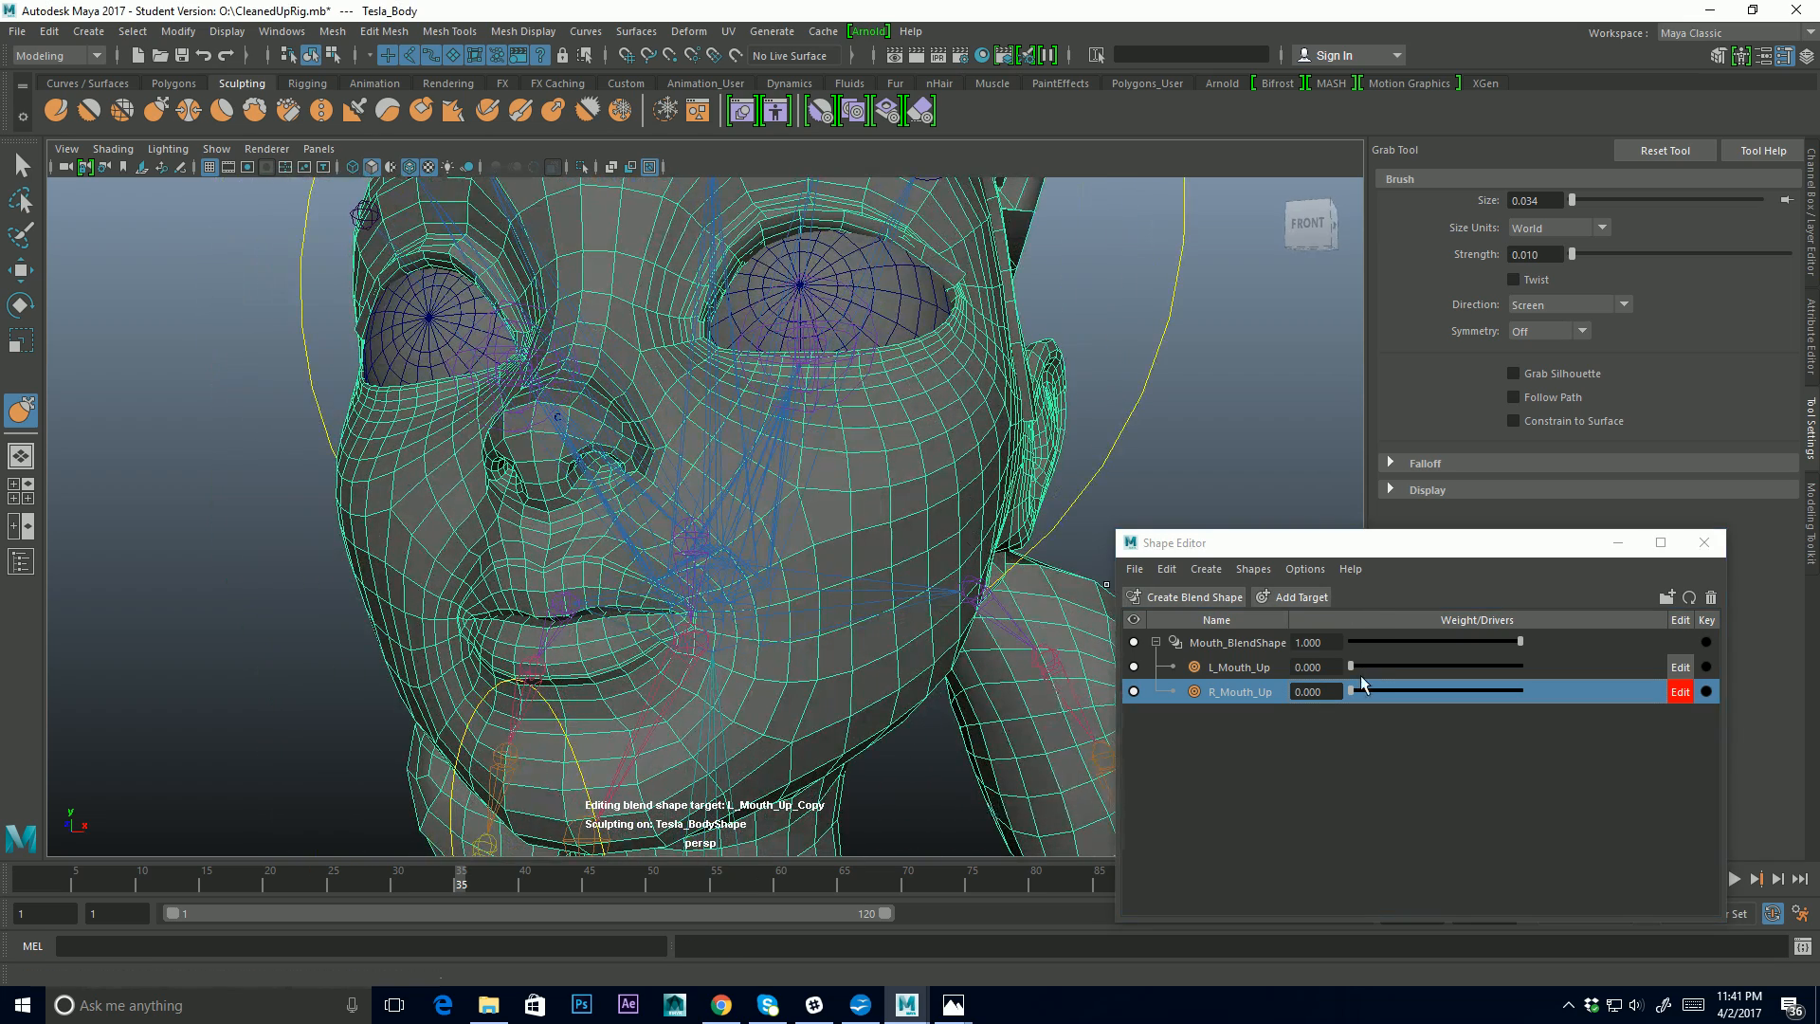
drag(1354, 666, 1520, 666)
drag(1352, 693, 1258, 675)
drag(1498, 664, 1308, 667)
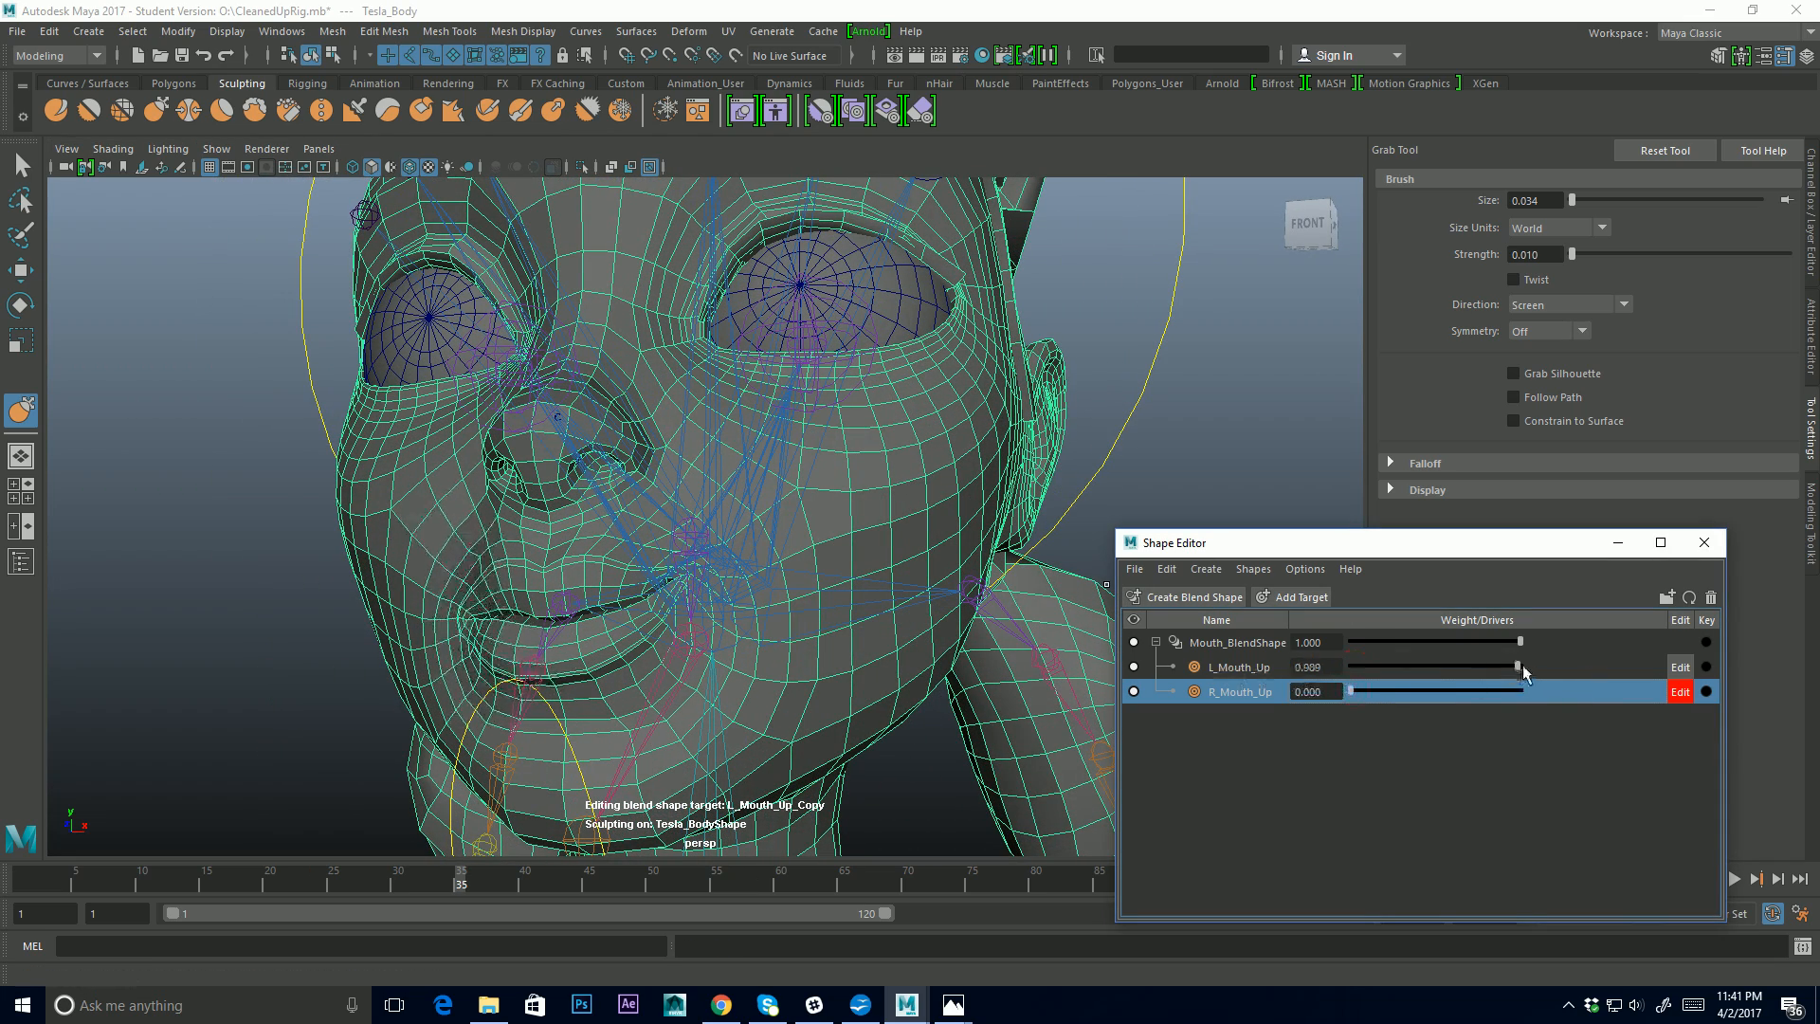
Select the Jaw_C control and rotate it to open the character's mouth
alt+drag(654, 587, 730, 606)
alt+middle_drag(645, 563, 711, 516)
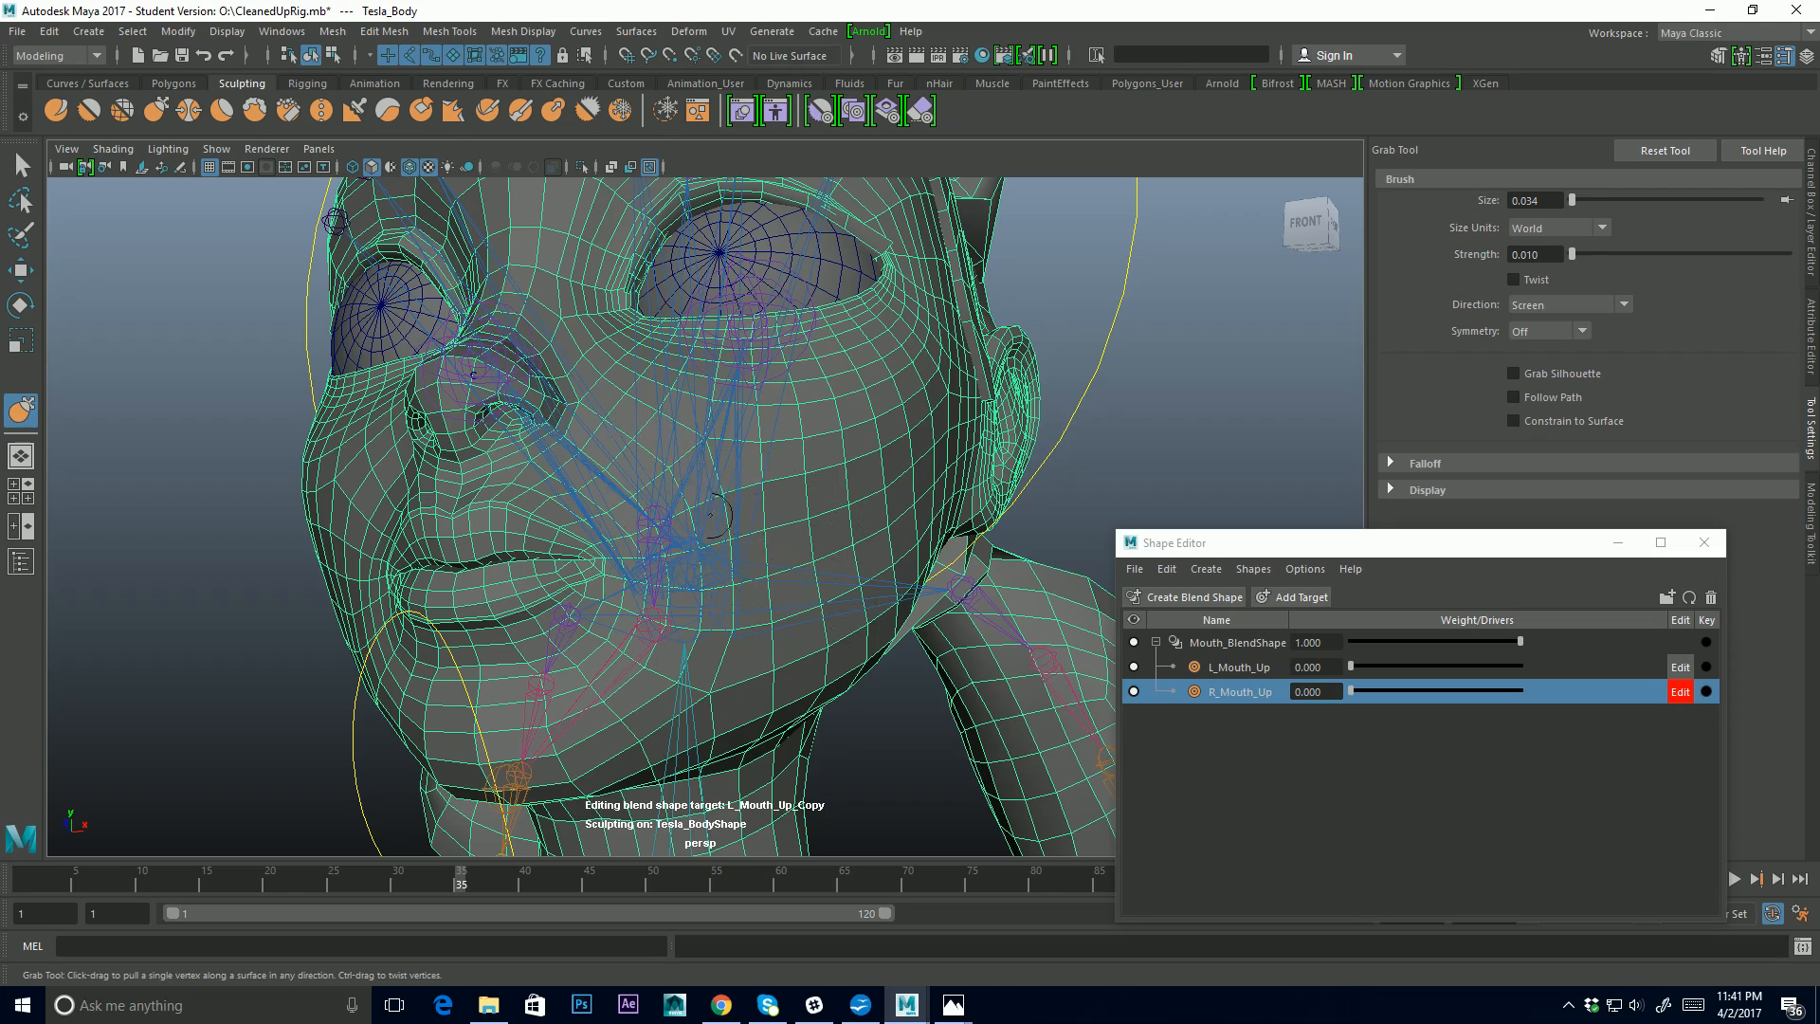
alt+drag(598, 536, 307, 387)
alt+middle_drag(349, 625, 443, 608)
key(e)
drag(251, 618, 369, 645)
drag(628, 436, 630, 455)
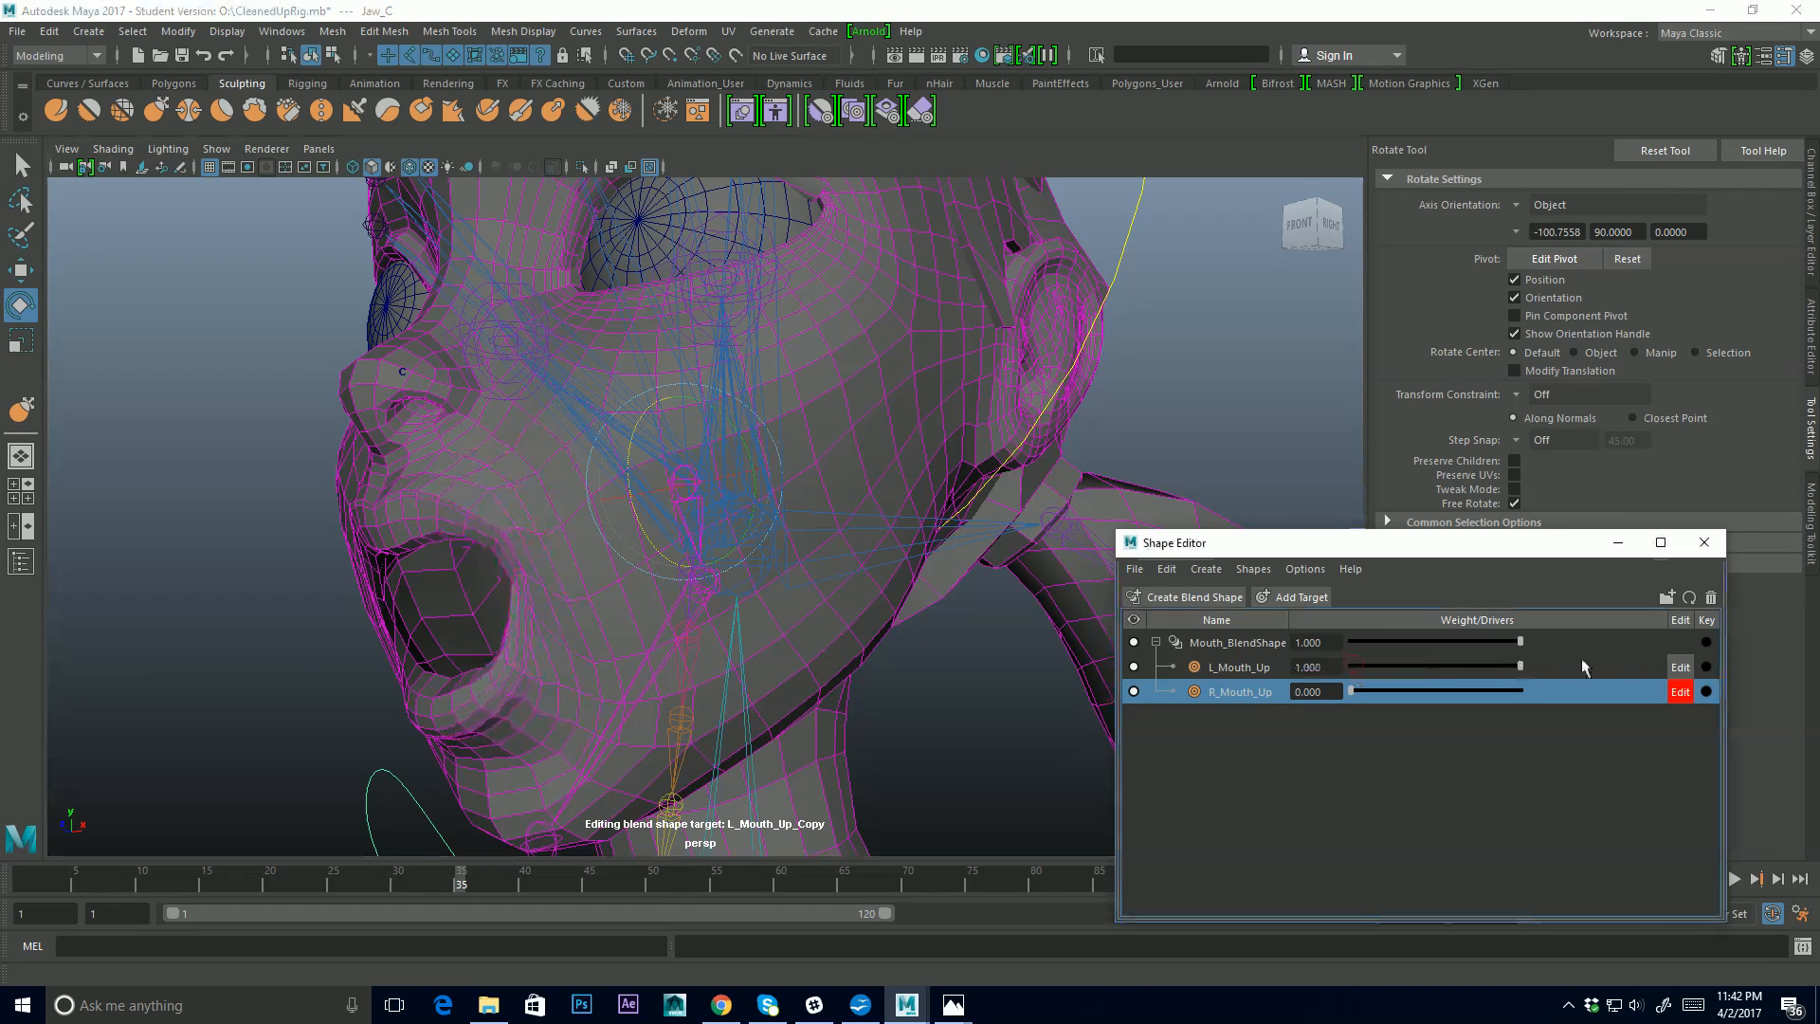
Test L_Mouth_Up on the open mouth by raising its weight to 1 and returning it to 0
drag(1352, 667, 1653, 679)
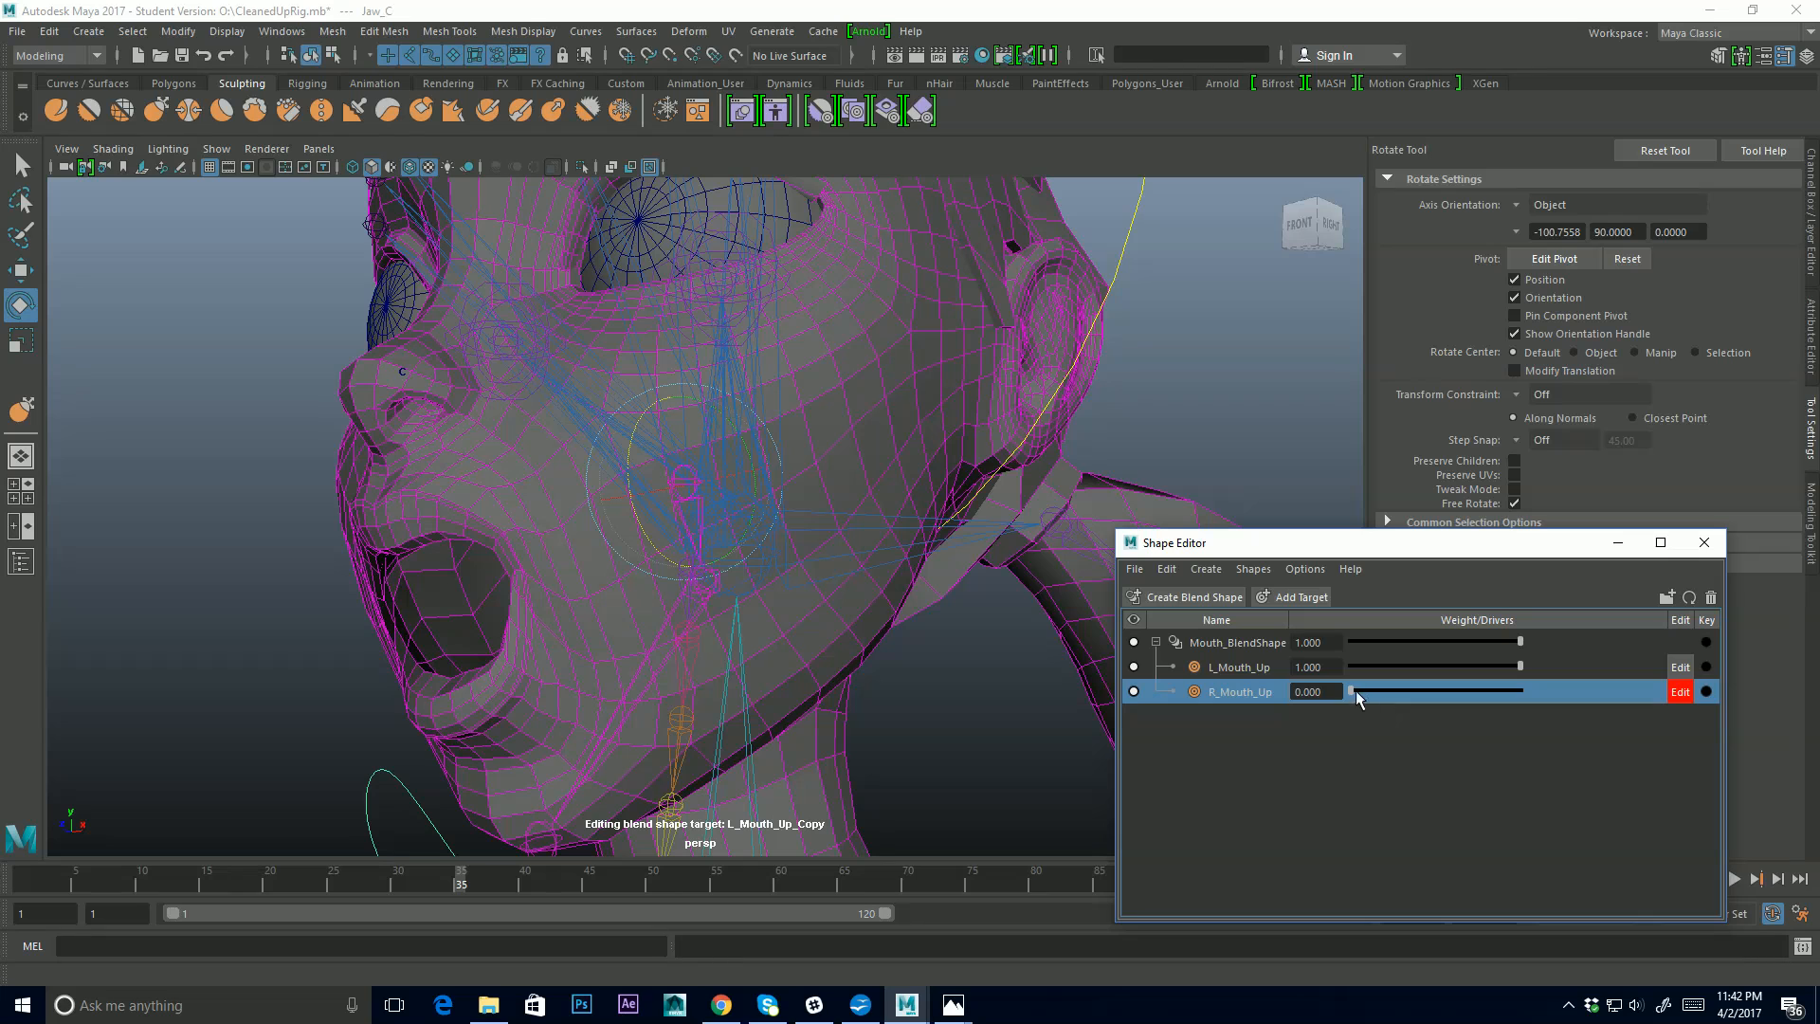
mouse_move(1350, 688)
mouse_down()
mouse_move(1604, 699)
mouse_move(1347, 692)
mouse_up()
drag(1522, 668, 1217, 674)
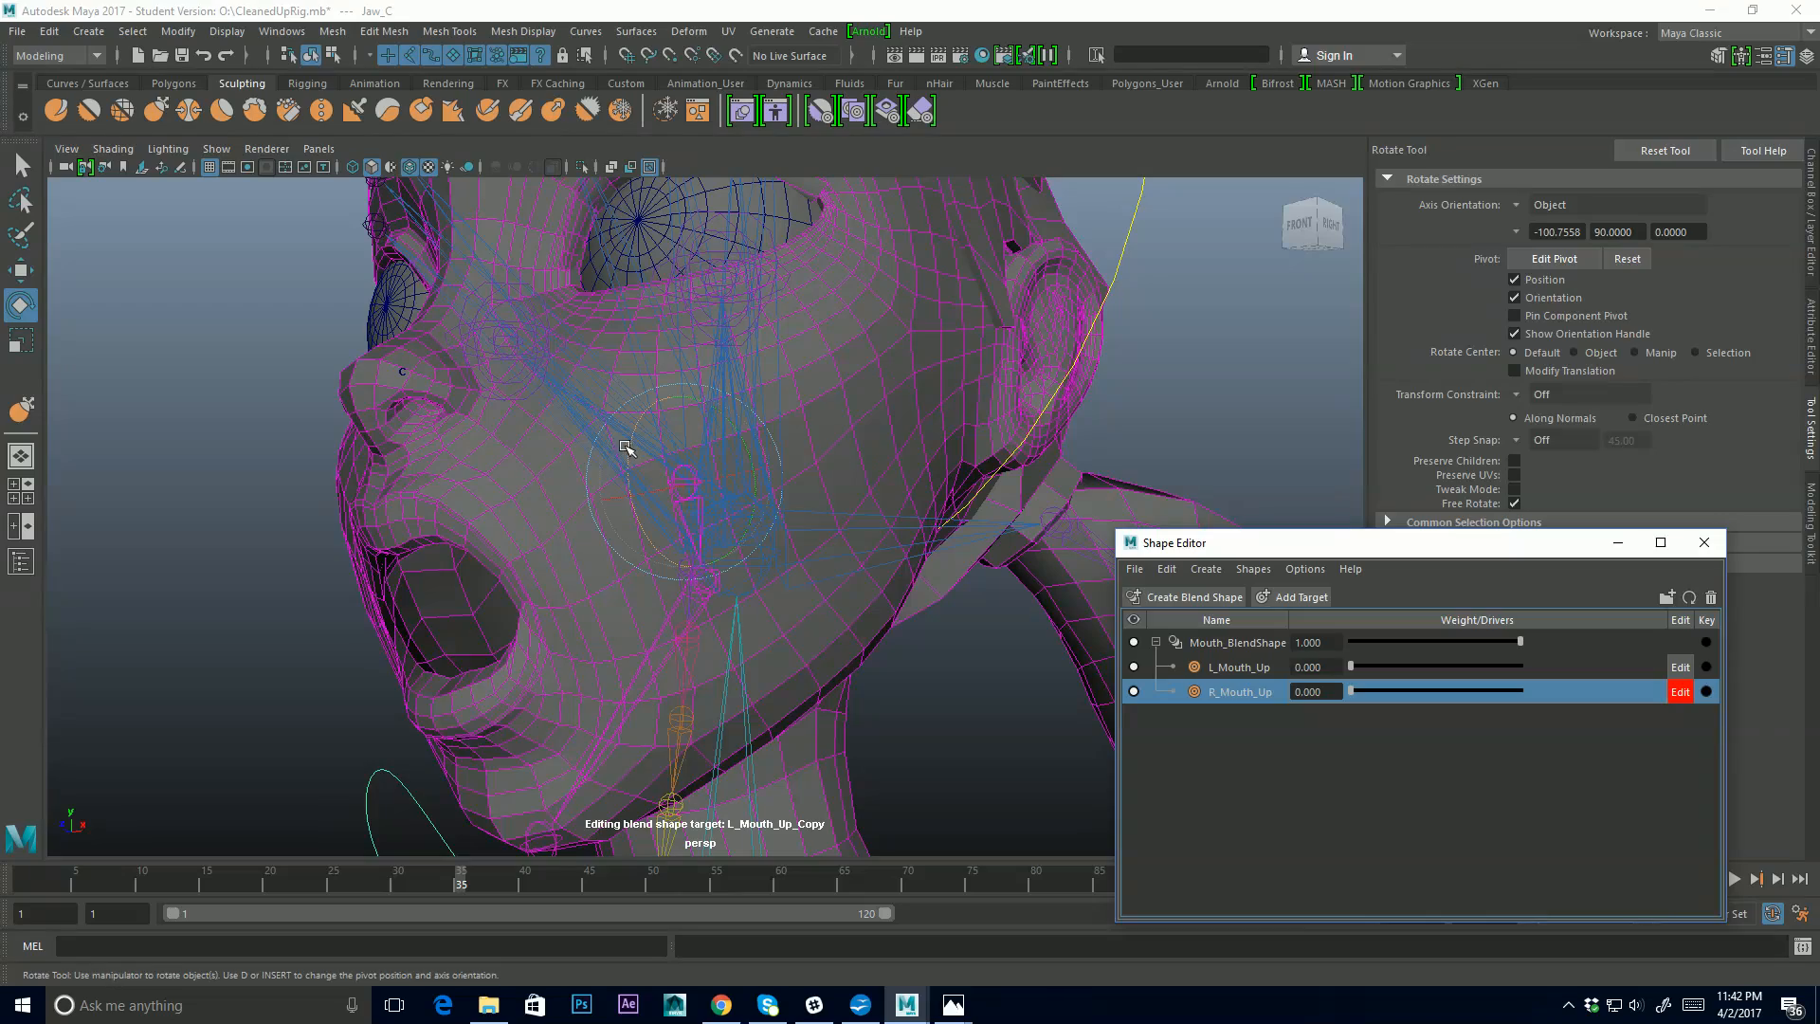
Close the mouth by resetting the Jaw_C control's Rotate Z to 0
mouse_move(630, 448)
mouse_down()
mouse_move(630, 426)
mouse_move(630, 447)
mouse_up()
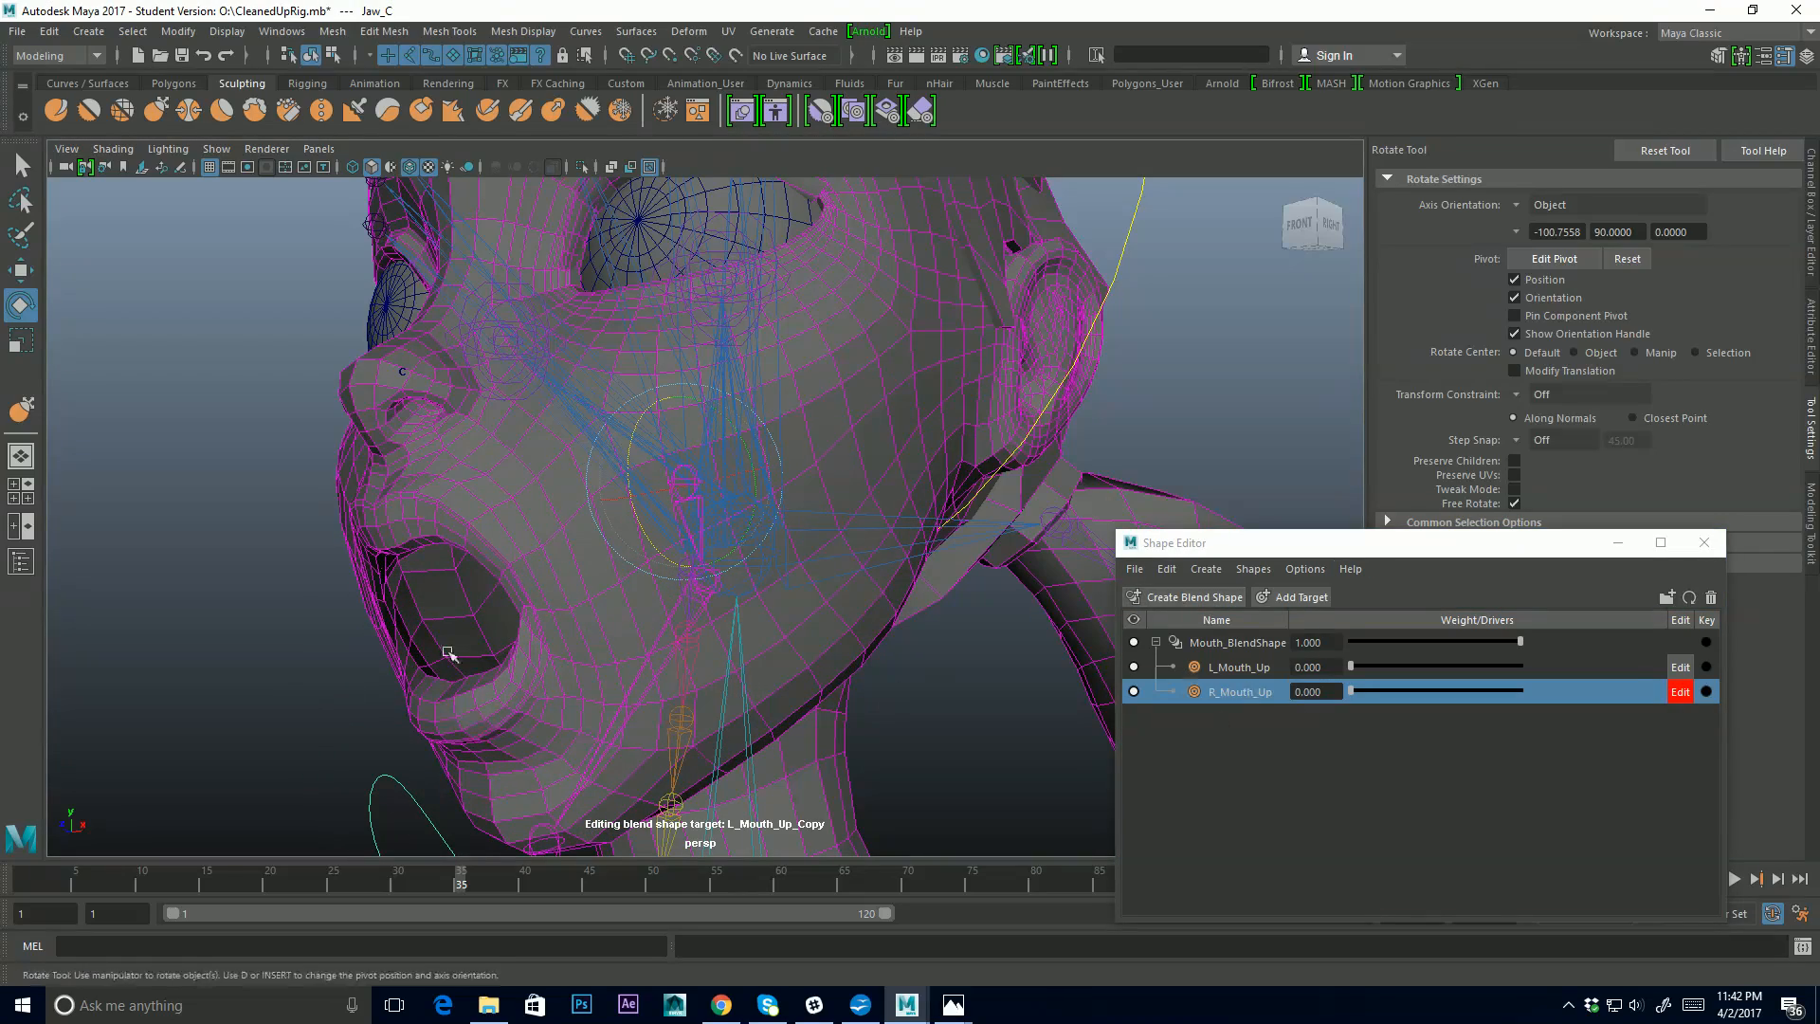
alt+drag(448, 653, 513, 539)
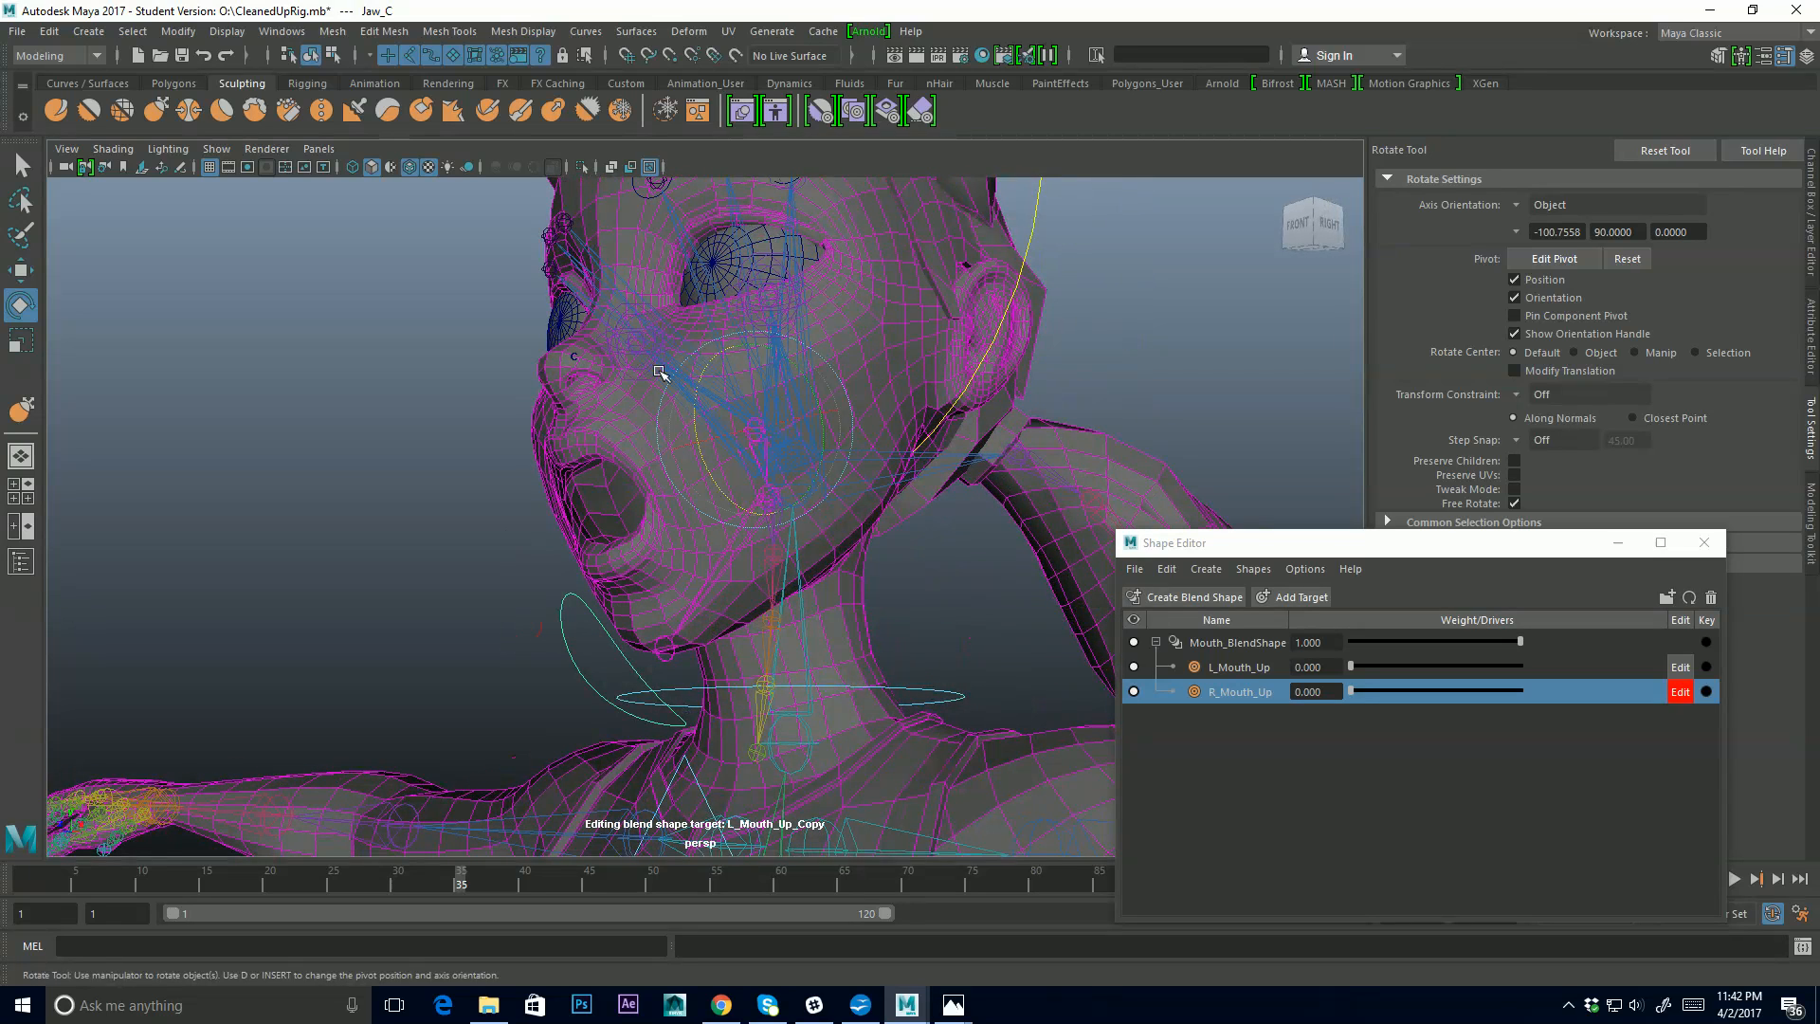
click(1811, 230)
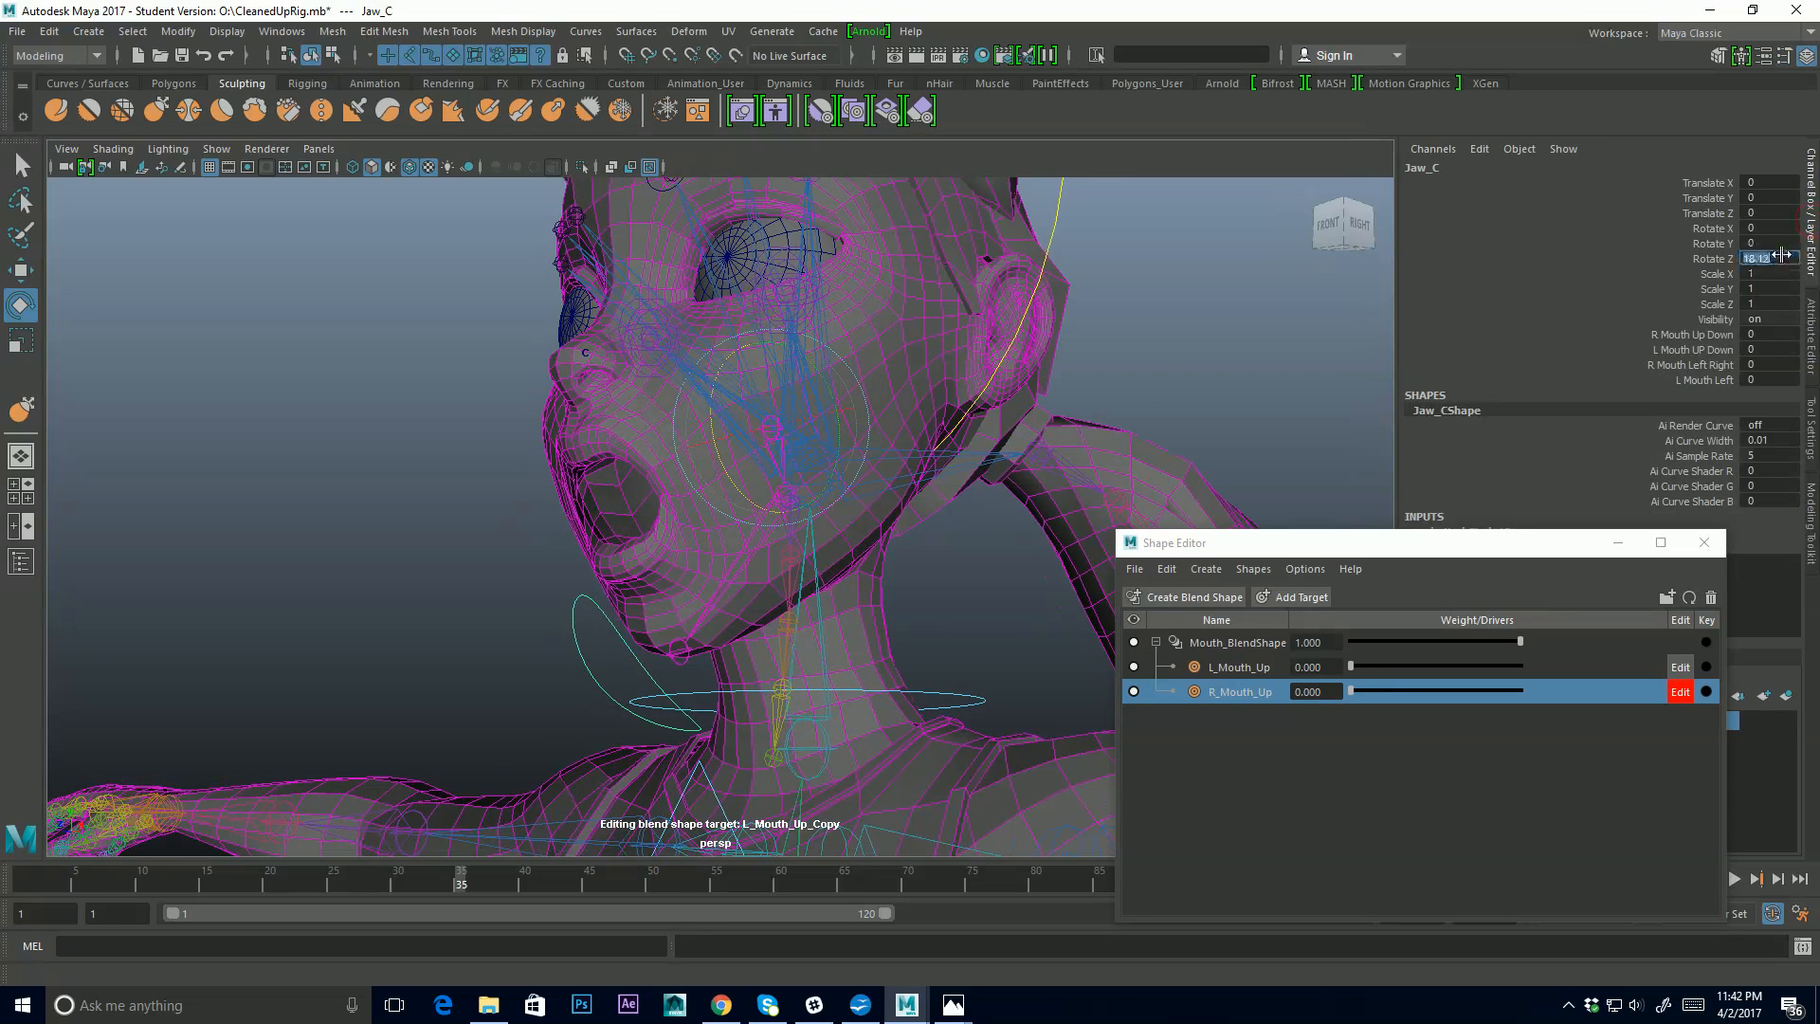
text(0)
key(Return)
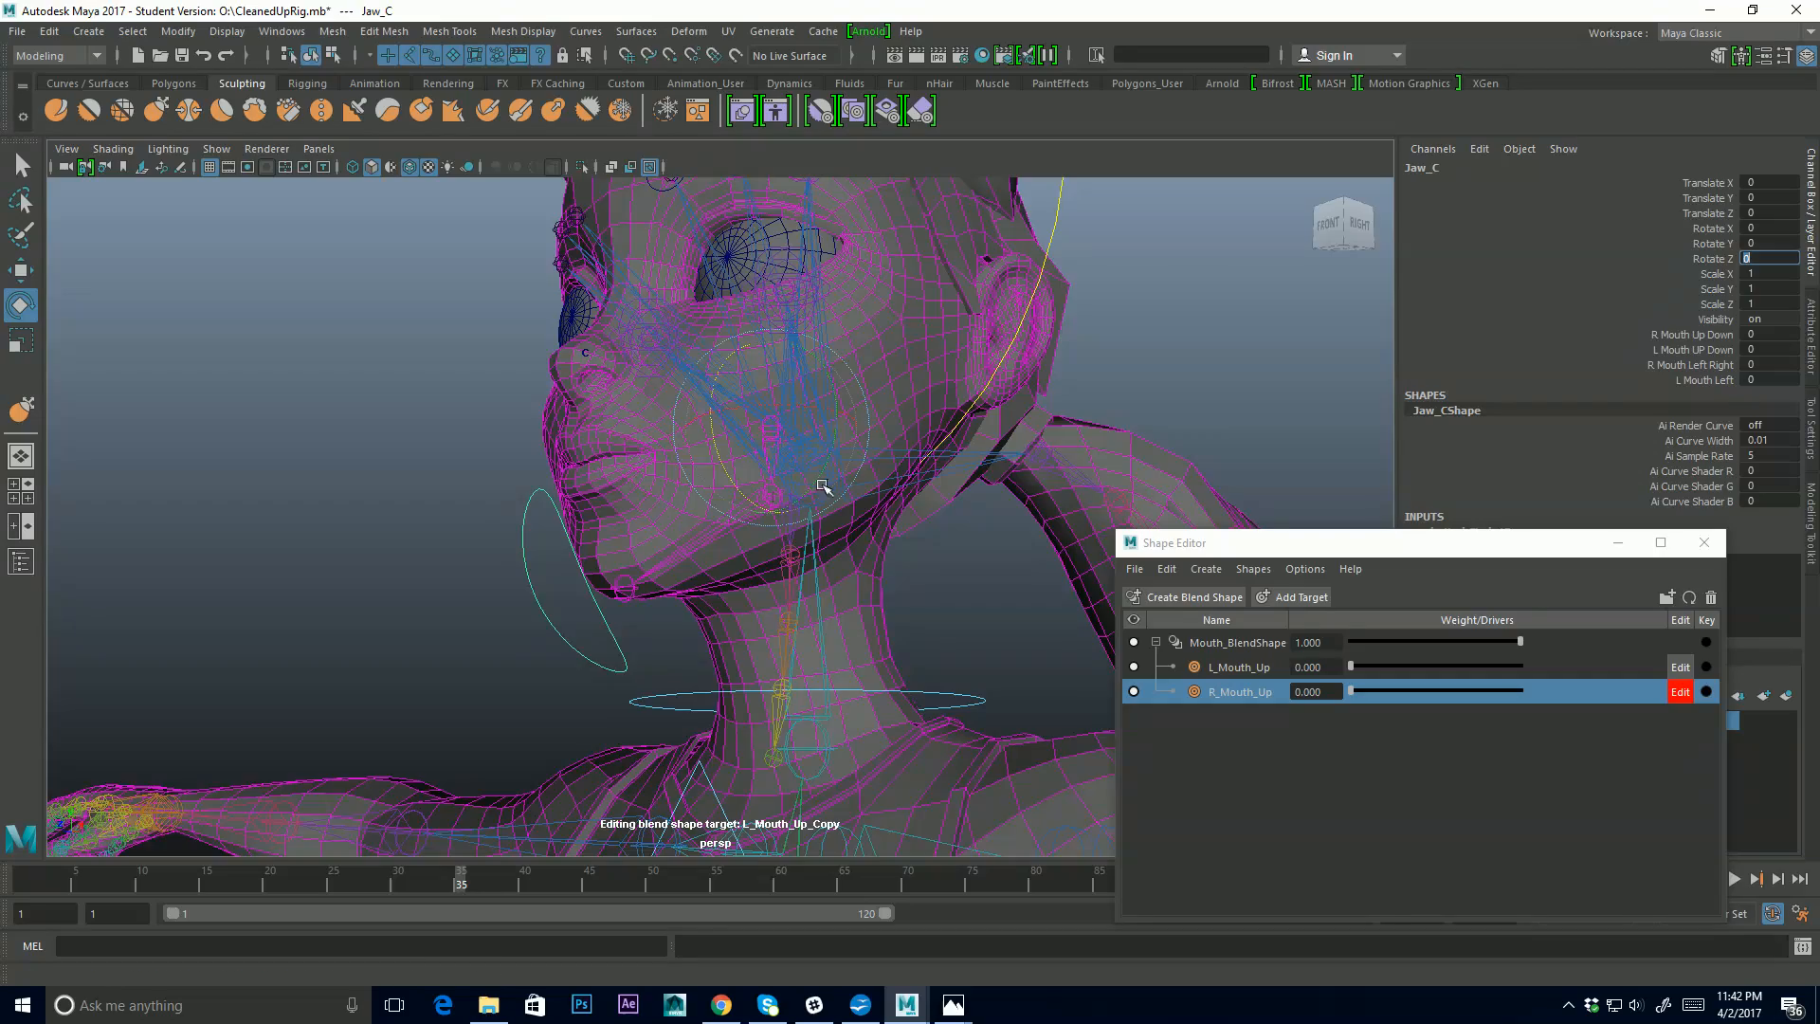
Add a new target to the mouth blend shape and name it L_Mouth_Out
alt+drag(817, 492, 679, 513)
alt+drag(474, 521, 633, 521)
alt+drag(852, 458, 597, 534)
alt+right_drag(597, 535, 850, 544)
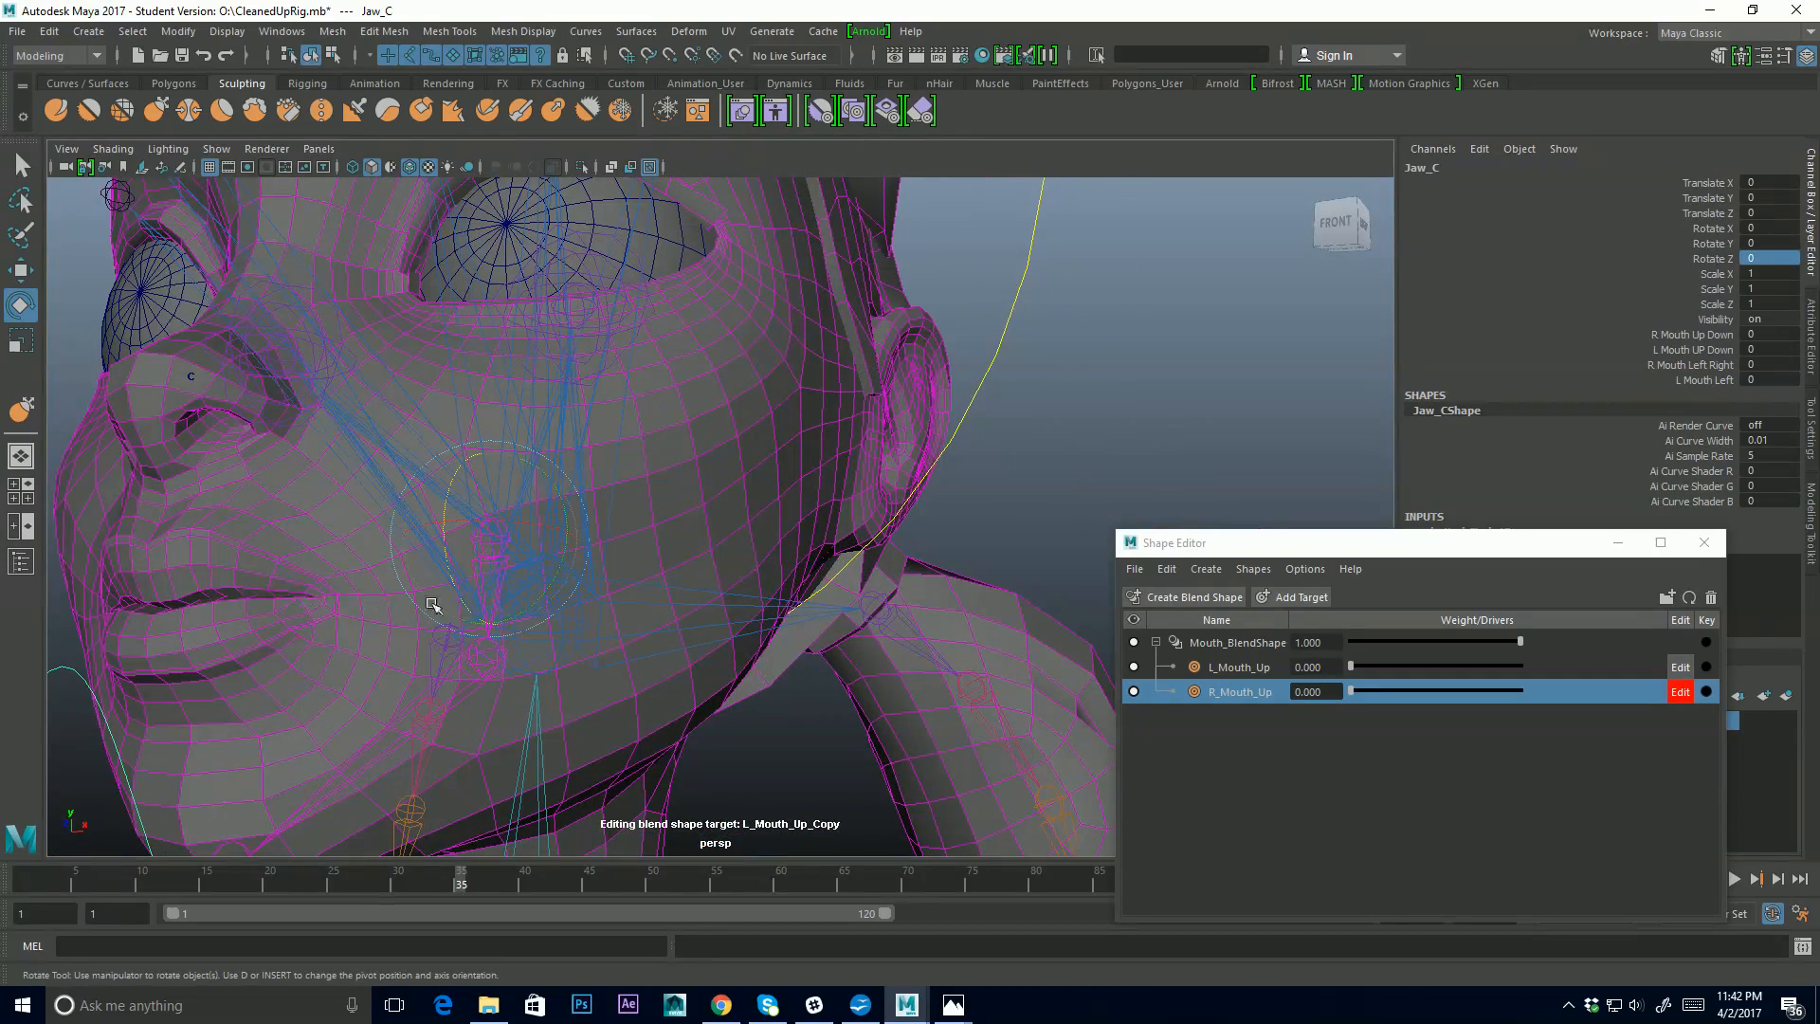
alt+drag(433, 605, 698, 504)
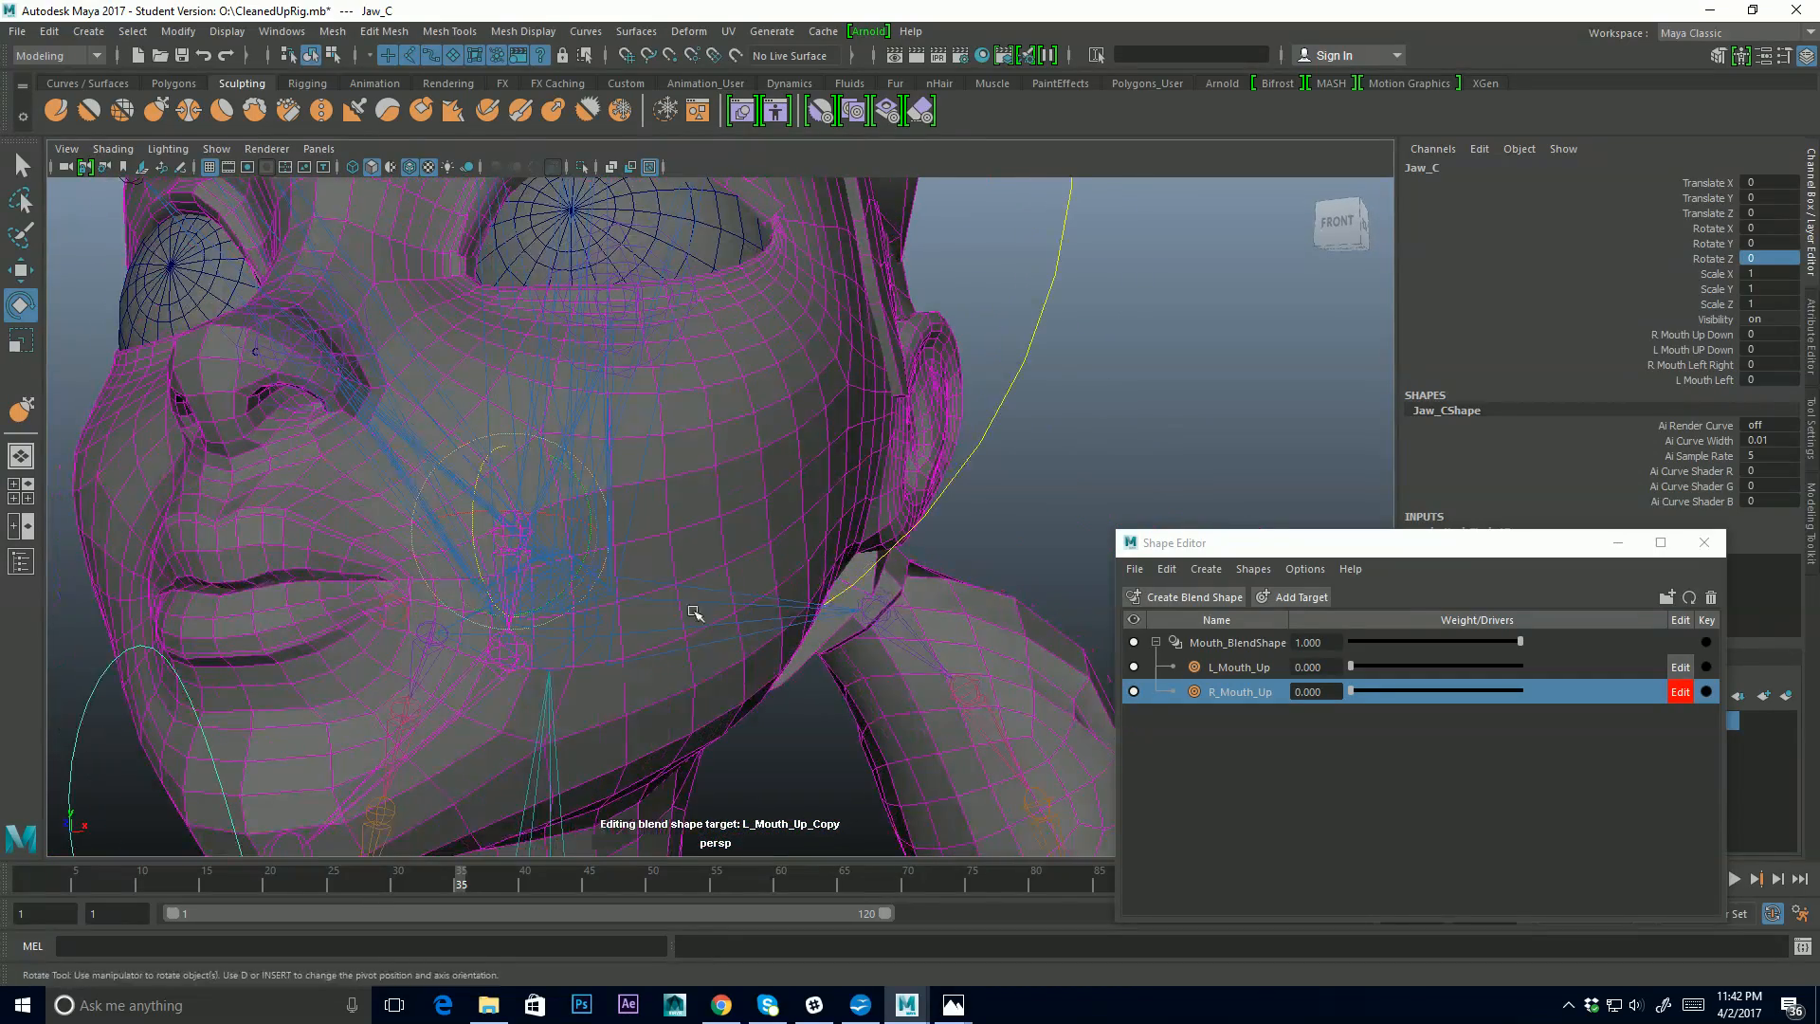
click(1293, 597)
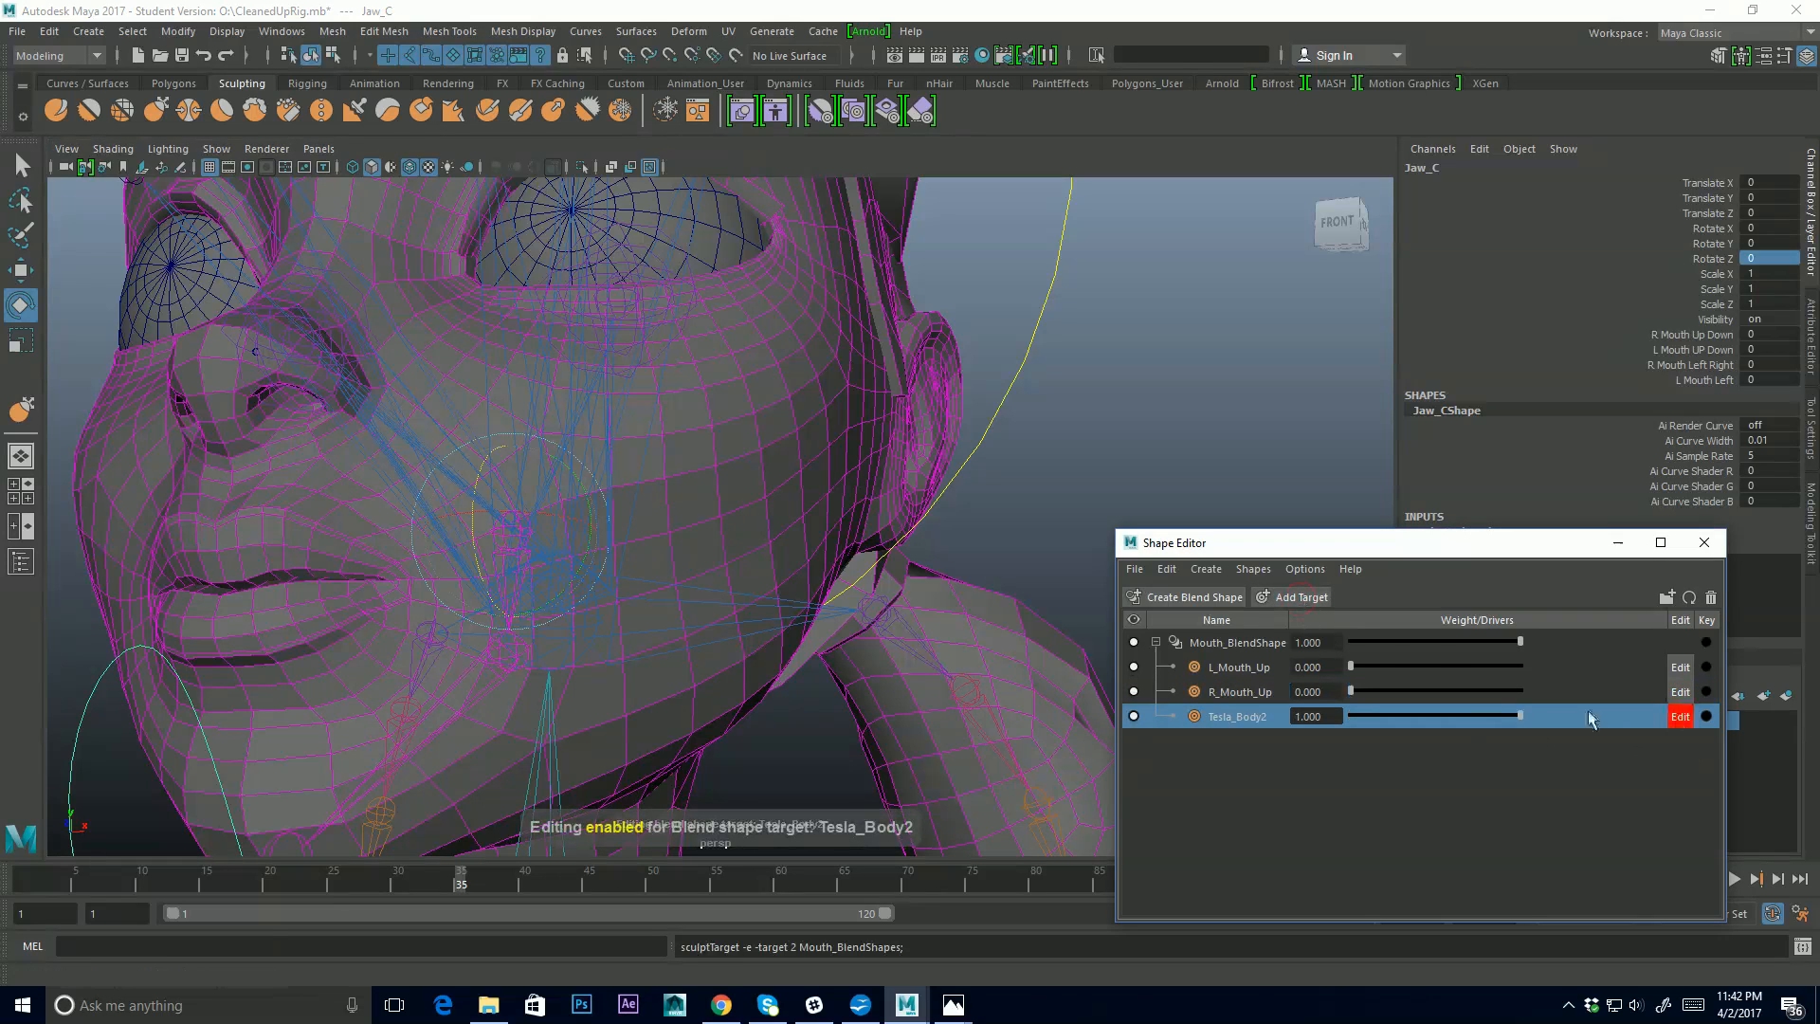
double_click(1247, 717)
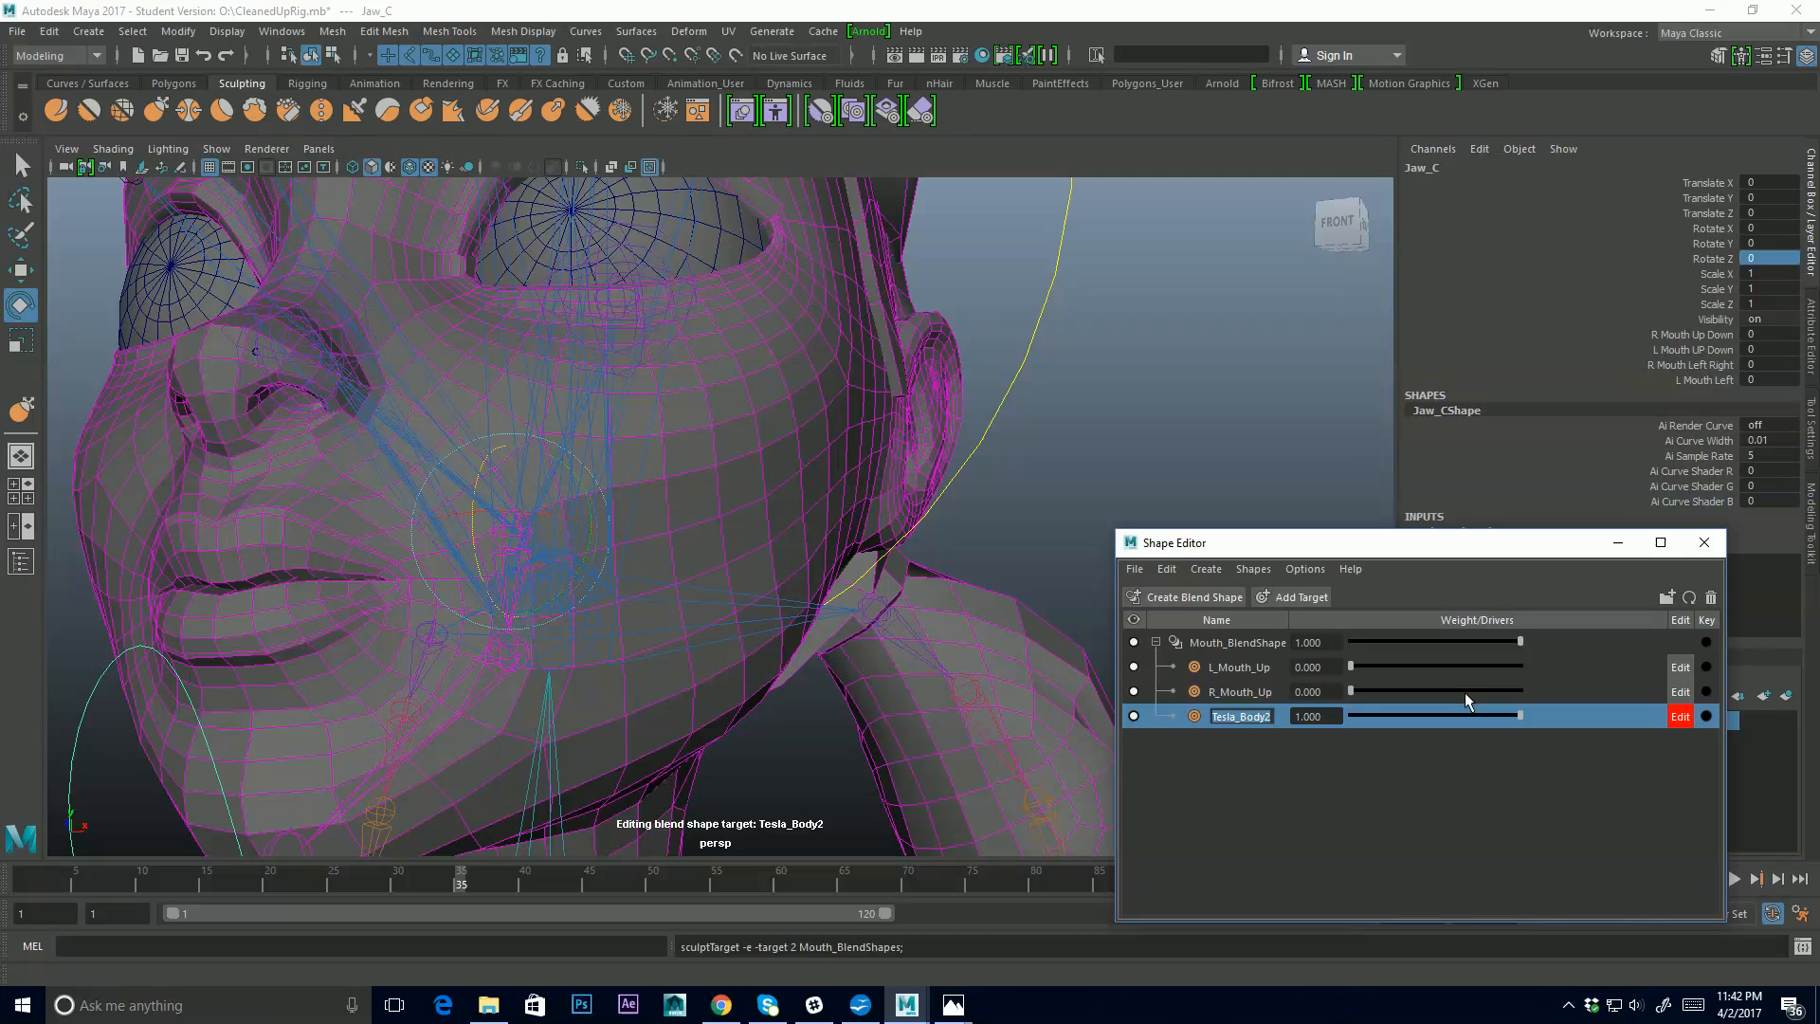
text(L_Mouth_Out)
key(Return)
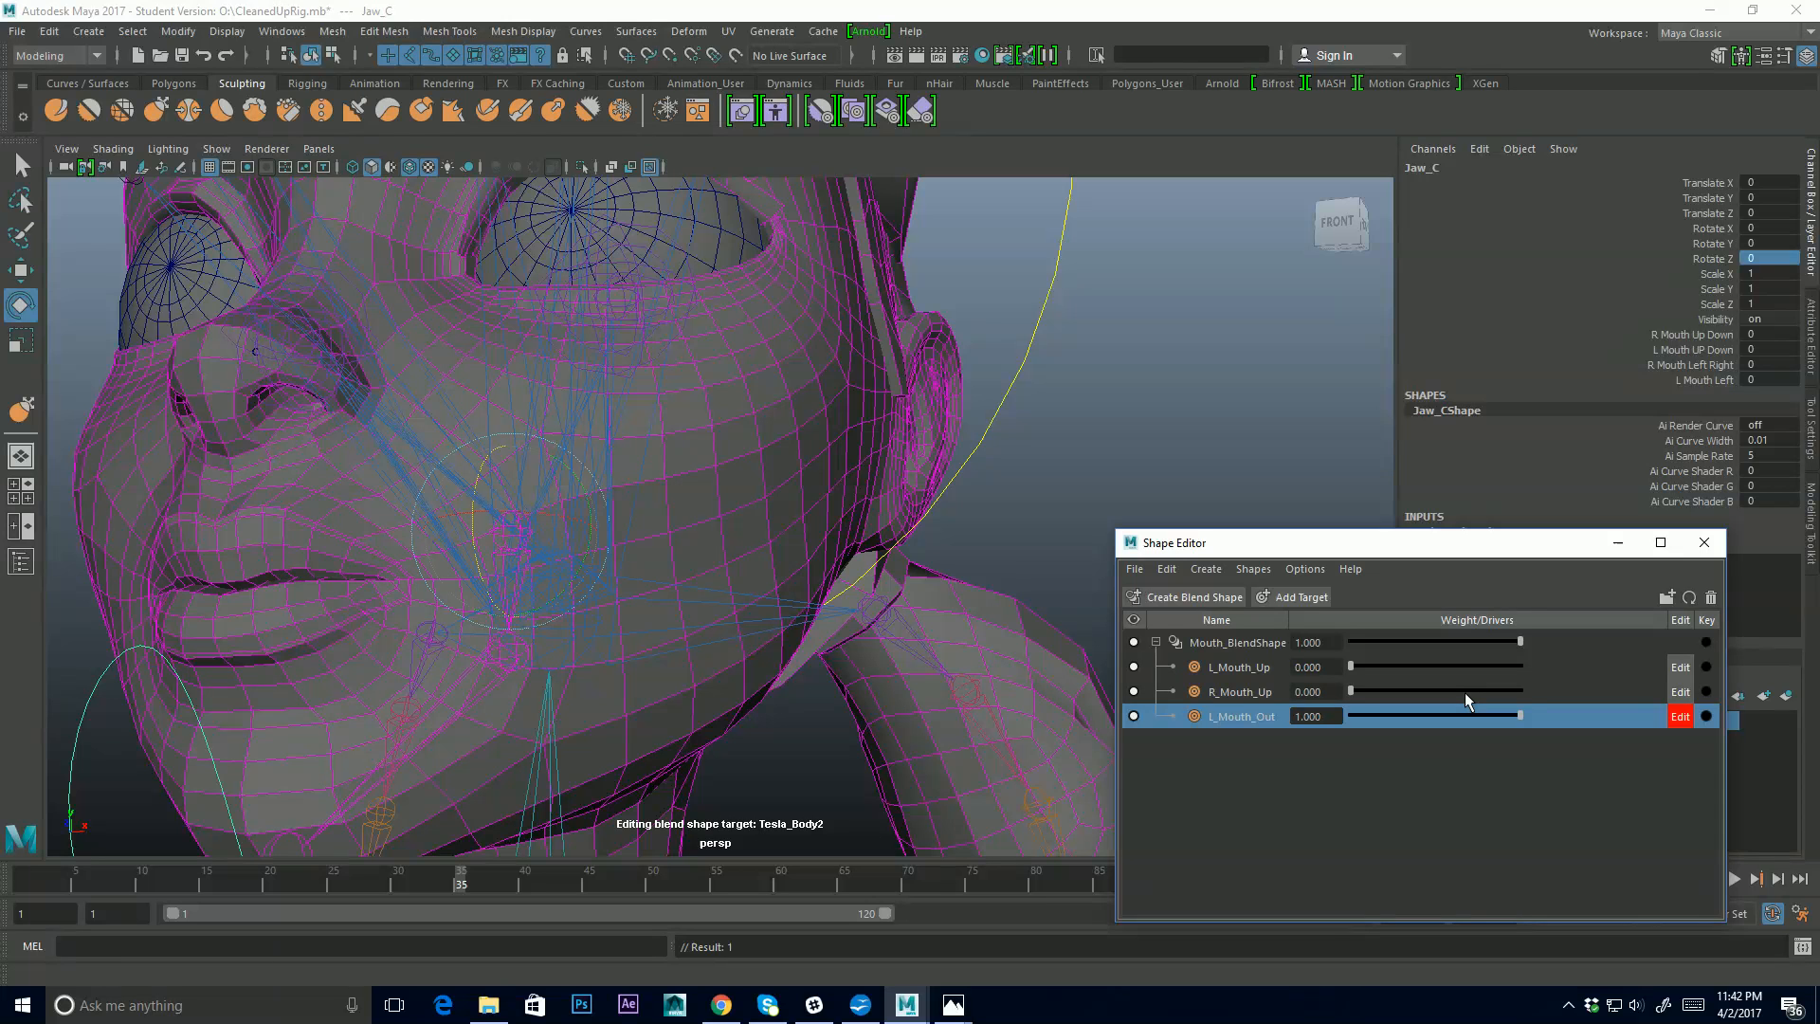
Select the body mesh and activate the Grab tool, enlarging its brush at the left corner of the mouth
click(746, 464)
click(155, 111)
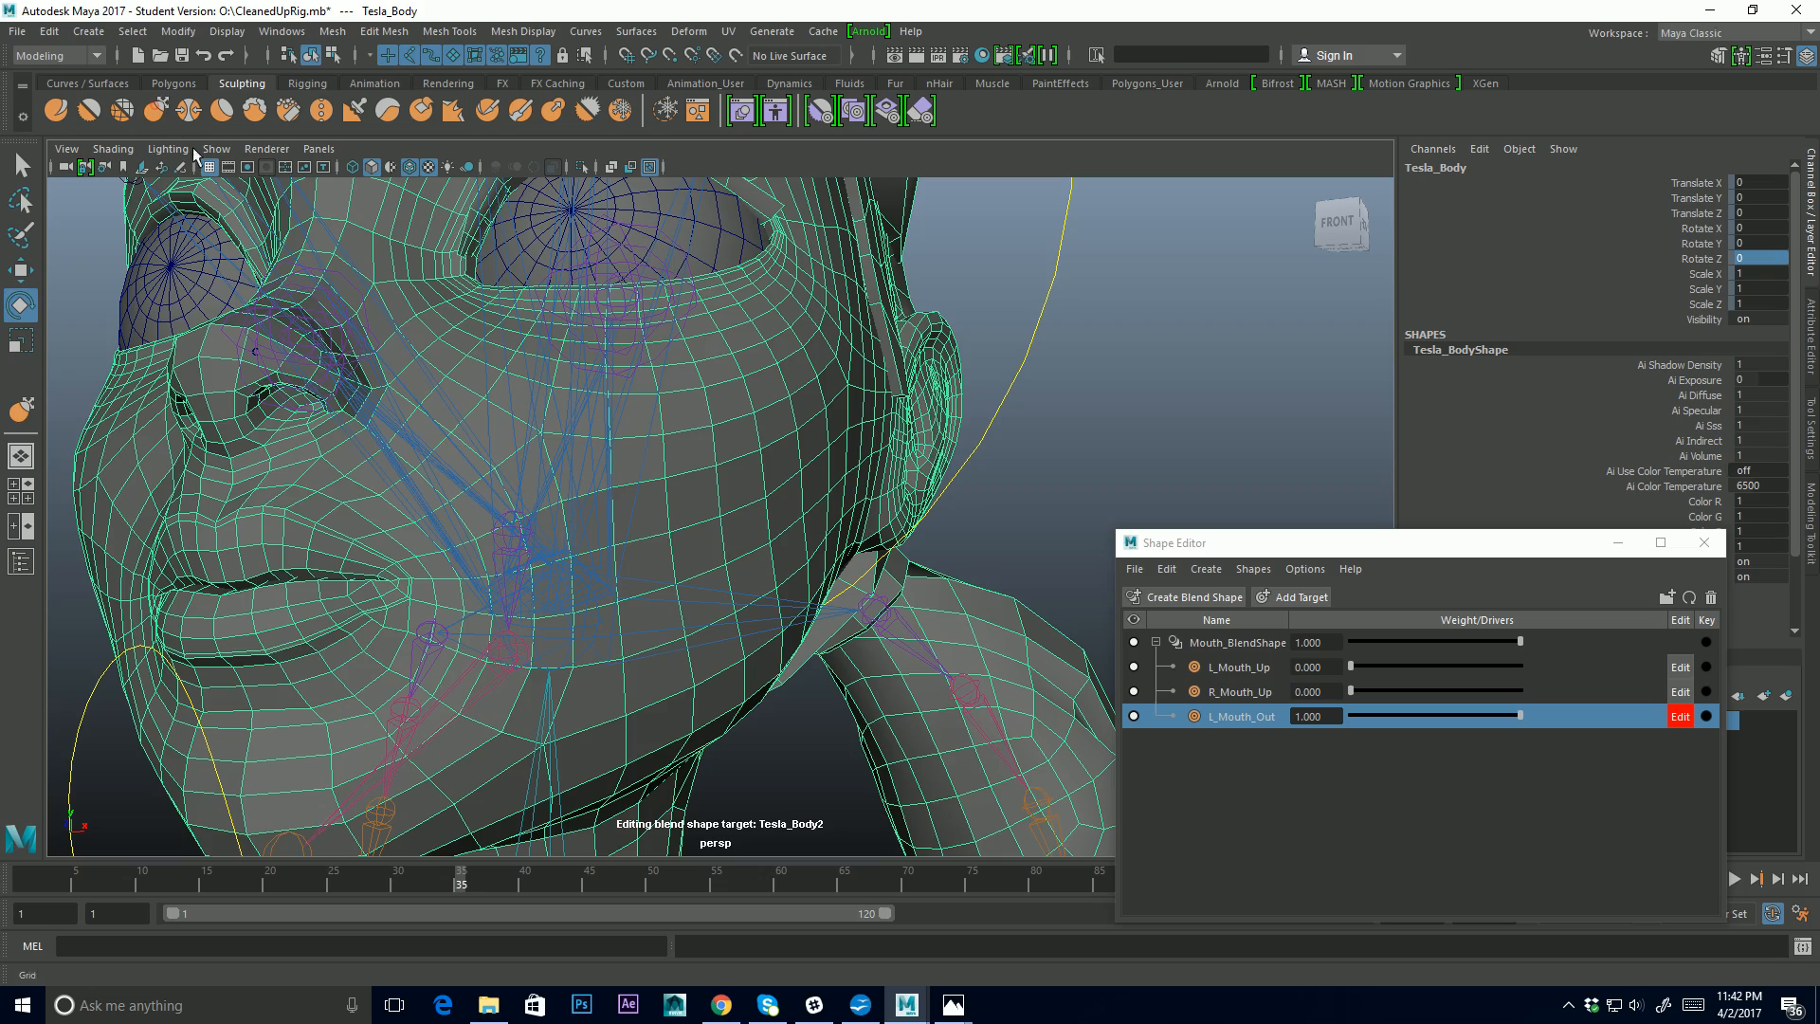
alt+middle_drag(453, 589, 475, 561)
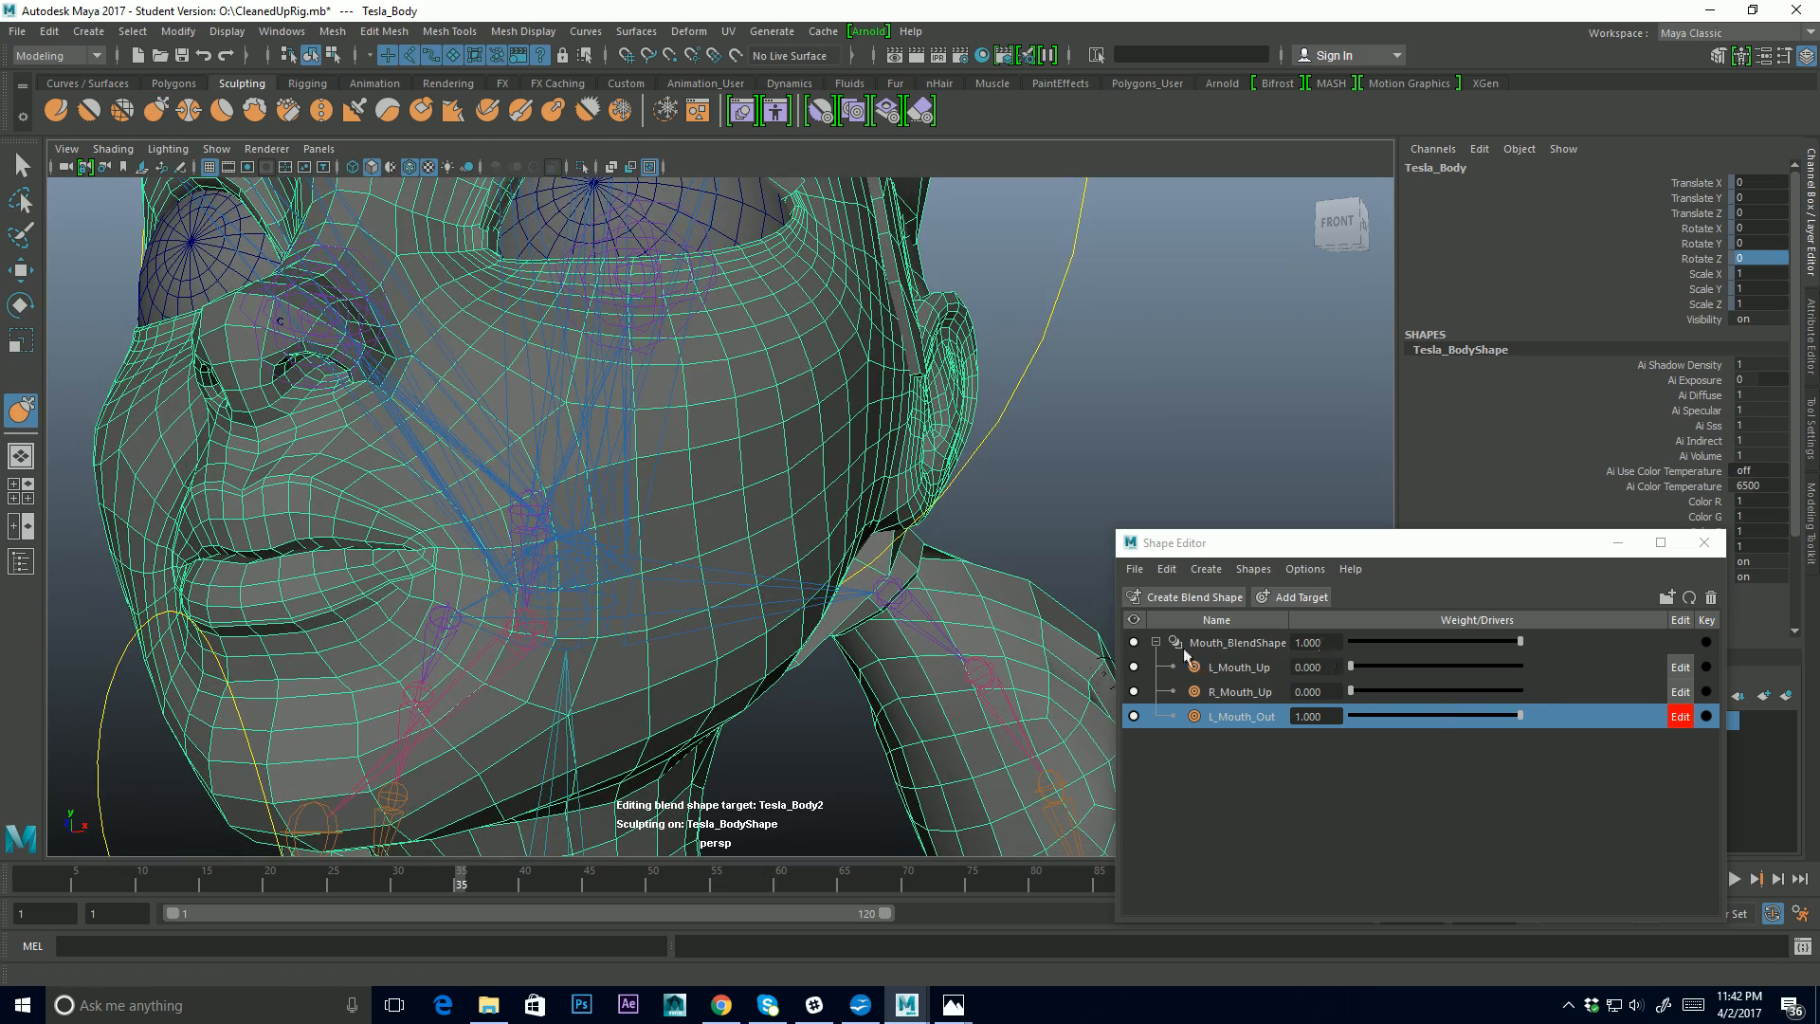
alt+middle_drag(427, 537, 502, 586)
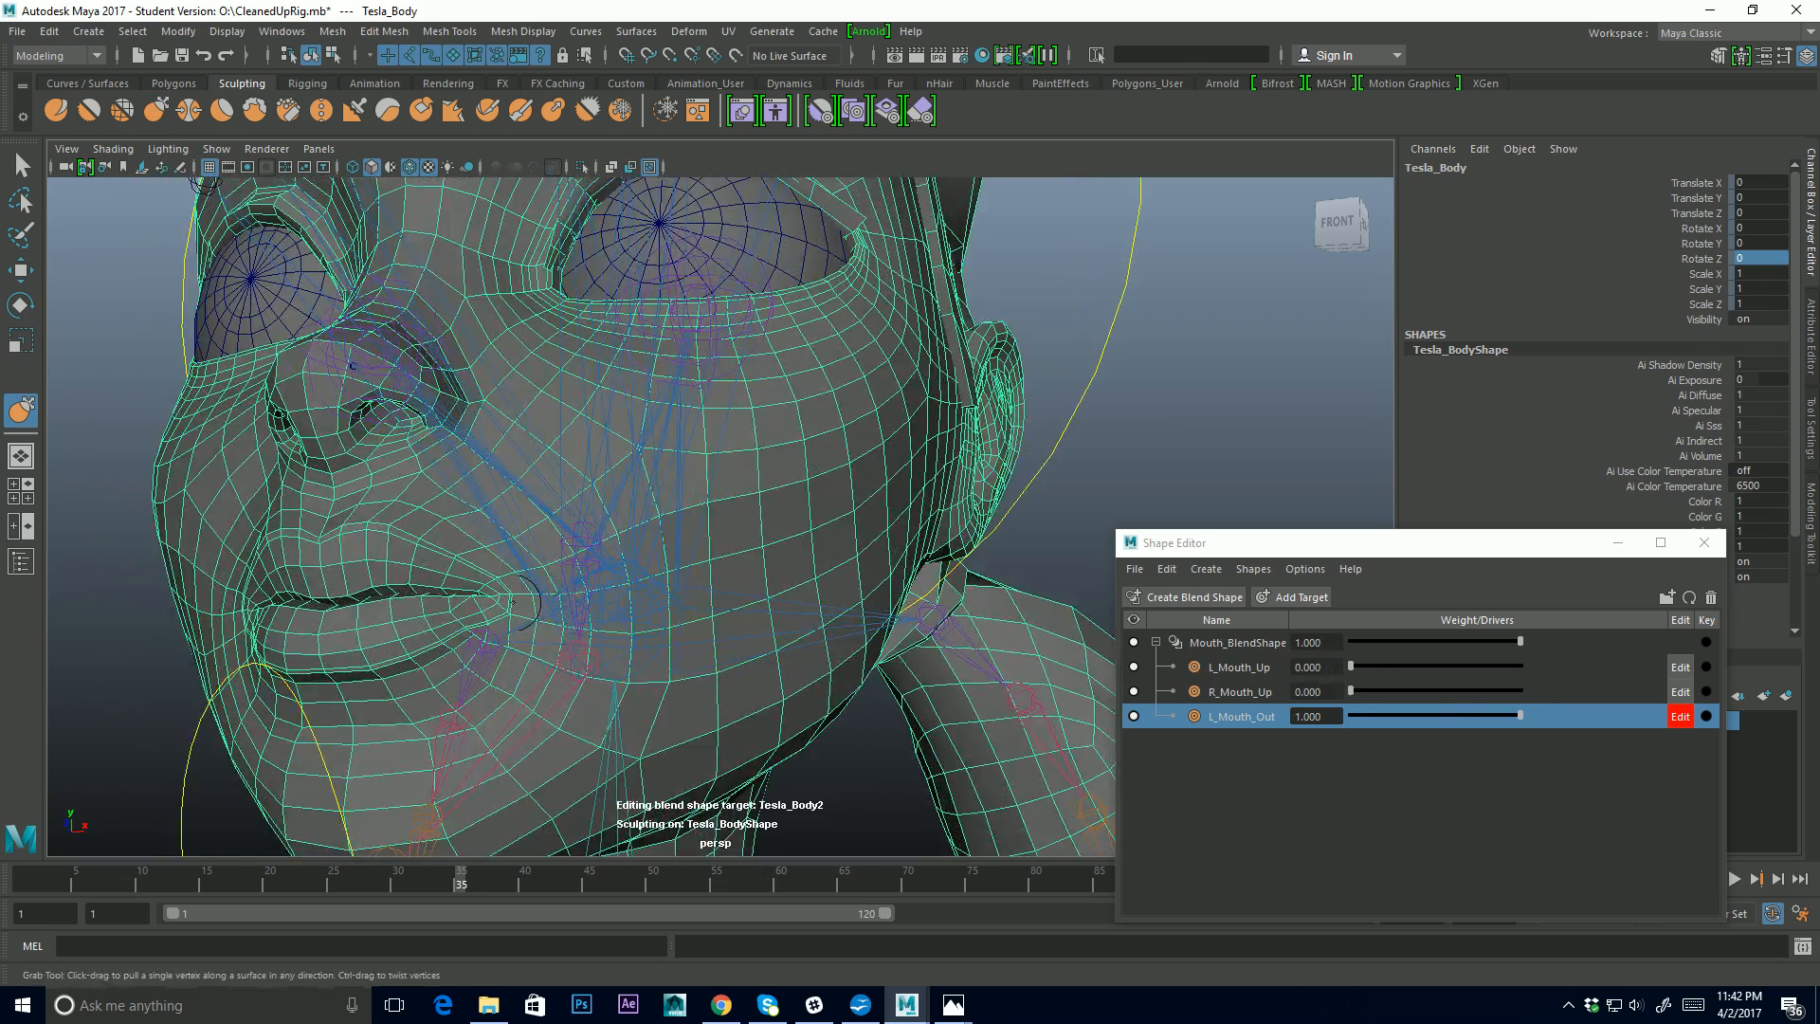
key(b)
drag(532, 594, 541, 592)
alt+drag(491, 601, 501, 604)
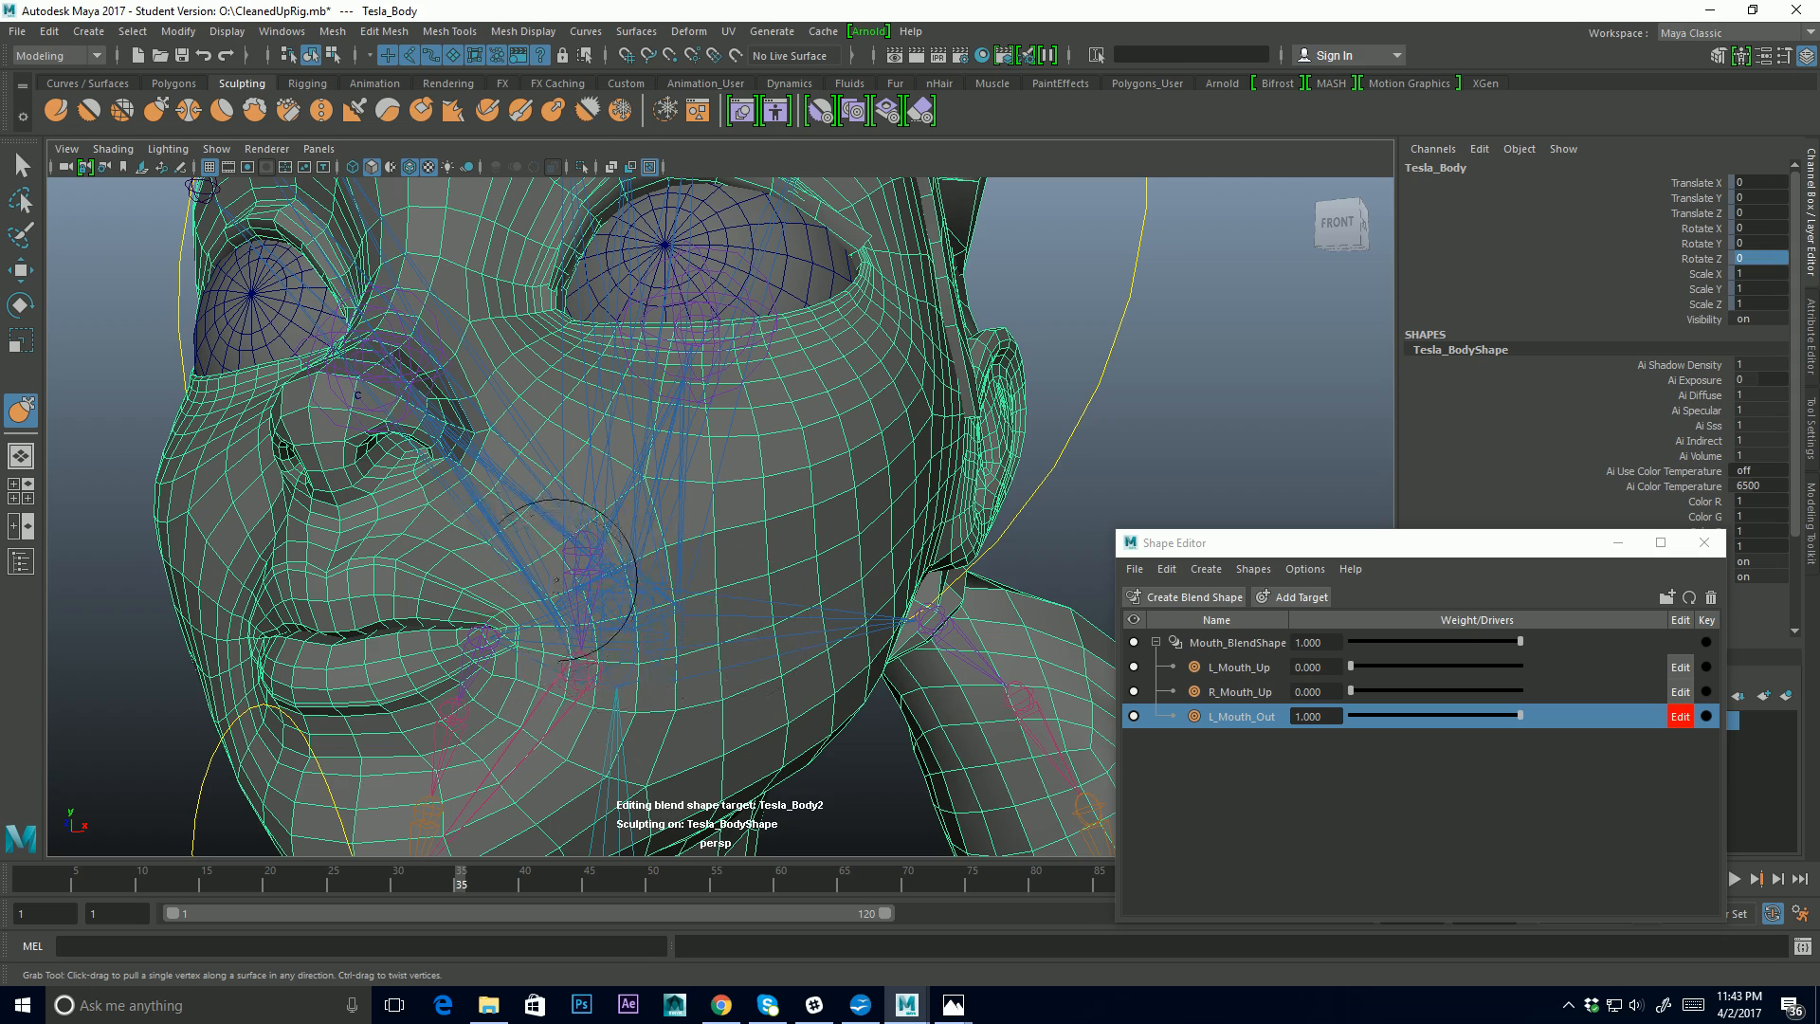
alt+drag(569, 583, 512, 616)
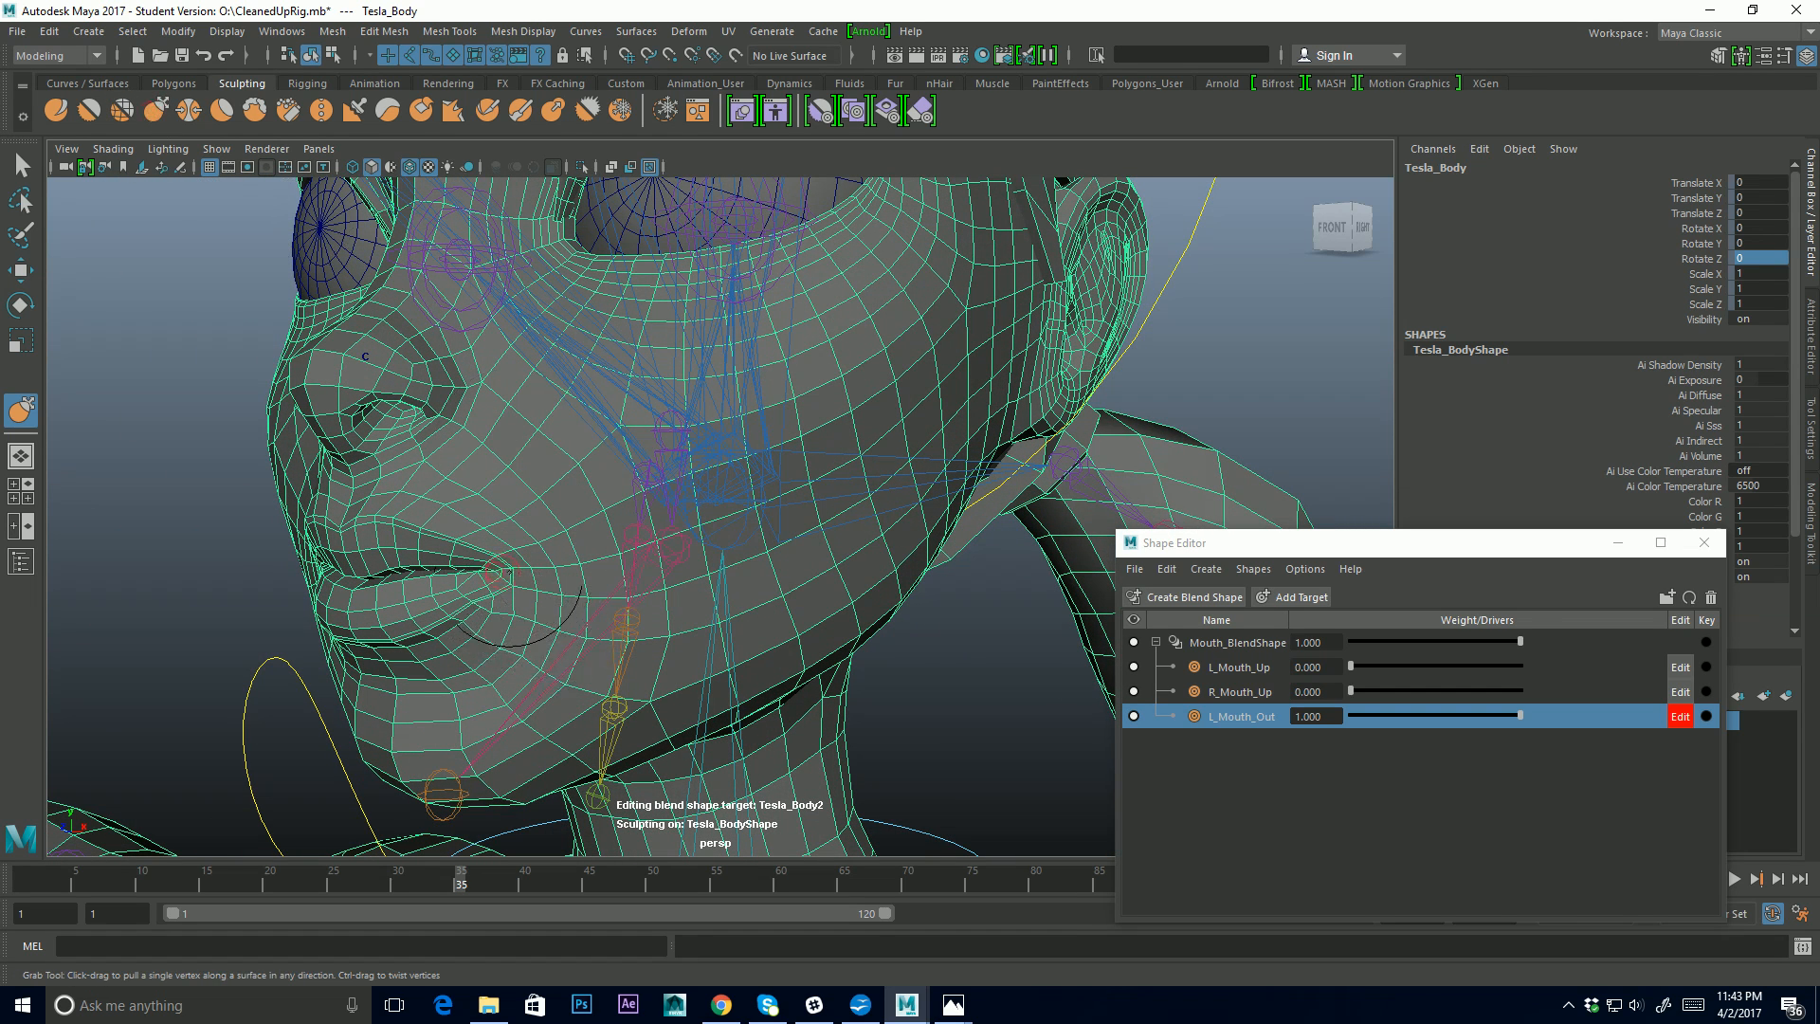
Turn editing of L_Mouth_Out off and on again, and try the Grab tool on the mouth corner
key(q)
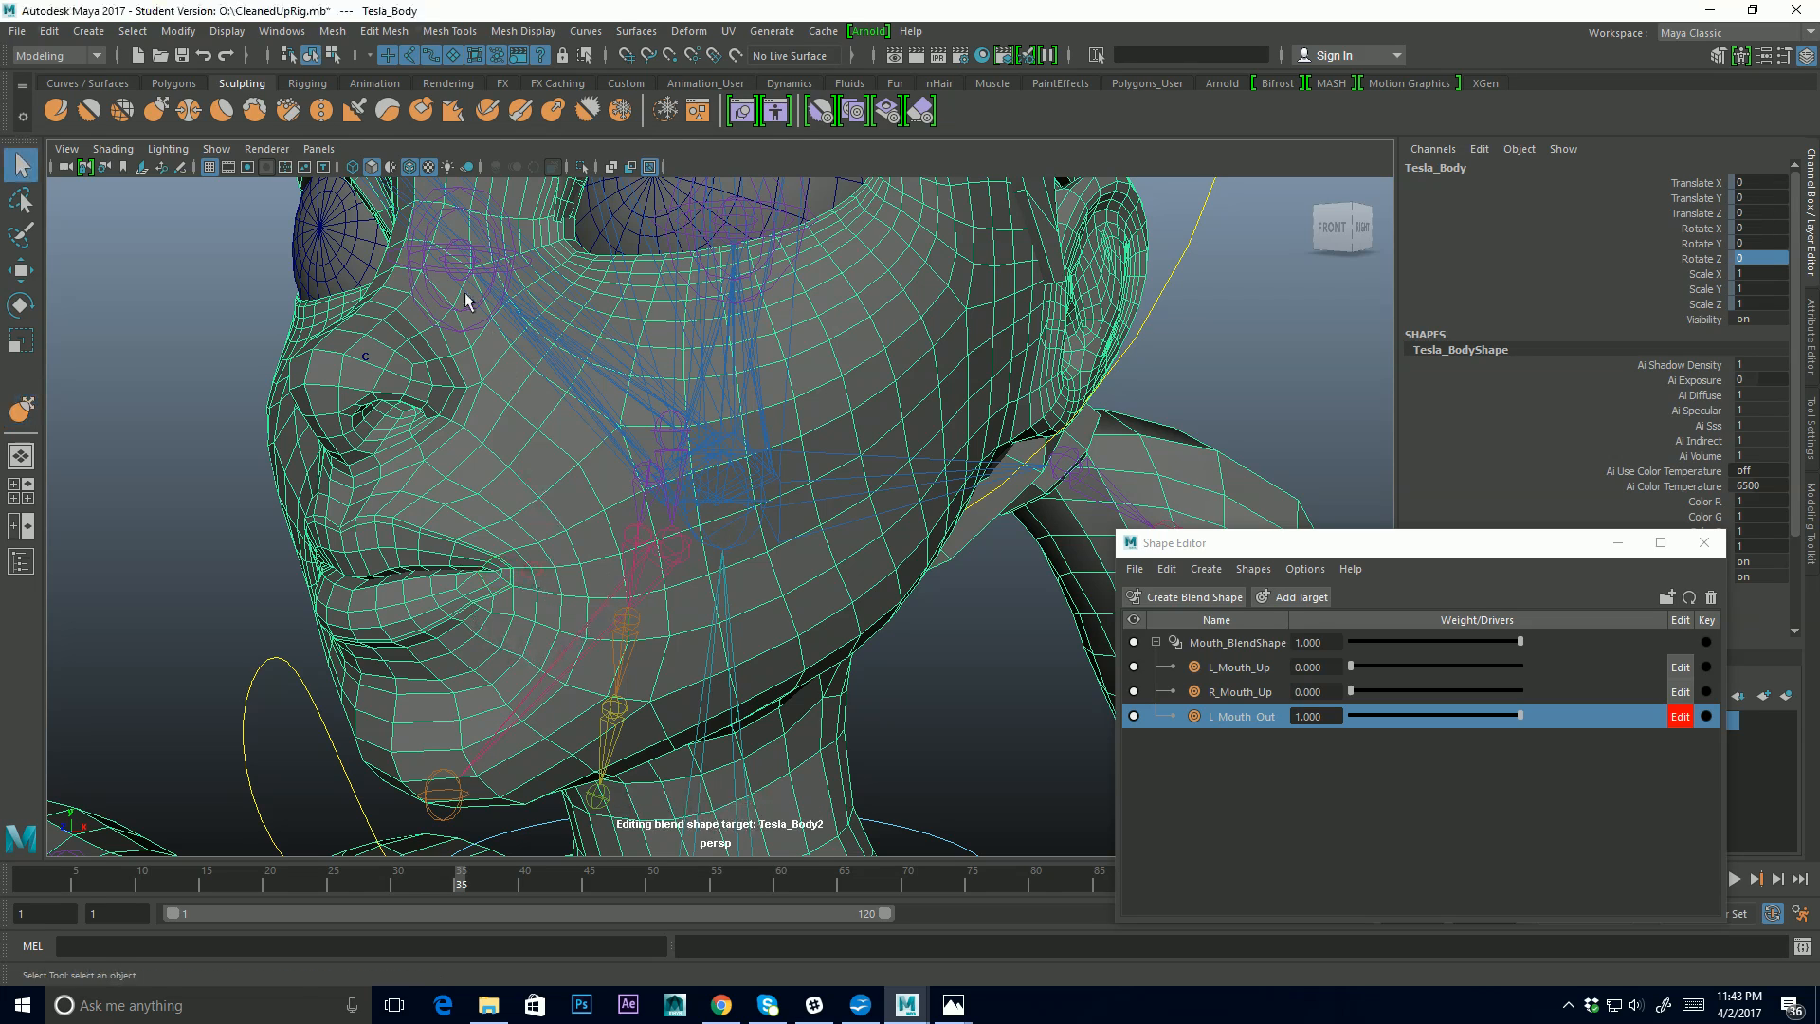
click(1679, 717)
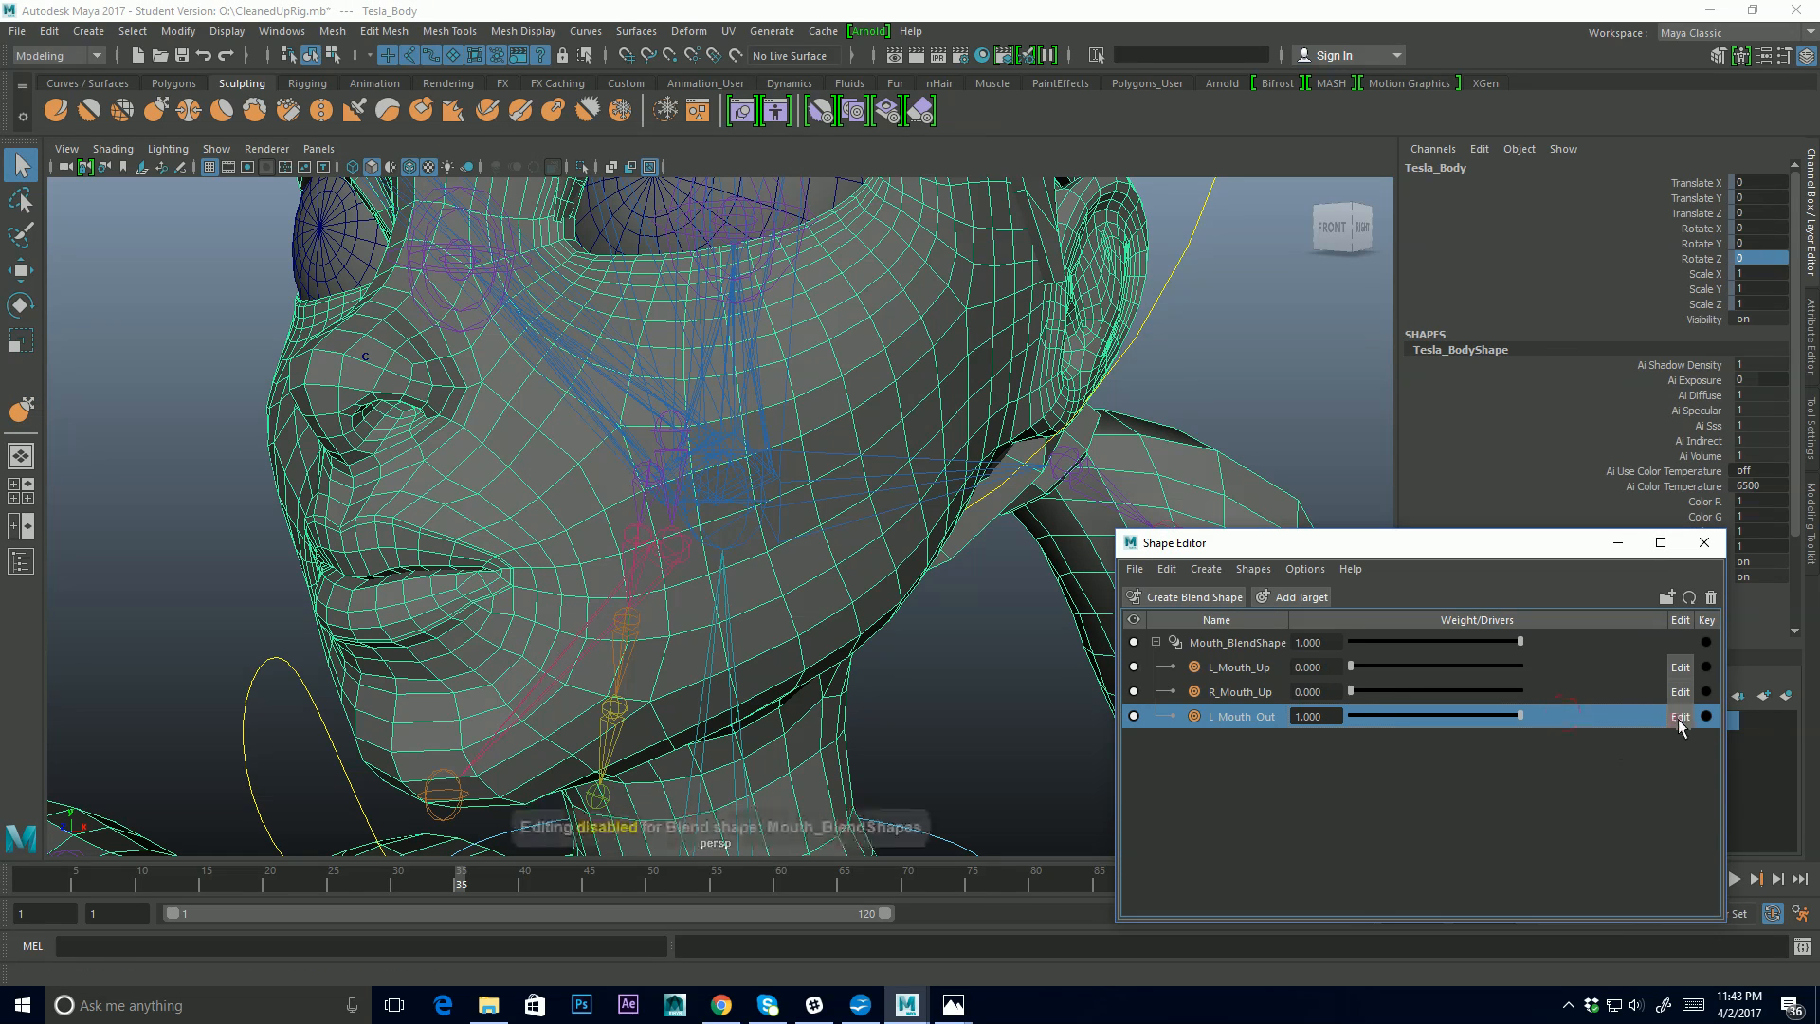
click(1680, 716)
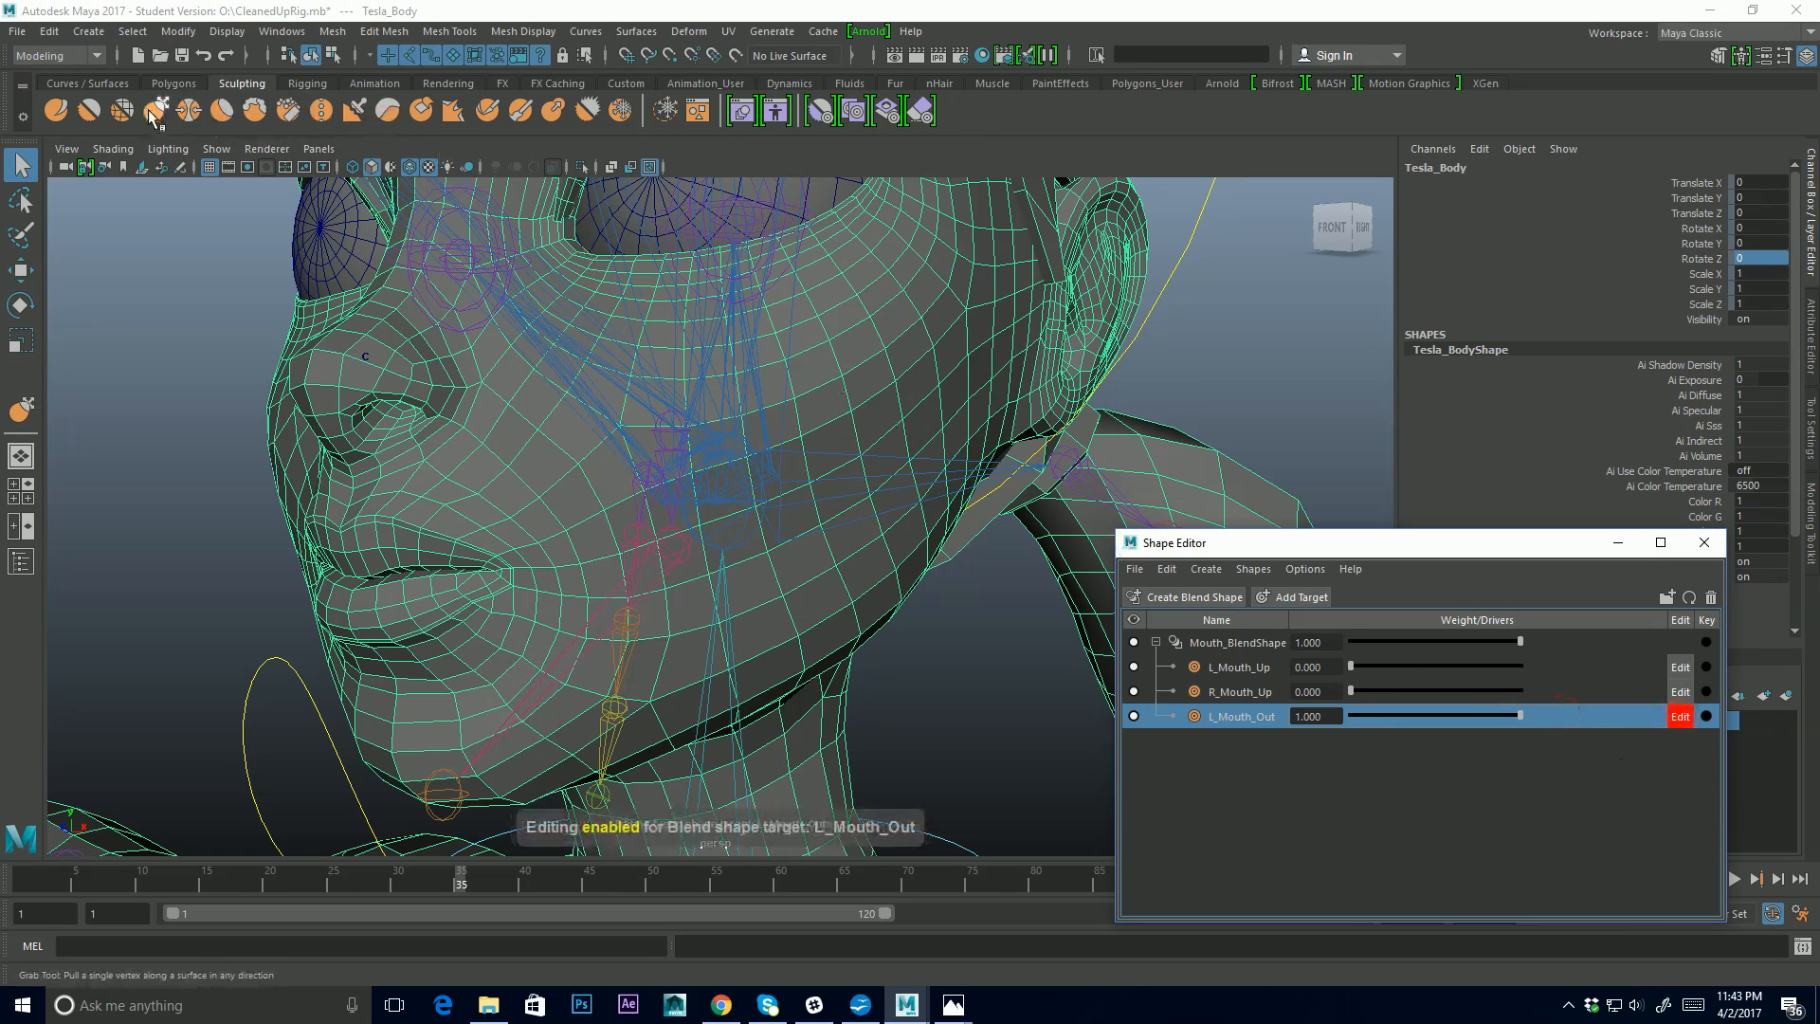
key(y)
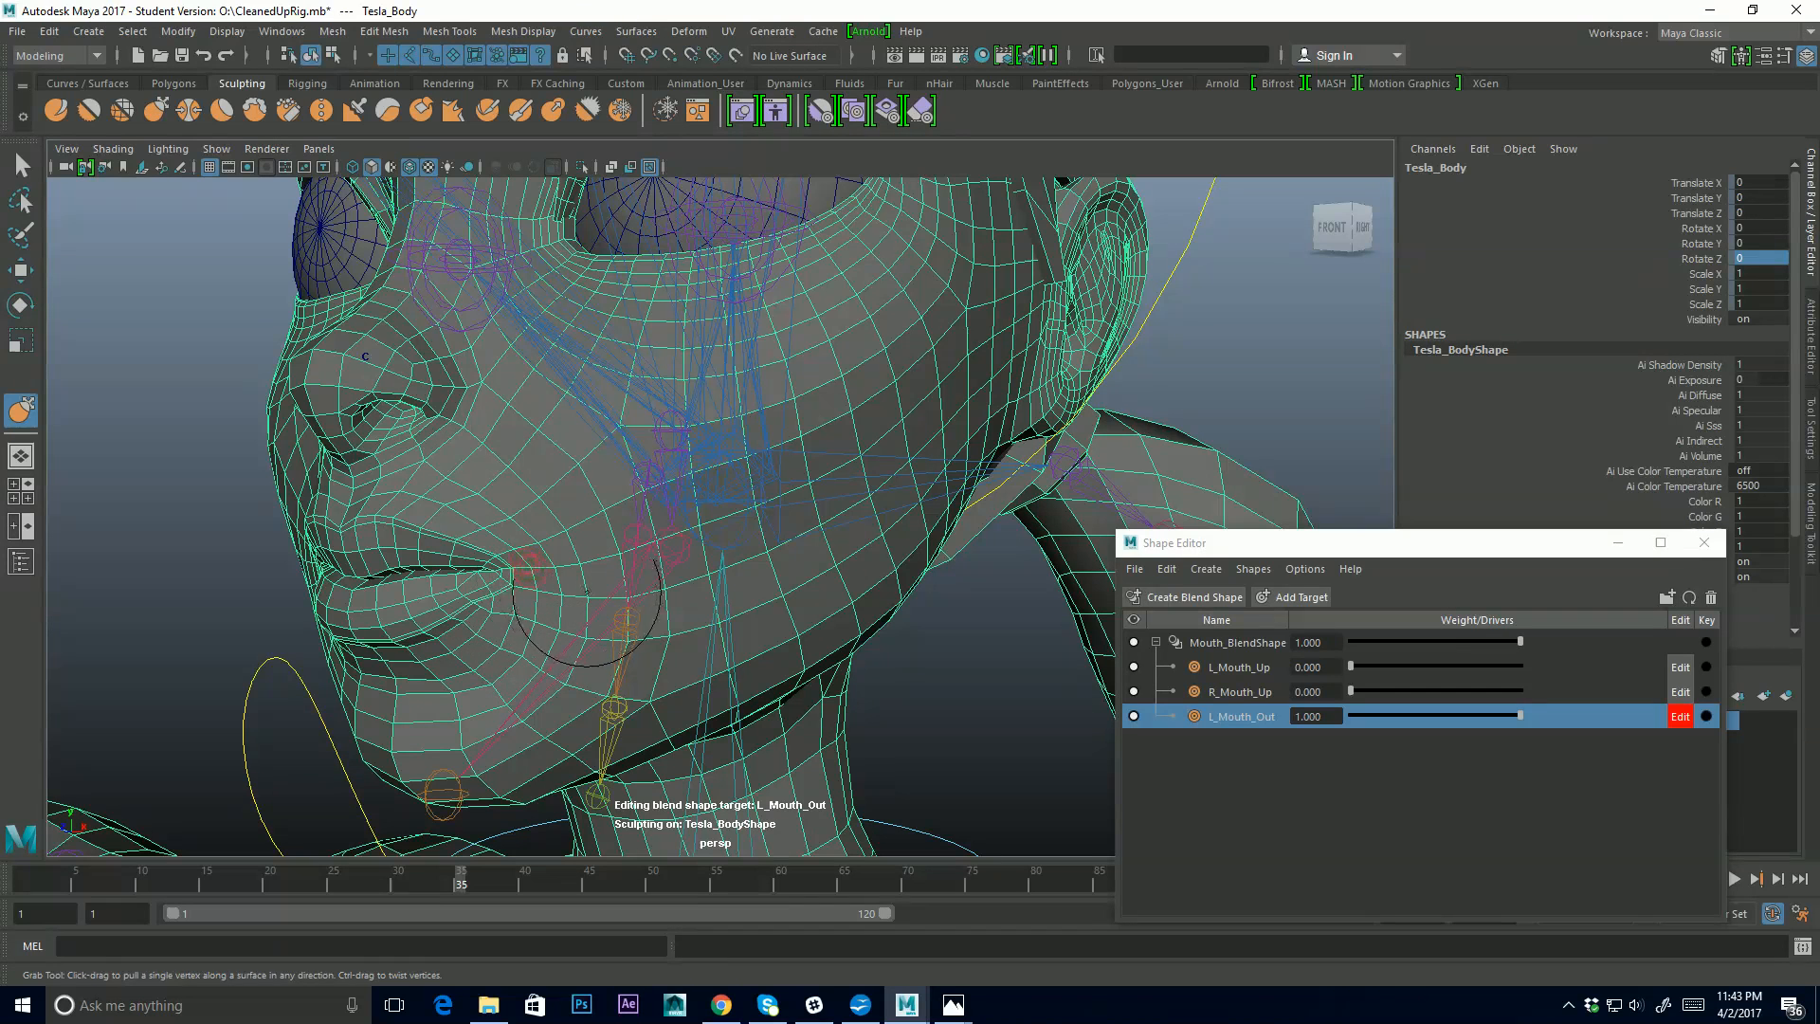
Reselect L_Mouth_Out and the body mesh for the Grab tool, and toggle the target's editing off and on
key(q)
click(1237, 643)
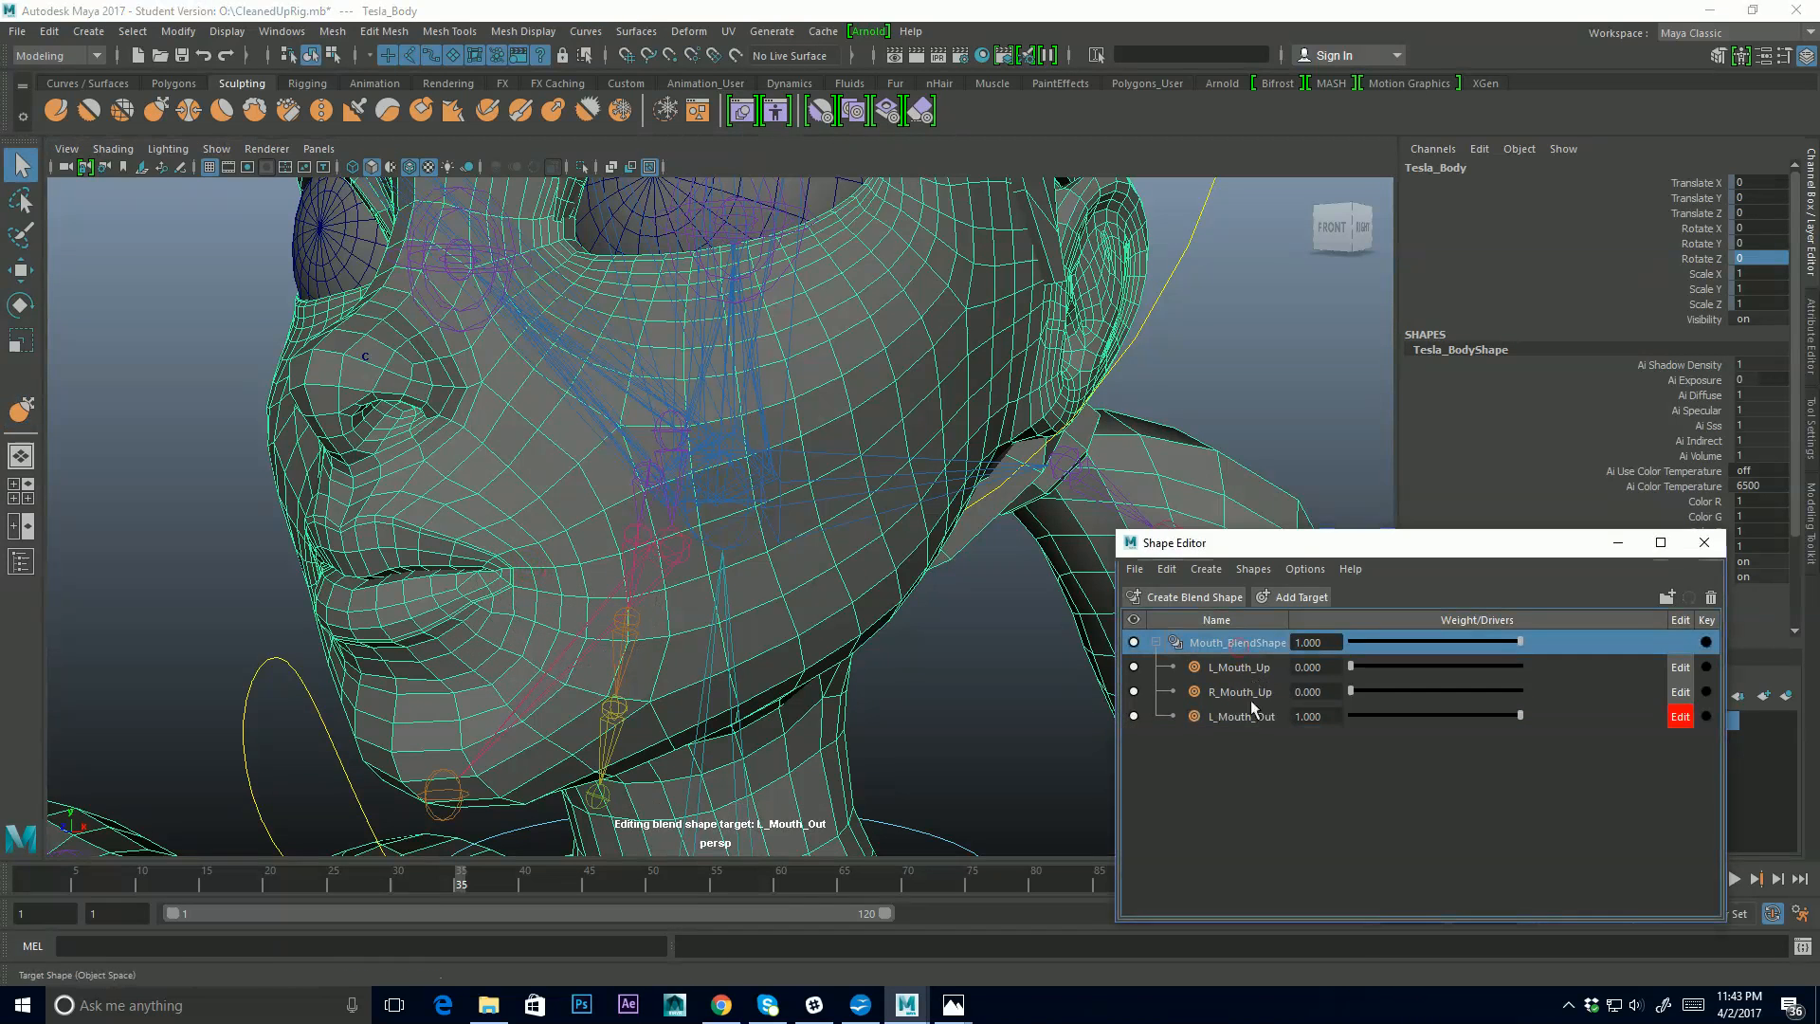
click(1300, 369)
click(1259, 718)
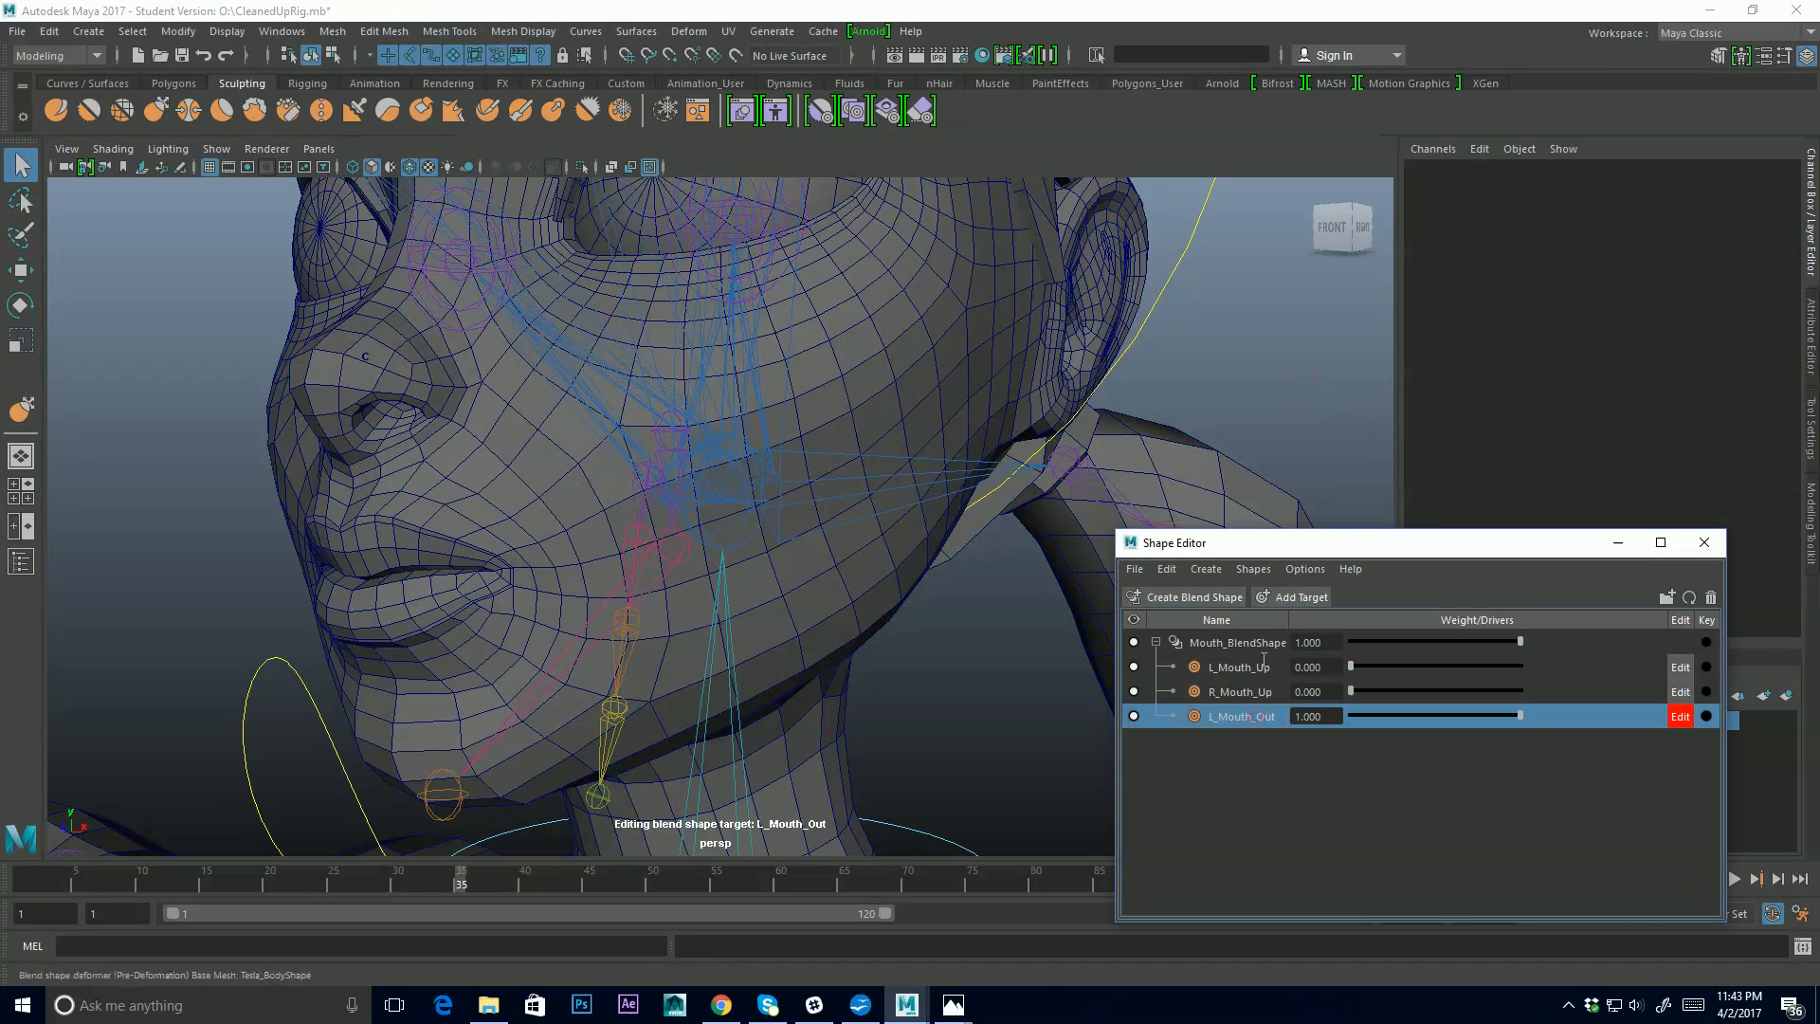
click(156, 108)
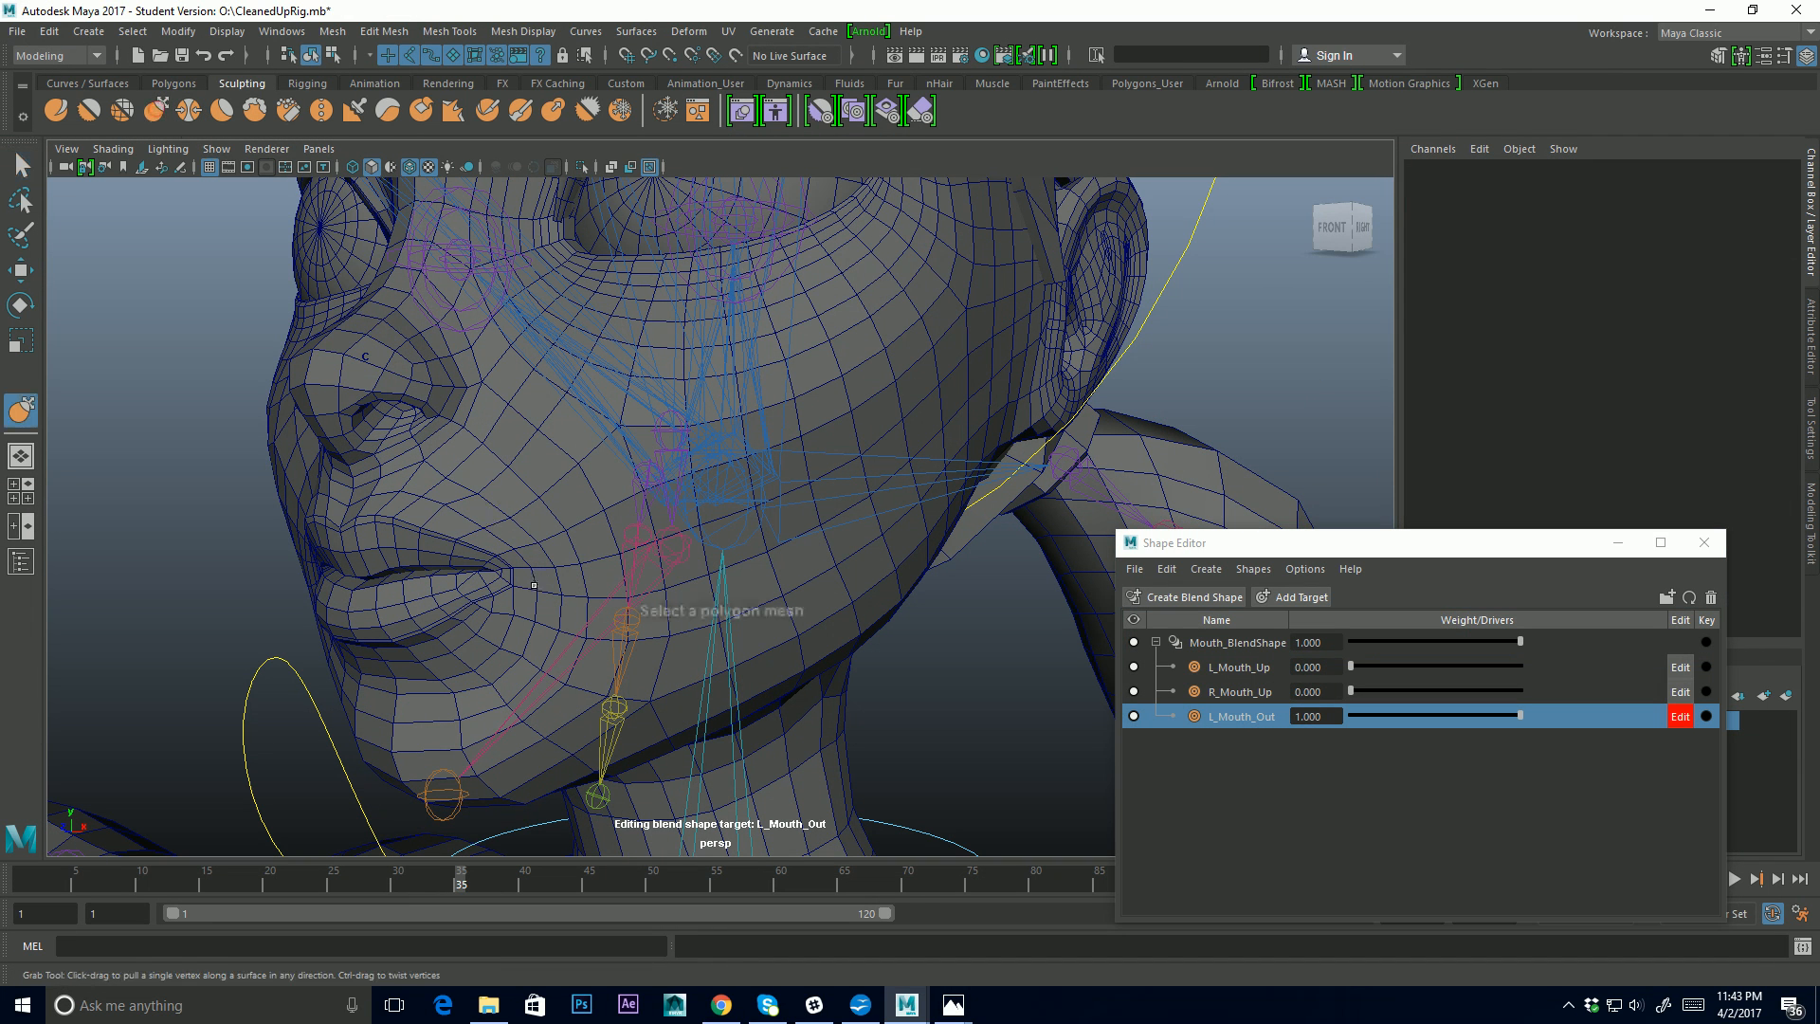
click(1264, 720)
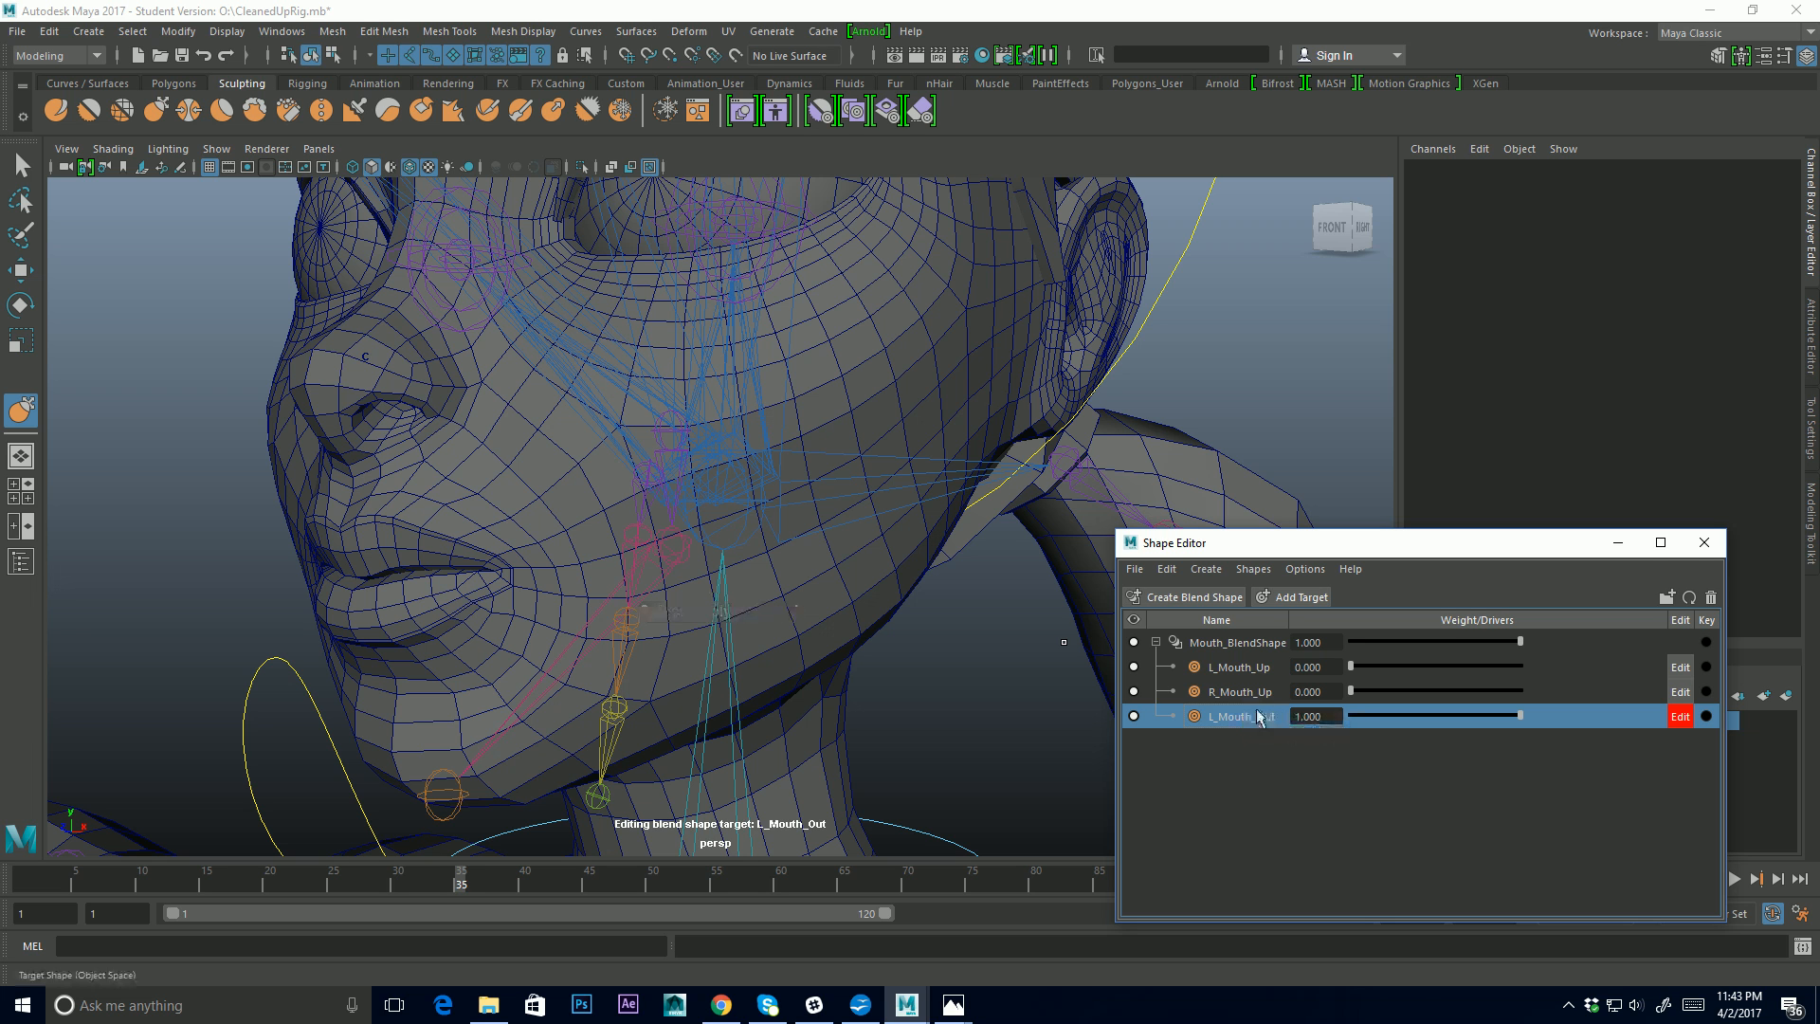
click(158, 111)
click(518, 566)
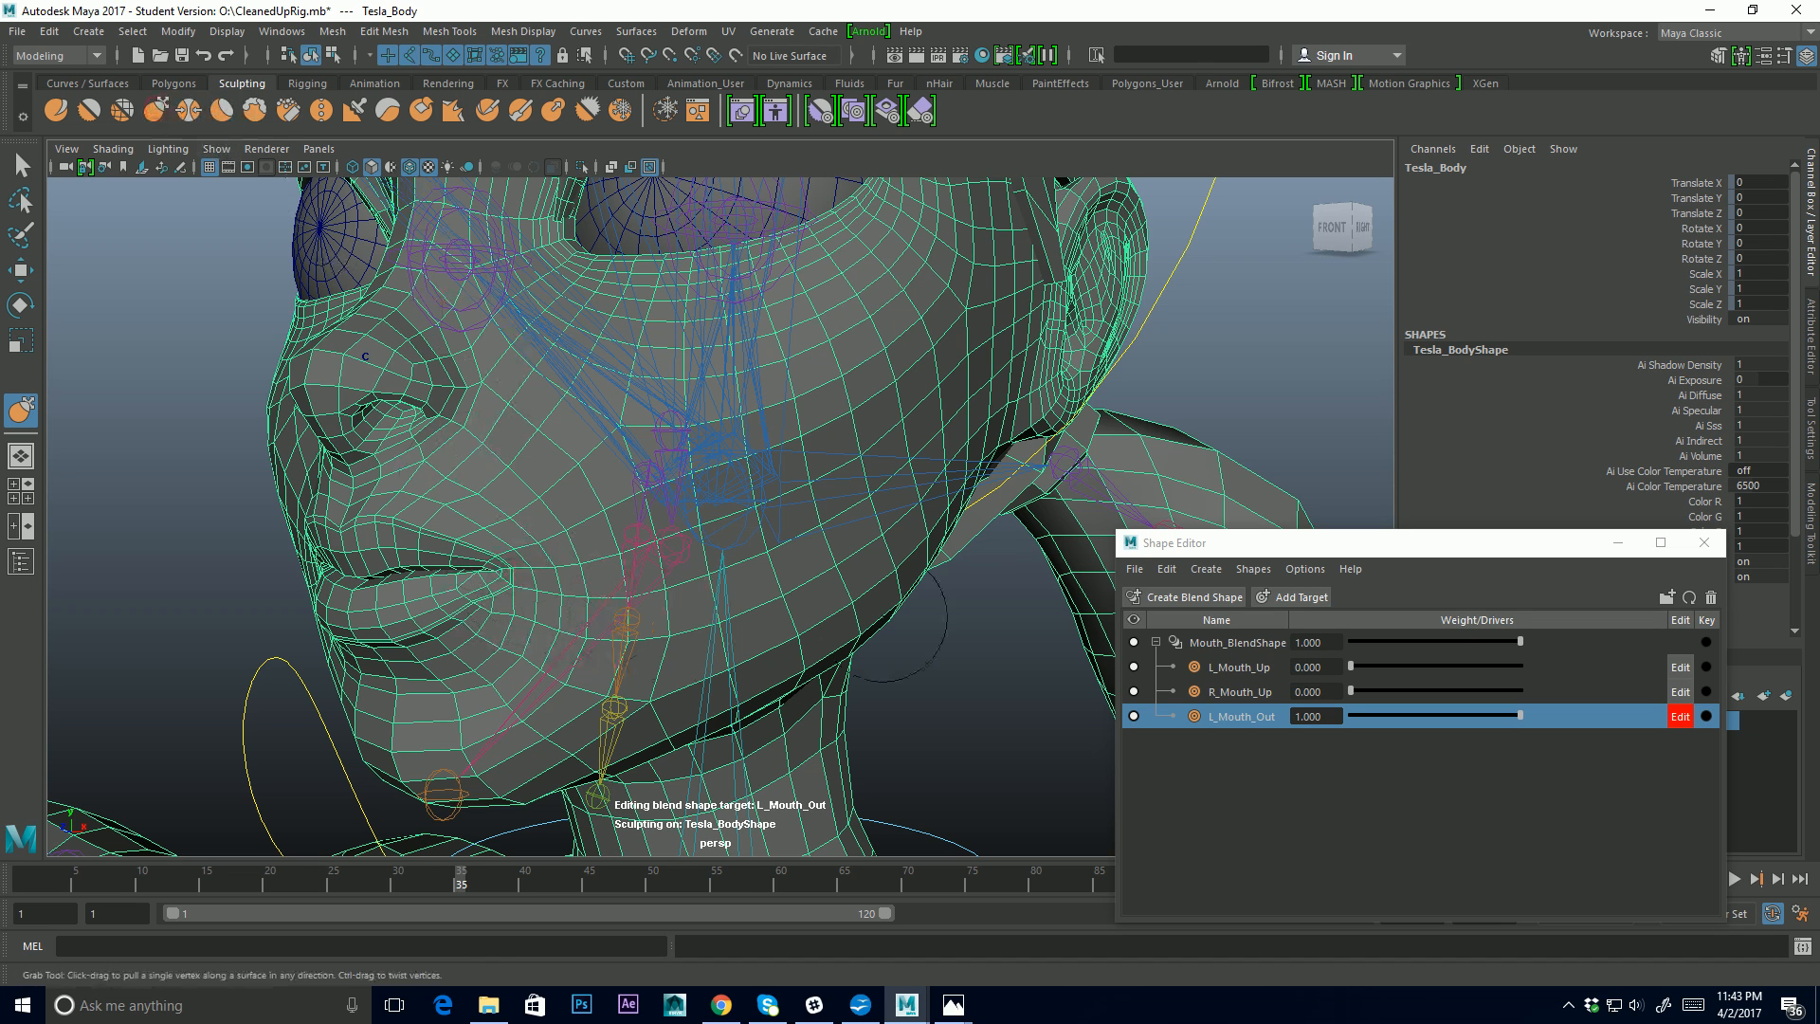
click(1680, 717)
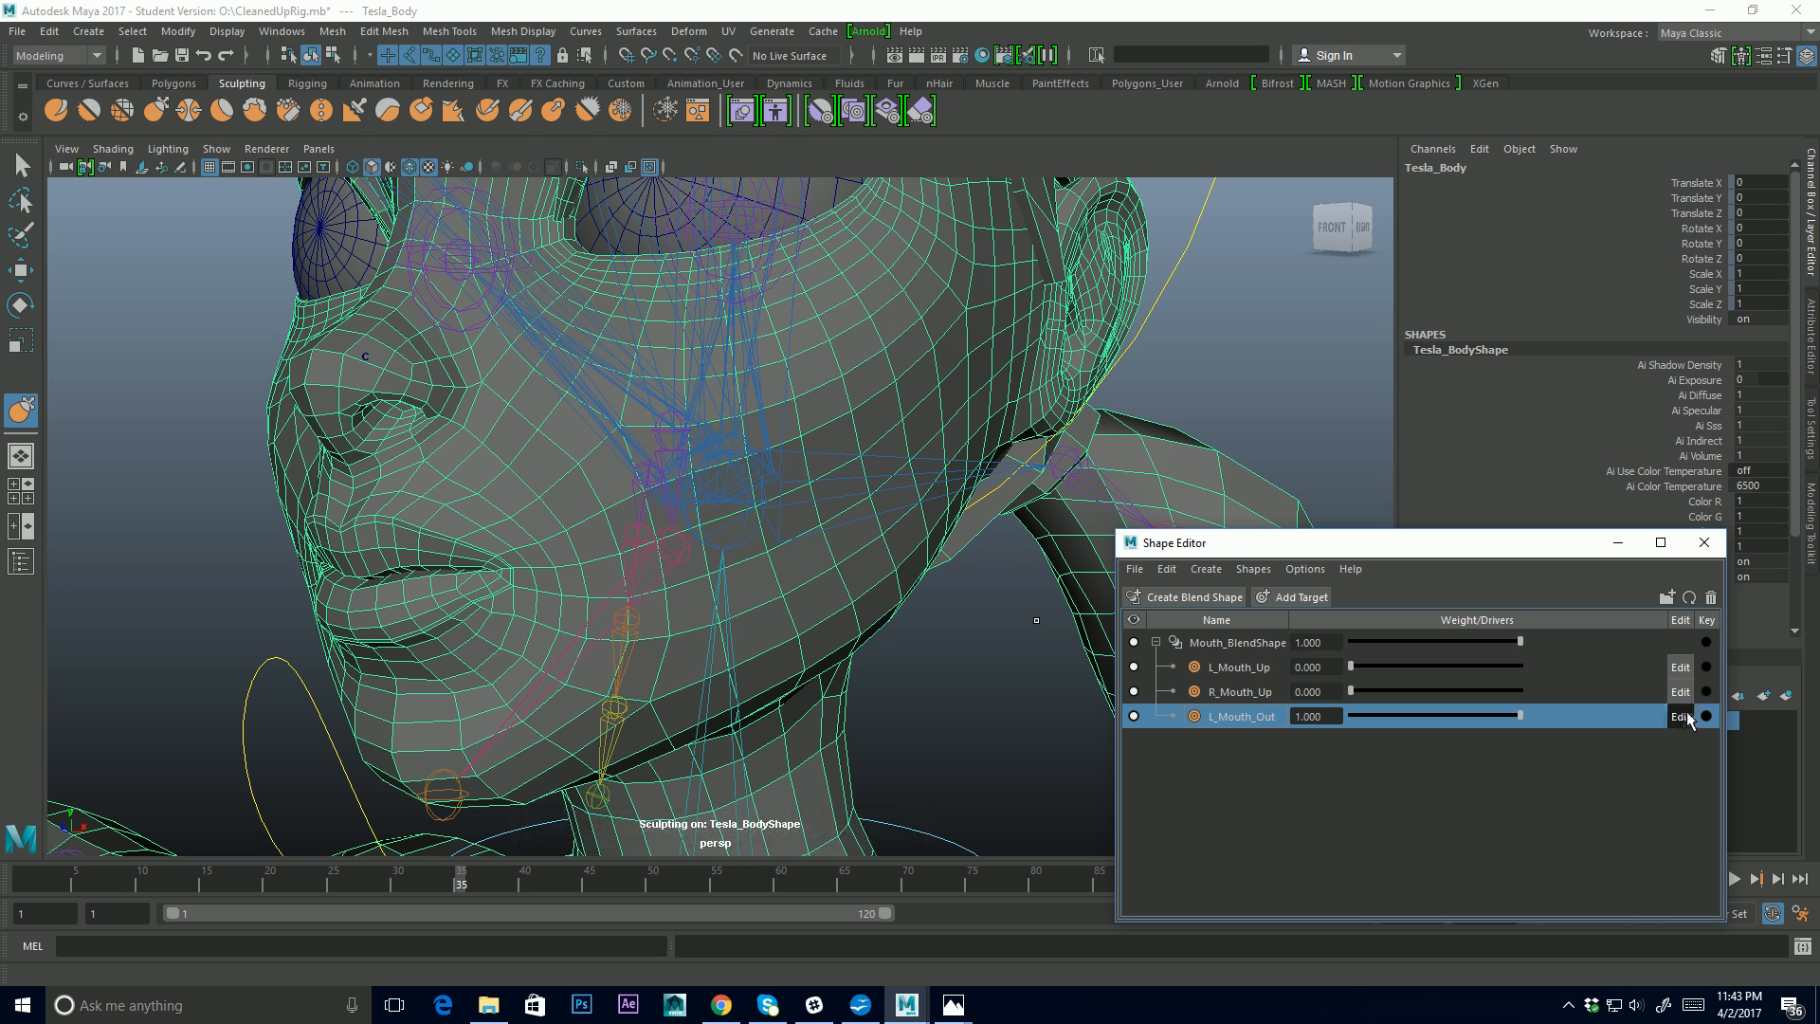
click(1679, 717)
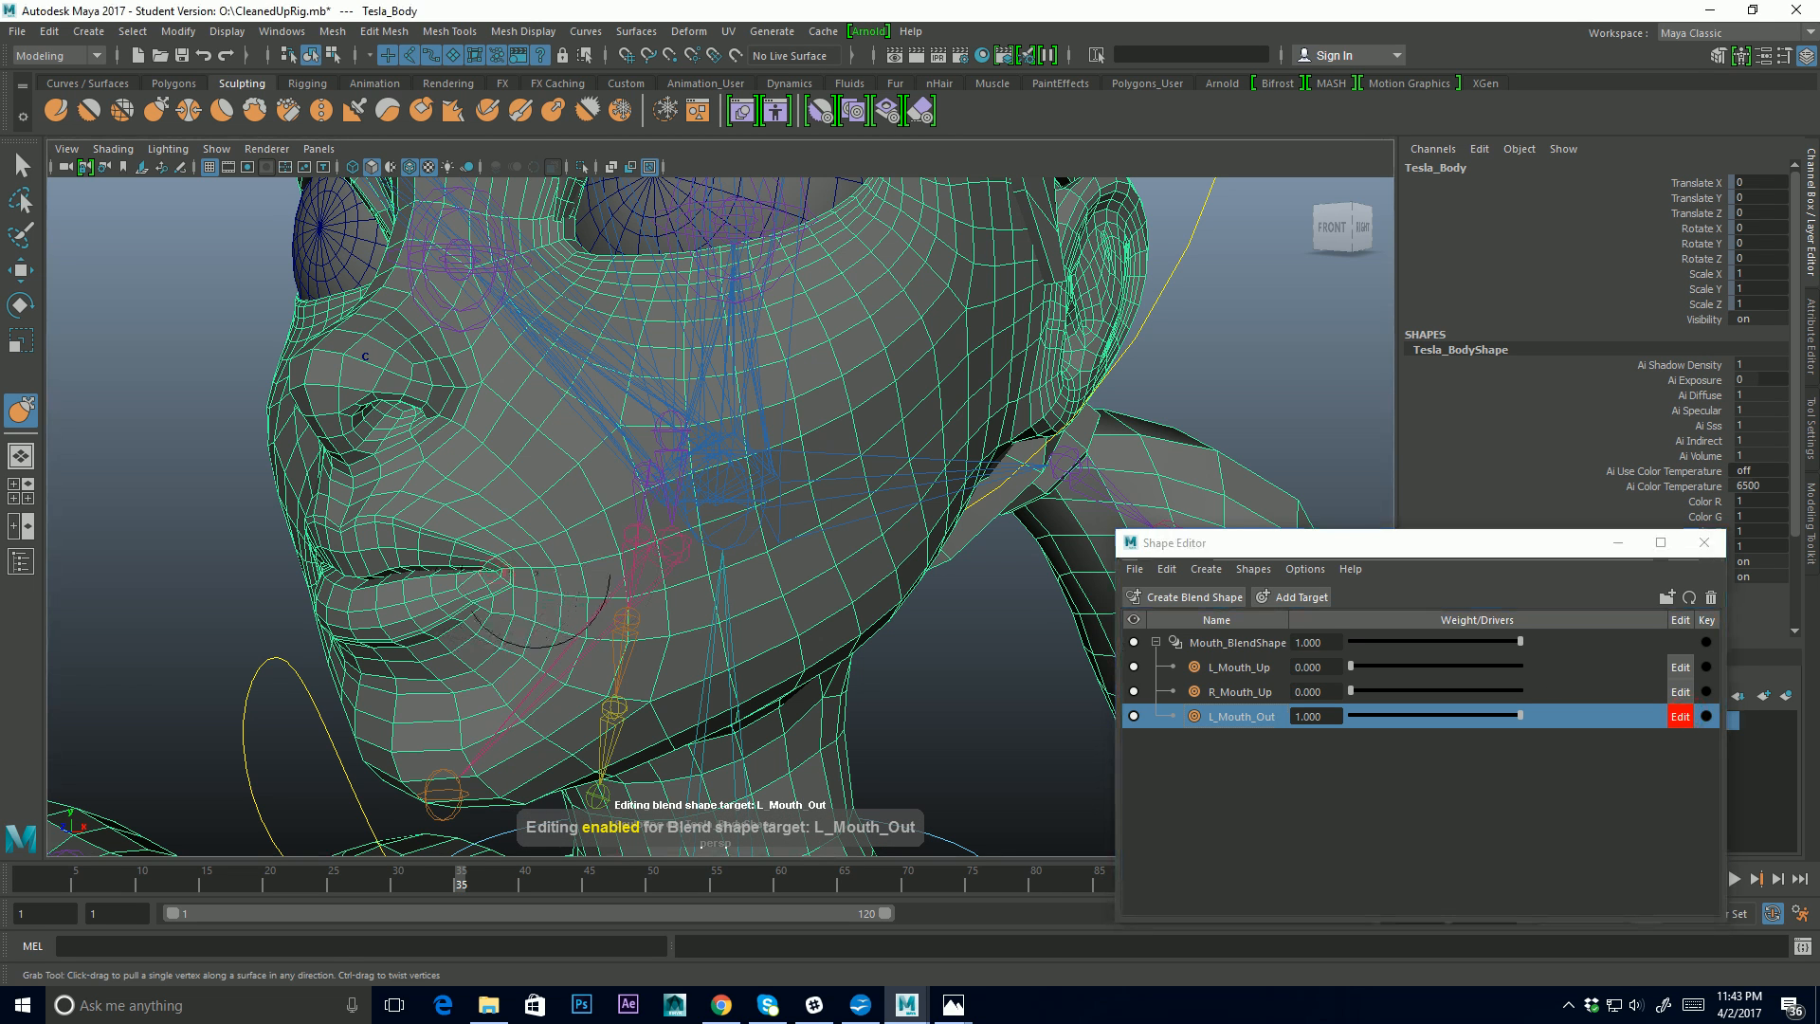
Add another target to the mouth blend shape for a sculpting test and open the Grab tool's settings
click(1300, 597)
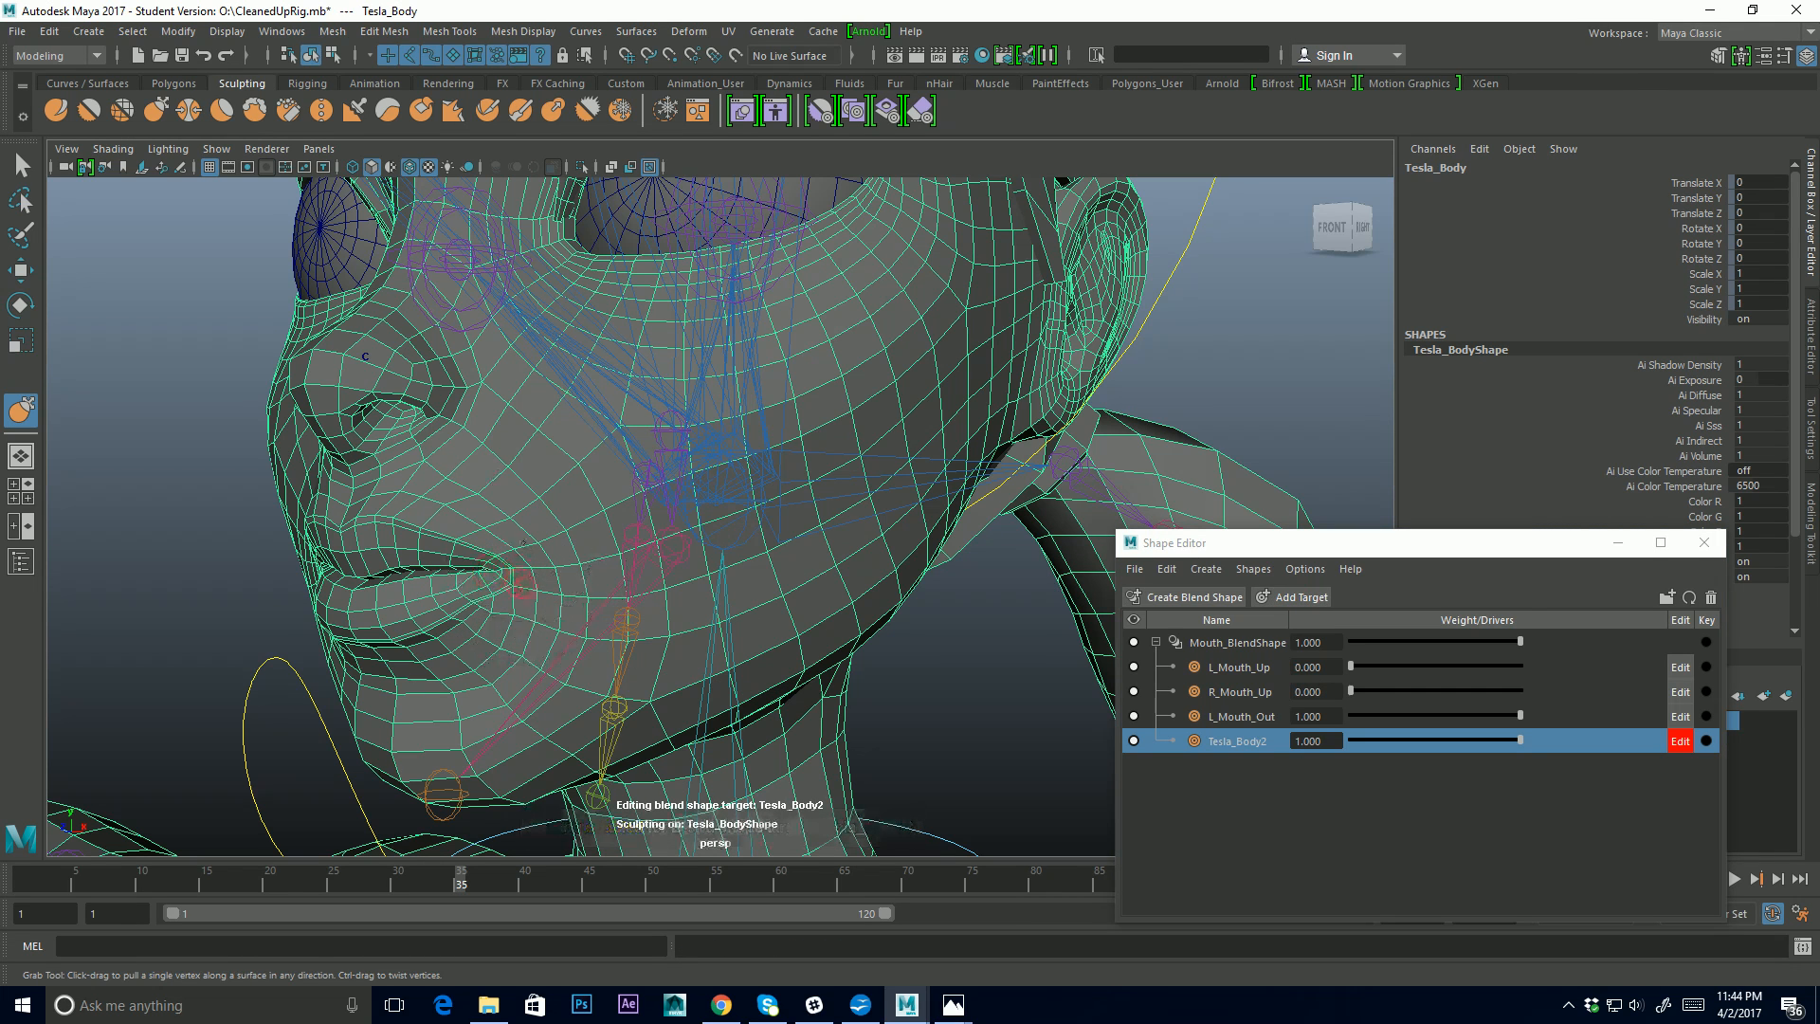
click(1810, 431)
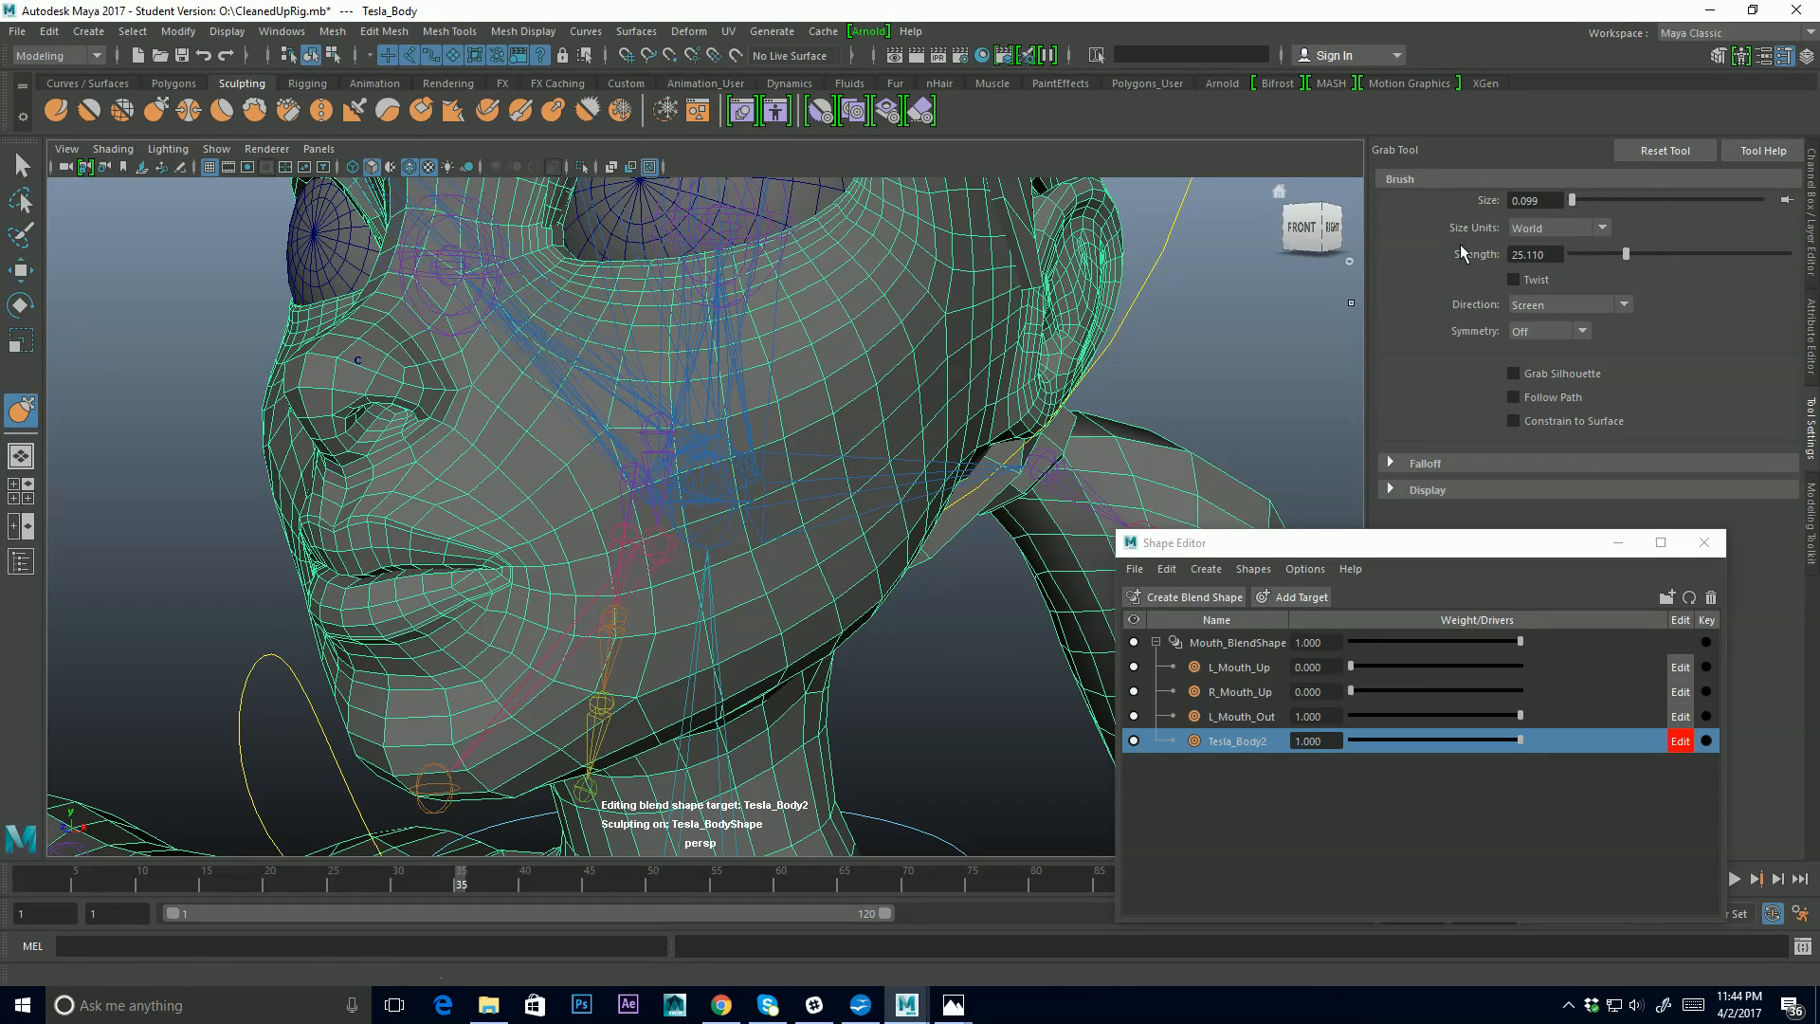
alt+drag(474, 597, 548, 521)
alt+drag(694, 589, 697, 533)
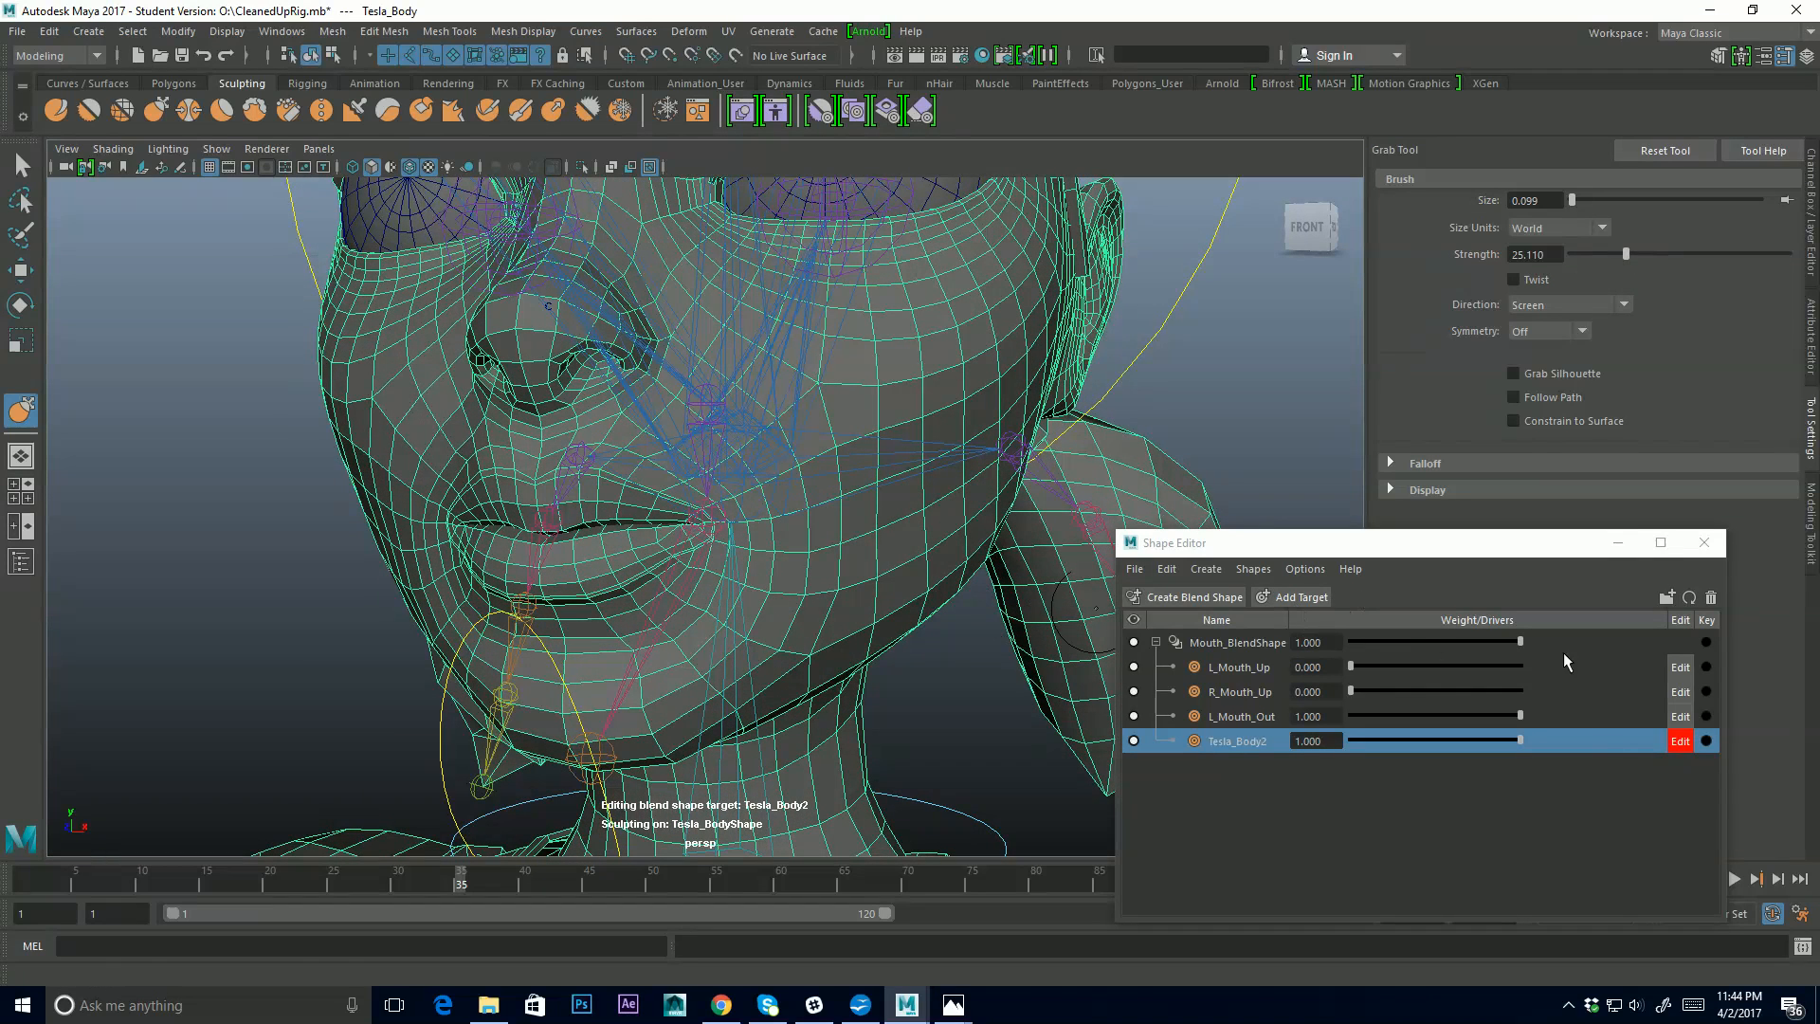
Delete the extra Tesla_Body2 target from the mouth blend shape
right_click(1240, 747)
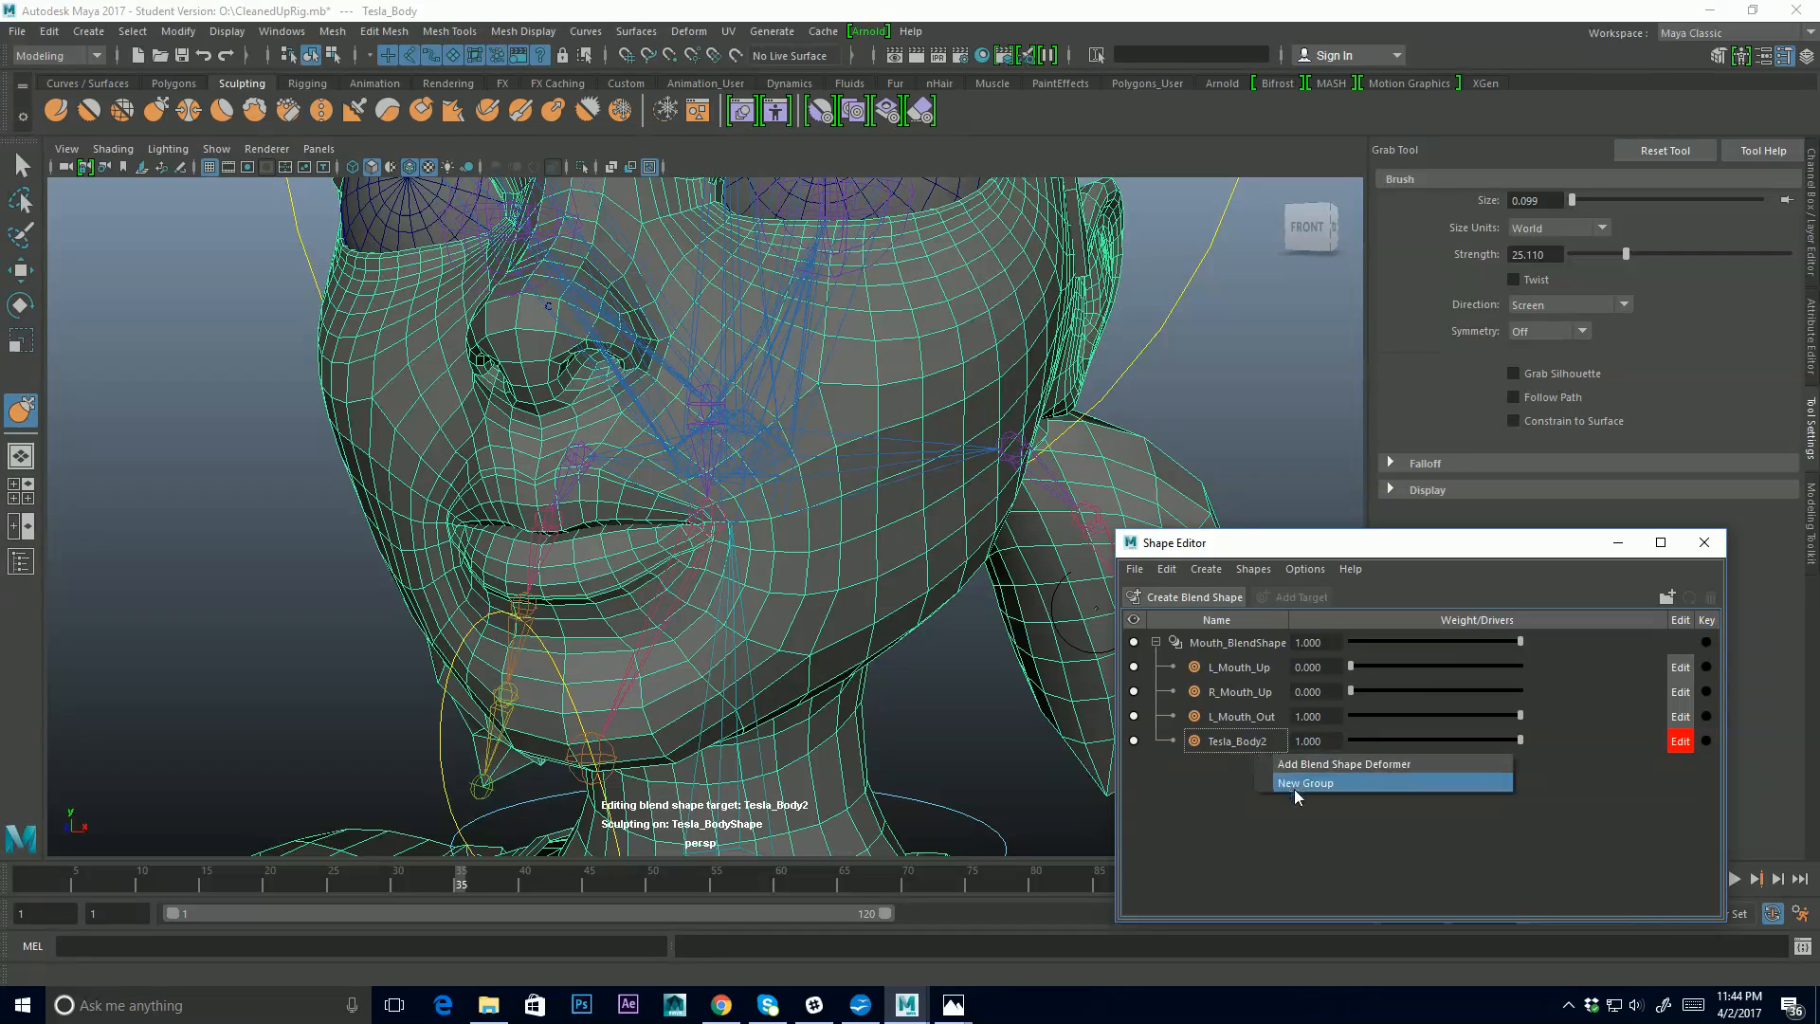
click(1237, 749)
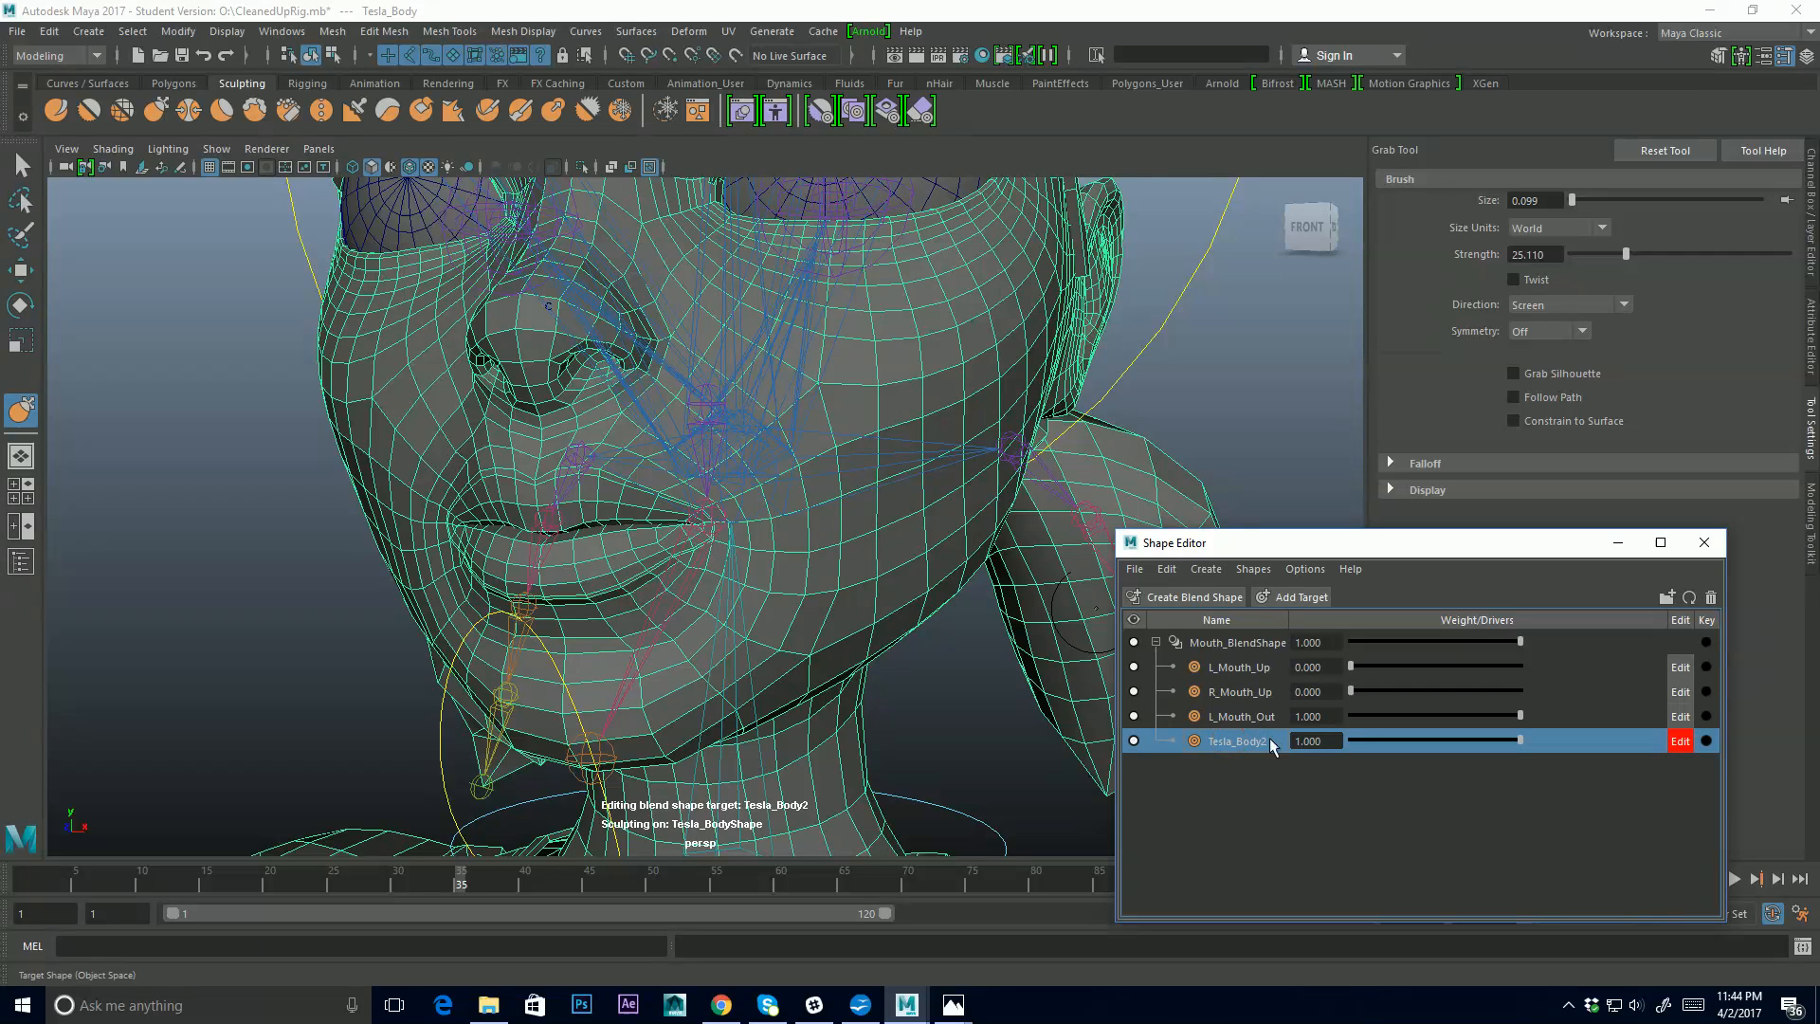
click(1249, 570)
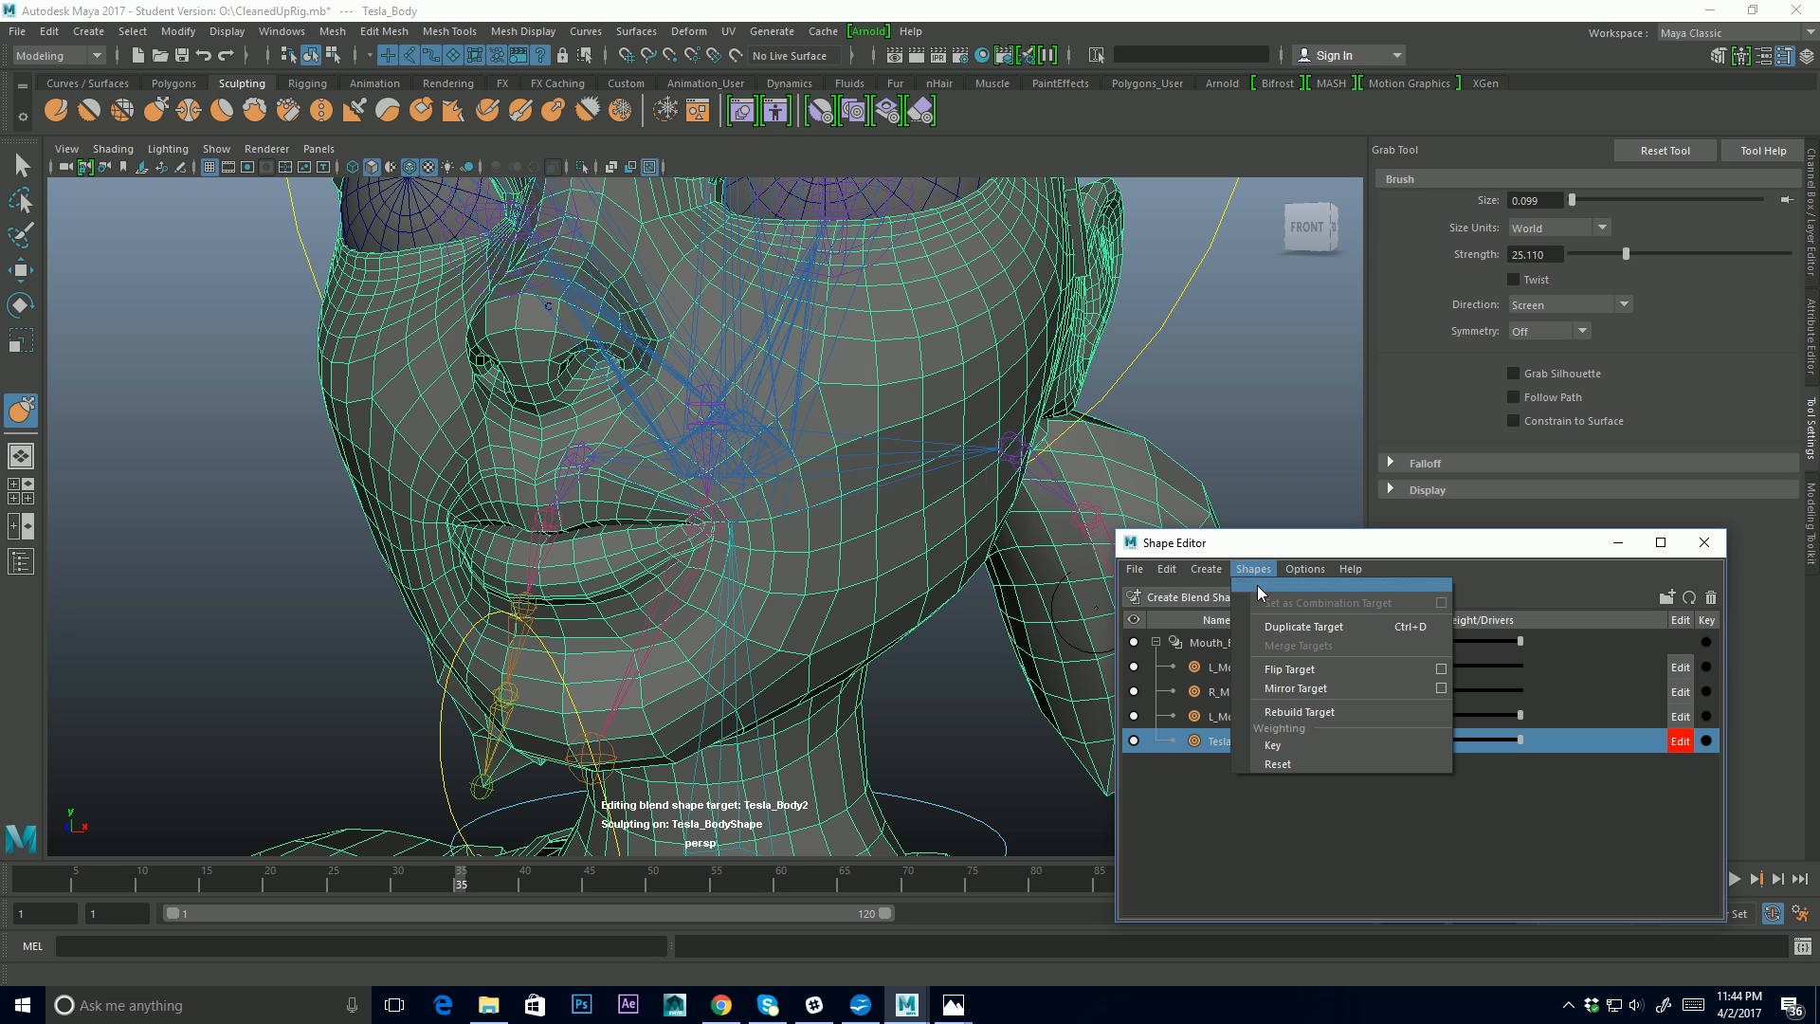
mouse_move(1220, 574)
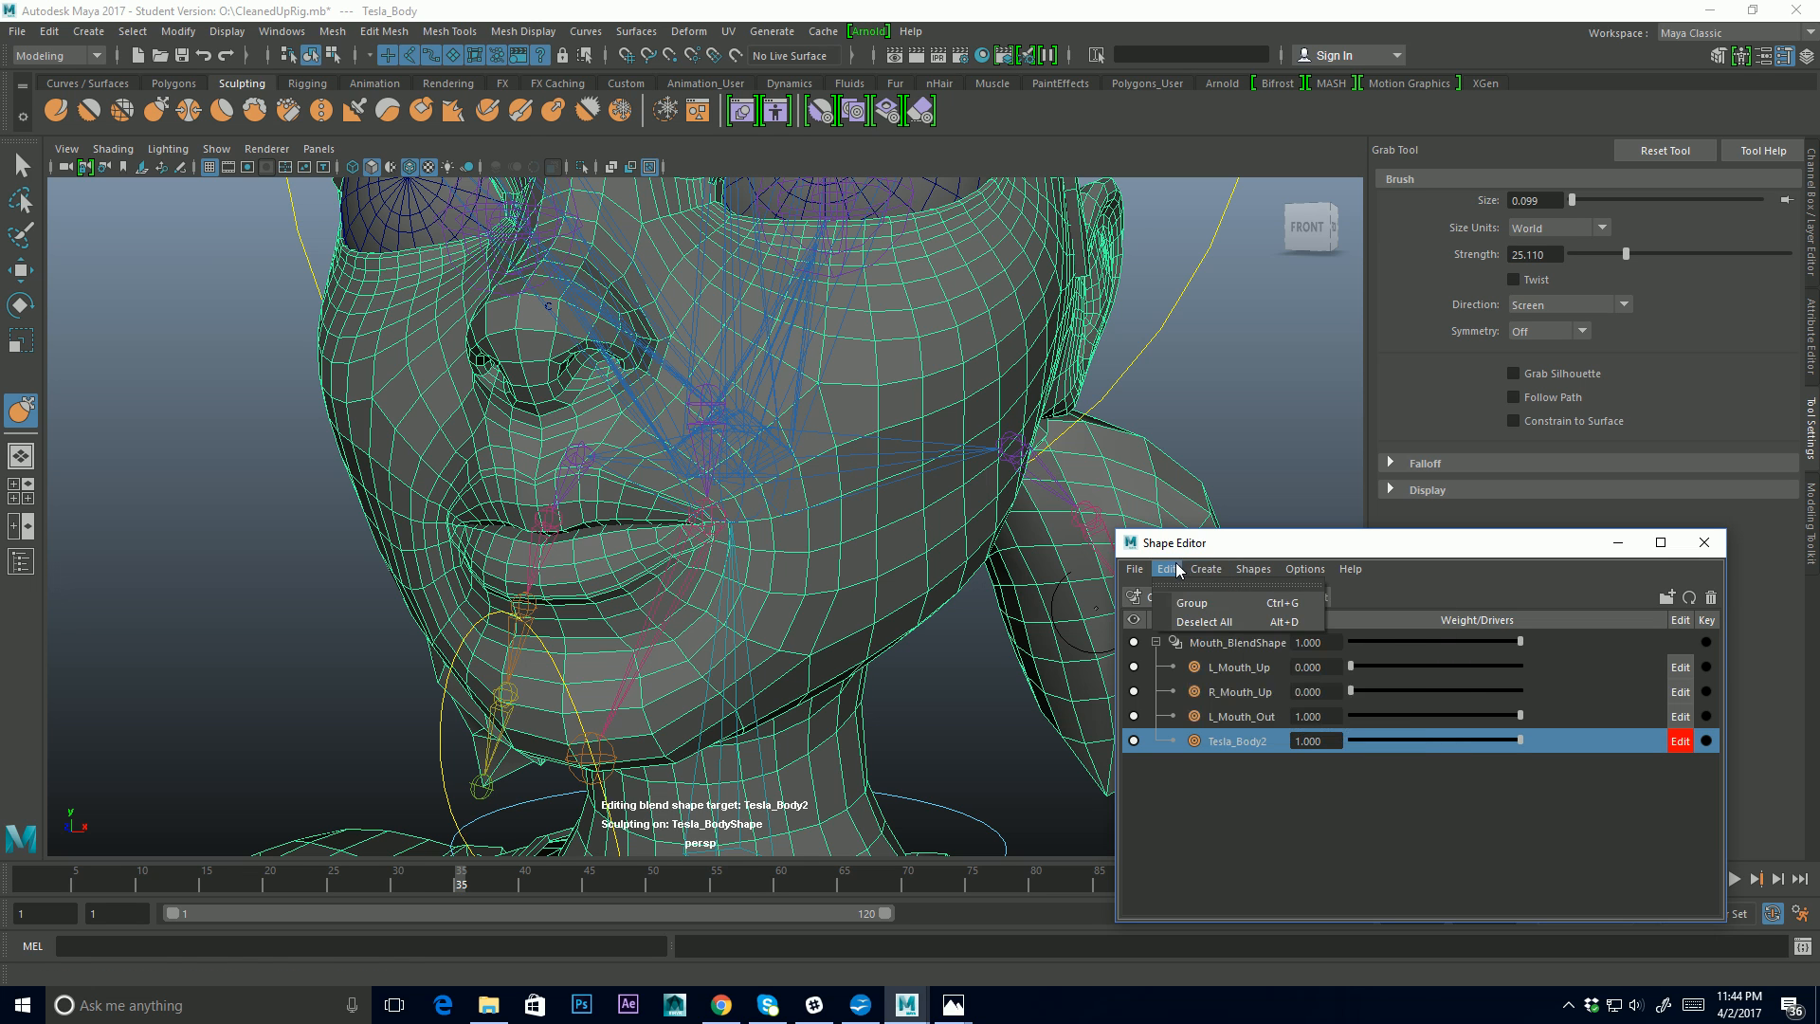
click(1305, 544)
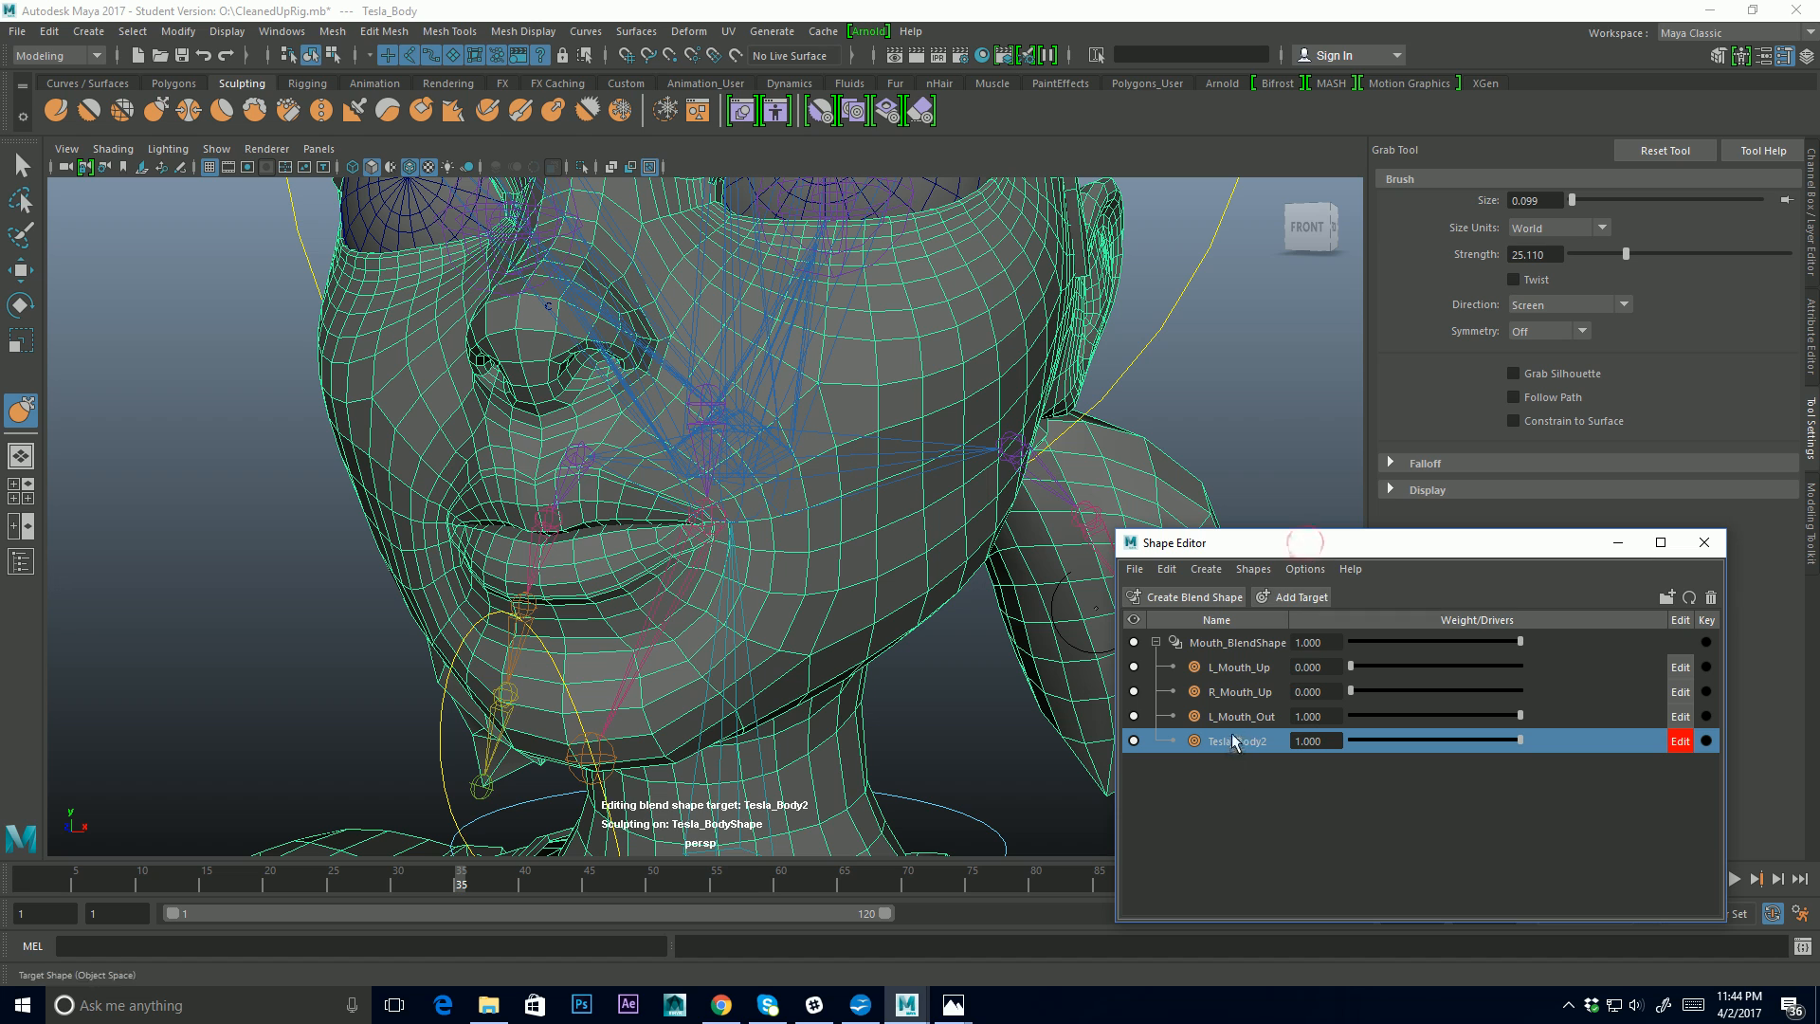
drag(1231, 746, 1626, 647)
drag(1711, 599, 1712, 602)
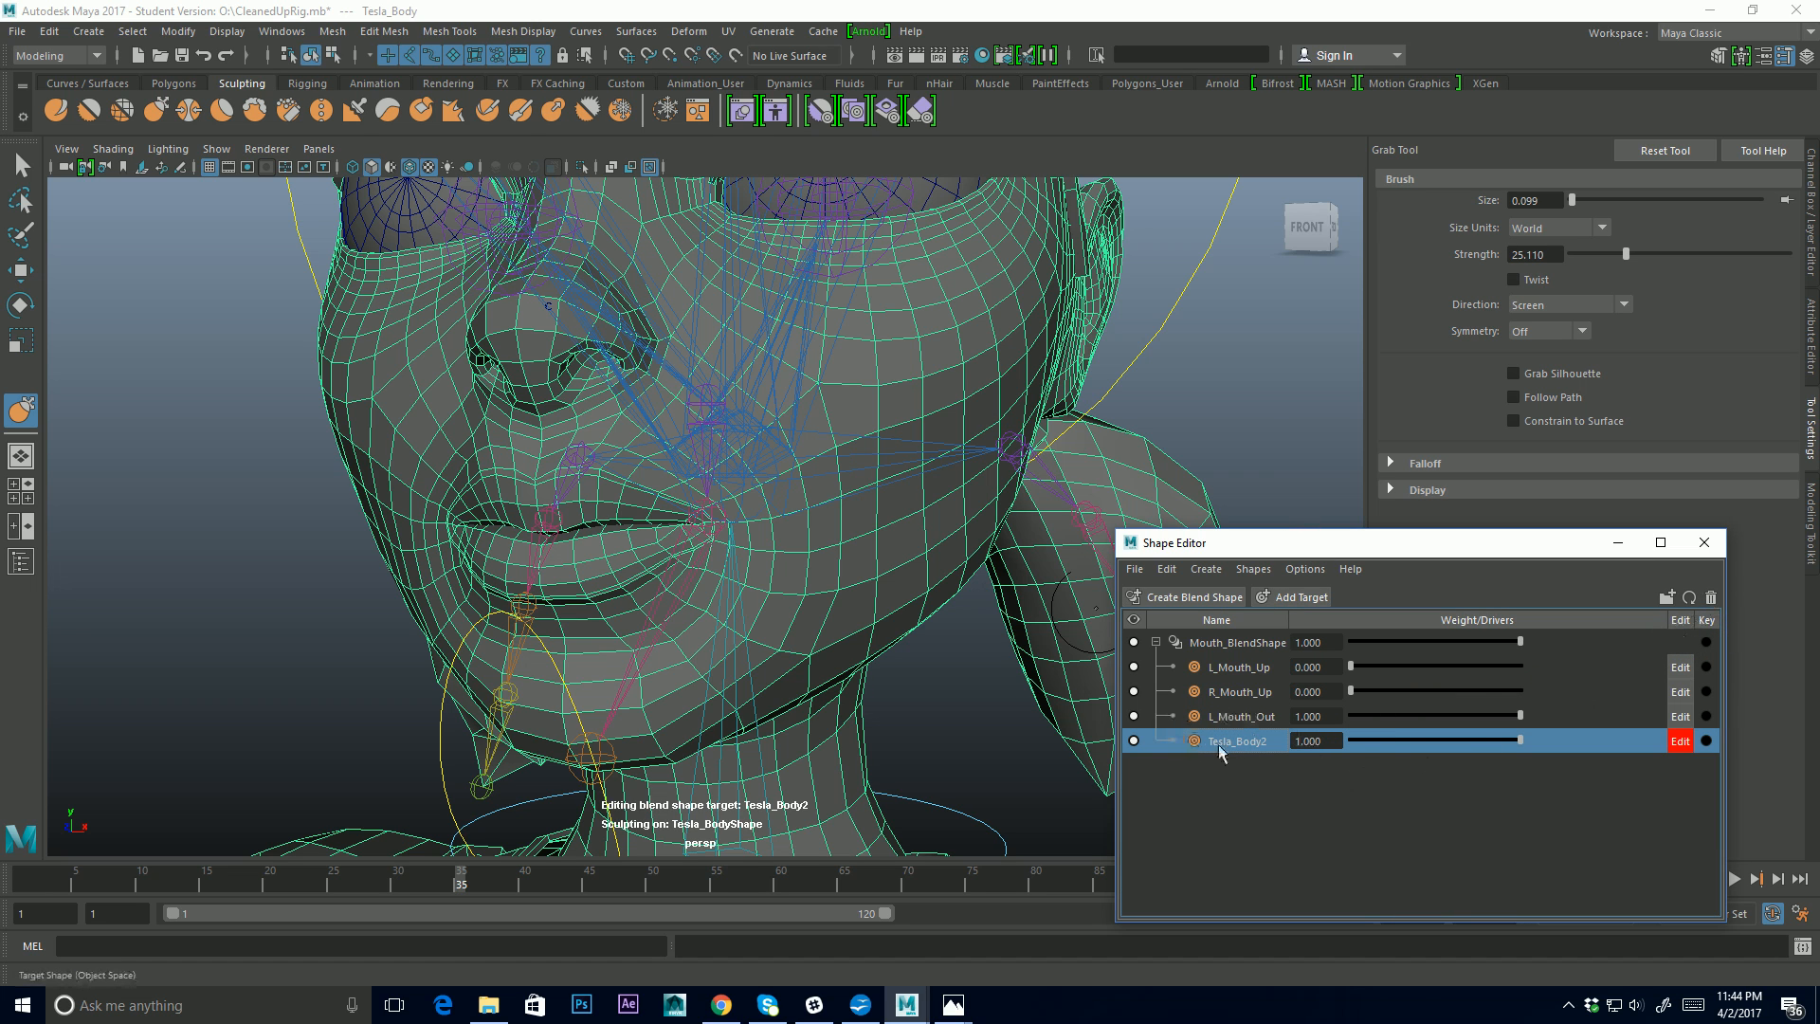
drag(1234, 745, 1710, 601)
click(1712, 599)
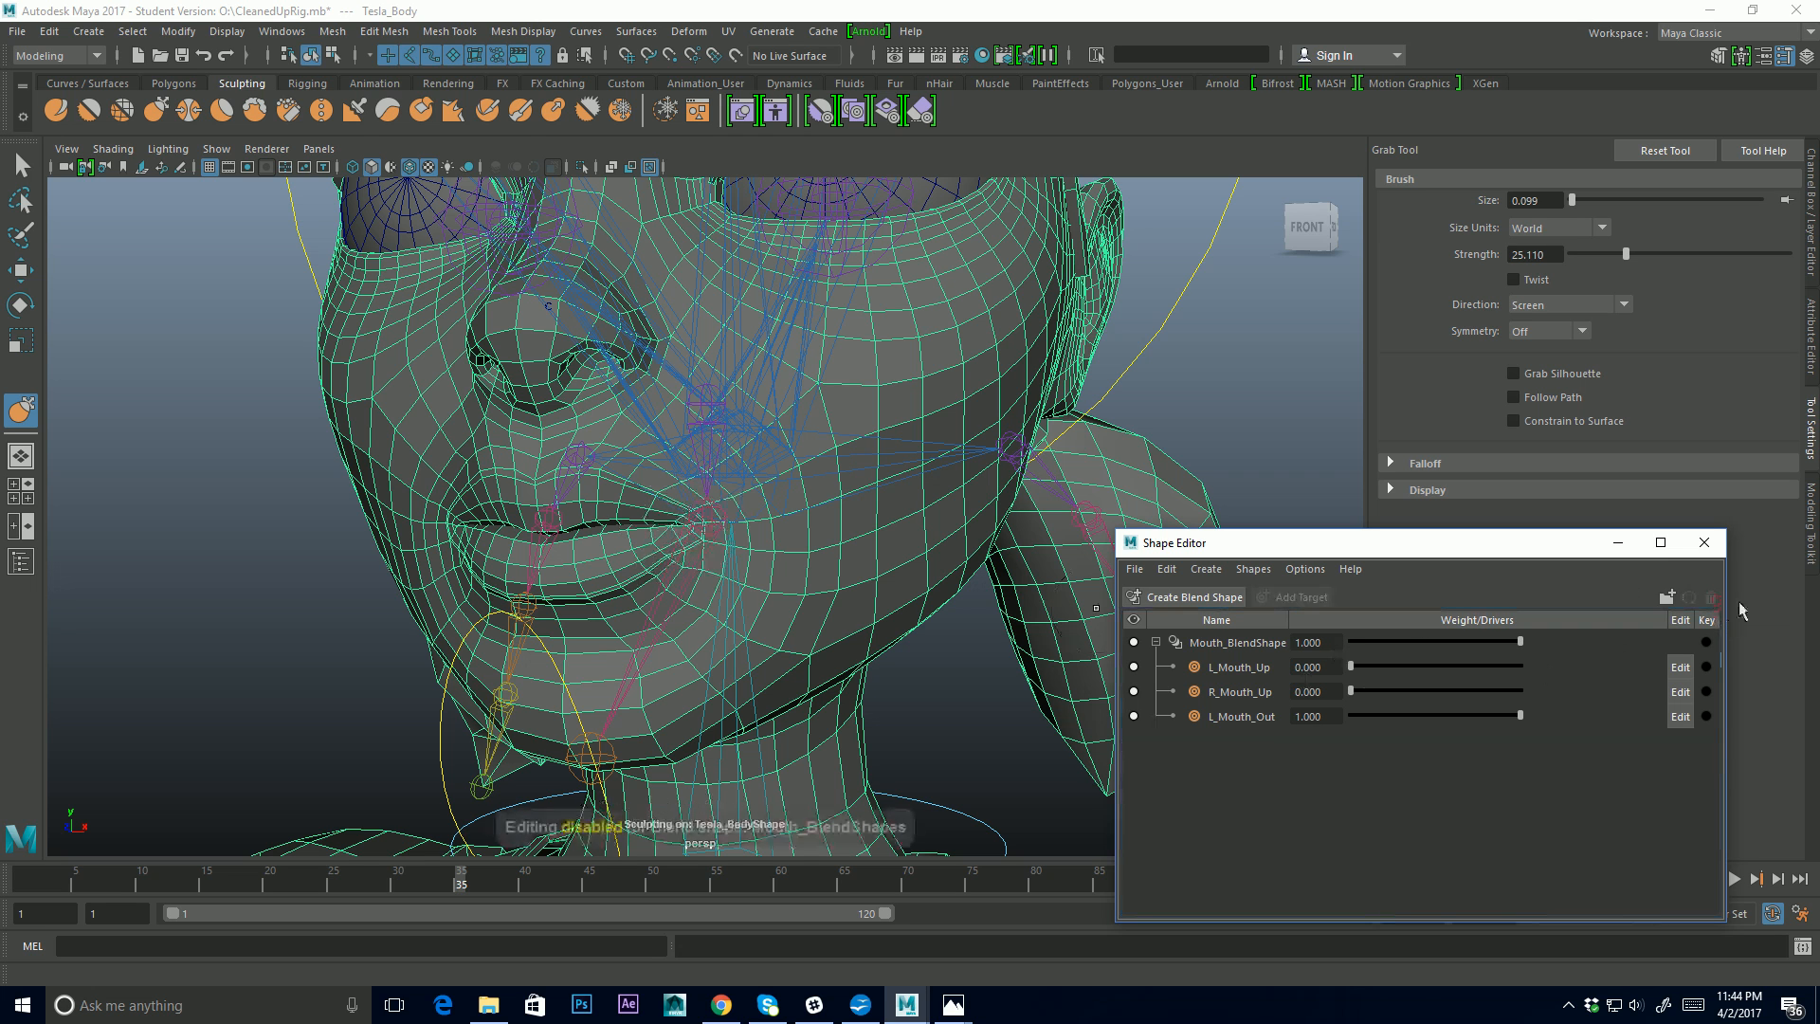
Turn on editing of the L_Mouth_Out target at weight 1.000 and pull the mouth corner outward with the Grab tool
click(1273, 720)
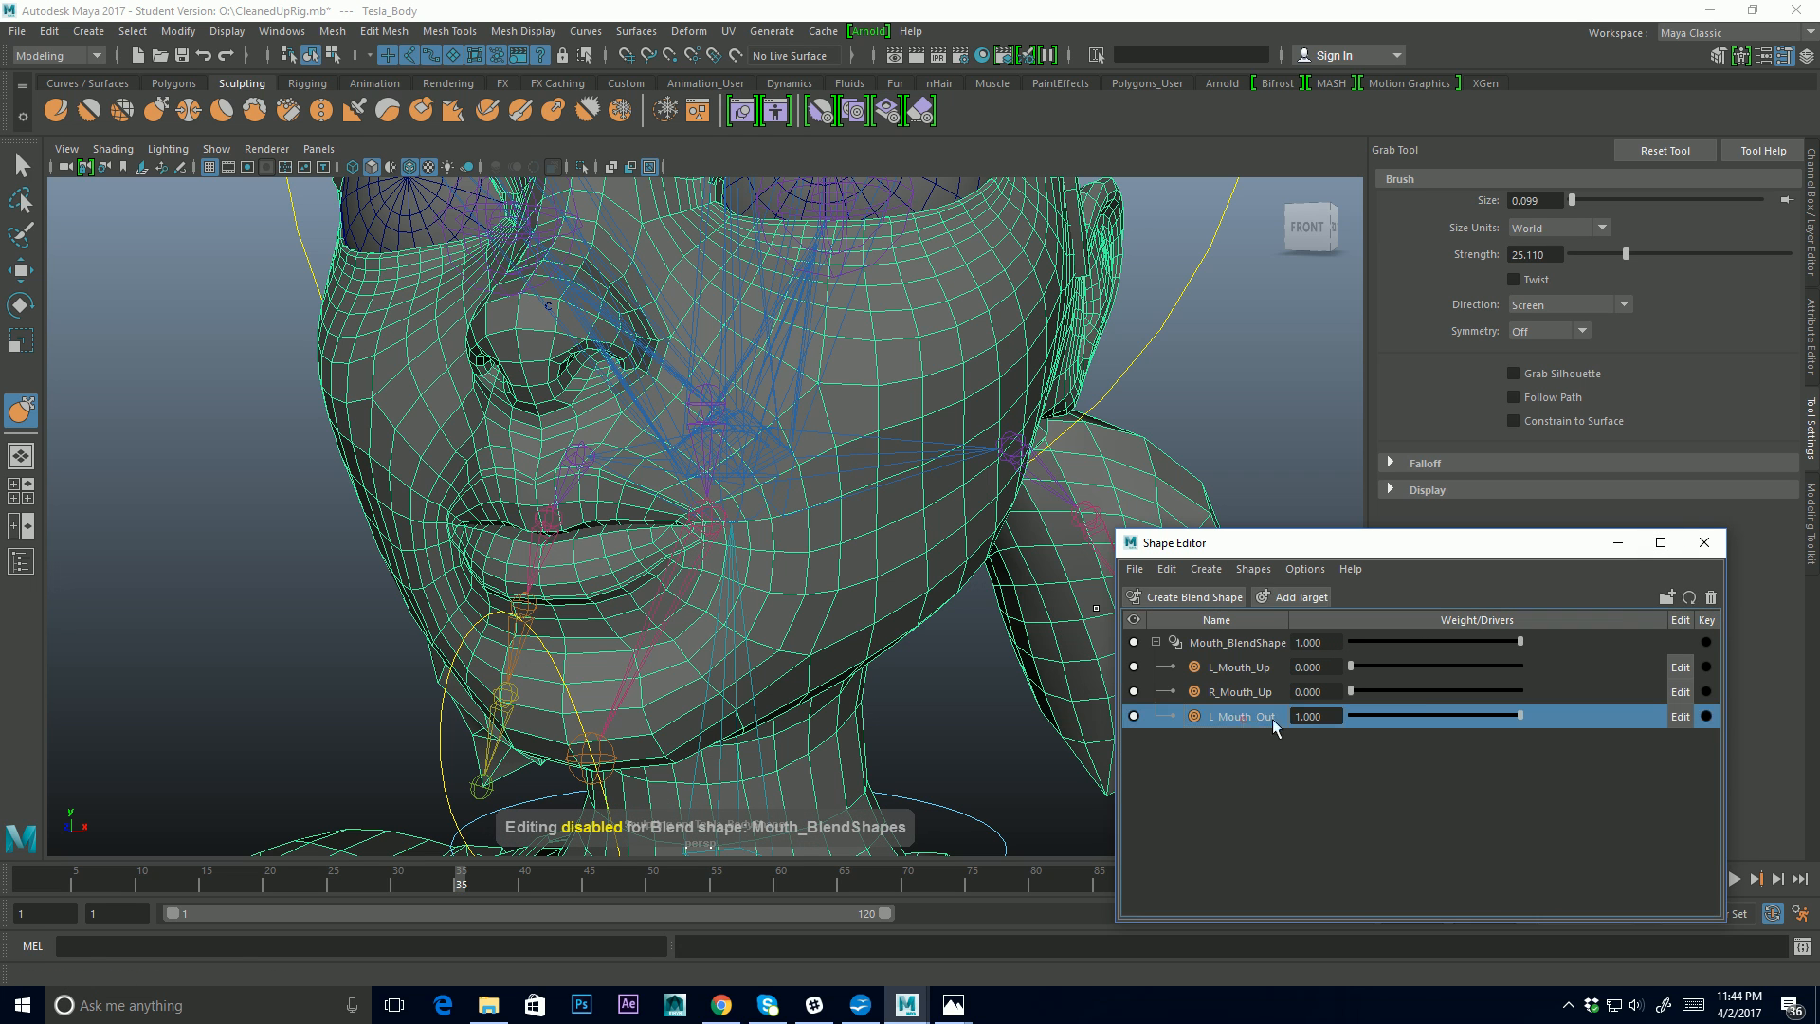
click(1673, 717)
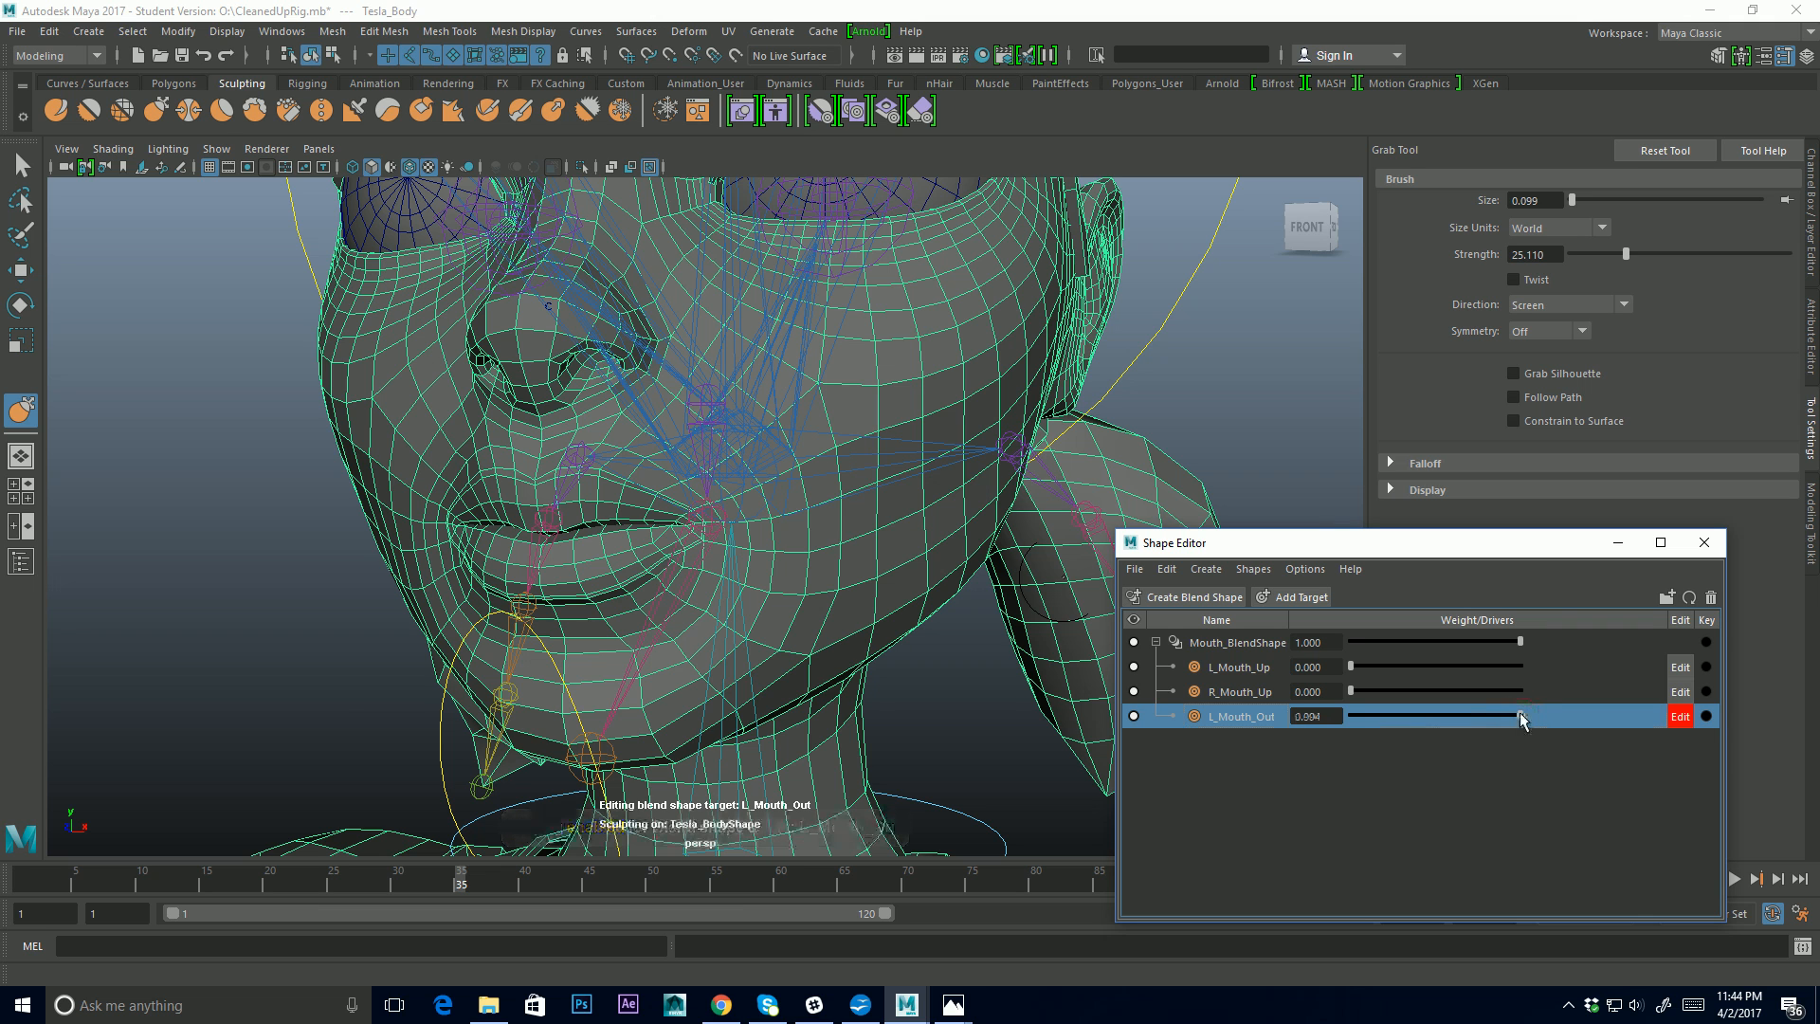
drag(1391, 724, 1372, 718)
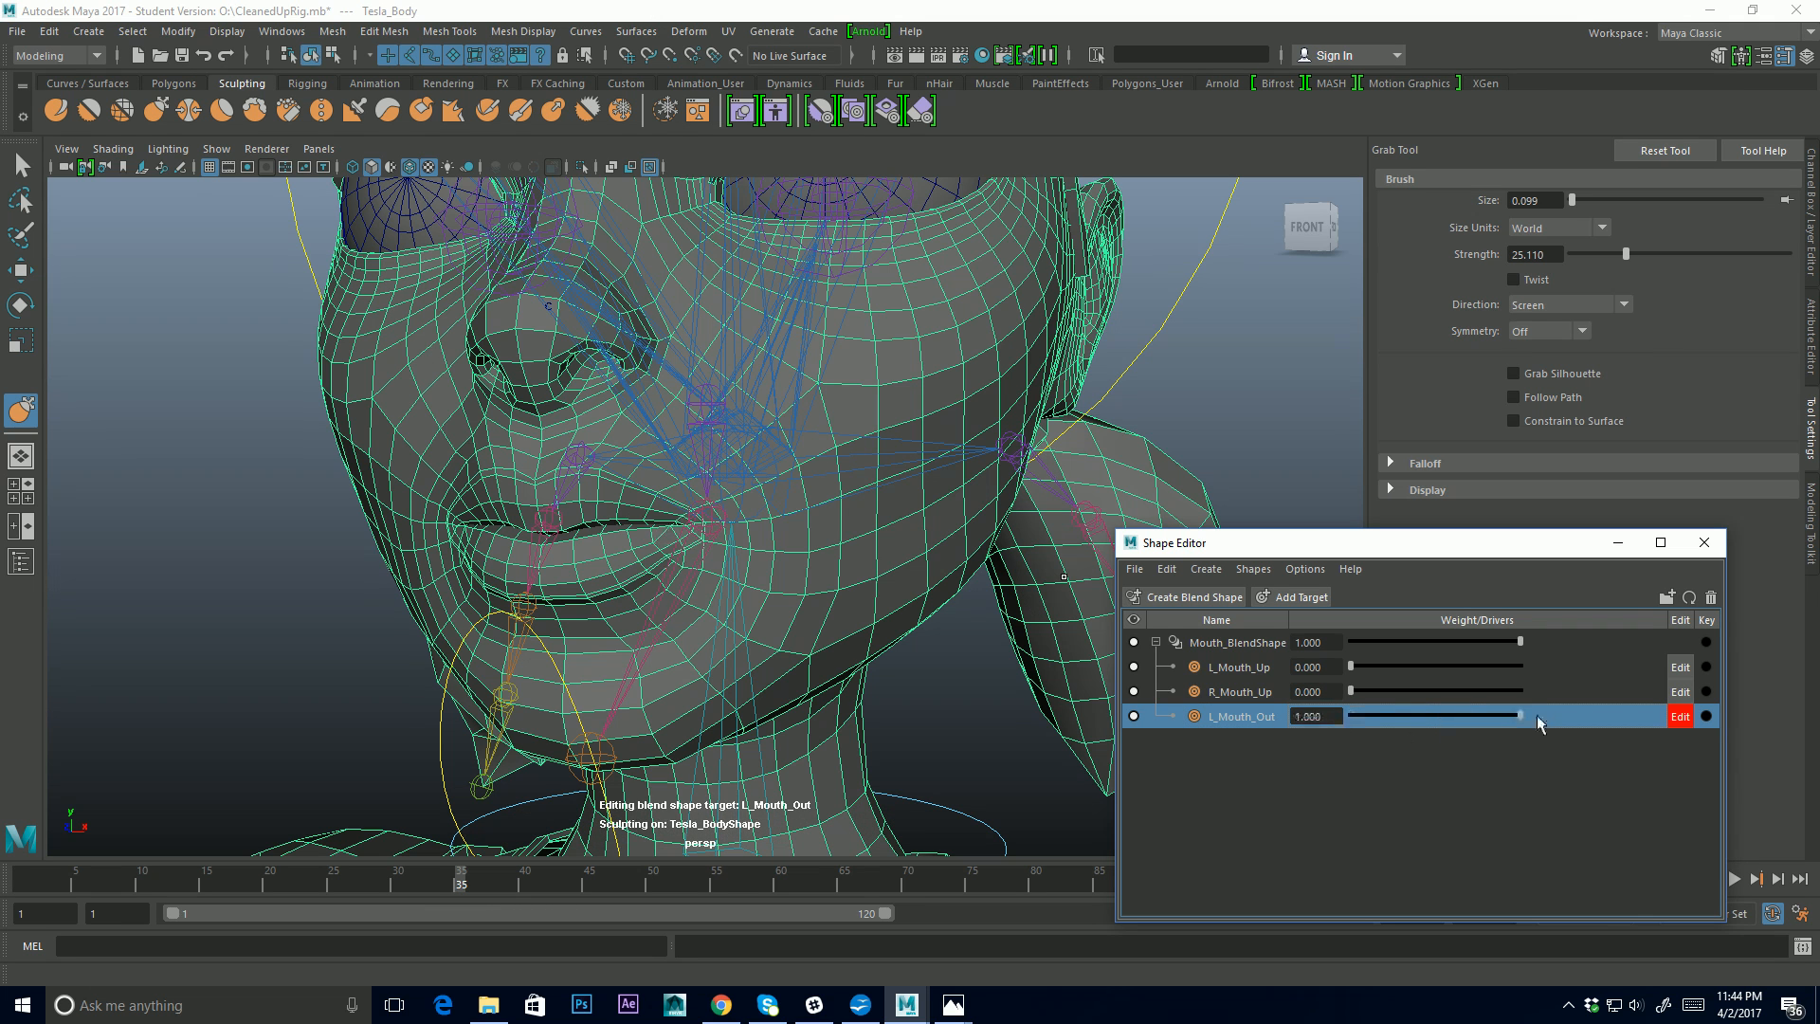
drag(692, 526, 733, 529)
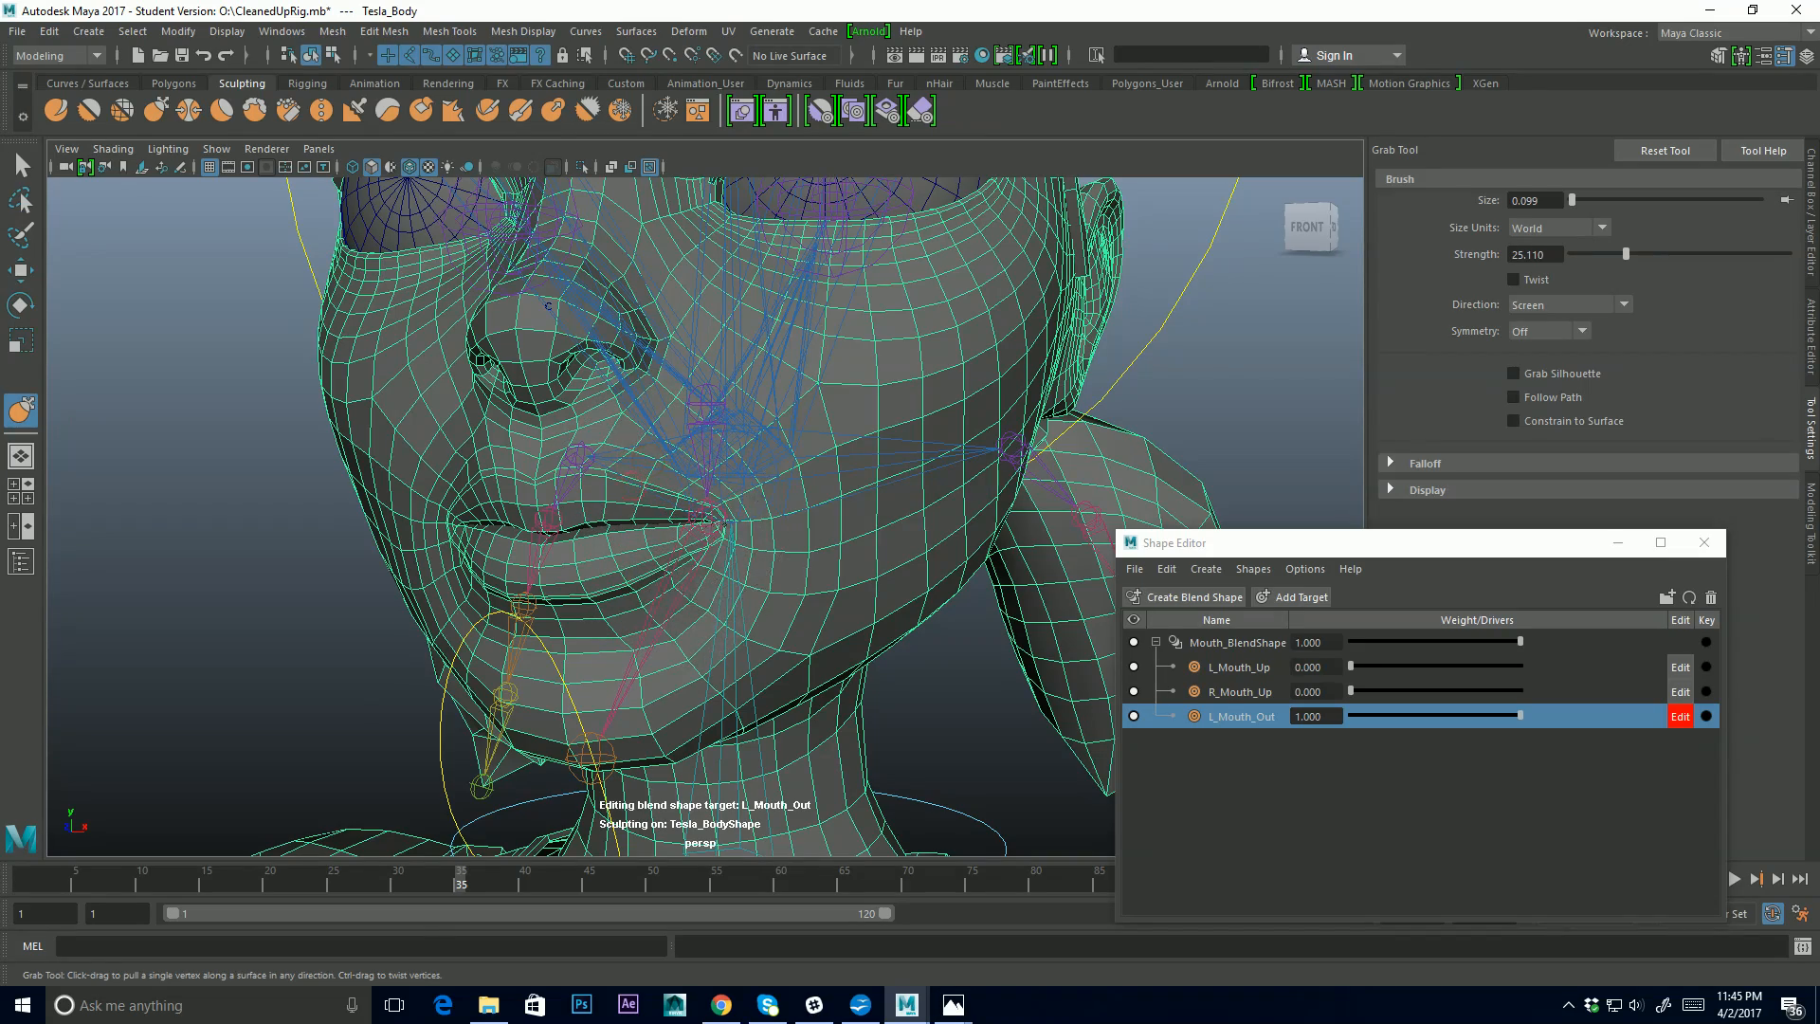
Reduce the Grab brush size to 0.051 and refine the L_Mouth_Out mouth corner from the side
alt+drag(758, 526, 541, 559)
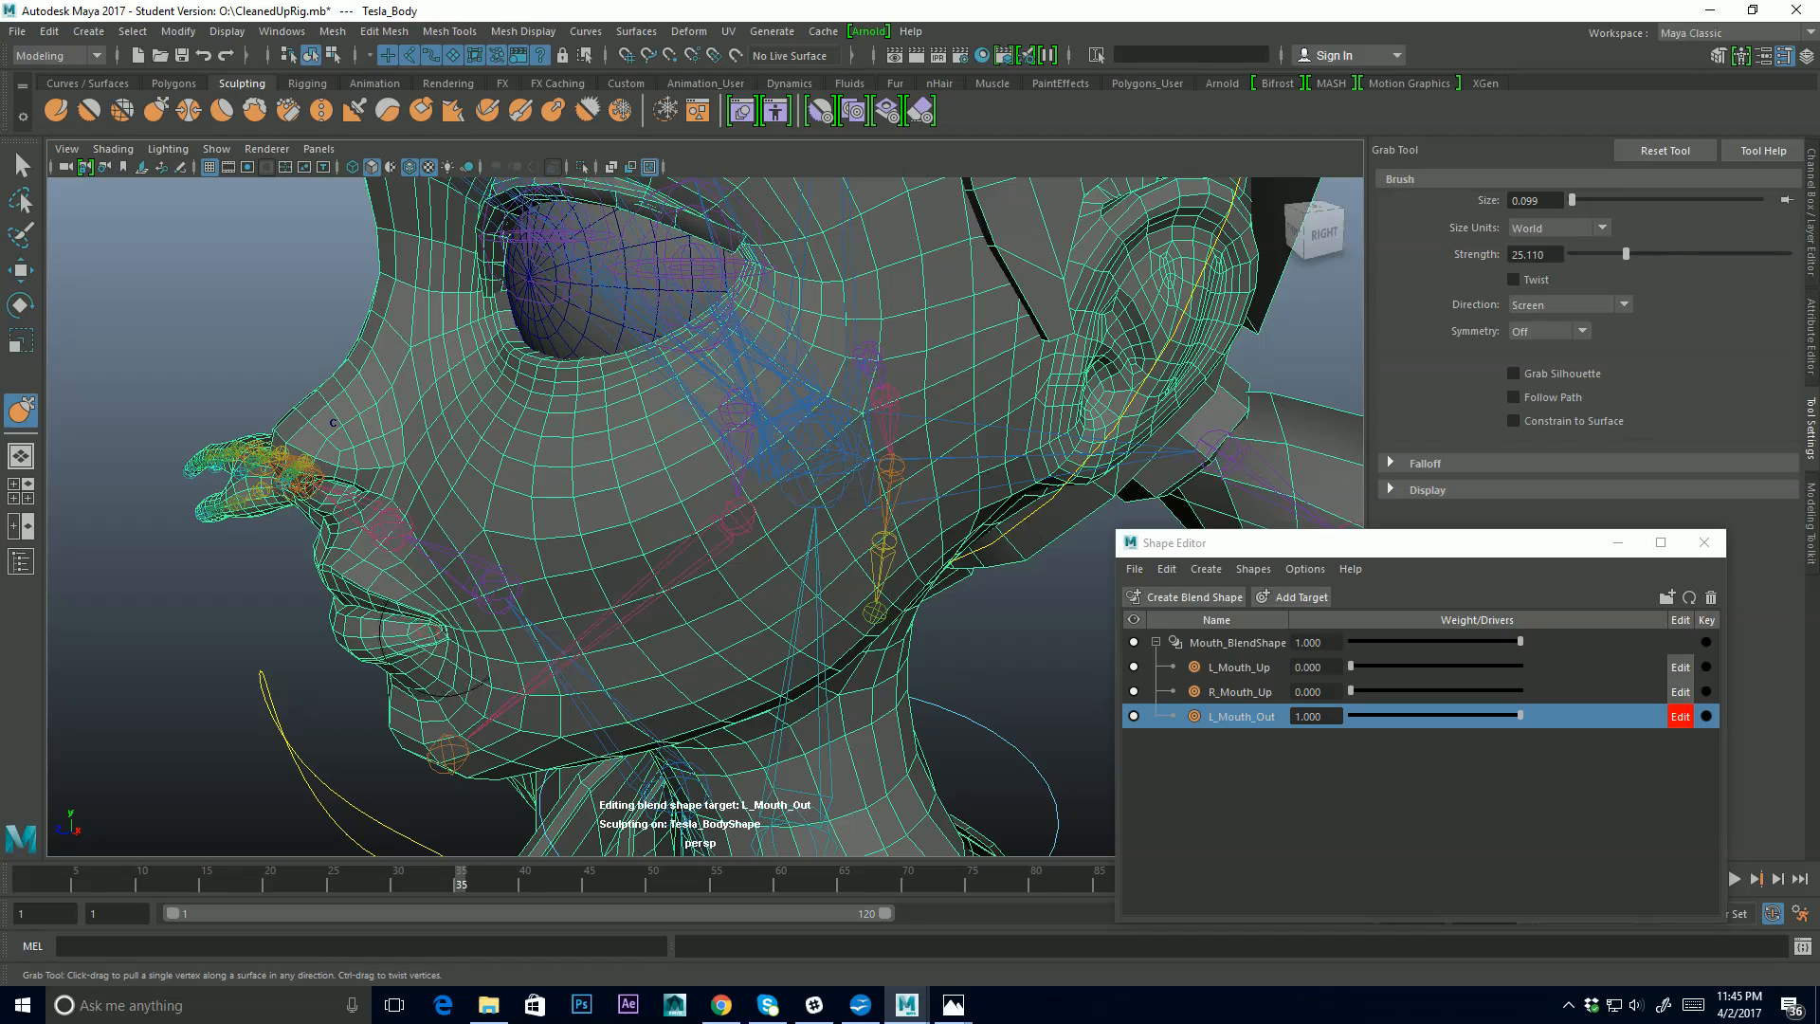
alt+drag(446, 654, 437, 631)
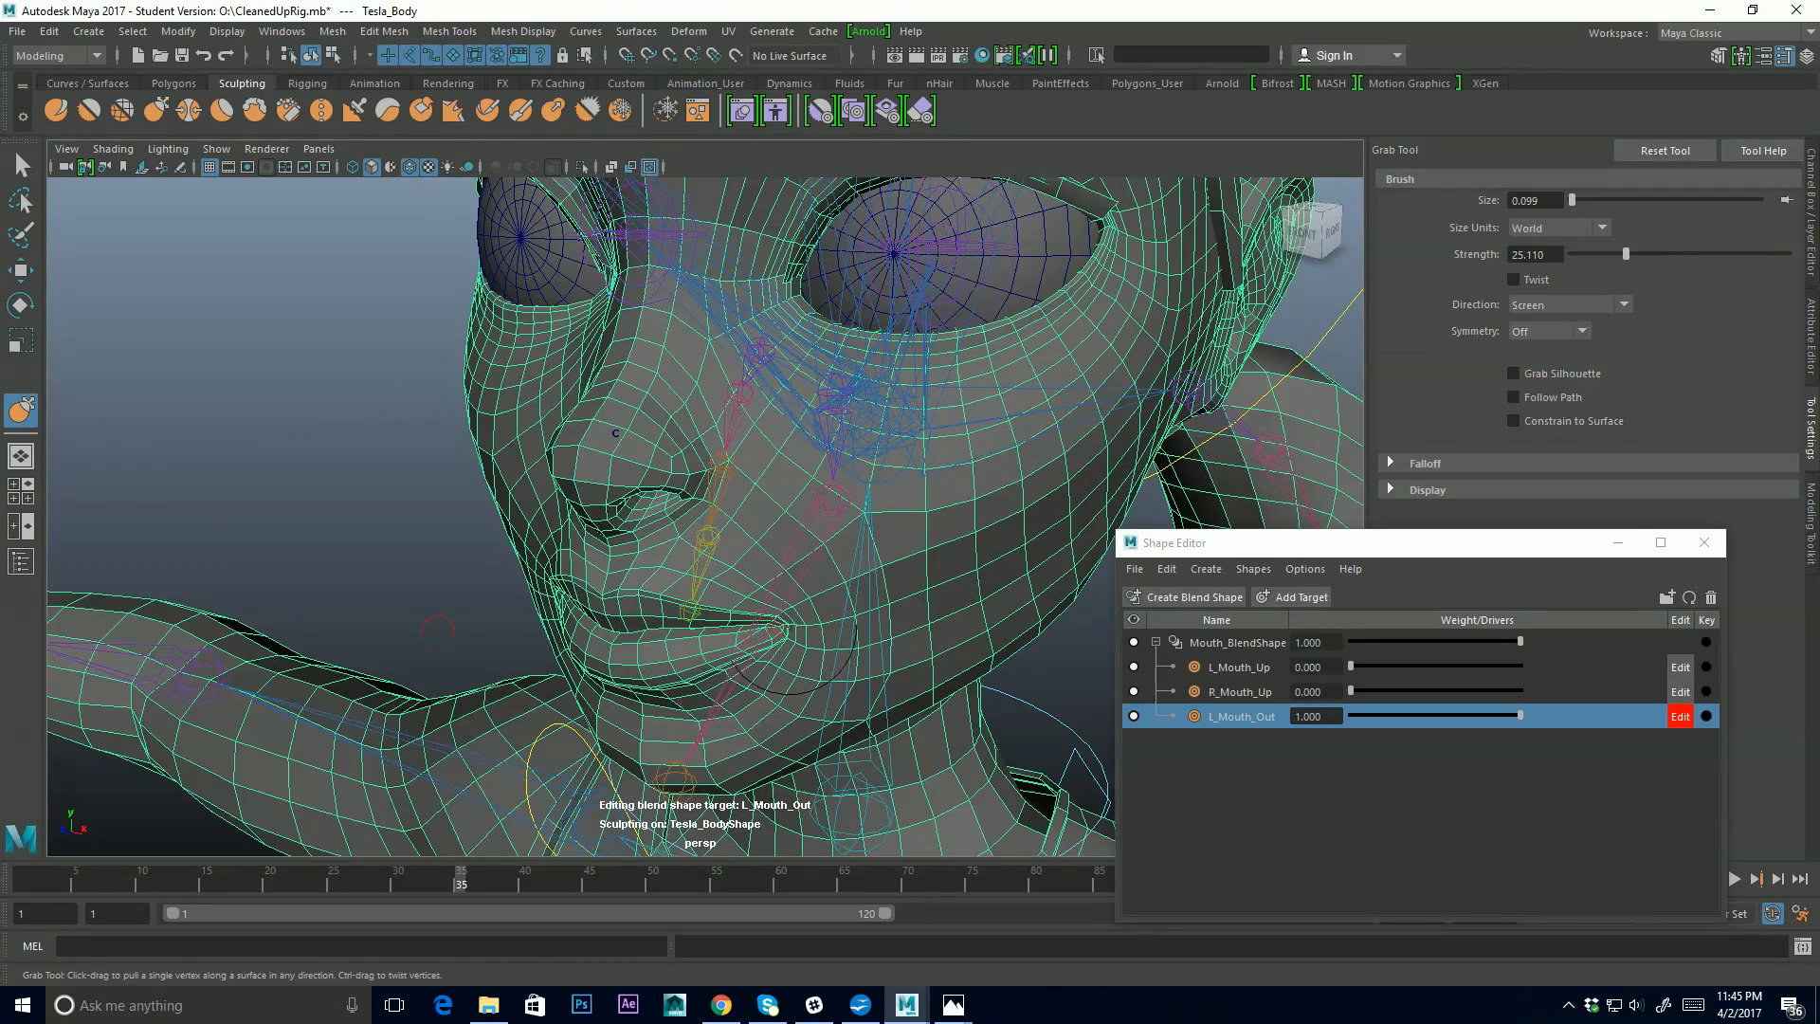
mouse_move(779, 627)
alt+mouse_down()
mouse_move(805, 488)
mouse_move(450, 548)
mouse_move(511, 556)
mouse_move(463, 563)
alt+mouse_up()
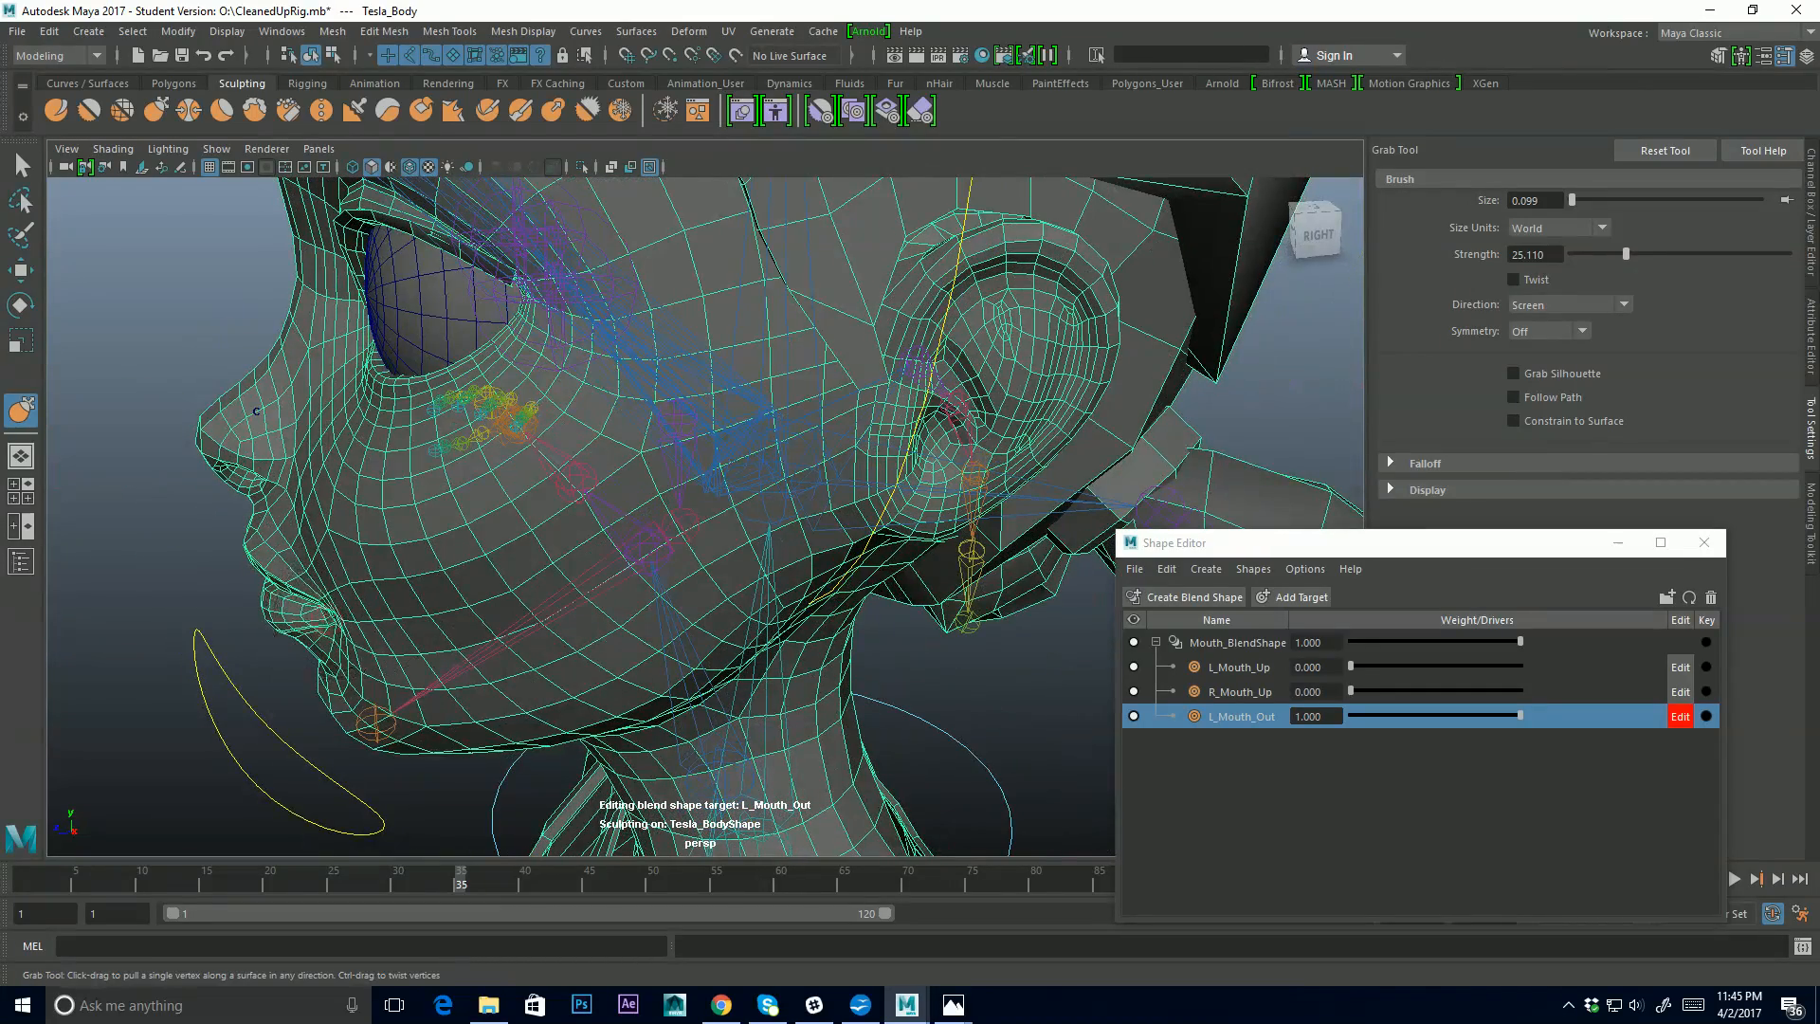
alt+drag(308, 621, 453, 611)
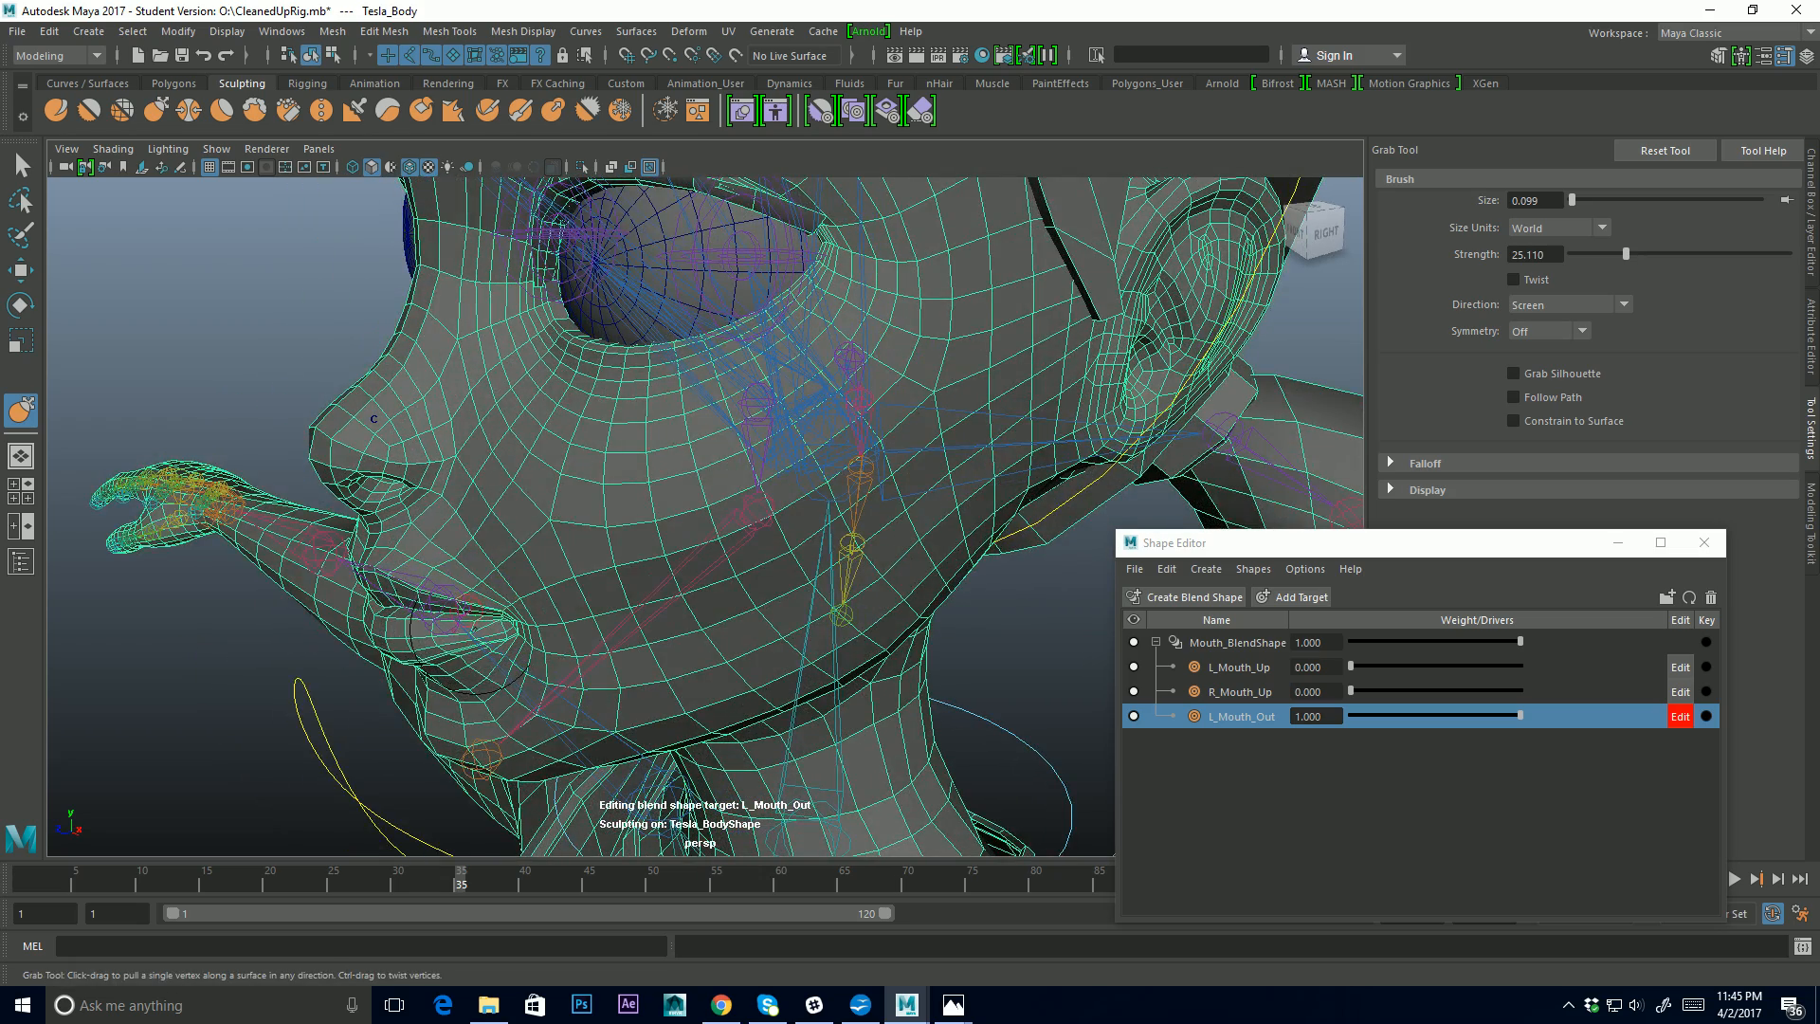
mouse_move(496, 629)
alt+mouse_down()
mouse_move(789, 633)
mouse_move(783, 617)
mouse_move(472, 595)
mouse_move(555, 580)
alt+mouse_up()
key(b)
drag(541, 703, 500, 703)
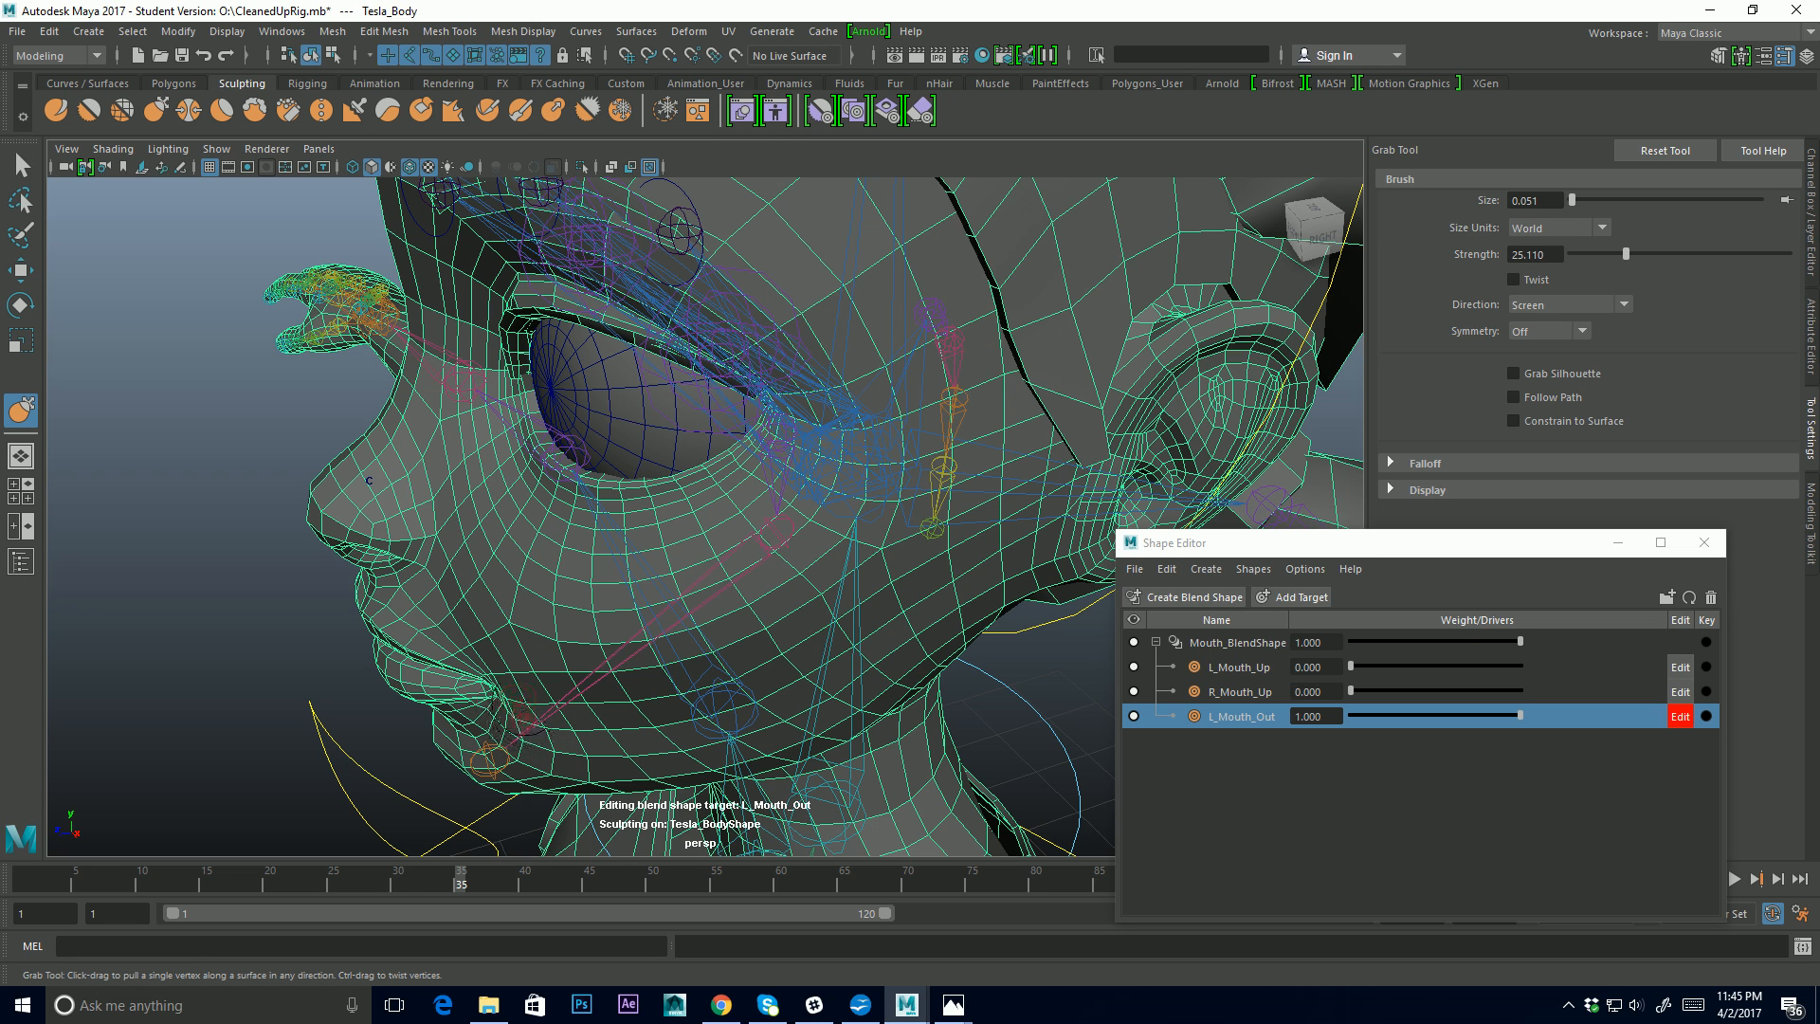
drag(498, 680, 478, 646)
Examine the sculpted L_Mouth_Out mouth corner from the side, above, below and front
alt+drag(492, 730, 518, 517)
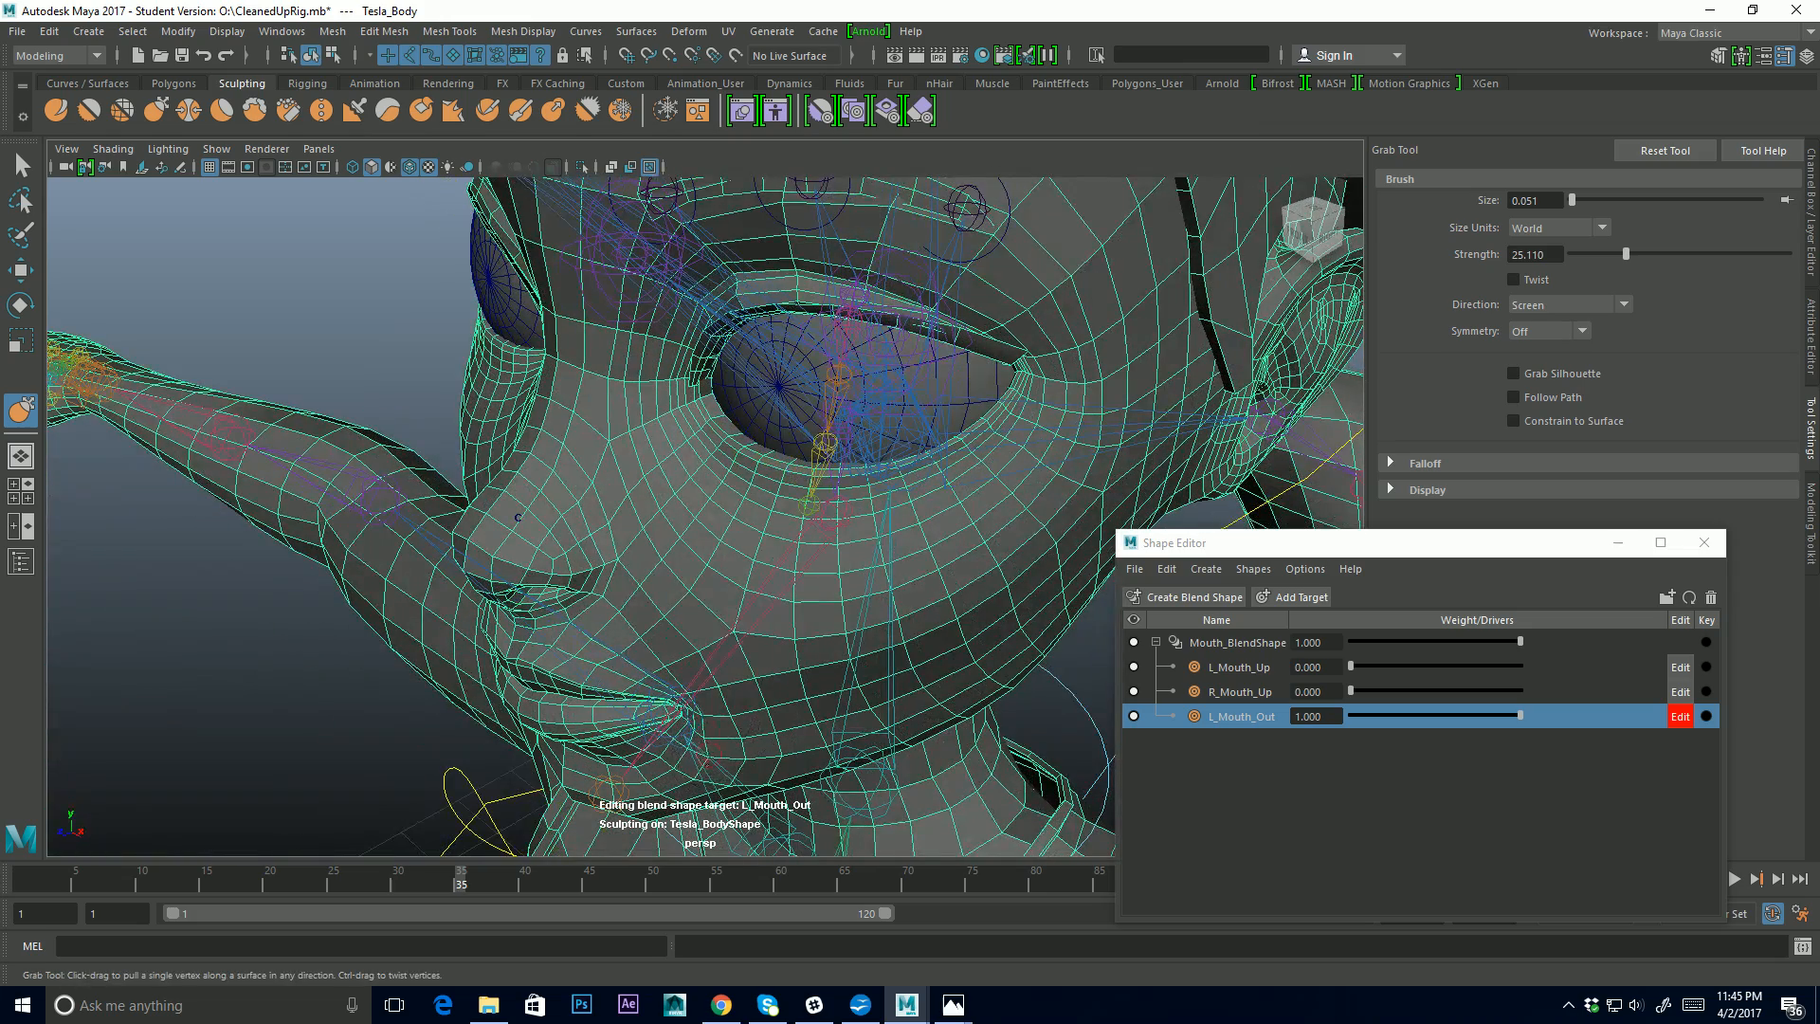
alt+drag(699, 697, 694, 735)
alt+middle_drag(736, 756, 574, 391)
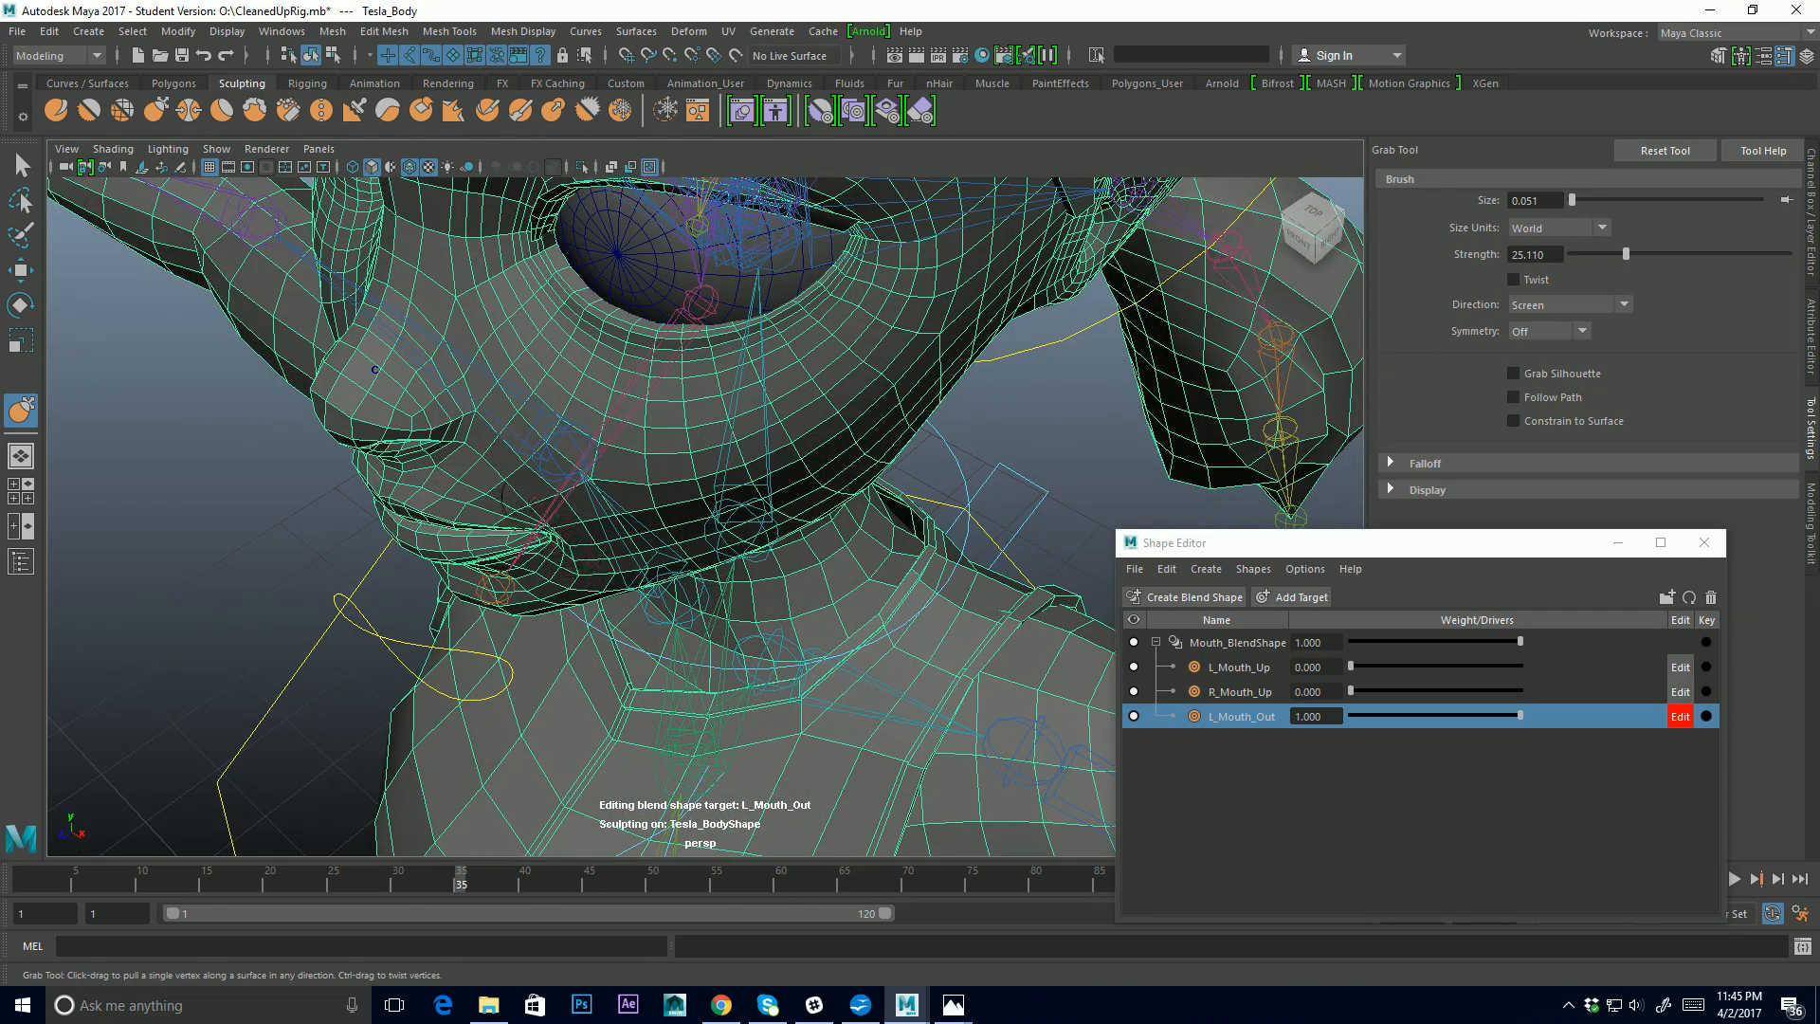
mouse_move(511, 479)
alt+mouse_down()
mouse_move(727, 435)
mouse_move(892, 562)
mouse_move(734, 664)
alt+mouse_up()
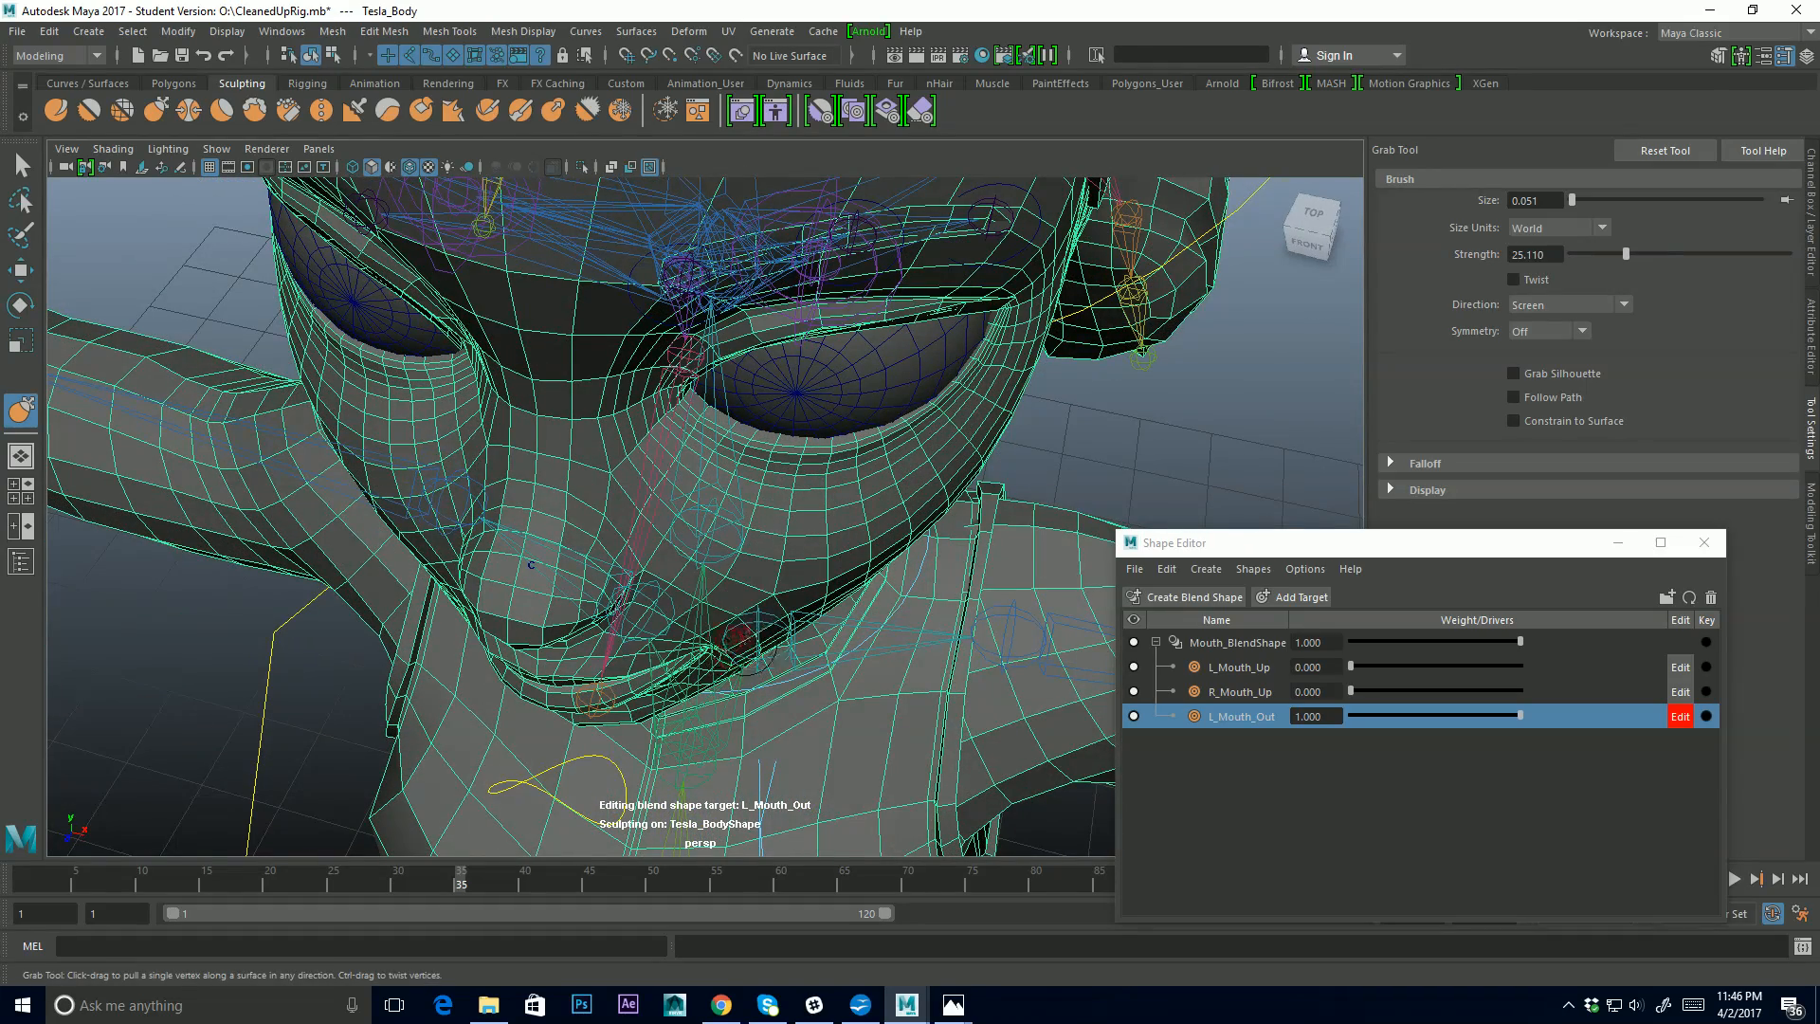
alt+drag(734, 635, 606, 509)
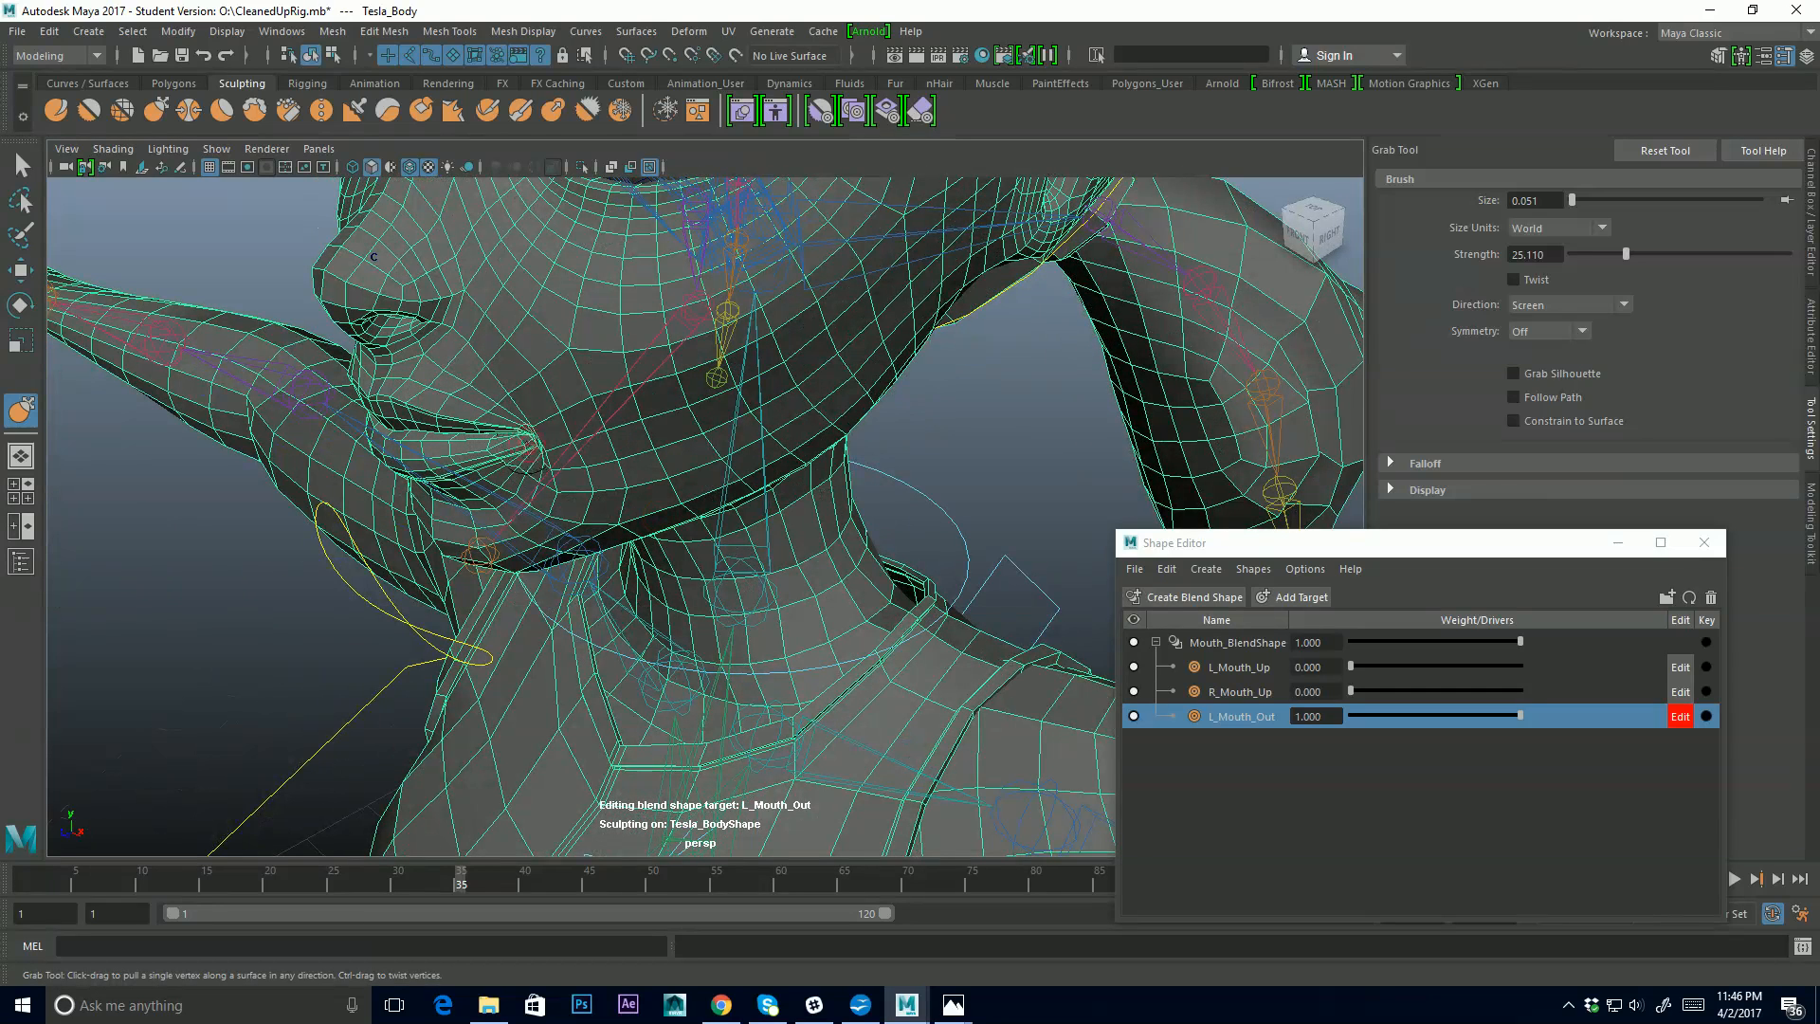
key(Caps_Lock)
alt+drag(373, 257, 580, 423)
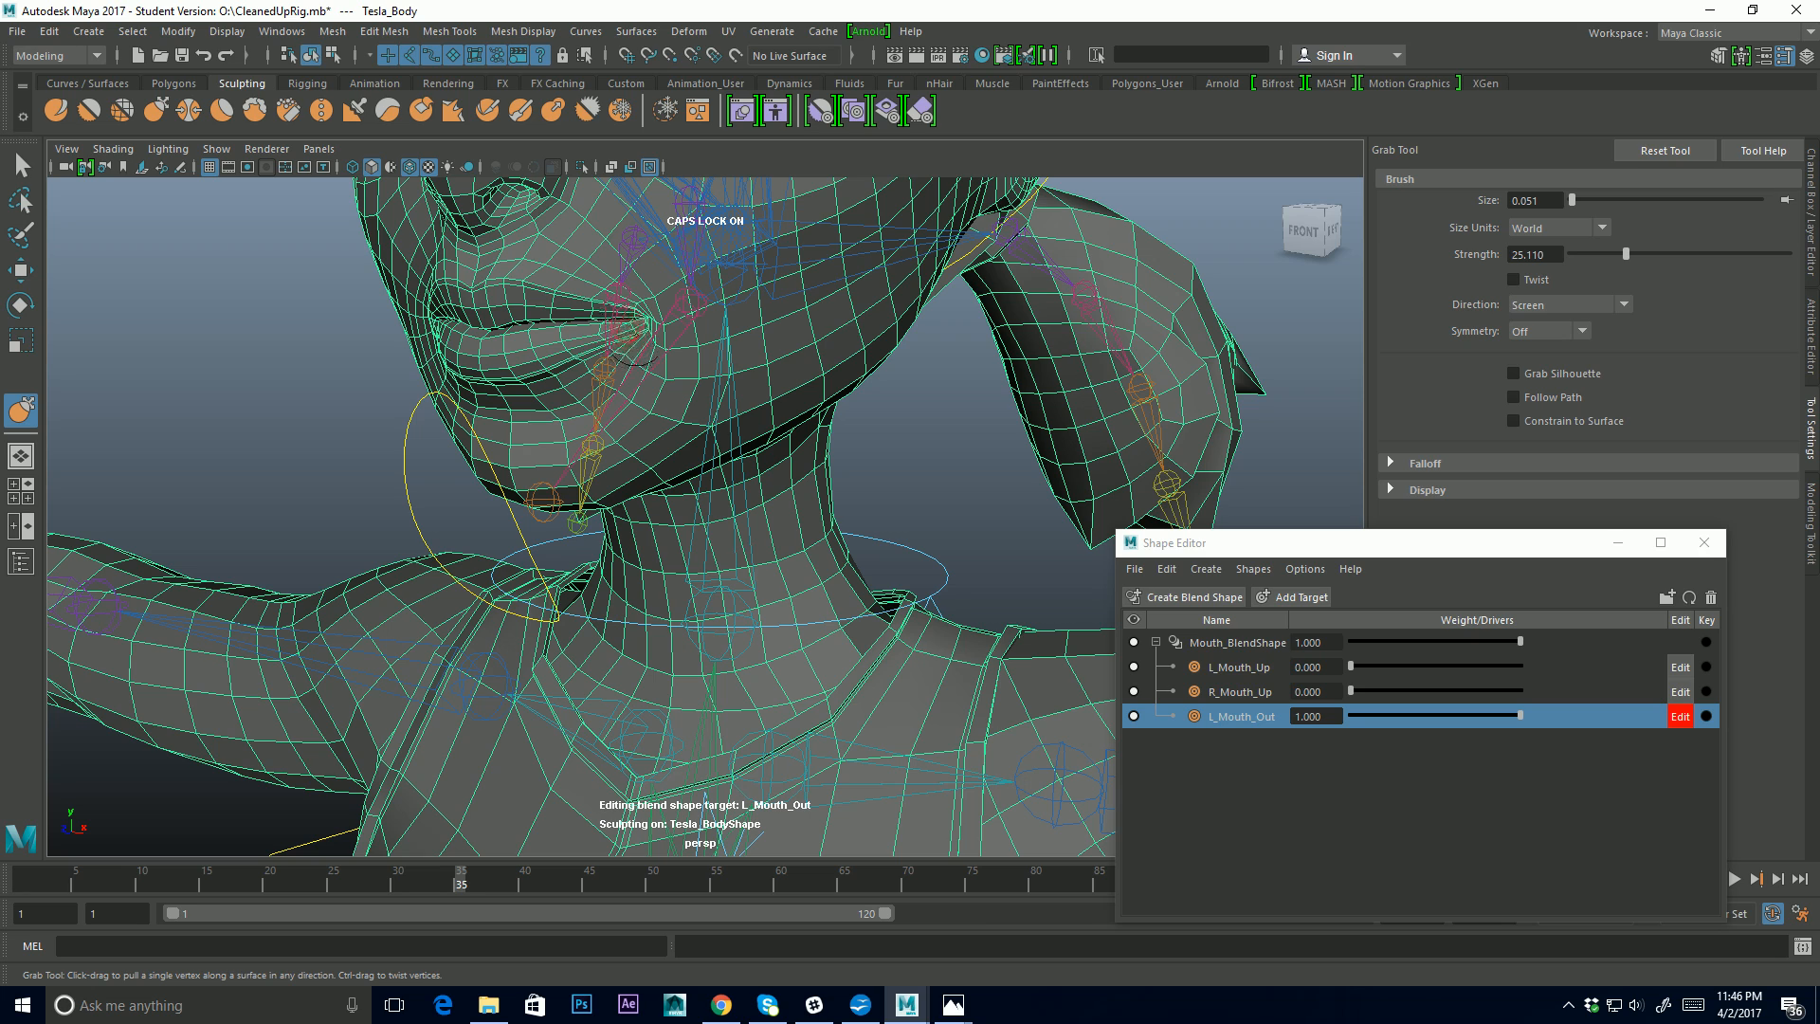
alt+drag(652, 331, 804, 290)
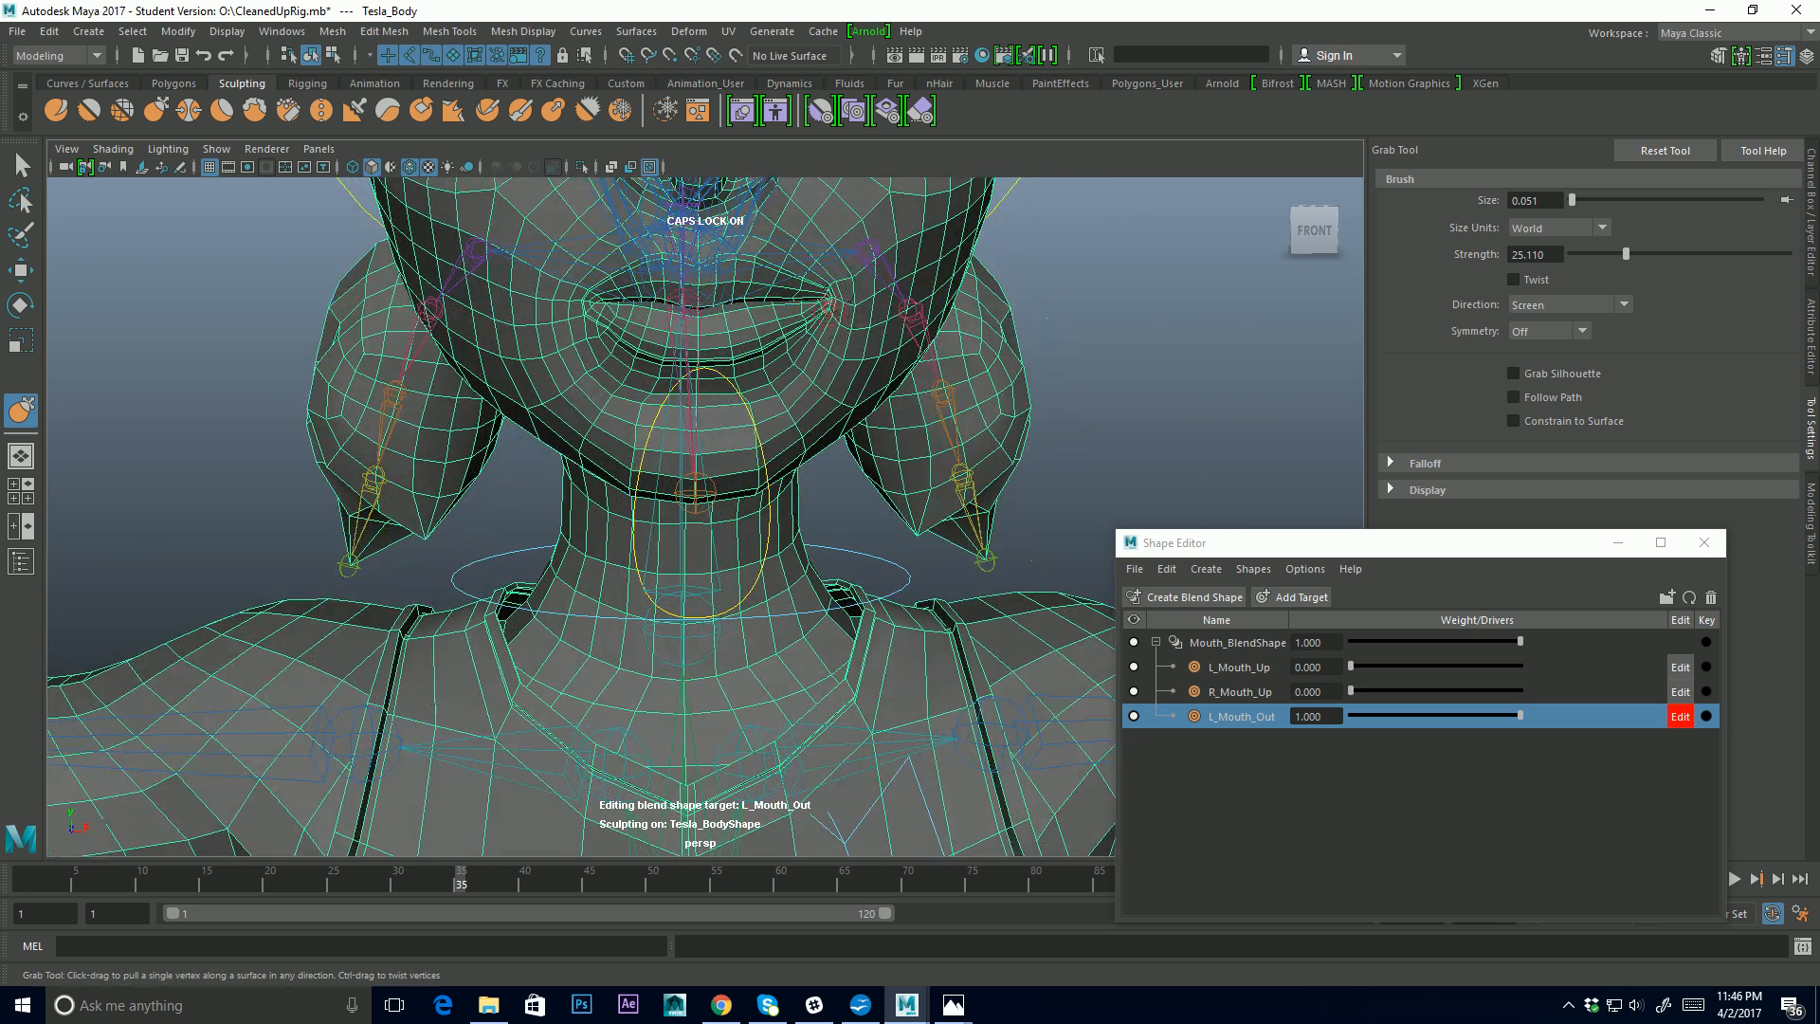
alt+drag(827, 275, 720, 422)
Turn off editing of L_Mouth_Out and test different weight combinations of L_Mouth_Up and L_Mouth_Out
click(1668, 712)
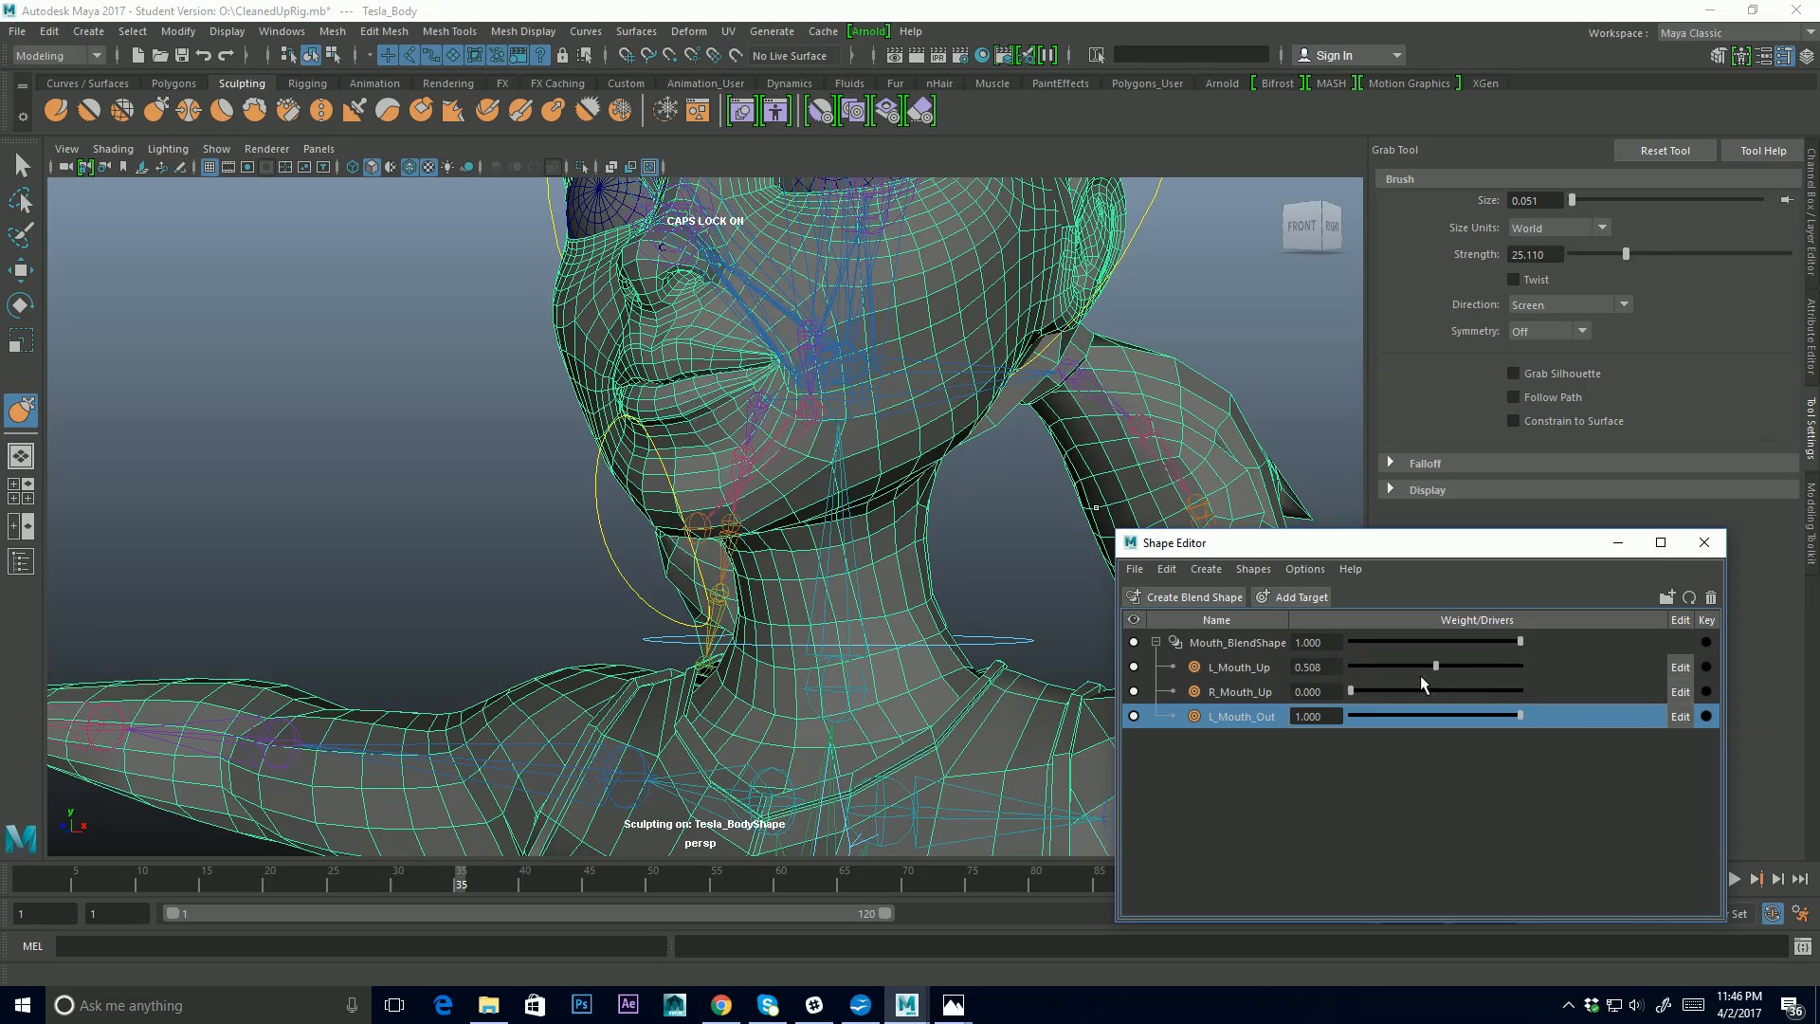
alt+drag(815, 417, 853, 431)
drag(1522, 715, 1404, 716)
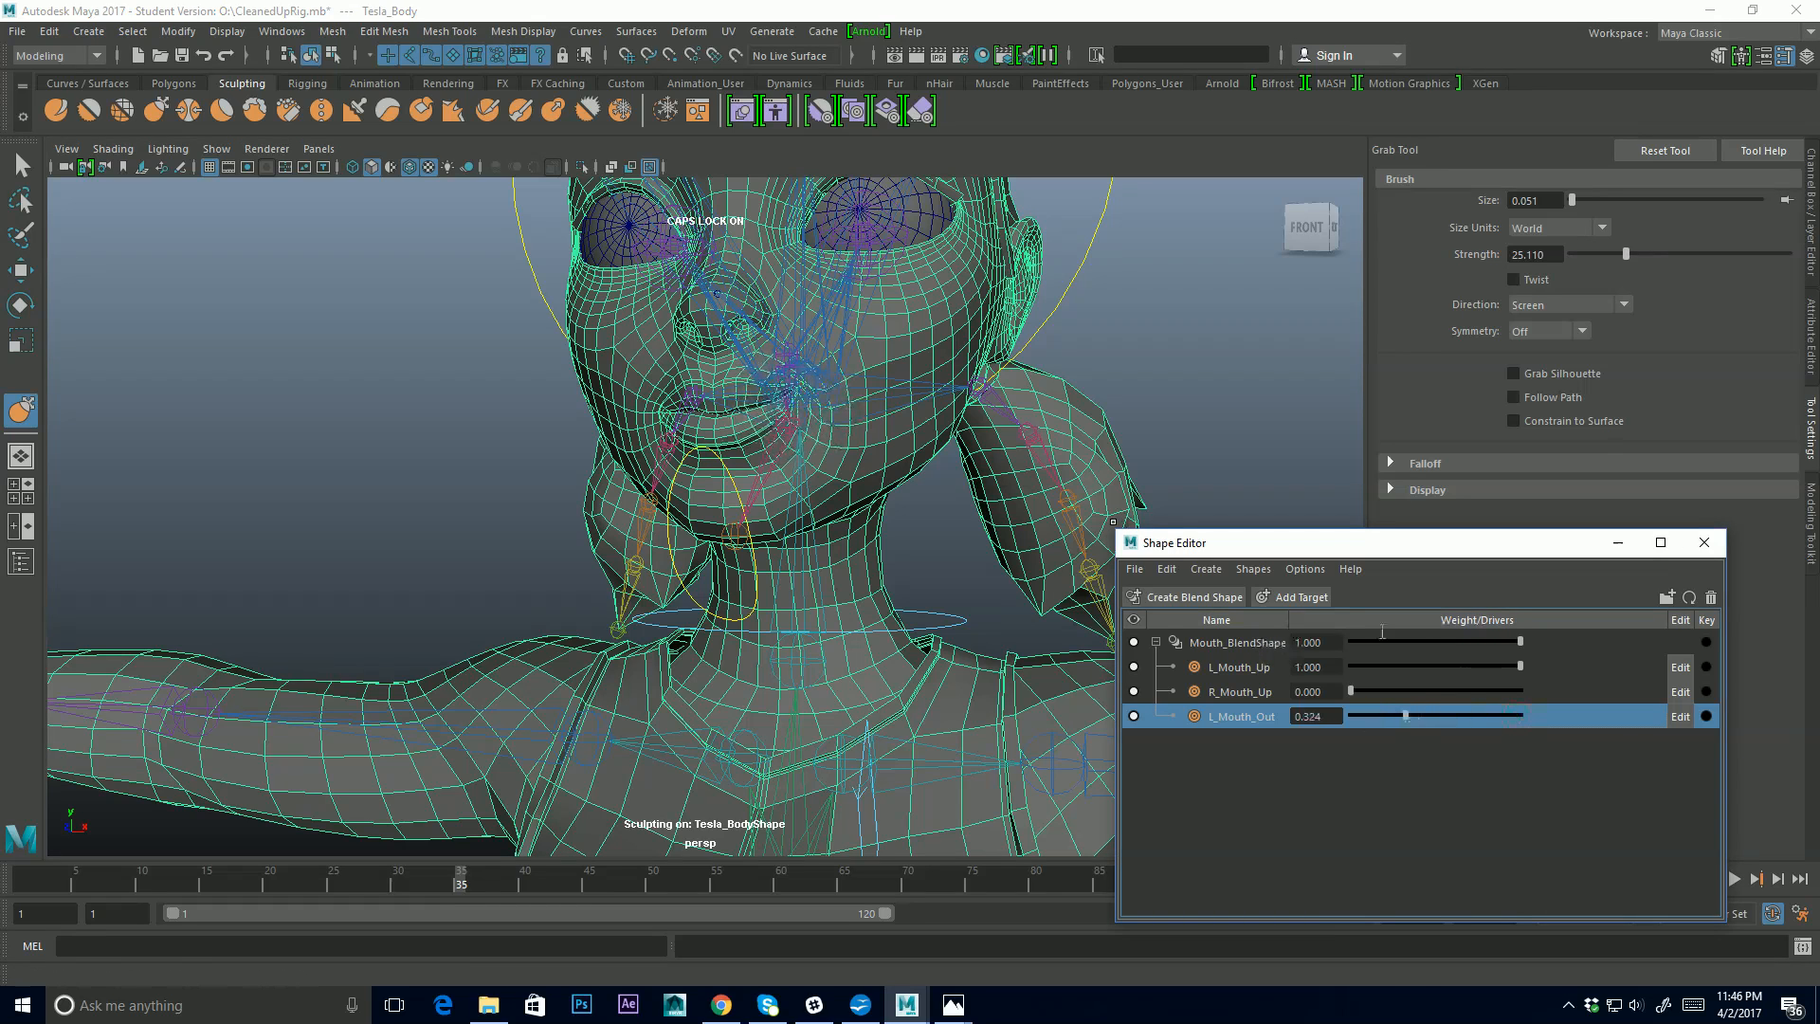
drag(1521, 666, 1516, 717)
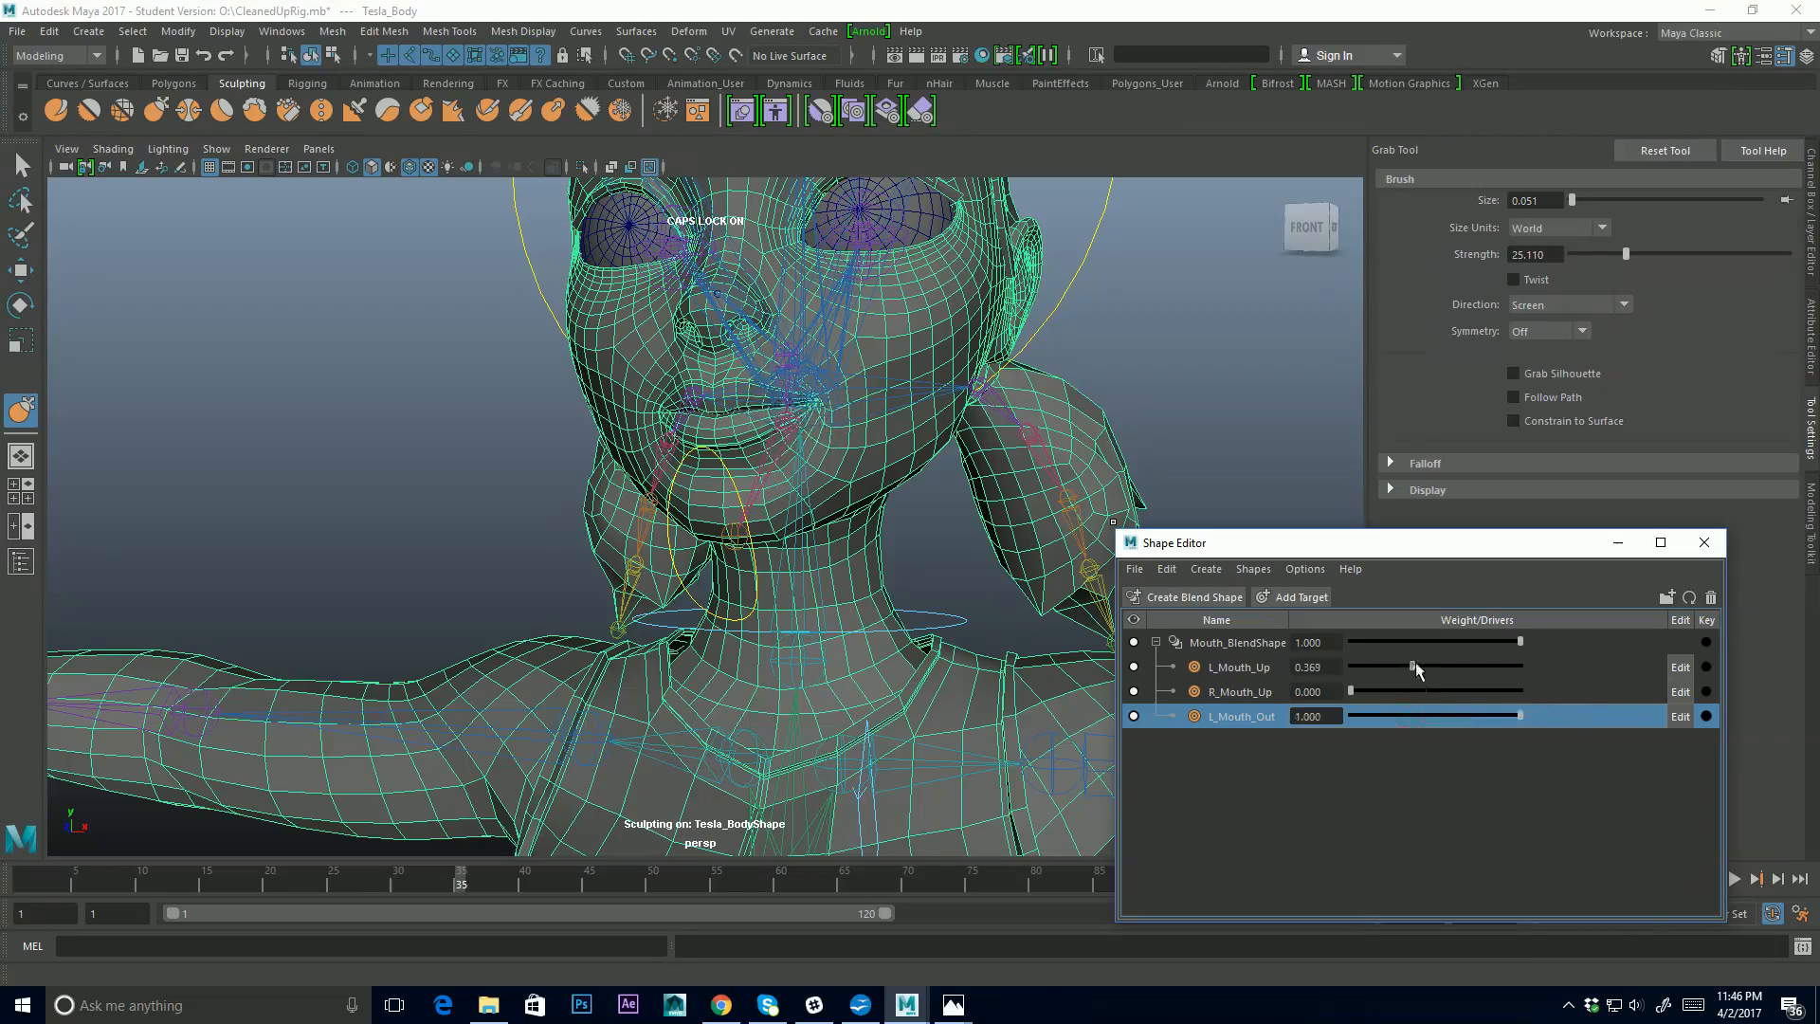
drag(1459, 663, 1464, 662)
mouse_move(885, 494)
alt+mouse_down()
mouse_move(784, 520)
mouse_move(891, 512)
alt+mouse_up()
drag(1520, 716, 1526, 665)
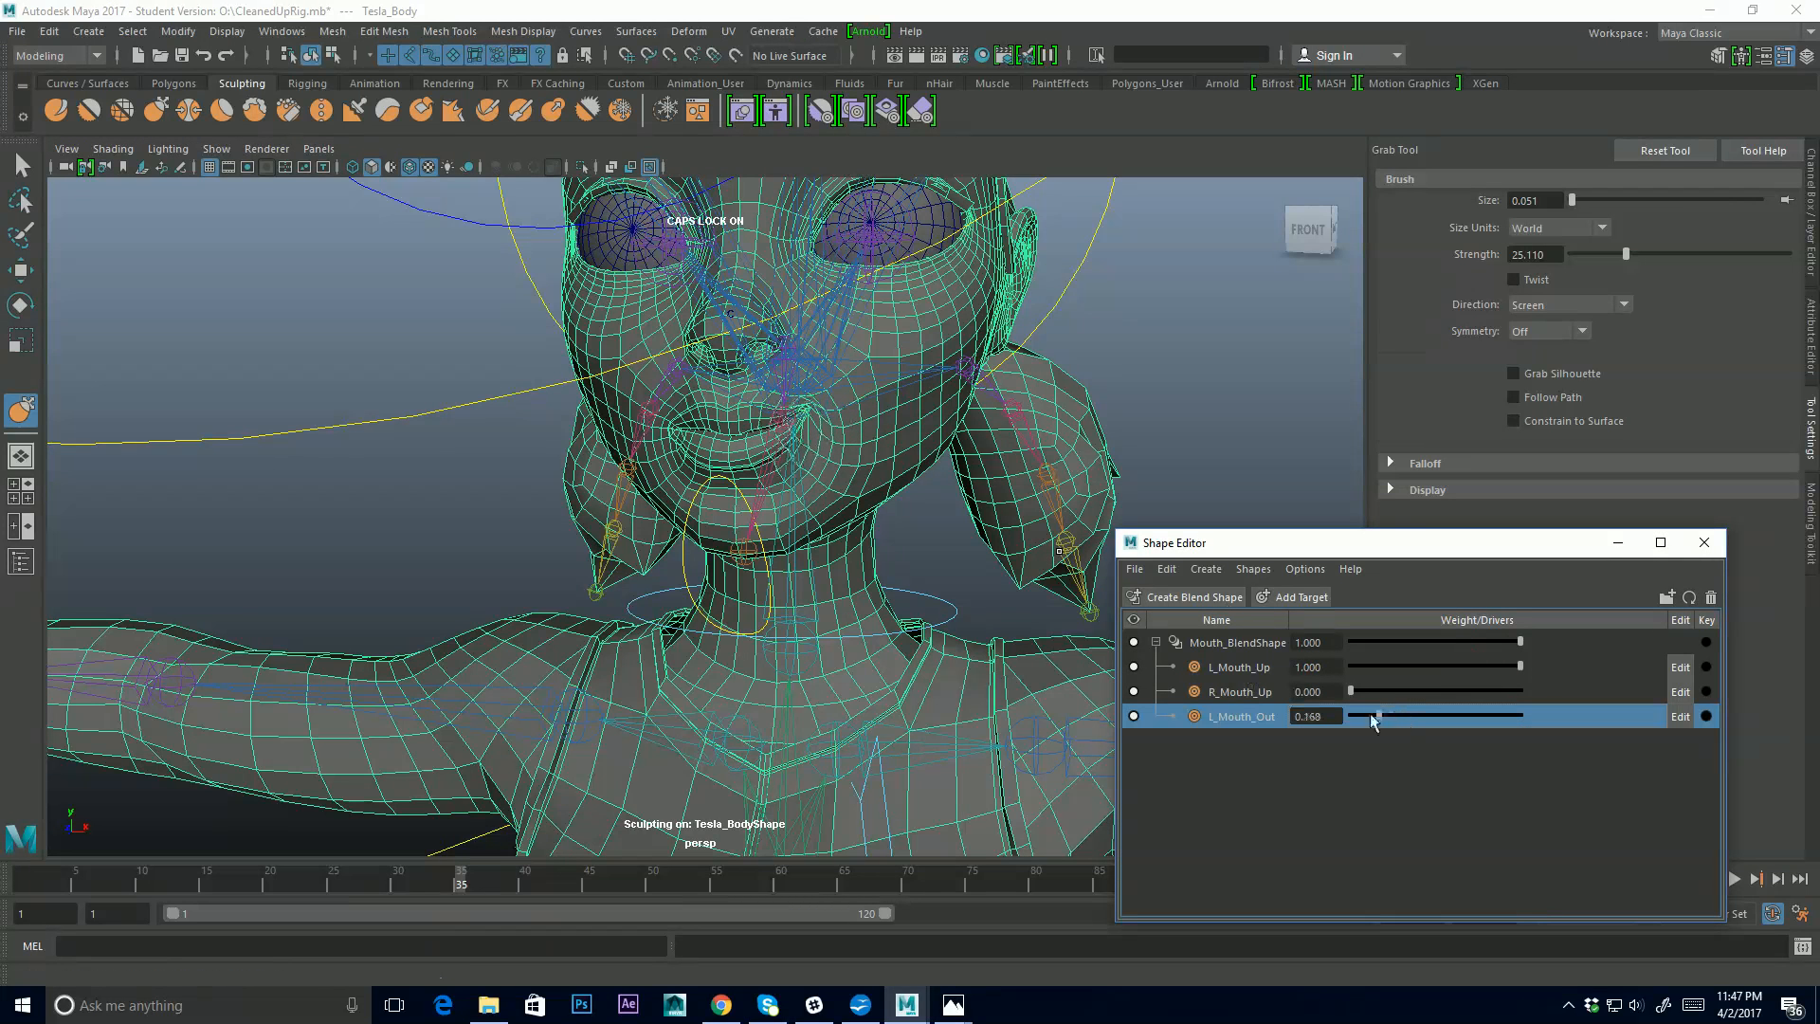
drag(1350, 715, 1443, 717)
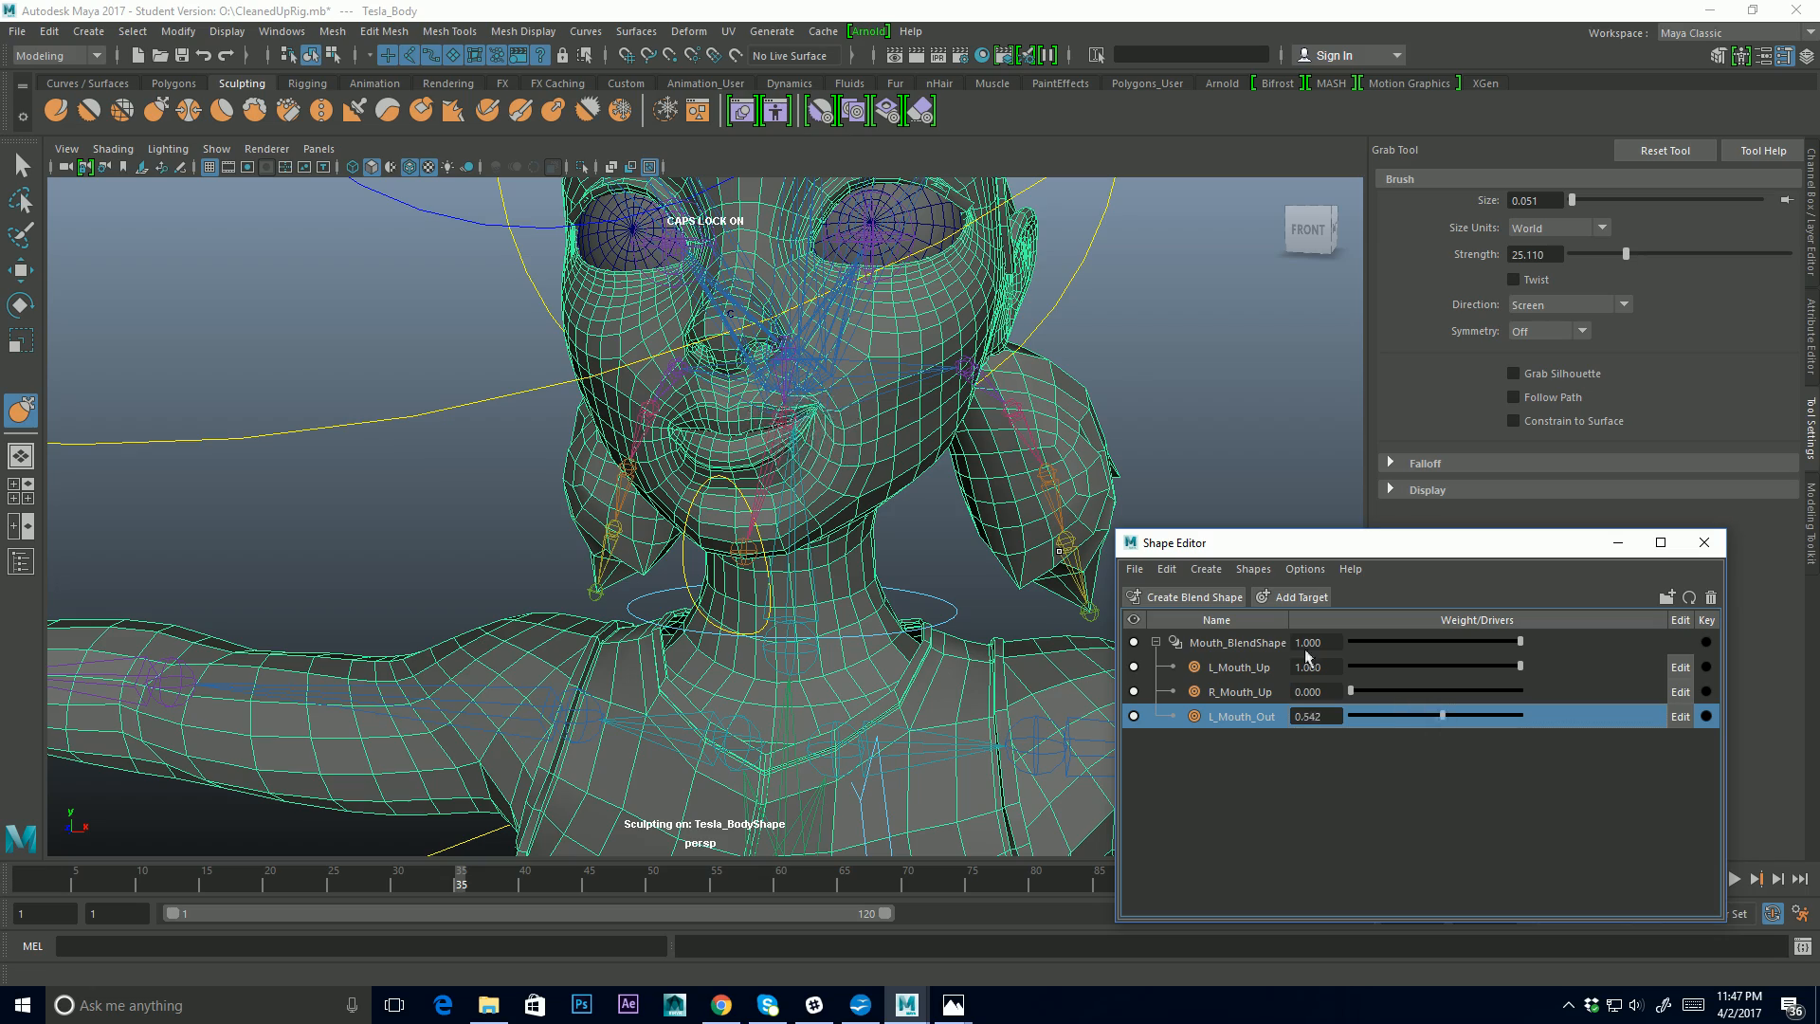
Check the combined mouth shape from several angles, and set L_Mouth_Up to 0.000 and L_Mouth_Out to 1.000
alt+drag(827, 418, 820, 502)
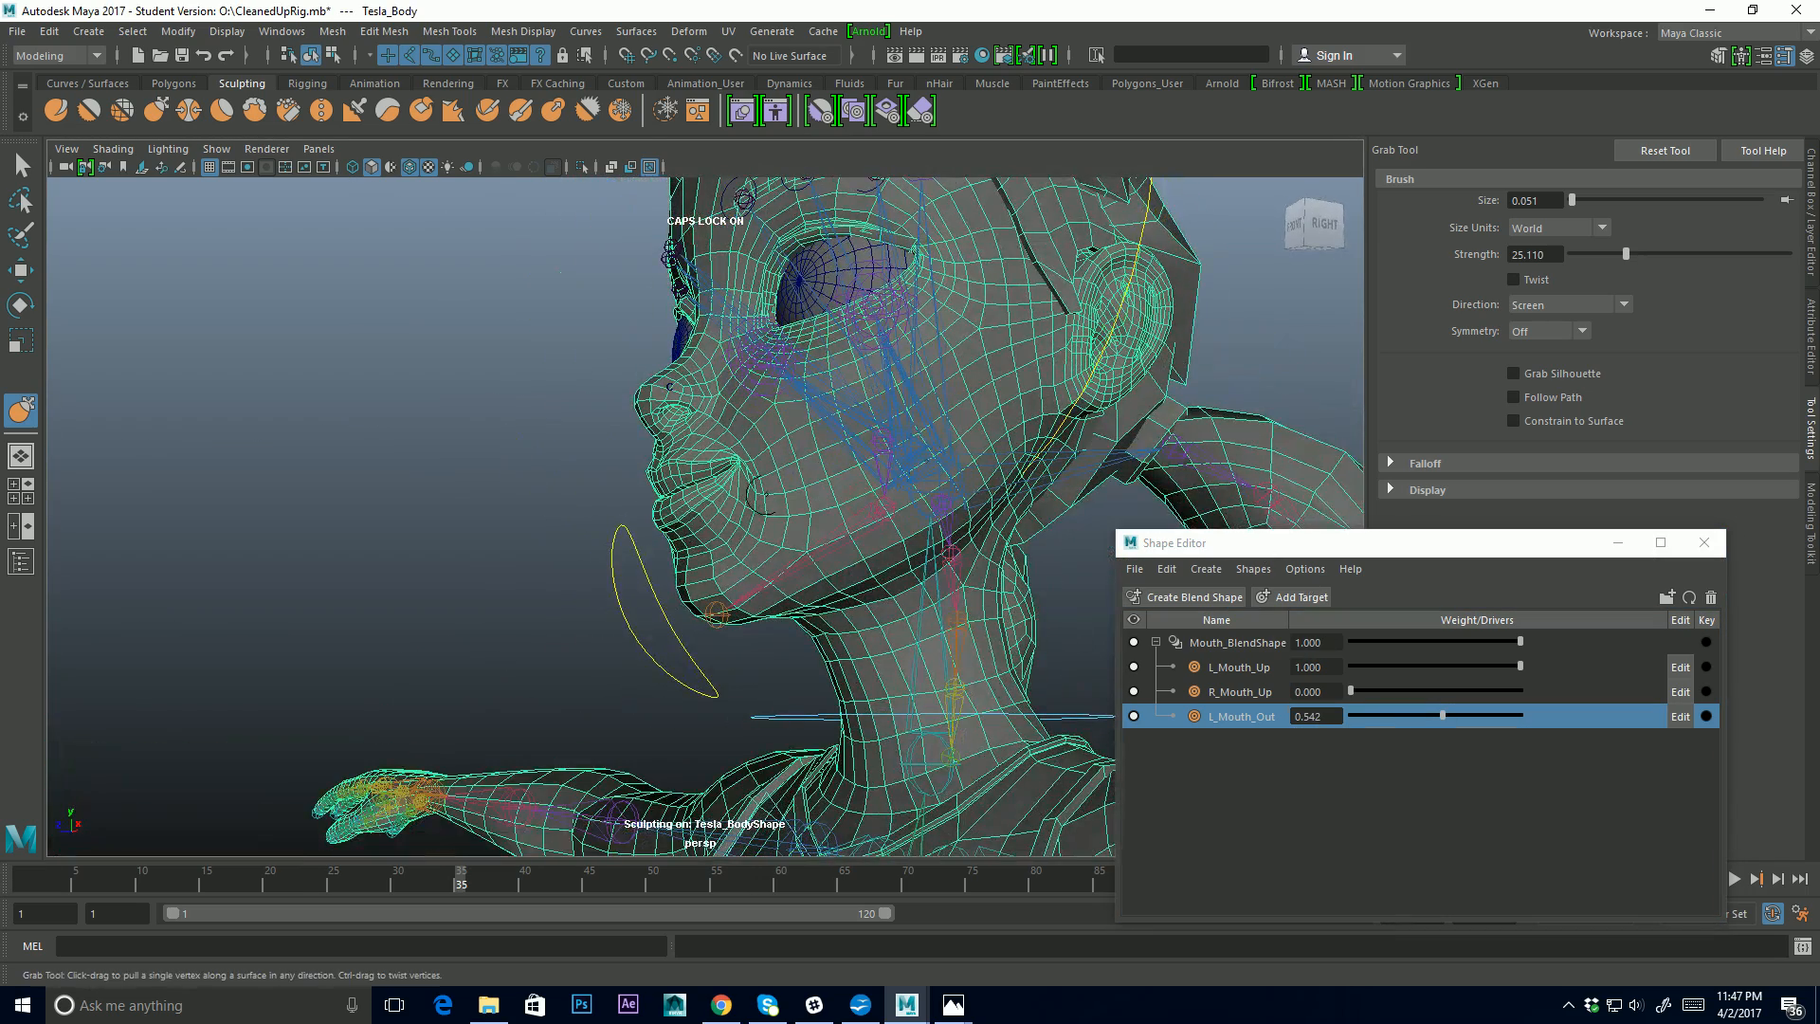
alt+drag(512, 478, 611, 487)
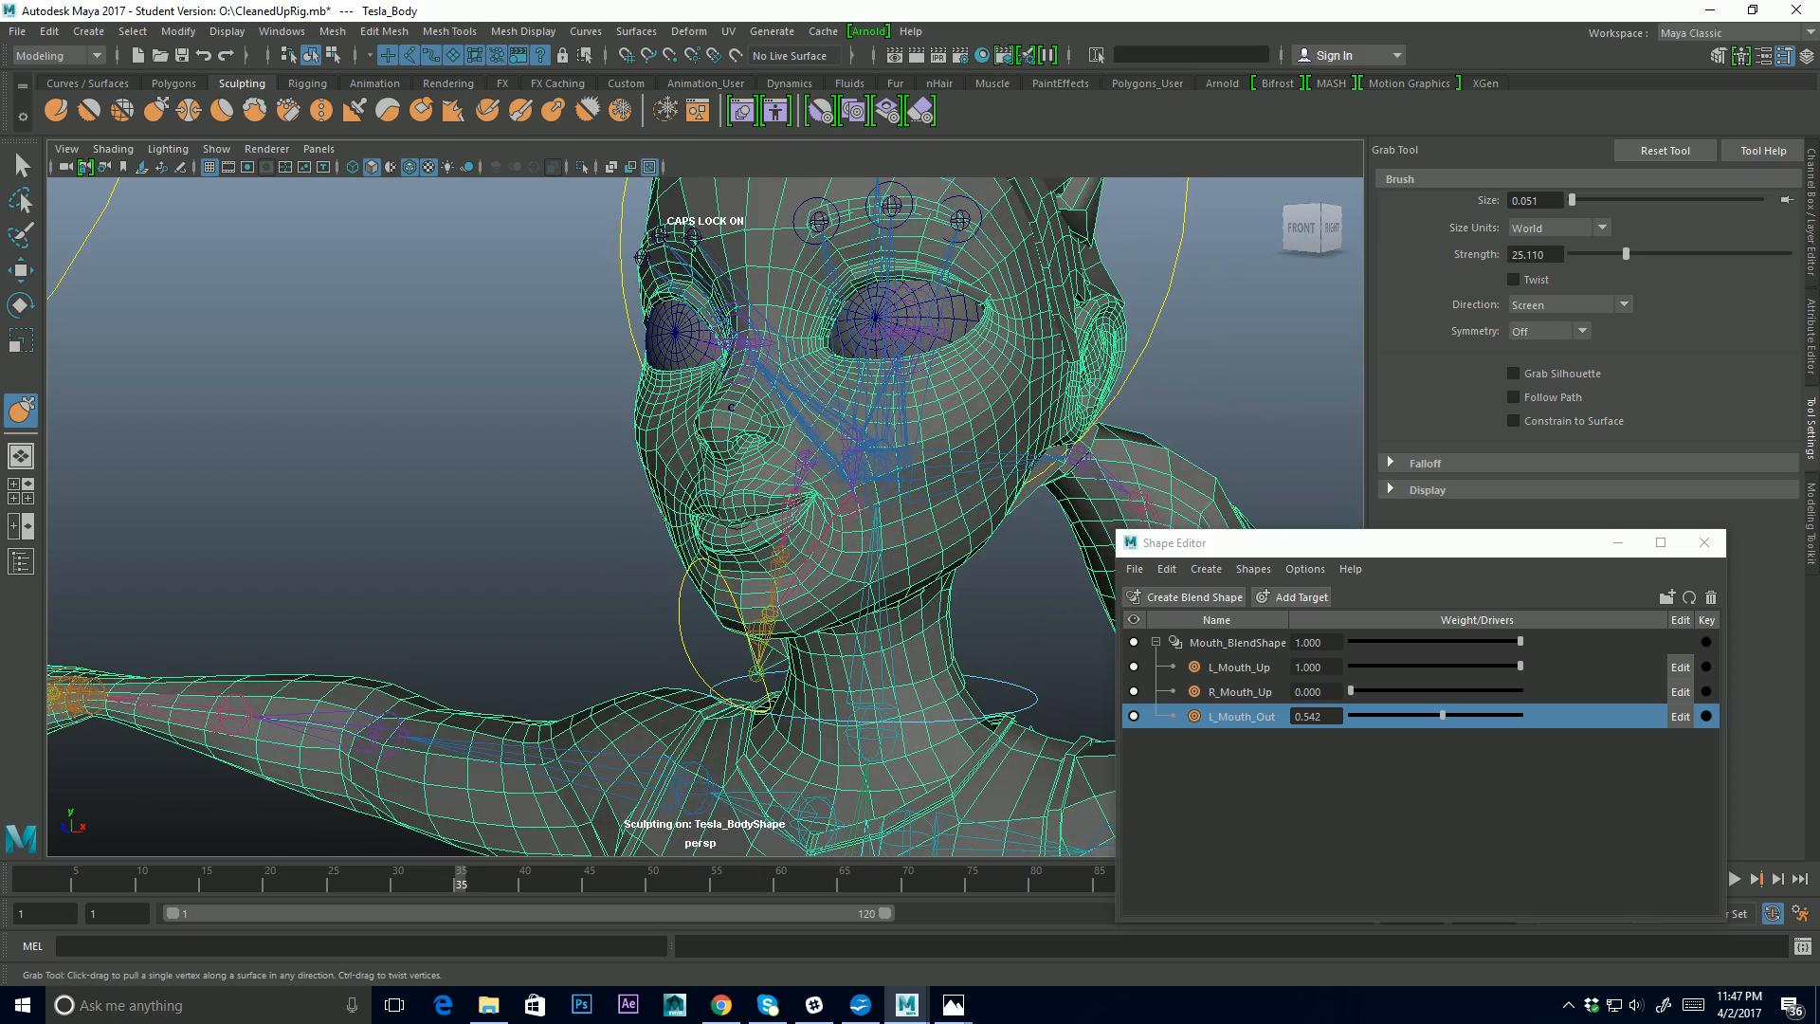
alt+drag(879, 526, 519, 542)
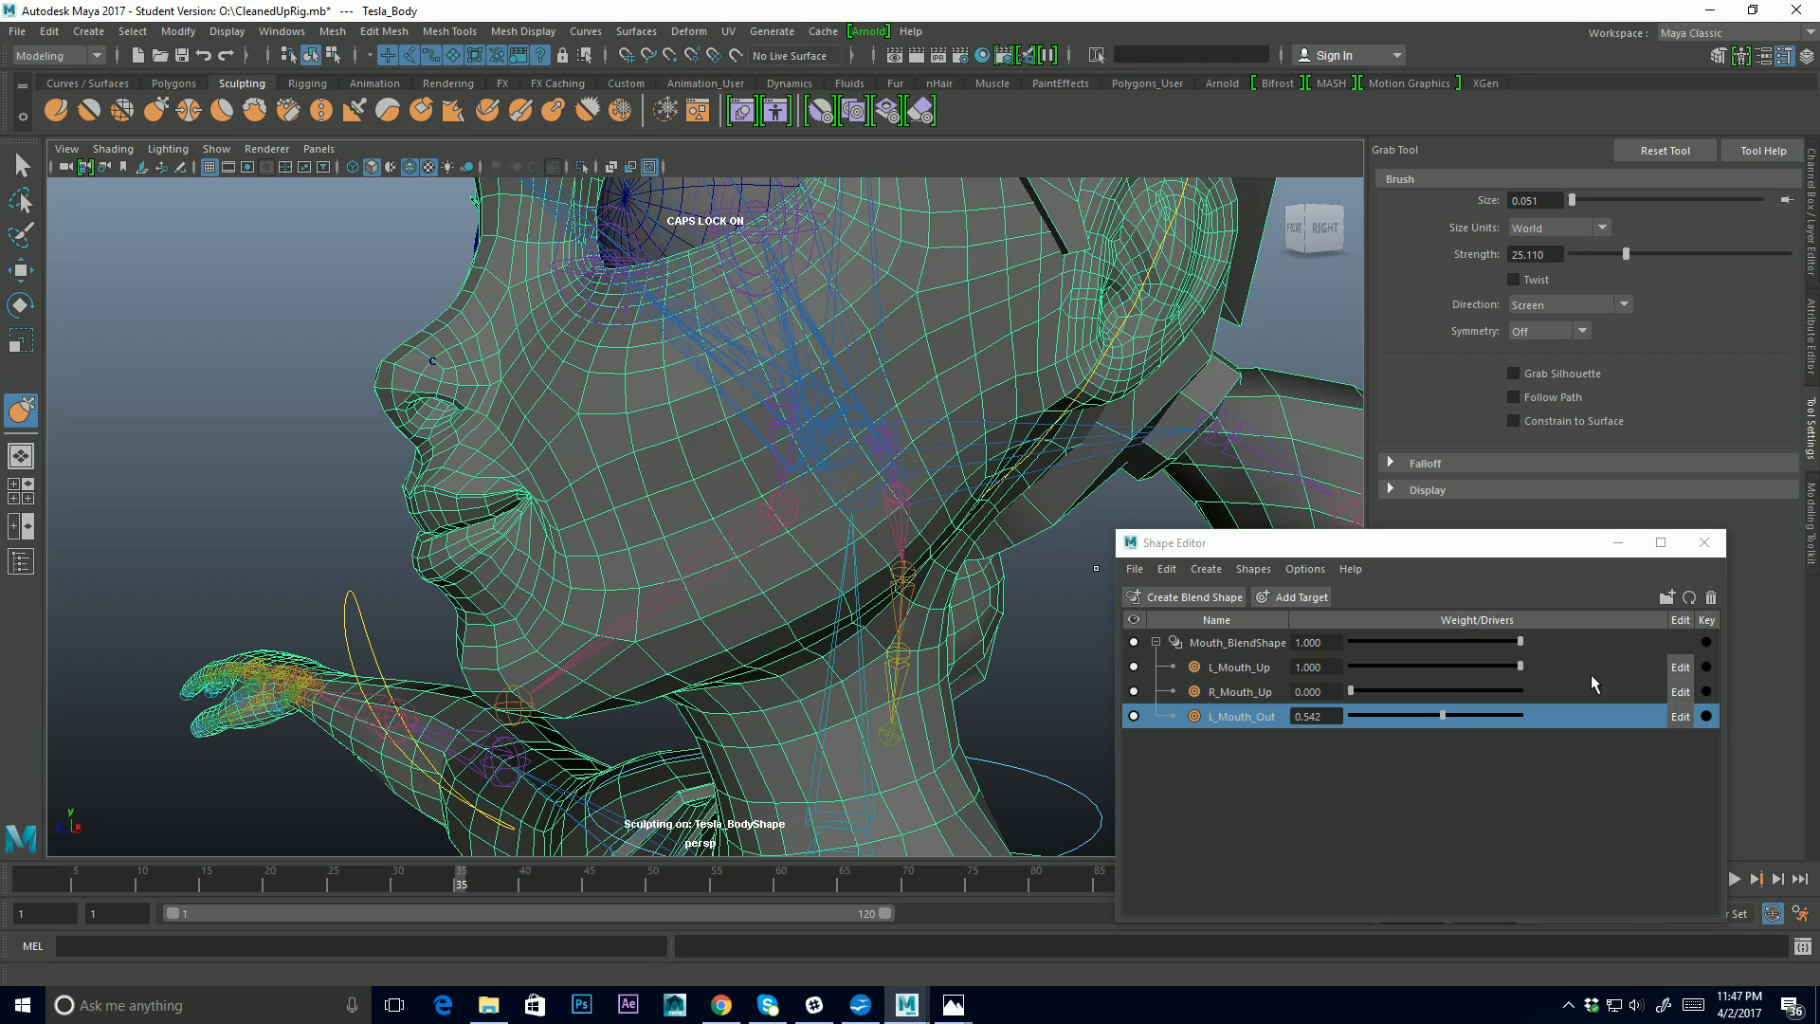
drag(1442, 715, 1344, 708)
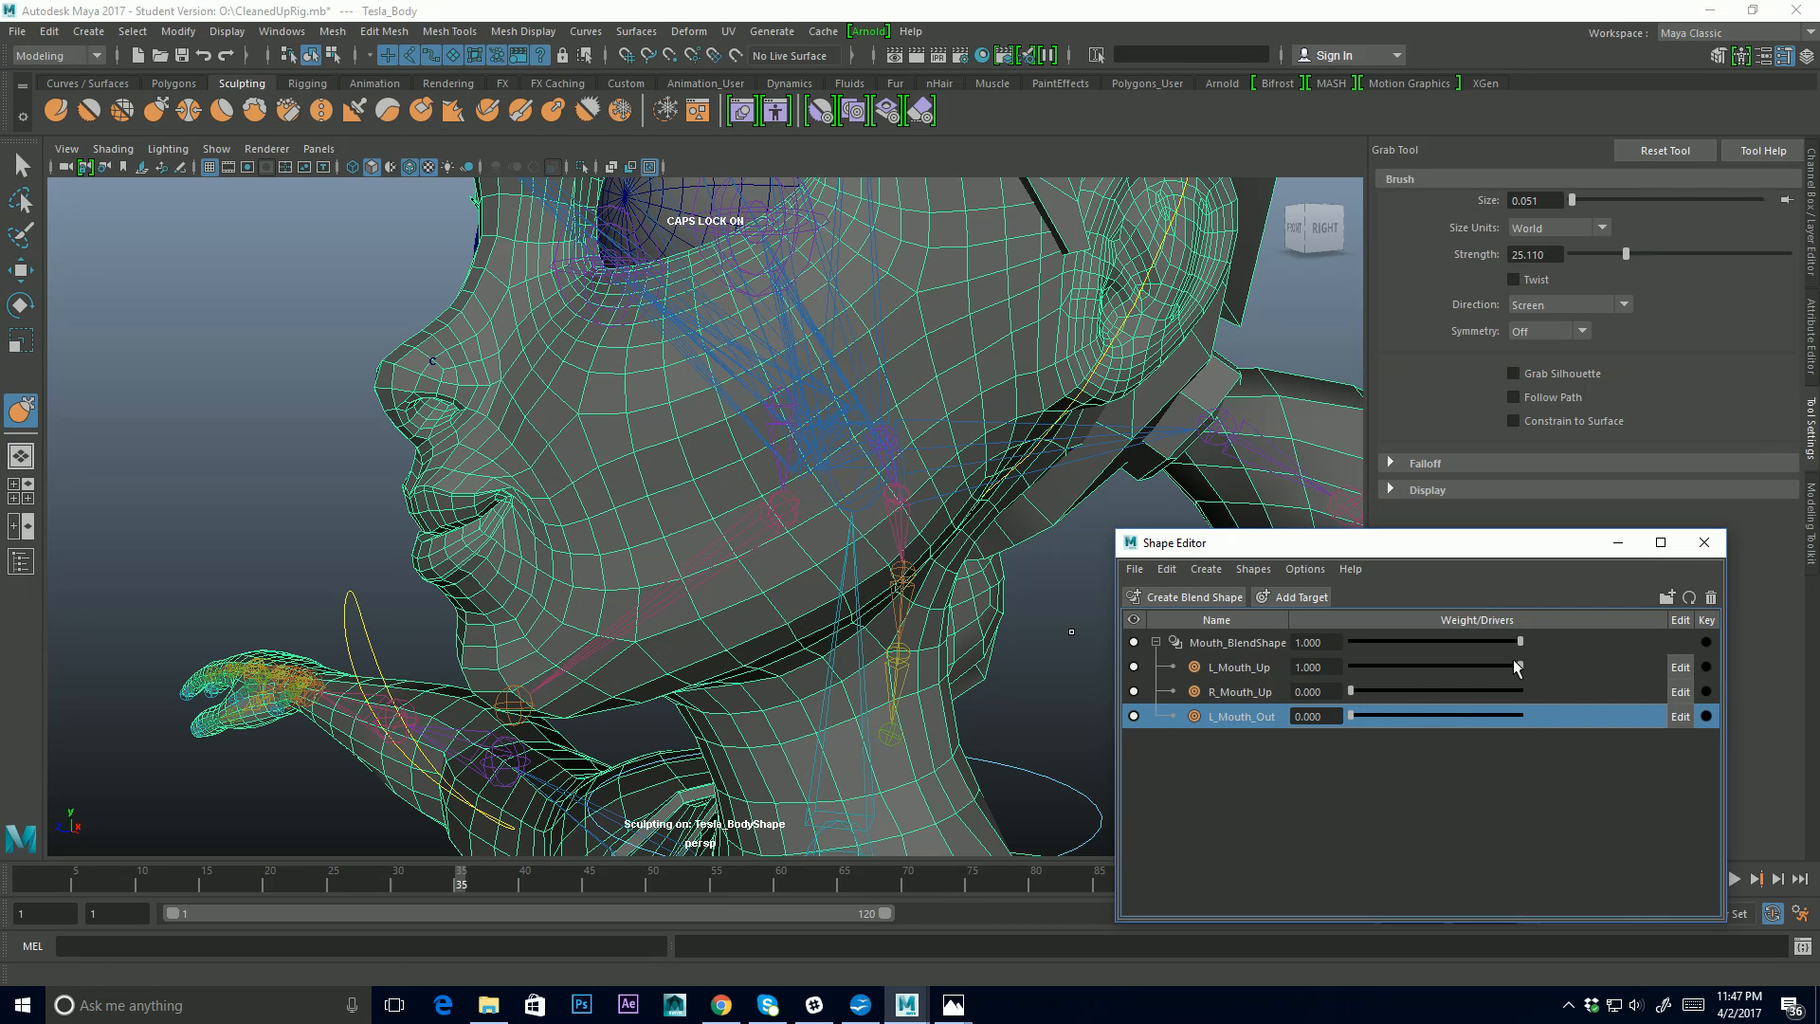
drag(1514, 663, 1301, 669)
drag(1355, 725, 1520, 718)
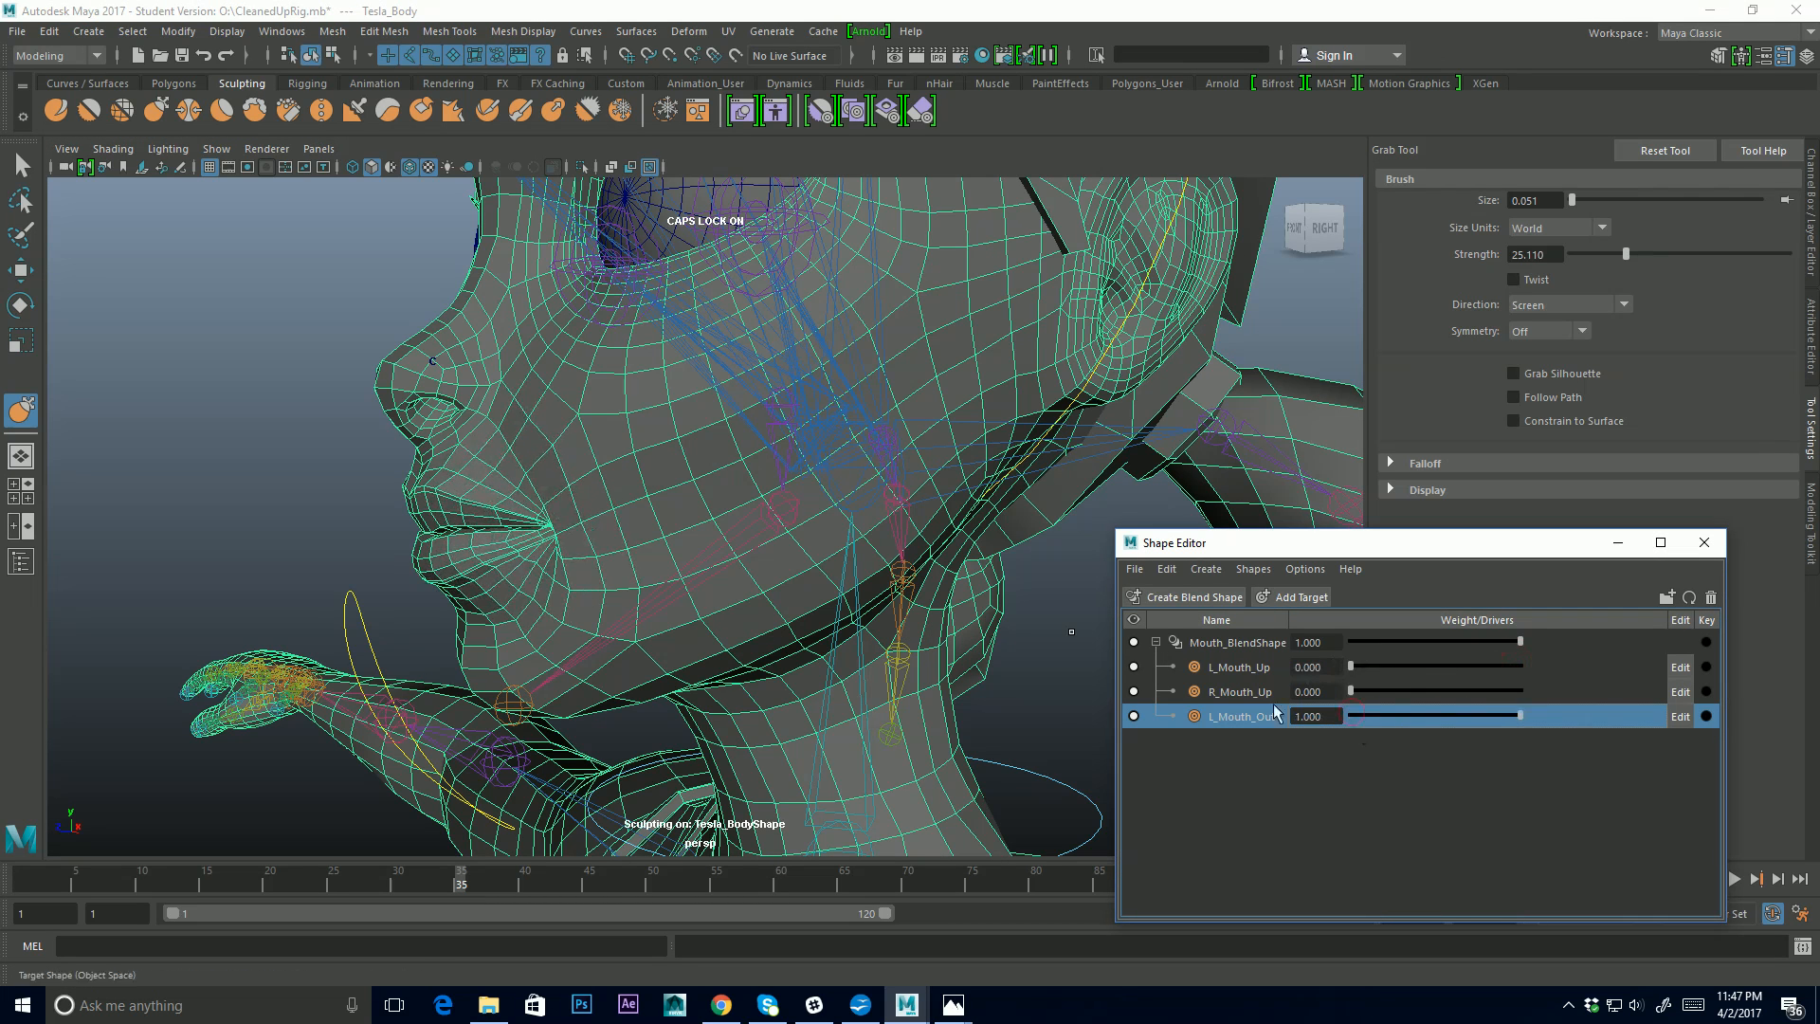
Try flipping the L_Mouth_Out target directly, and undo the flip
click(1253, 571)
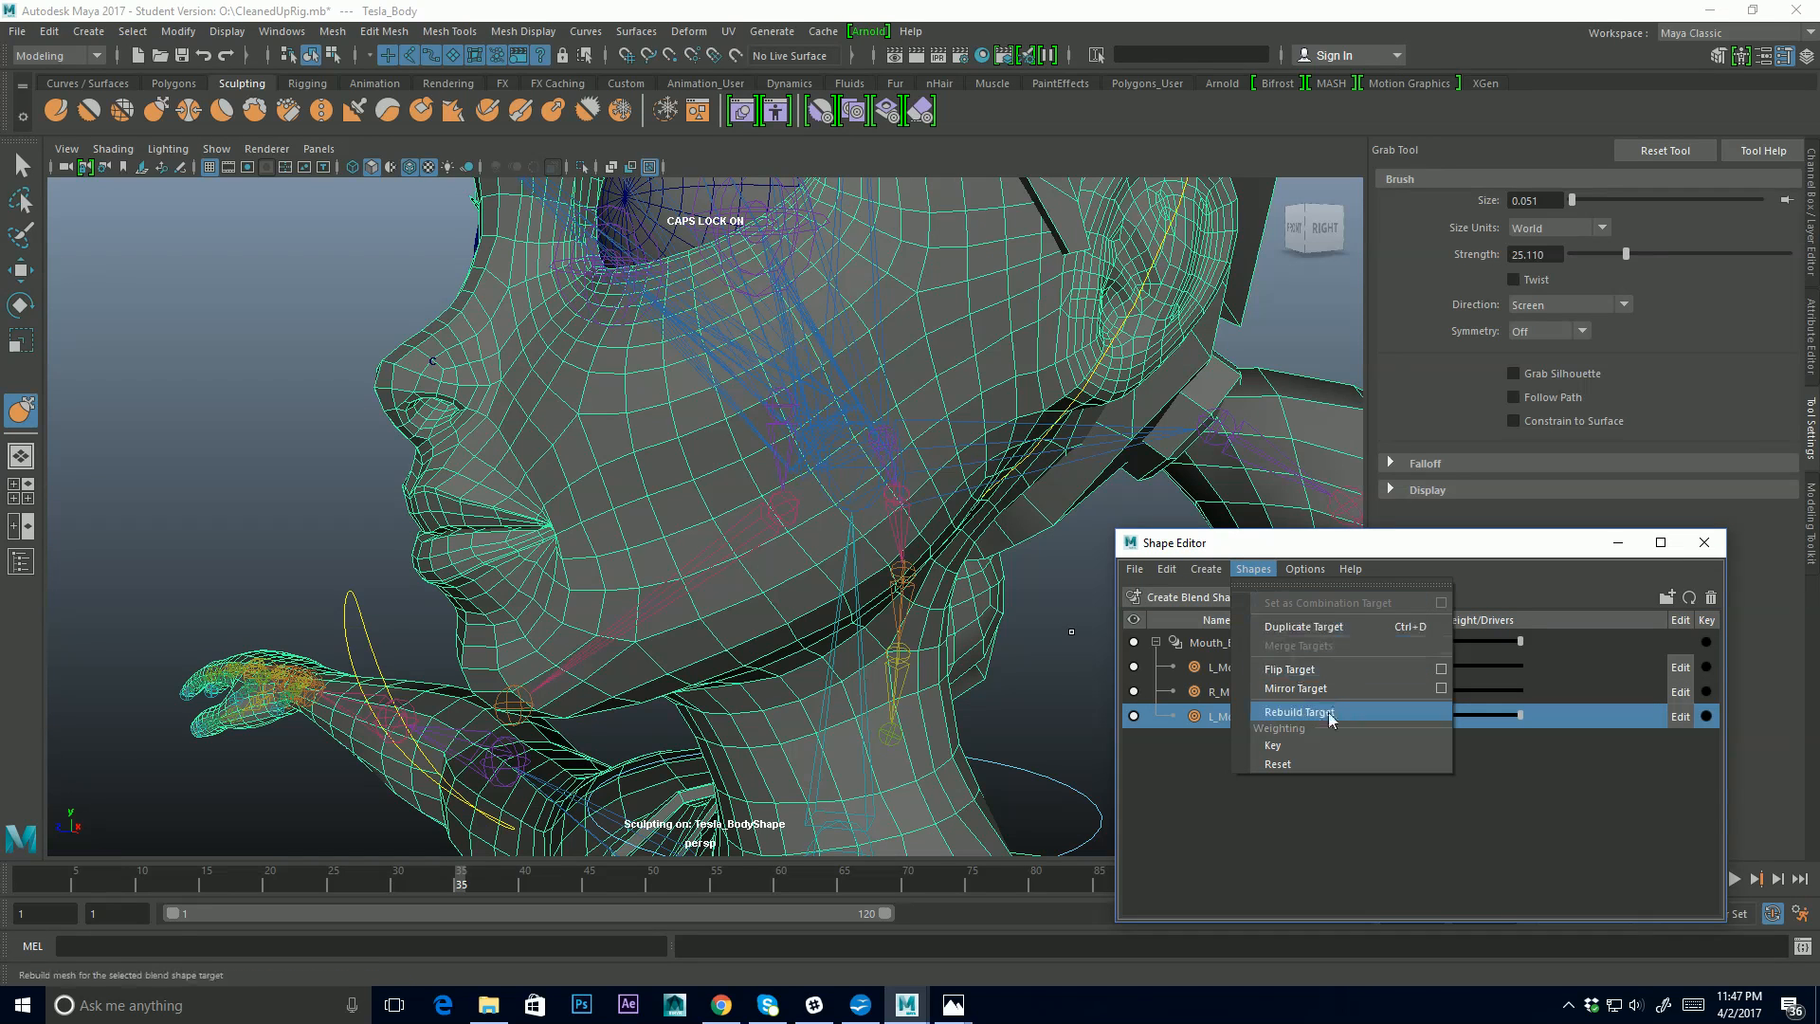
click(1321, 670)
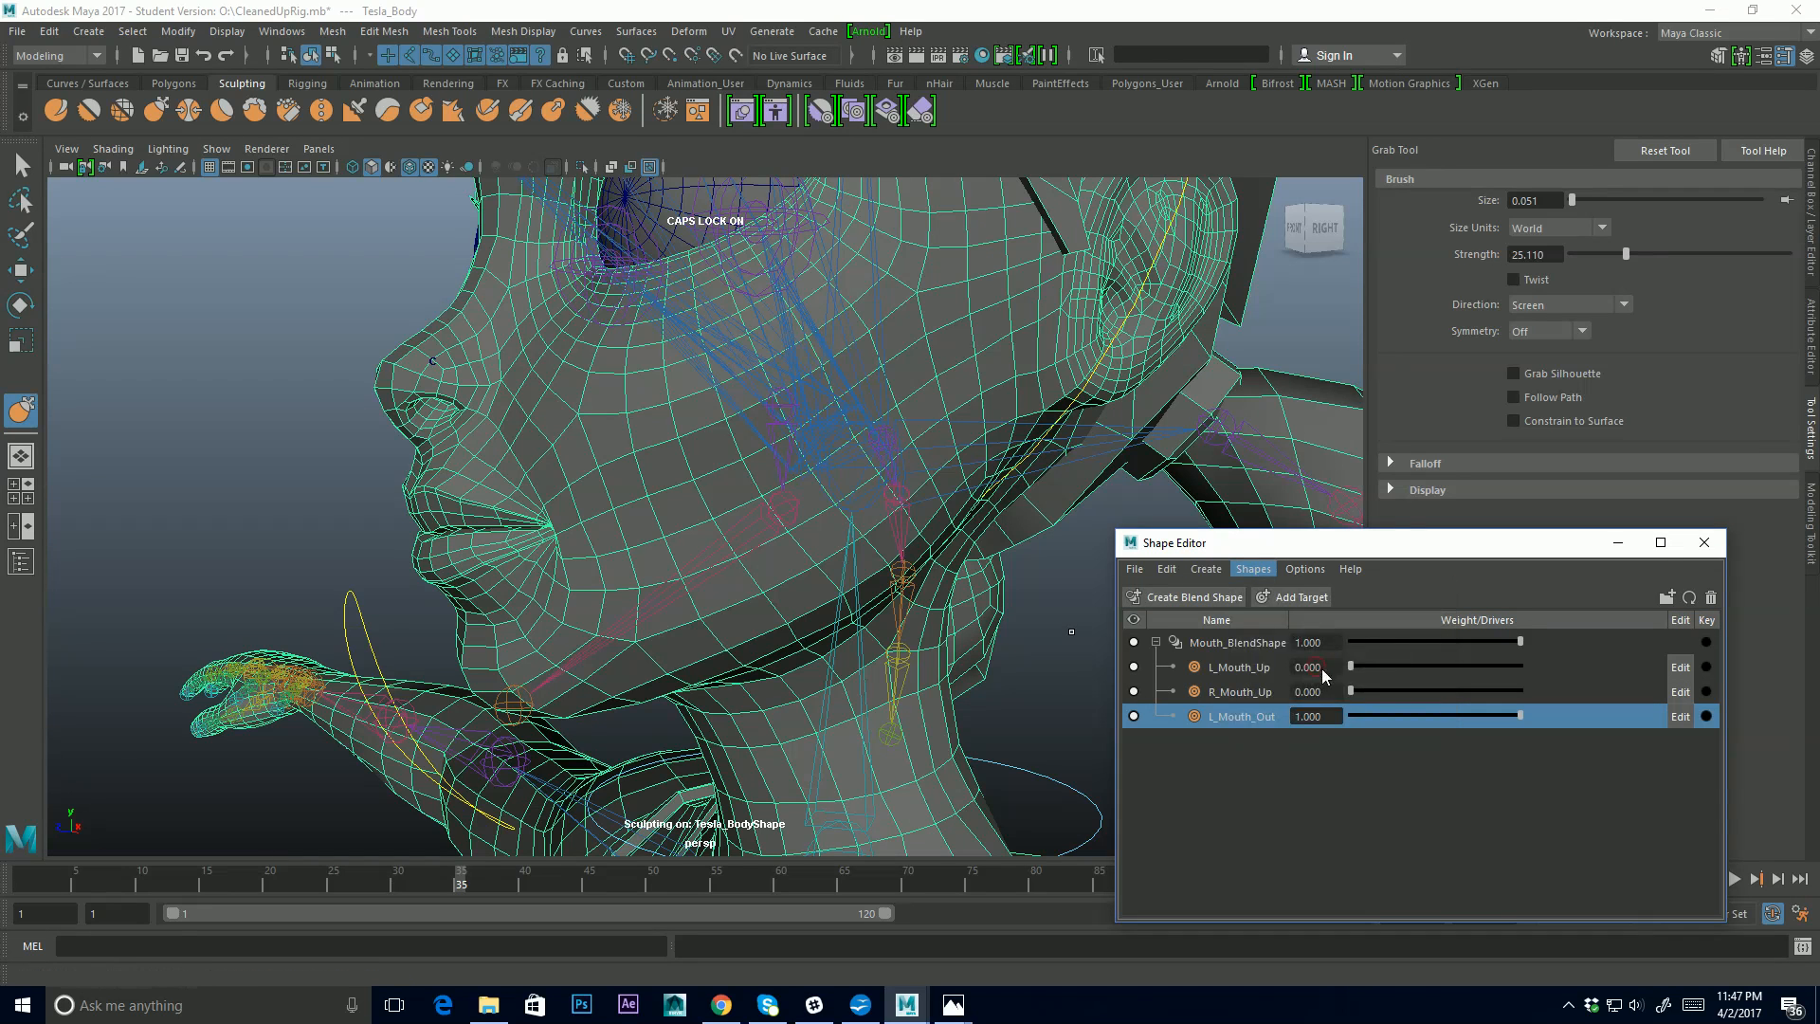
alt+drag(671, 574, 801, 550)
key(ctrl+z)
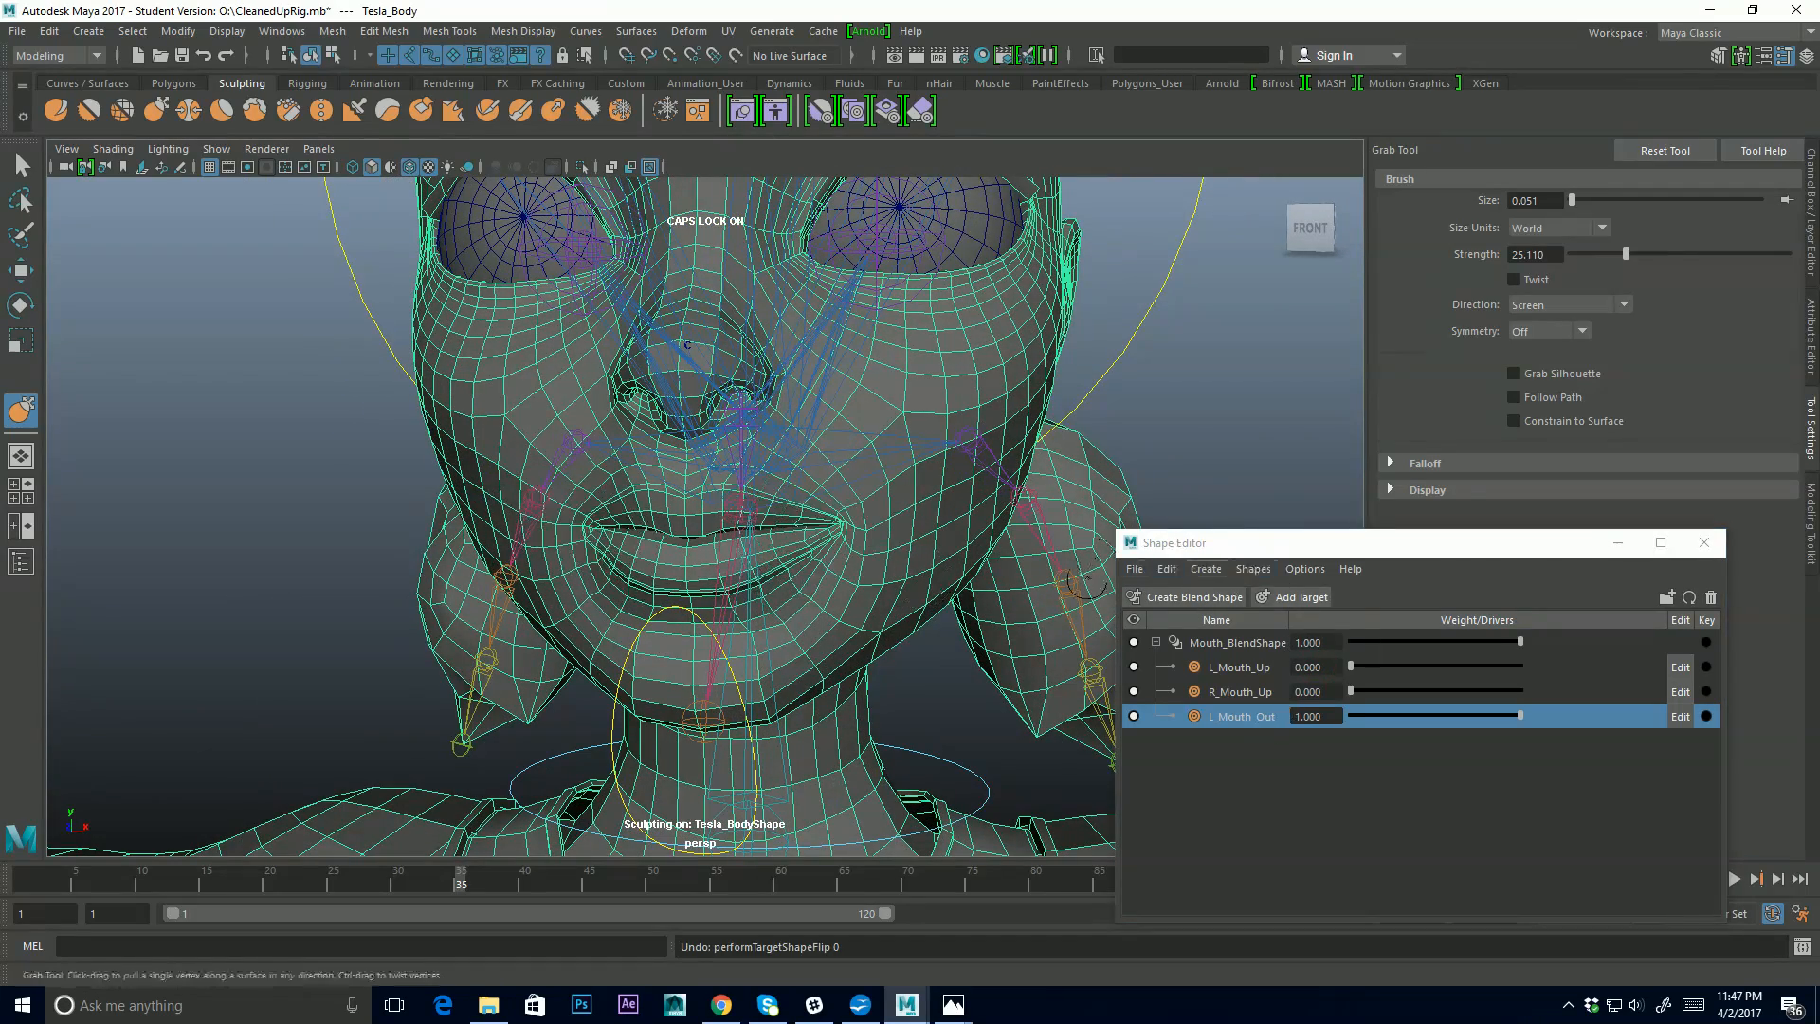
Duplicate the L_Mouth_Out target and flip the copy to the other side of the mouth
click(1255, 570)
mouse_move(1212, 569)
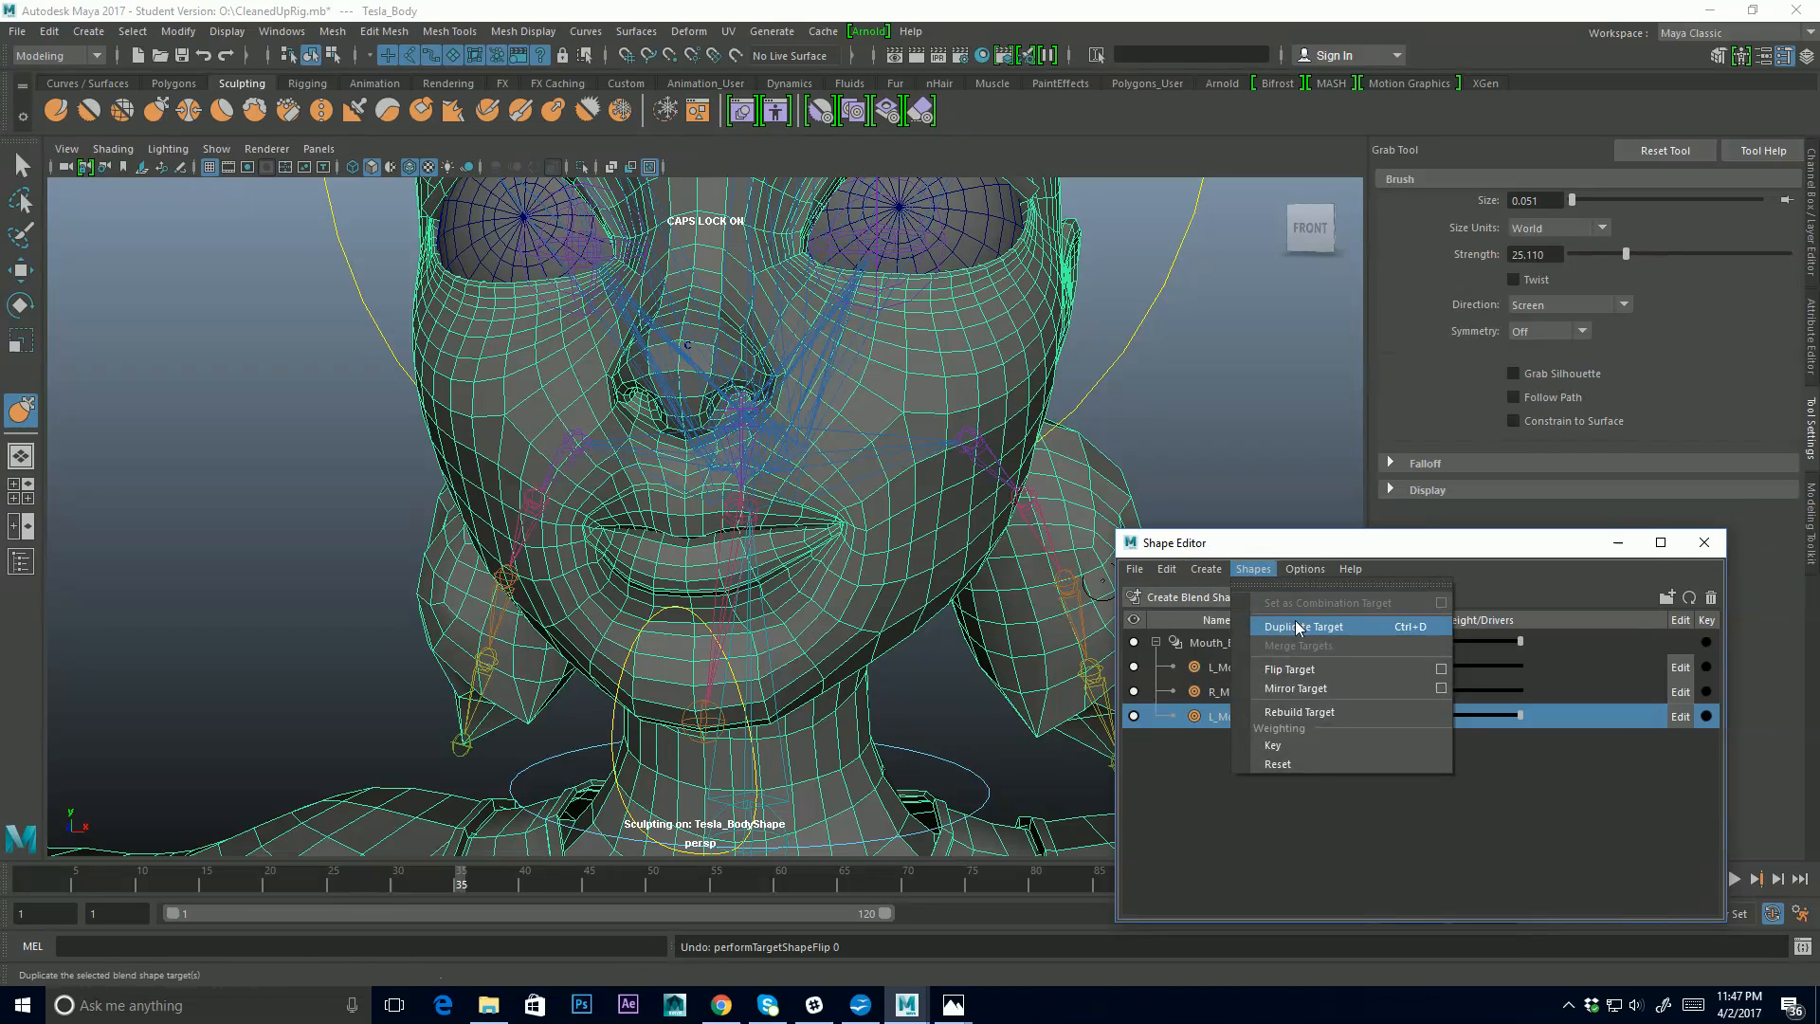
click(1296, 625)
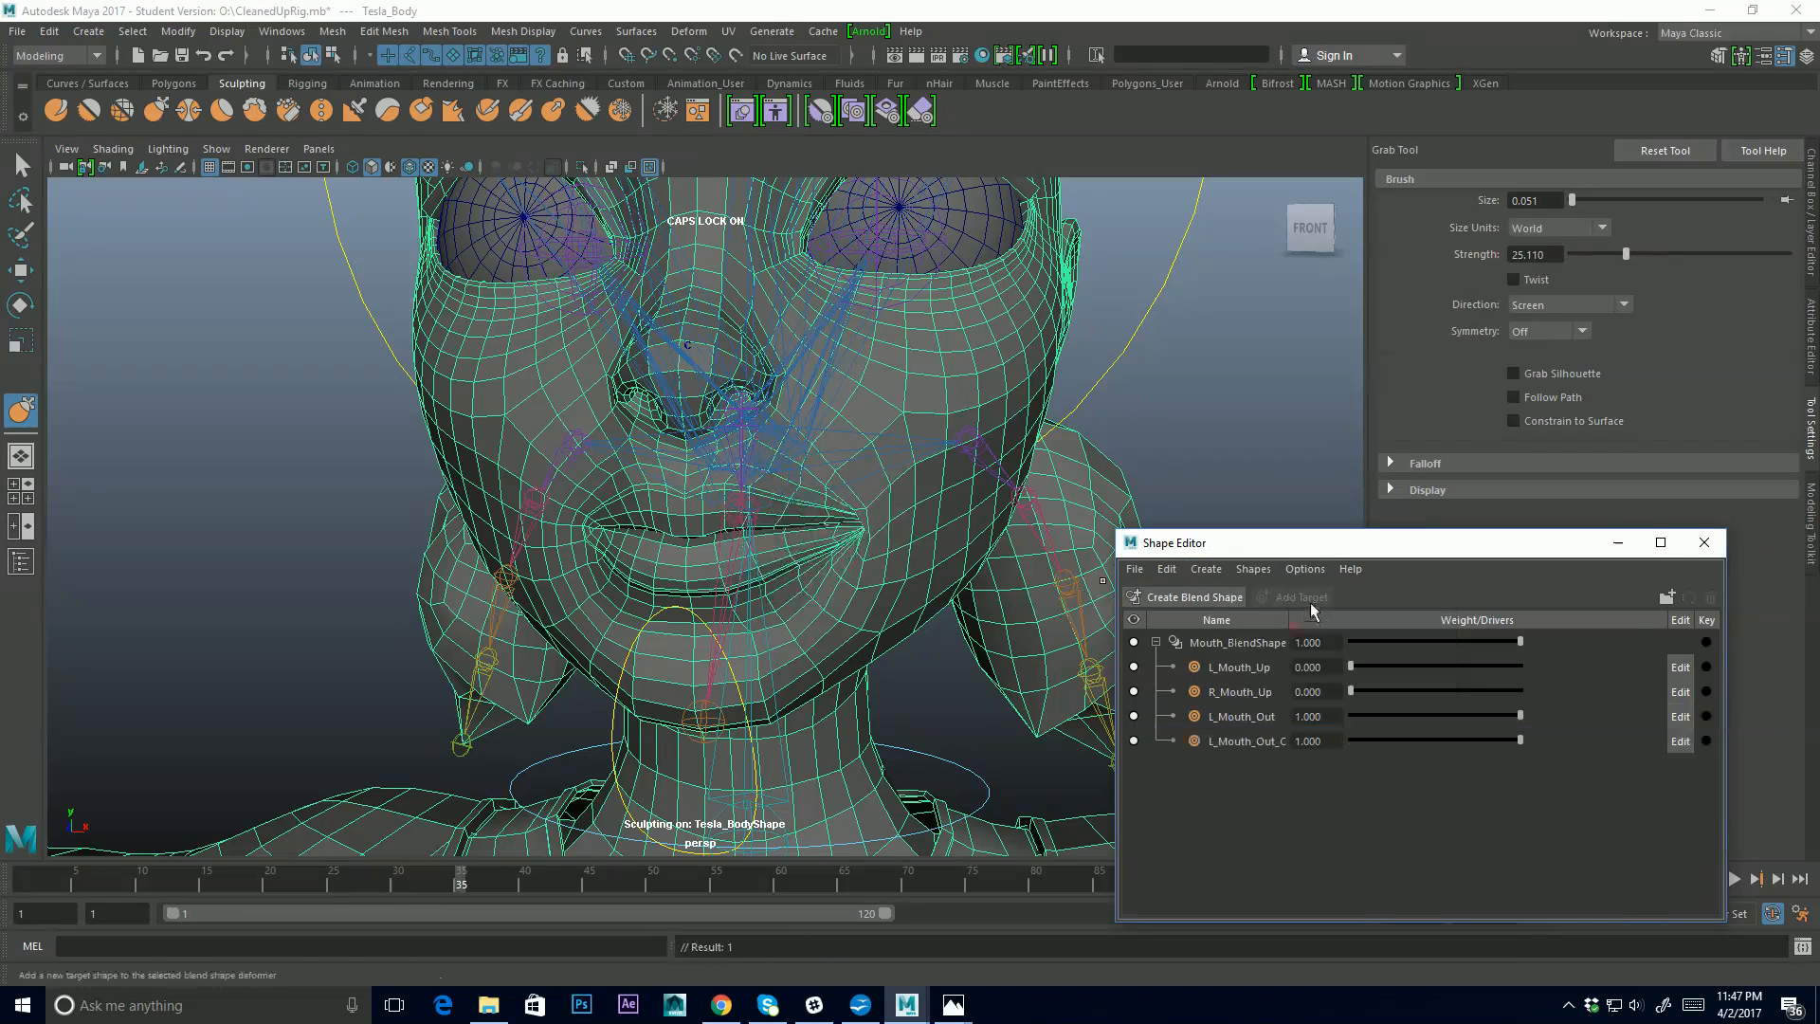
click(1255, 741)
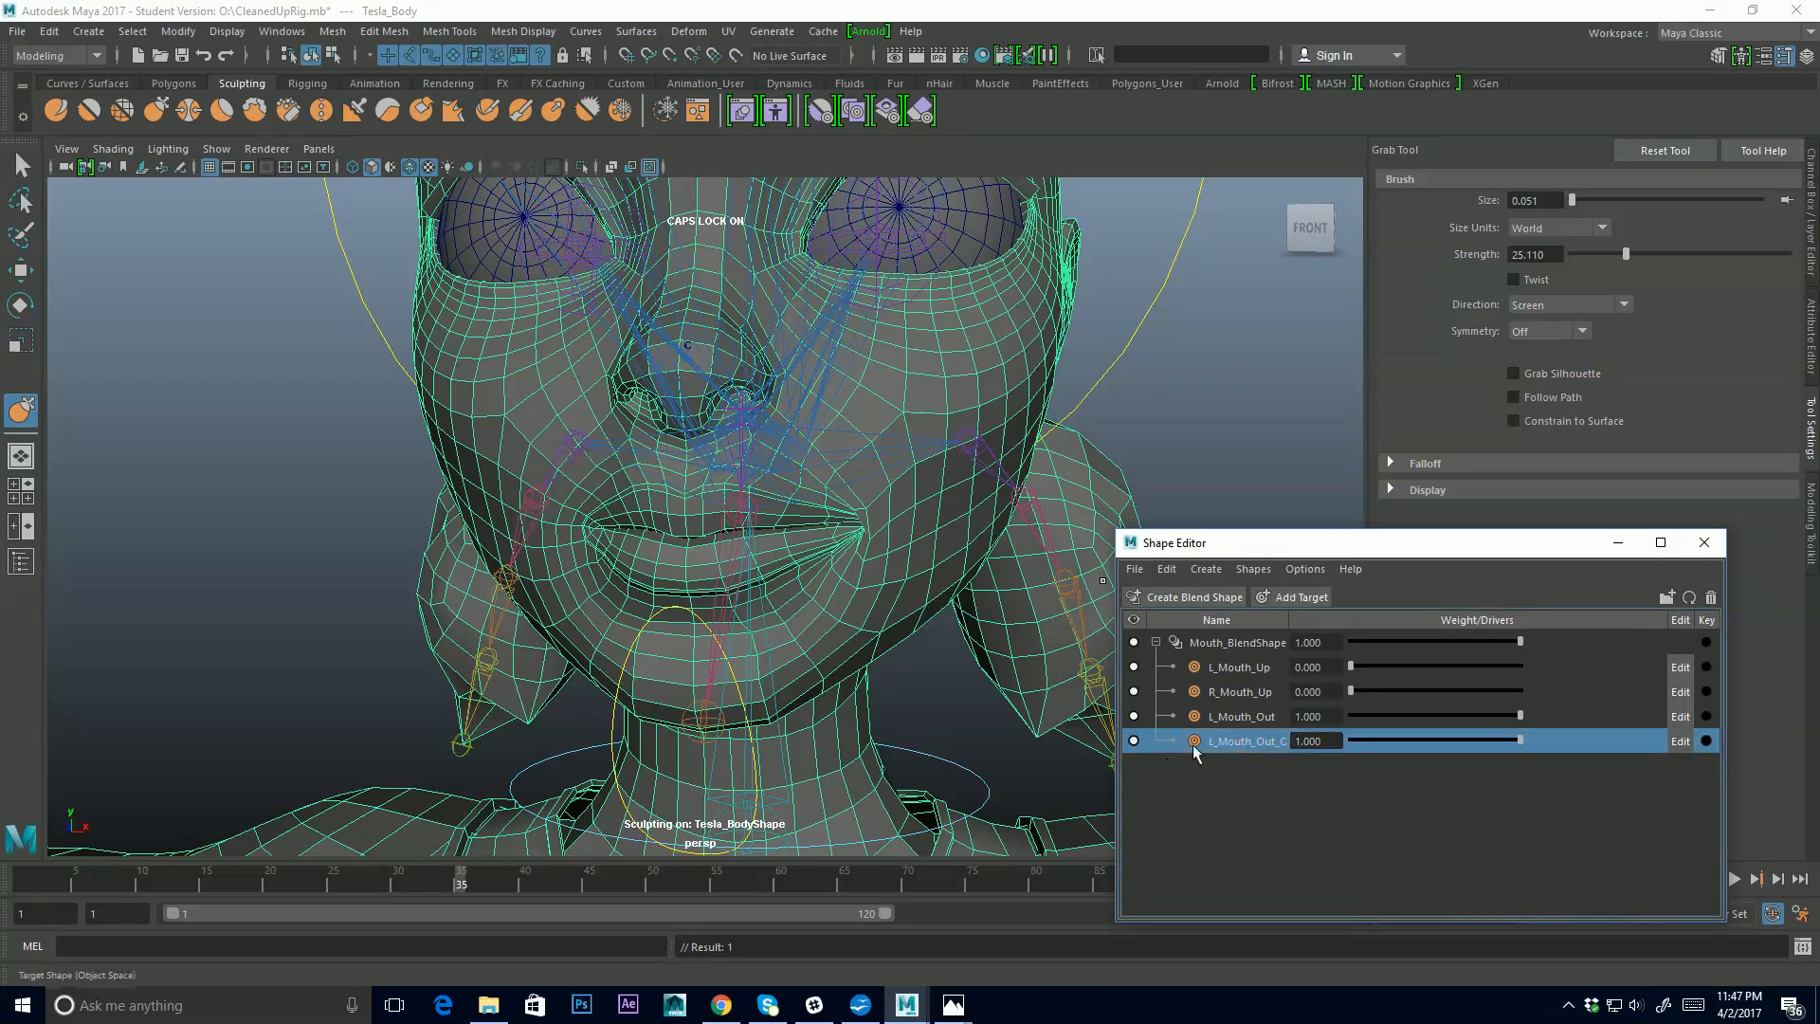
click(1253, 570)
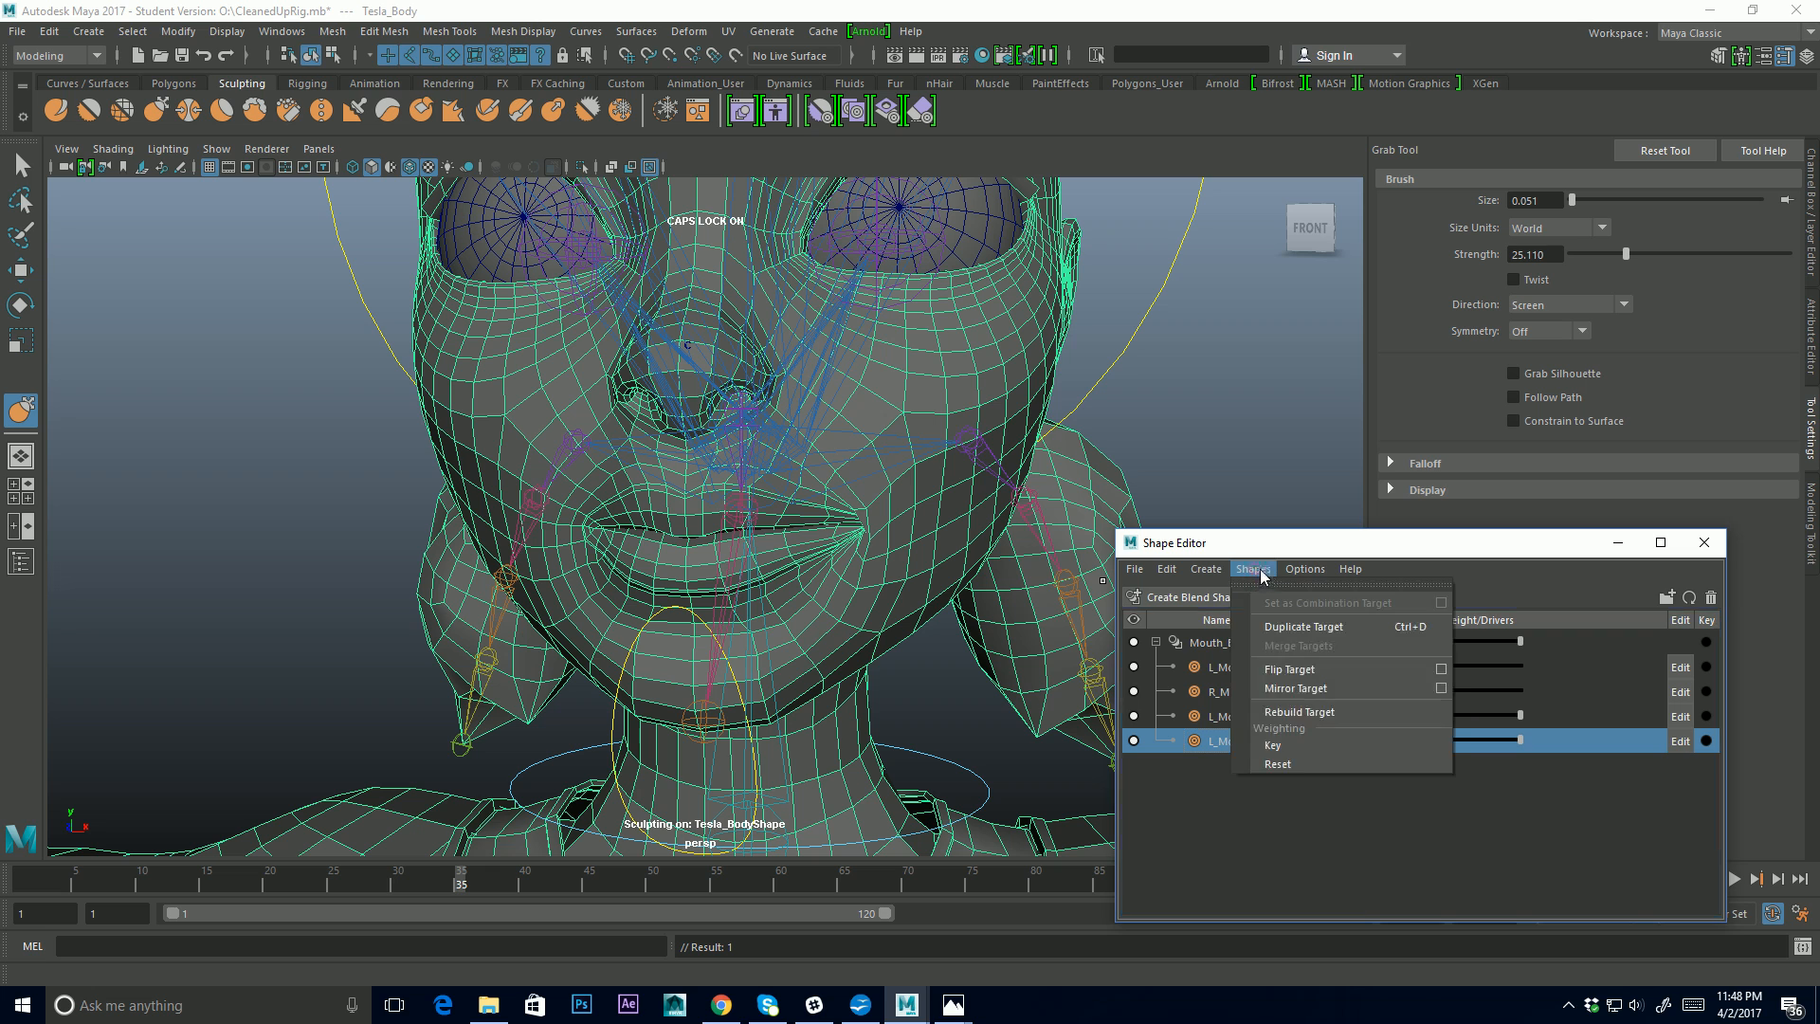
click(1309, 669)
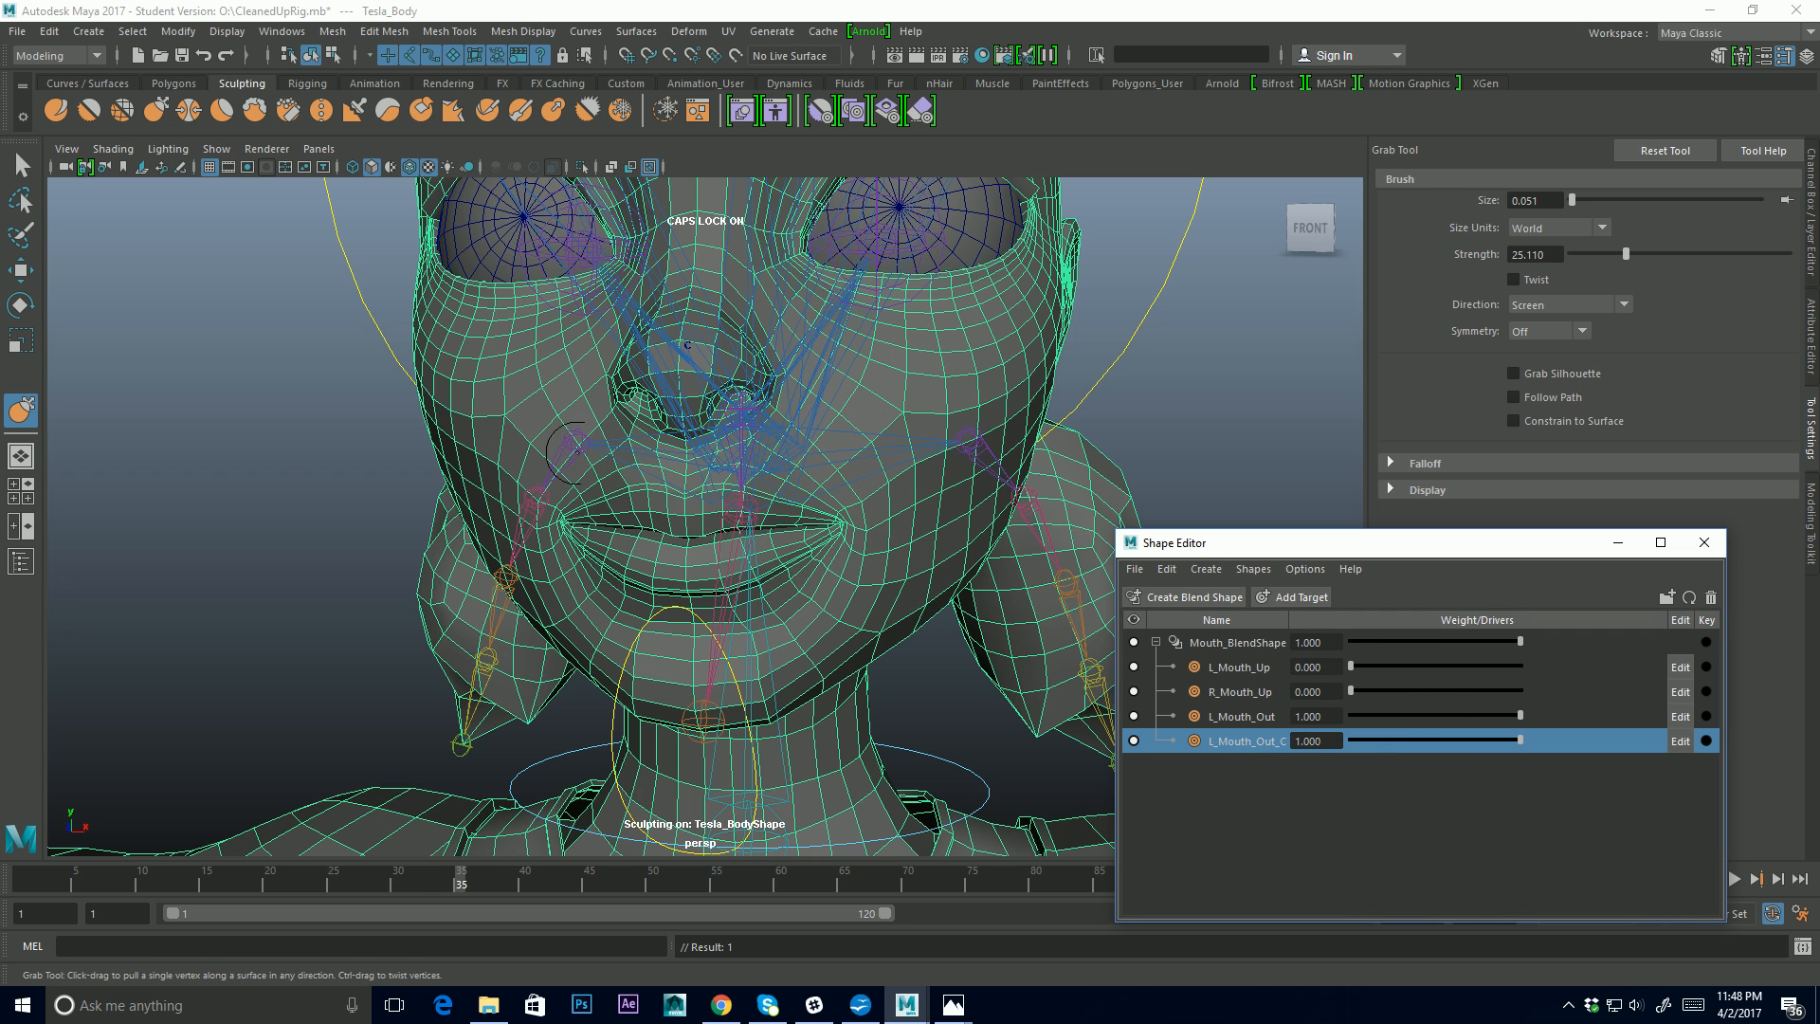
Rename the flipped copy of L_Mouth_Out to r_Mouth_Out
click(1519, 715)
drag(1509, 718, 1588, 724)
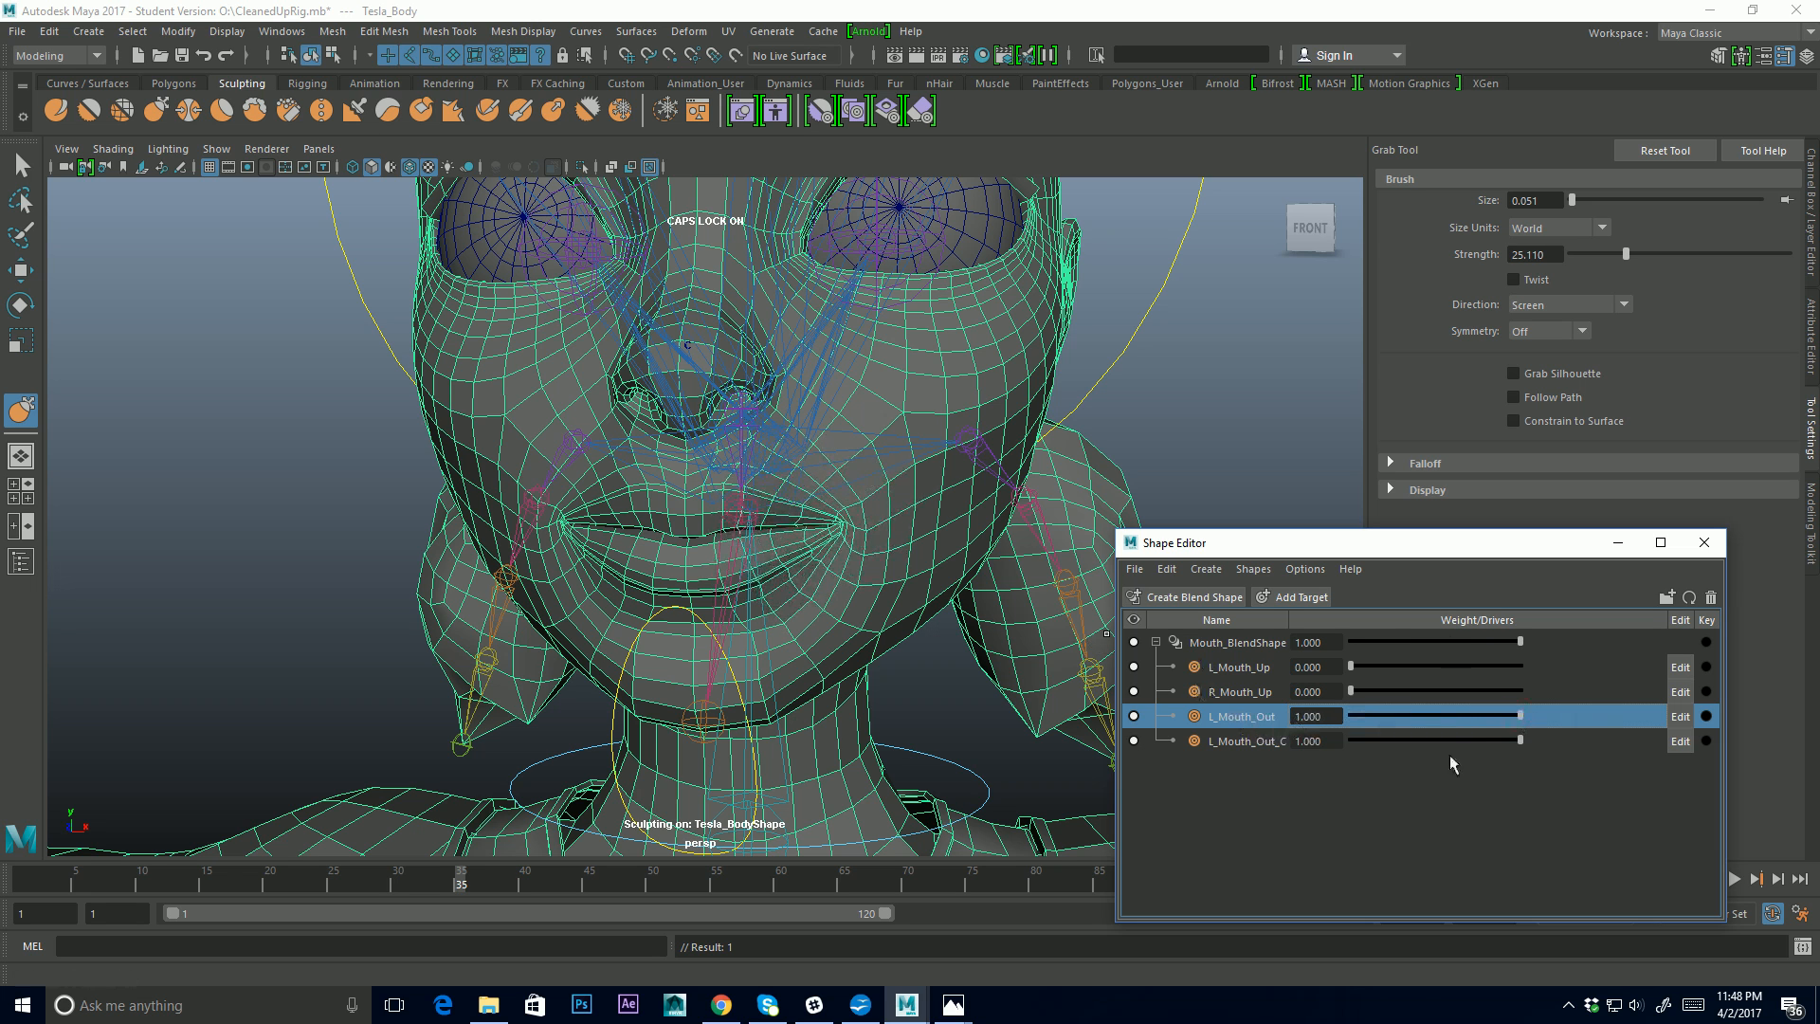
double_click(1258, 741)
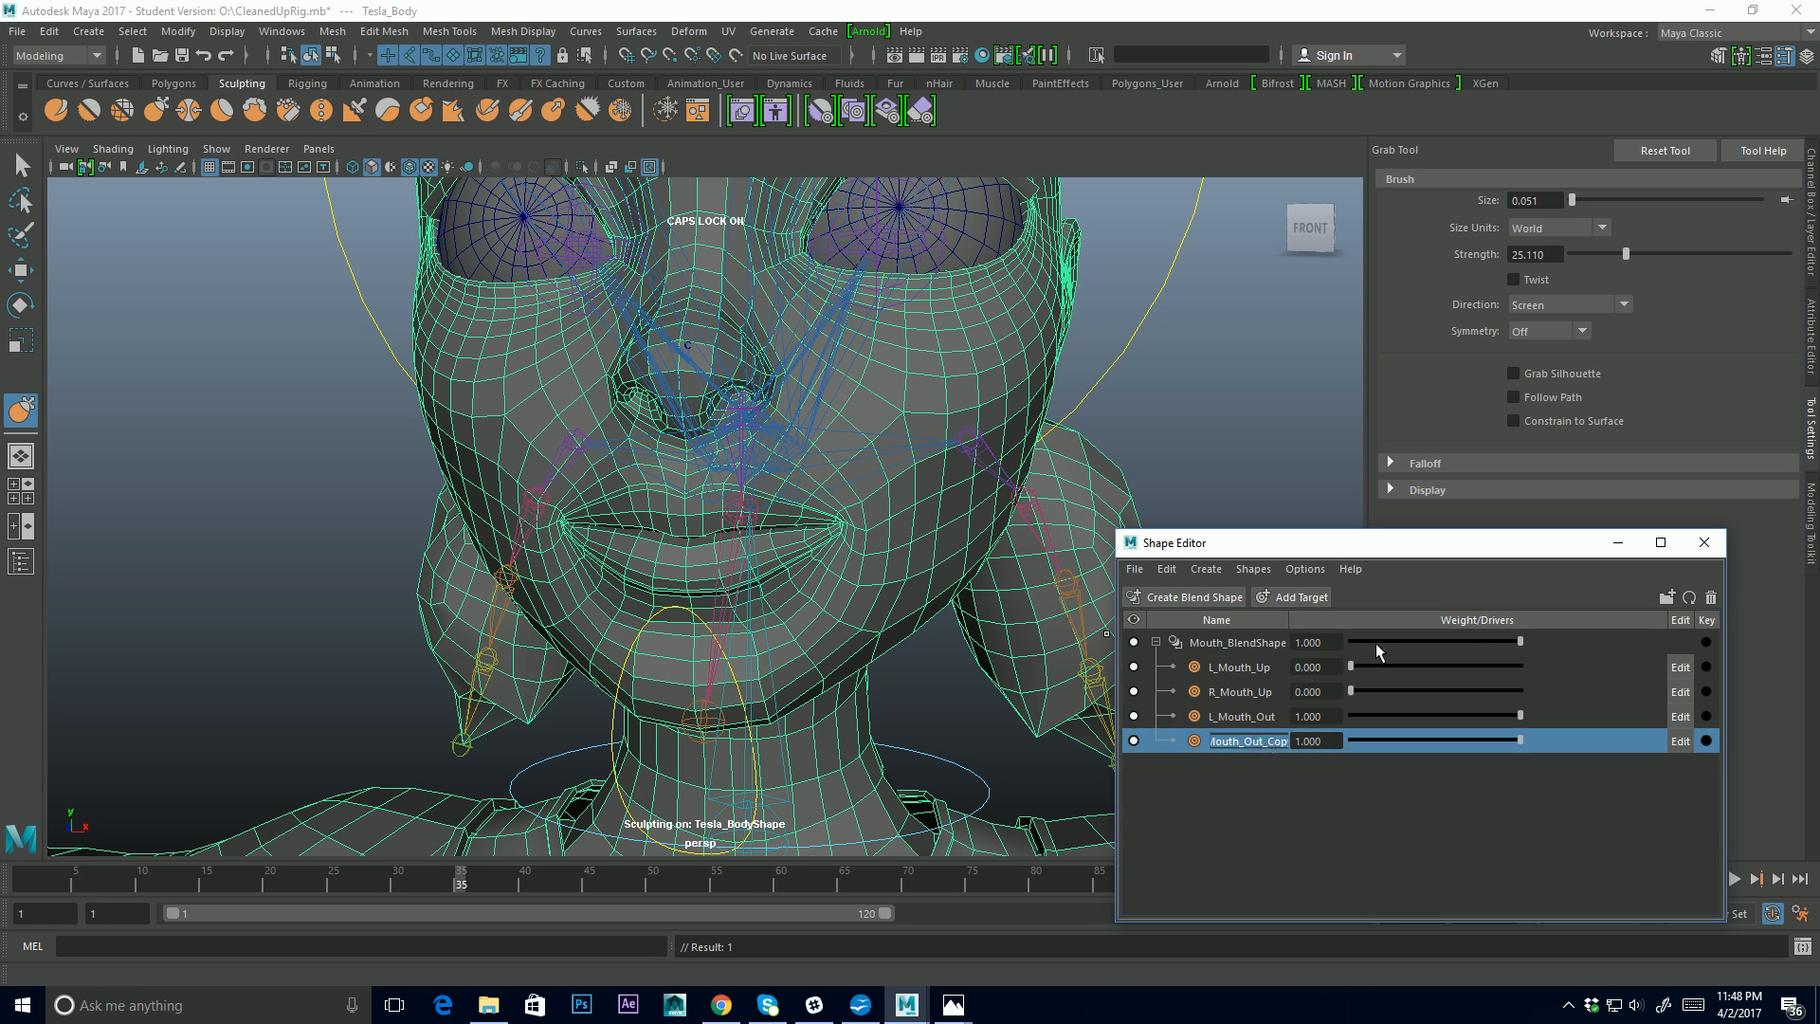
key(Home)
key(Delete)
text(L)
key(BackSpace)
text(r)
key(Return)
double_click(1236, 740)
key(BackSpace)
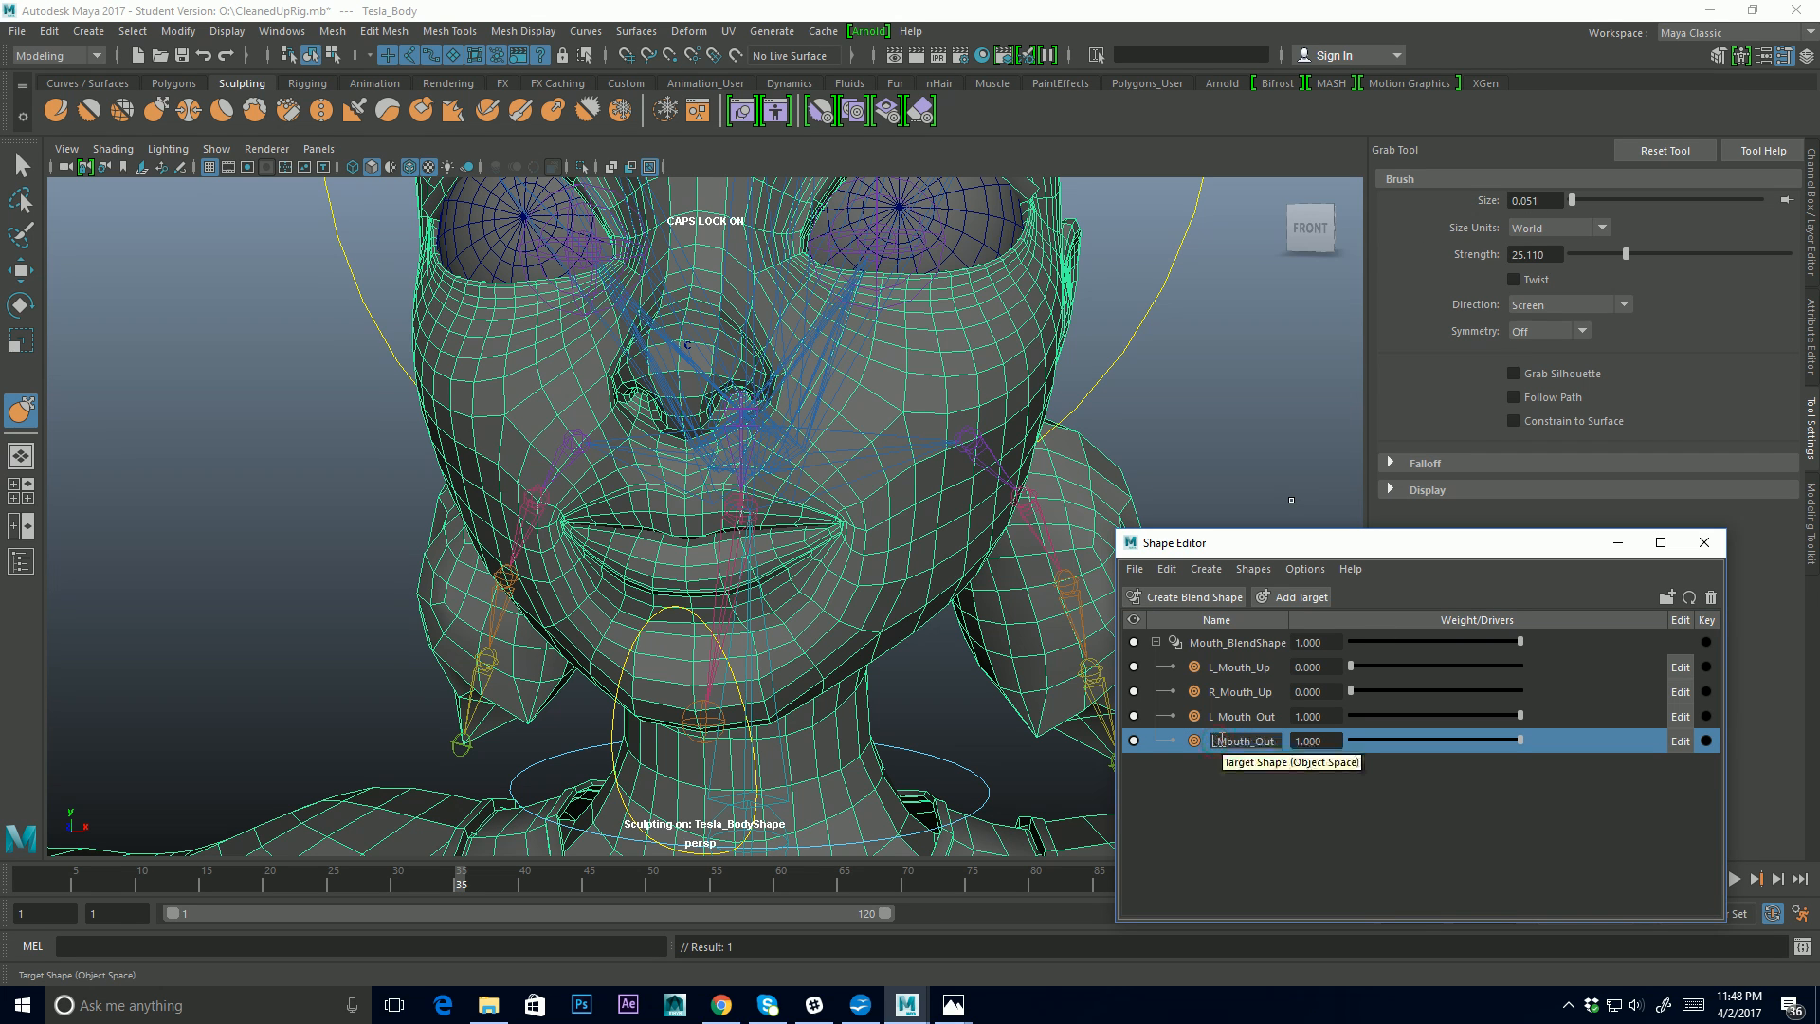
text(r)
key(Return)
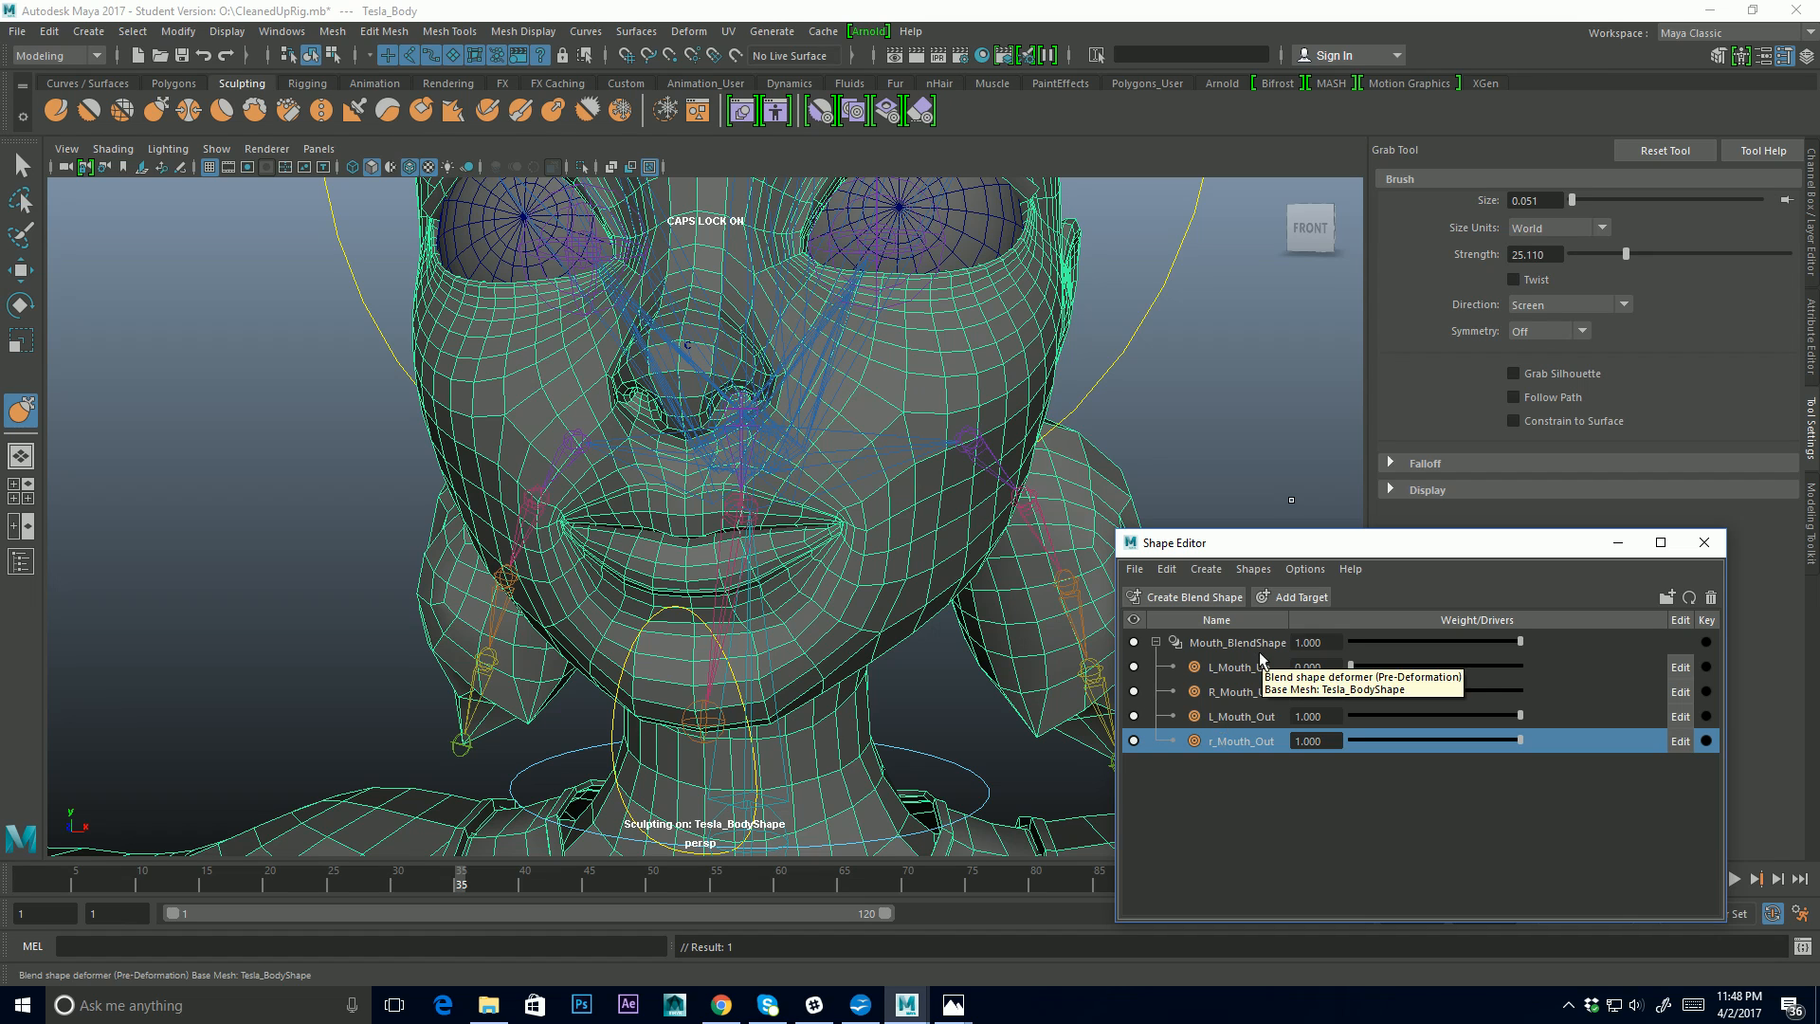
Capitalize the prefix of the flipped target so that its name reads R_Mouth_Out
double_click(1215, 741)
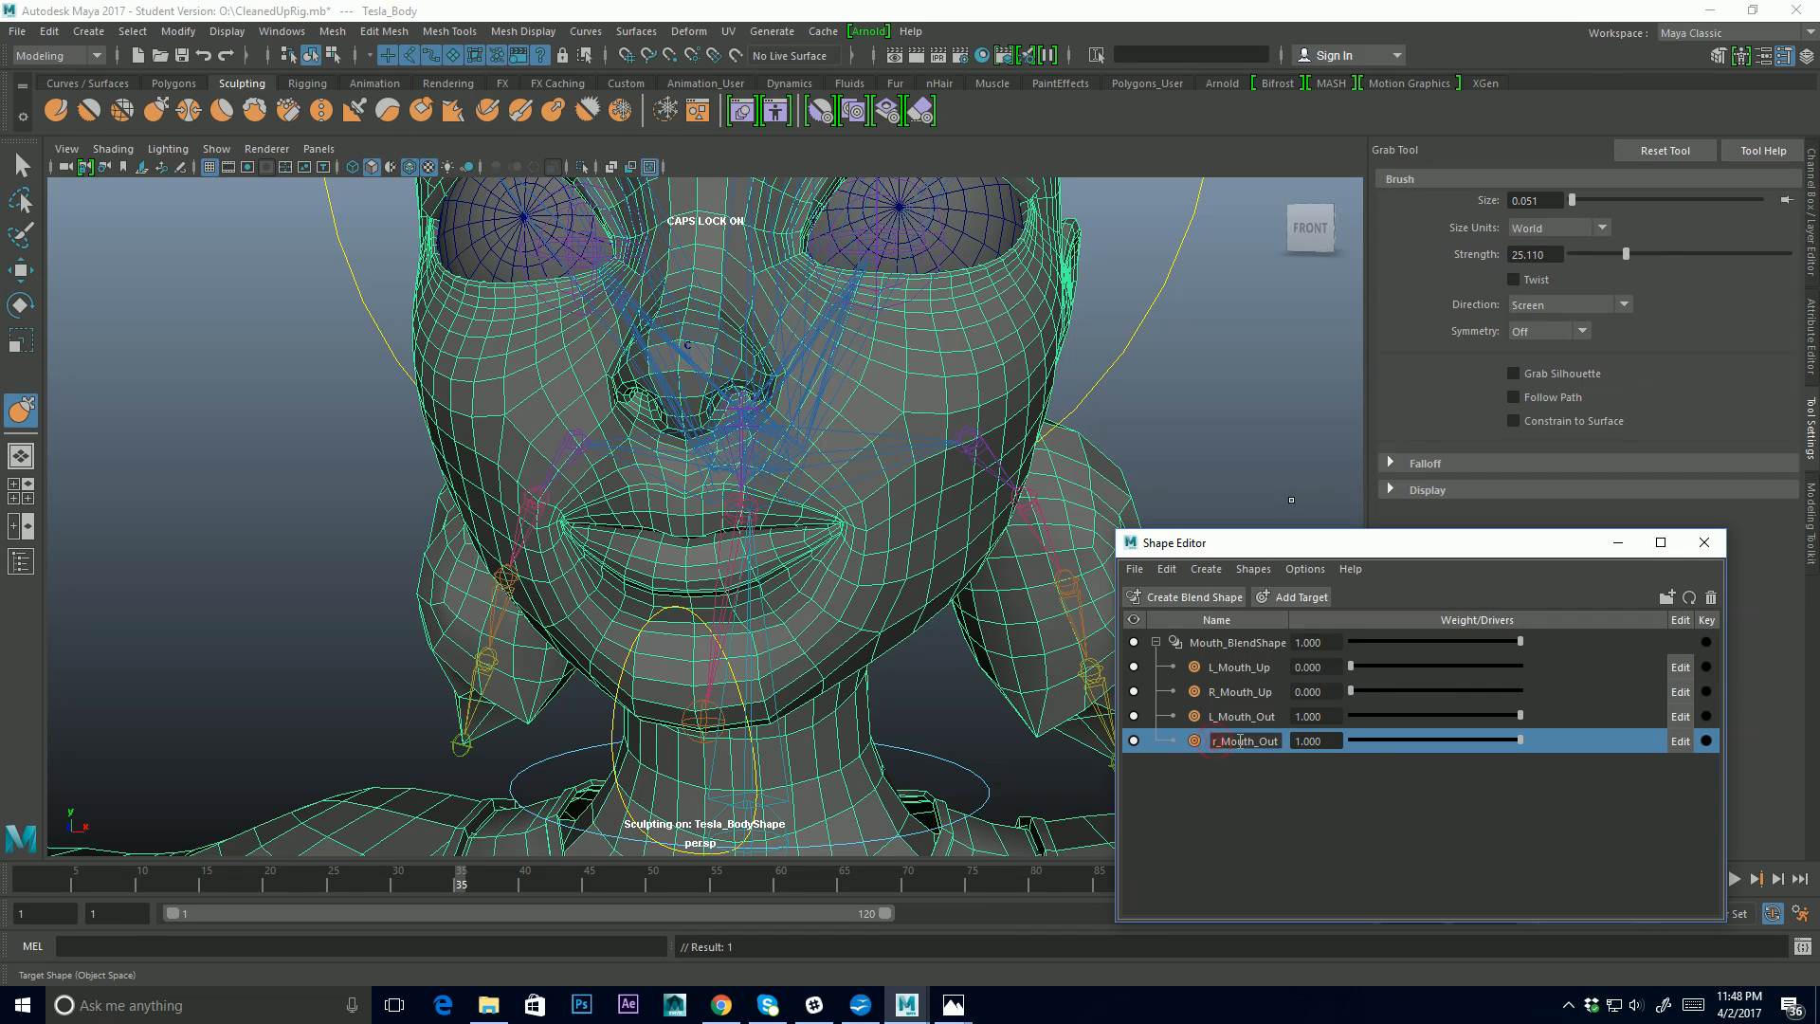
key(BackSpace)
text(R)
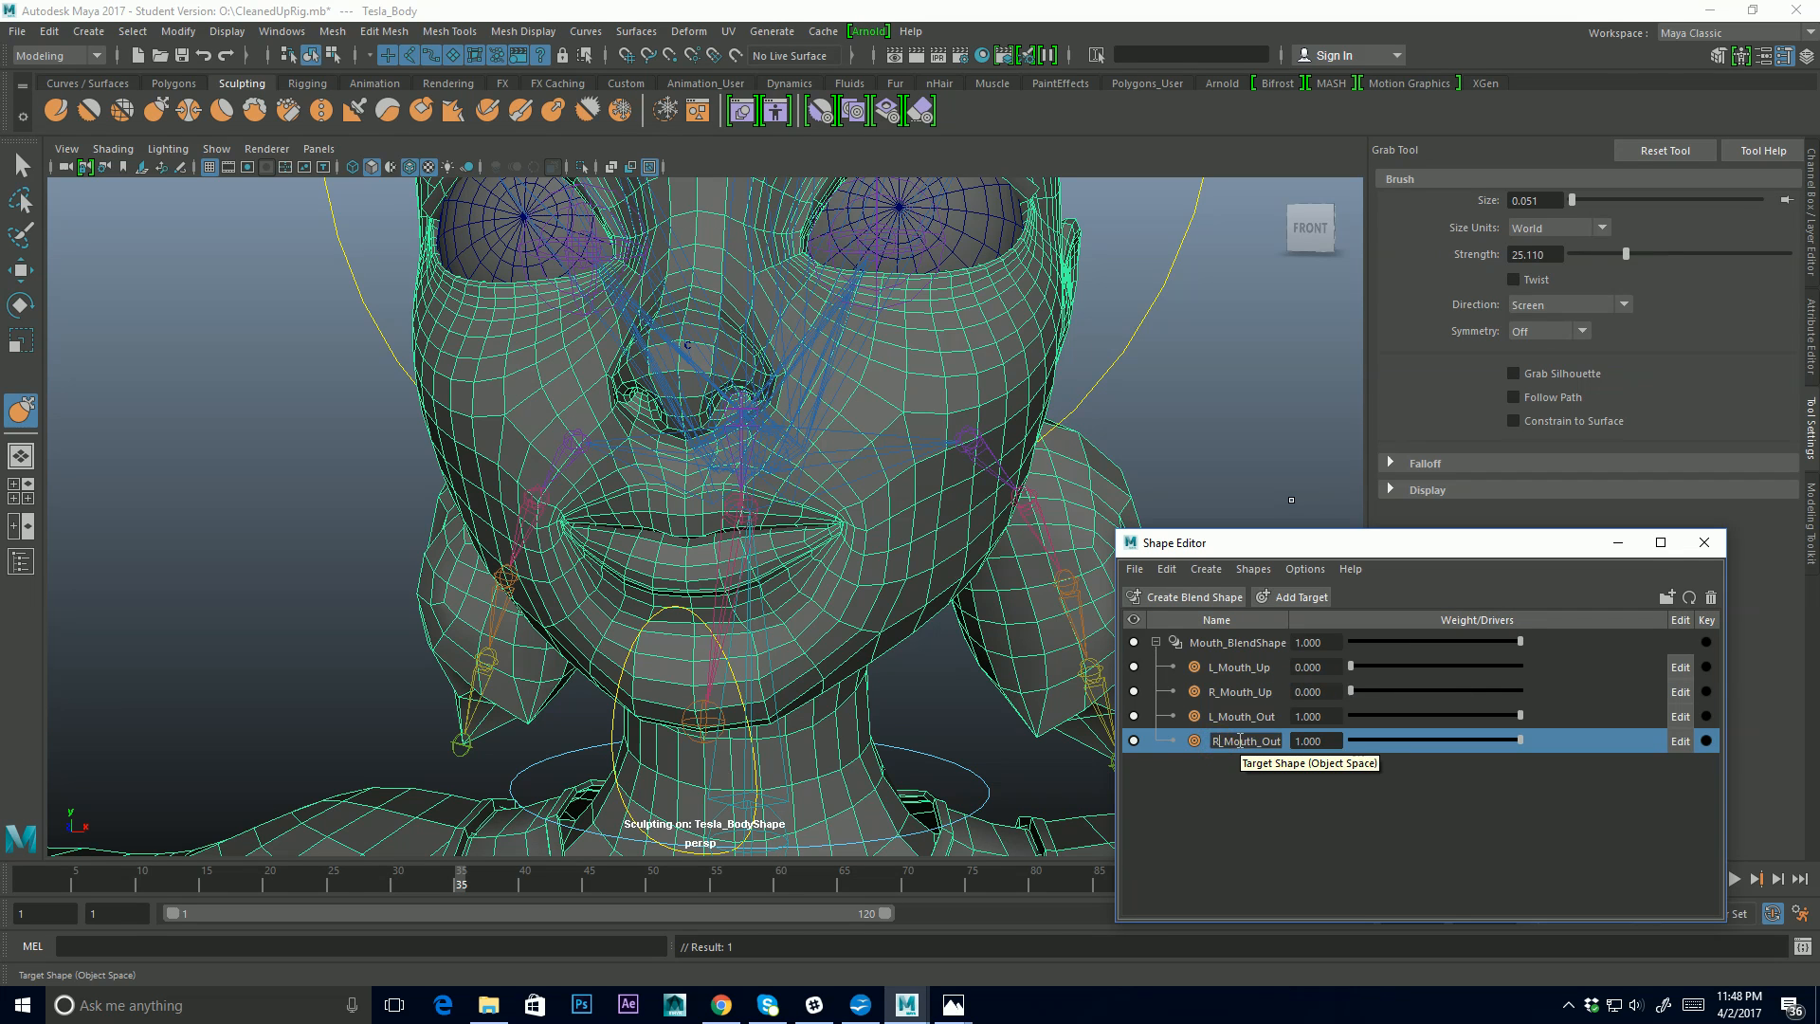
key(Return)
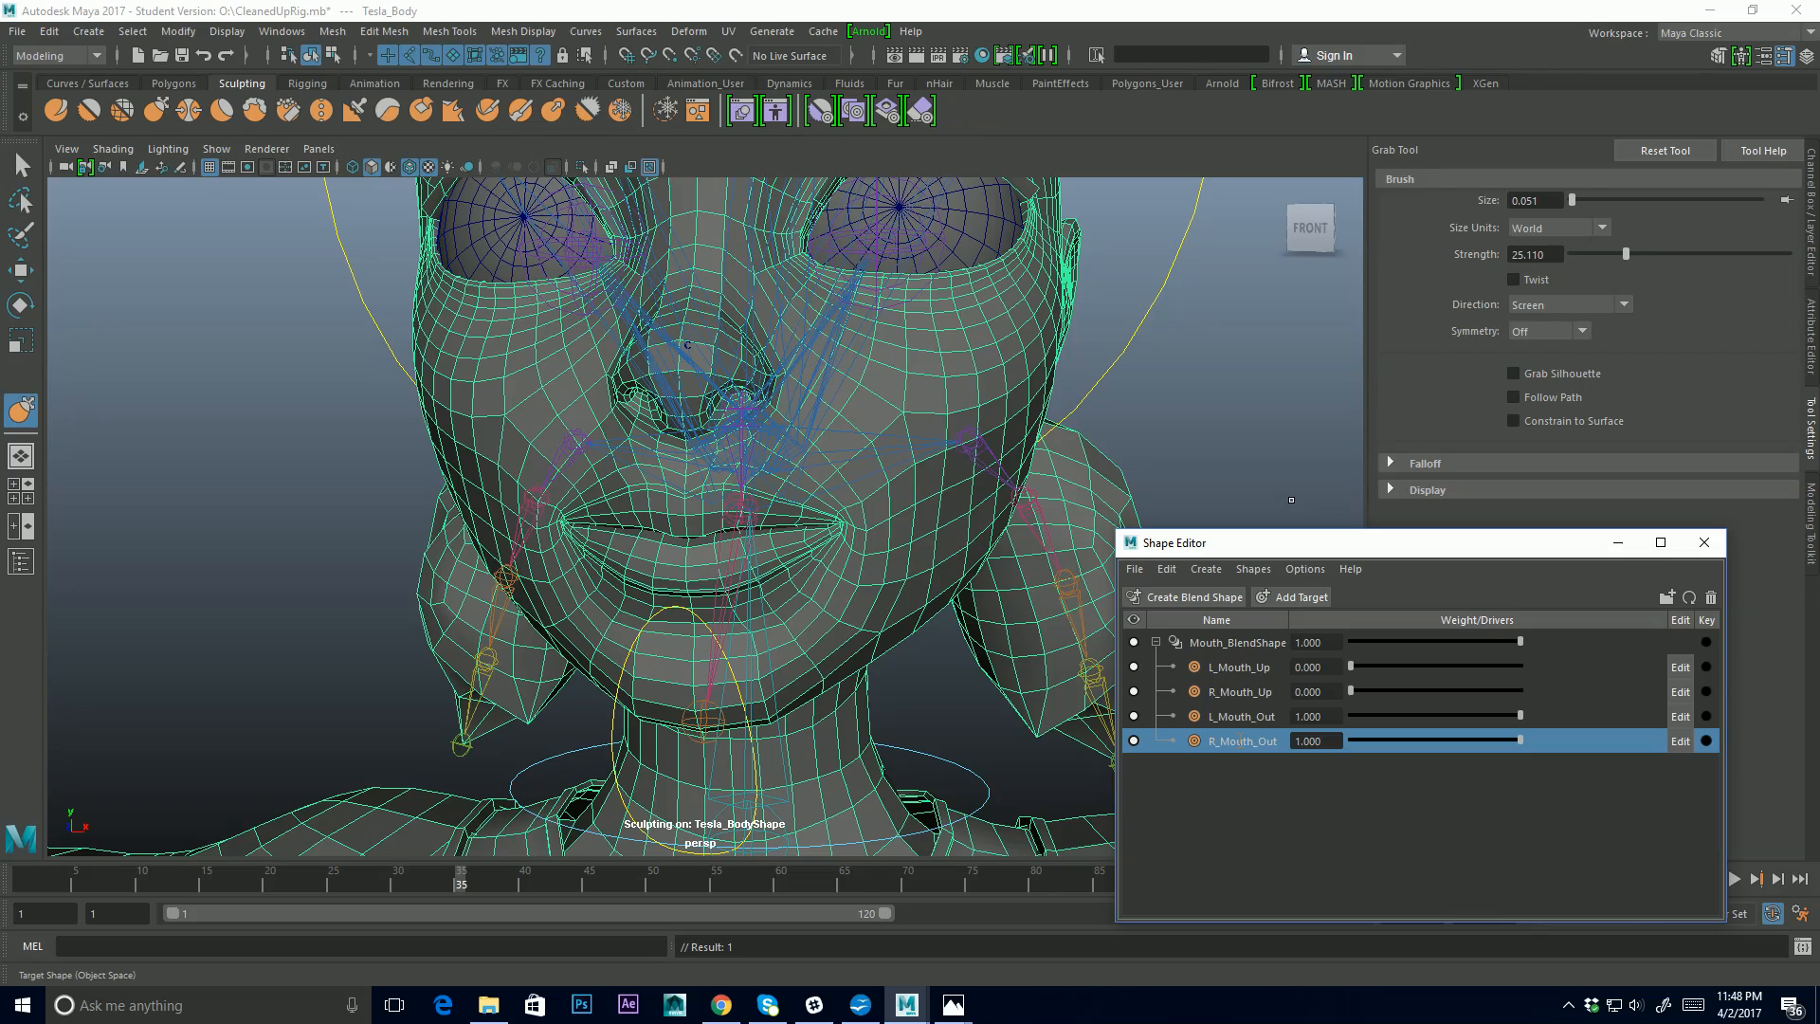
Leave the Grab sculpting tool and examine the mouth from the front and side with both outward targets at full weight
alt+middle_drag(870, 584, 835, 468)
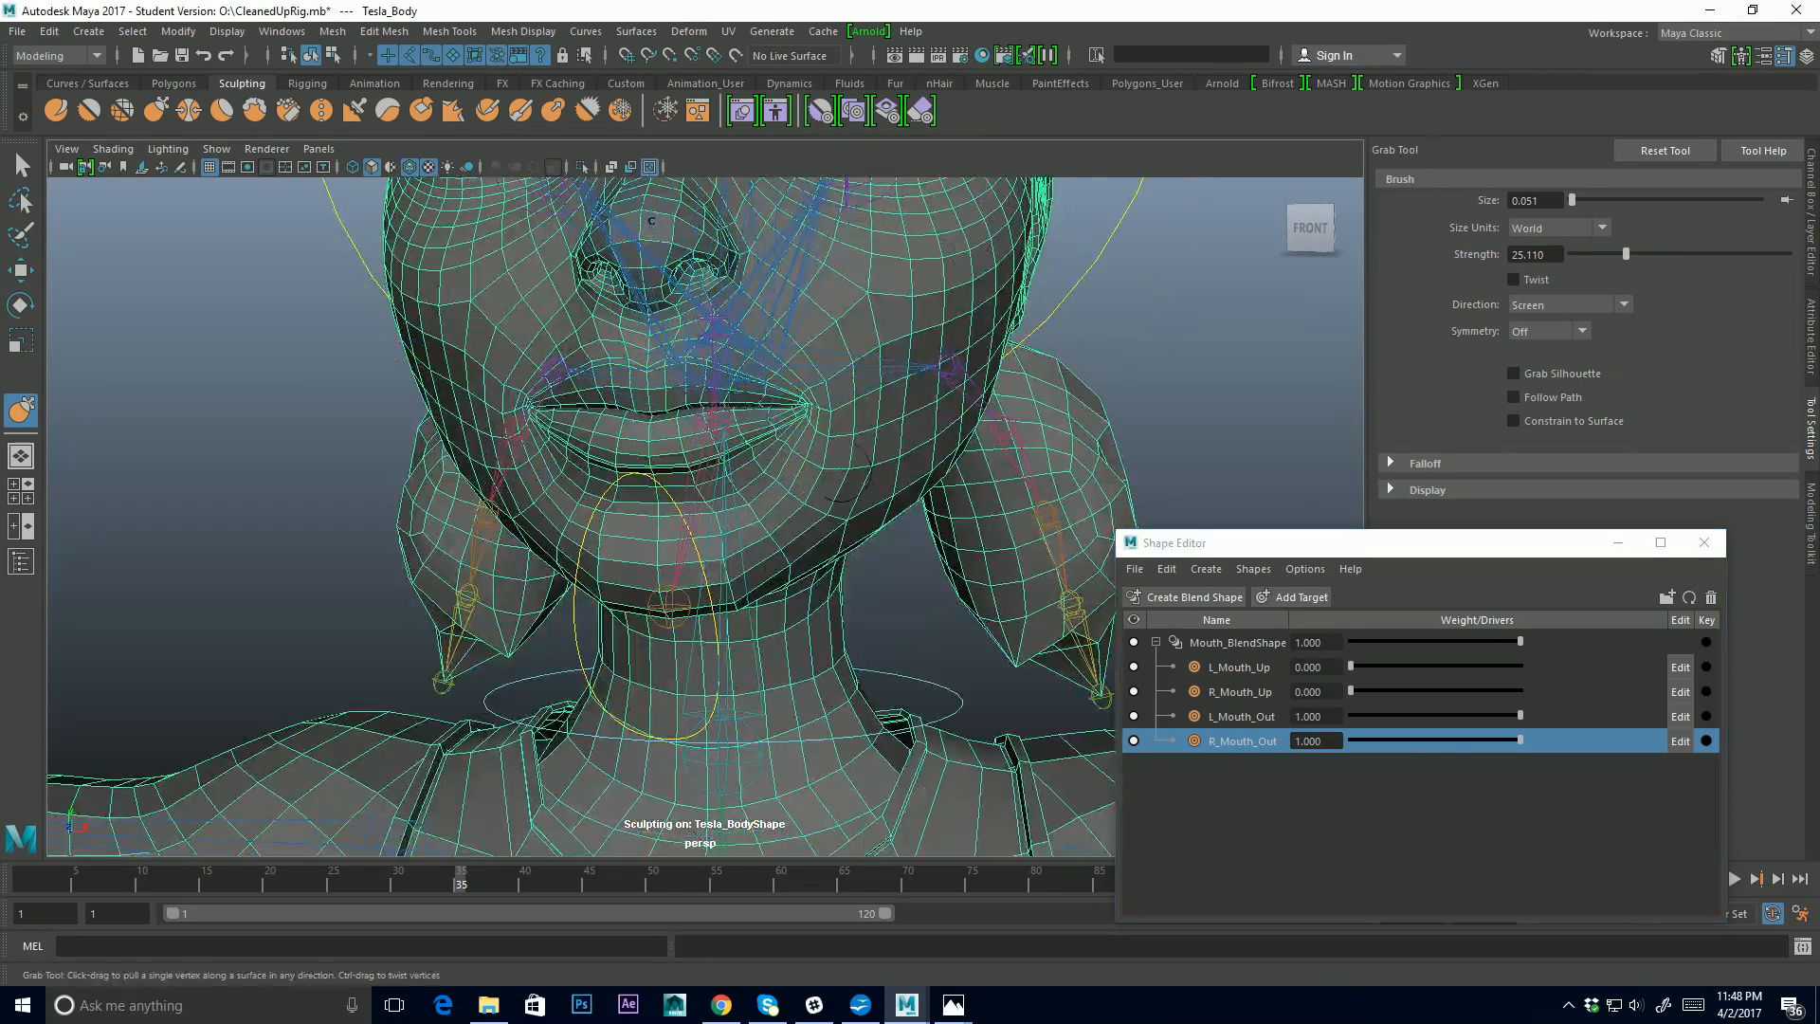
mouse_move(840, 470)
alt+mouse_down()
mouse_move(775, 501)
mouse_move(834, 474)
alt+mouse_up()
alt+right_drag(849, 463, 788, 522)
key(q)
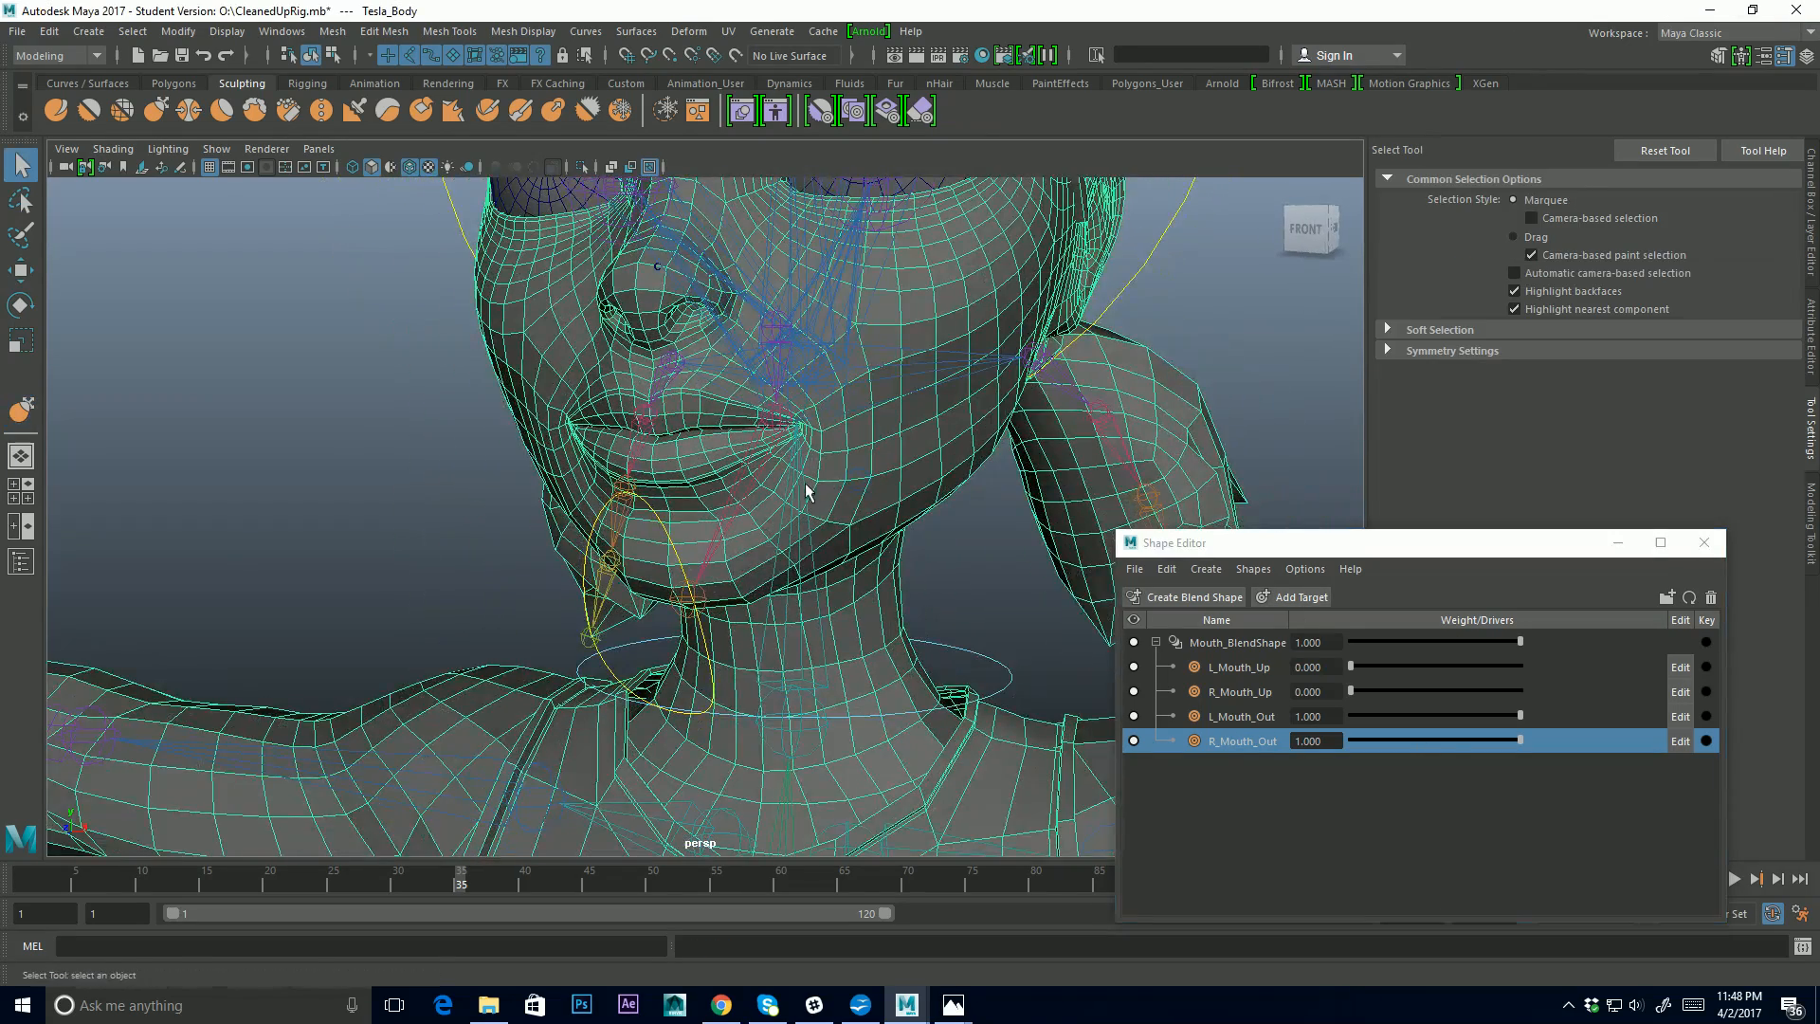
alt+middle_drag(907, 524, 715, 481)
mouse_move(620, 539)
alt+mouse_down()
mouse_move(574, 536)
mouse_move(592, 528)
alt+mouse_up()
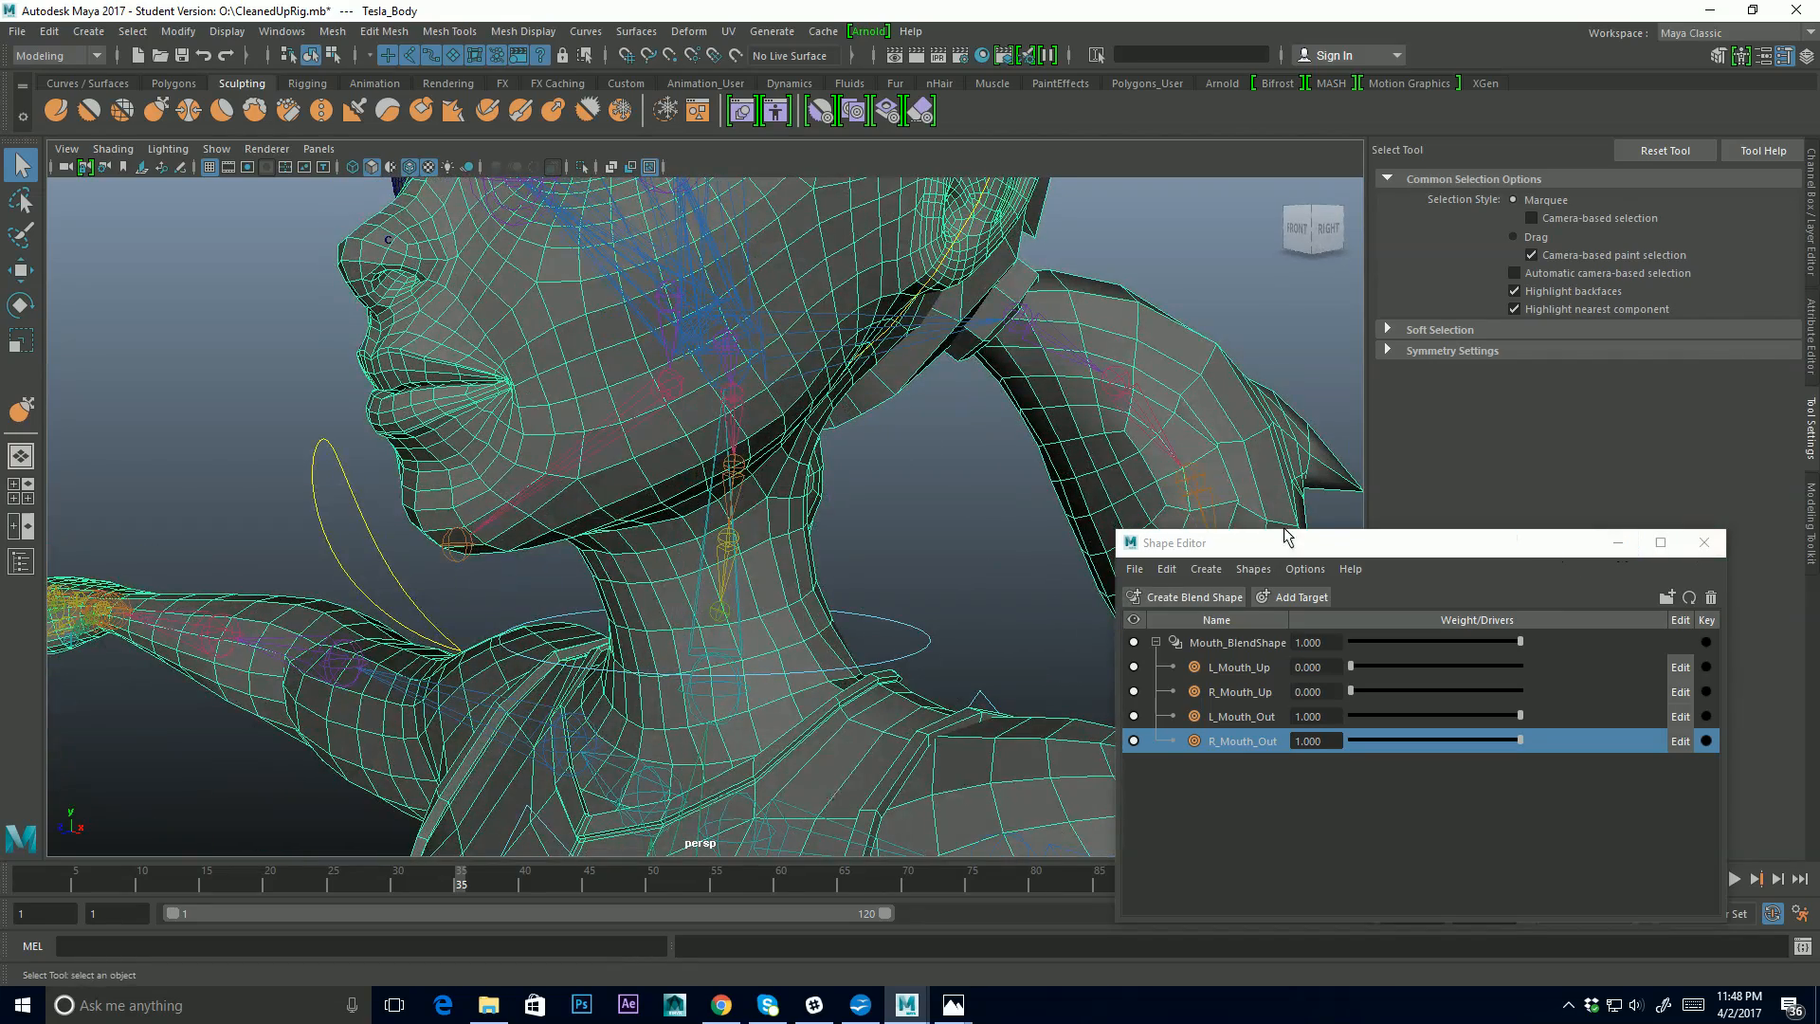
alt+drag(250, 504, 262, 493)
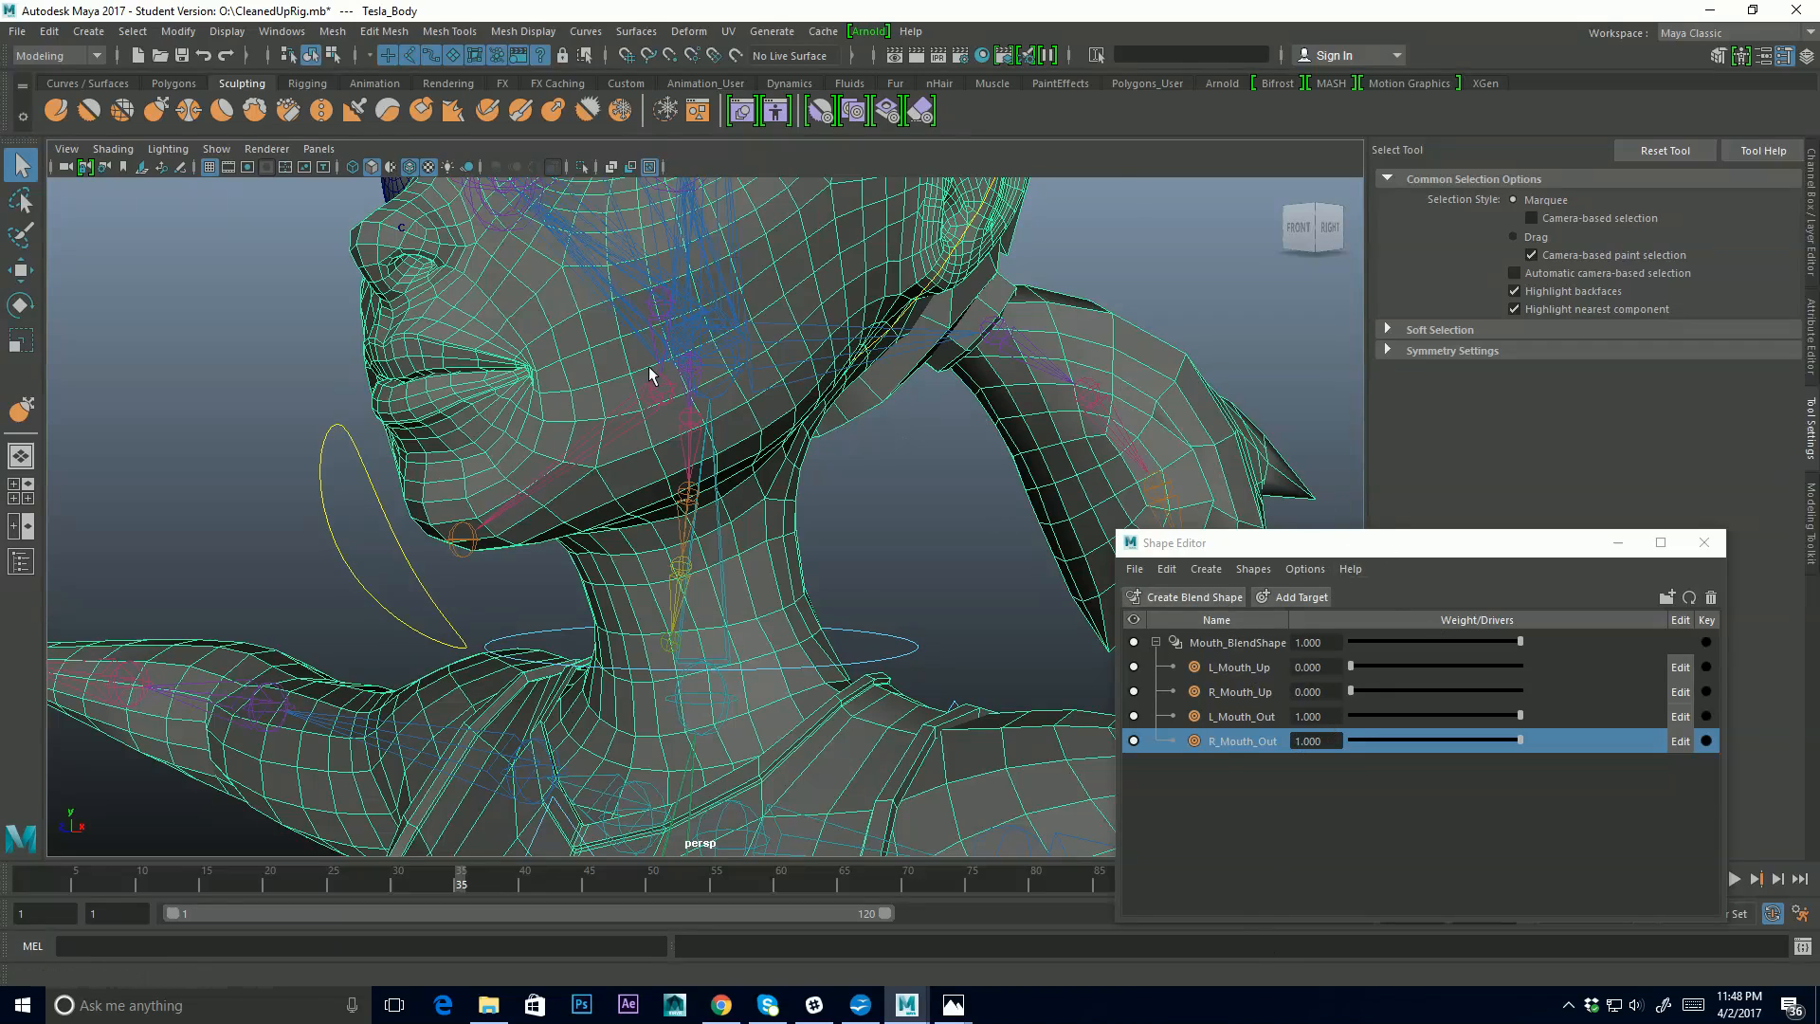
alt+drag(650, 374, 770, 432)
scroll(724, 477, up, 3)
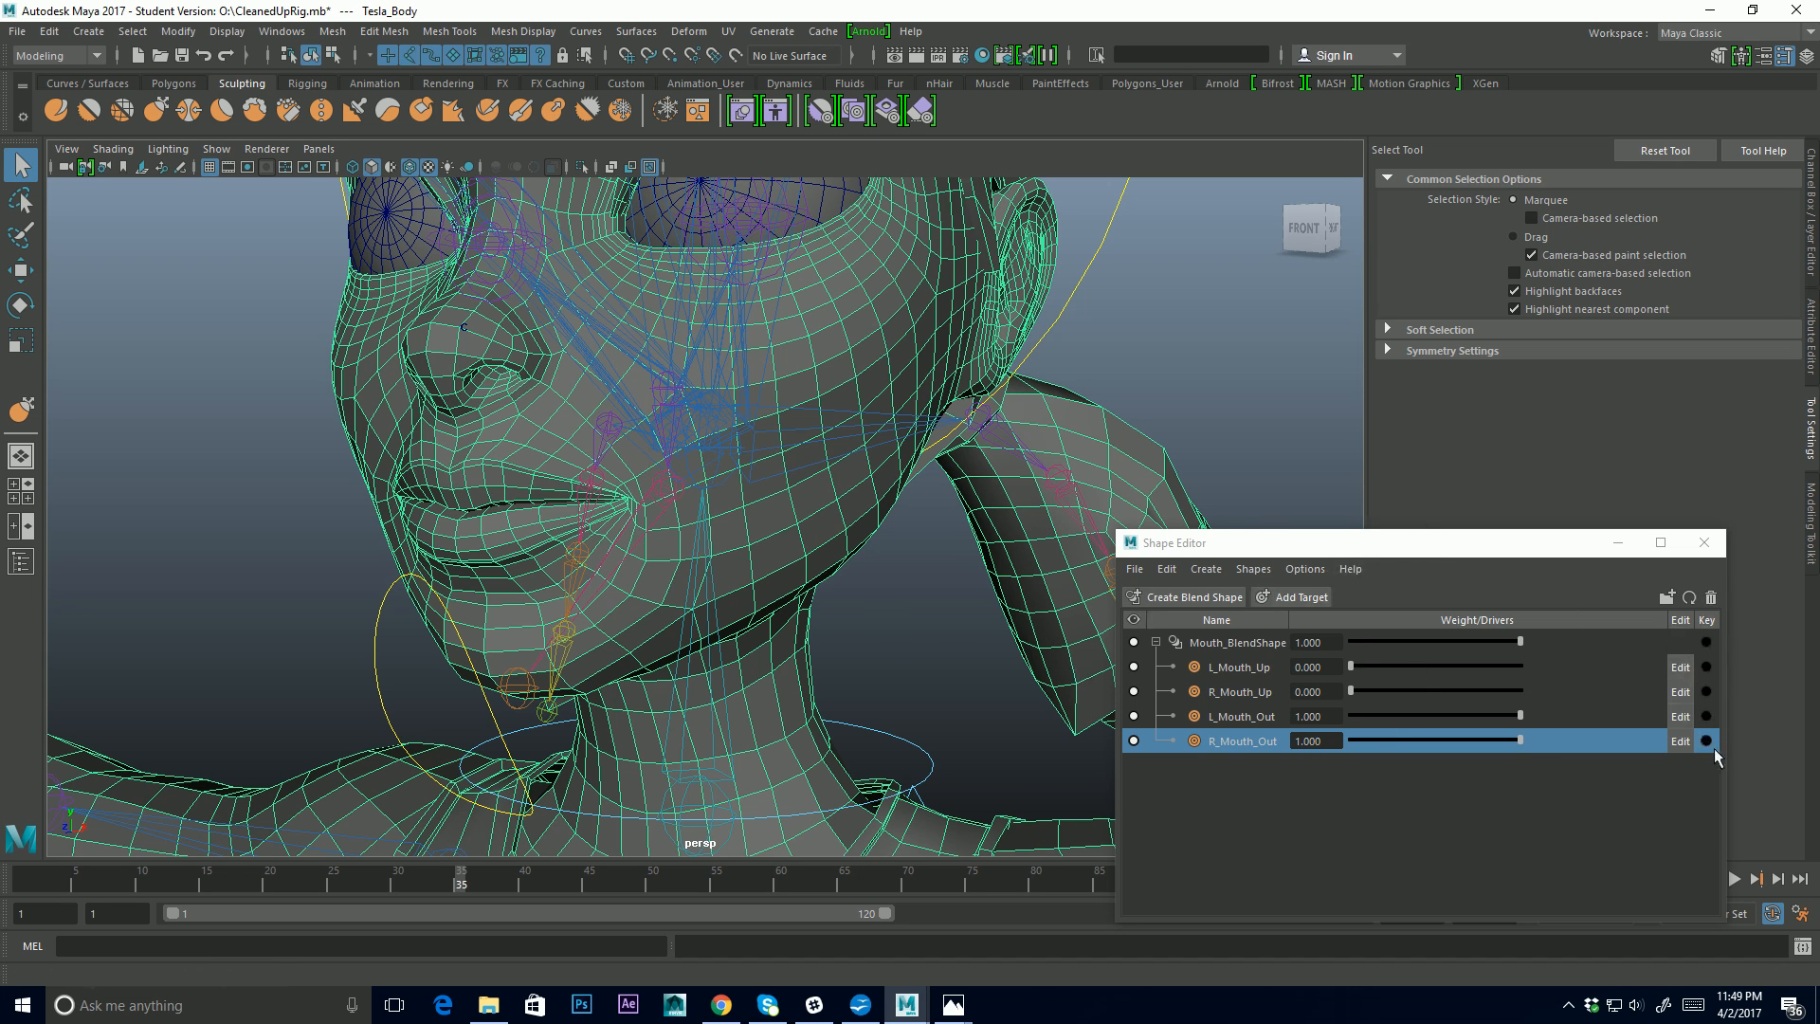
alt+drag(790, 649, 891, 588)
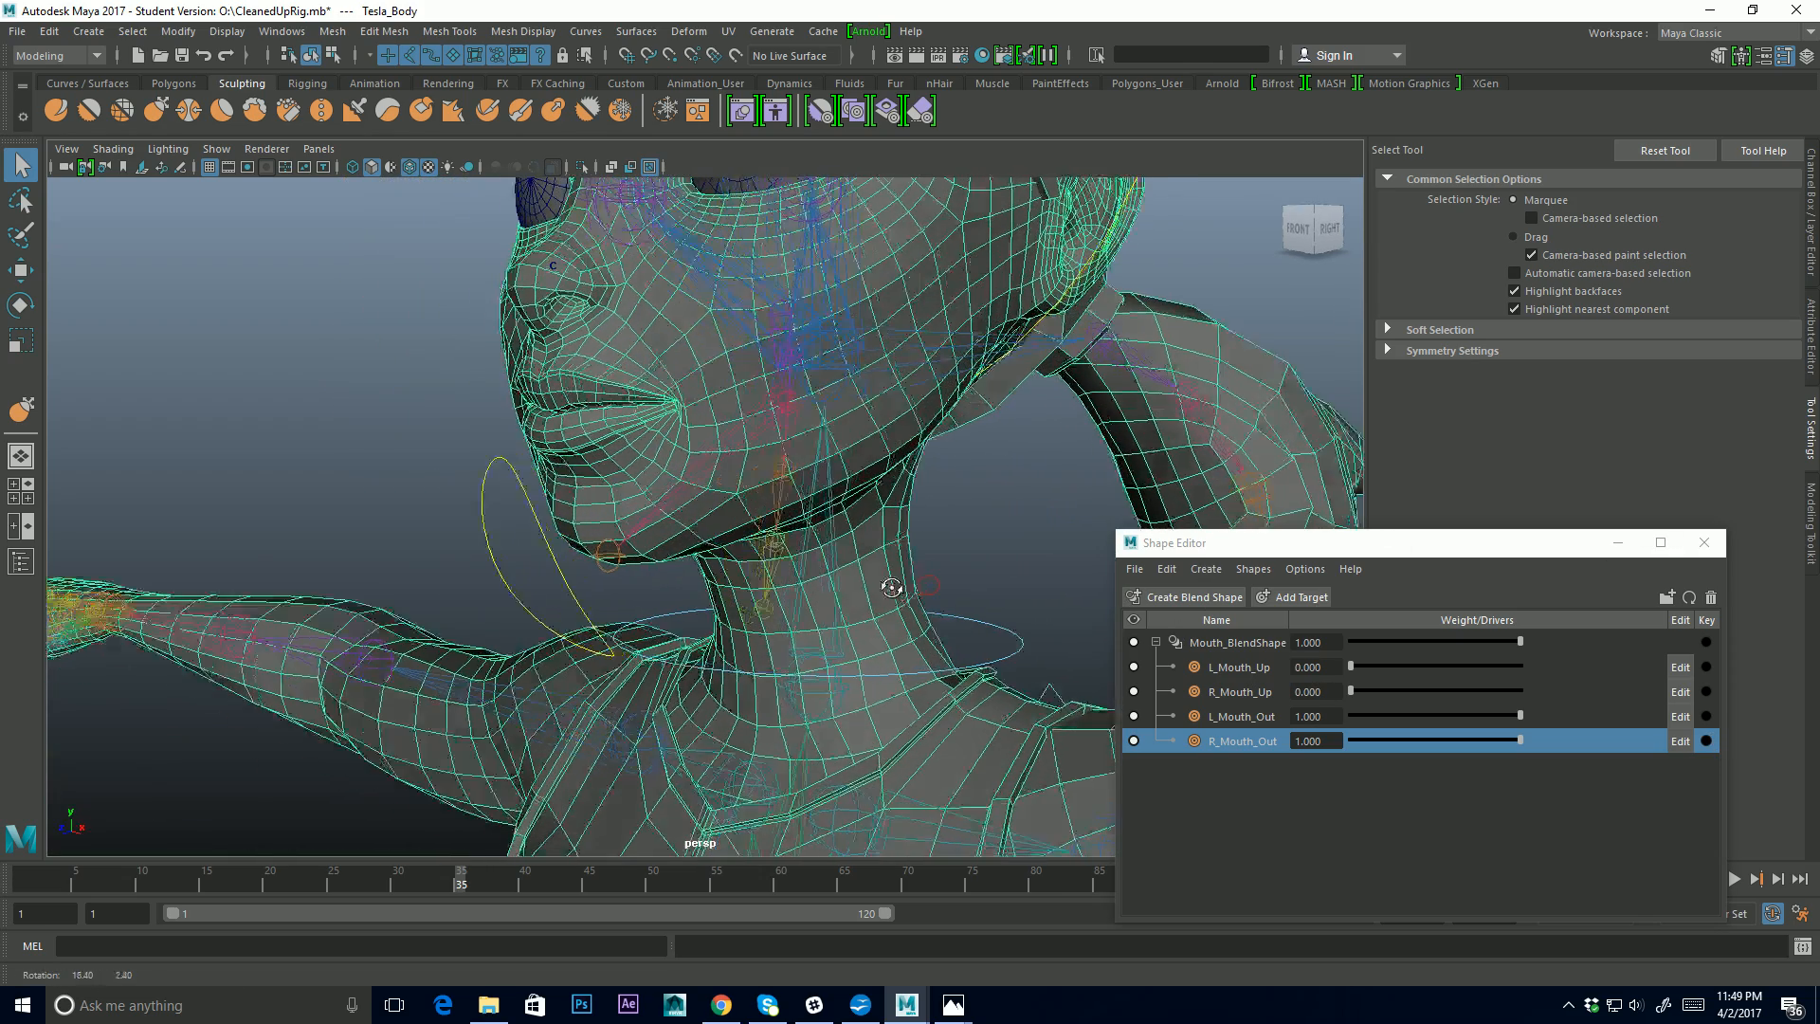
Select the Jaw_C control and display its mouth attributes alongside the face
click(1812, 232)
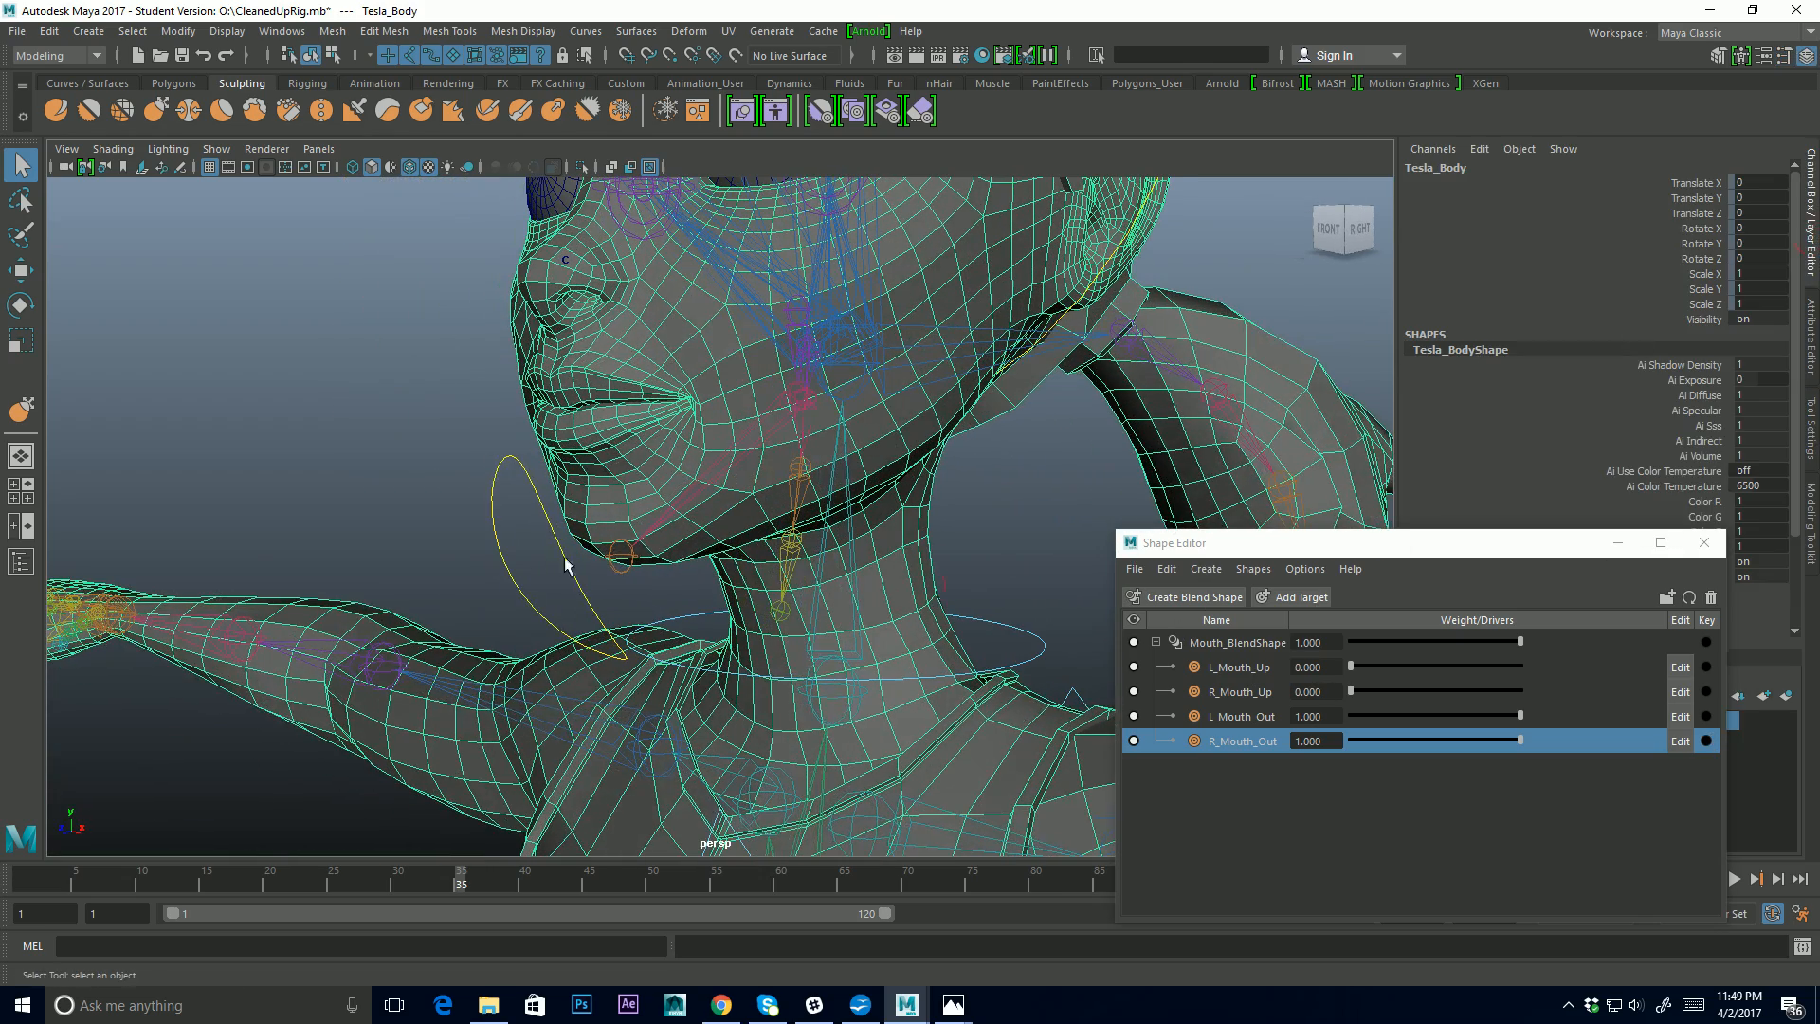
drag(485, 541, 535, 553)
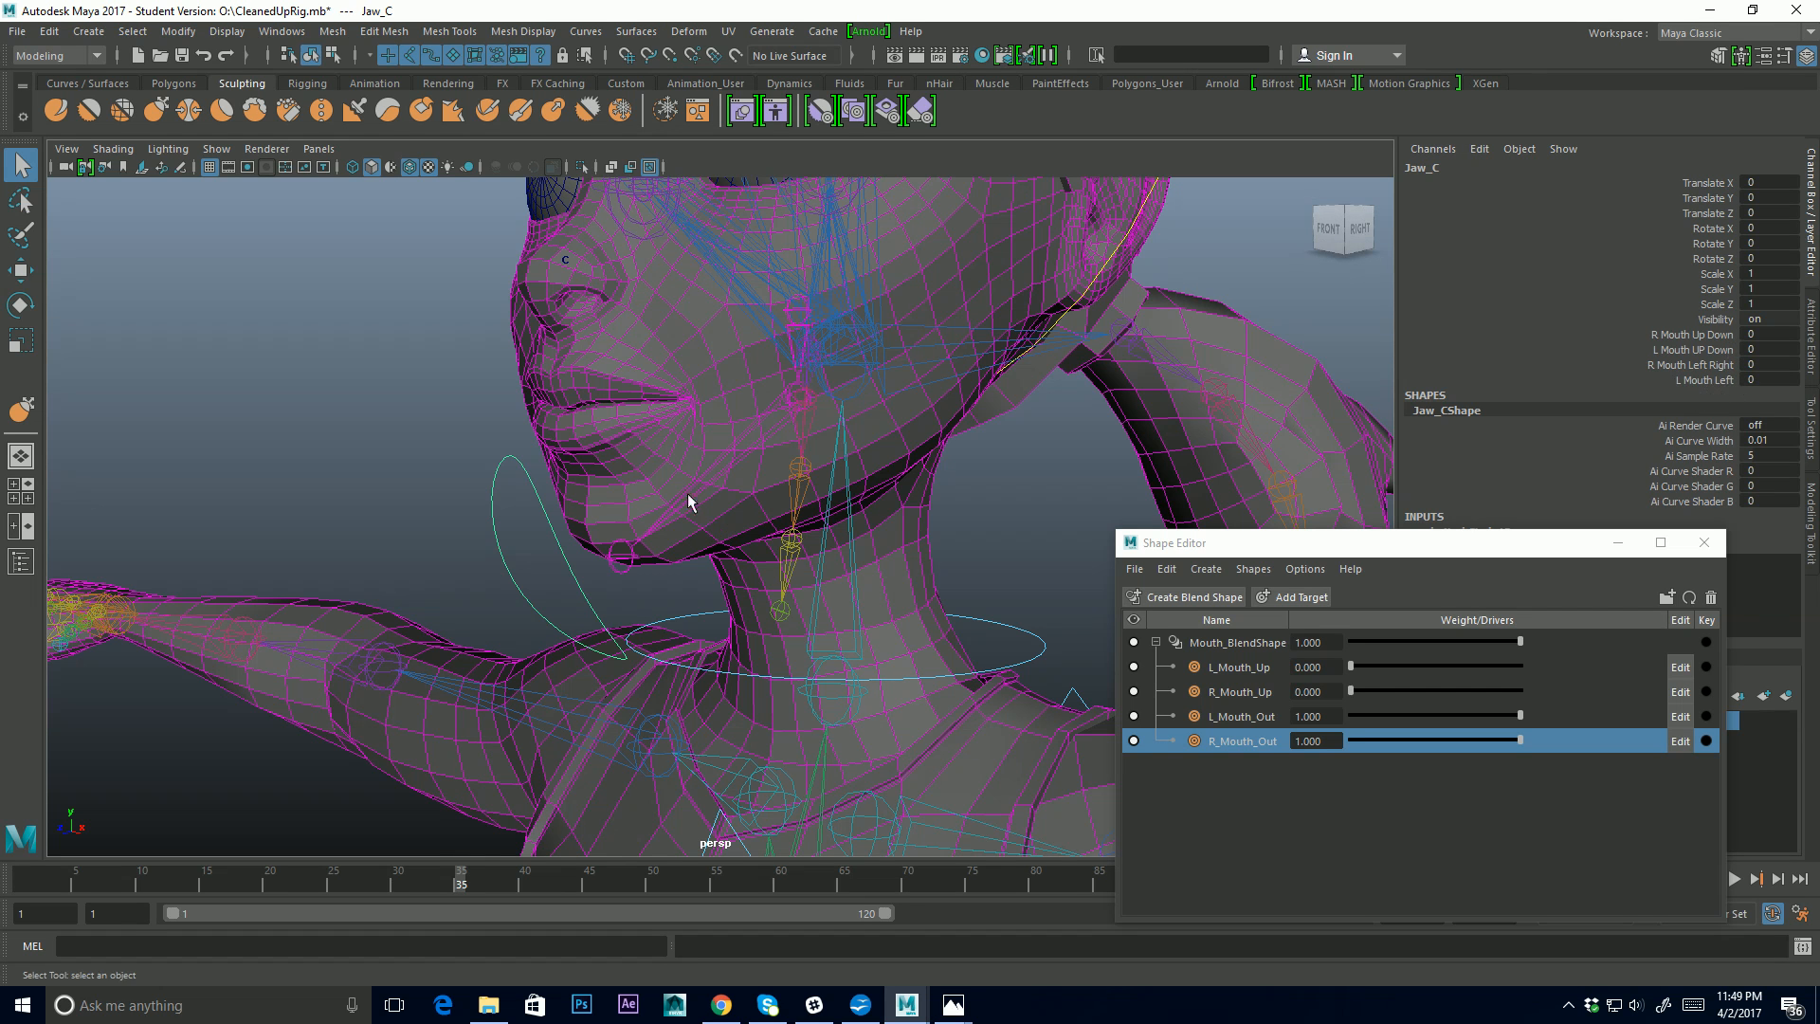
alt+middle_drag(677, 497, 659, 437)
alt+drag(662, 446, 743, 390)
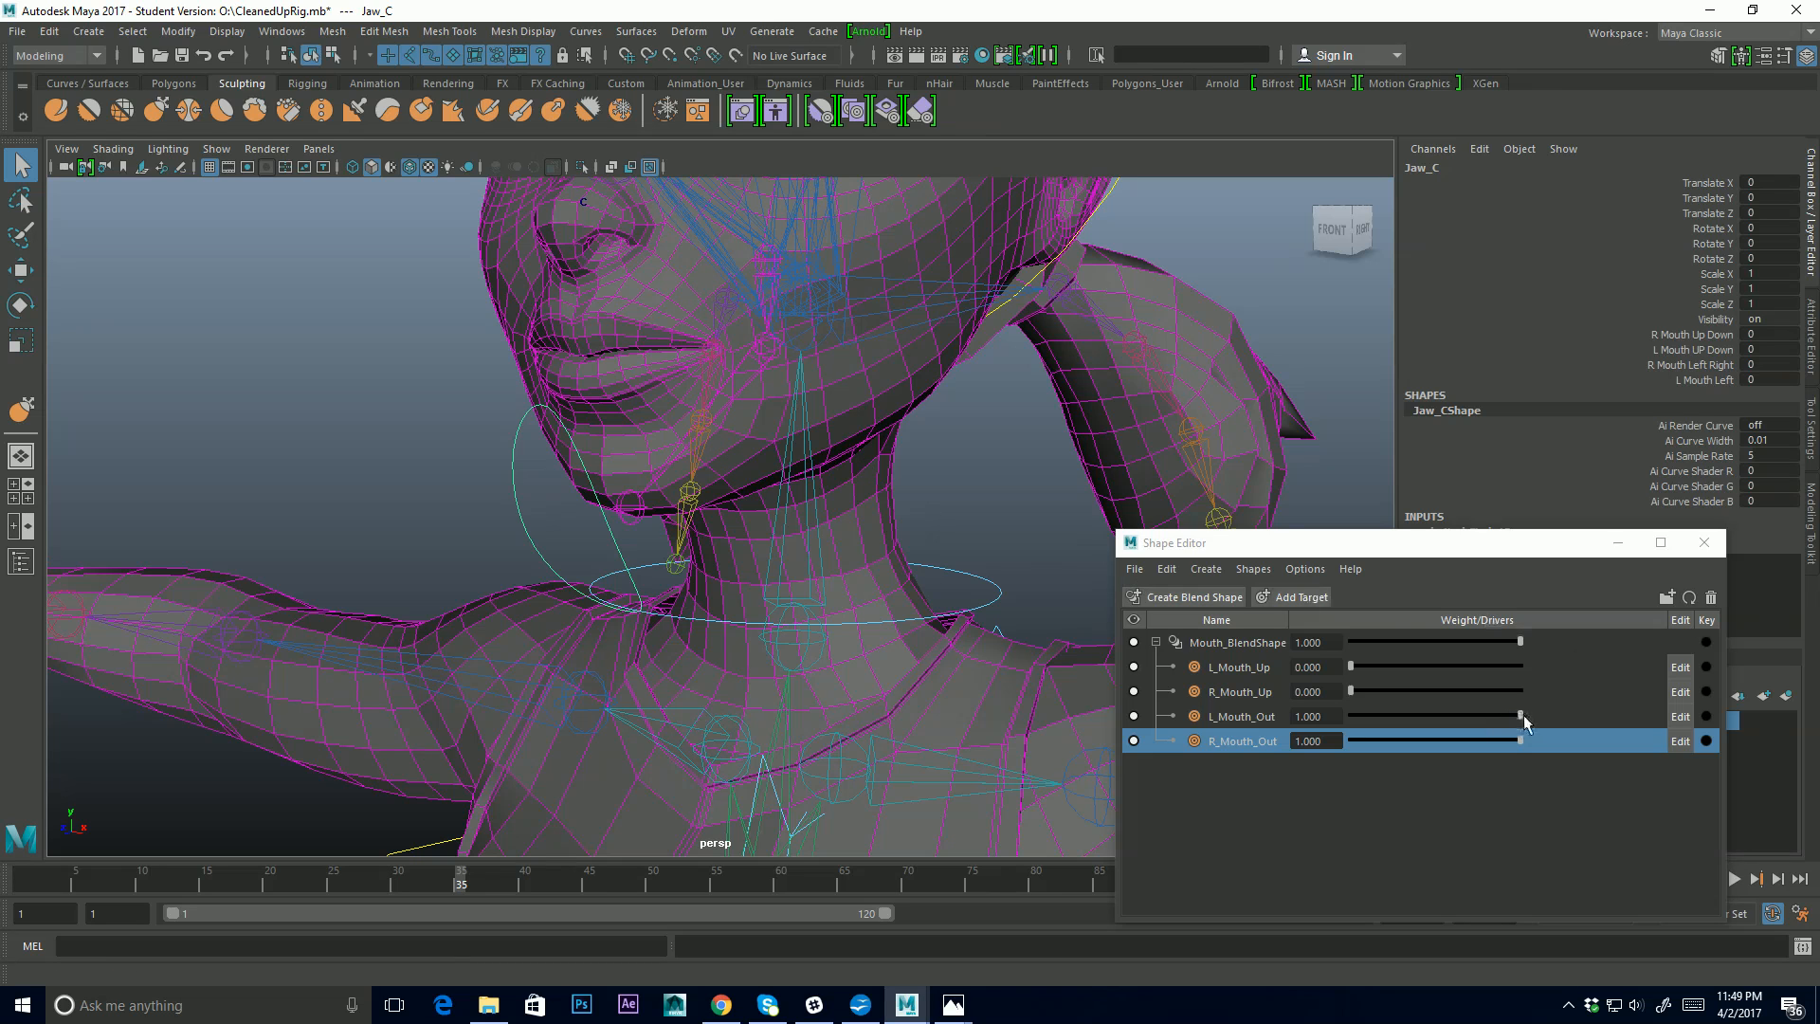
Set the L_Mouth_Out and R_Mouth_Out weights to 0.000 and check the neutral mouth from several angles
drag(1520, 716, 1317, 724)
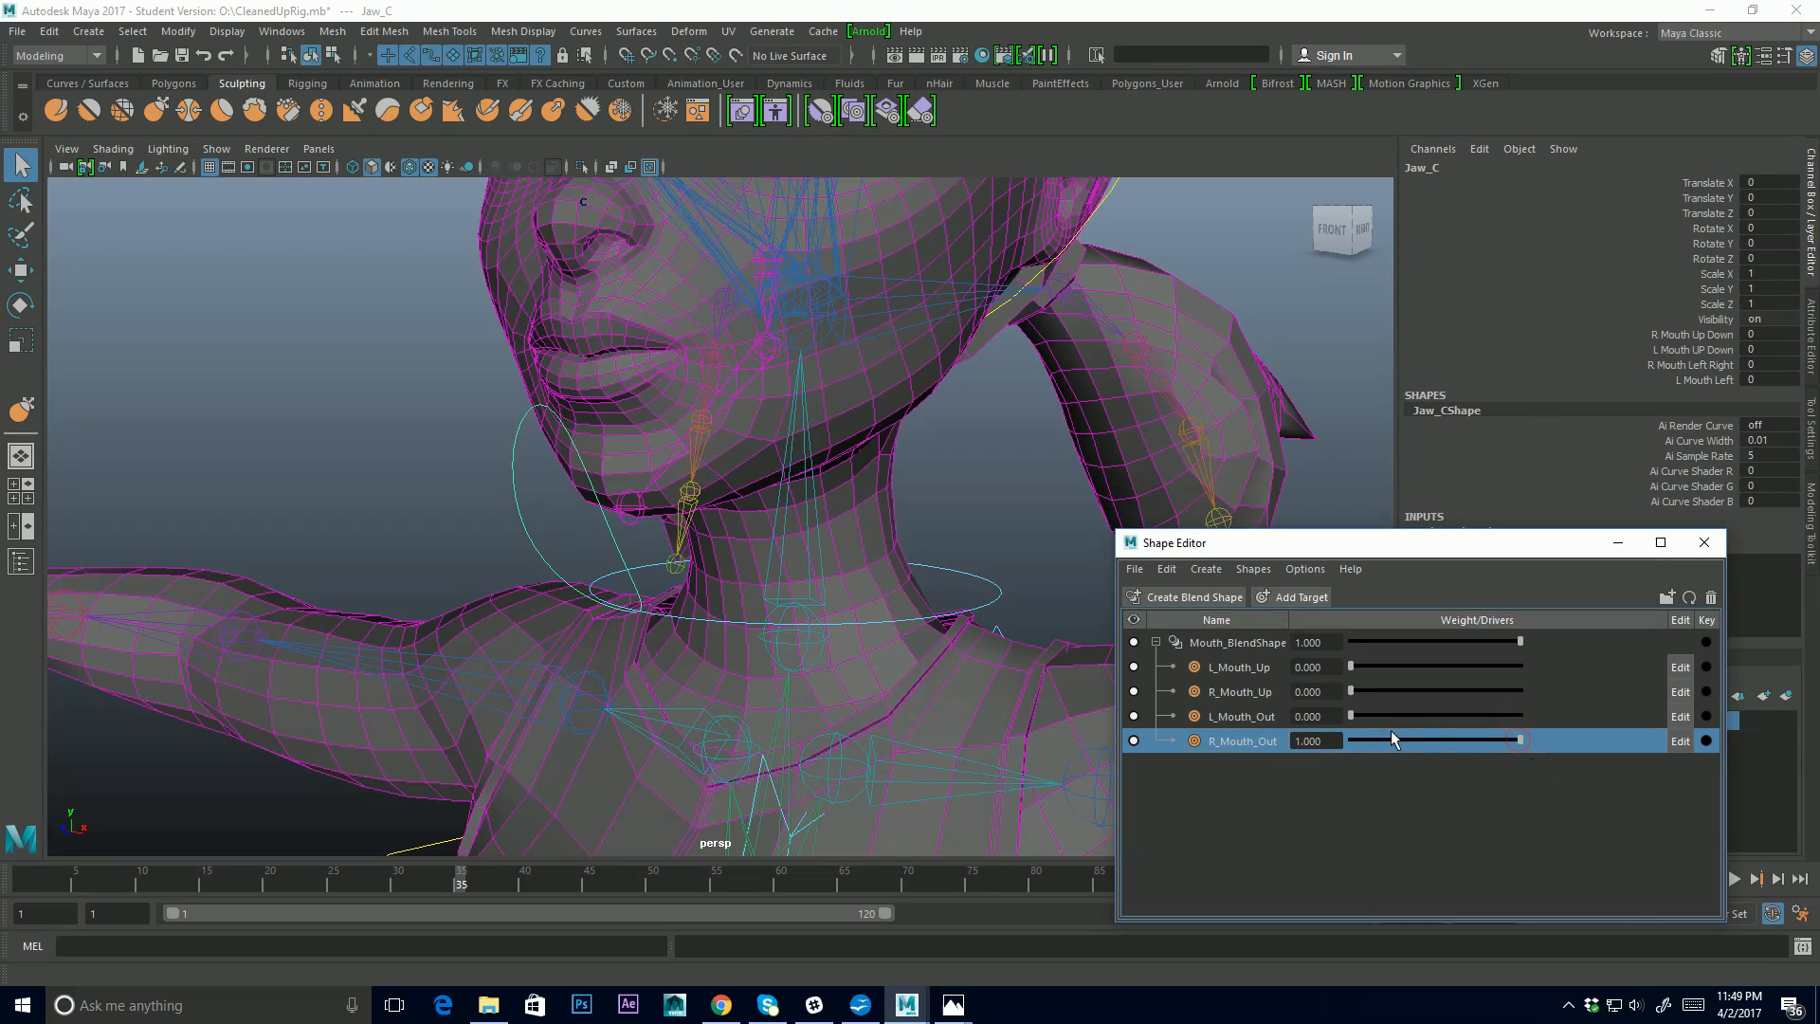
drag(1520, 740, 1349, 742)
alt+middle_drag(611, 364, 658, 435)
alt+drag(719, 519, 626, 503)
alt+middle_drag(627, 498, 741, 477)
alt+right_drag(741, 477, 865, 463)
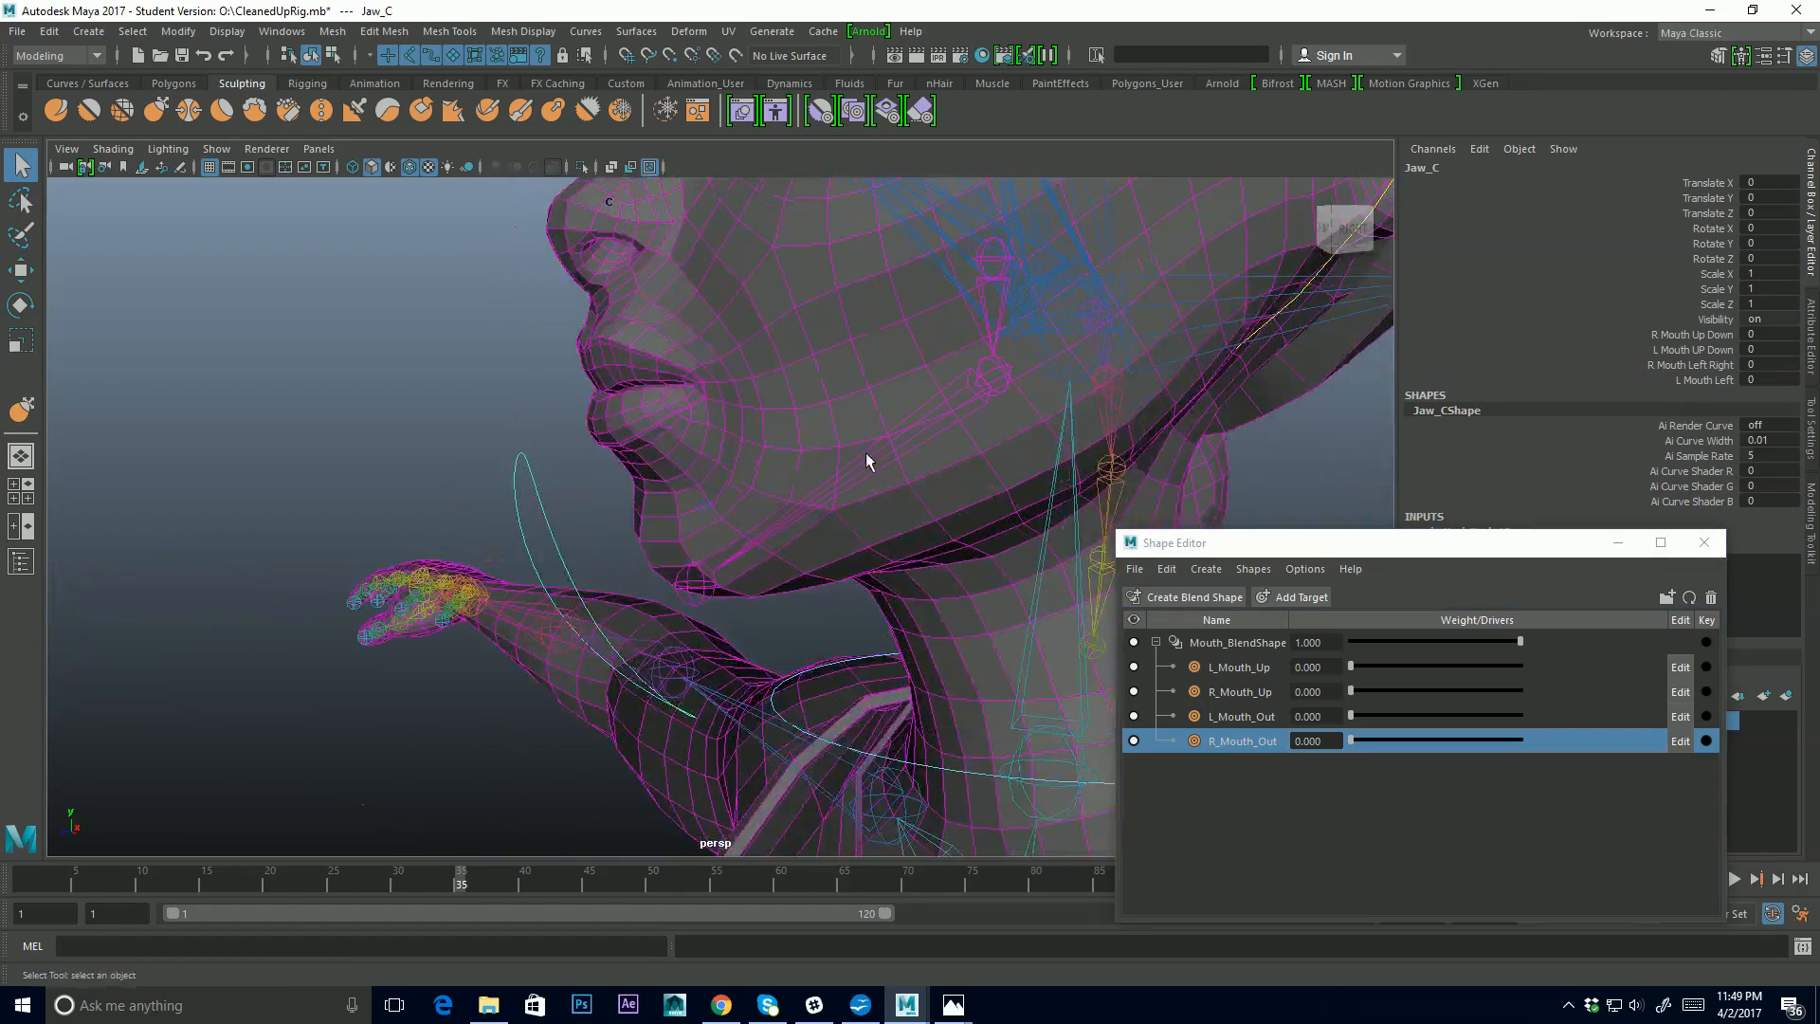
alt+drag(665, 501, 746, 495)
alt+right_drag(939, 465, 662, 484)
alt+drag(769, 493, 910, 464)
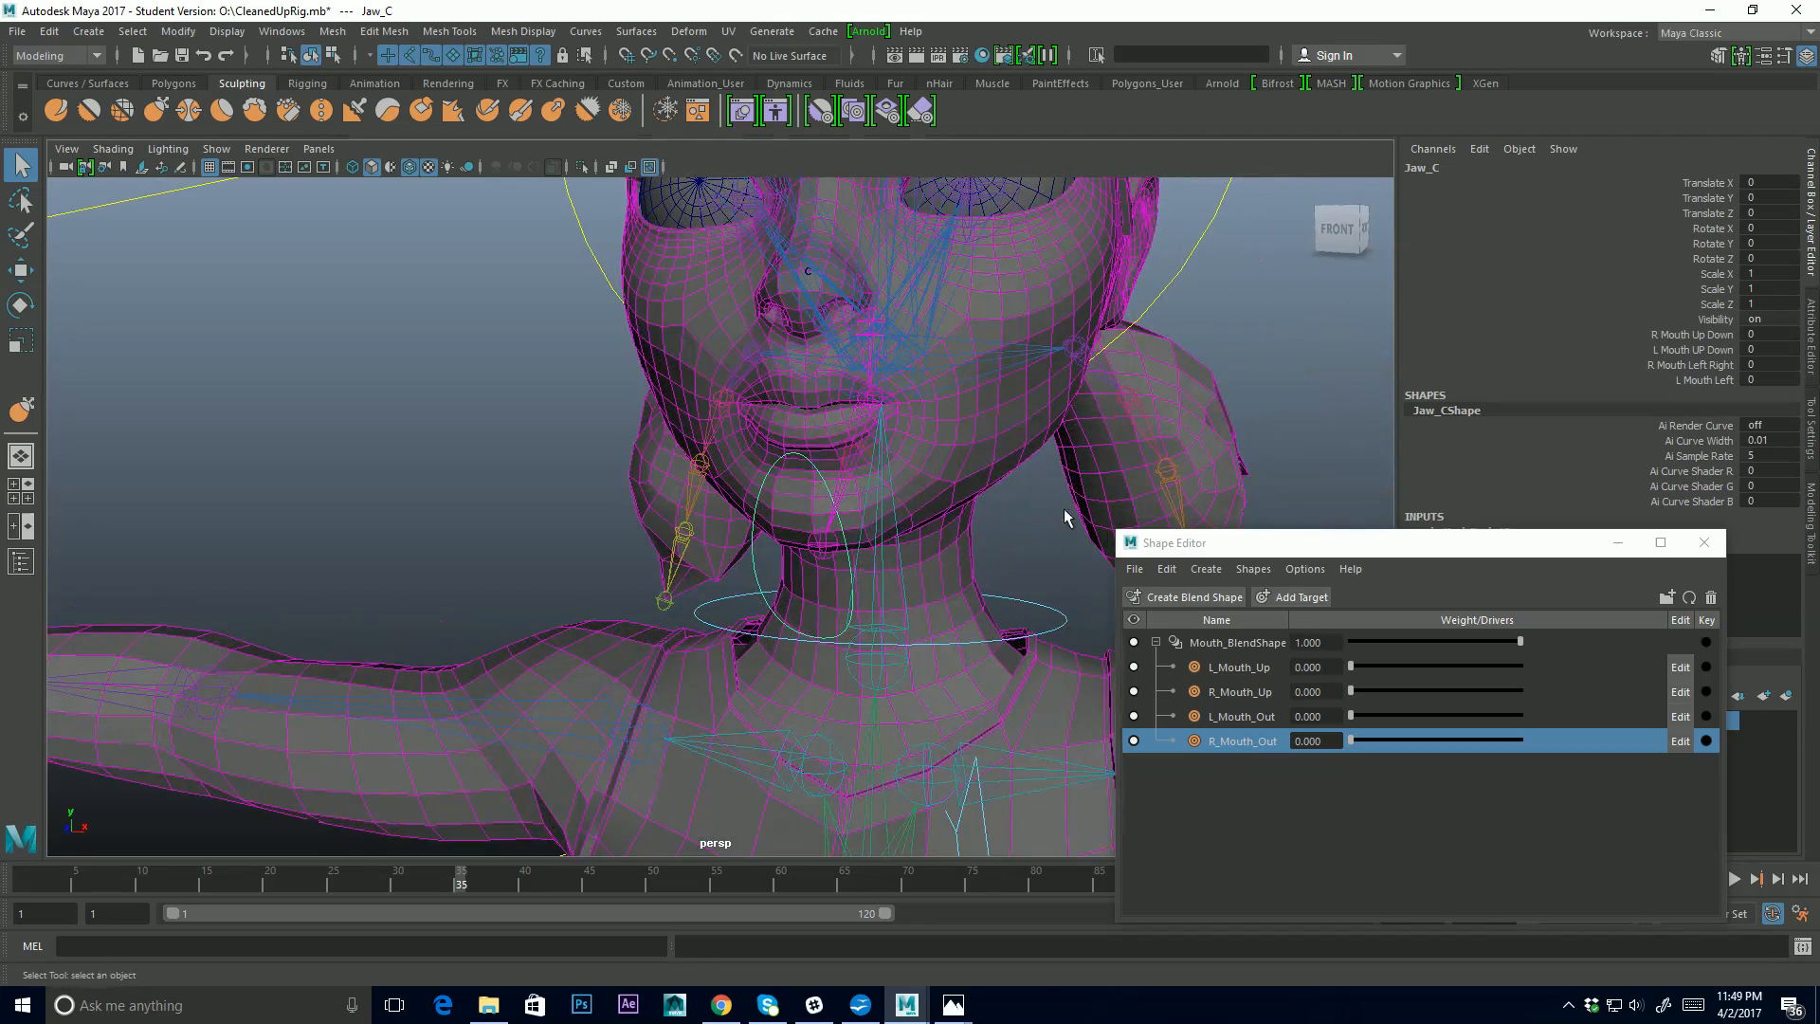
alt+drag(787, 441, 726, 455)
Review the R Mouth Up Down, L Mouth UP Down, R Mouth Left Right and L Mouth Left attributes on Jaw_C
click(1728, 335)
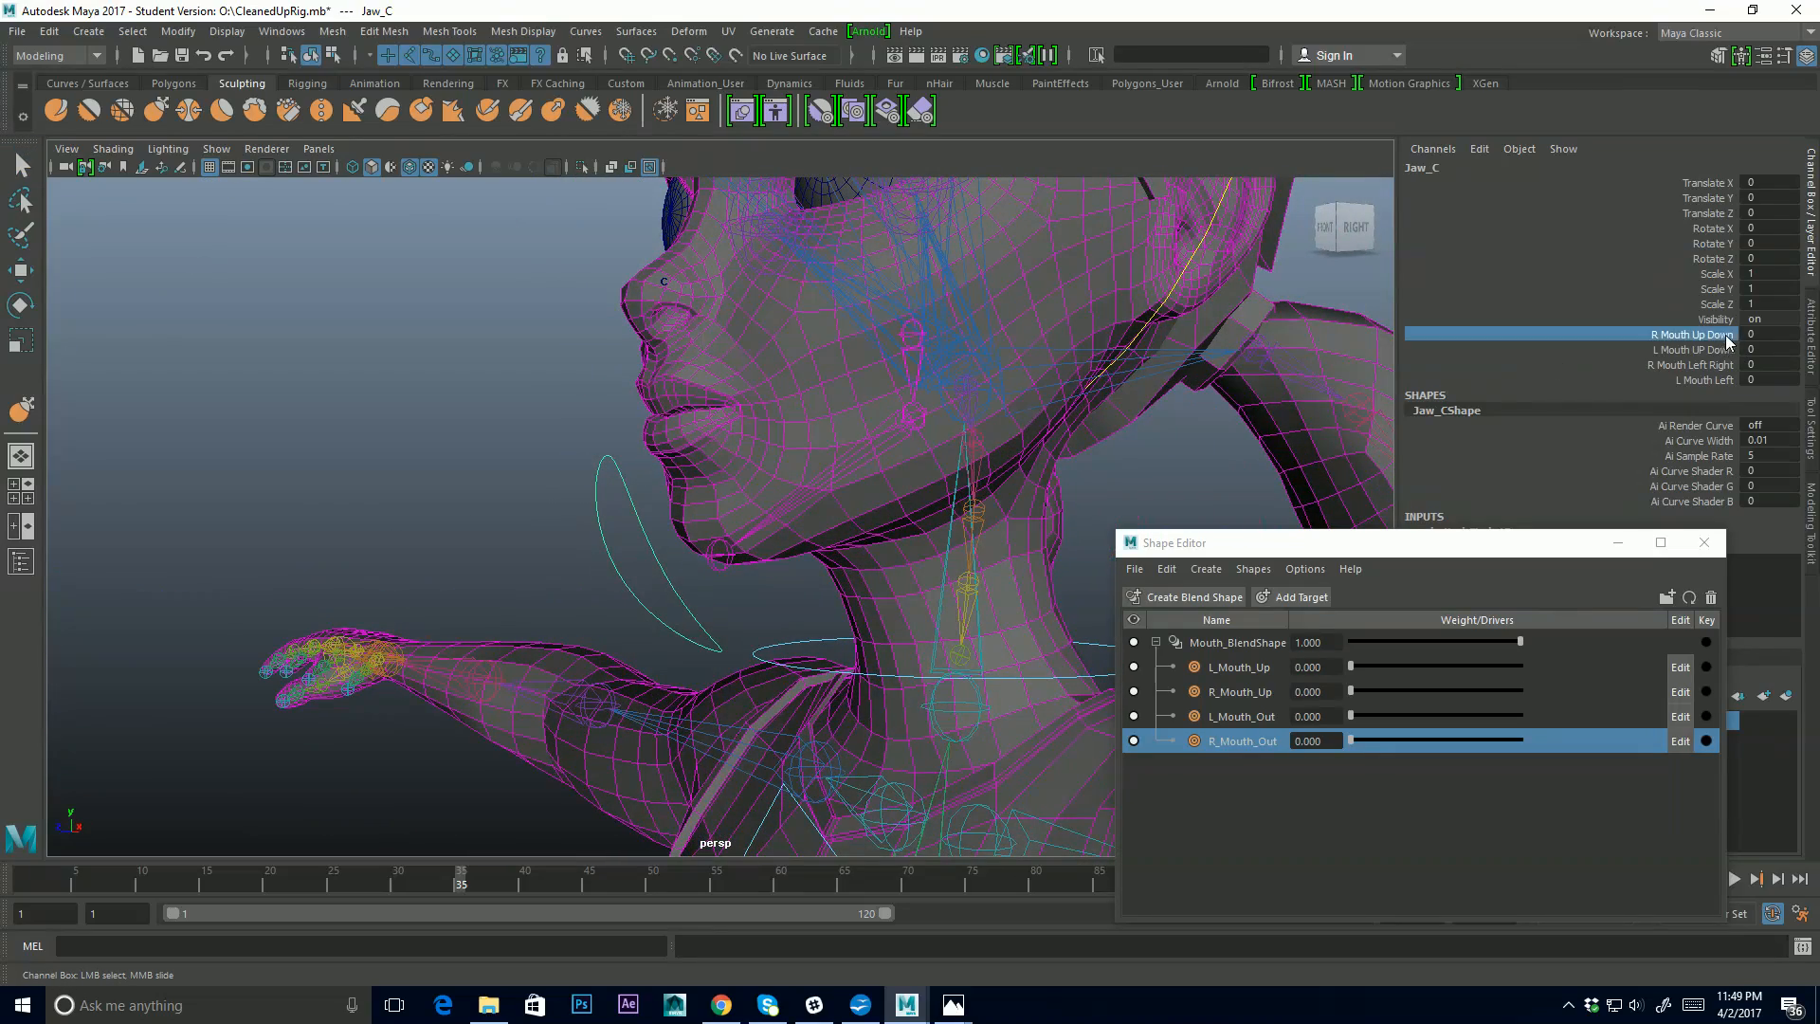
click(1726, 349)
click(1725, 364)
click(1724, 379)
click(1727, 365)
click(1726, 350)
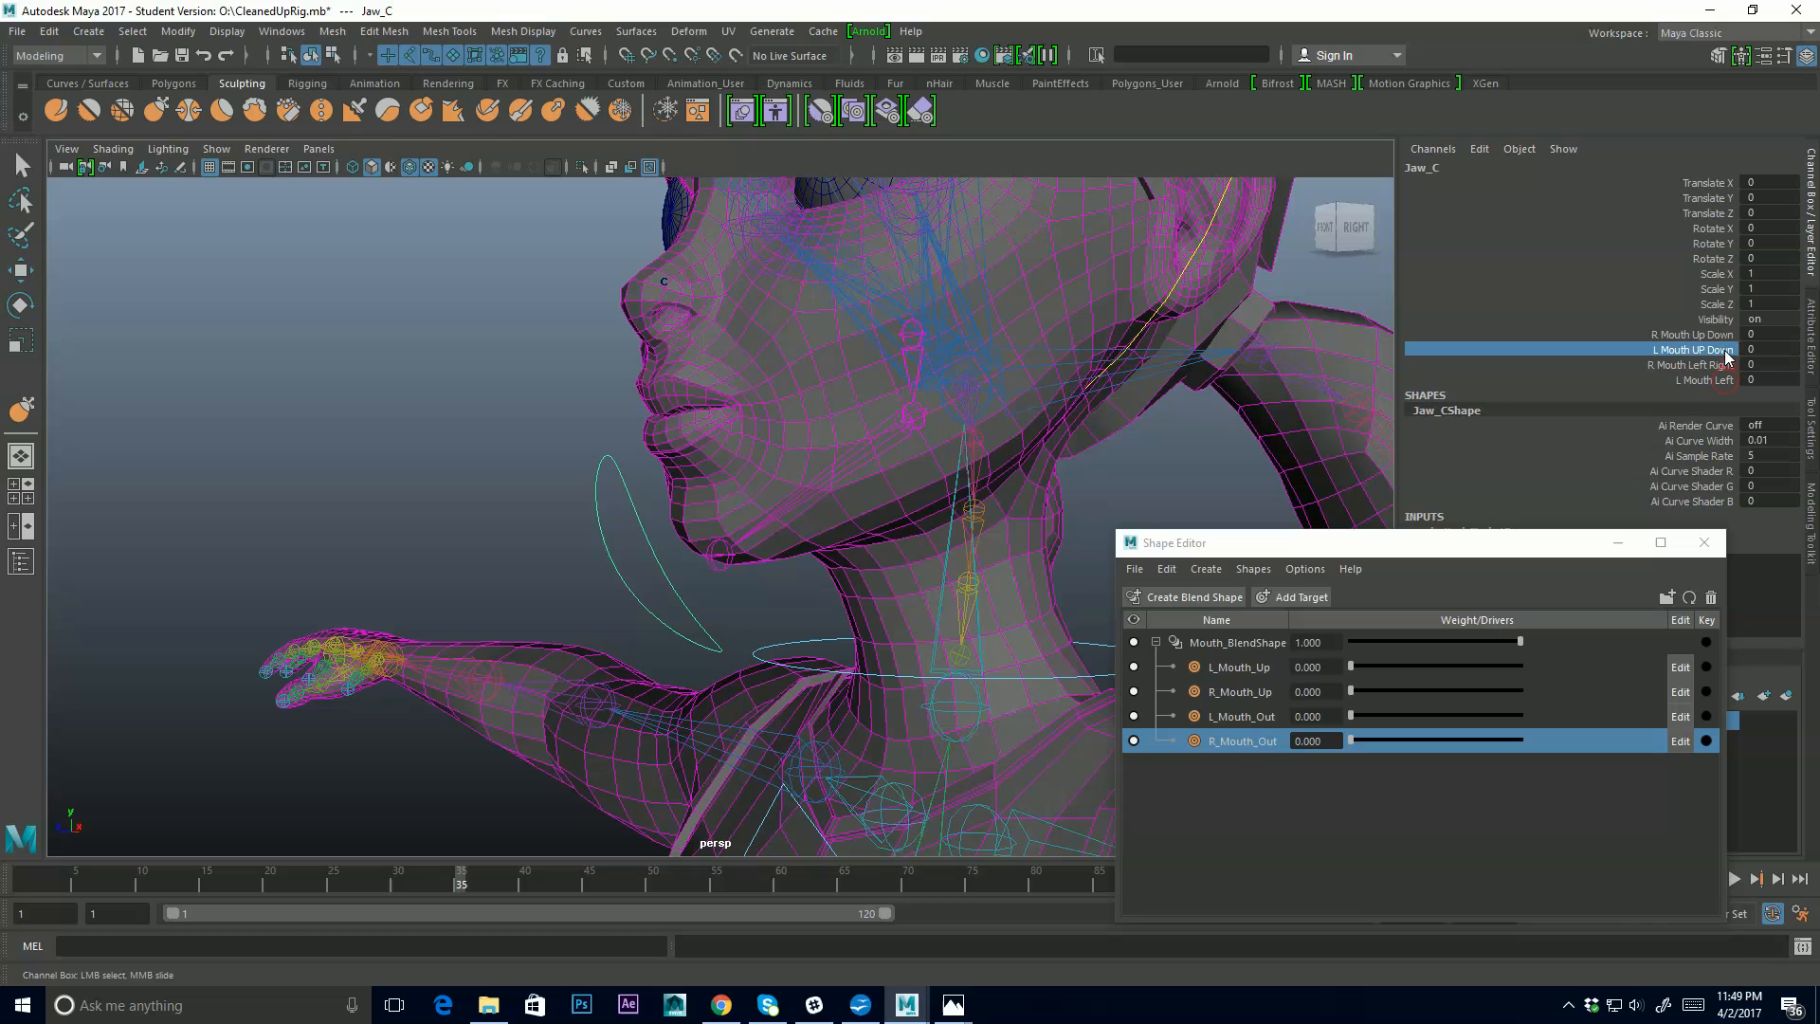
click(1723, 334)
click(1724, 349)
click(1726, 364)
click(1724, 379)
click(1726, 365)
click(1726, 350)
click(1723, 334)
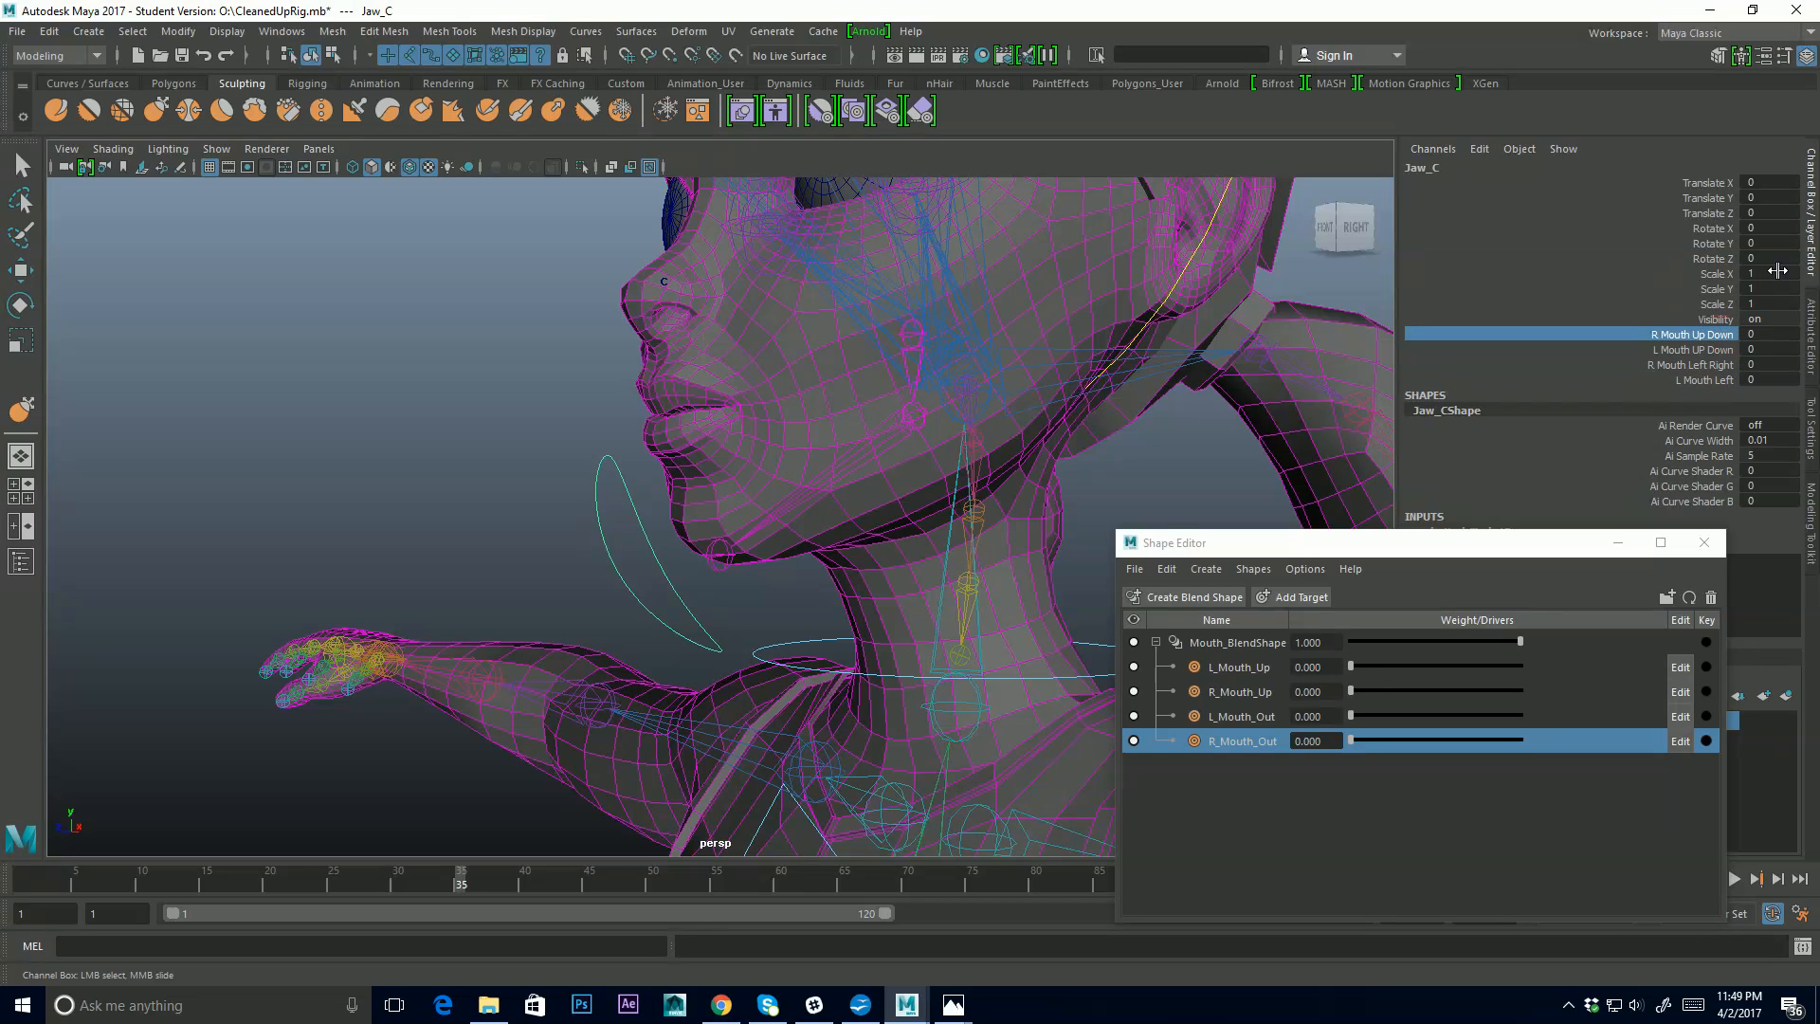
alt+drag(904, 435, 741, 459)
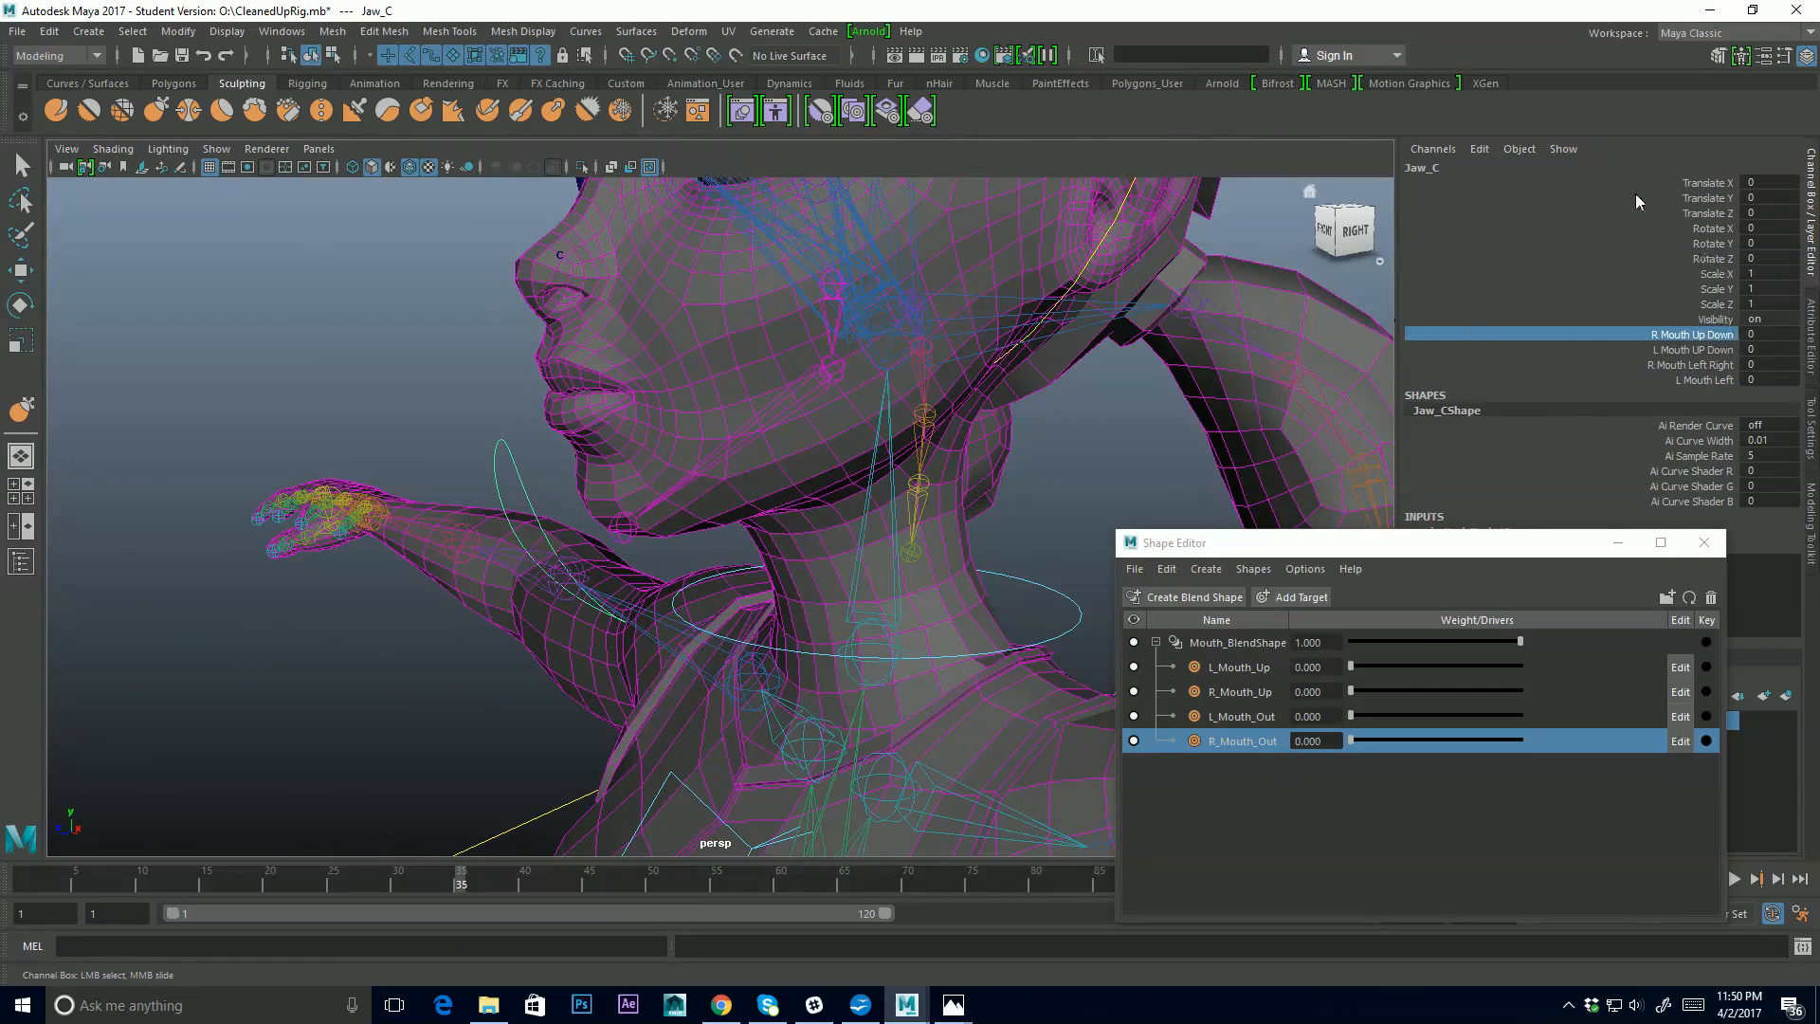
click(1245, 668)
click(1256, 739)
click(1256, 669)
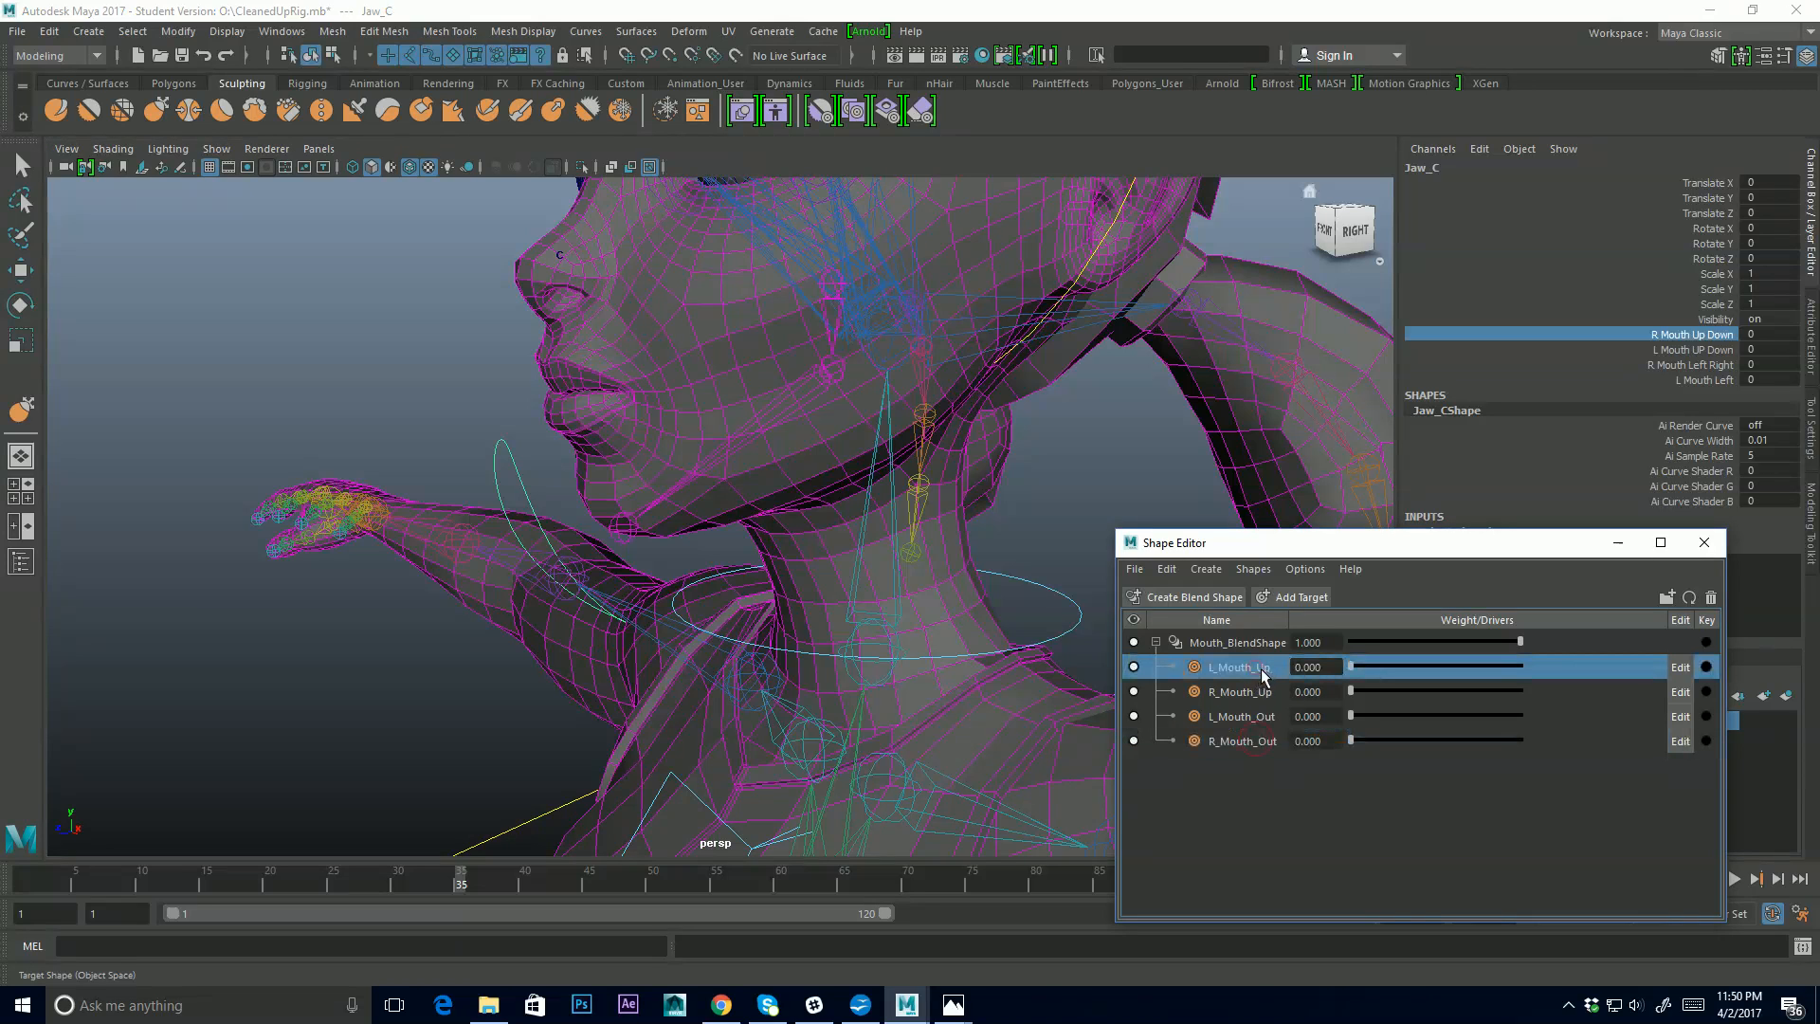
right_click(1252, 674)
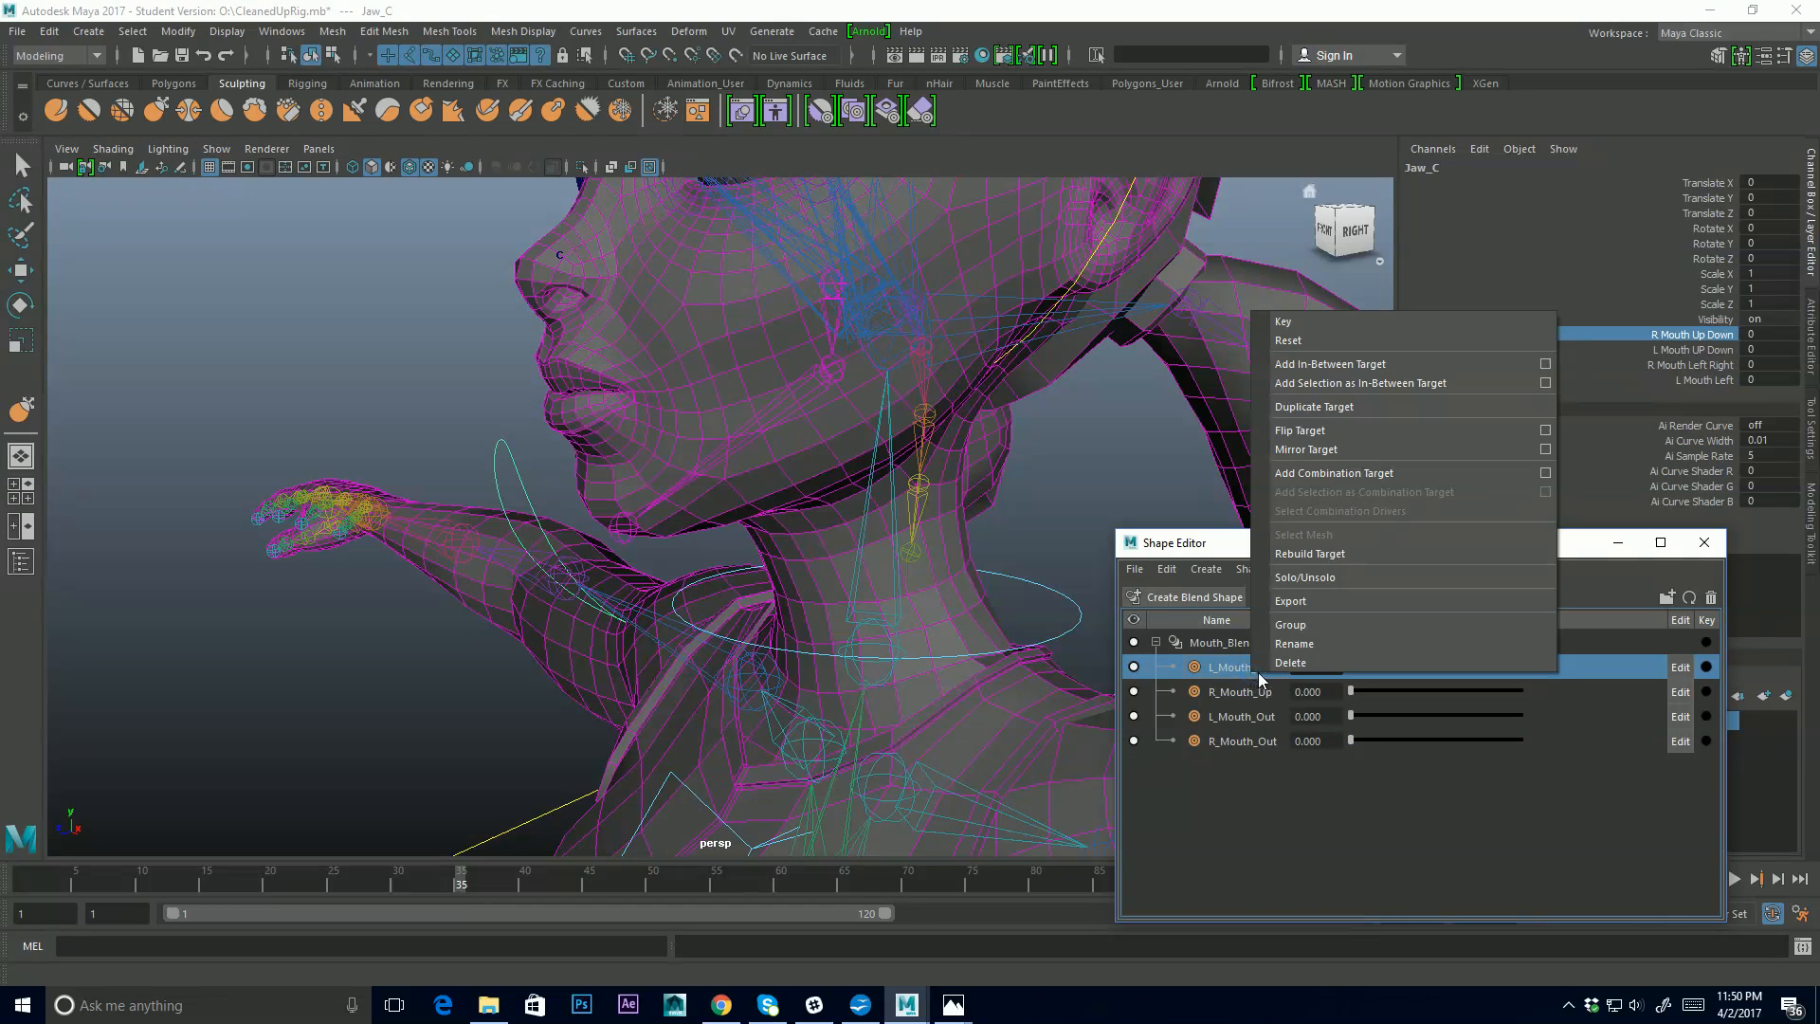
click(1227, 669)
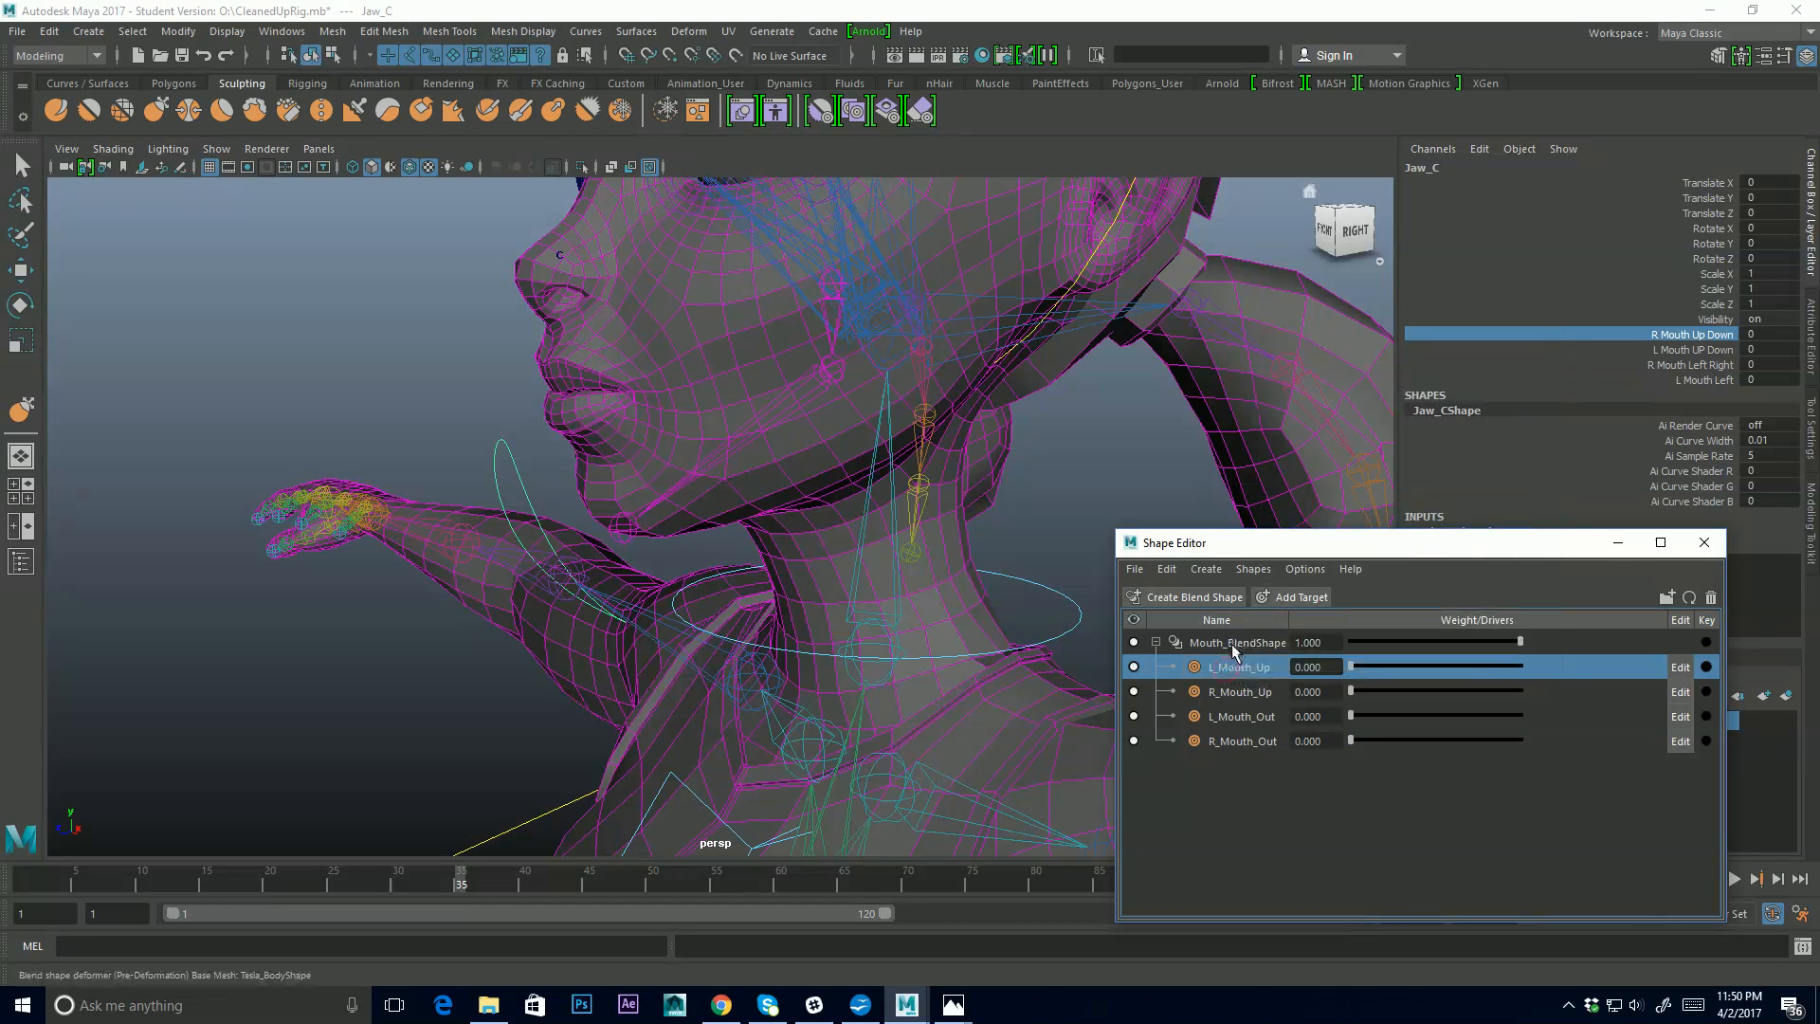
Select the Mouth_BlendShapes node by name and highlight its L_Mouth_Up, R_Mouth_Up, L_Mouth_Out and R_Mouth_Out channels
click(1242, 645)
double_click(1242, 644)
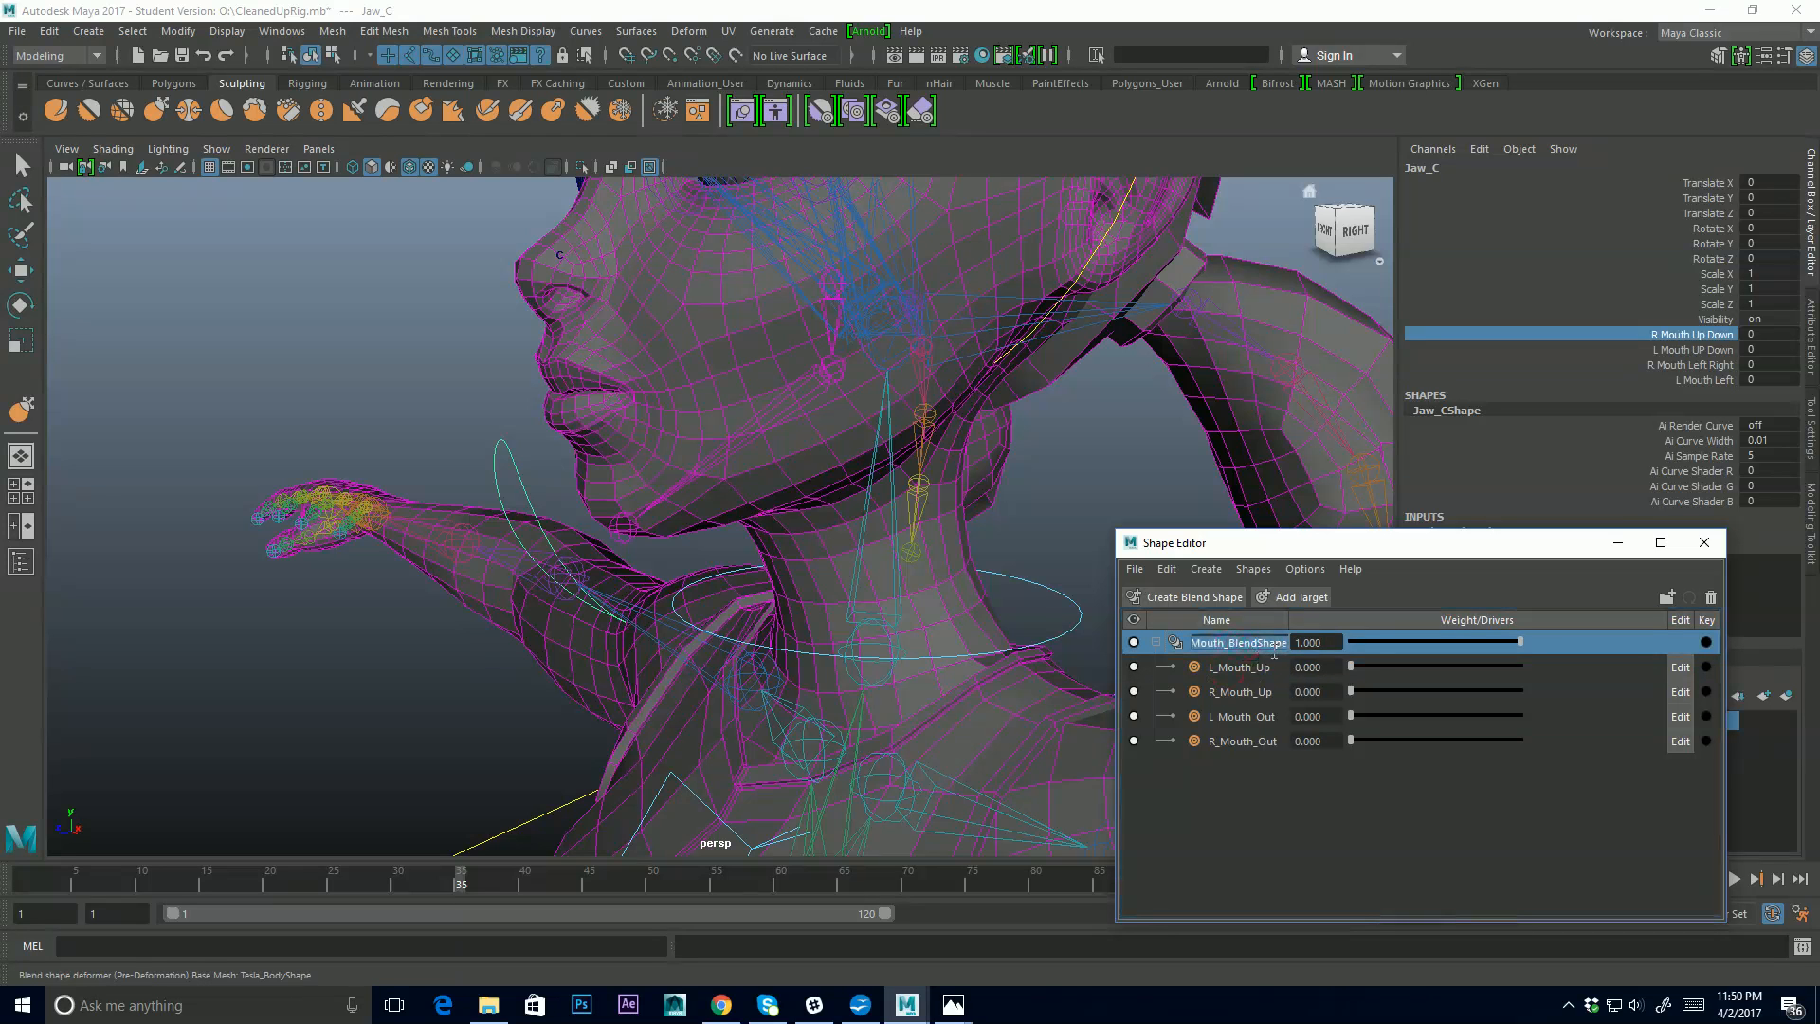
click(1141, 51)
text(Mouth_BlendShapes)
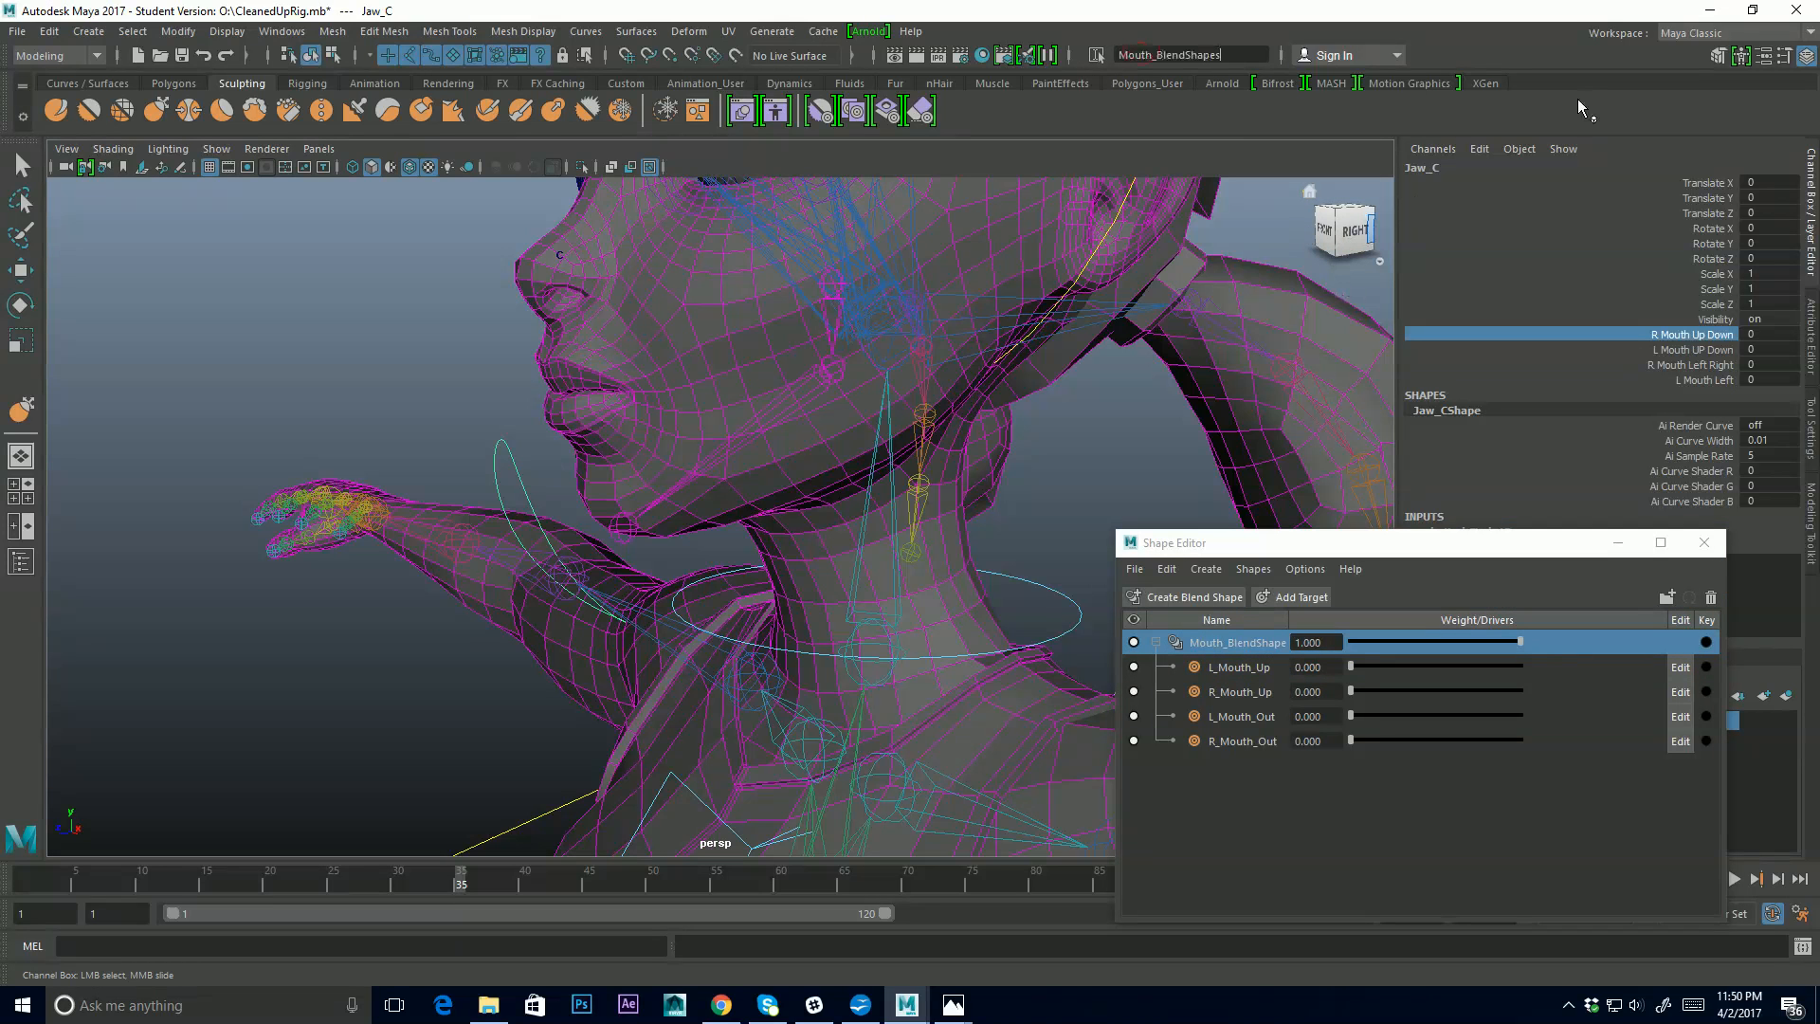
key(Return)
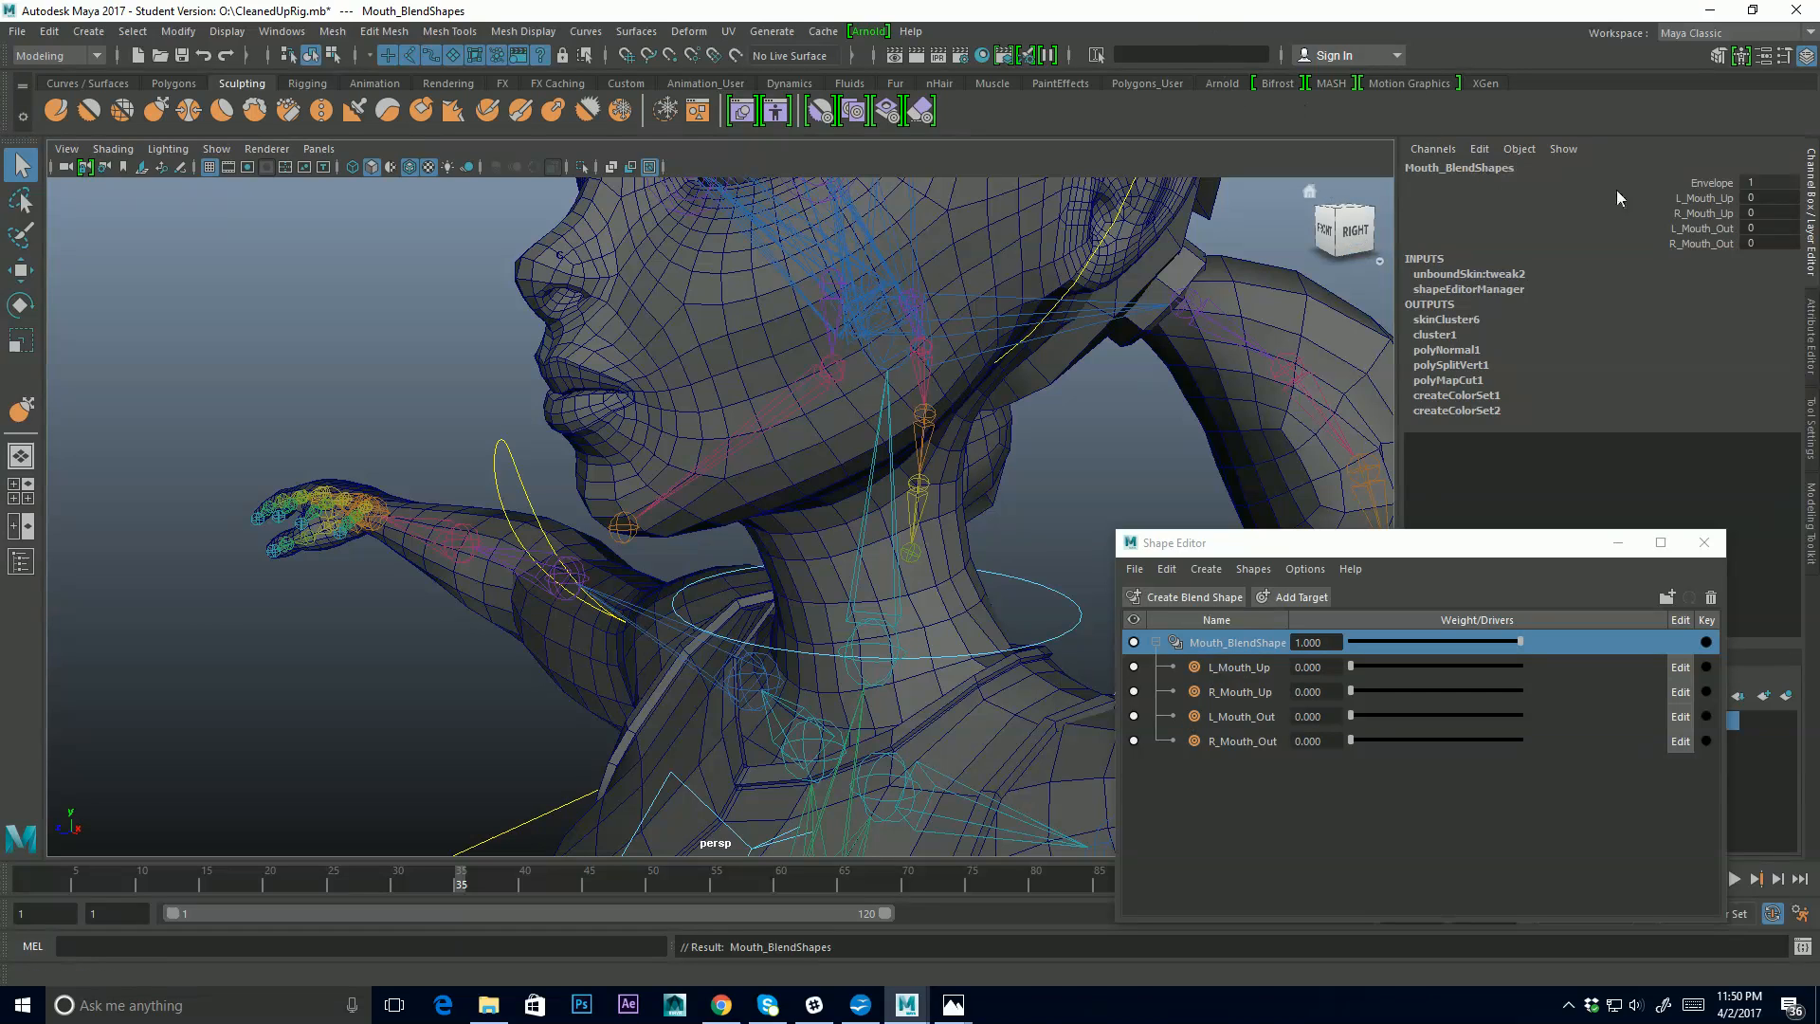
drag(1721, 197, 1706, 260)
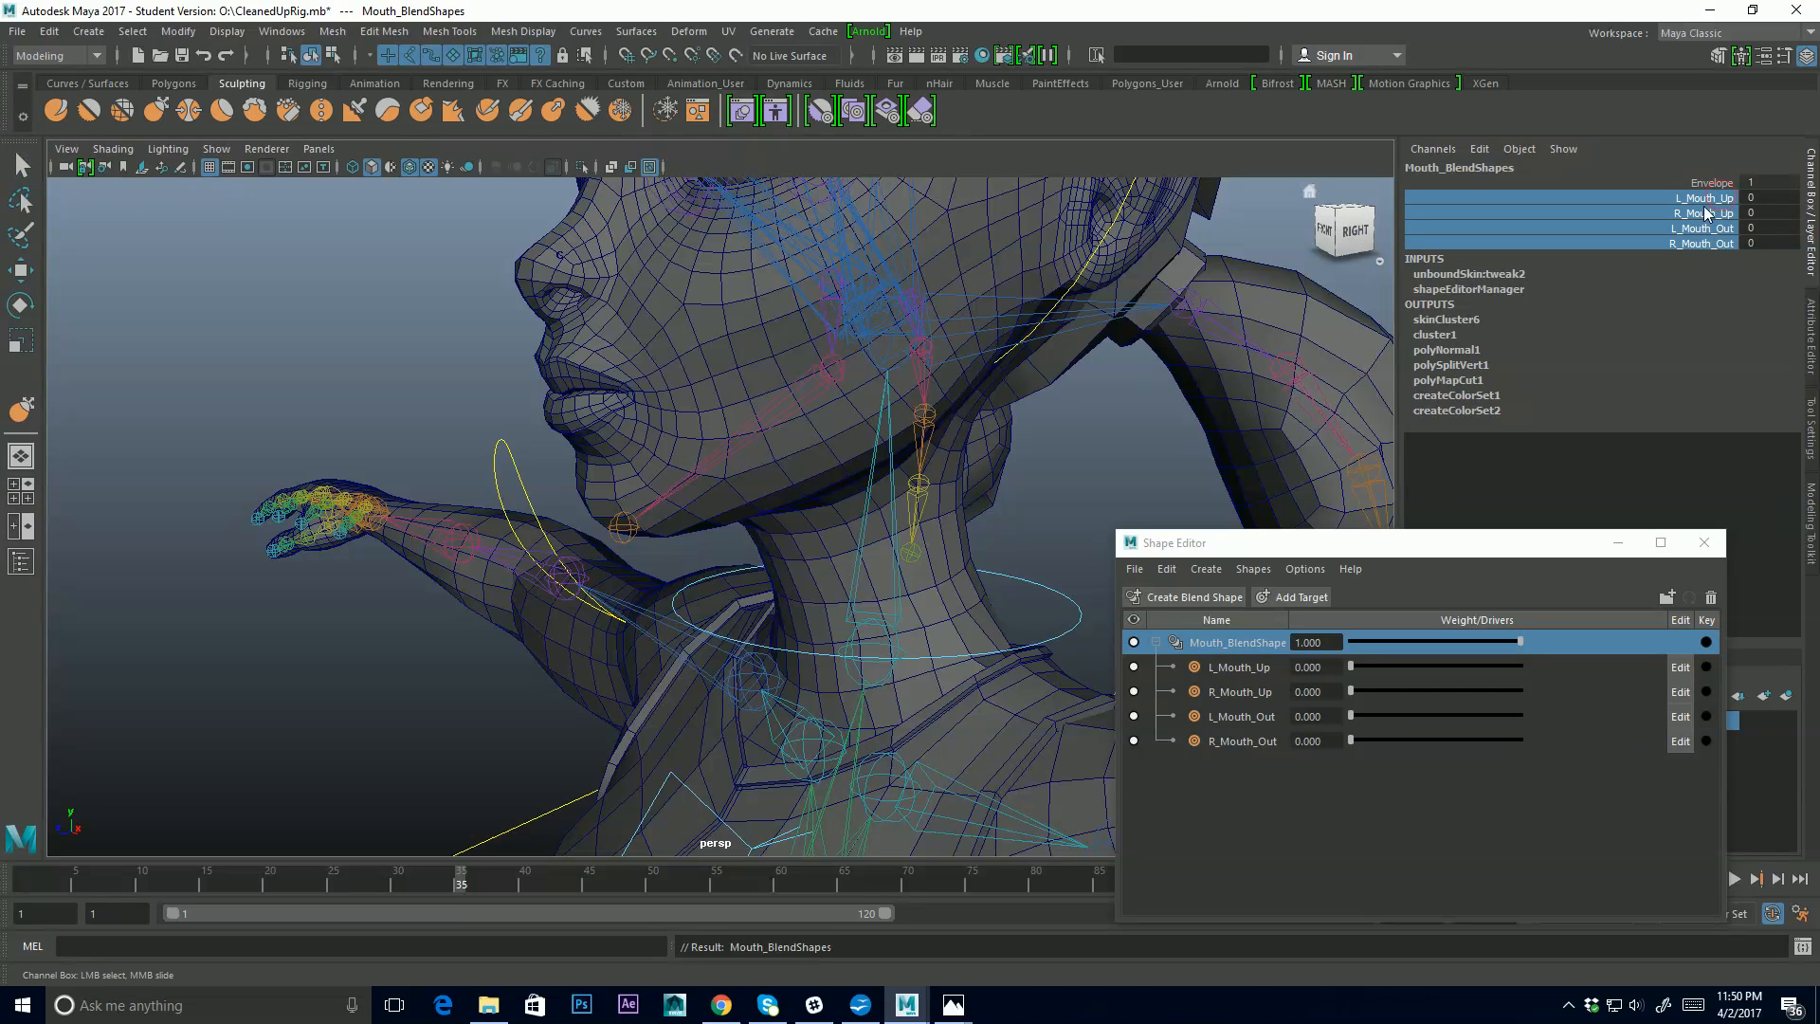
click(1480, 150)
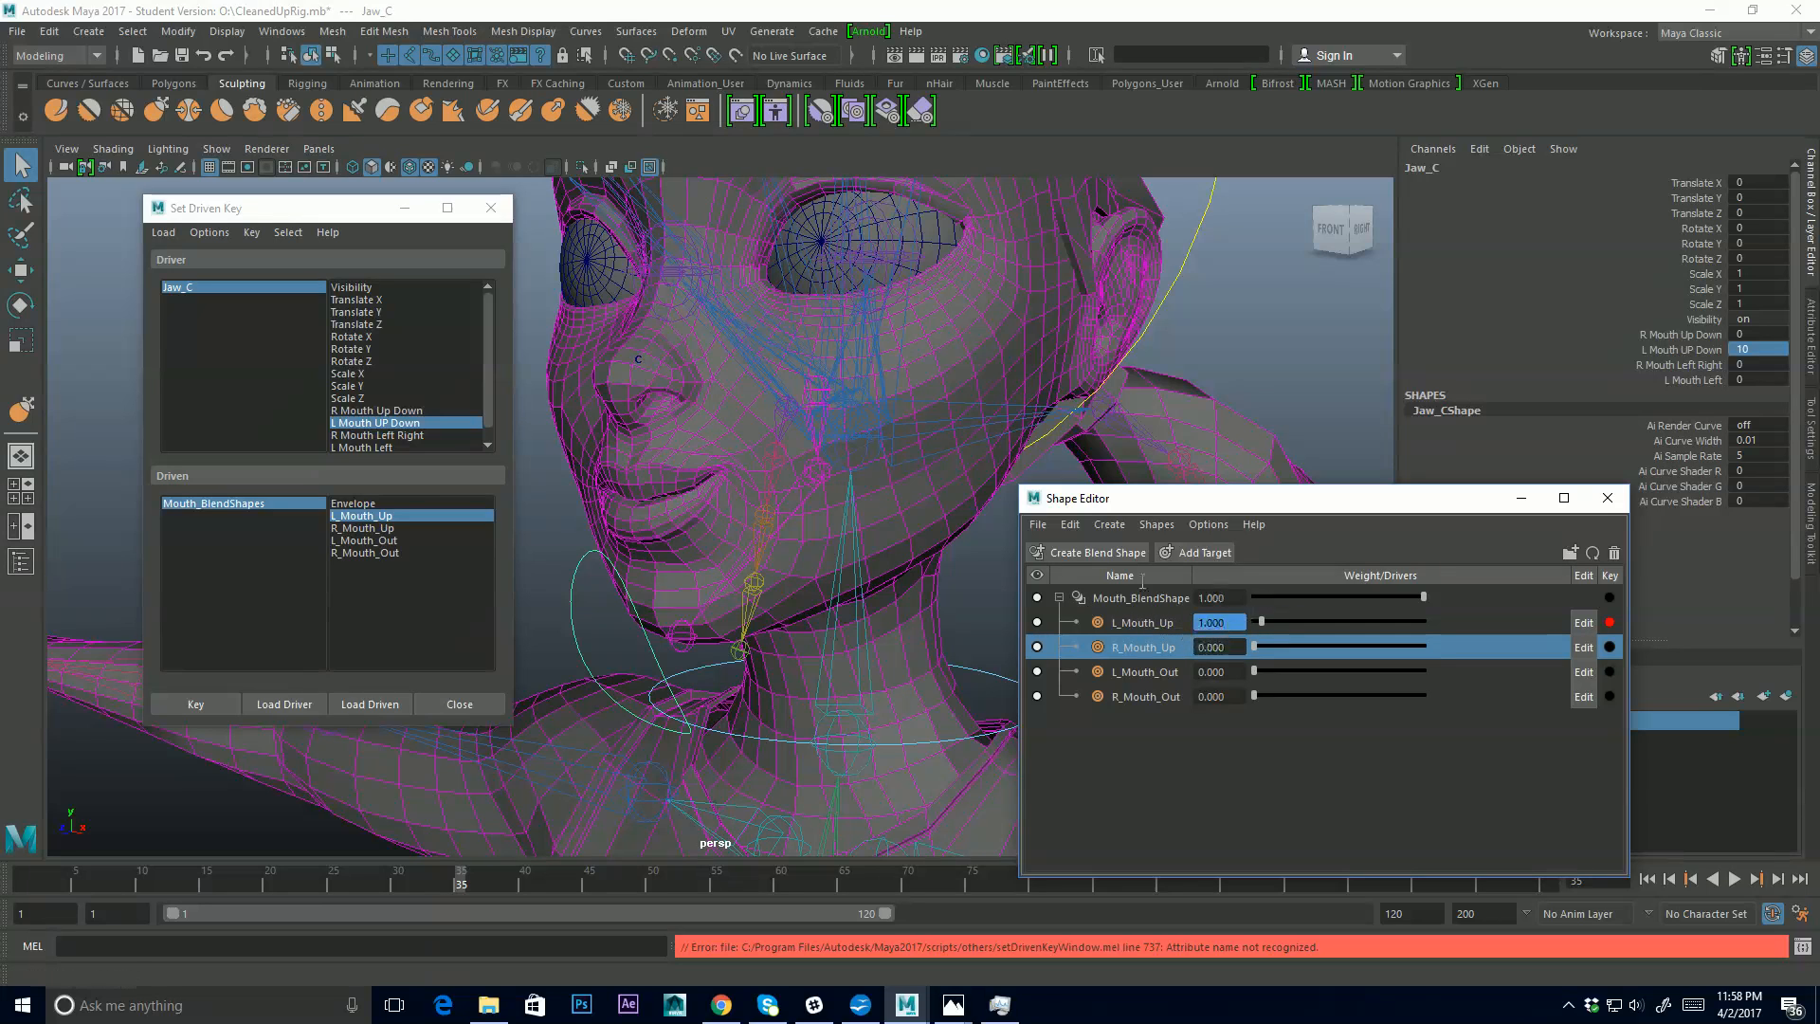
Set a driven key linking Jaw_C's L Mouth UP Down at 10 to the L_Mouth_Up target at 1.000
click(200, 704)
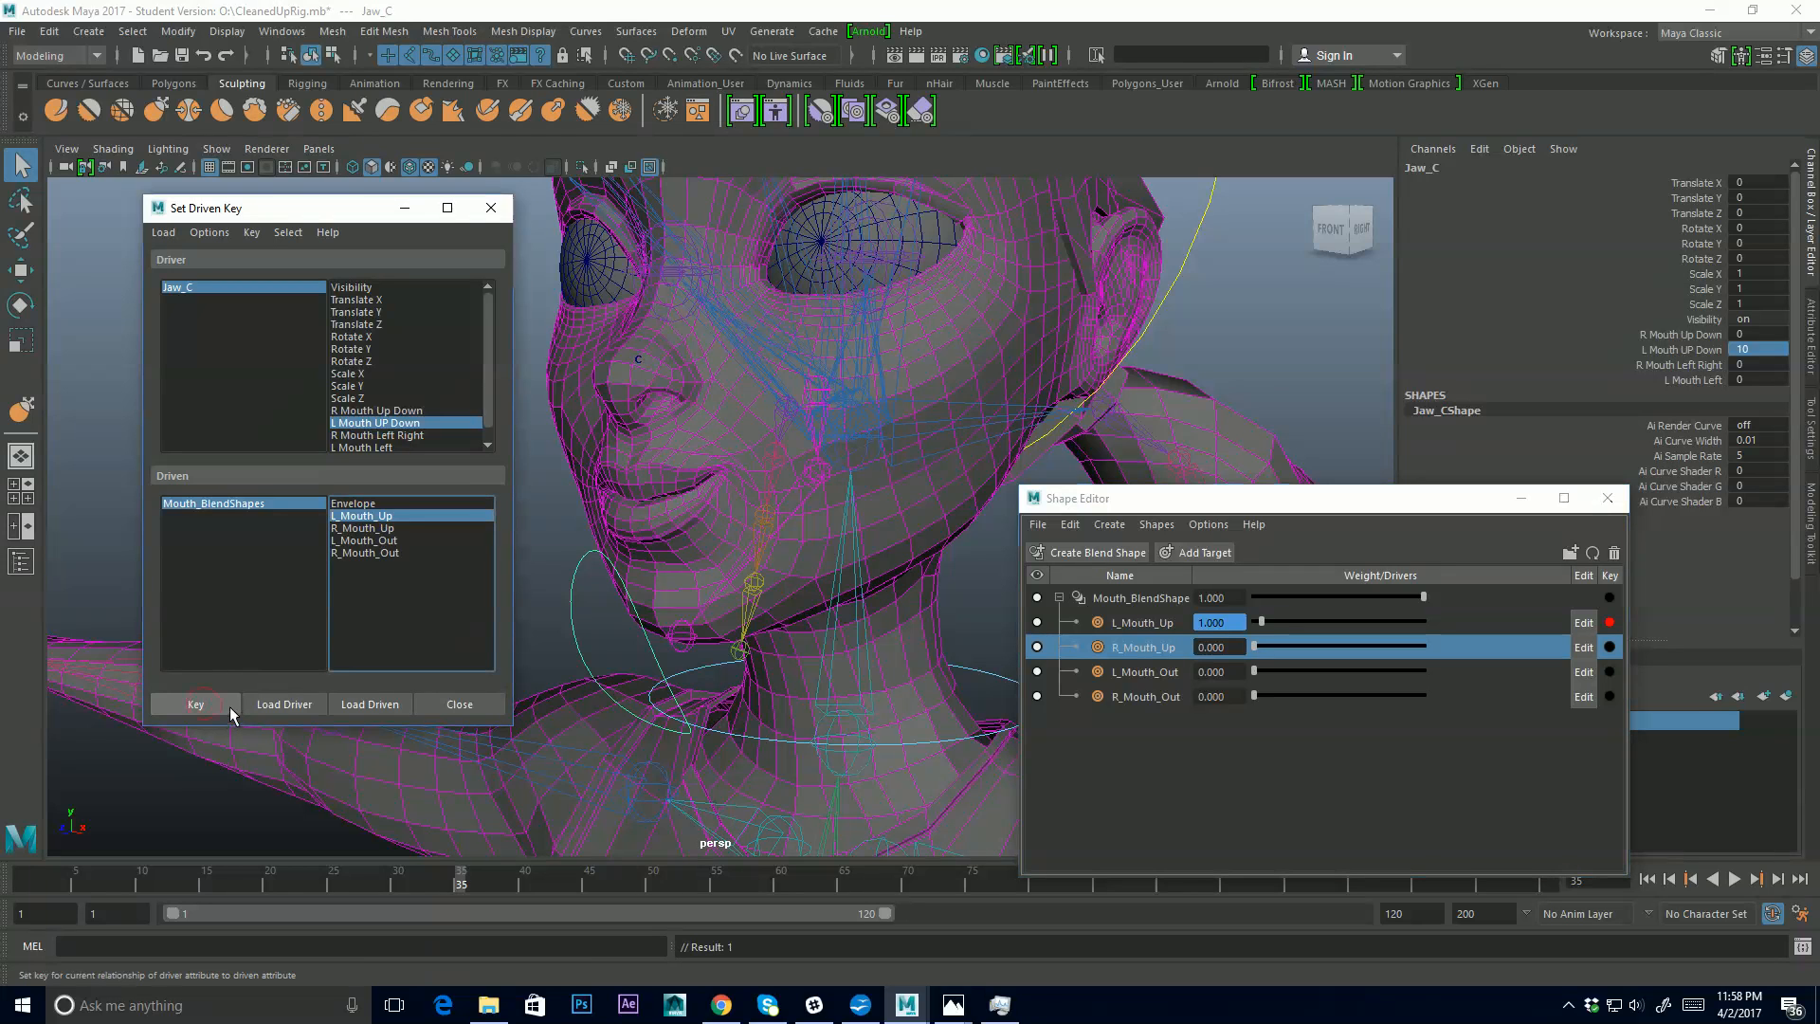
Test the driven L_Mouth_Up shape by scrubbing Jaw_C's L Mouth UP Down attribute, and reset the attribute to 0
click(1696, 351)
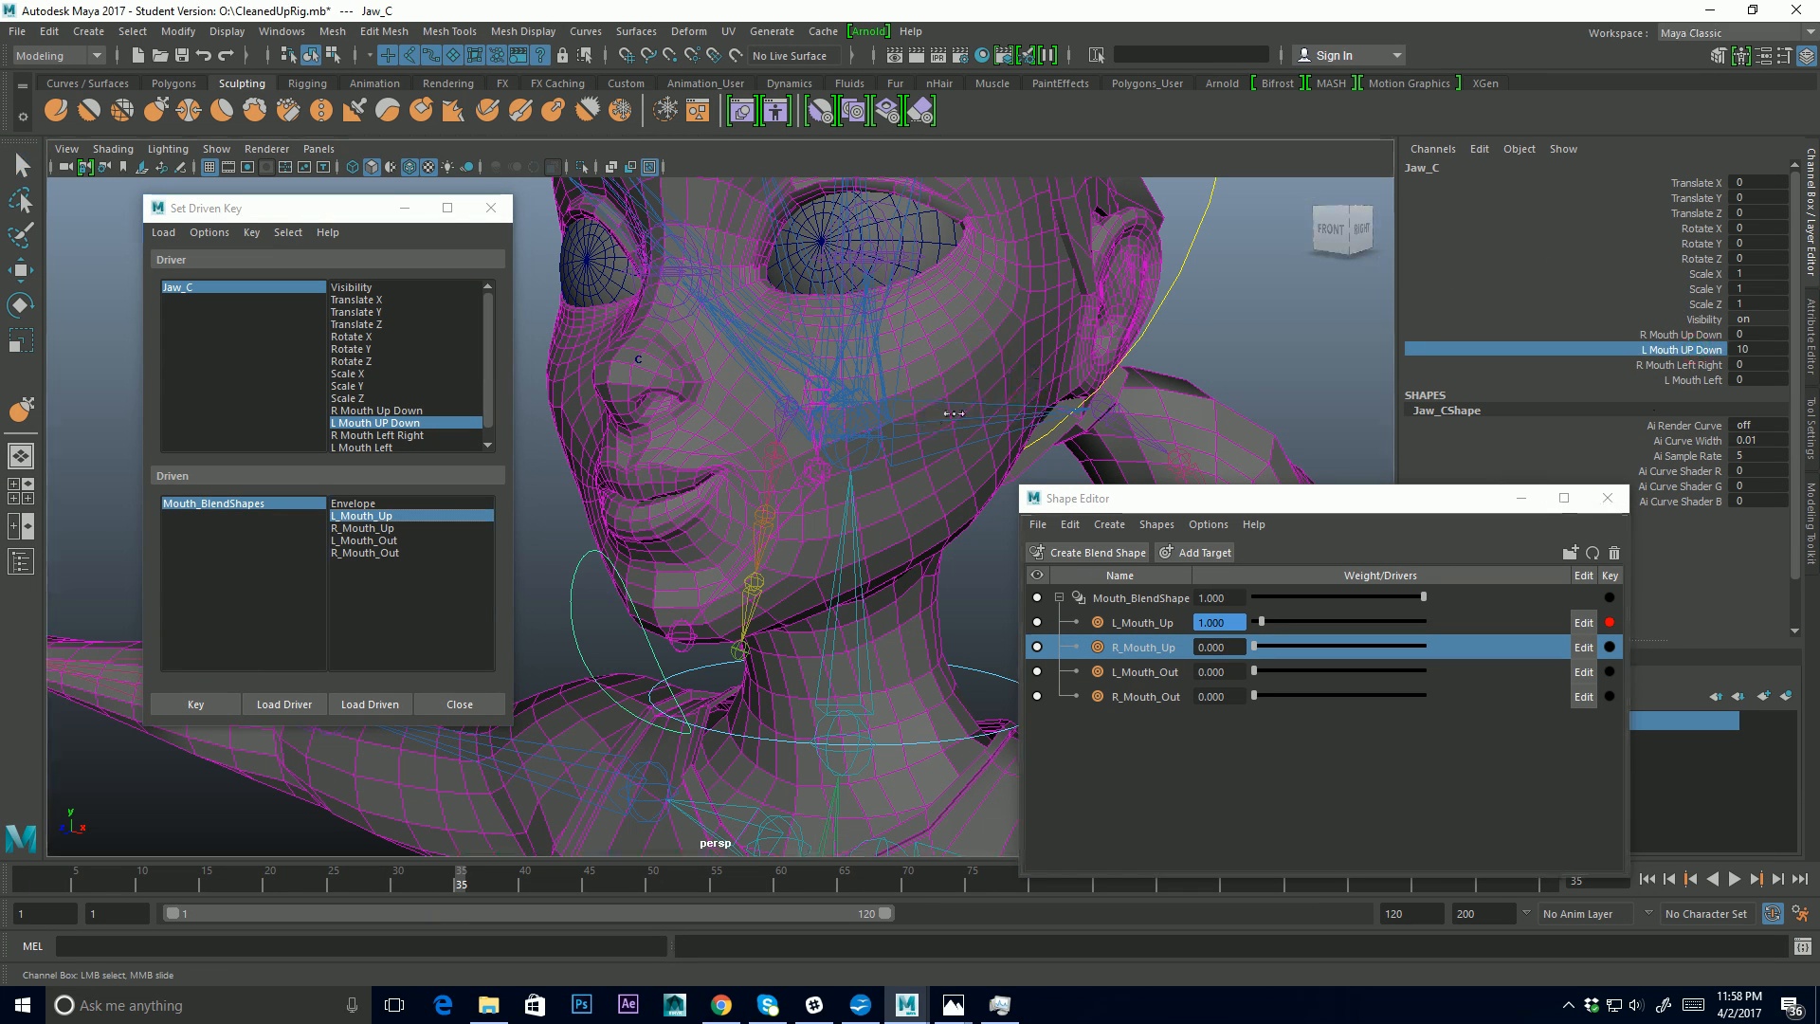
middle_drag(954, 413, 654, 414)
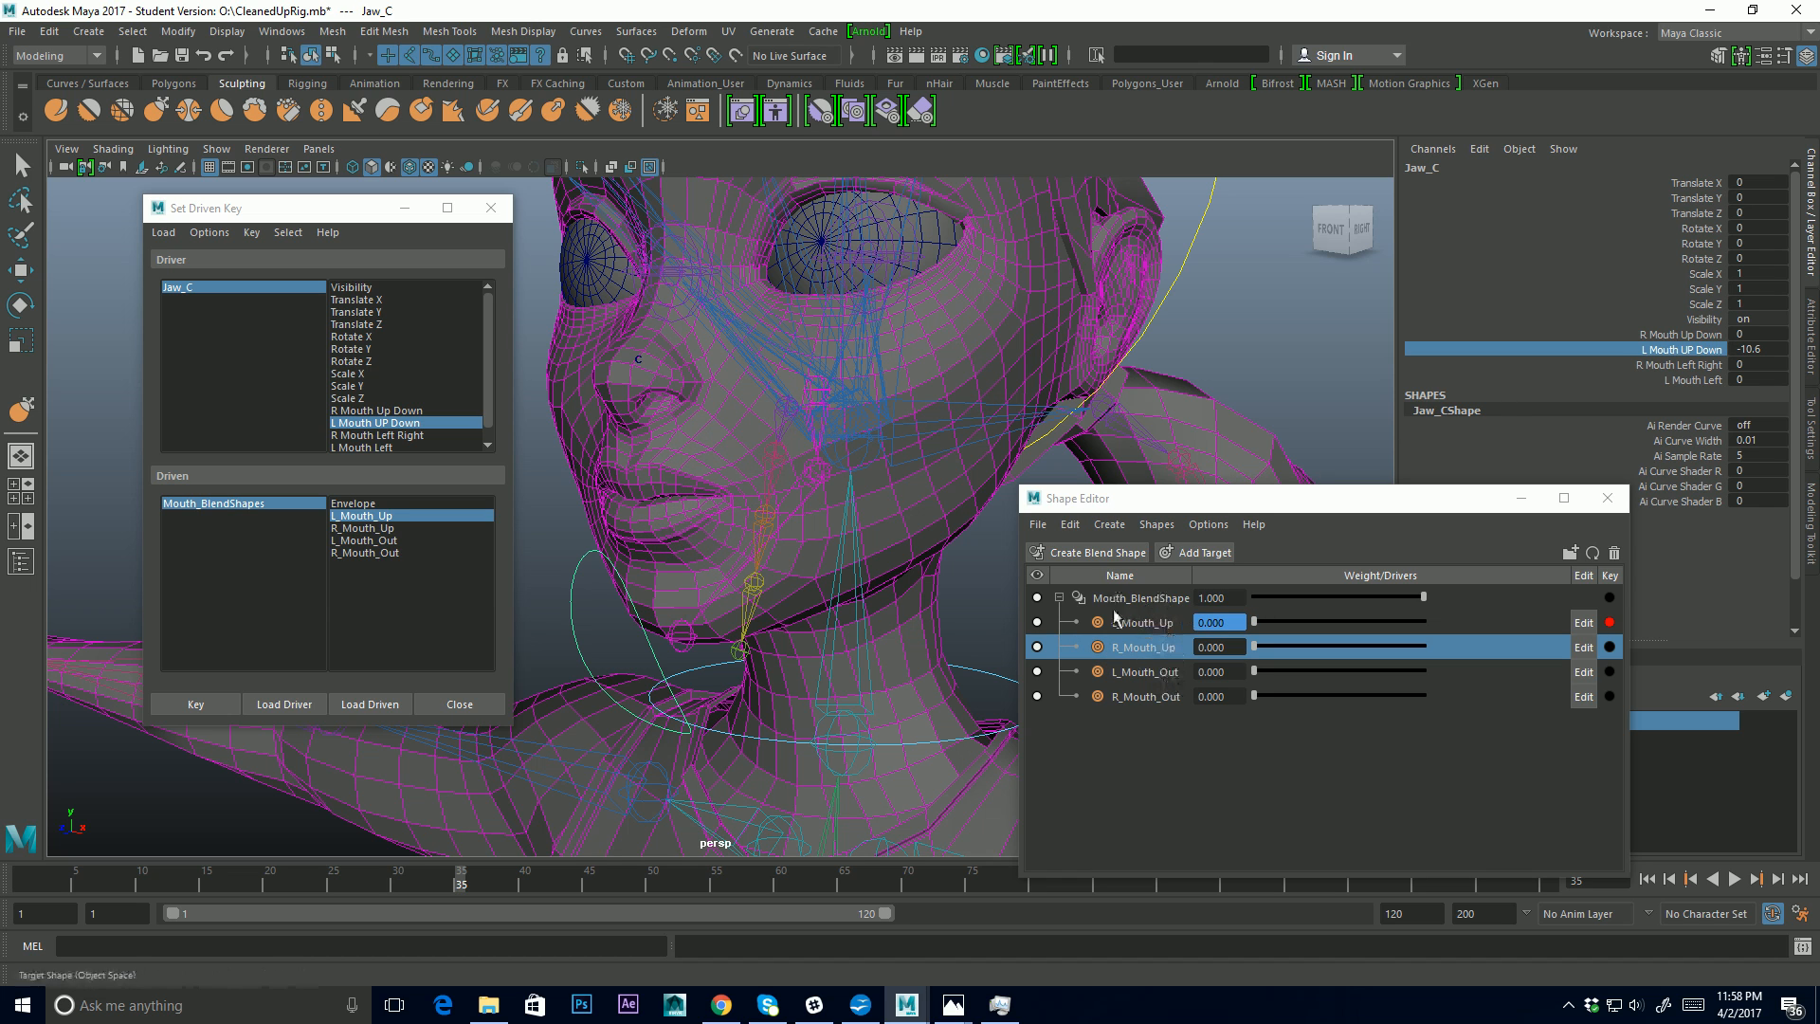
double_click(1758, 349)
text(0)
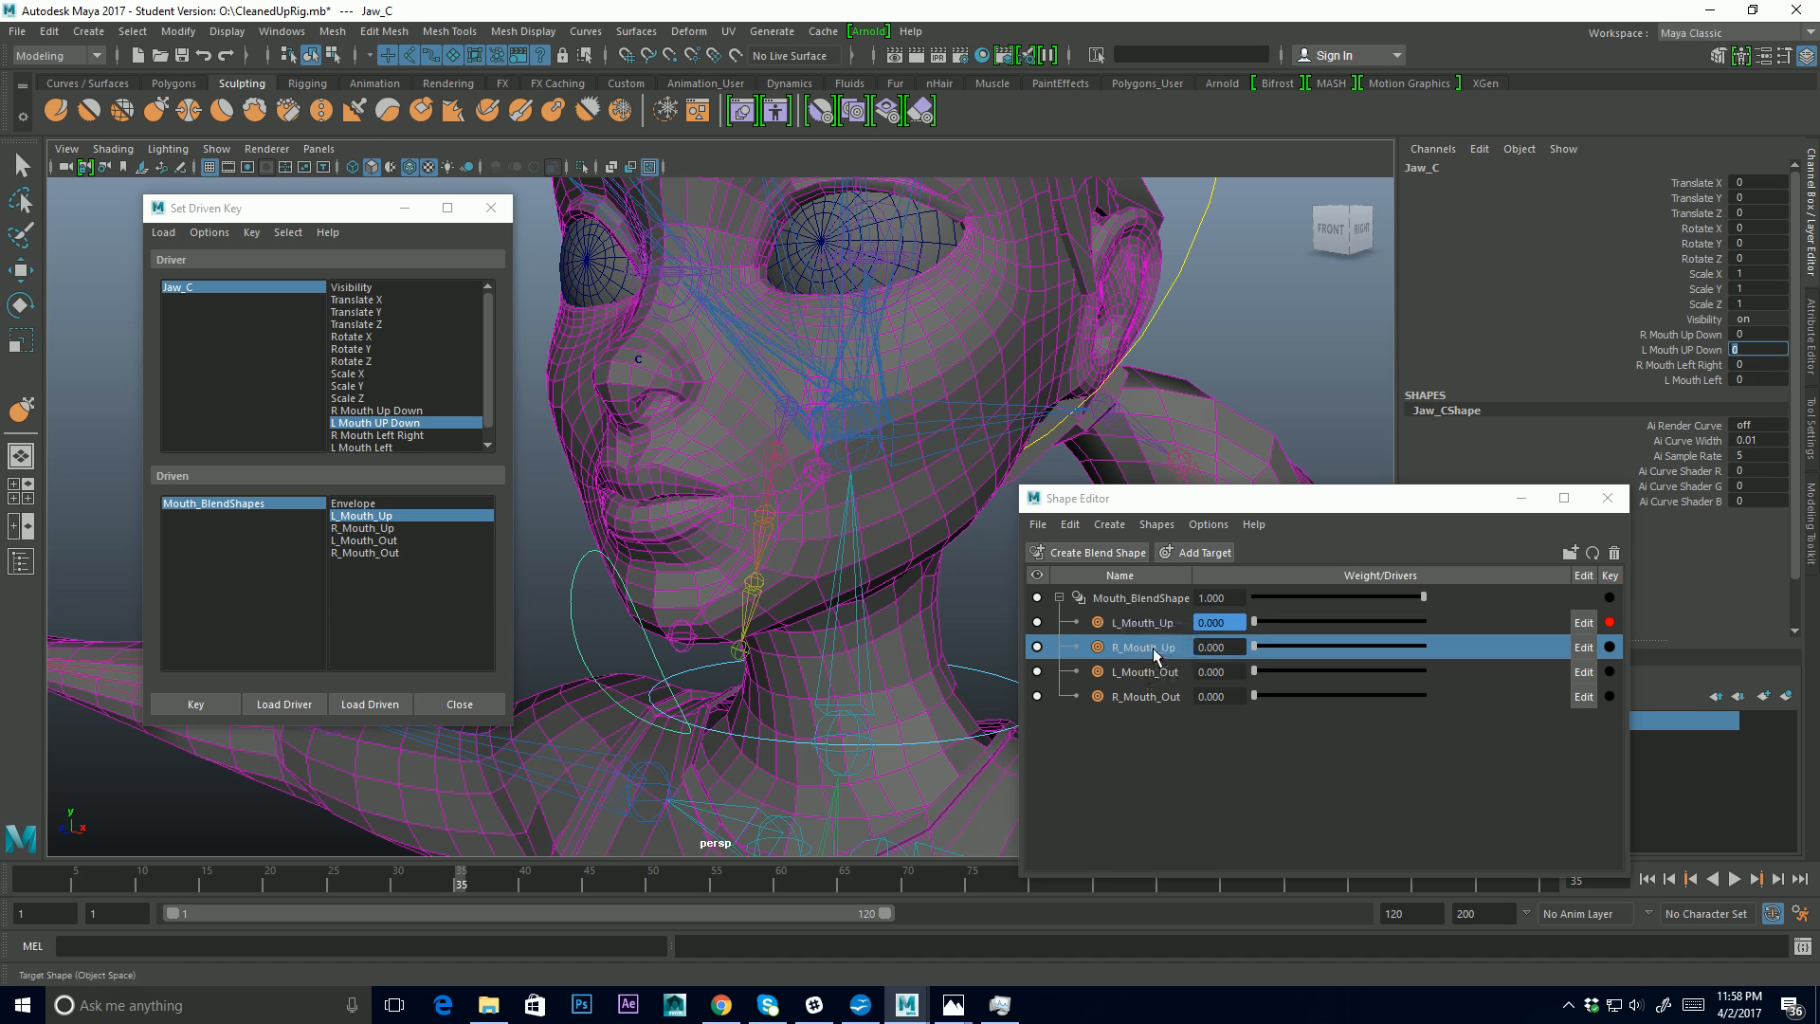
Set a starting driven key linking Jaw_C's R Mouth Up Down at 0 to the R_Mouth_Up target at 0
click(407, 410)
click(382, 528)
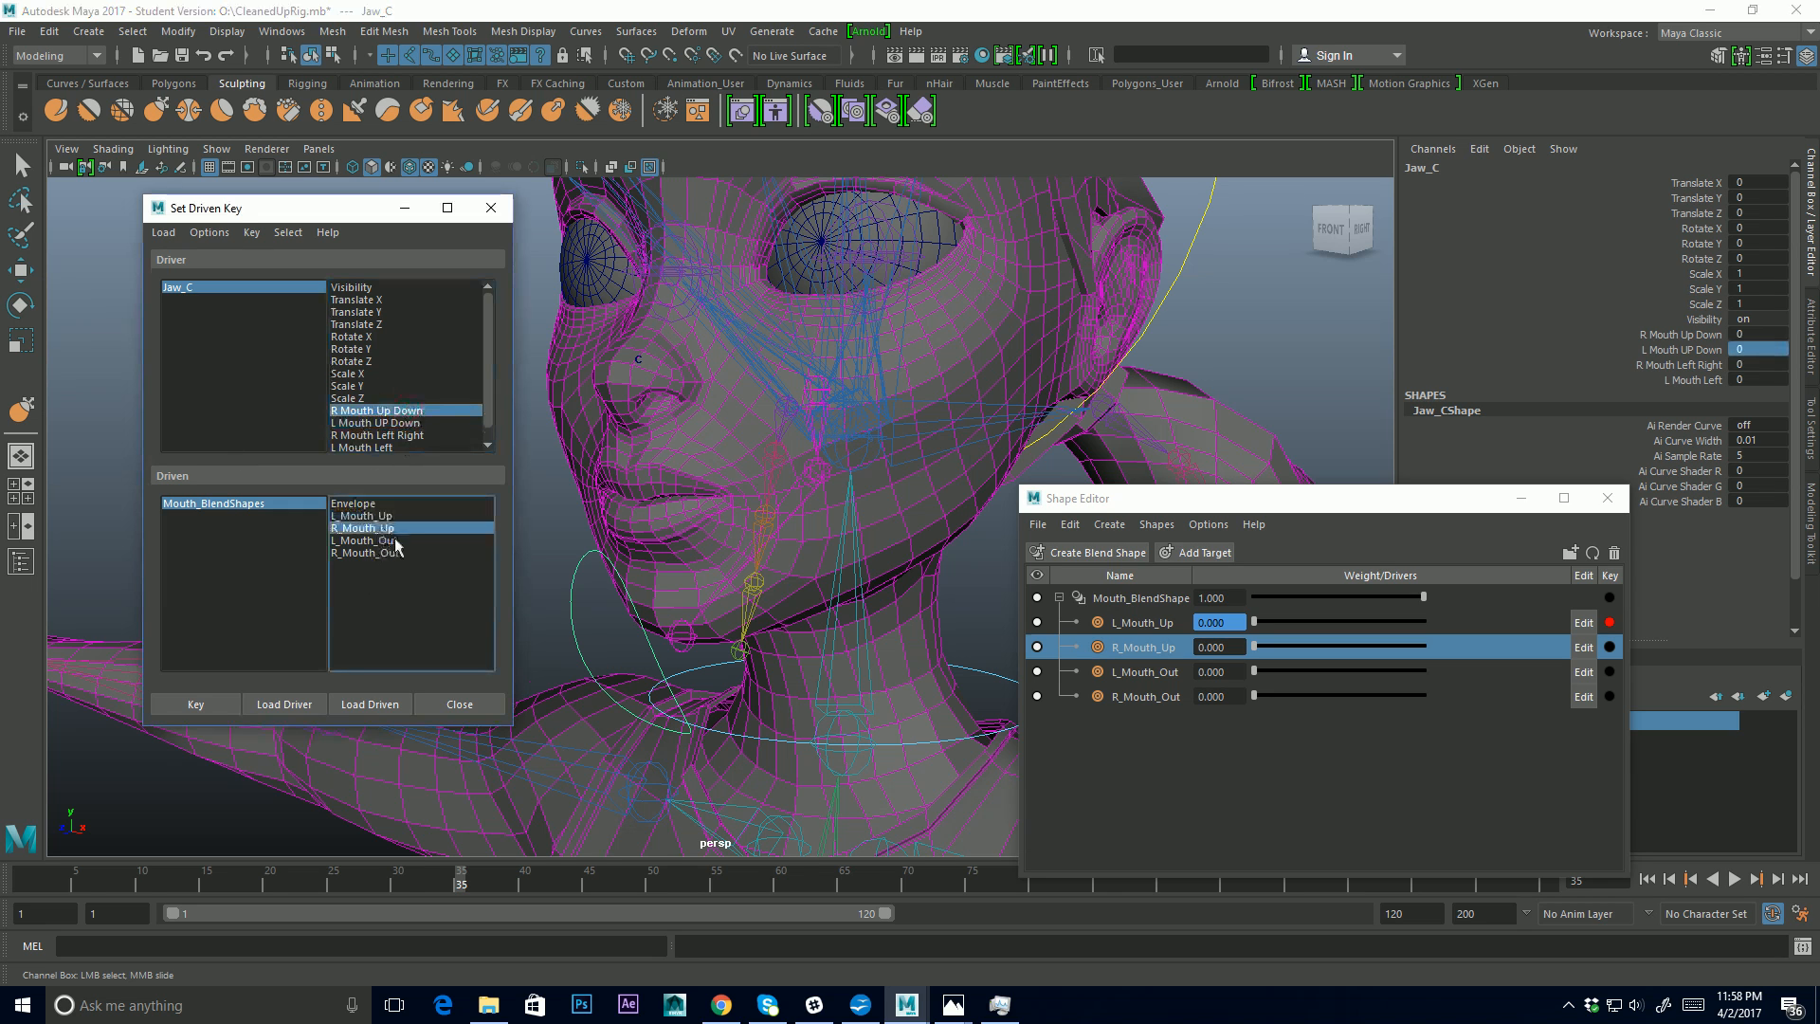
click(189, 703)
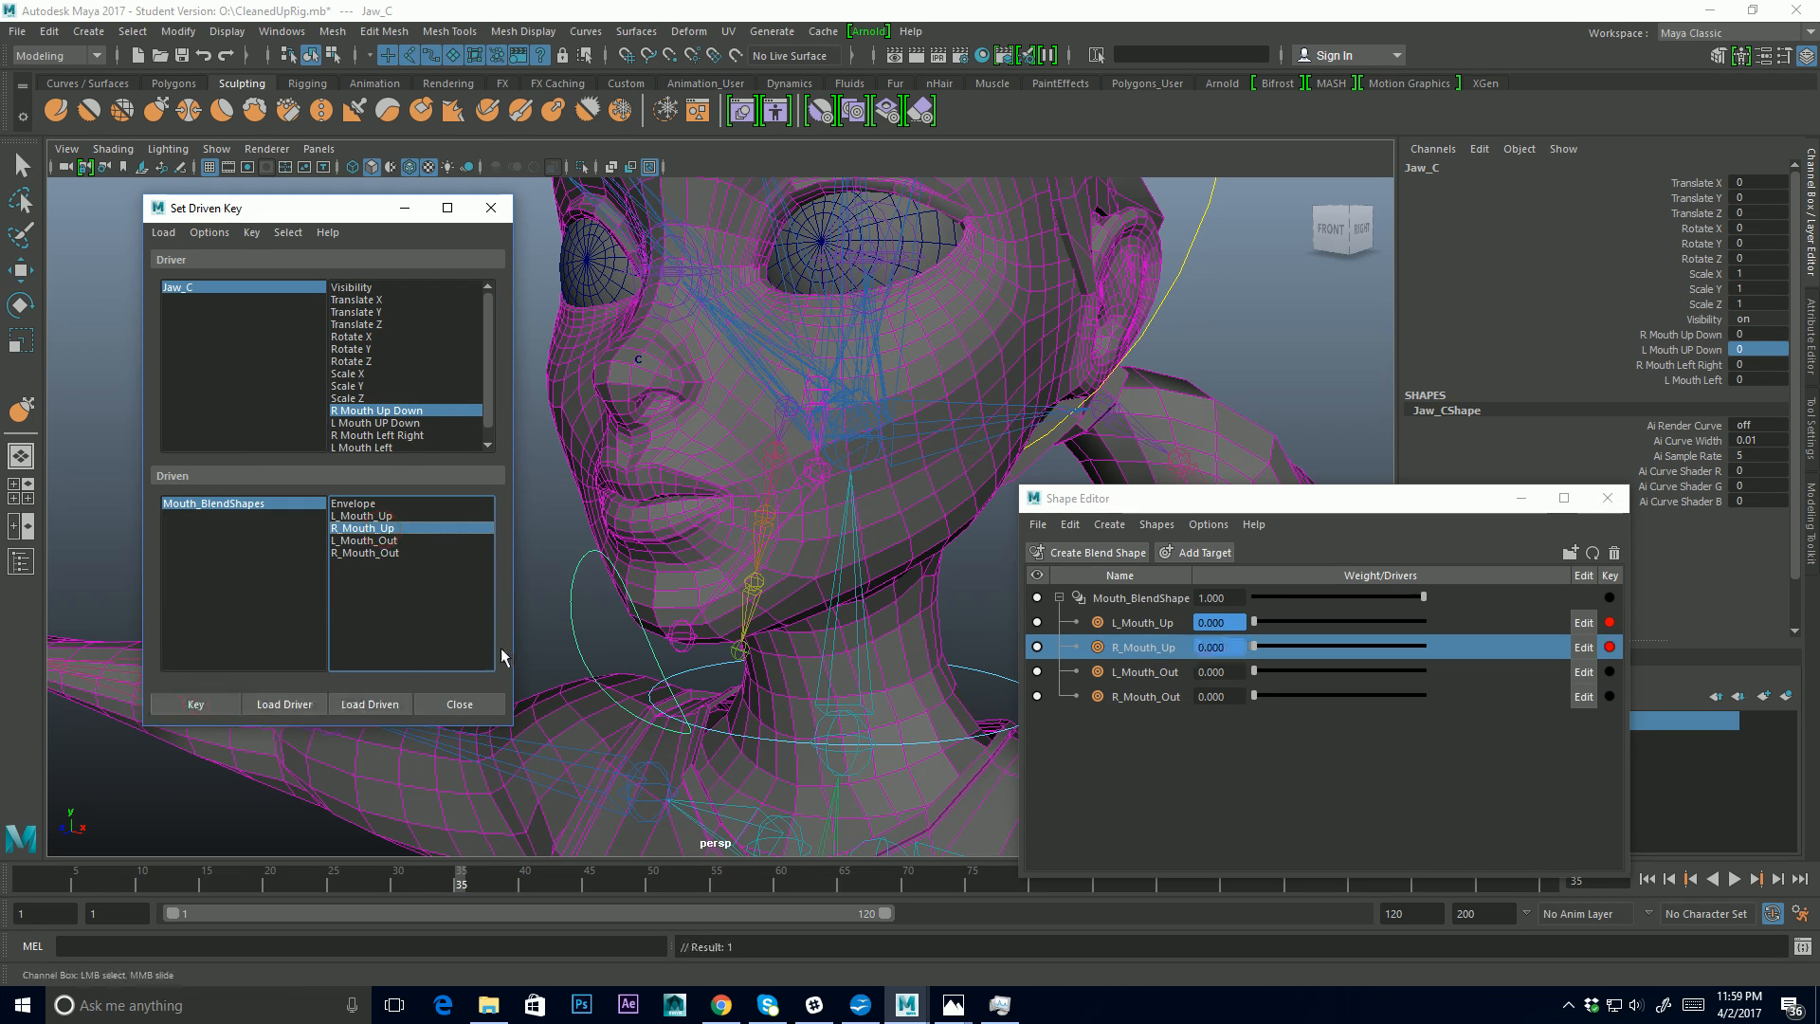
Key R_Mouth_Up at 1 with Jaw_C's R Mouth Up Down at 10, and reset the attribute to 0
click(1770, 333)
text(10)
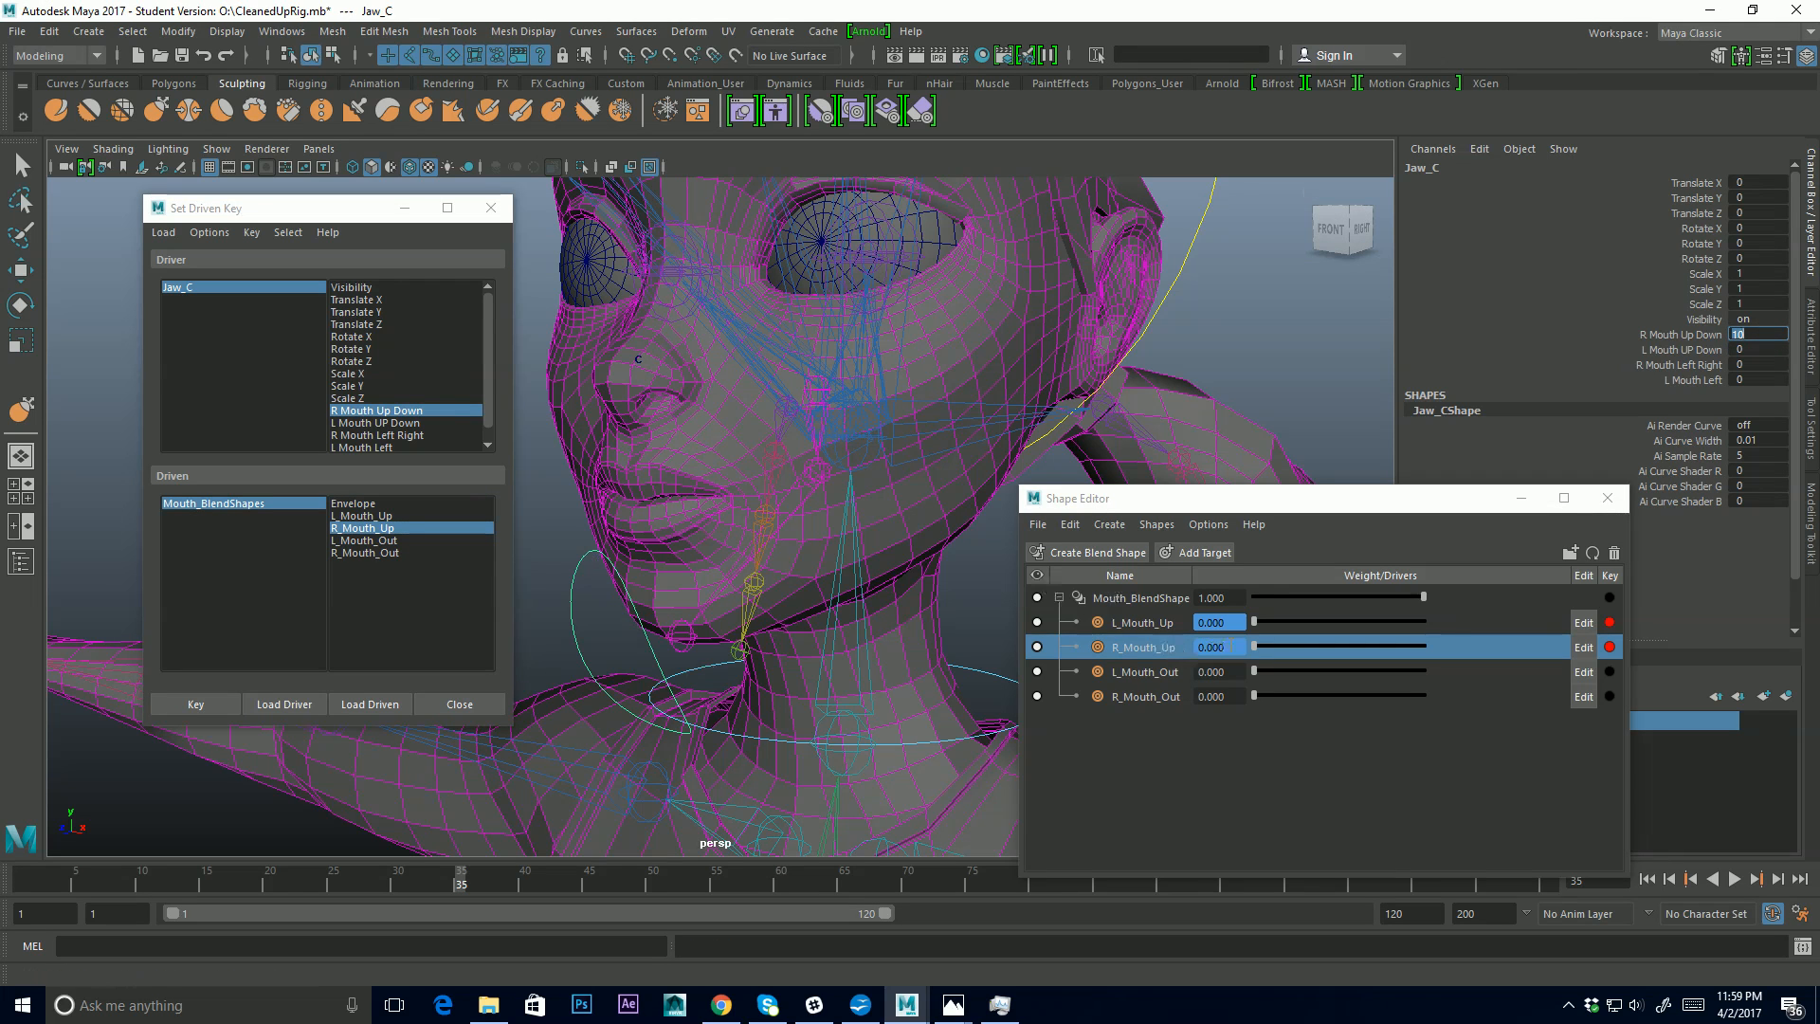
click(1213, 646)
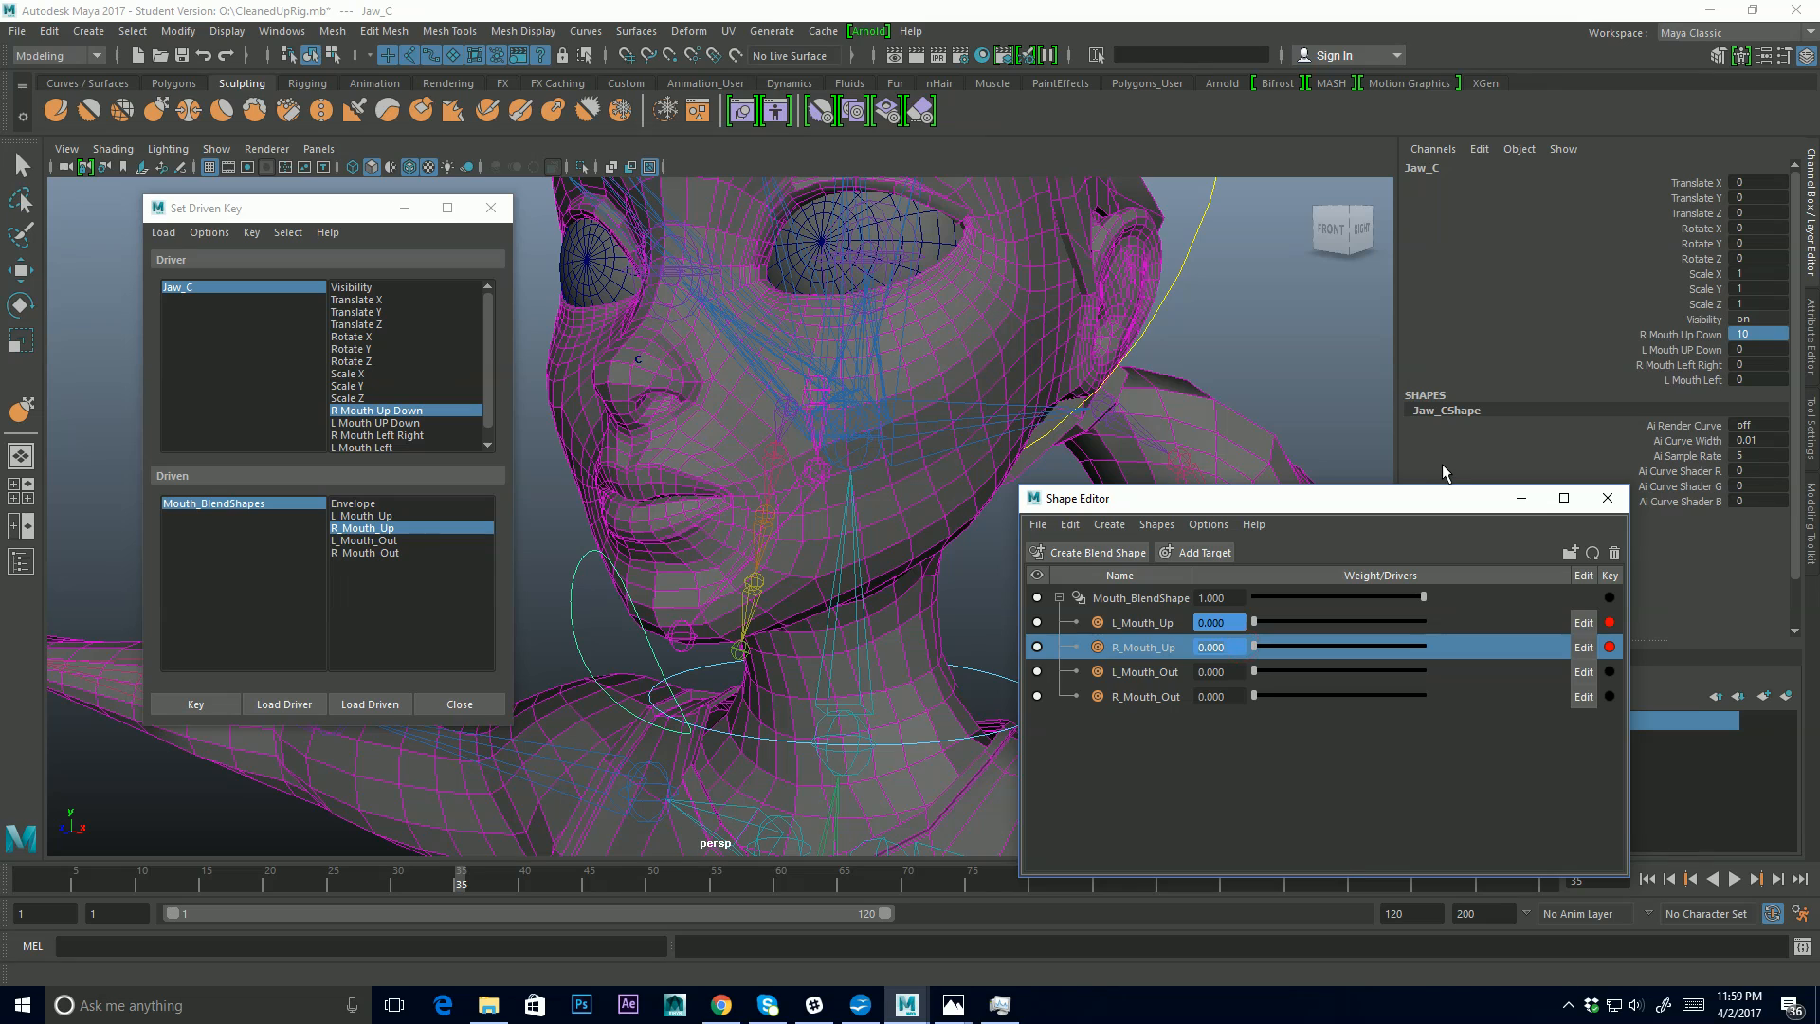
text(1)
key(Return)
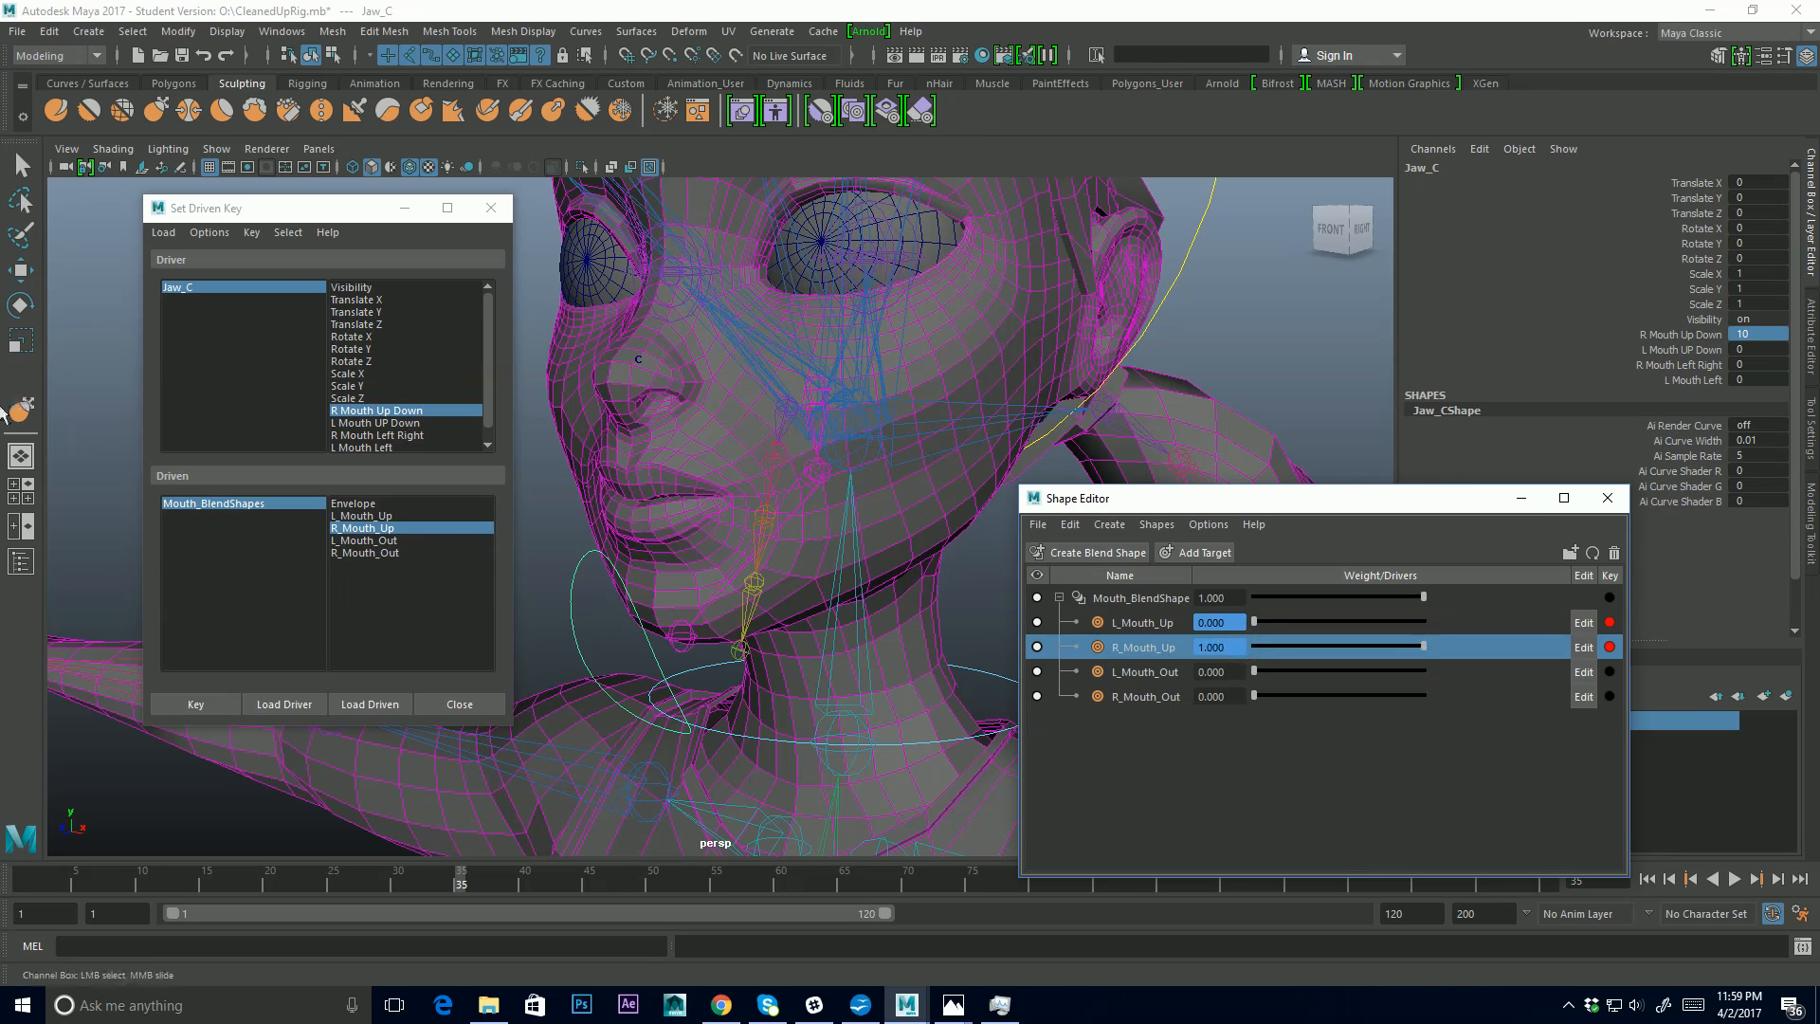
click(199, 704)
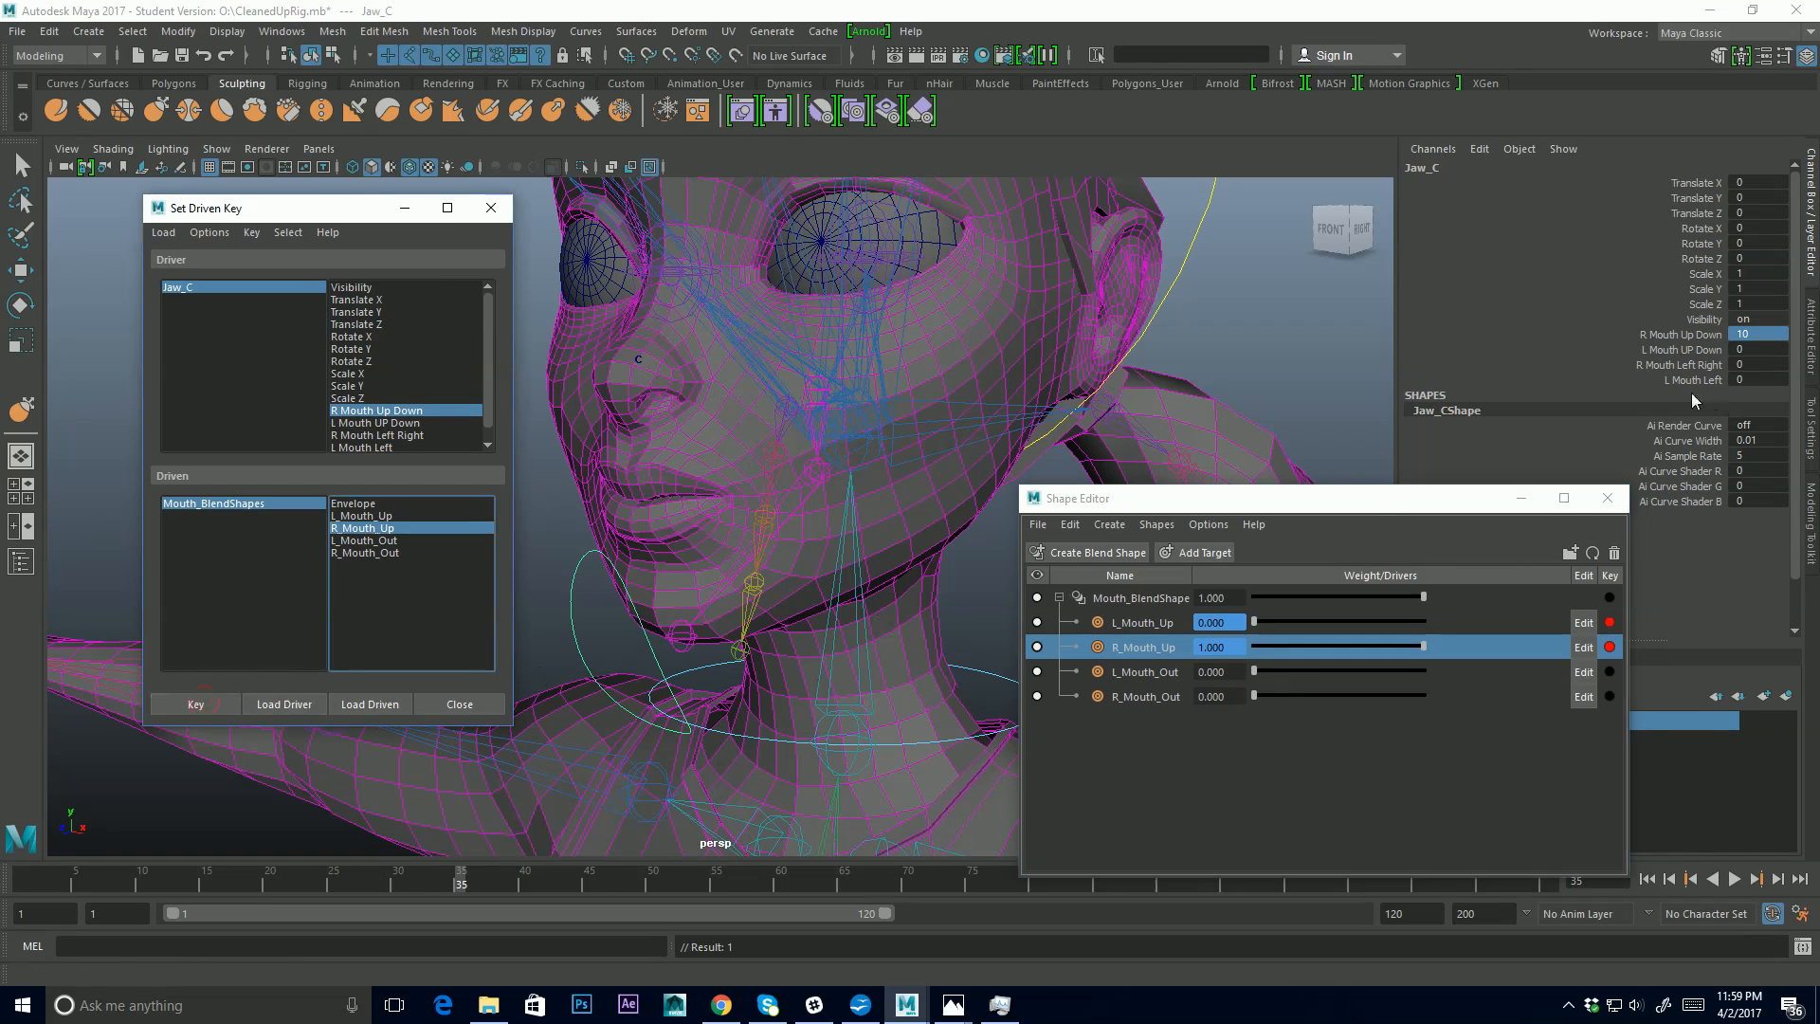
double_click(1756, 334)
text(0)
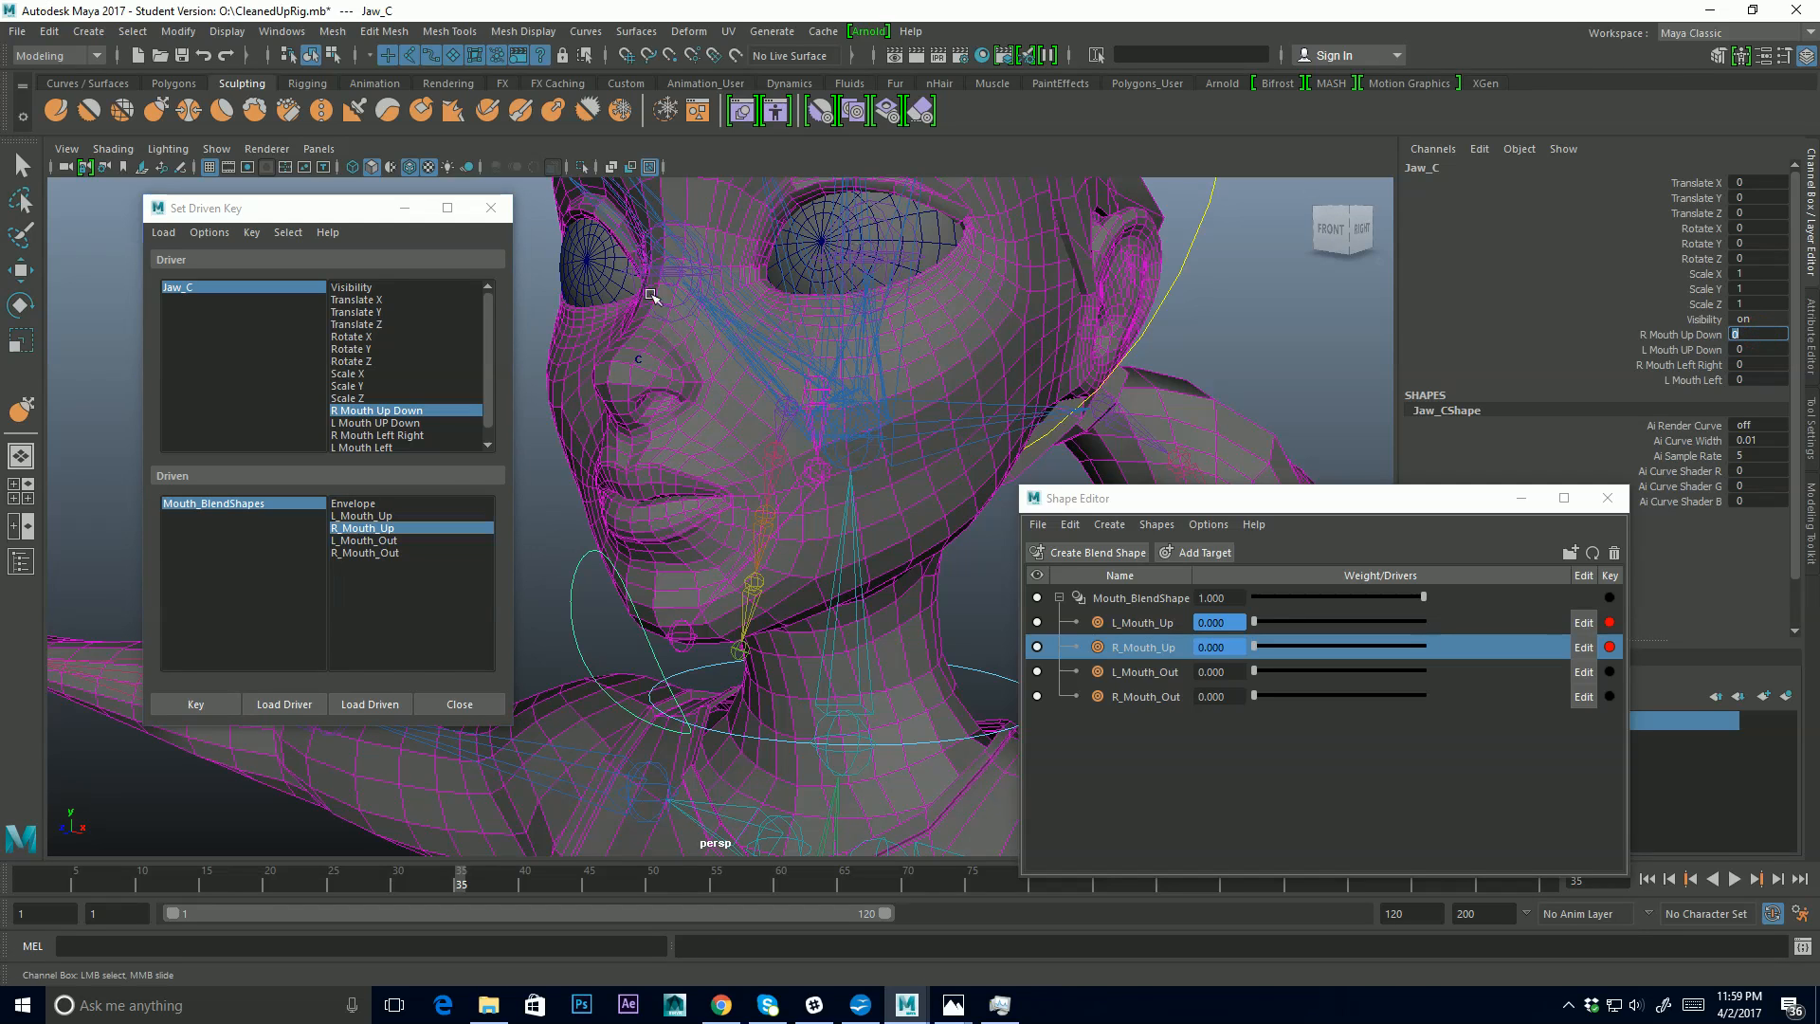
key(Return)
Set a starting driven key linking Jaw_C's L Mouth Left at 0 to the L_Mouth_Out target at 0
click(488, 406)
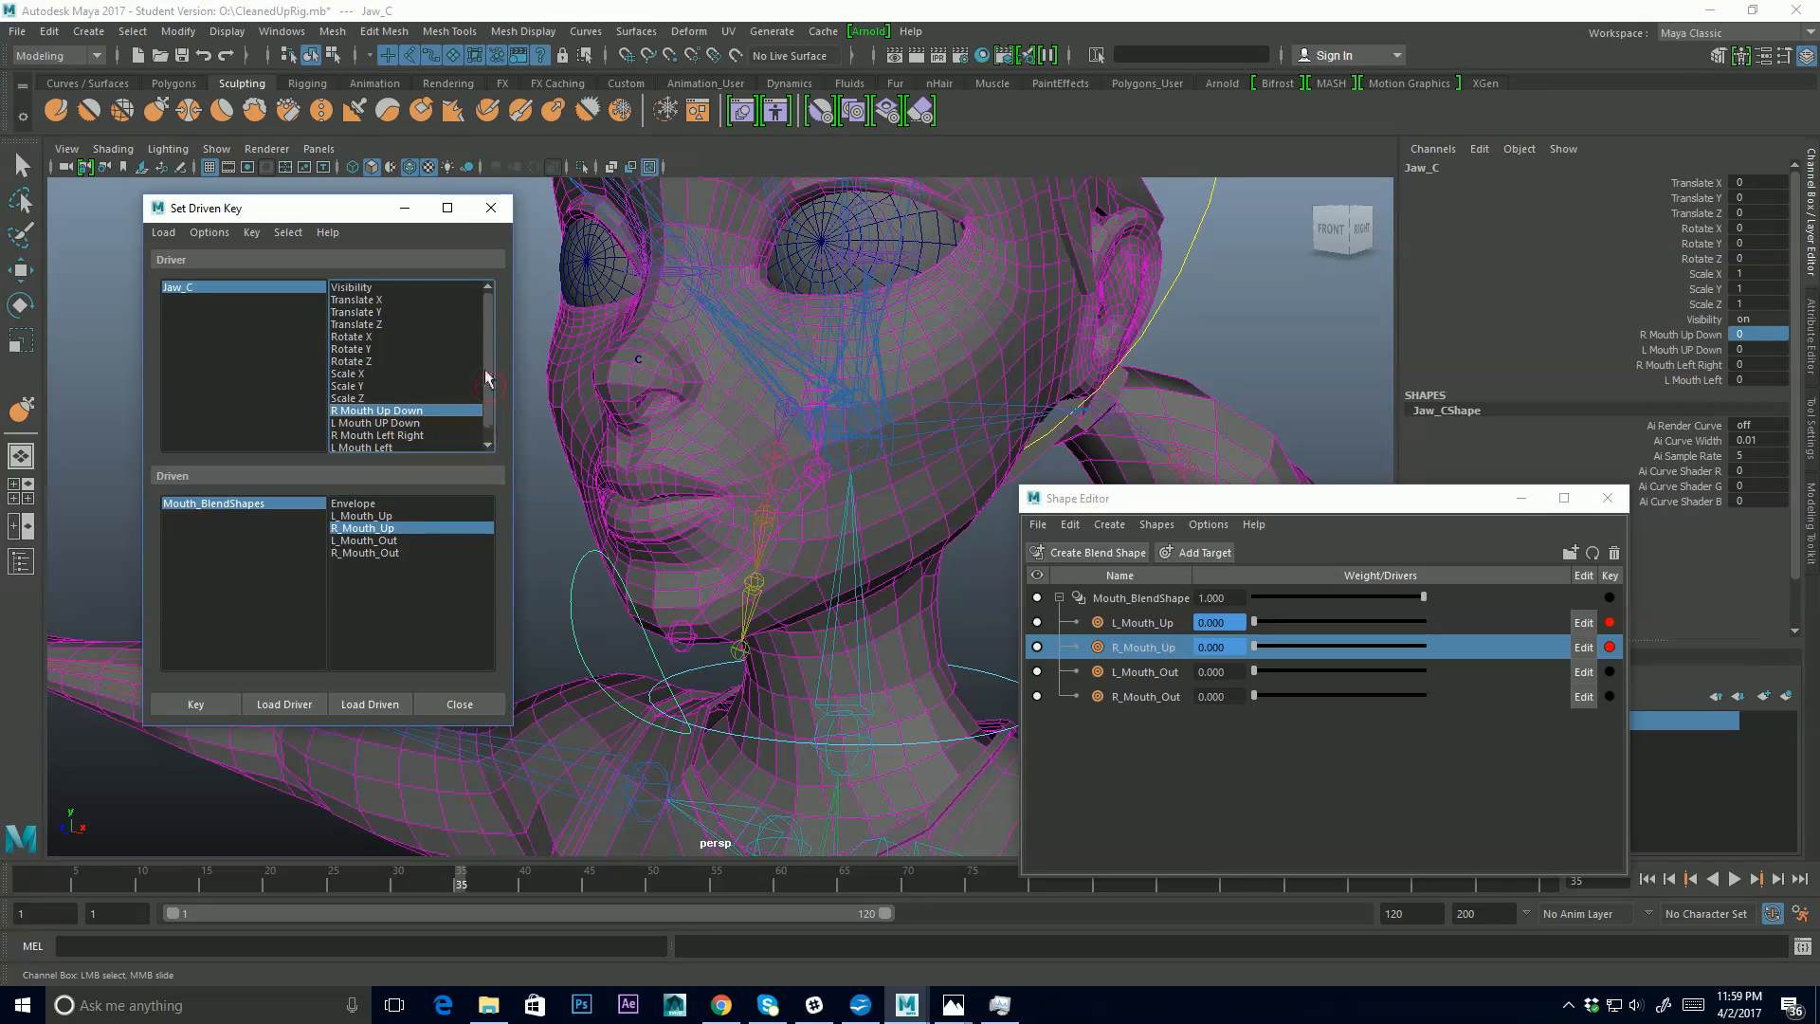
click(379, 447)
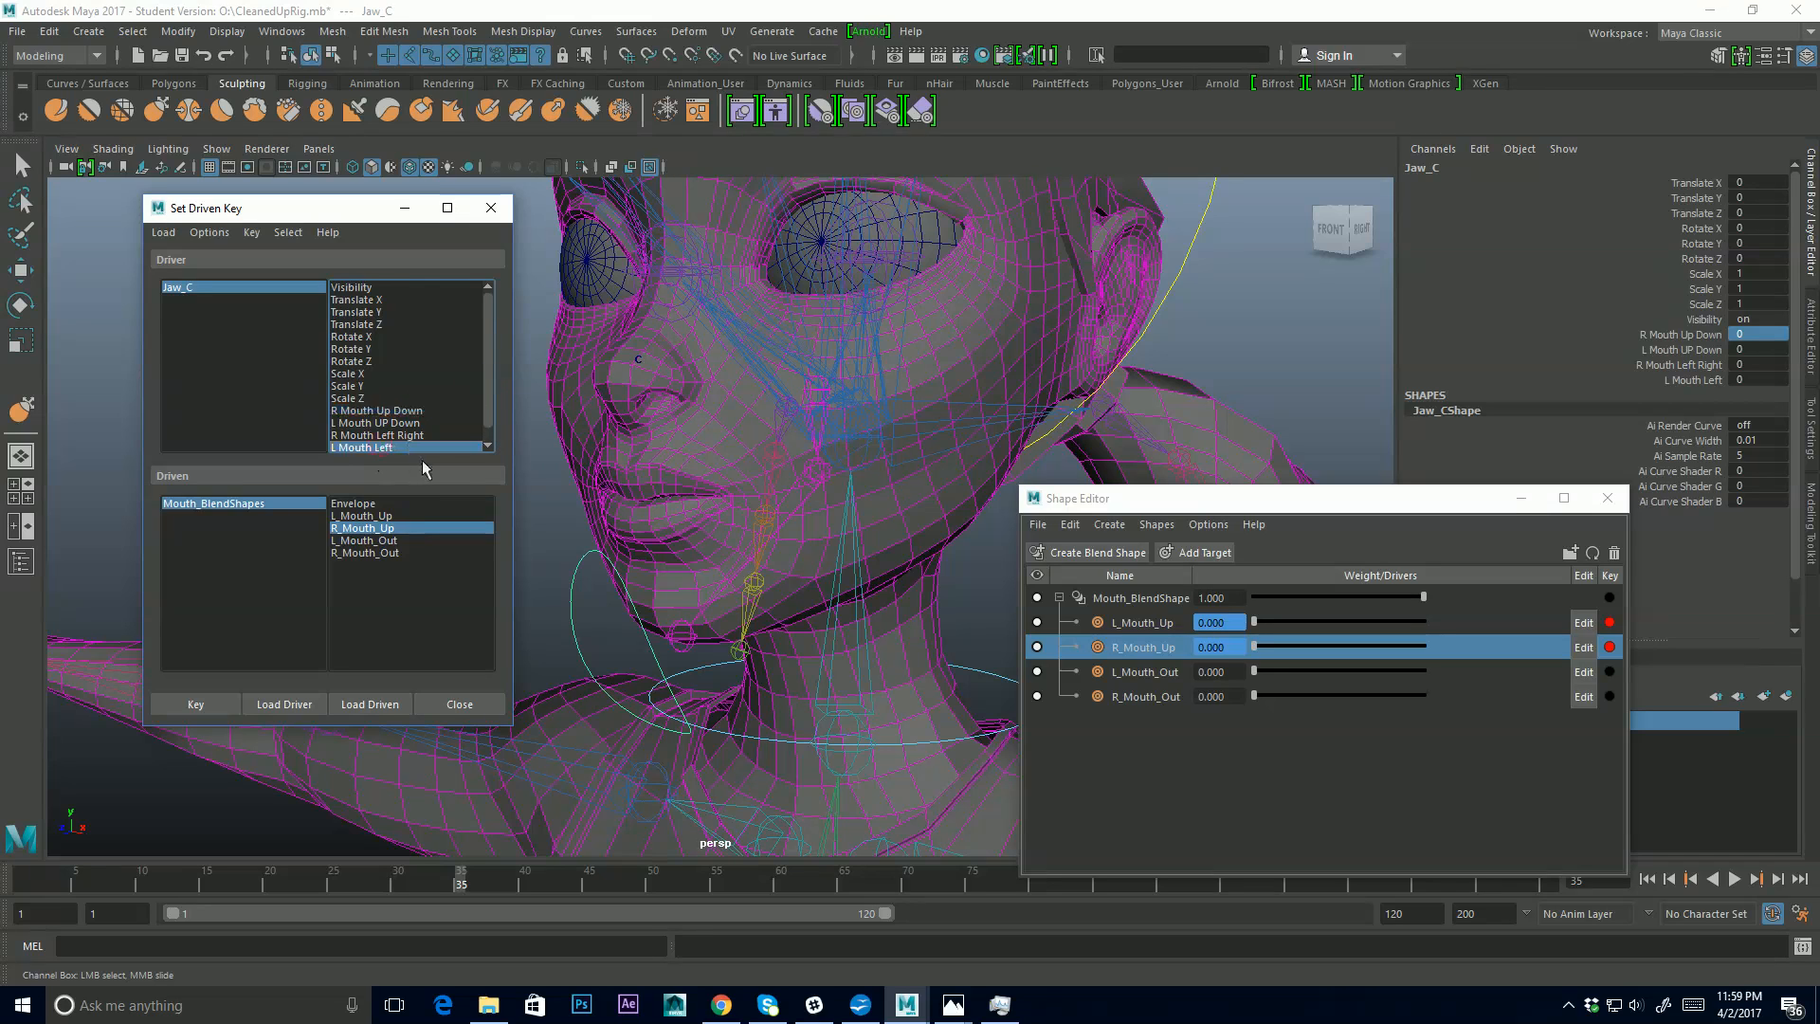
scroll(477, 424, down, 1)
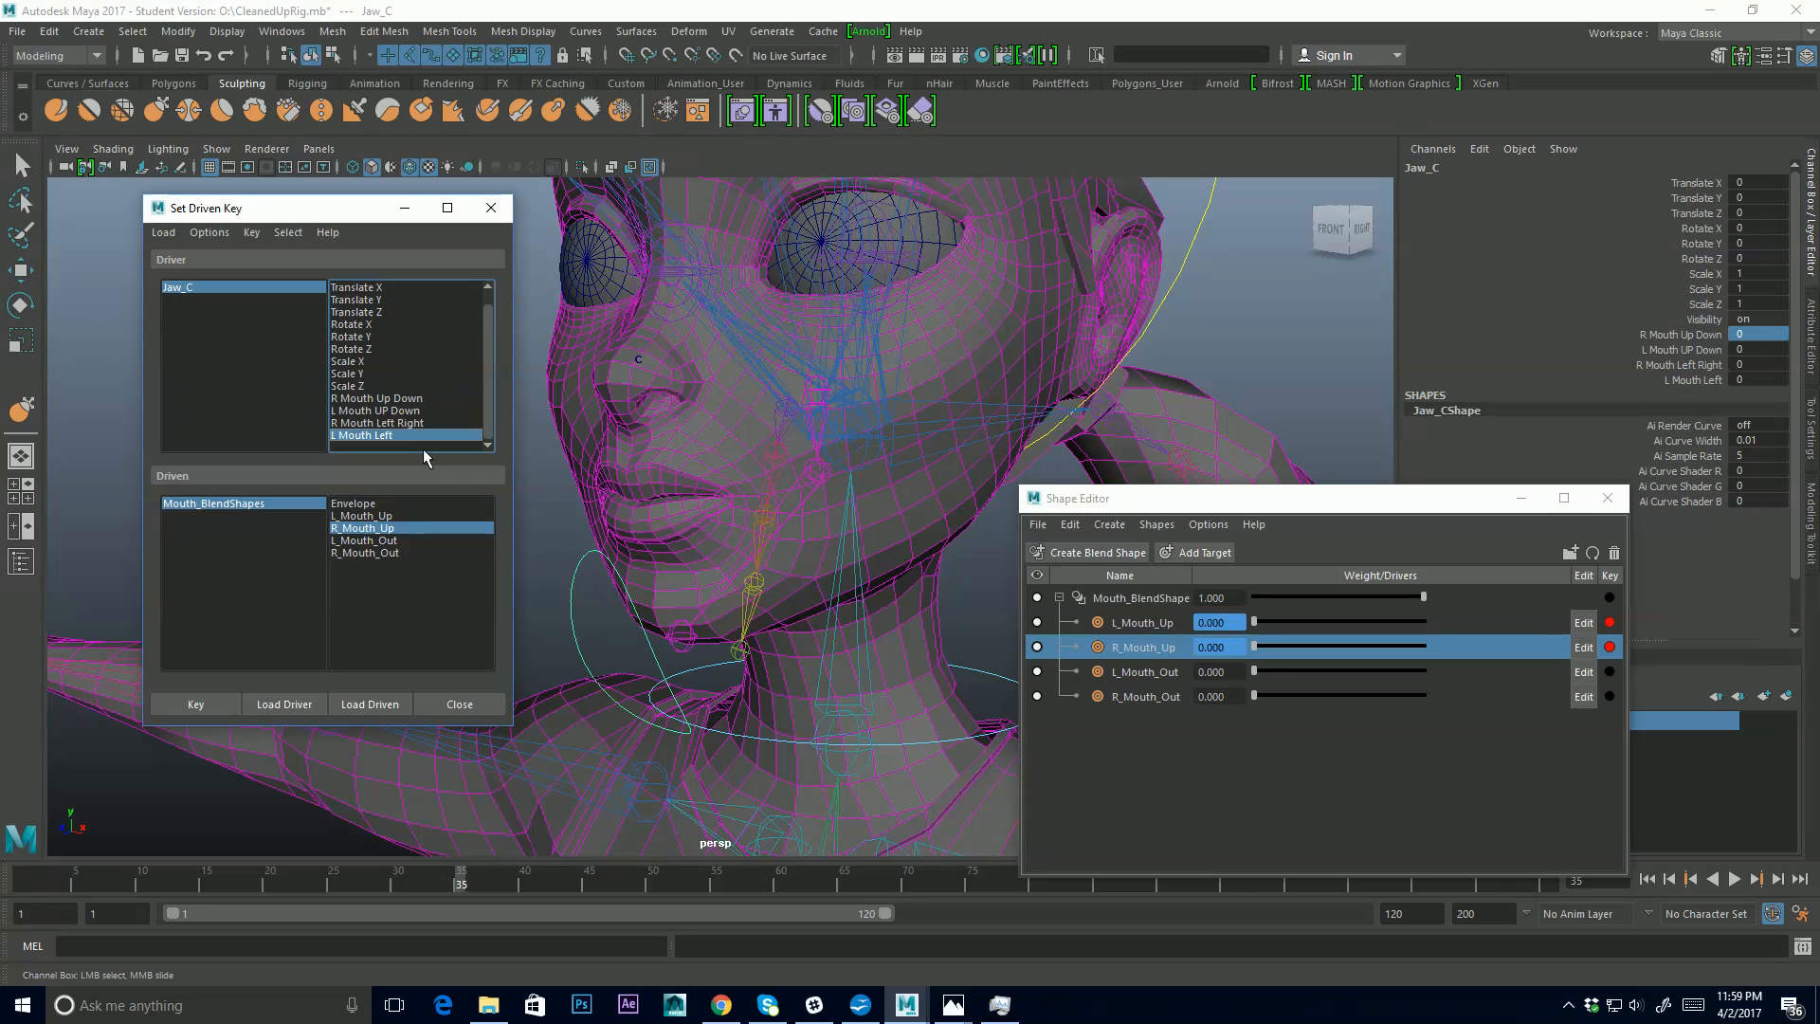
click(384, 540)
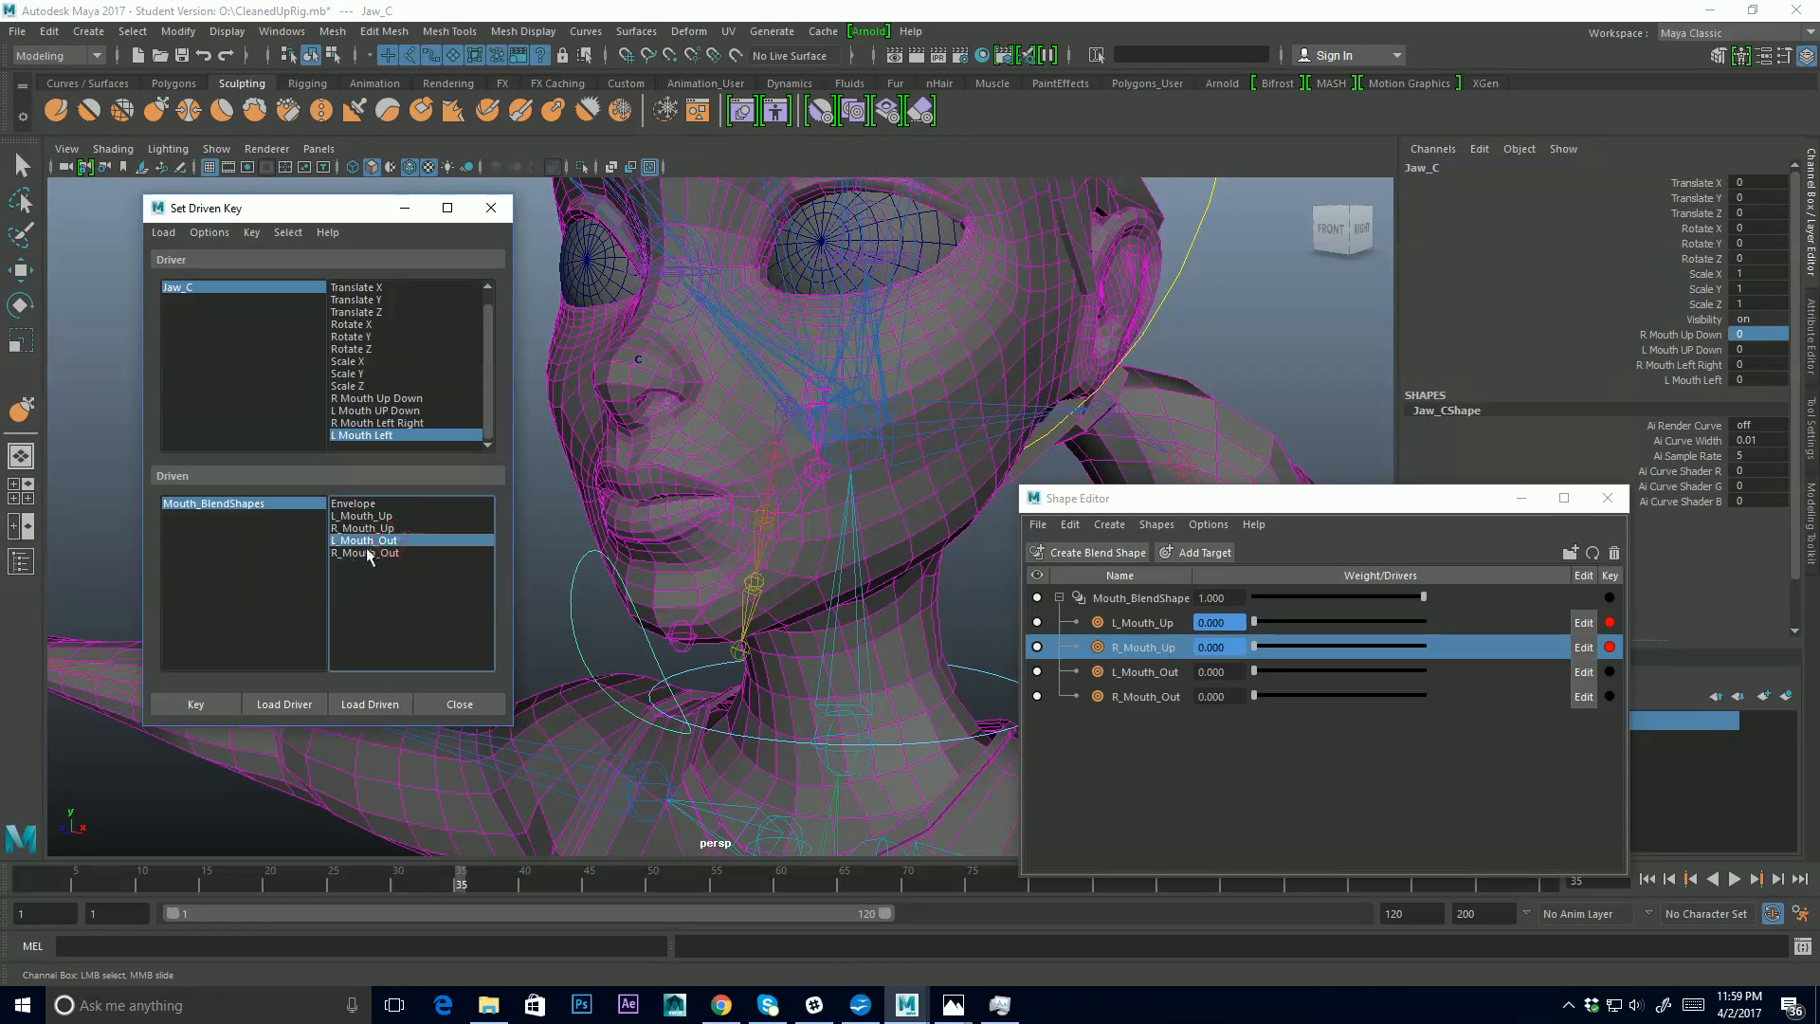
click(192, 703)
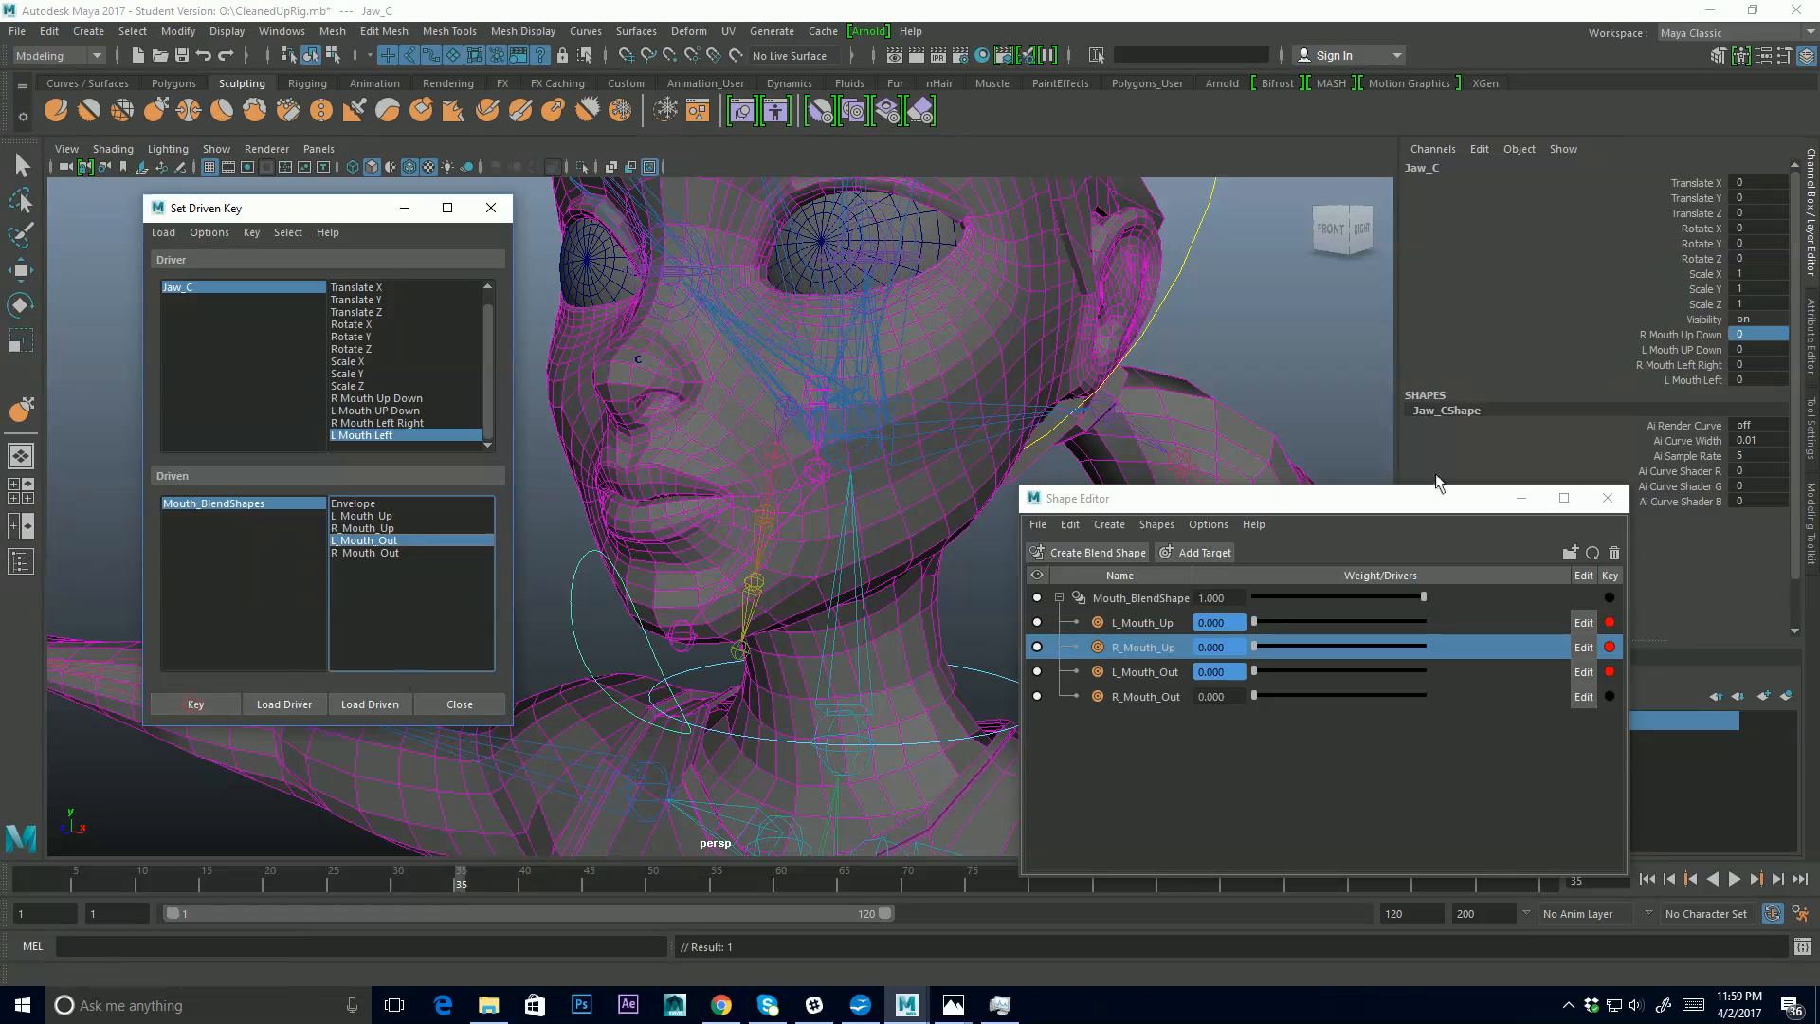
Key L_Mouth_Out at 1 with Jaw_C's L Mouth Left at 10, and scrub the attribute to test the shape
click(1758, 379)
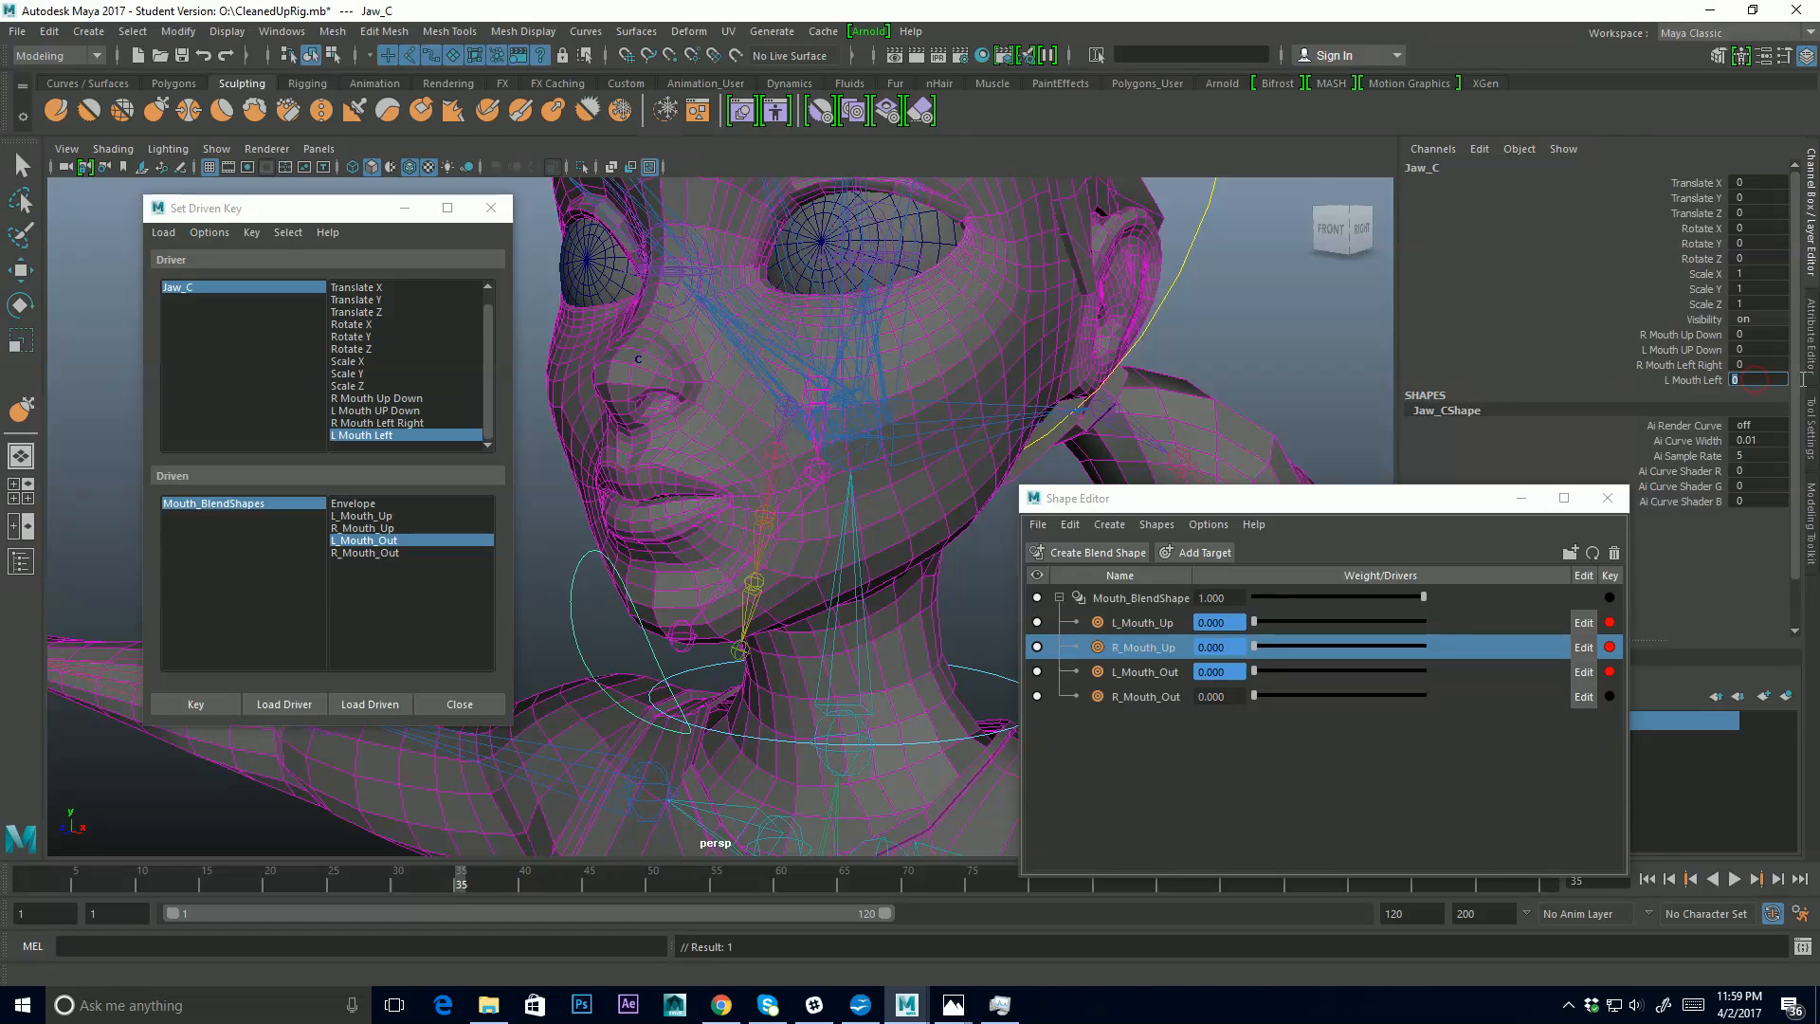
text(10)
key(Return)
click(1402, 530)
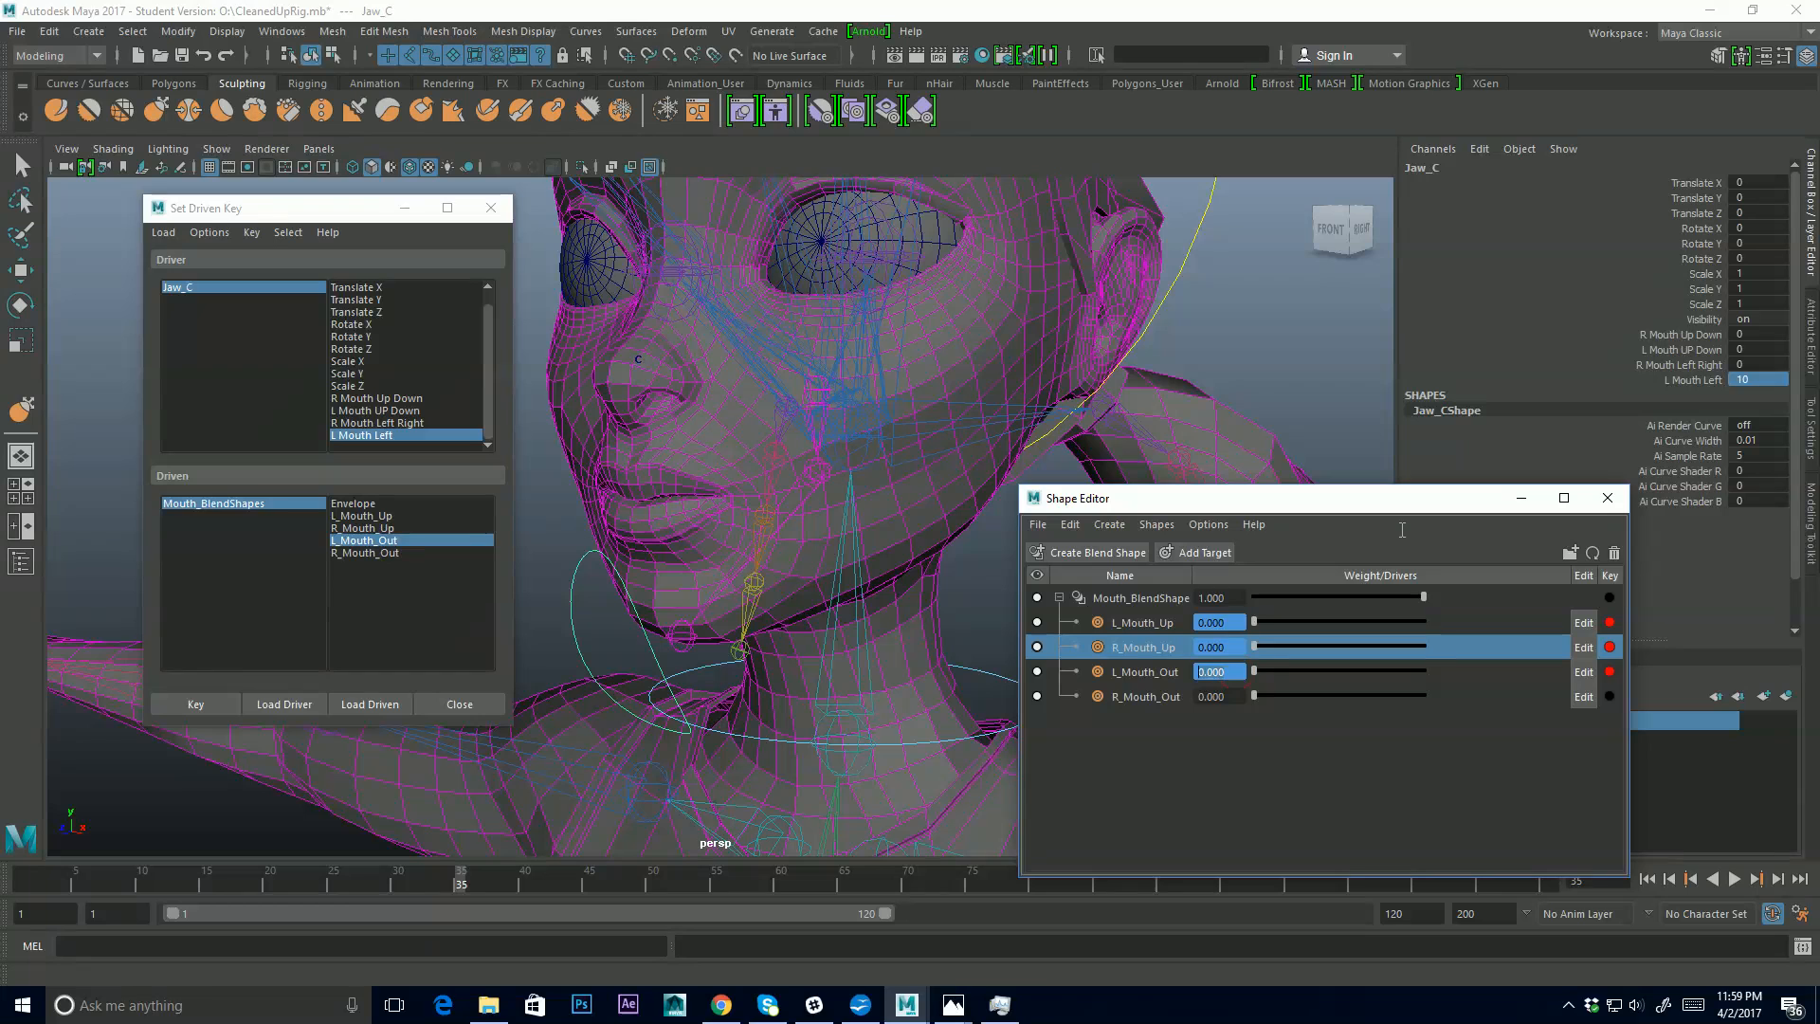
text(1)
key(Return)
click(214, 702)
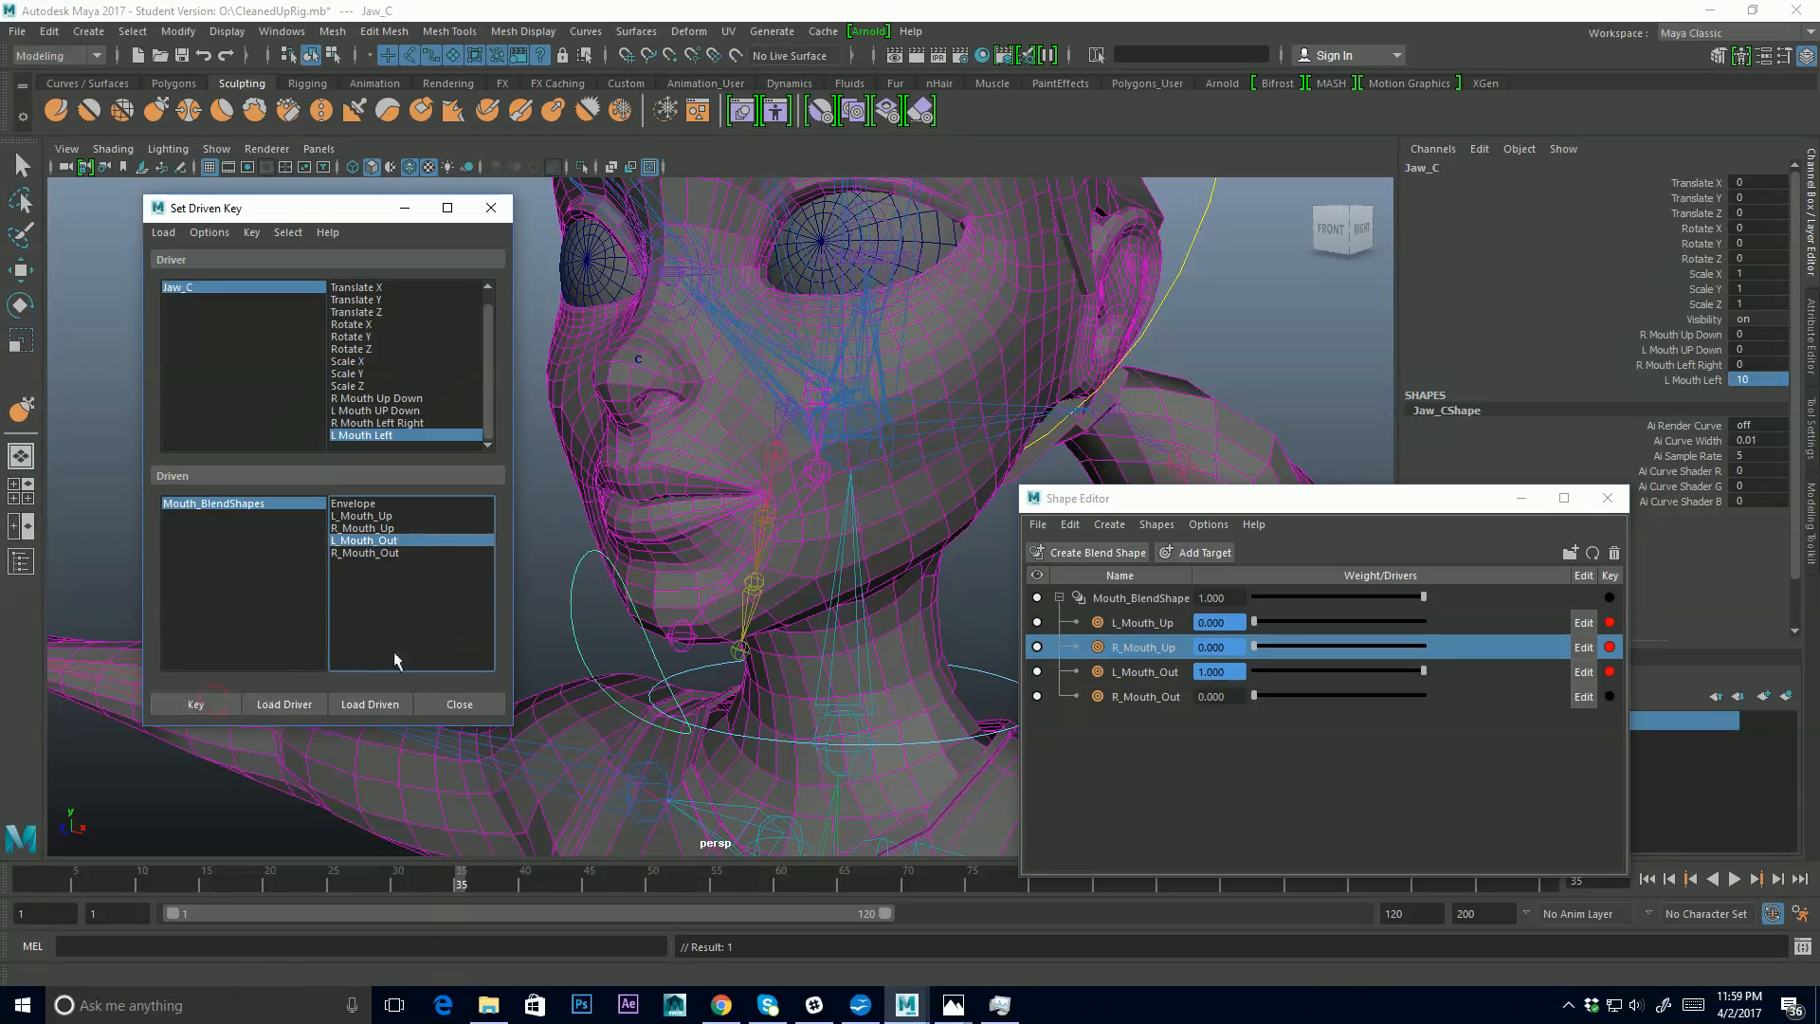
click(1689, 381)
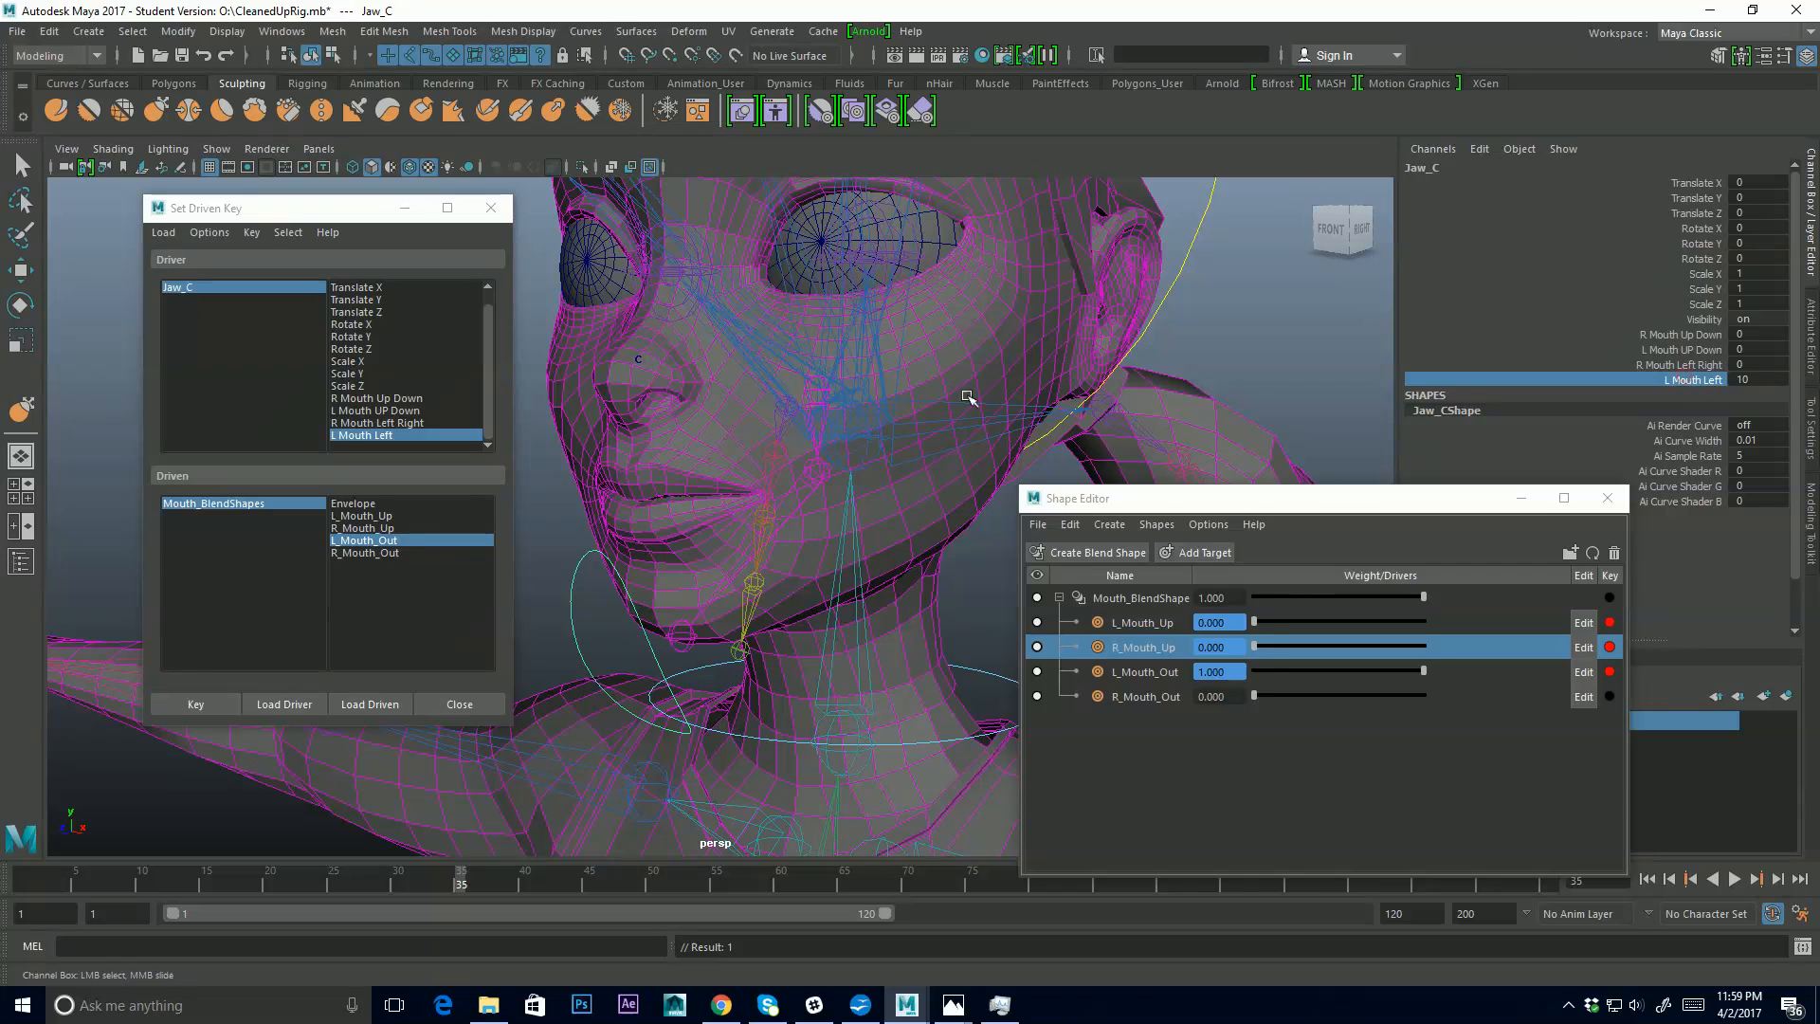
middle_drag(952, 419, 1090, 402)
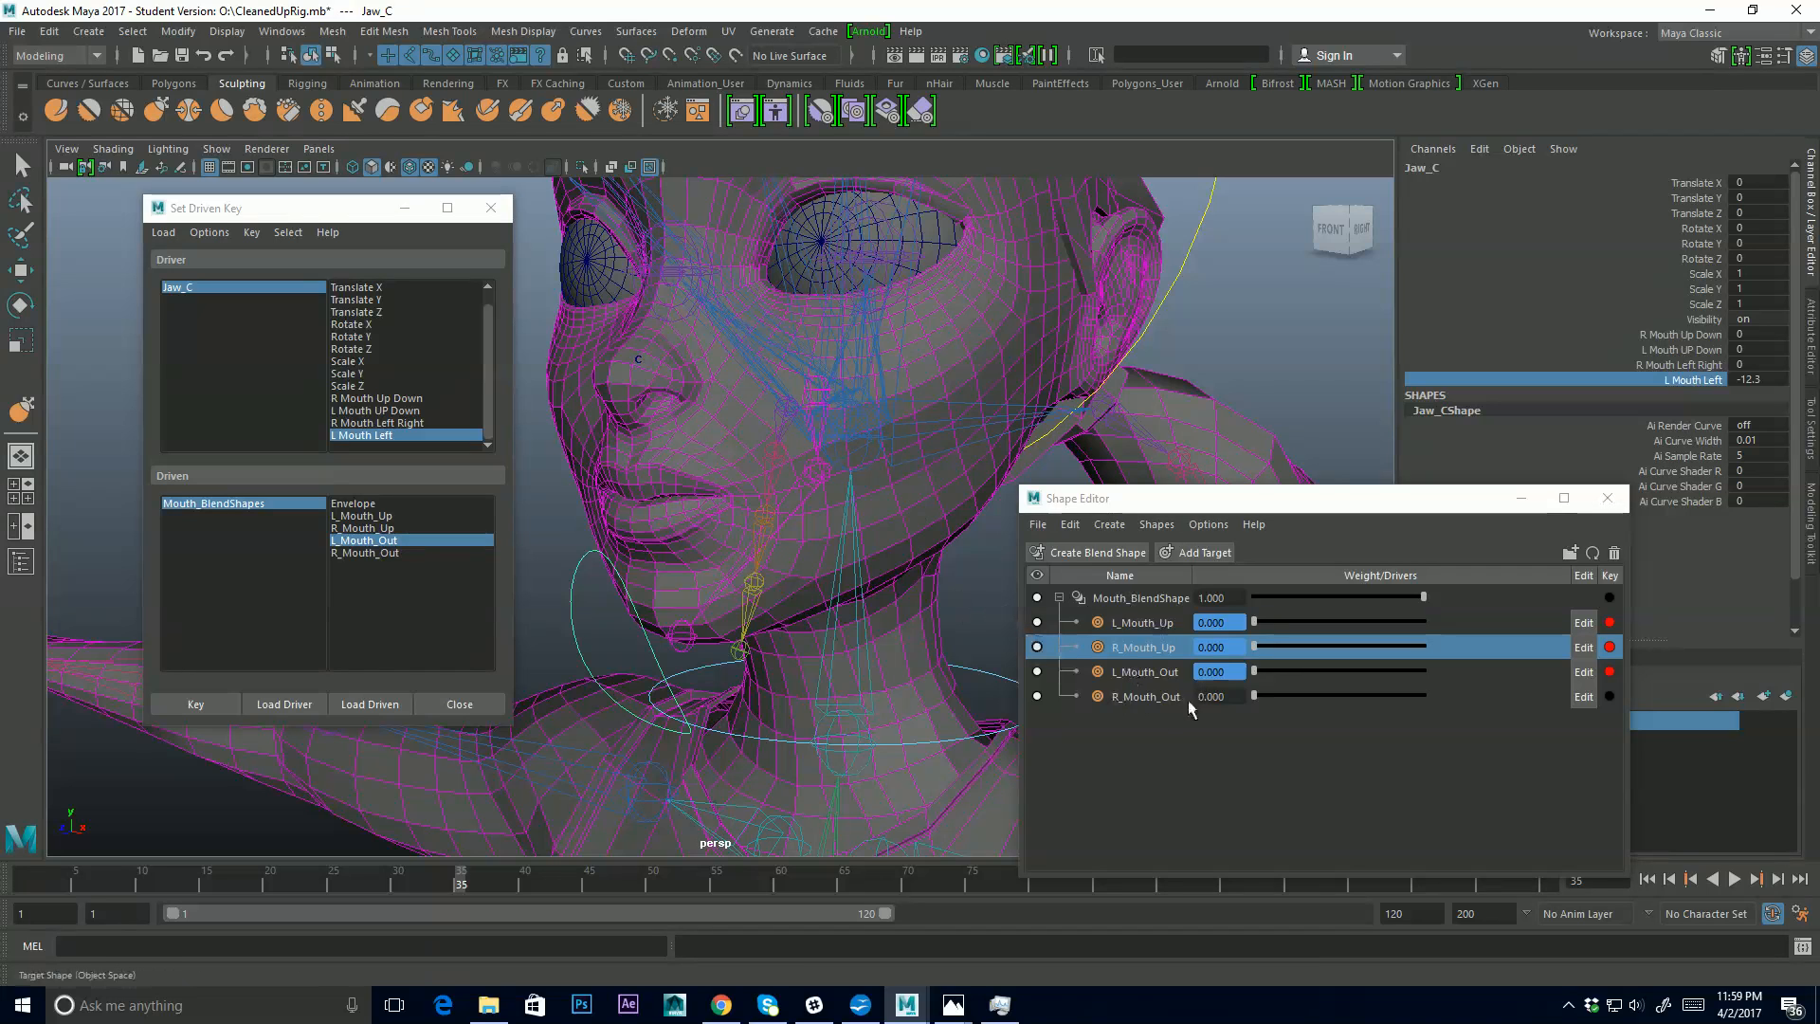
Drive R_Mouth_Out from Jaw_C's R Mouth Left Right, keying the target at 0 for 0 and at 1 for 10
click(358, 422)
click(367, 554)
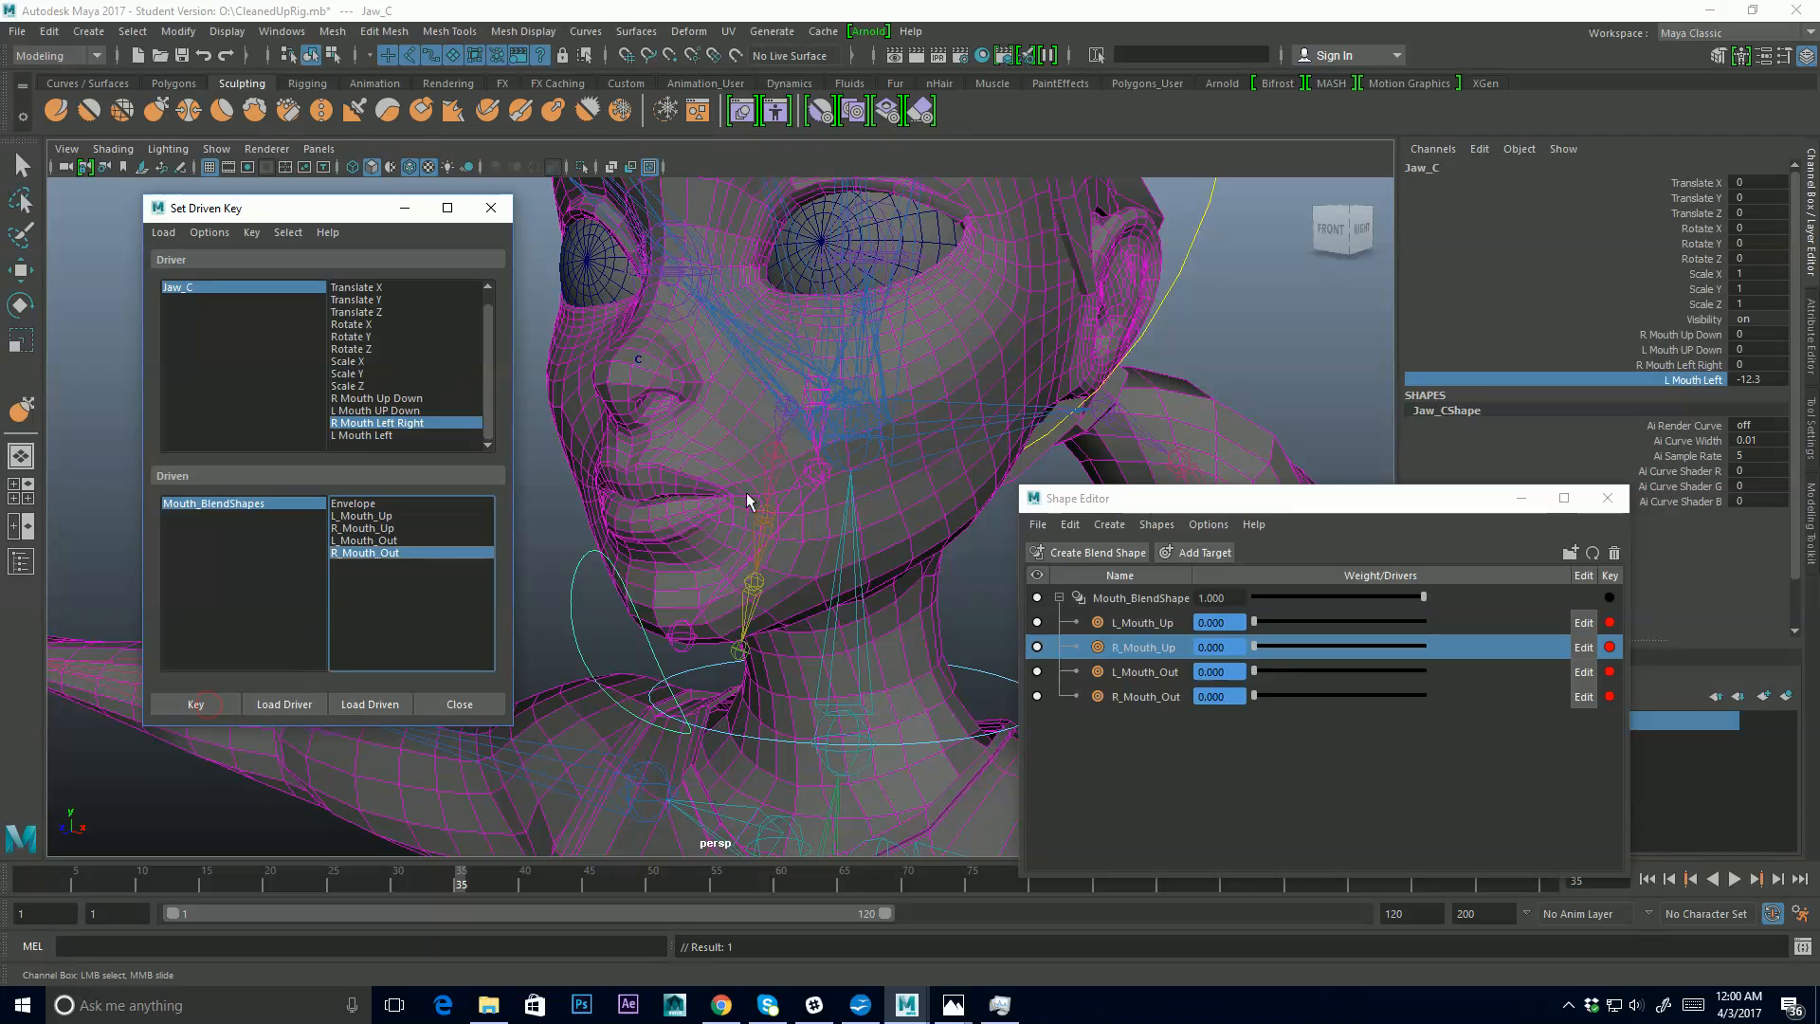
click(1770, 364)
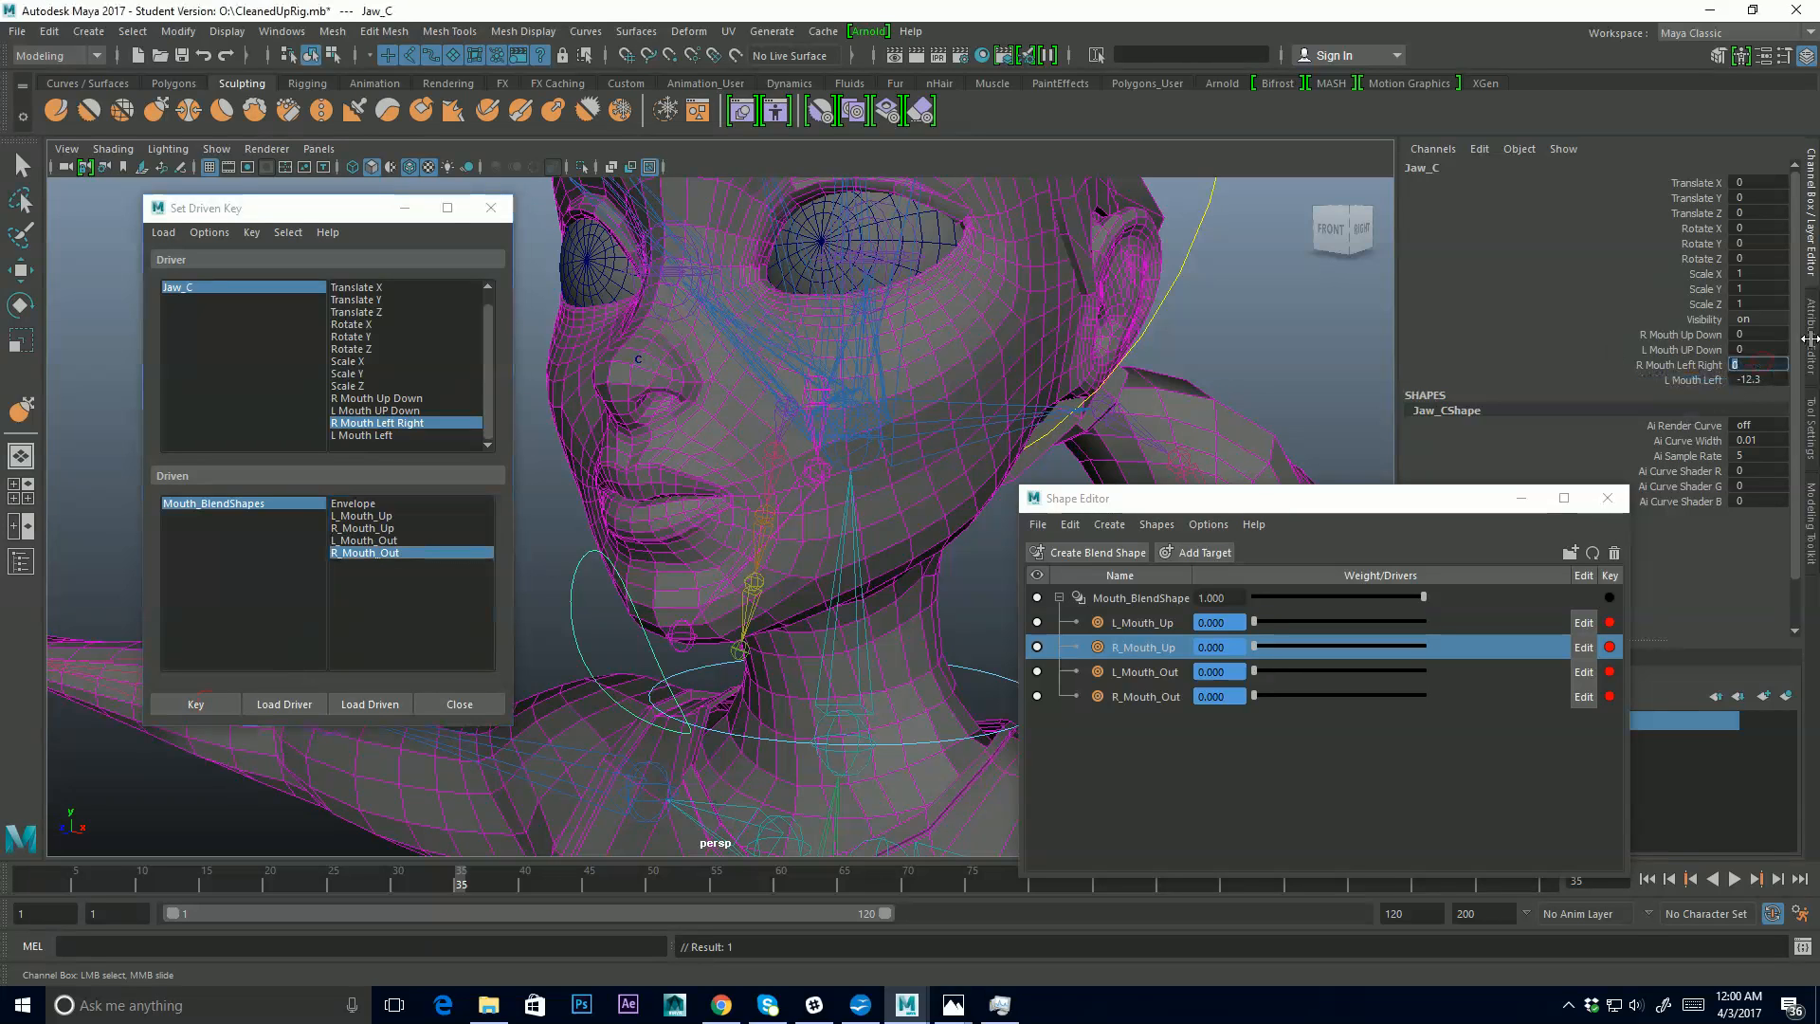
text(10)
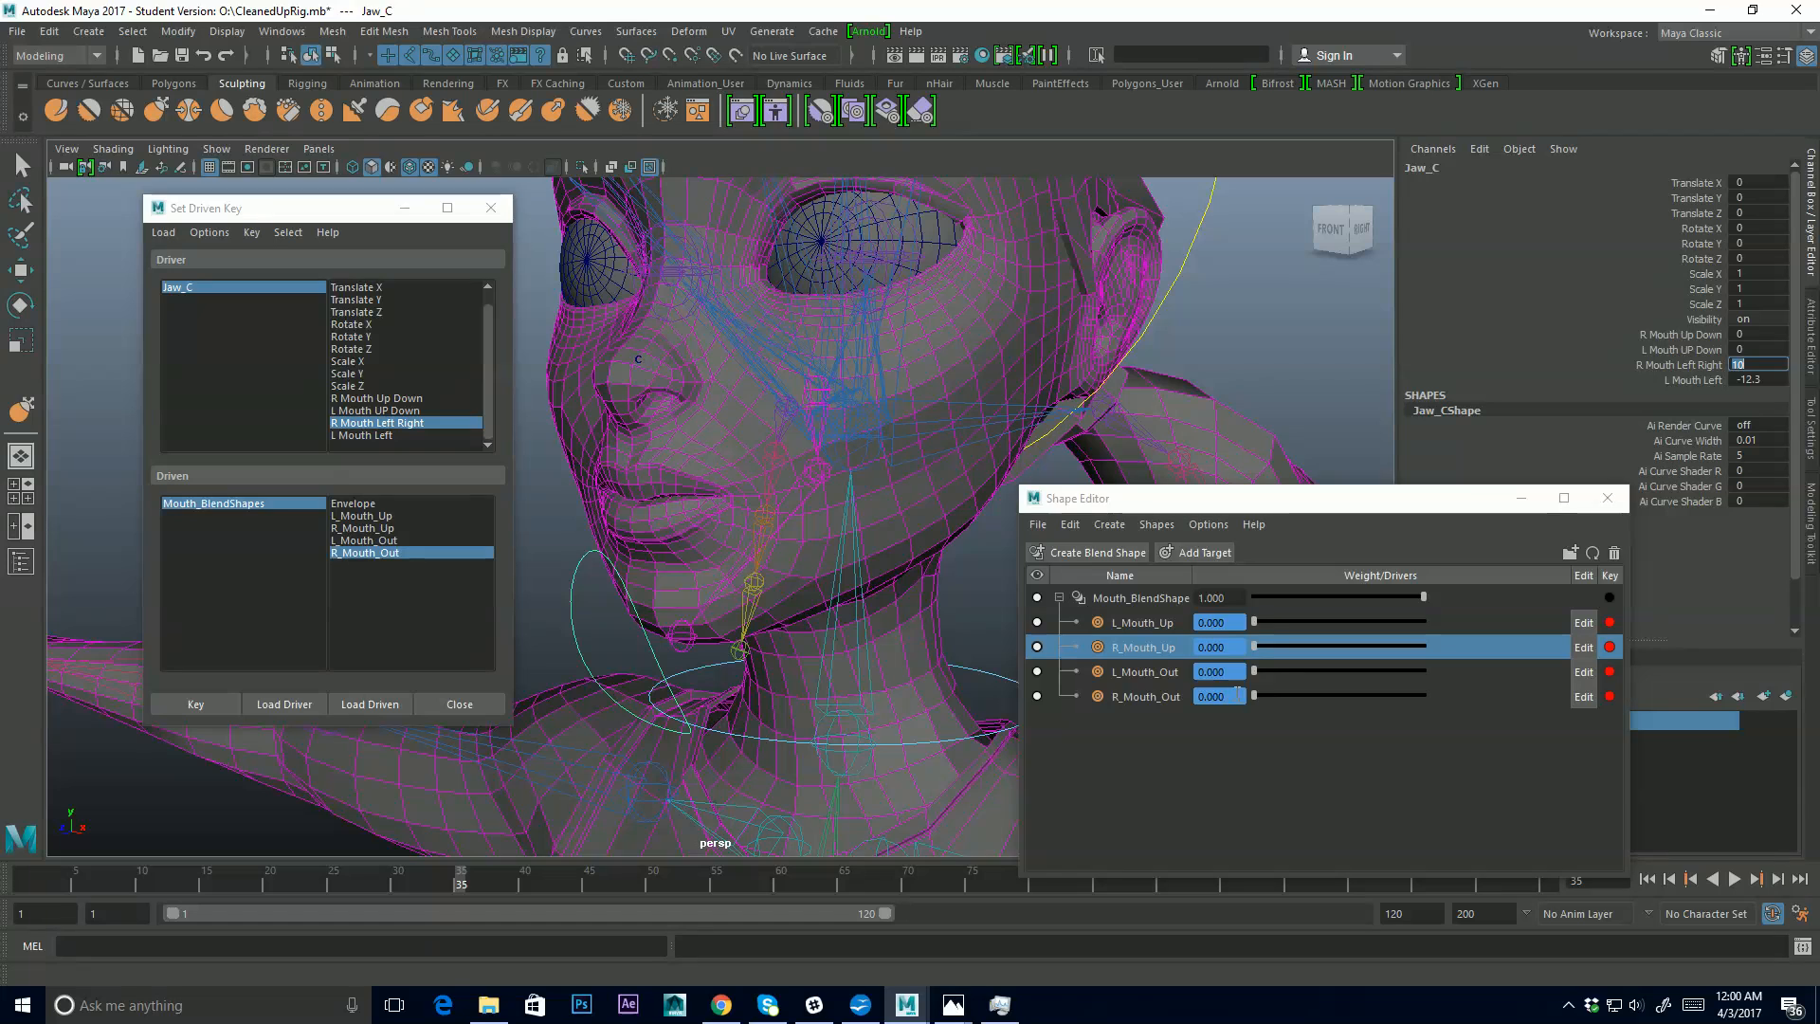
key(Return)
text(1)
key(Return)
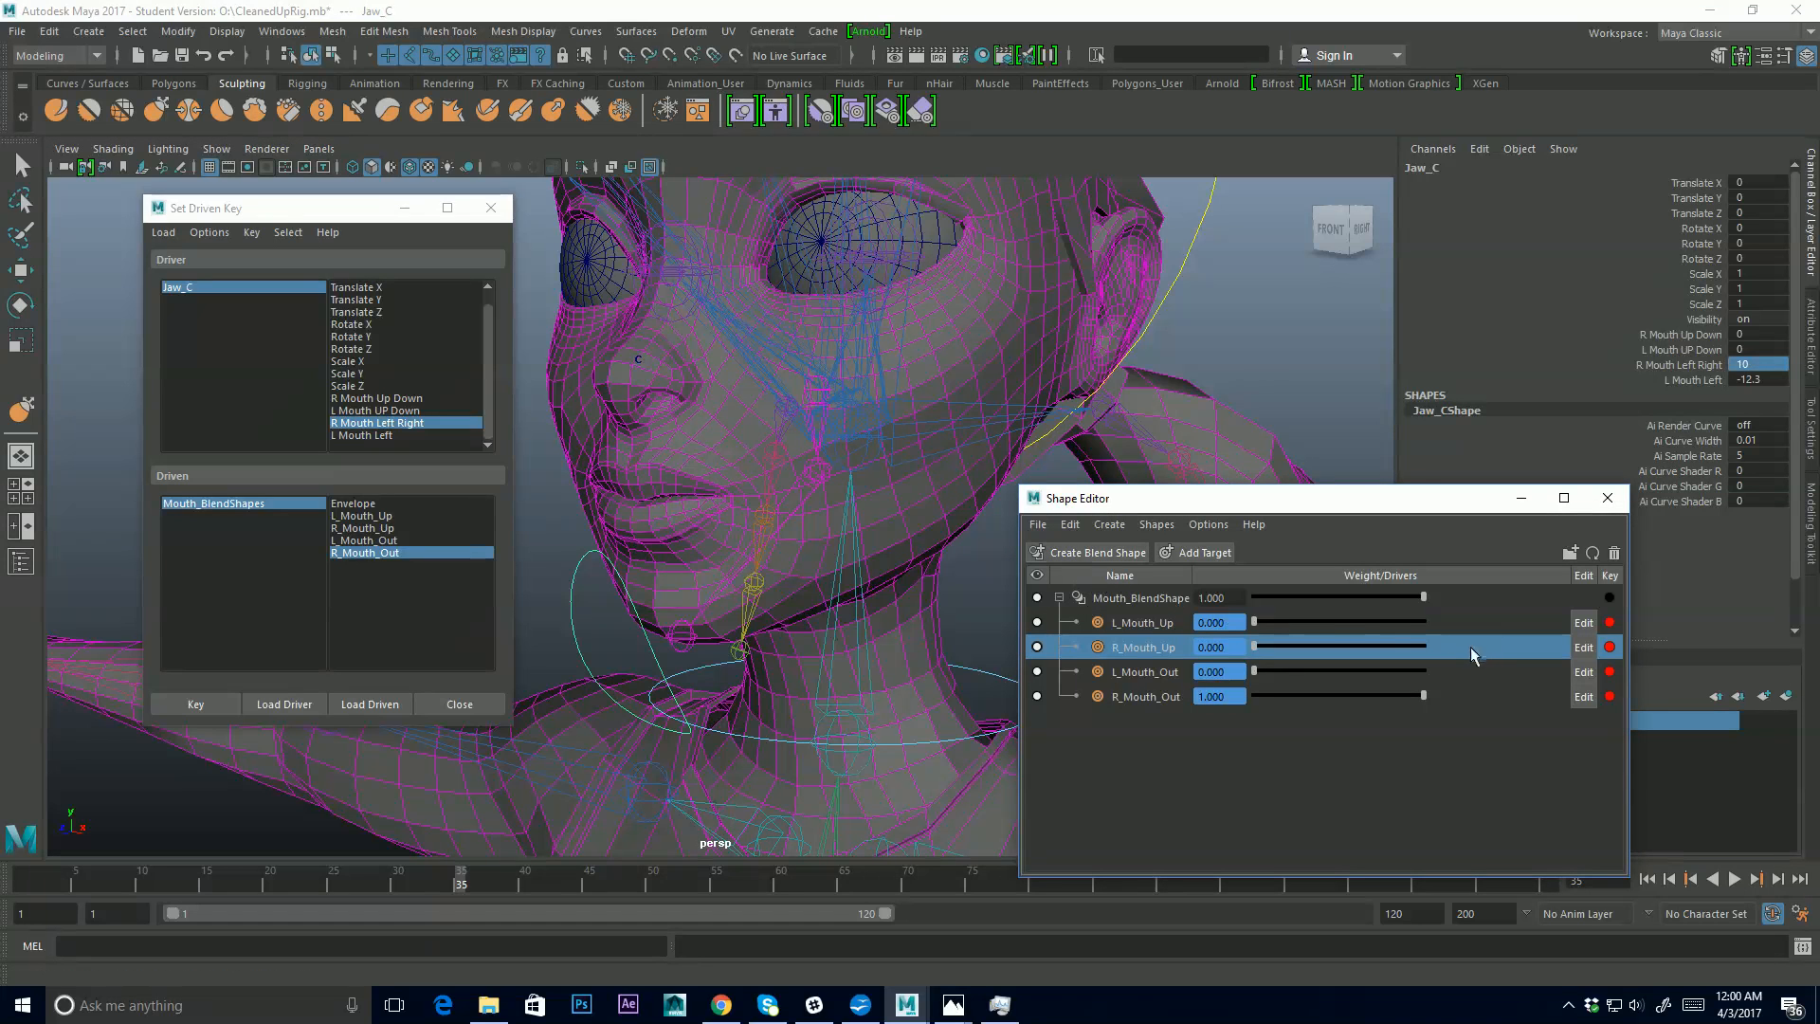
click(195, 705)
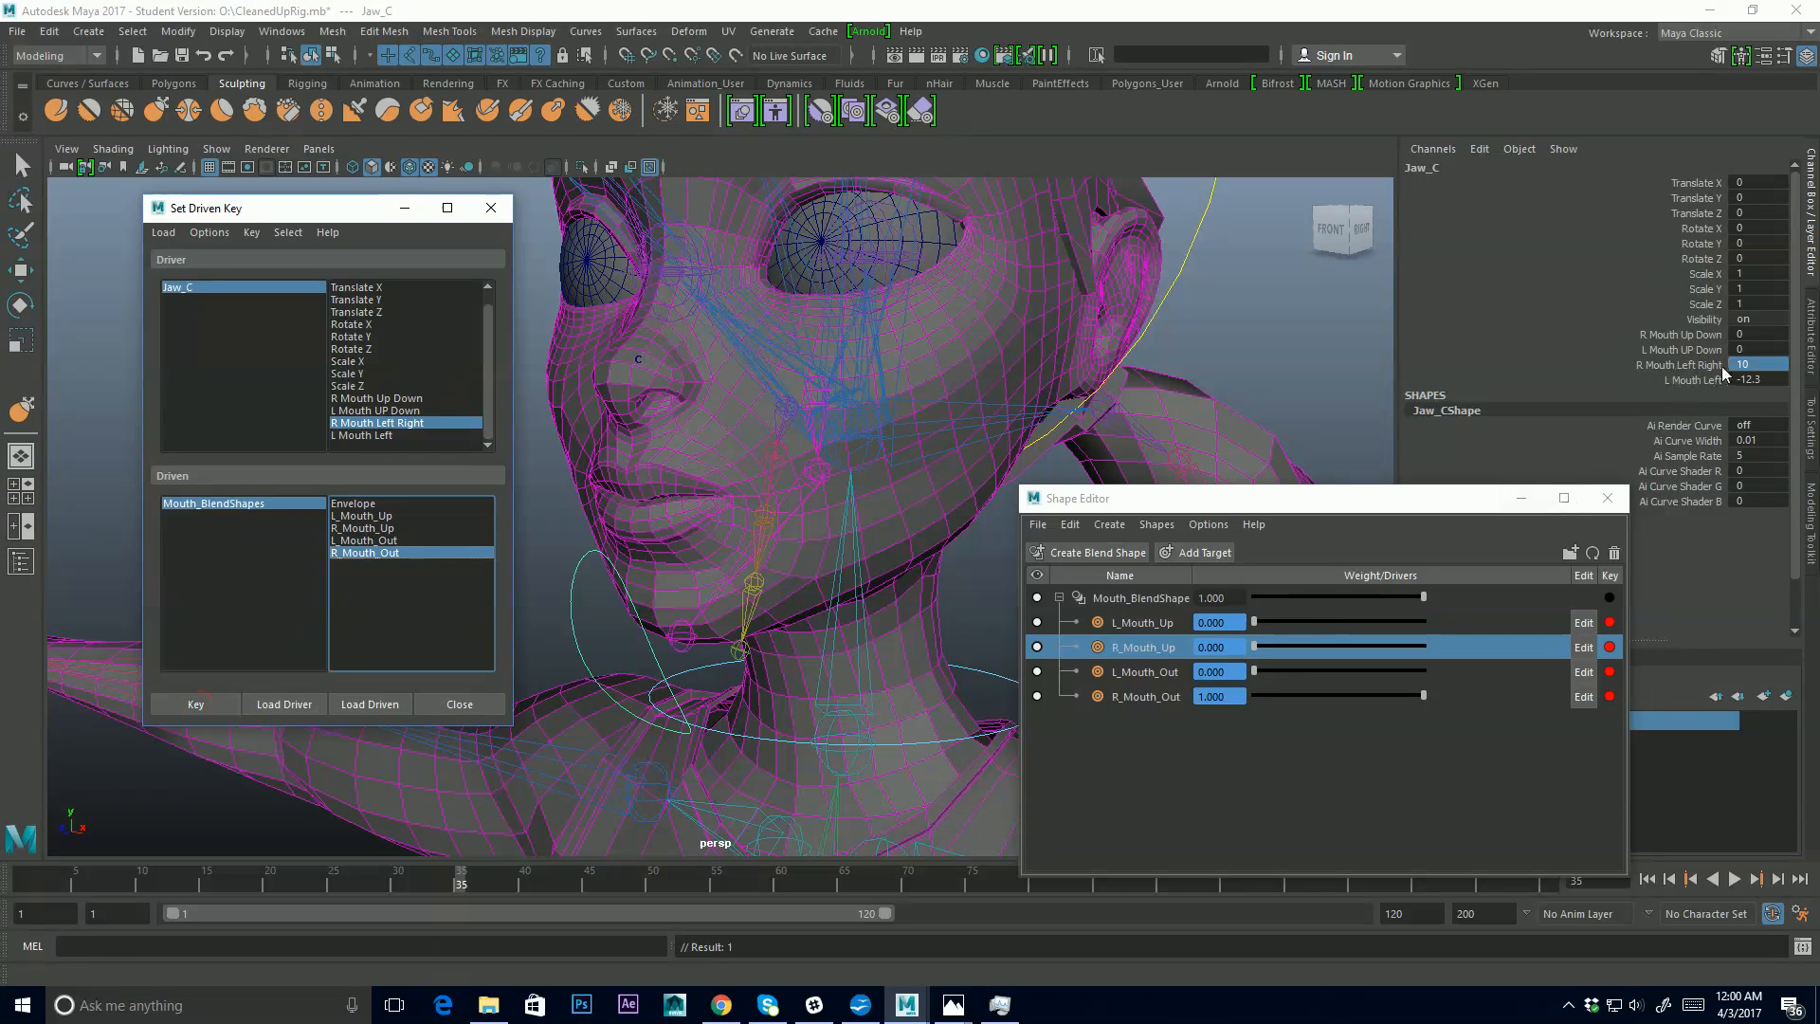
Reset Jaw_C's L Mouth Left and R Mouth Left Right attributes to 0
double_click(1765, 379)
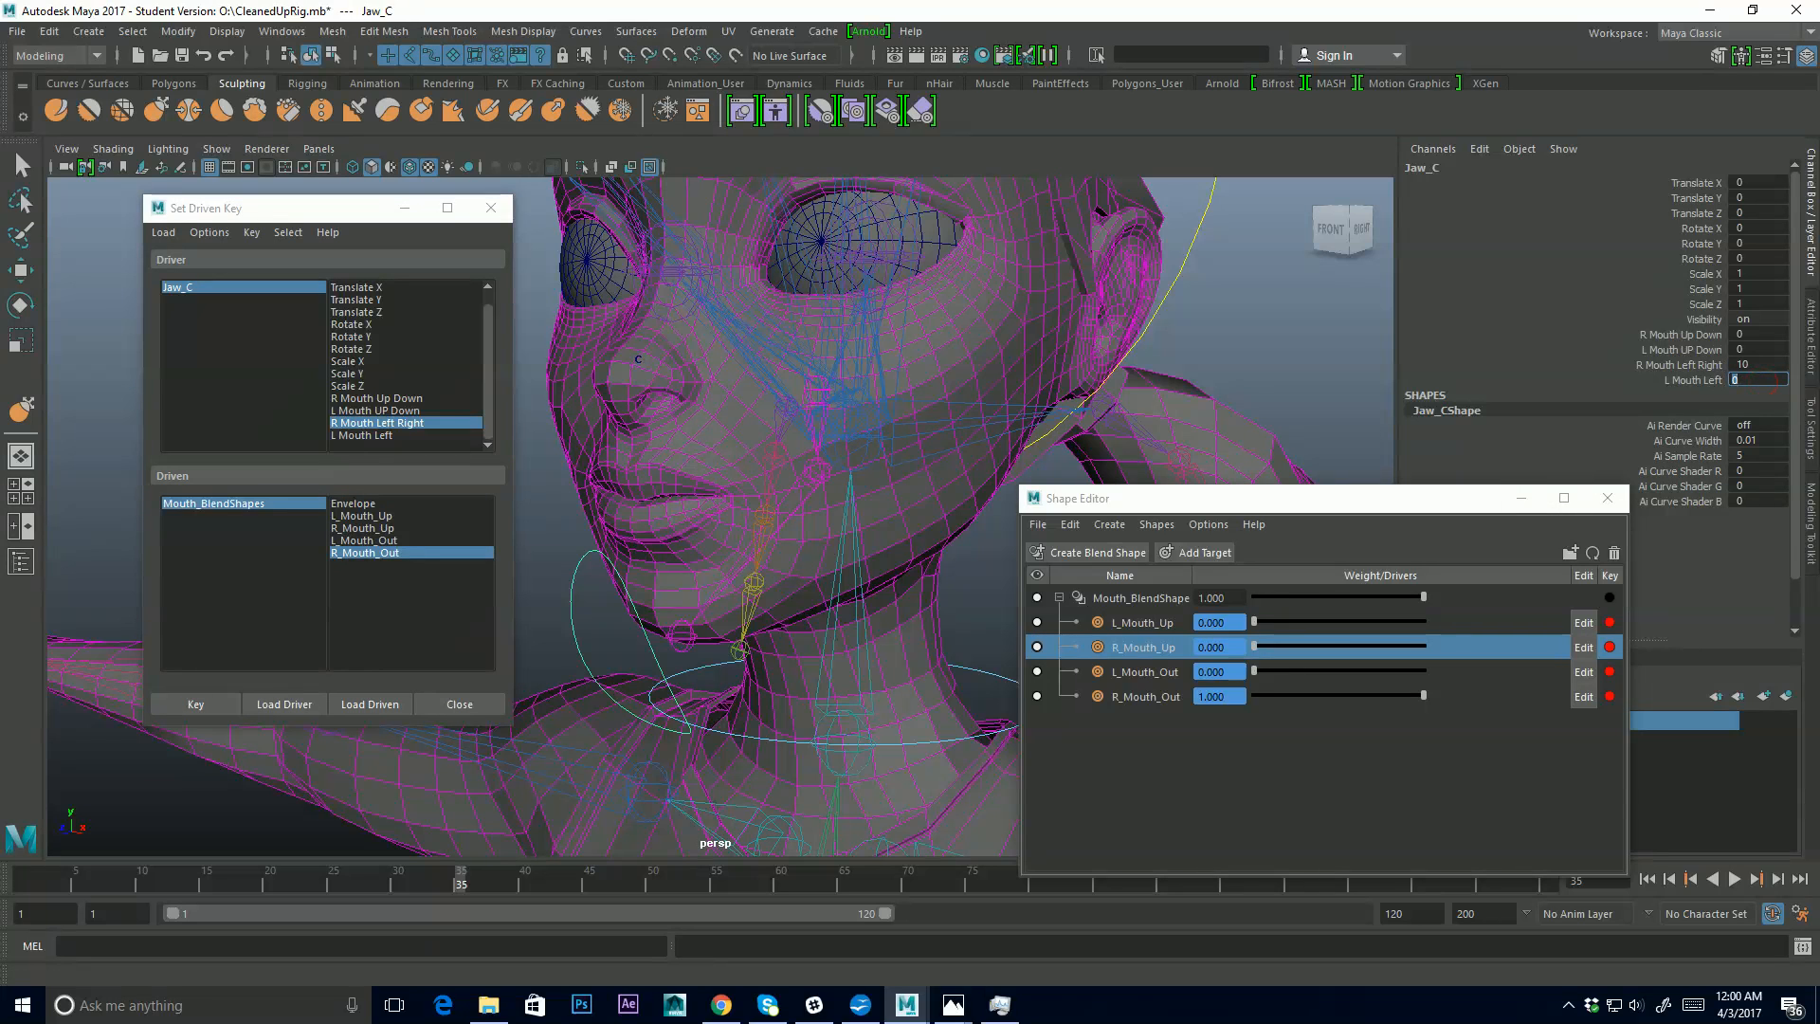
text(0)
double_click(1761, 365)
text(0)
key(Return)
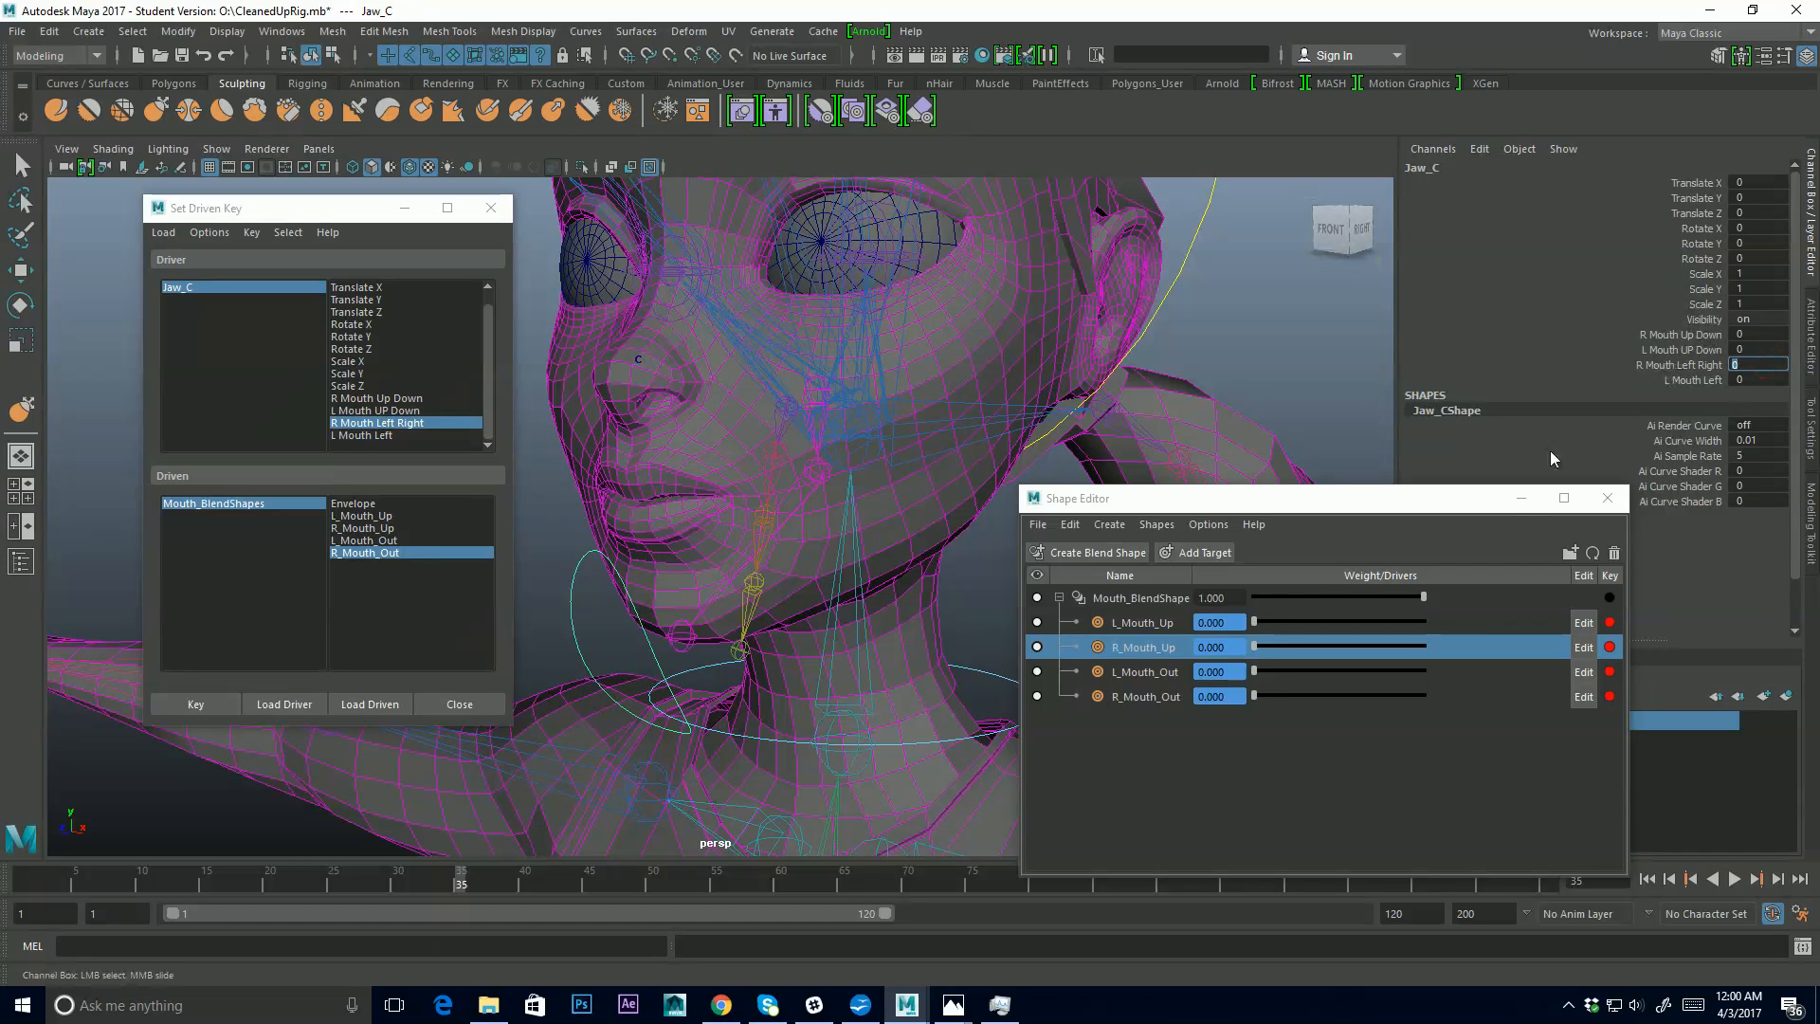
Minimize the Shape Editor and select the Mouth_BlendShapes node by name
click(1521, 498)
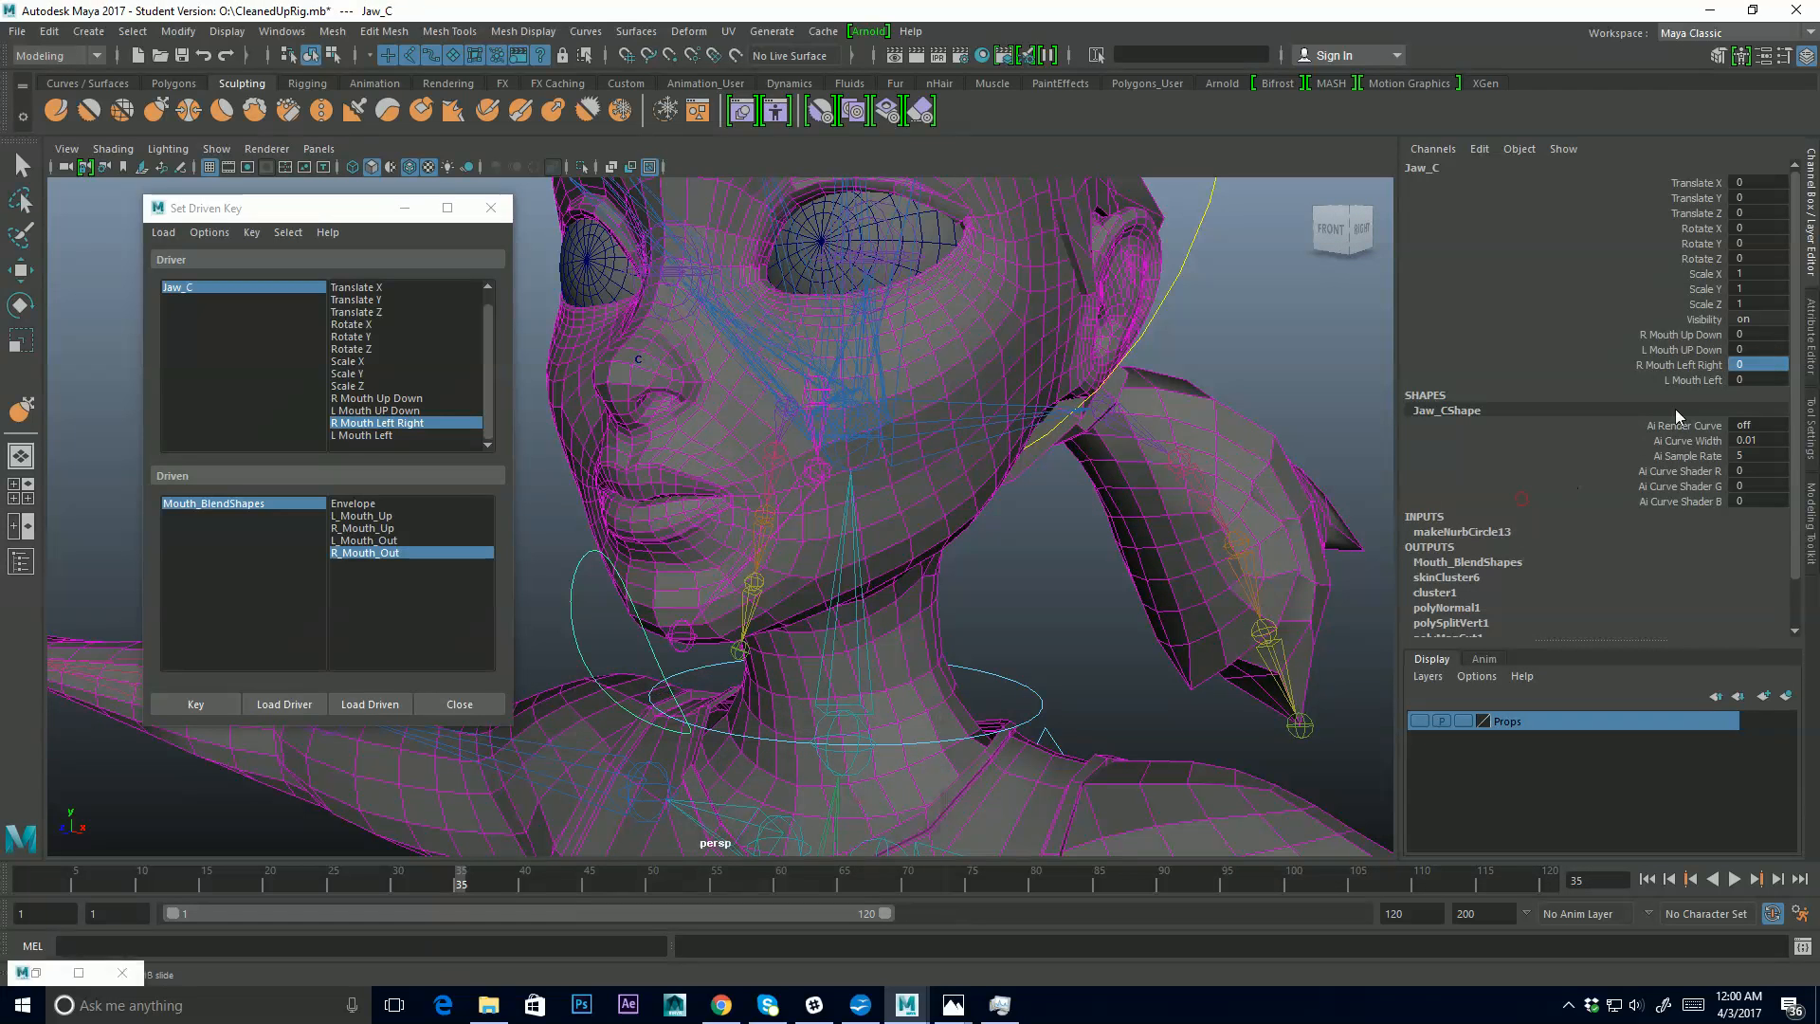
click(232, 502)
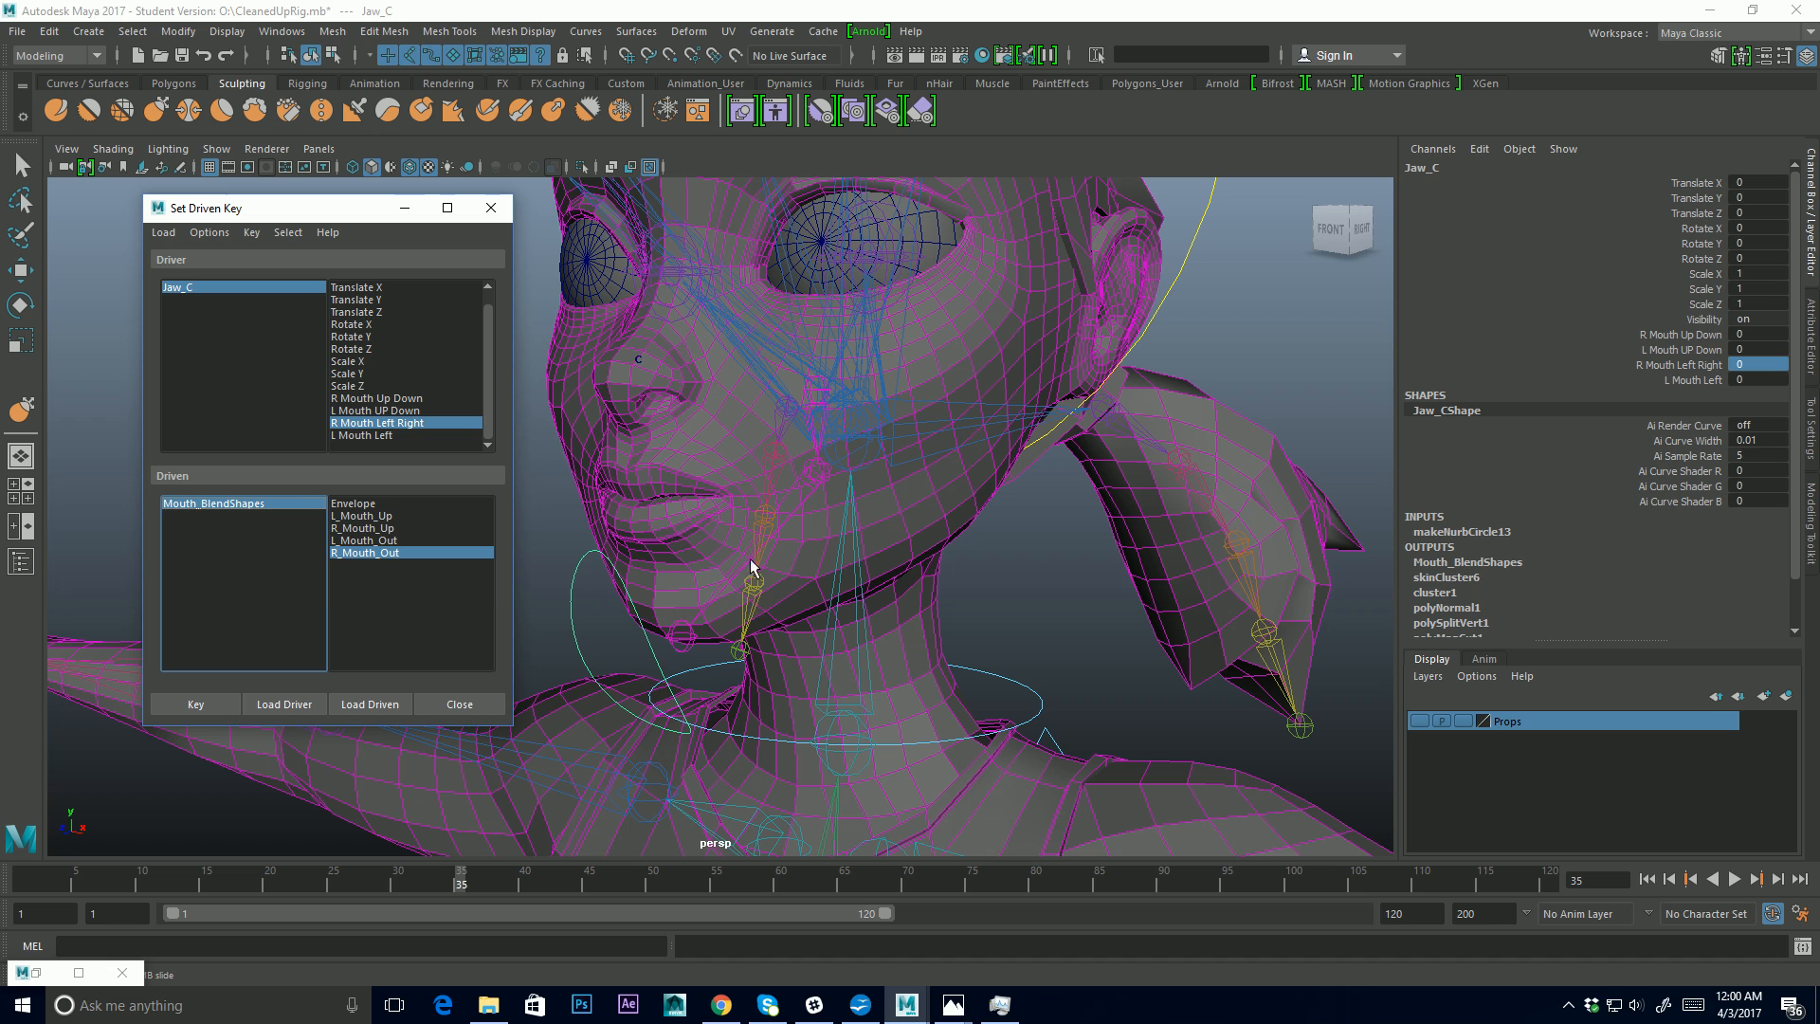
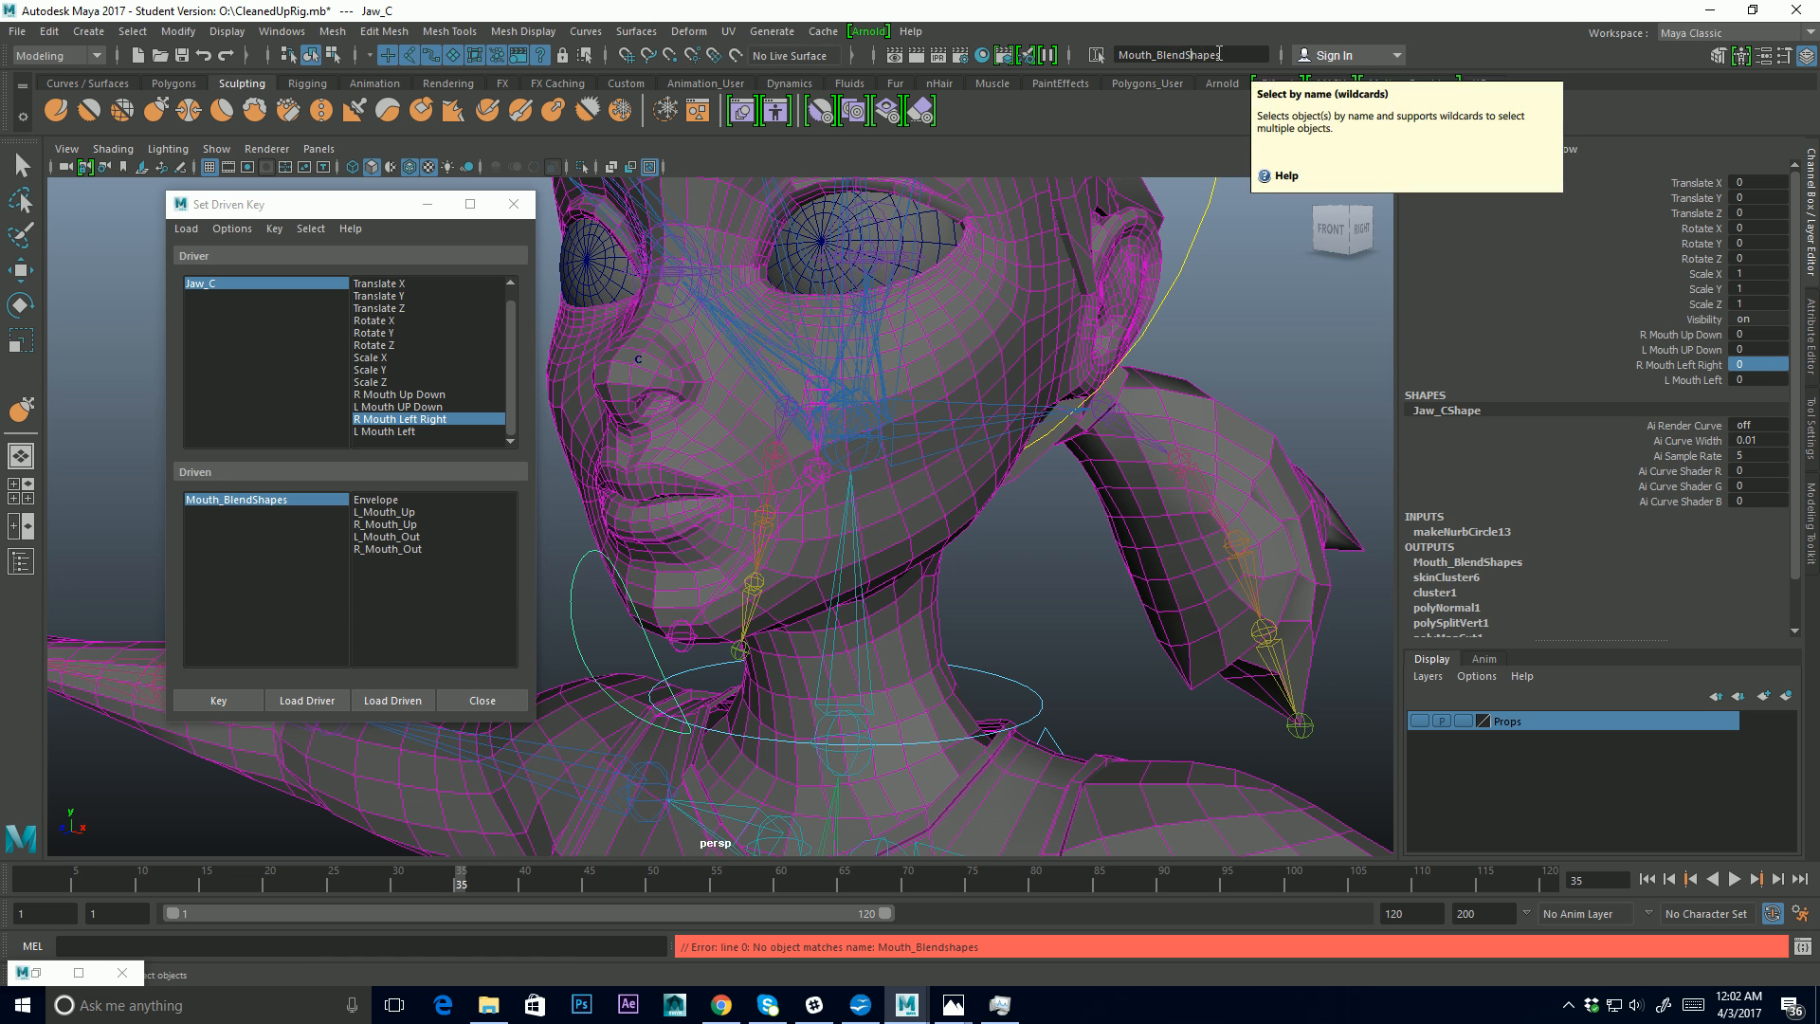
key(Return)
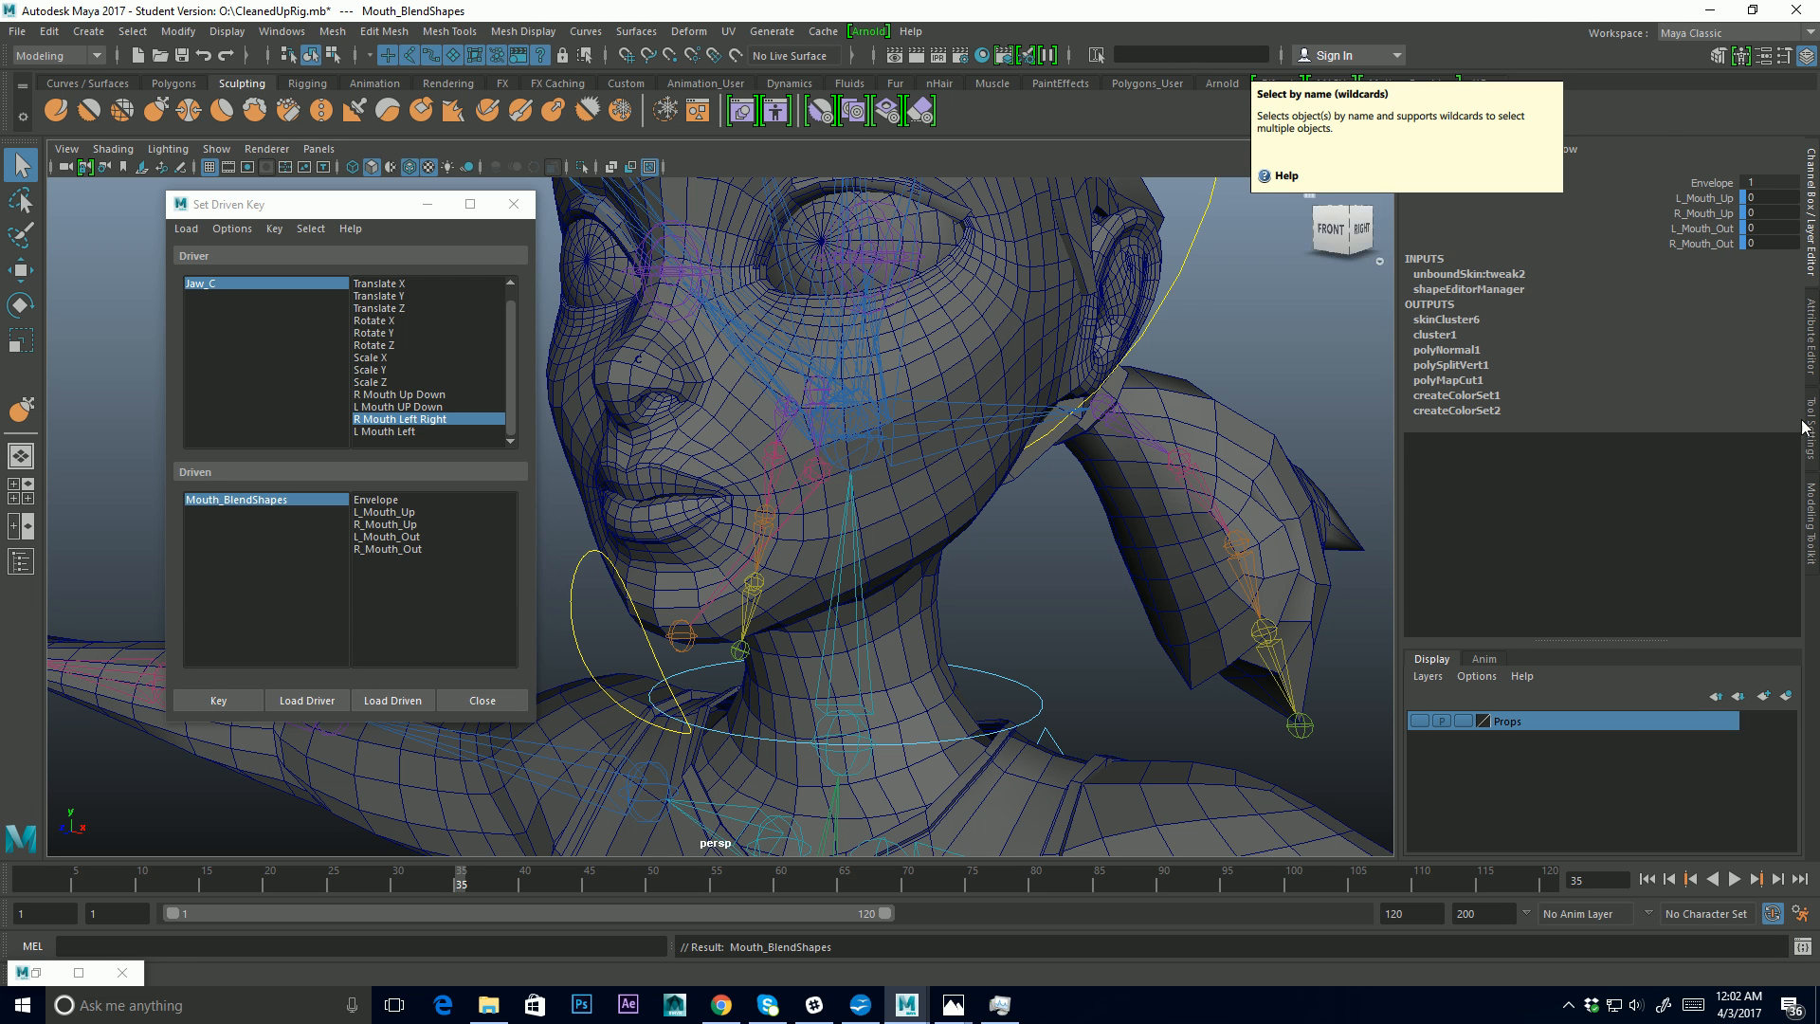
Open the Graph Editor and give the L_Mouth_Up, R_Mouth_Up, L_Mouth_Out and R_Mouth_Out curves linear tangents
click(1520, 3)
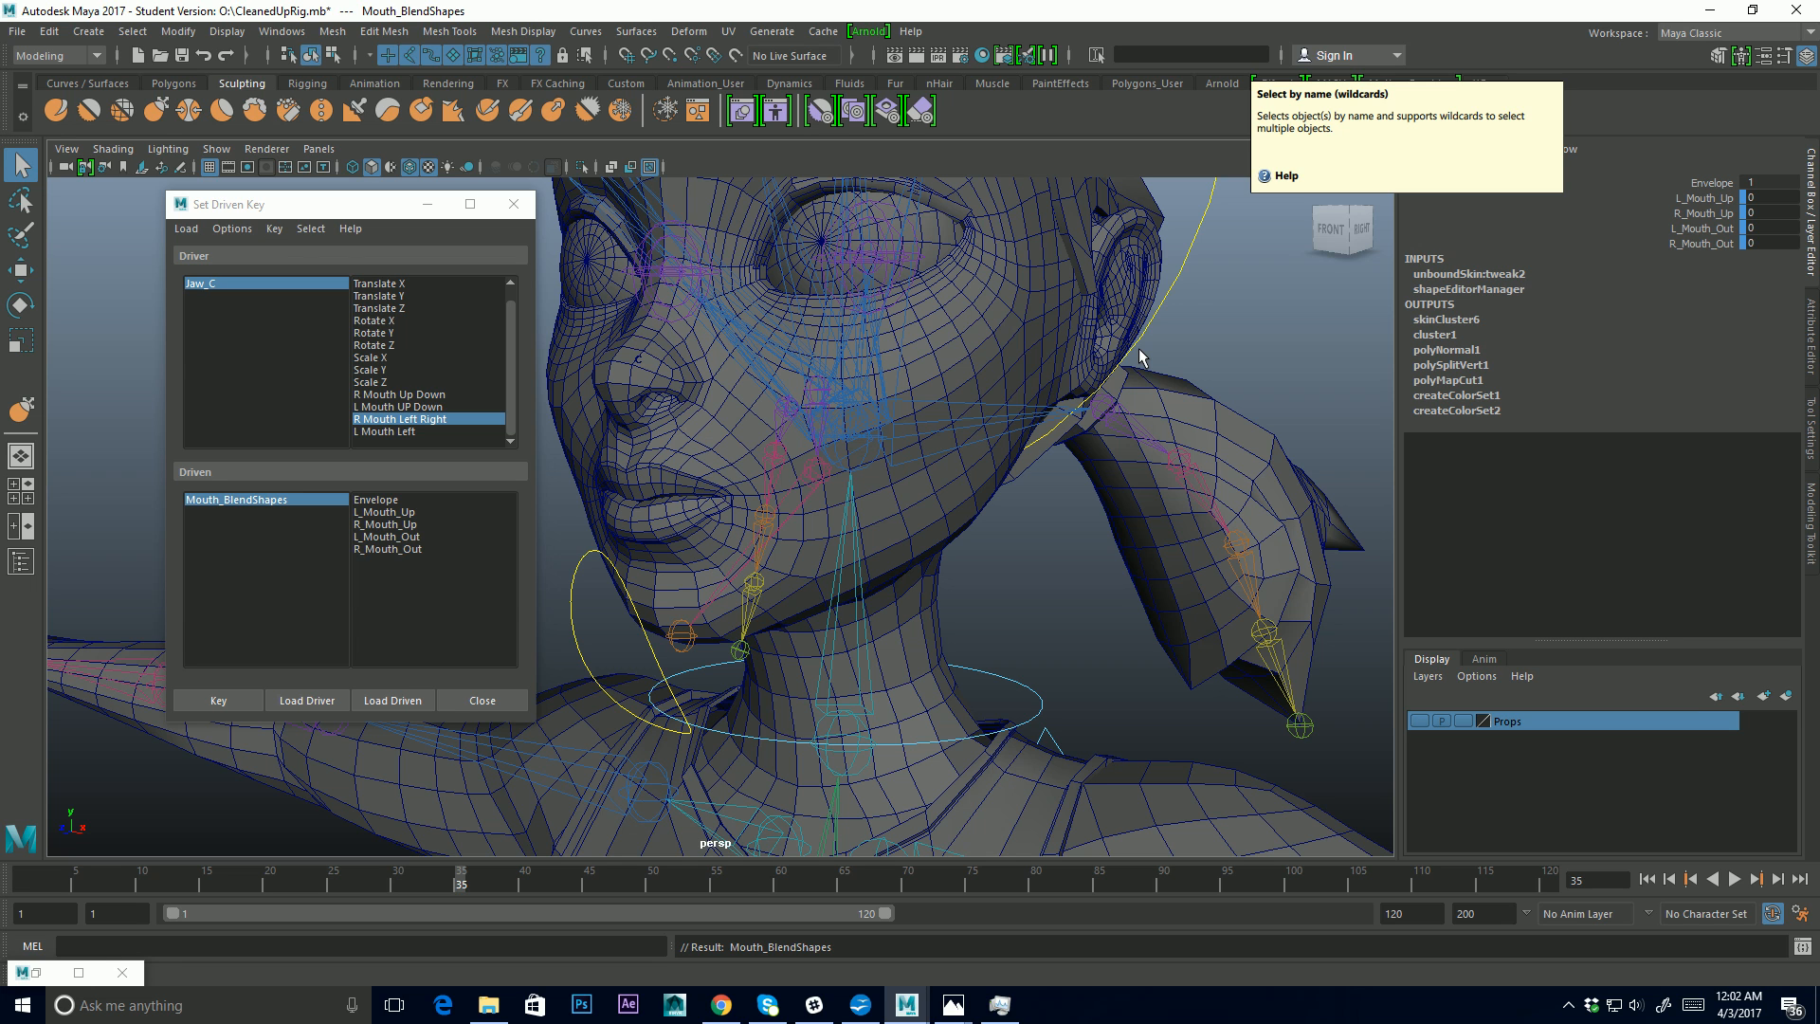
click(285, 31)
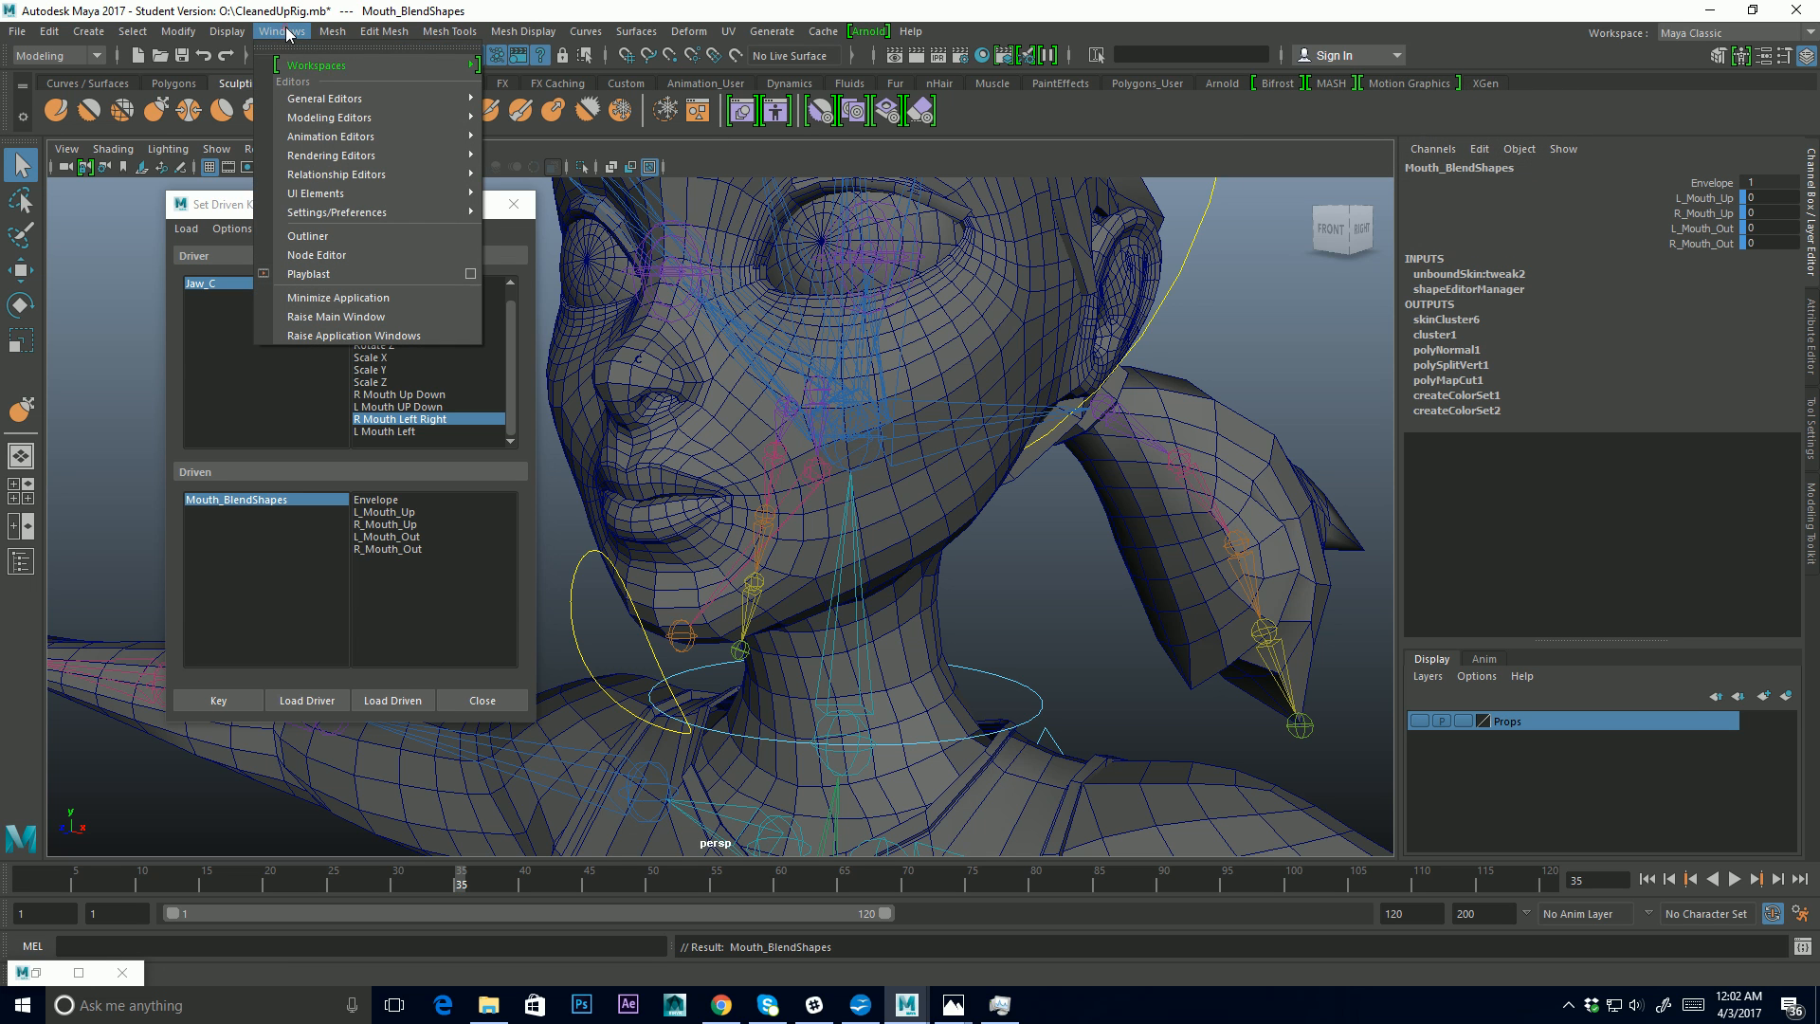
mouse_move(341, 100)
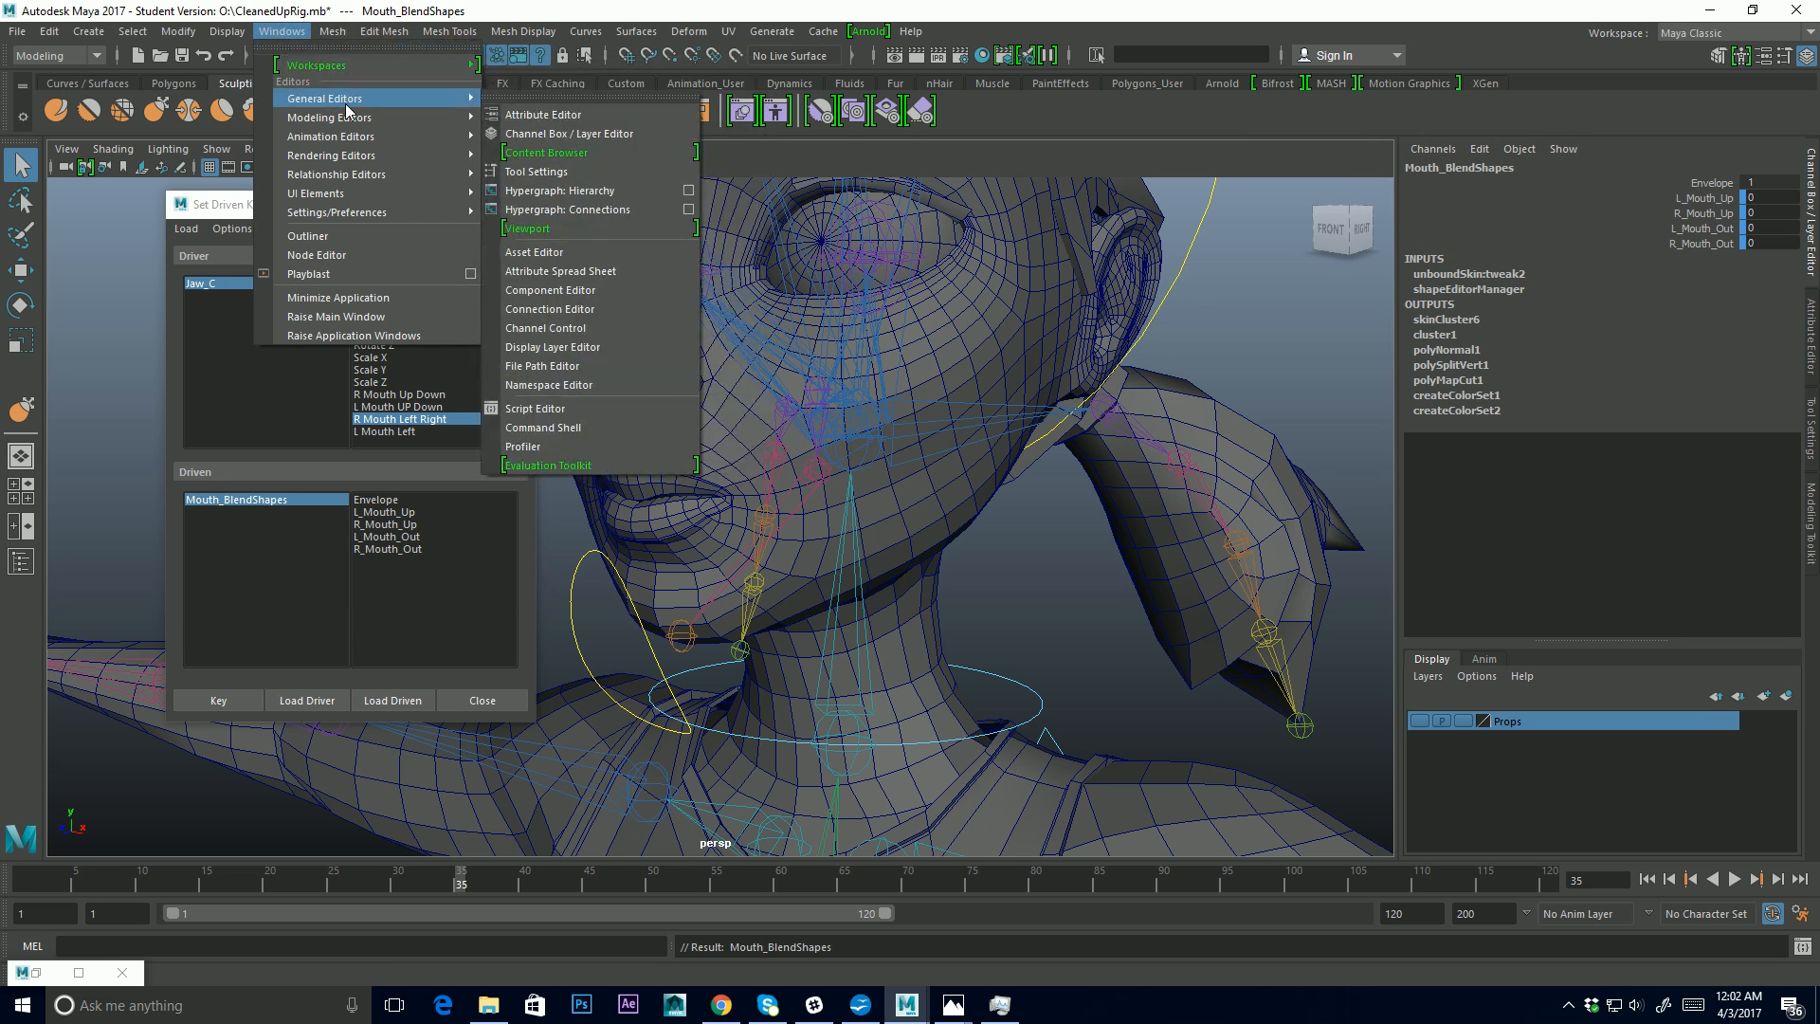
click(540, 155)
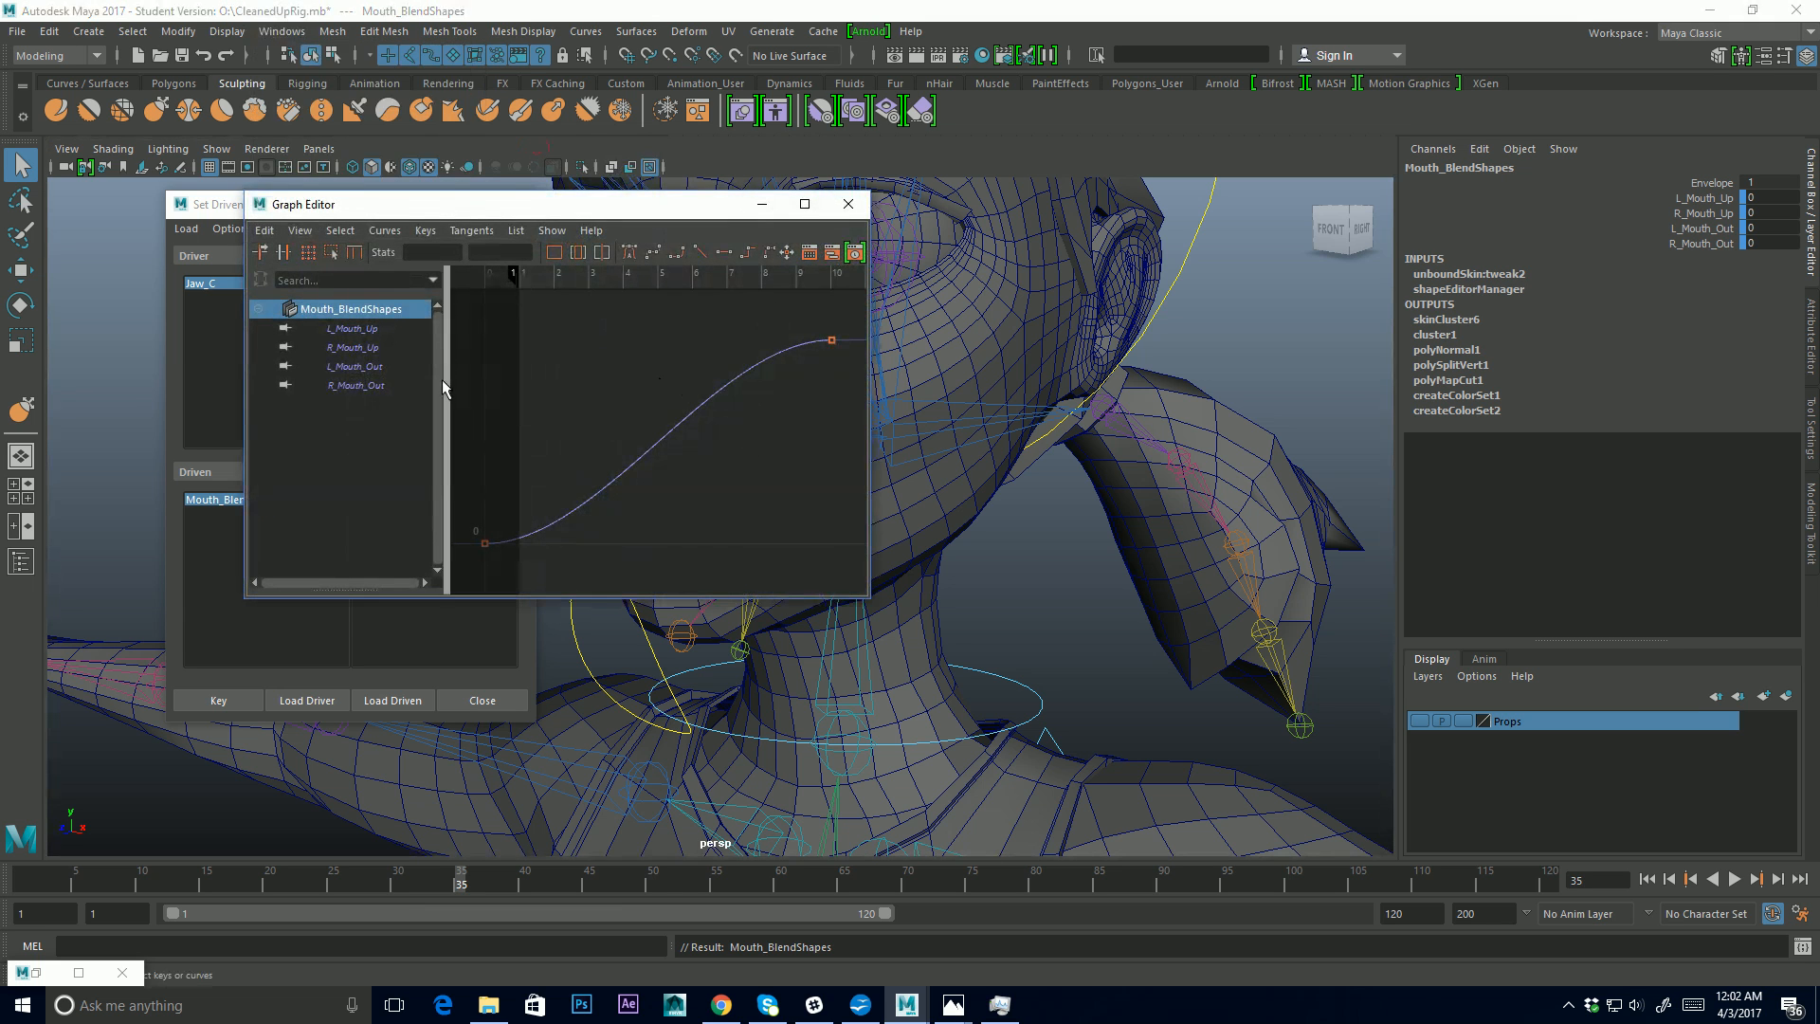
drag(358, 327, 379, 400)
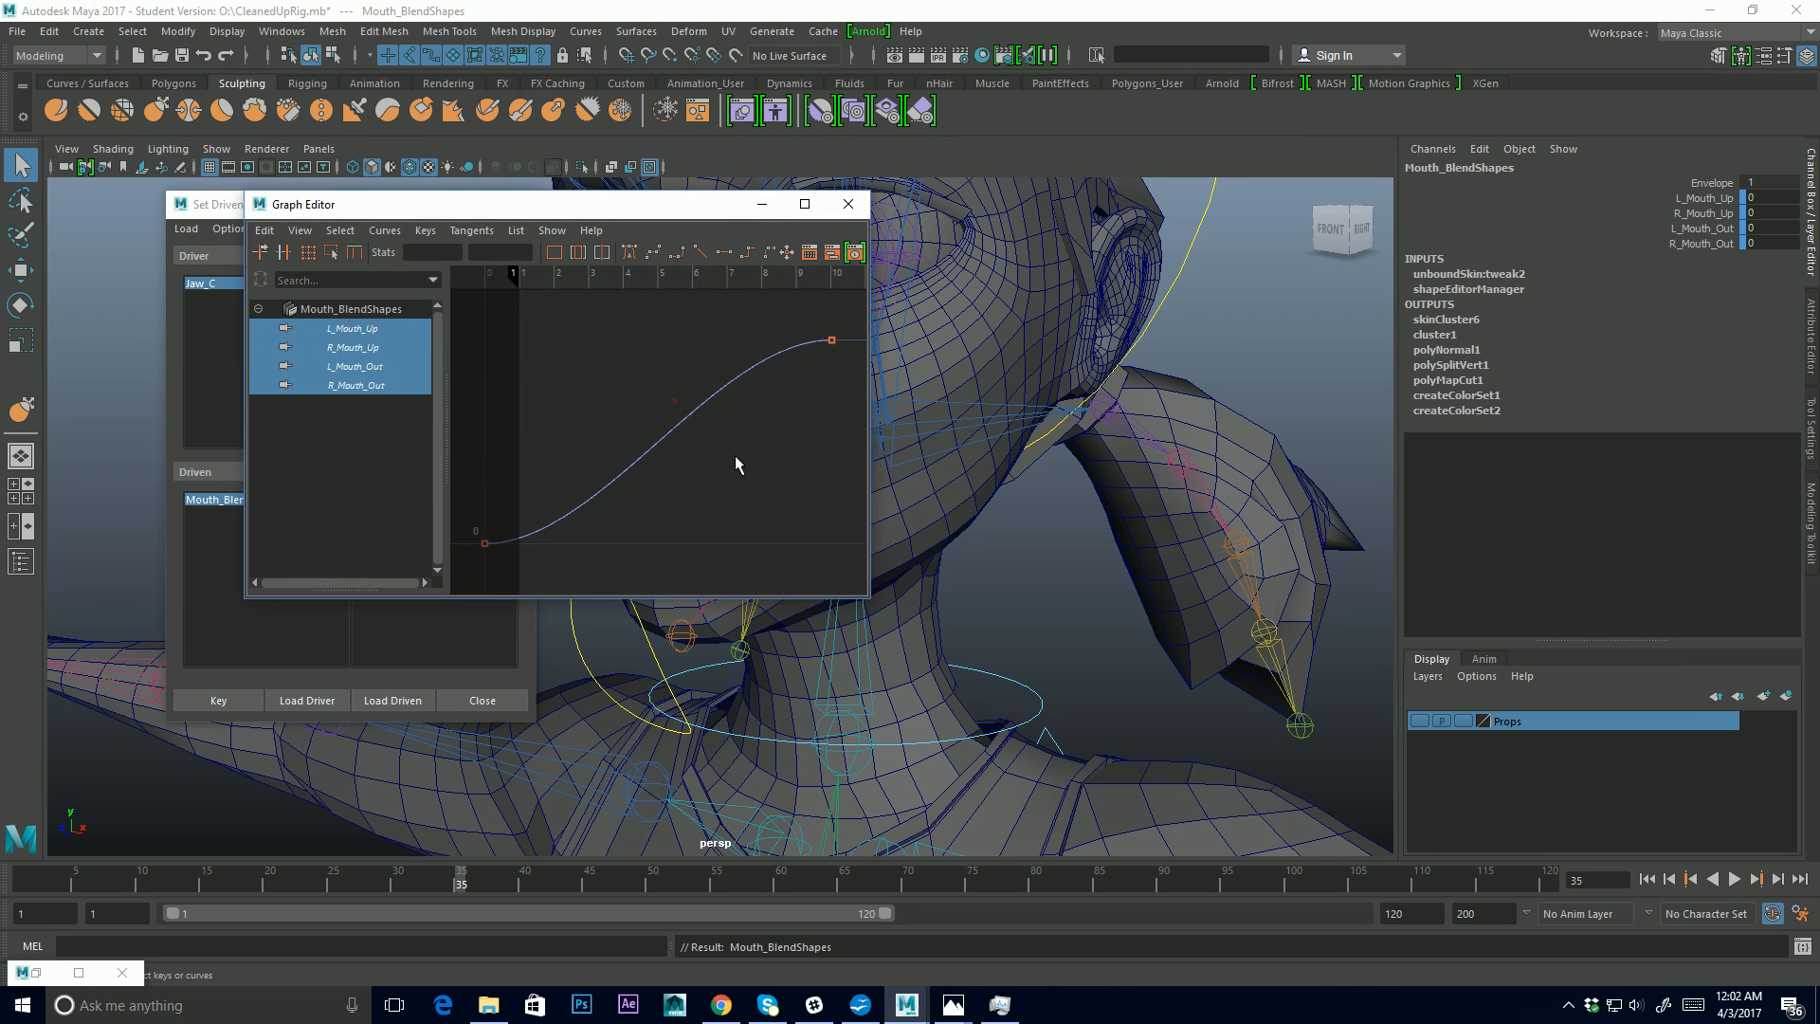
click(699, 252)
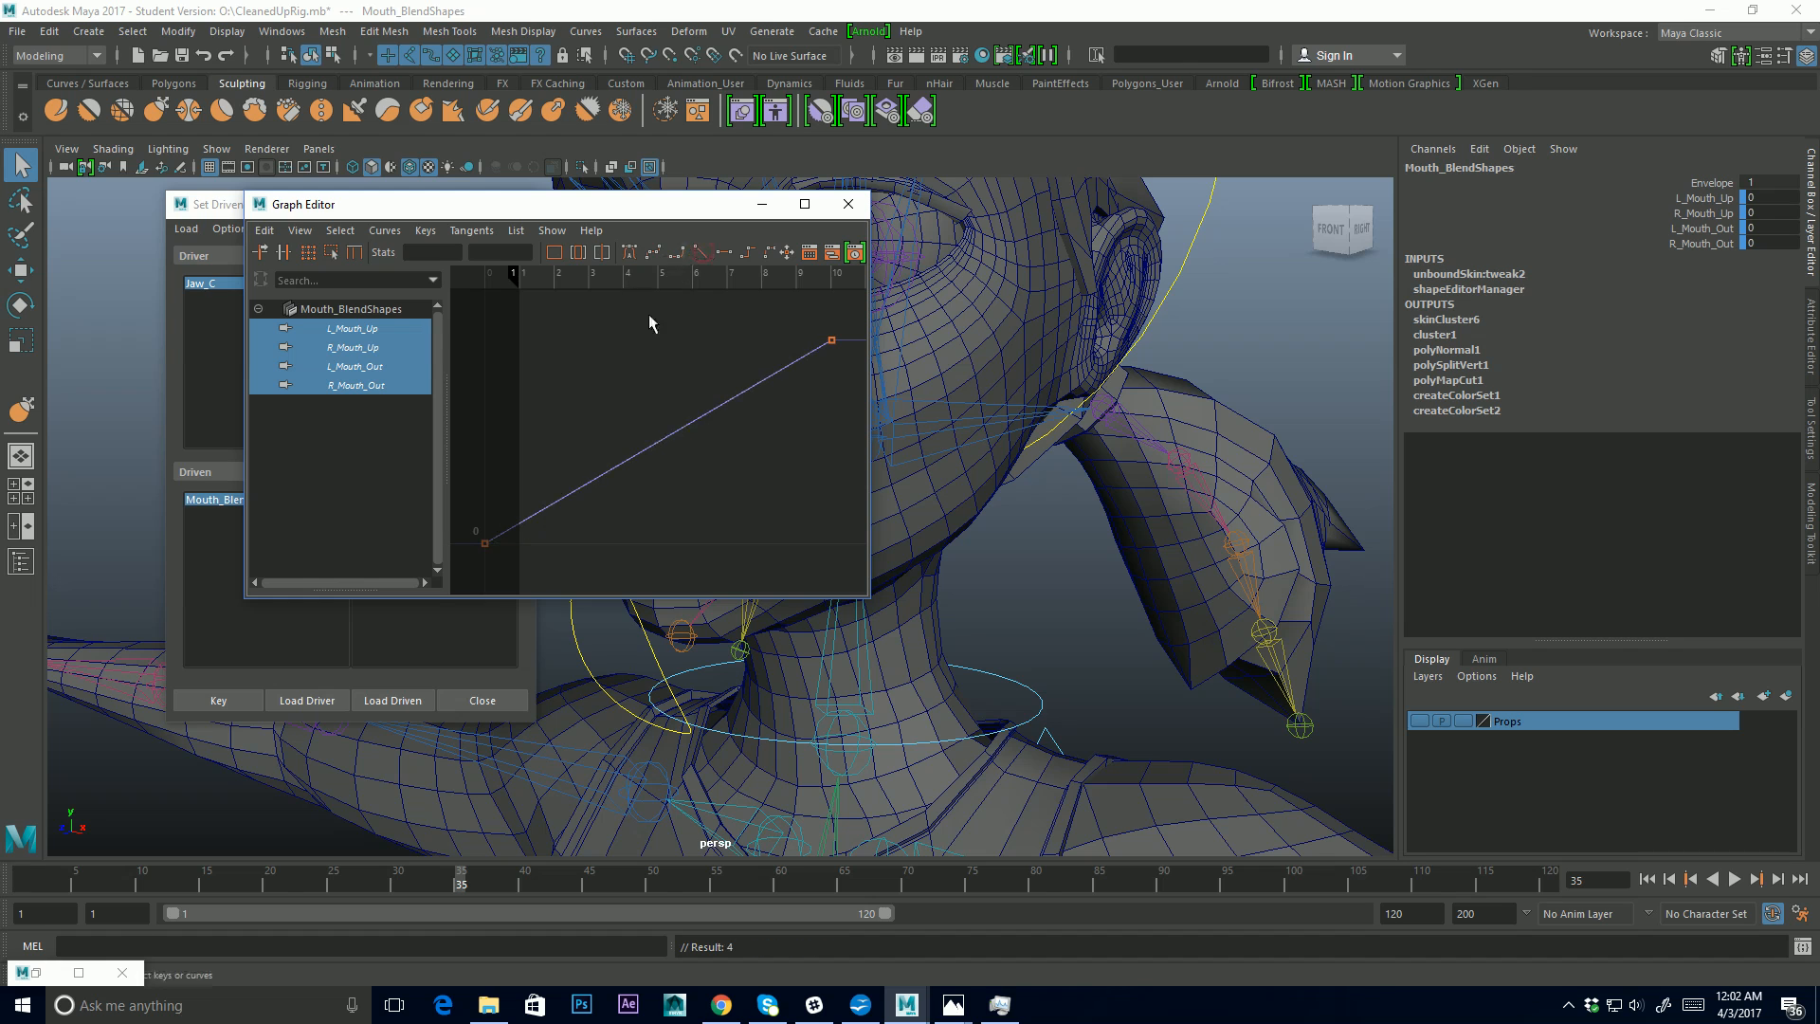
drag(696, 215, 630, 195)
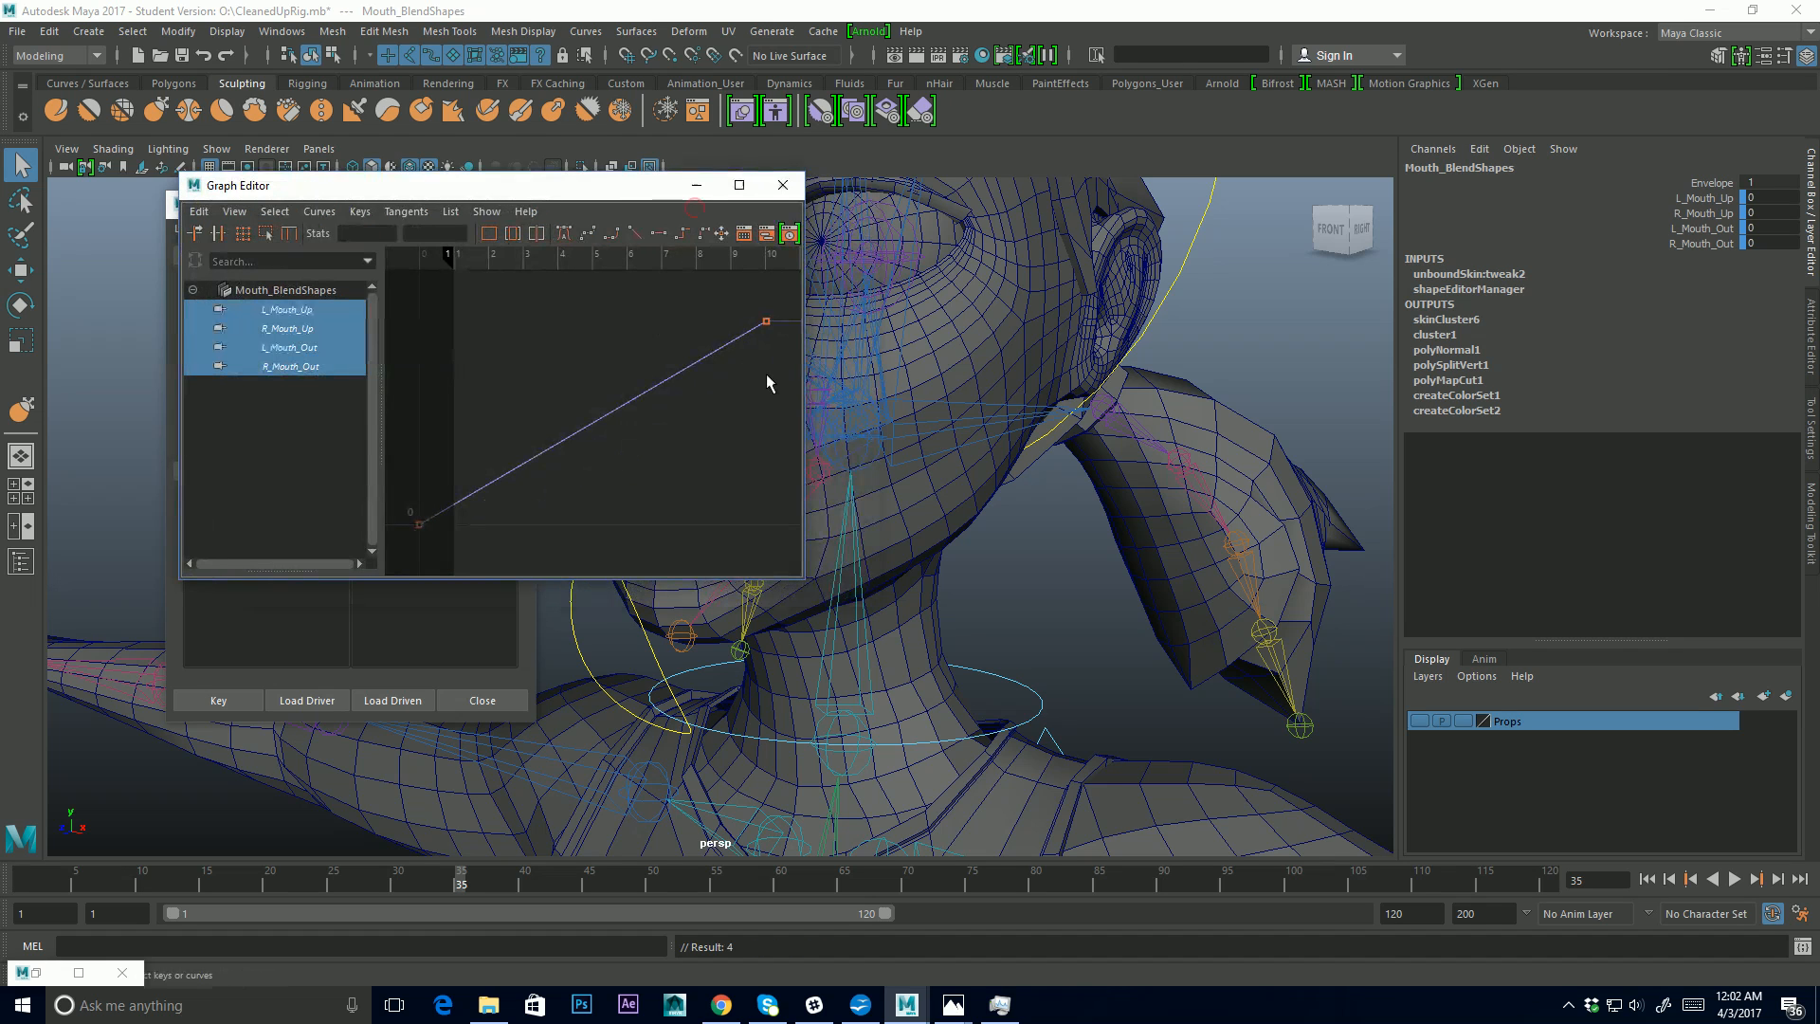
Cycle the four mouth blend shape curves with offset beyond their last key, using a widened Graph Editor, and minimize the editor
drag(804, 377, 1021, 370)
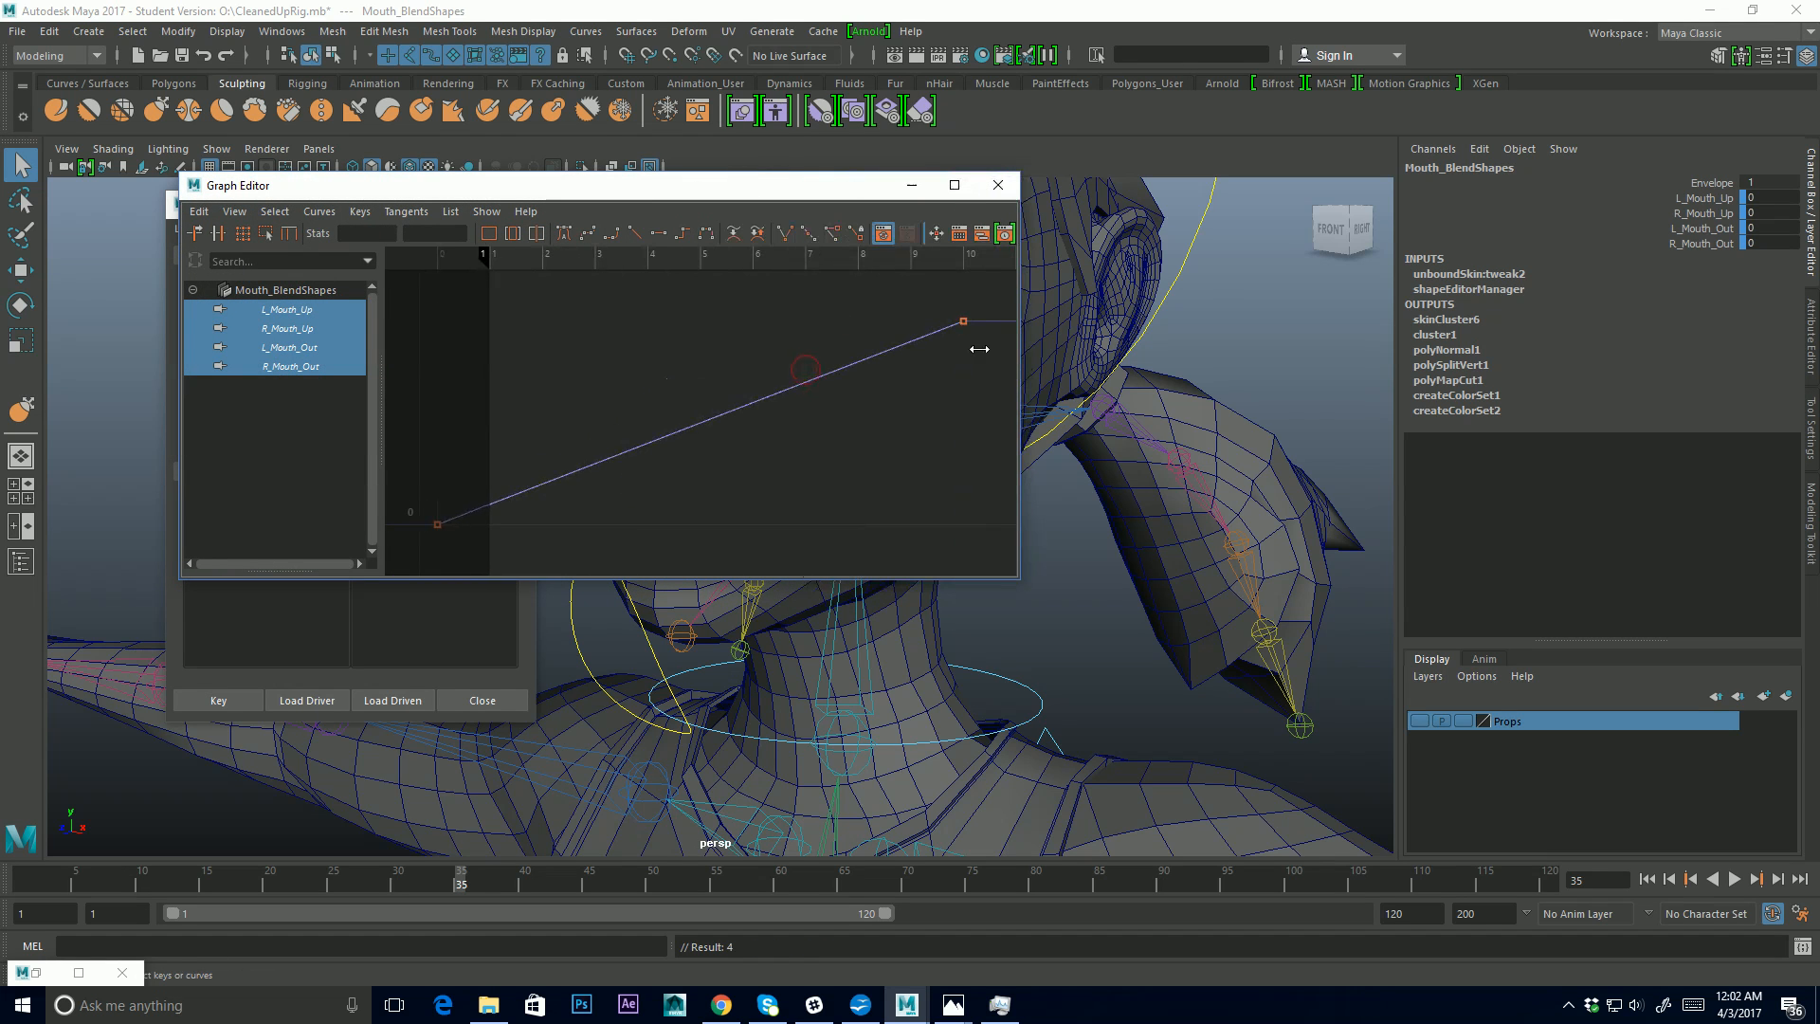
click(312, 312)
click(317, 328)
click(316, 347)
click(315, 366)
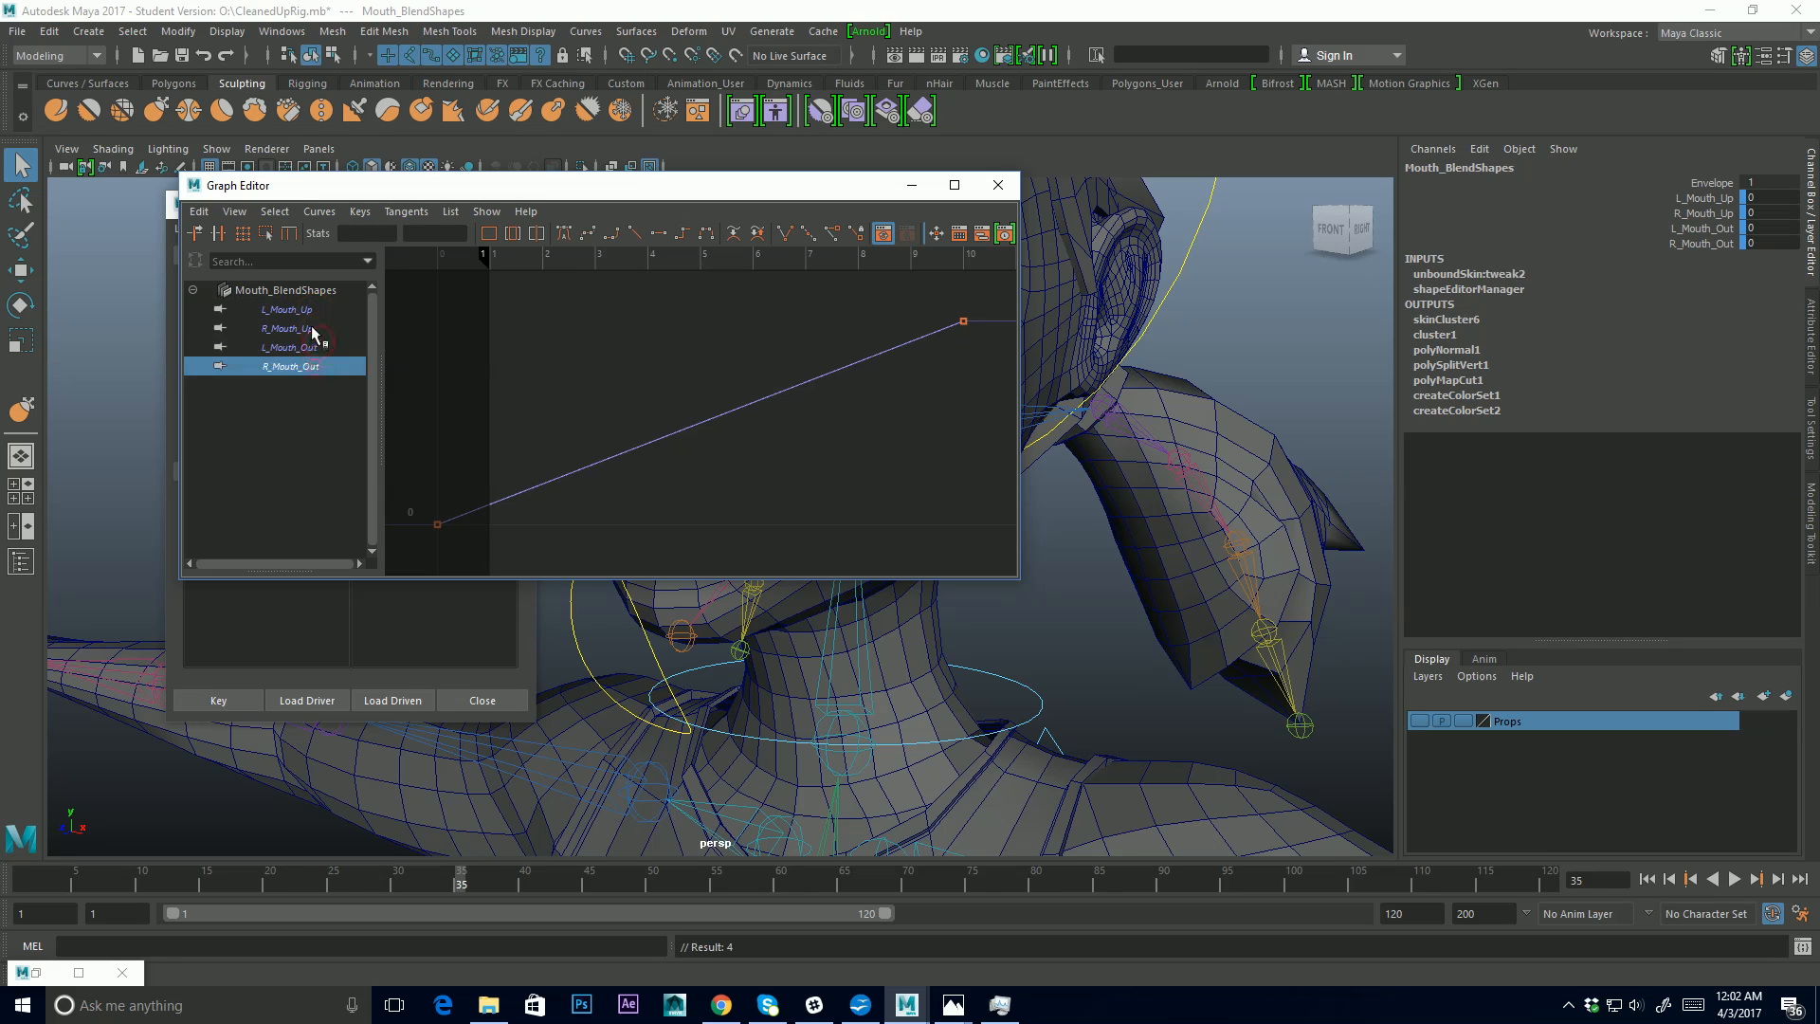
drag(308, 309, 315, 368)
drag(741, 371, 816, 467)
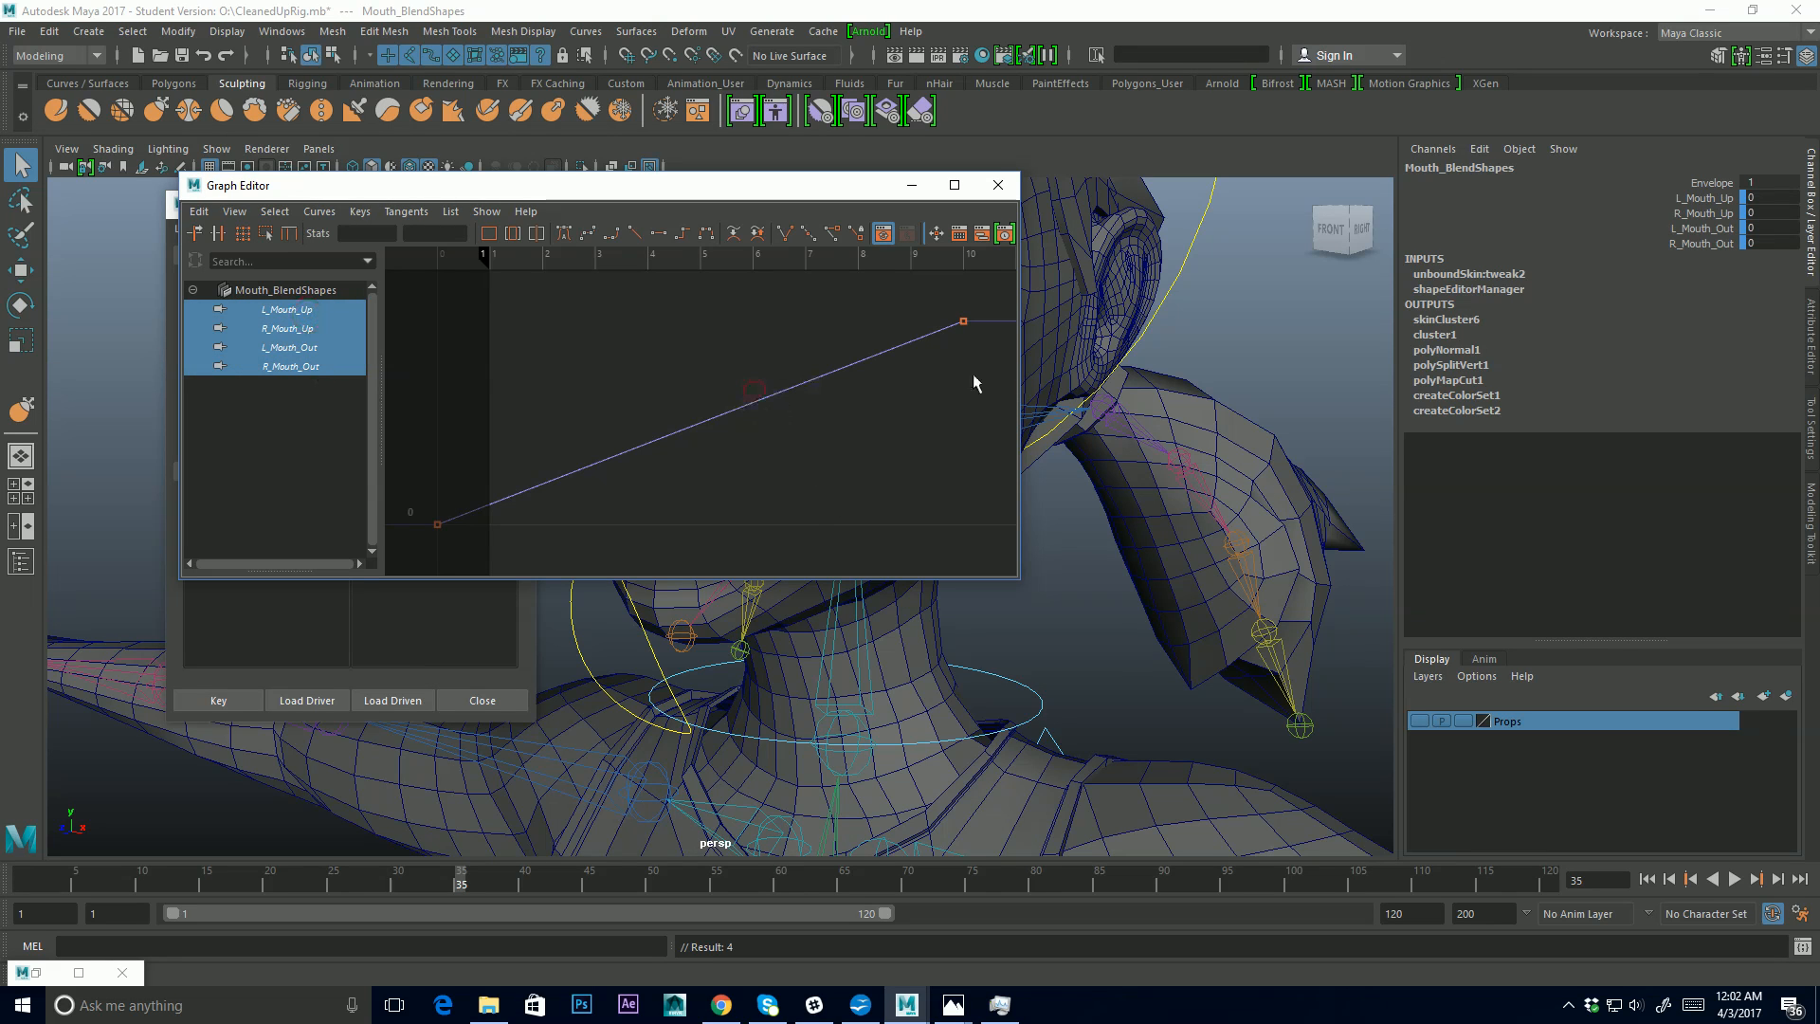
drag(1025, 362, 1312, 372)
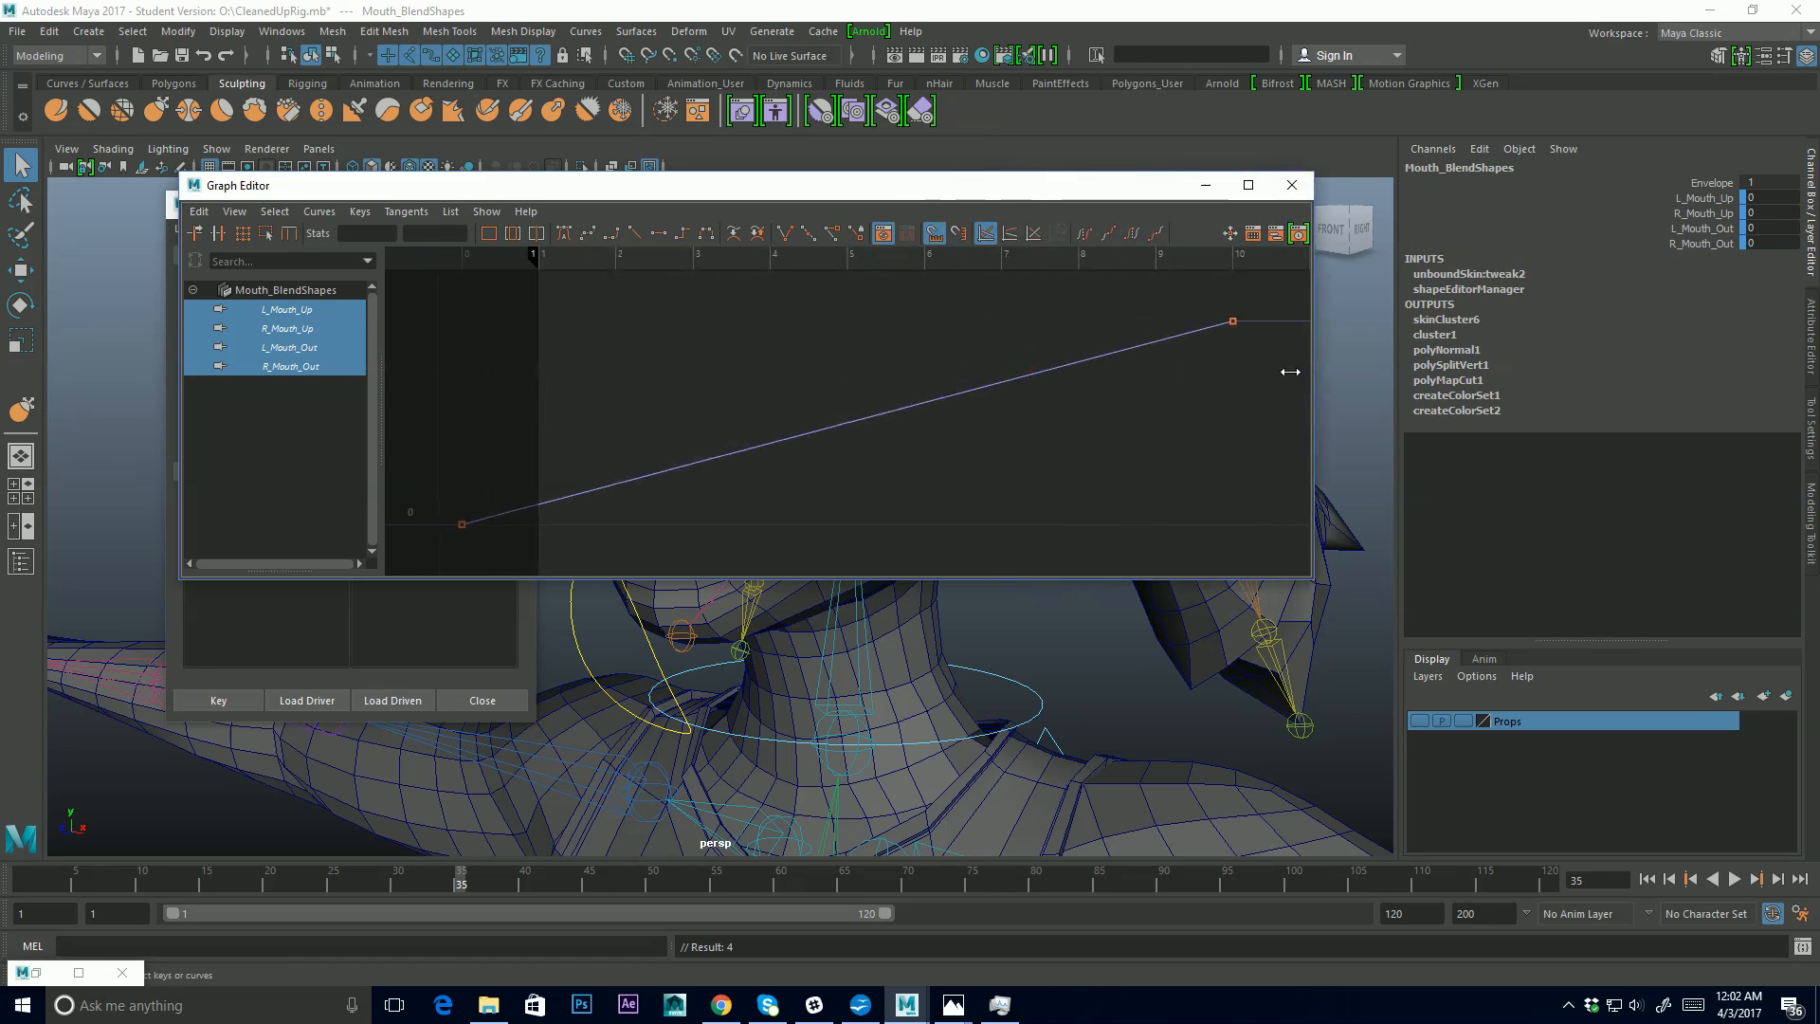
click(1156, 238)
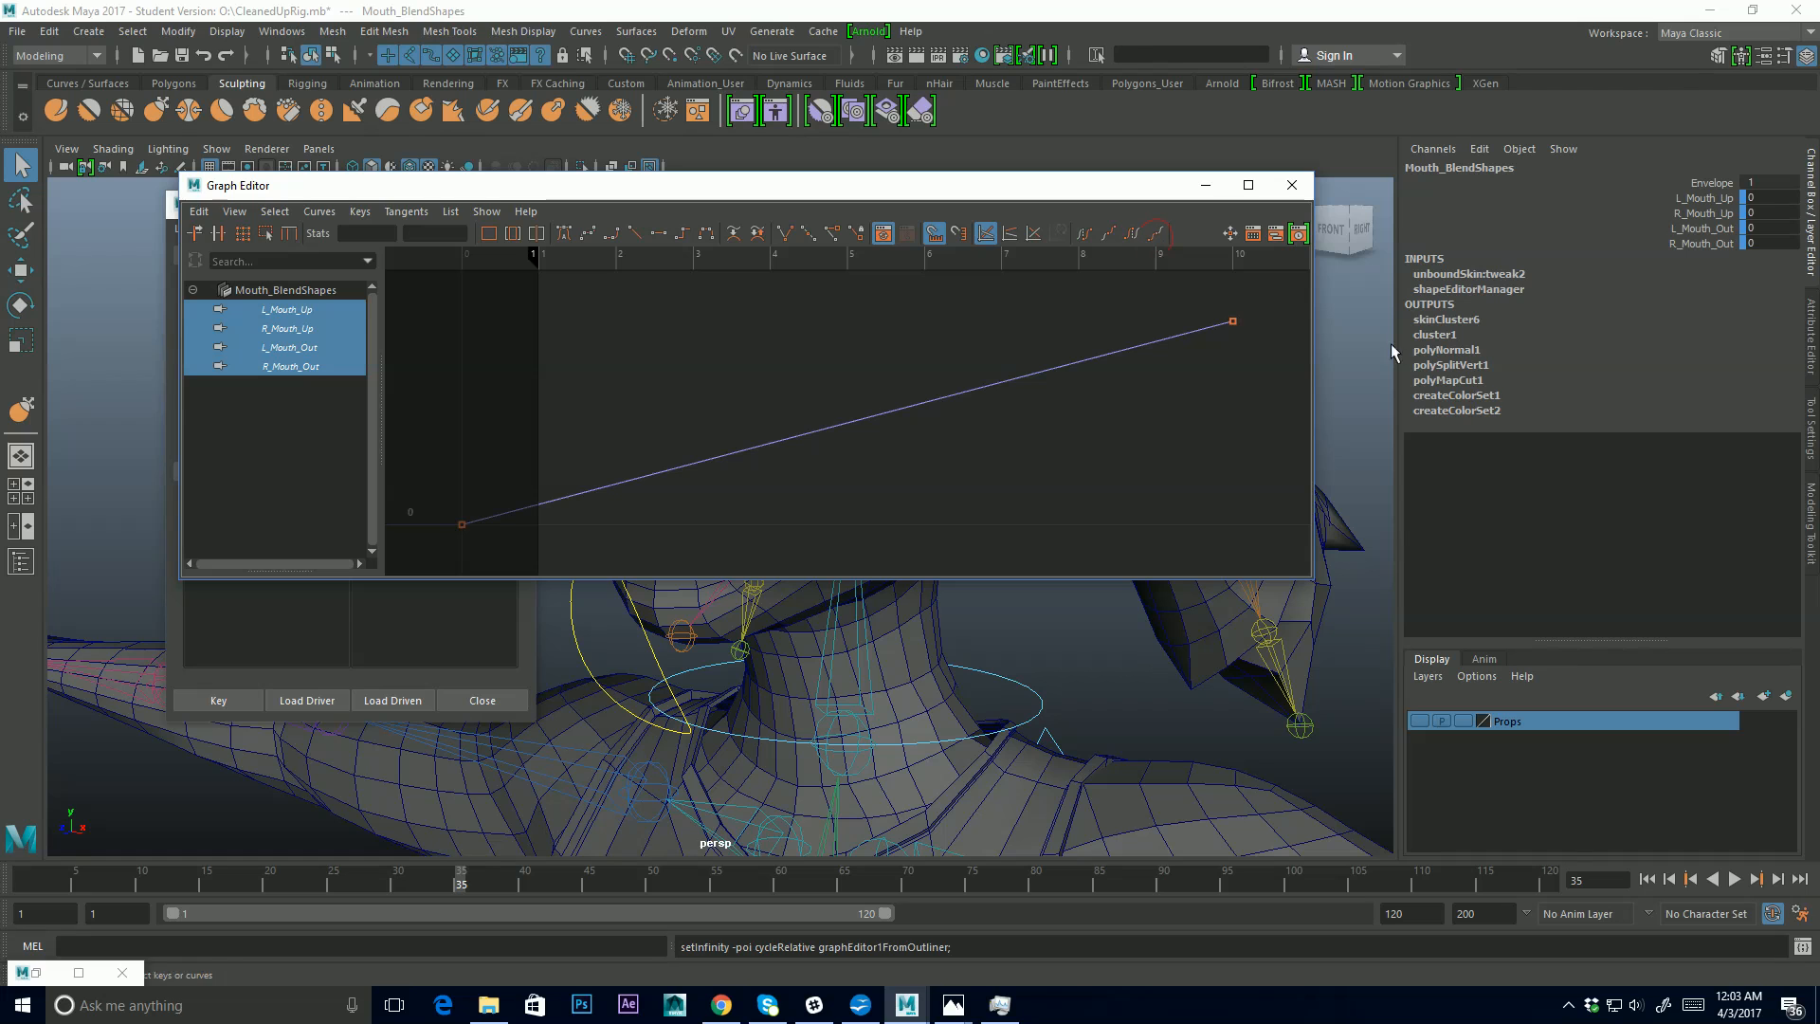
click(1205, 185)
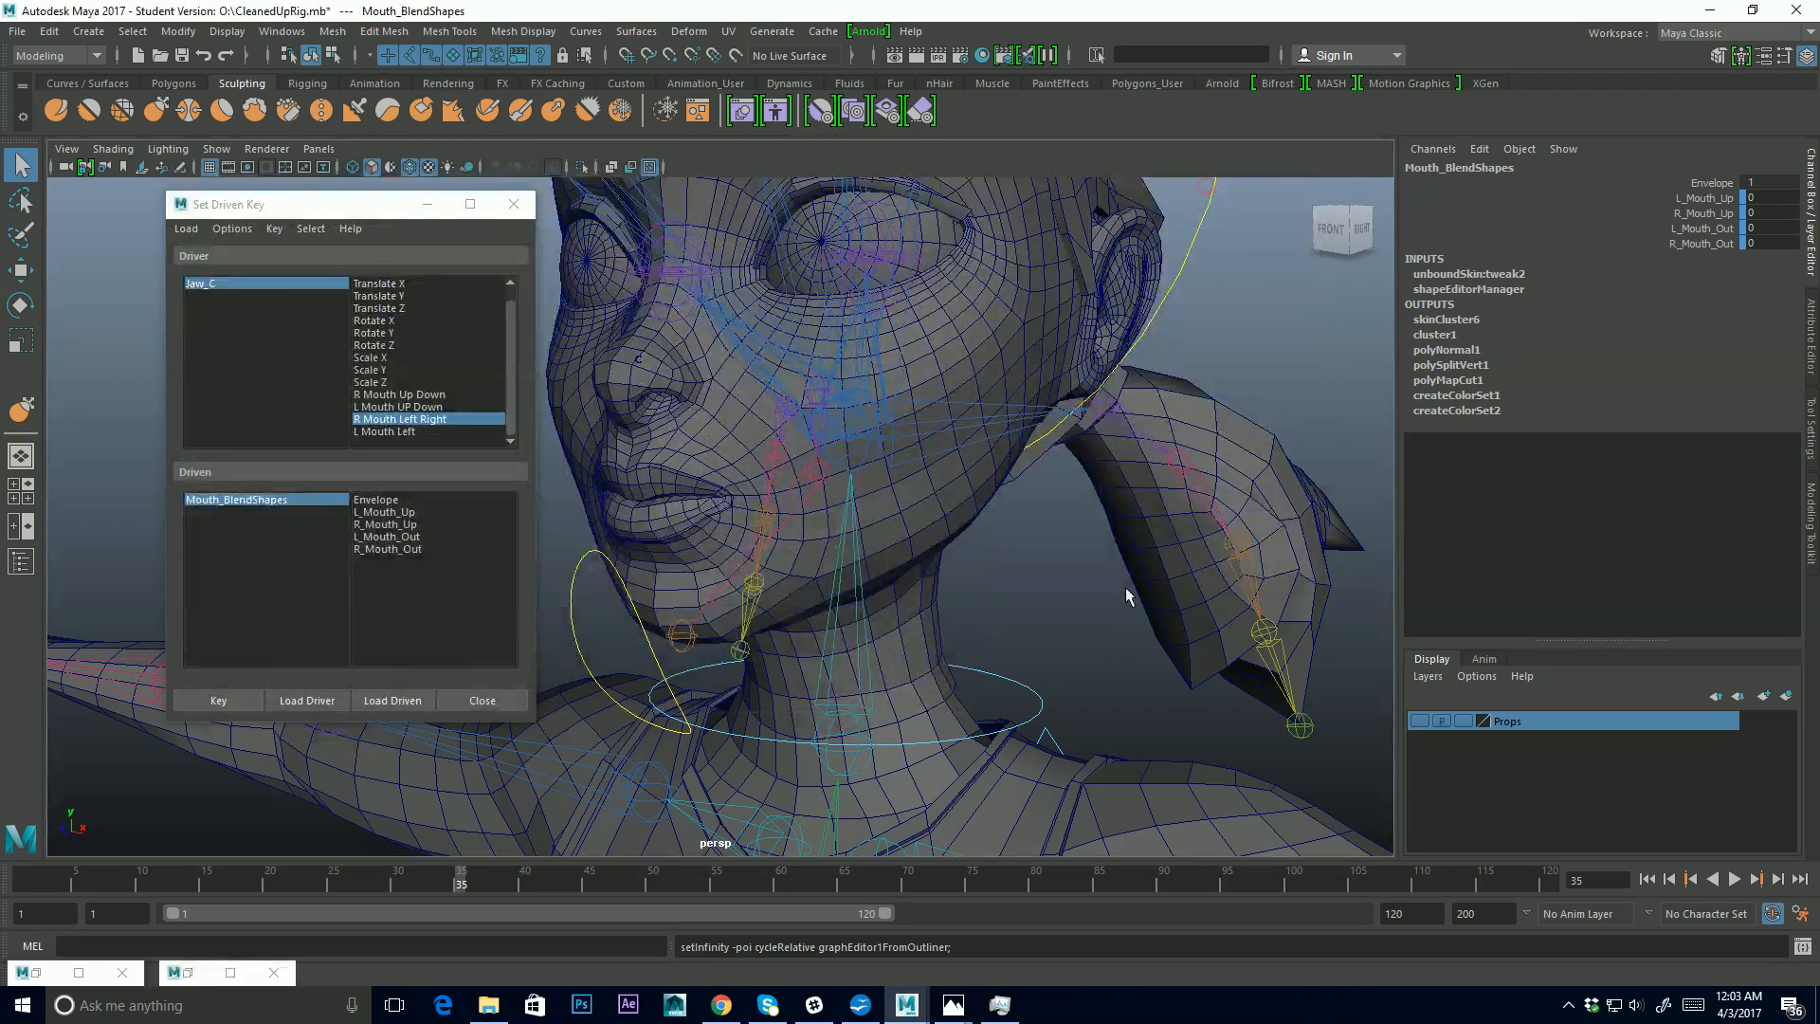
Select the Jaw_C control, try its R Mouth Up Down attribute at about 36.5, and undo the change
click(578, 559)
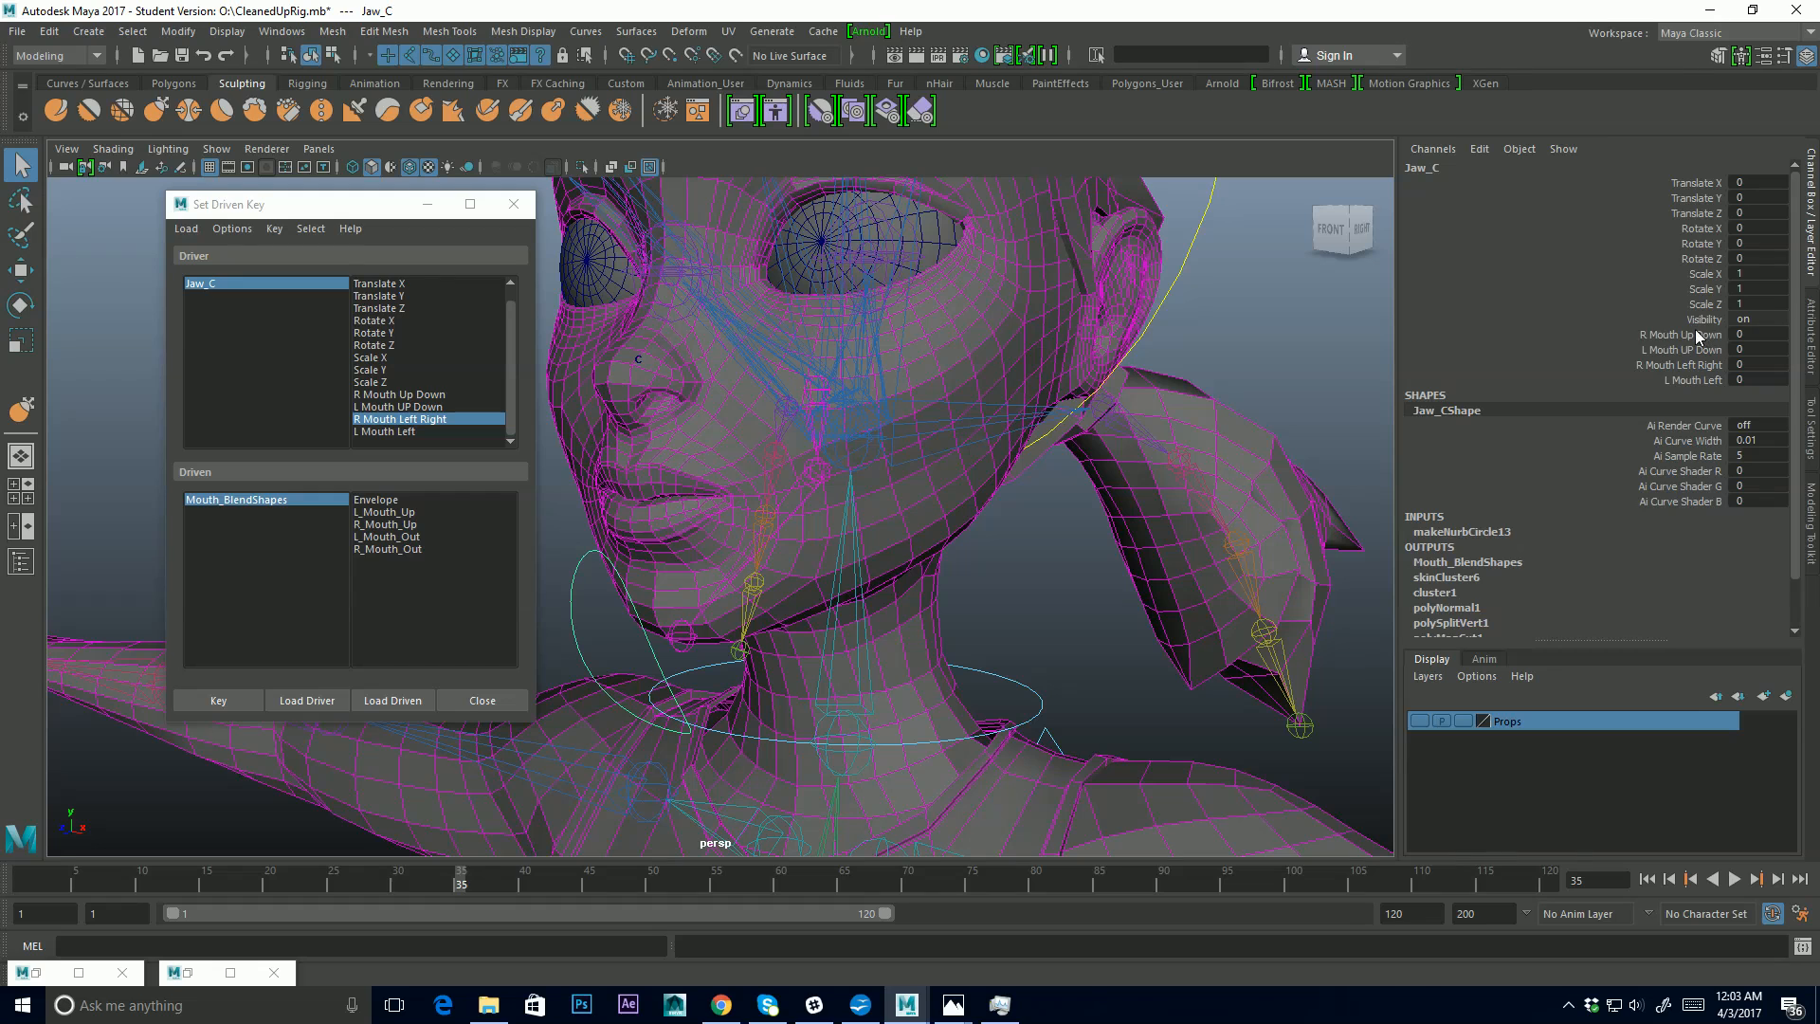
click(1699, 335)
middle_drag(1040, 524, 1342, 508)
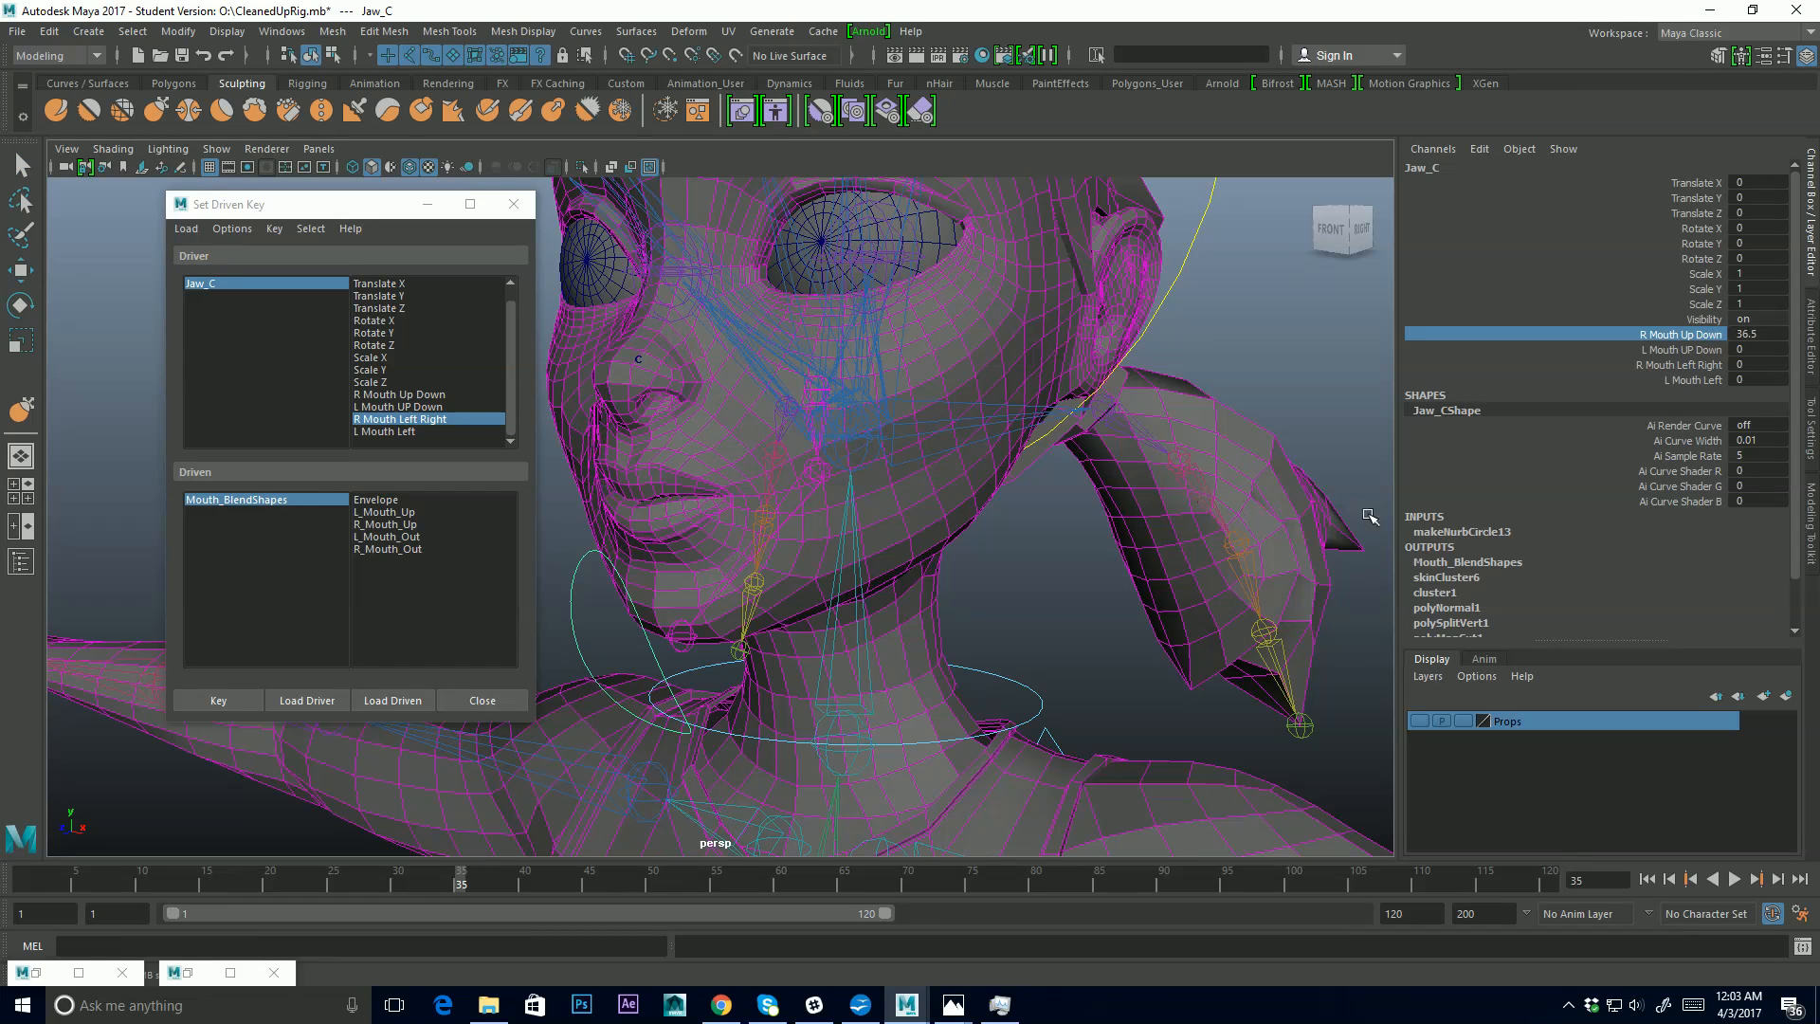
key(ctrl+z)
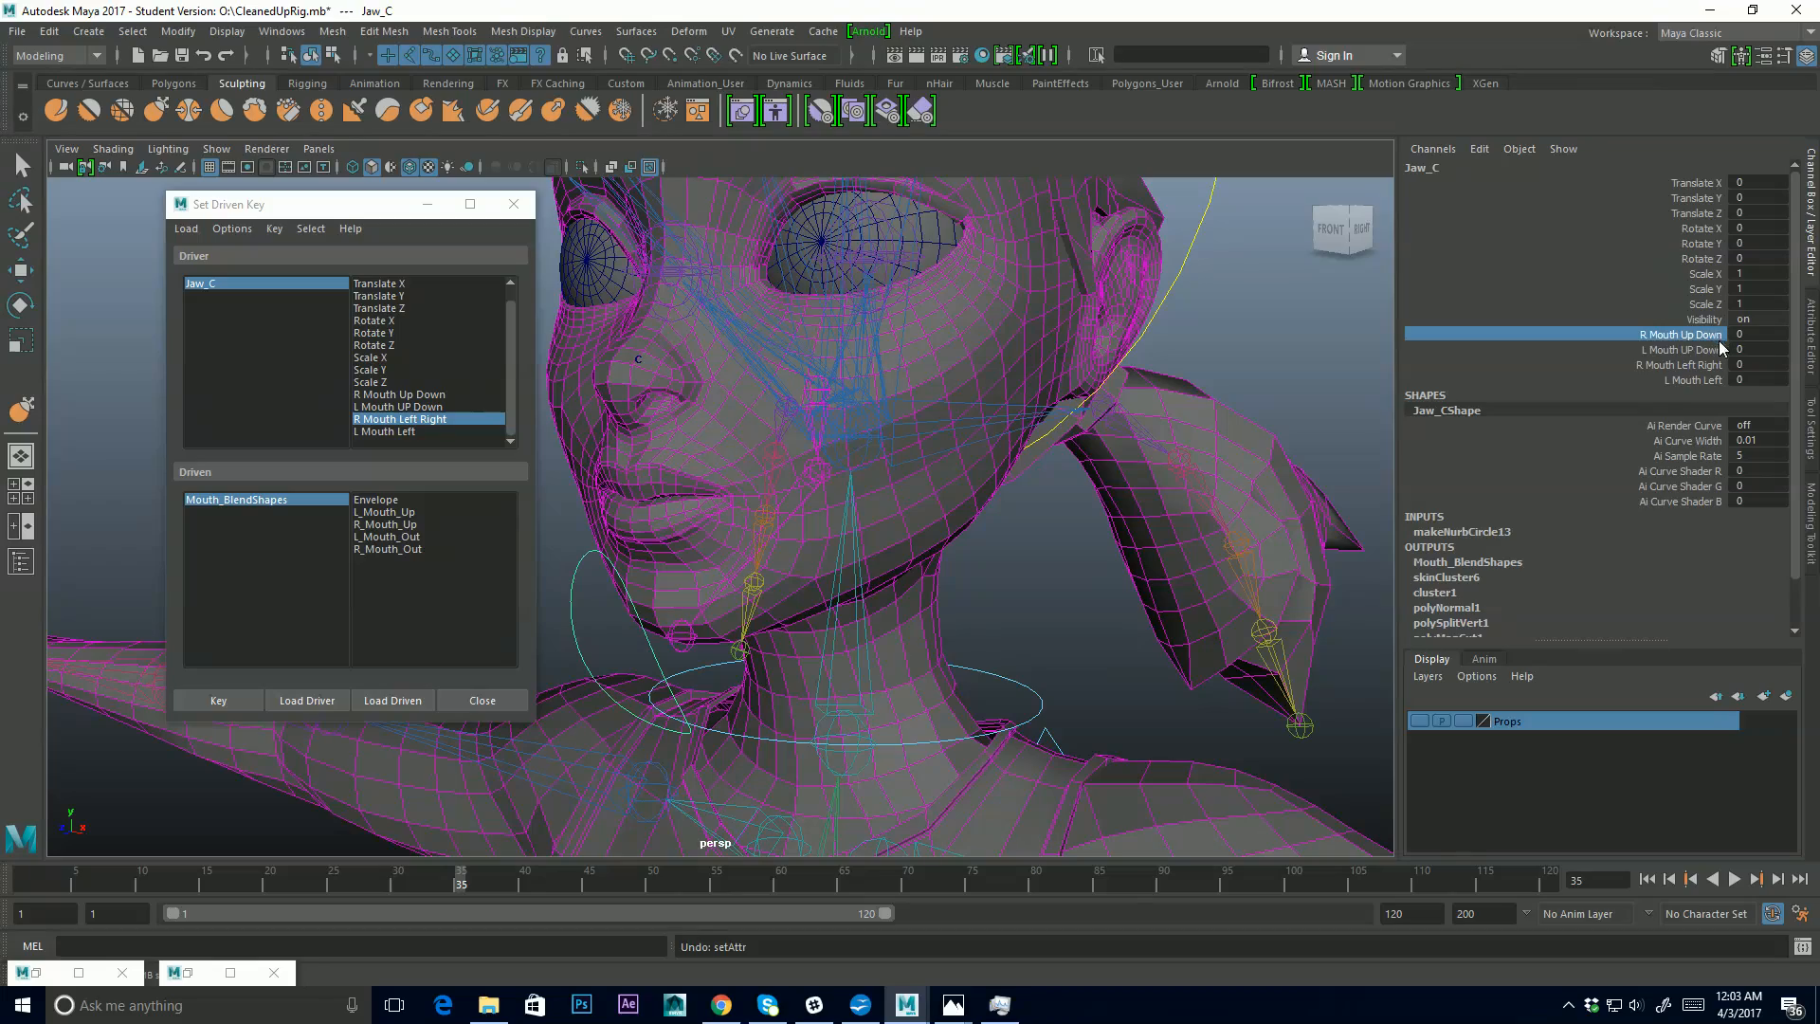
Test exaggerated values on Jaw_C's L Mouth UP Down and set the attribute to 25
click(1706, 350)
middle_drag(1219, 609, 1574, 559)
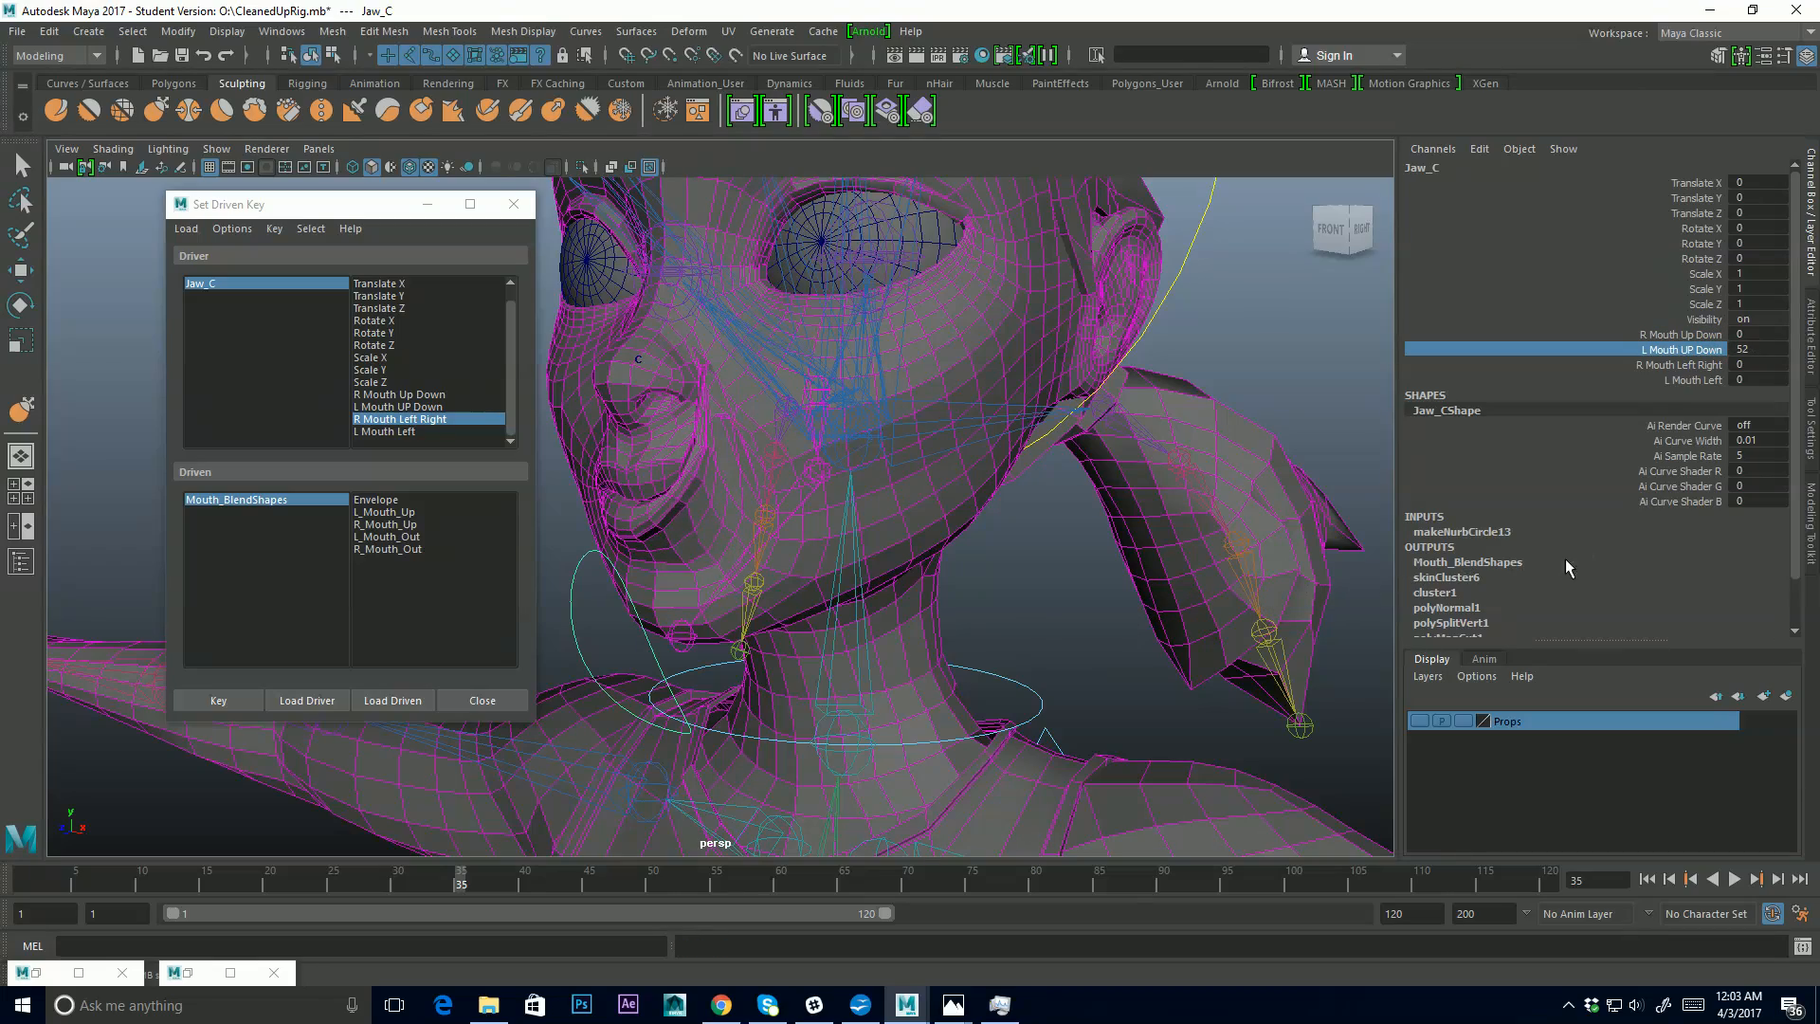
mouse_move(812, 569)
alt+mouse_down()
mouse_move(901, 549)
mouse_move(837, 520)
mouse_move(768, 553)
mouse_move(783, 557)
alt+mouse_up()
middle_drag(971, 568, 1313, 545)
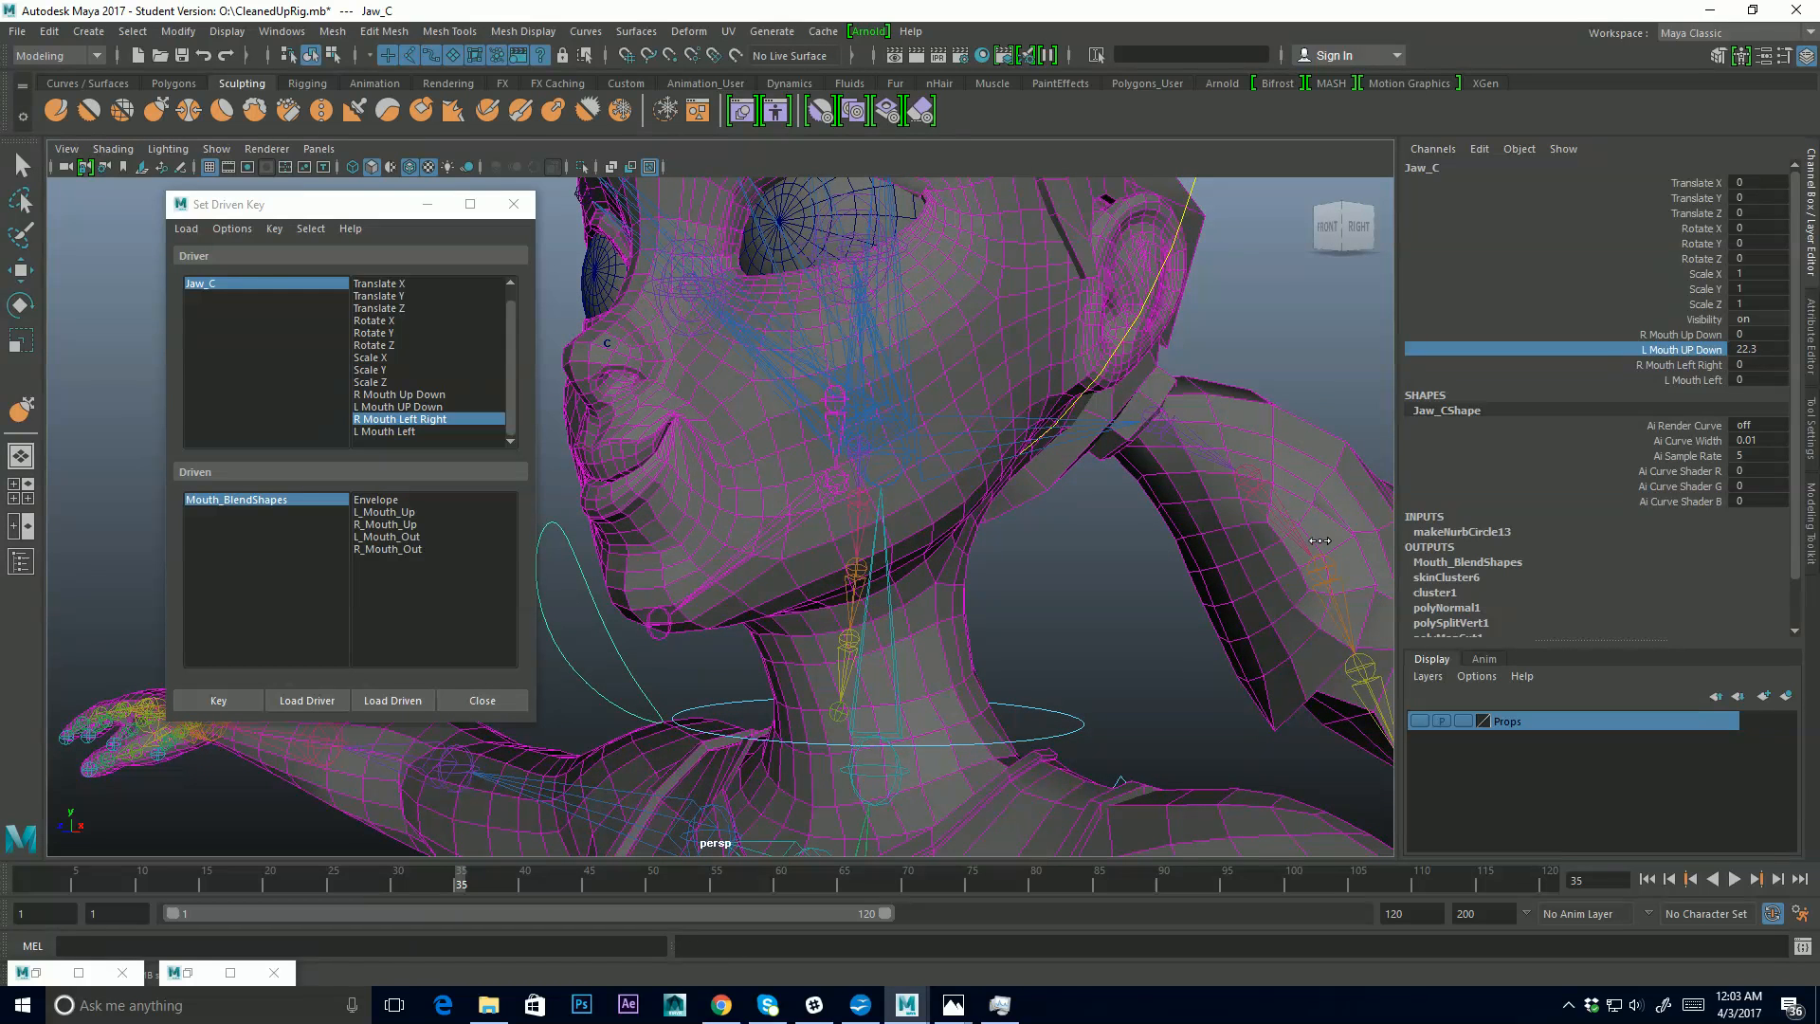
alt+drag(1028, 556, 1064, 544)
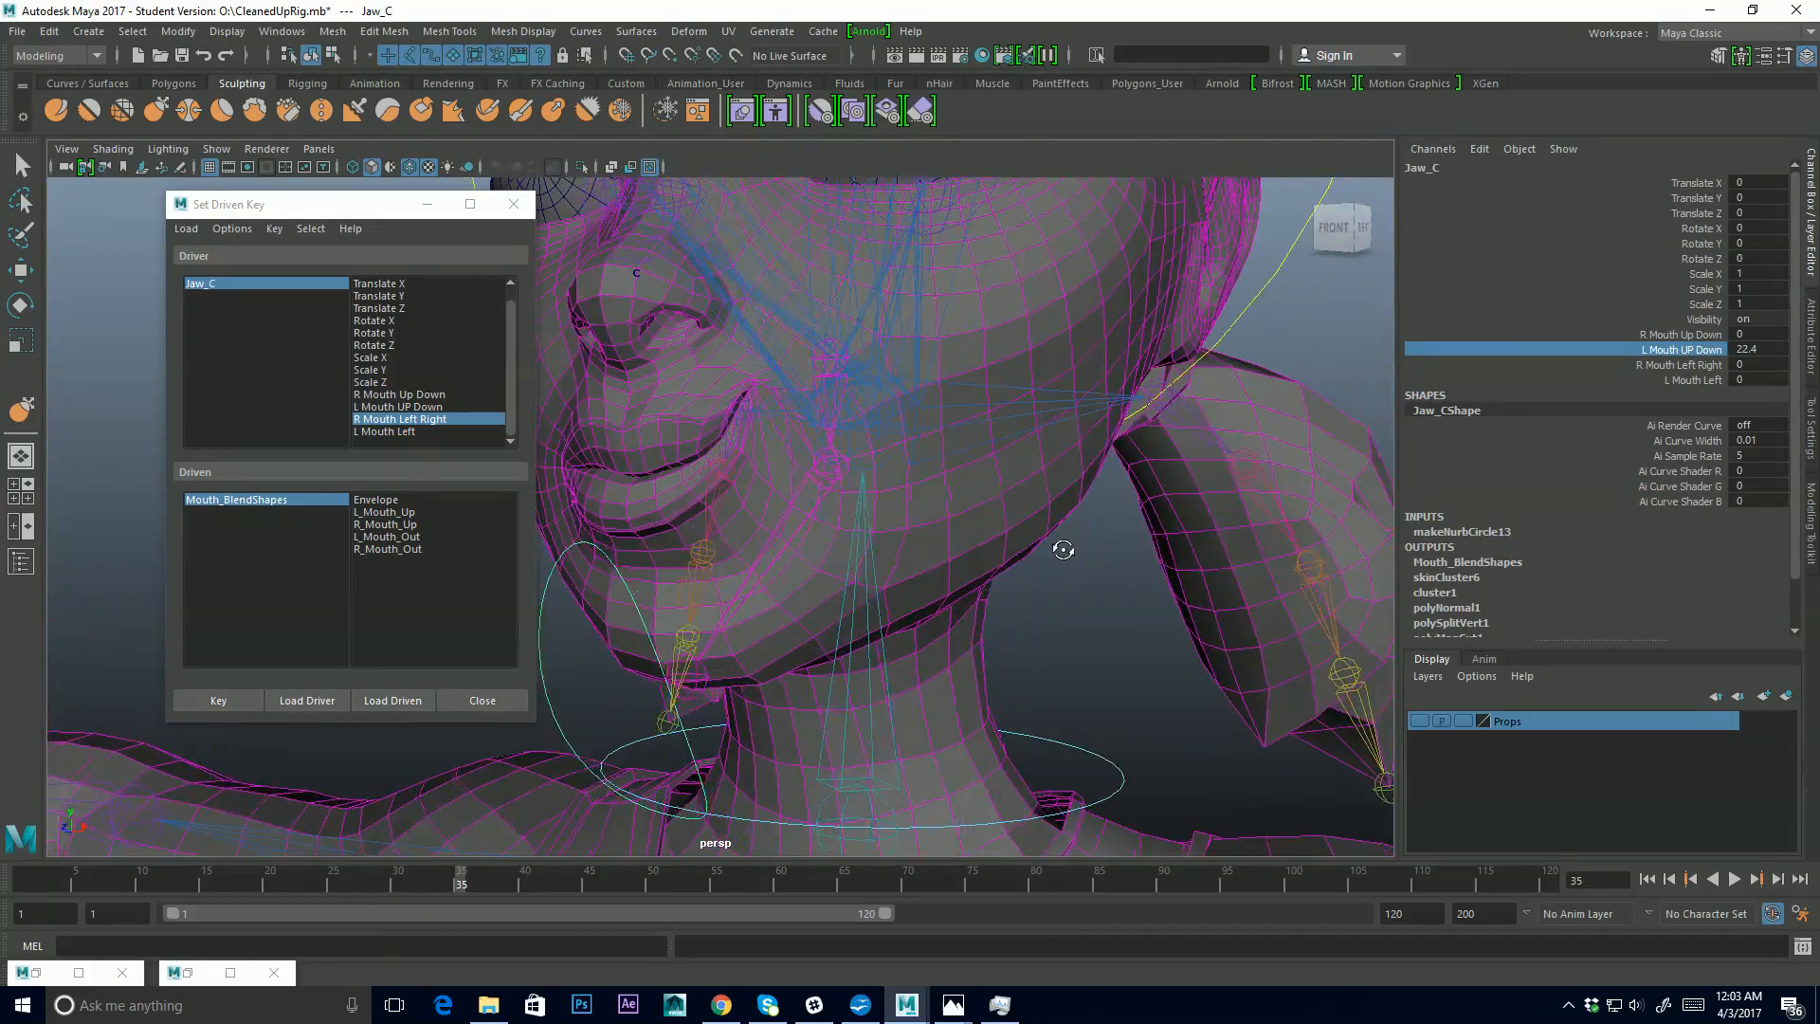
double_click(1783, 349)
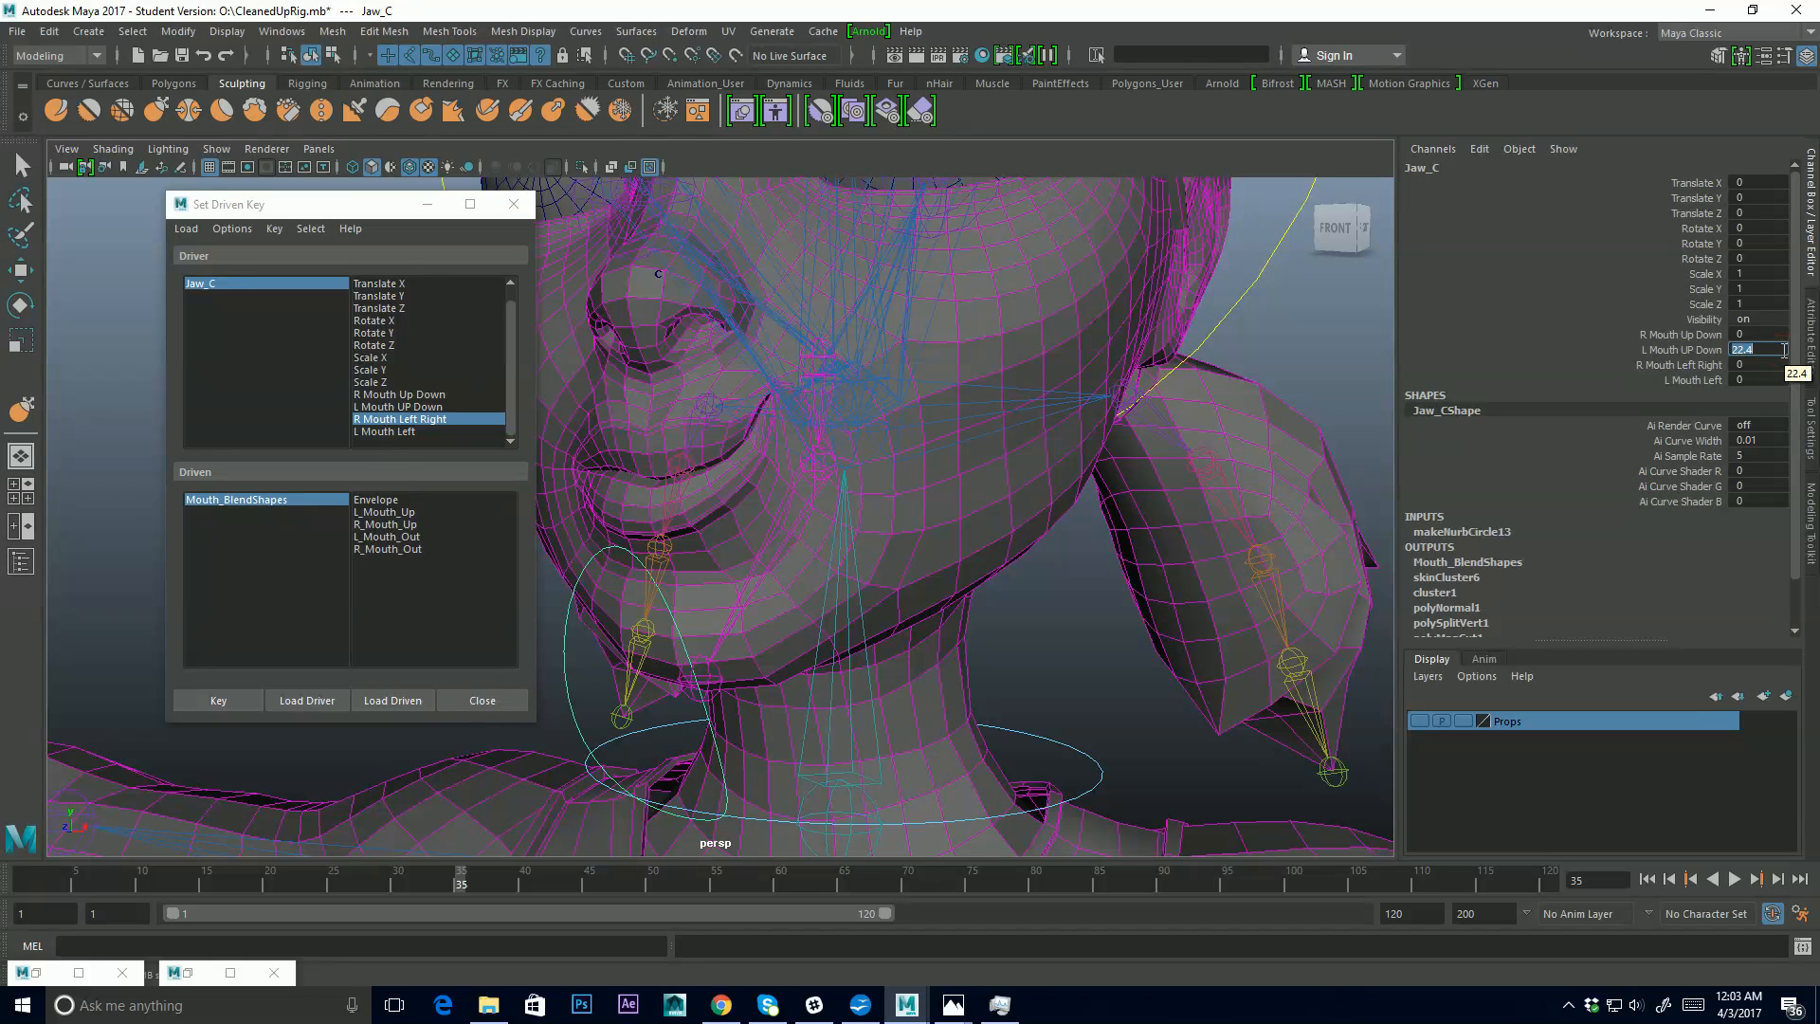
text(25)
key(Return)
alt+drag(926, 520, 872, 516)
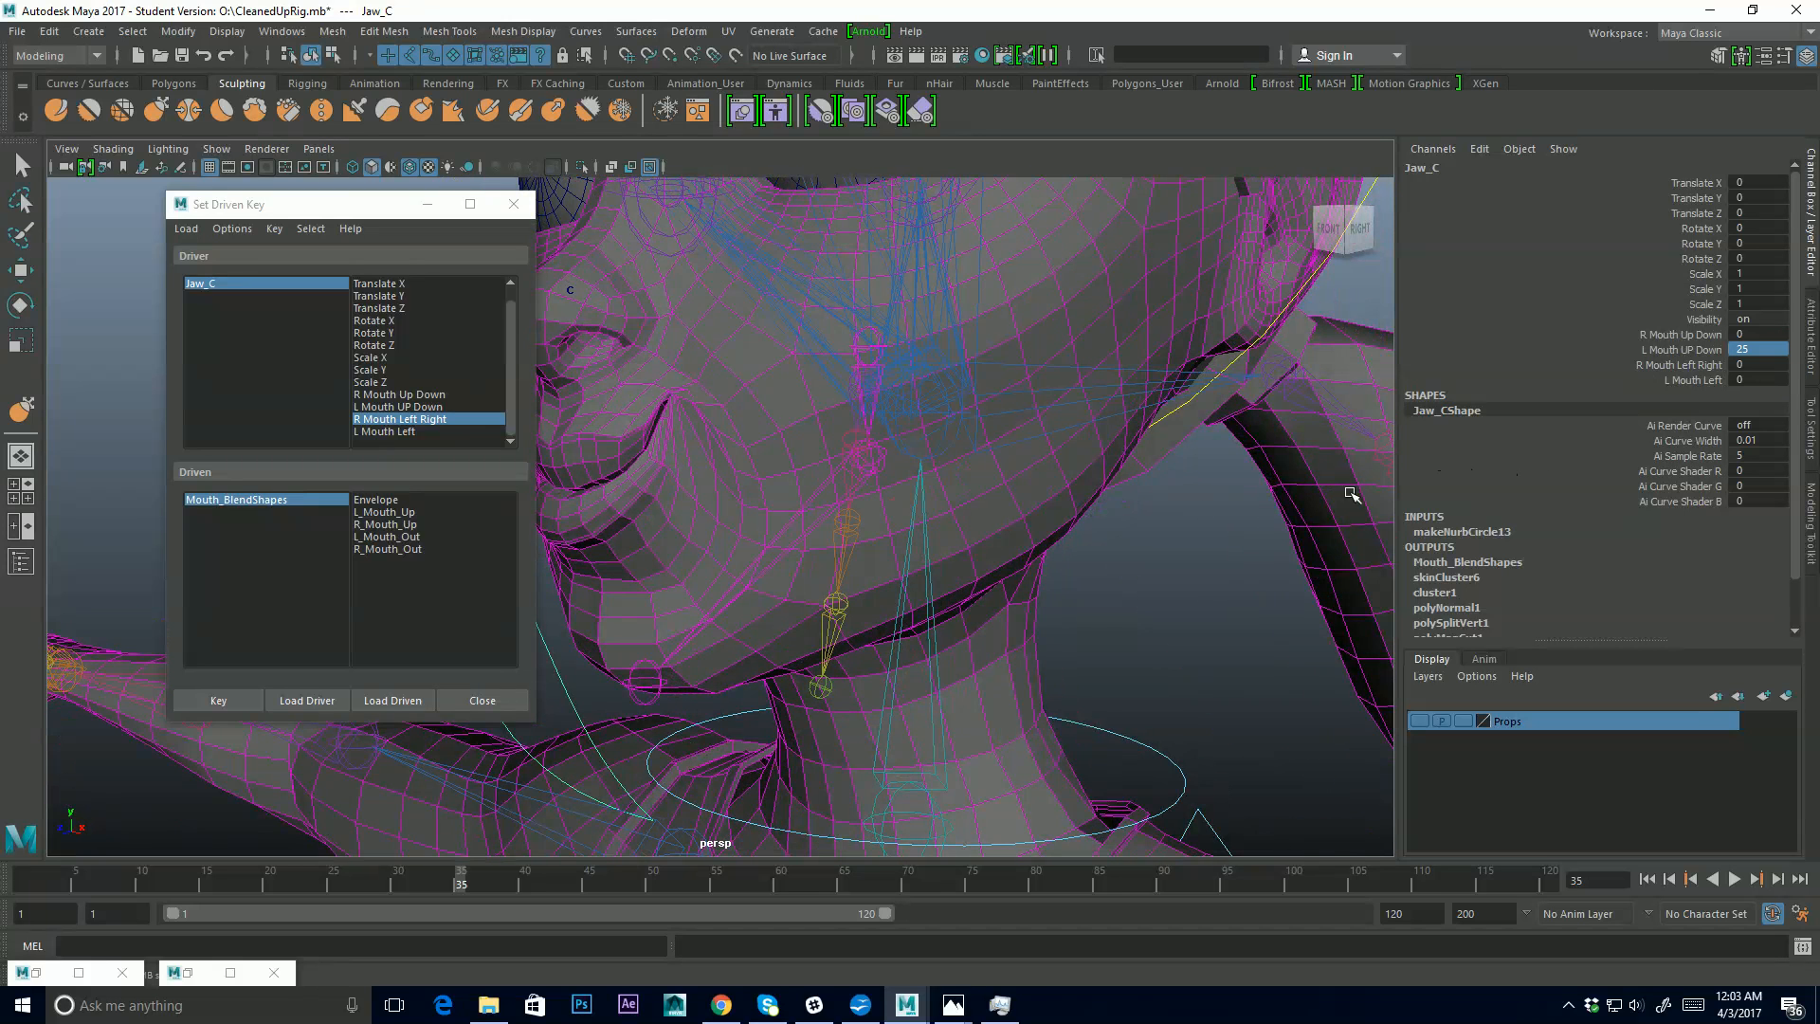
Give Jaw_C's L_Mouth_UP_Down attribute a maximum of 25 and close the attribute editing dialog
click(1483, 149)
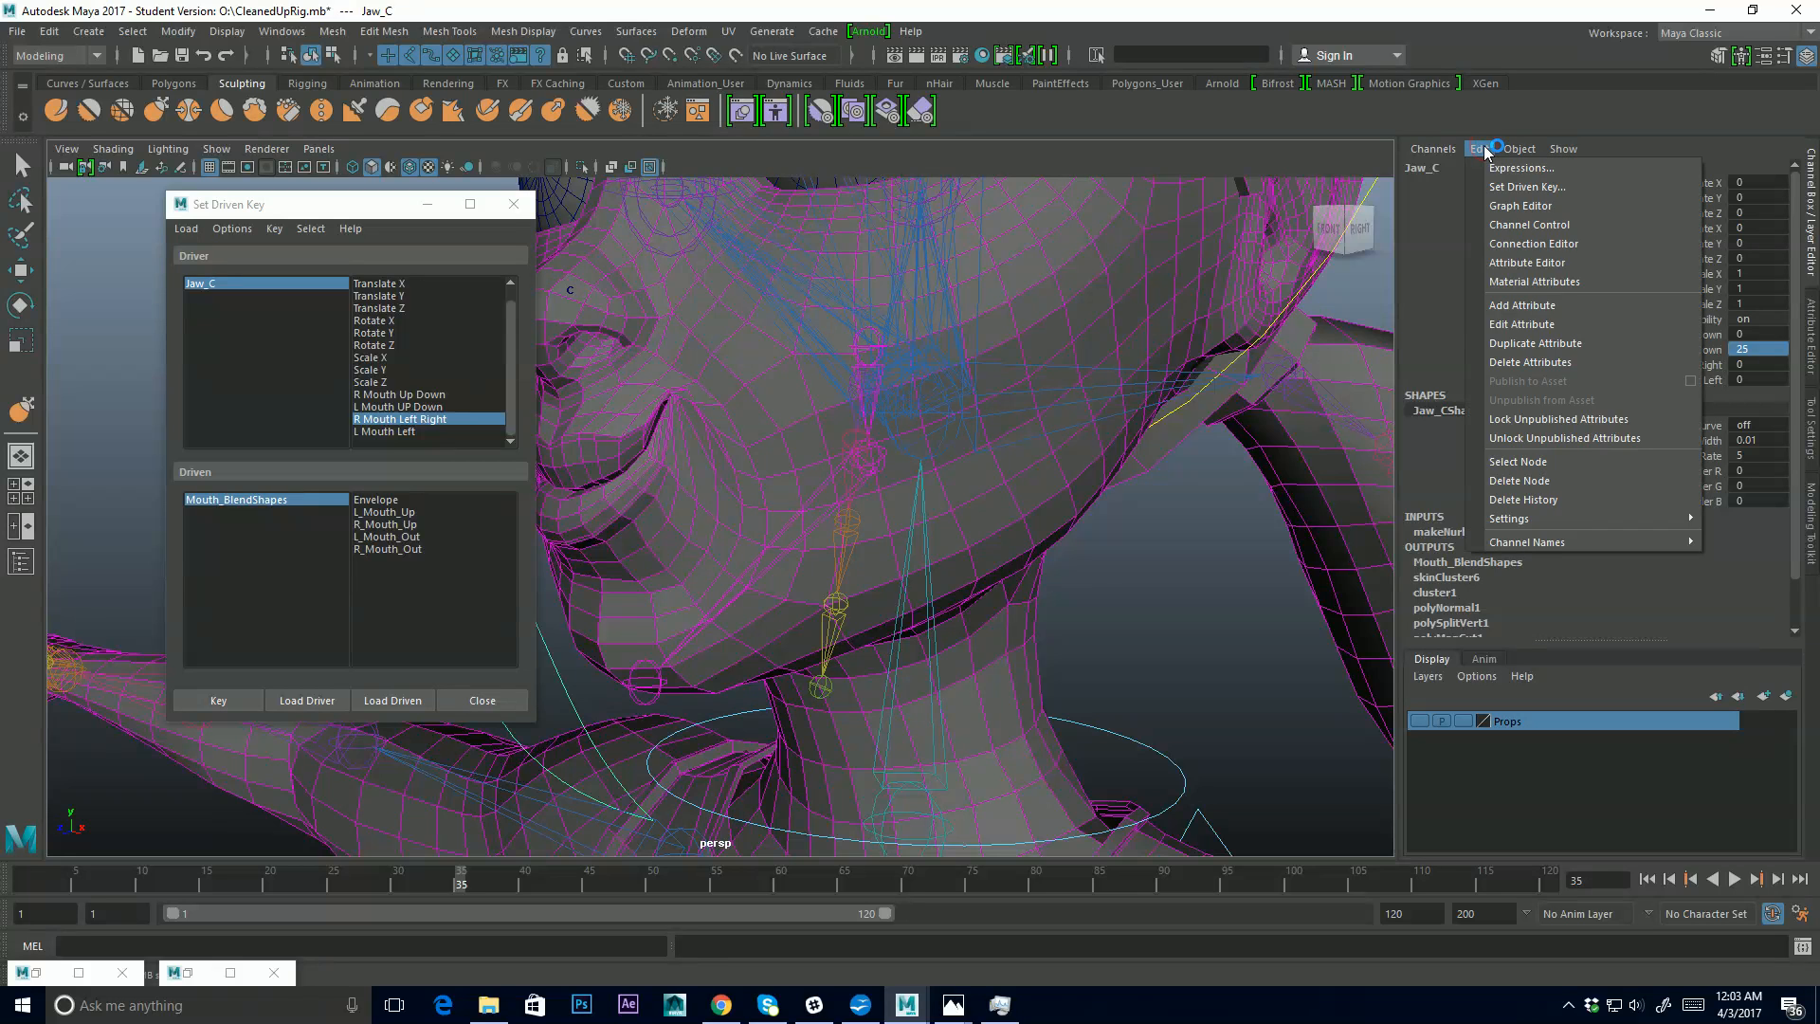
click(1537, 325)
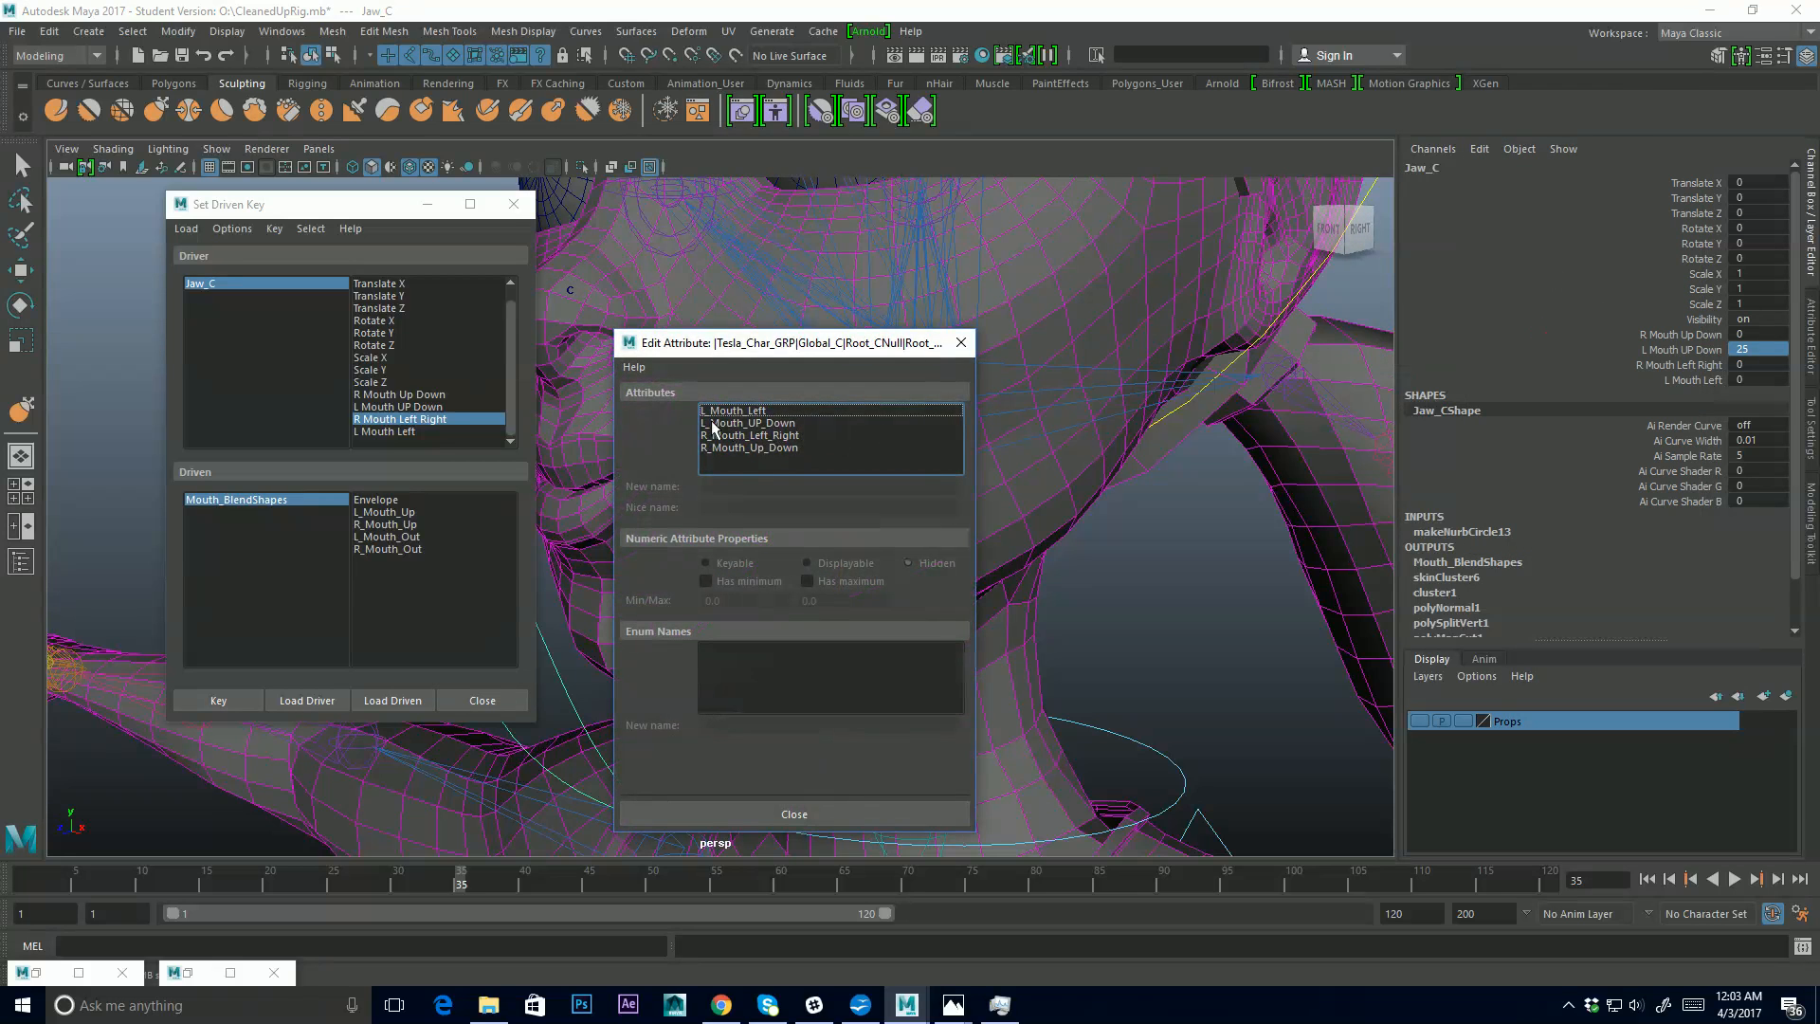
click(801, 423)
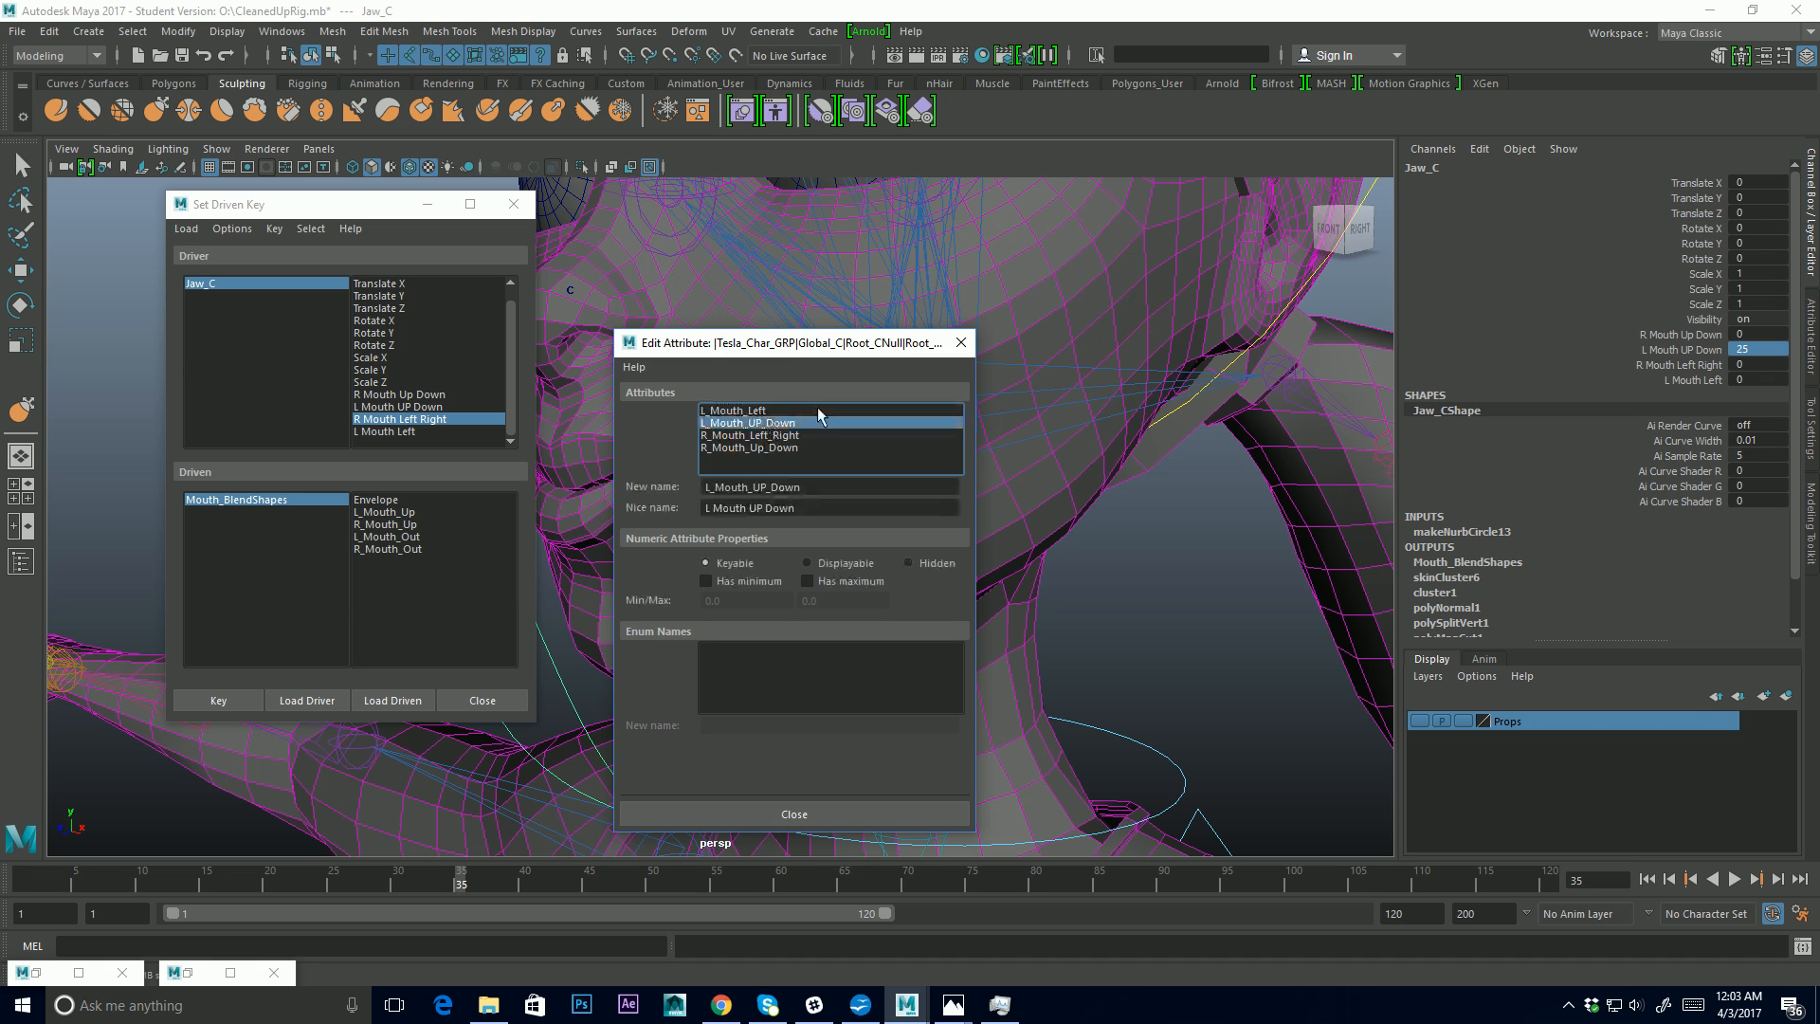
click(806, 581)
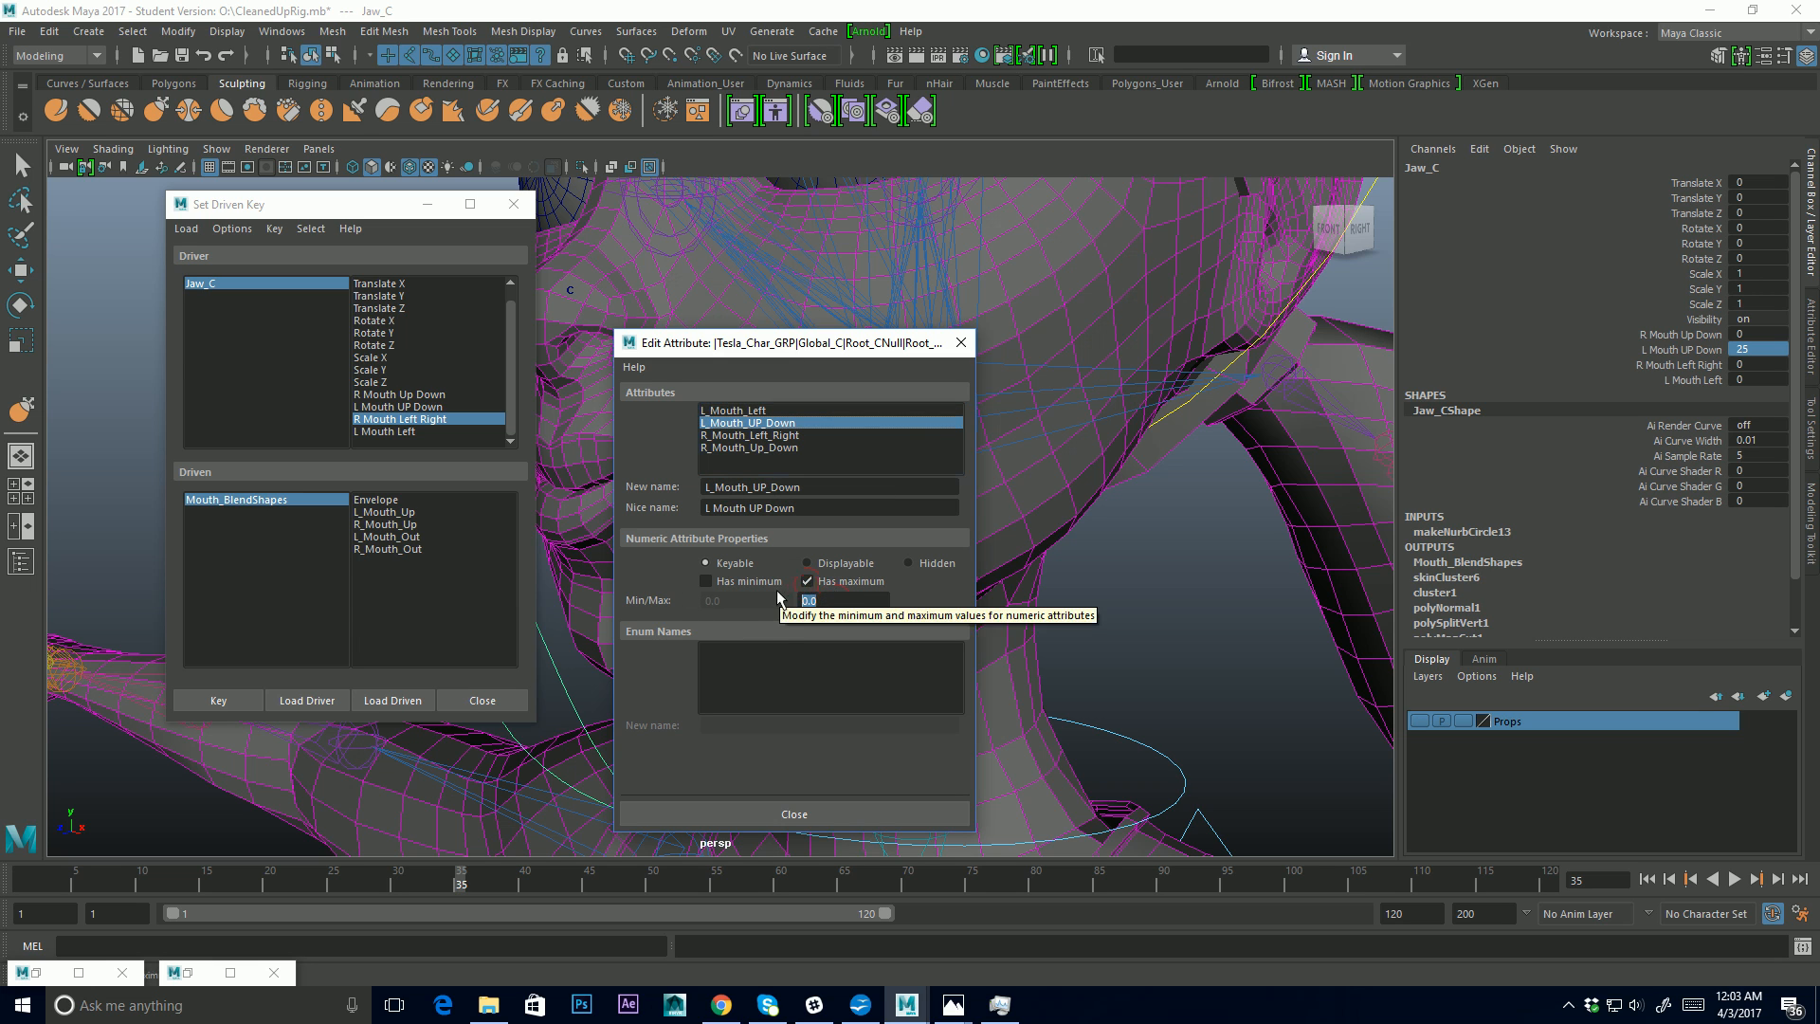
text(25)
key(Return)
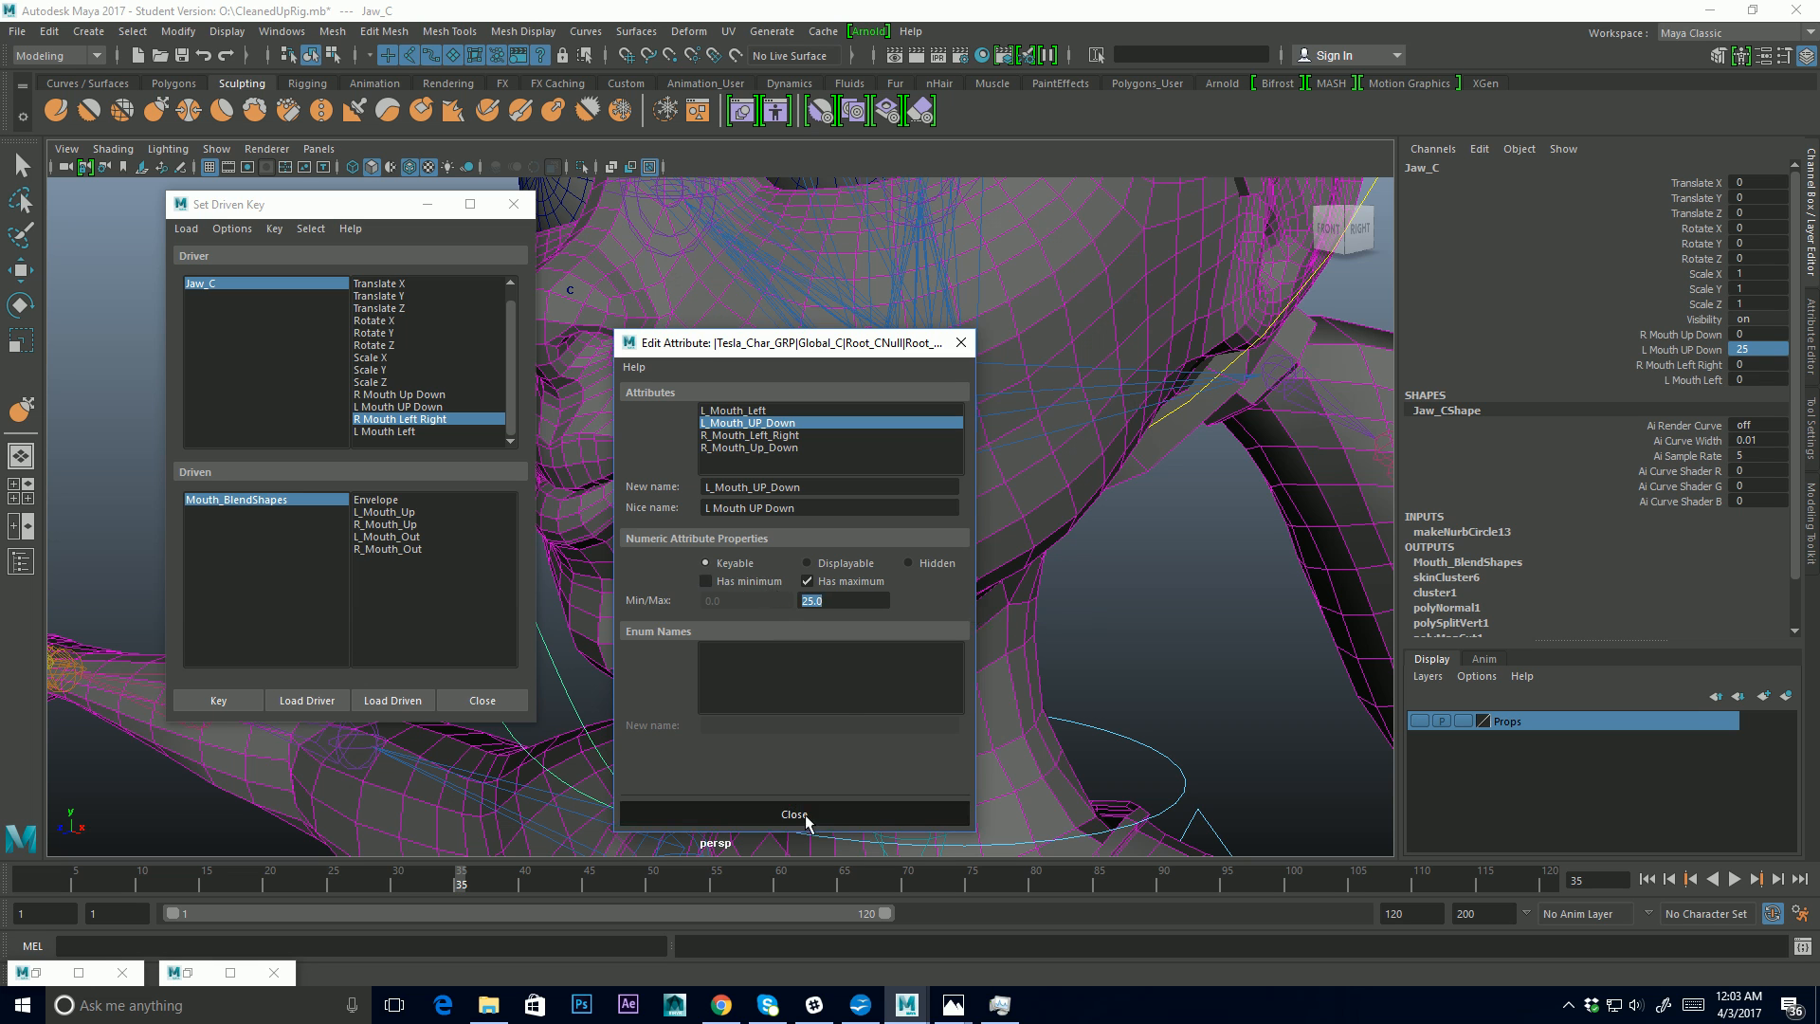
click(805, 815)
Try raising Jaw_C's R Mouth Left Right to about 21.6 and reset it to 0
drag(1713, 352, 1701, 366)
middle_drag(1232, 517, 1432, 502)
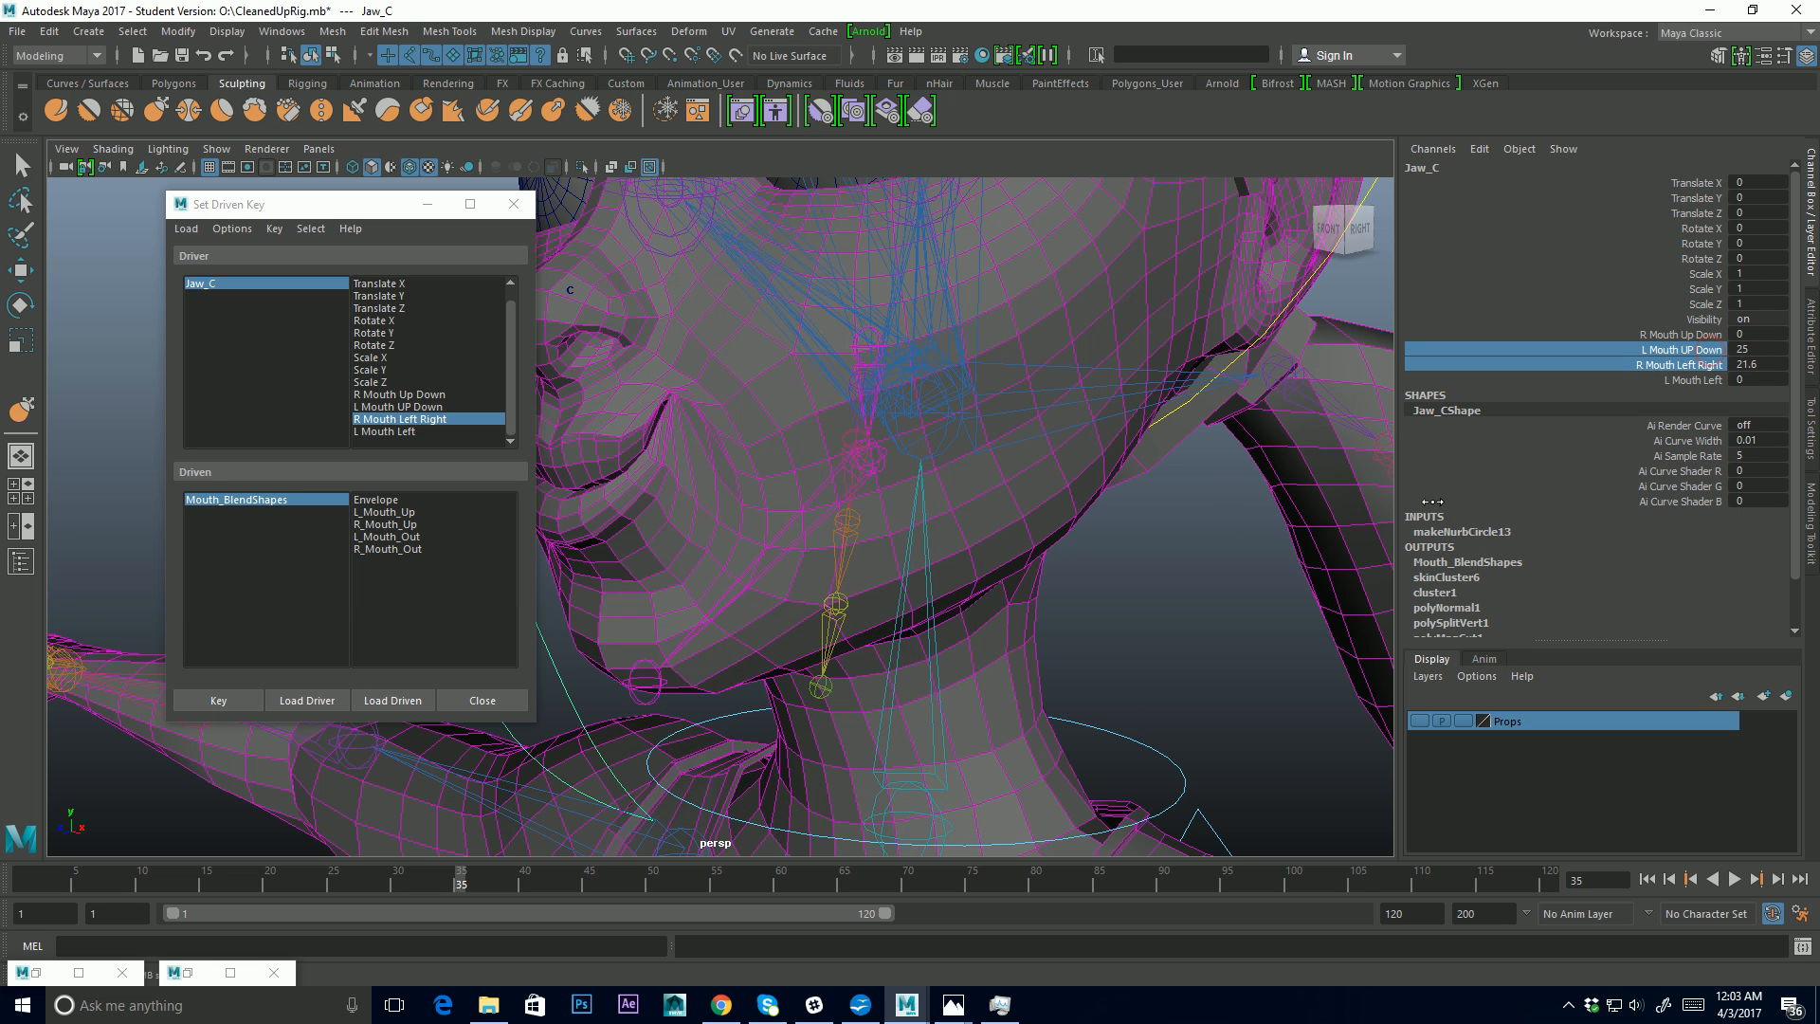
click(1760, 363)
text(0)
key(Return)
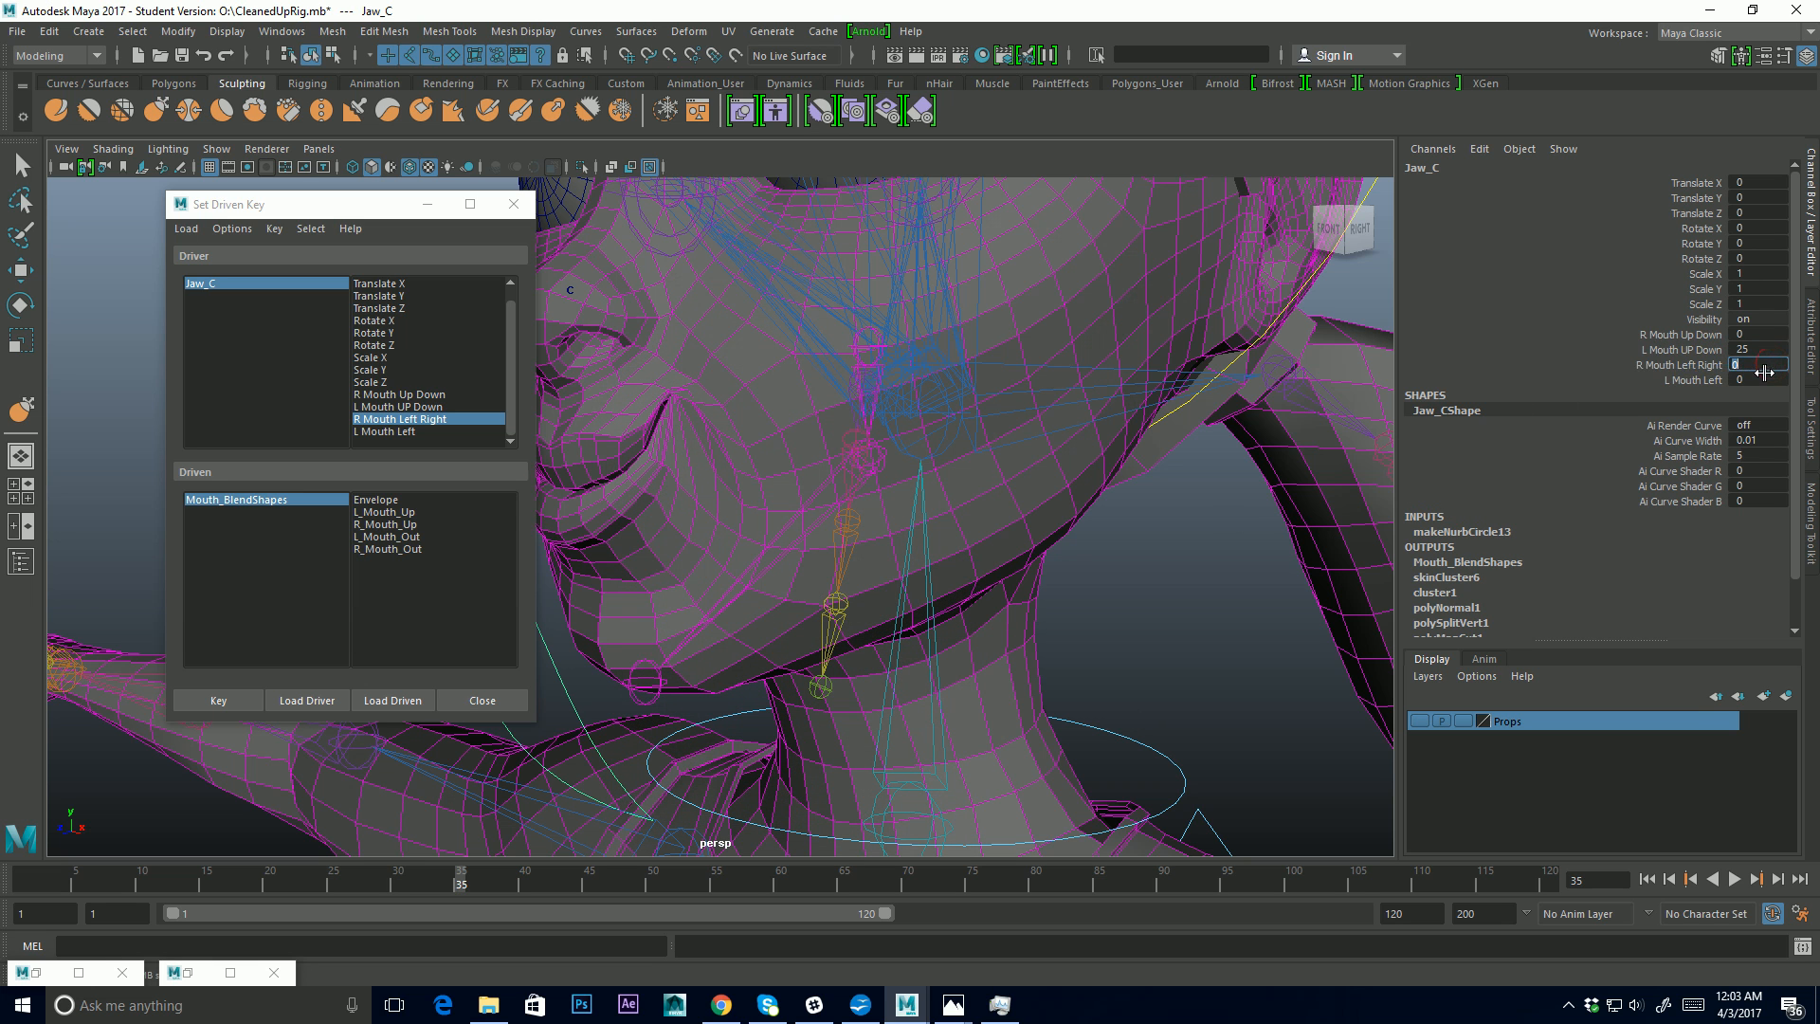
Test Jaw_C's L Mouth UP Down at a lower value, undo the test, and reset the attribute to 0
click(1696, 352)
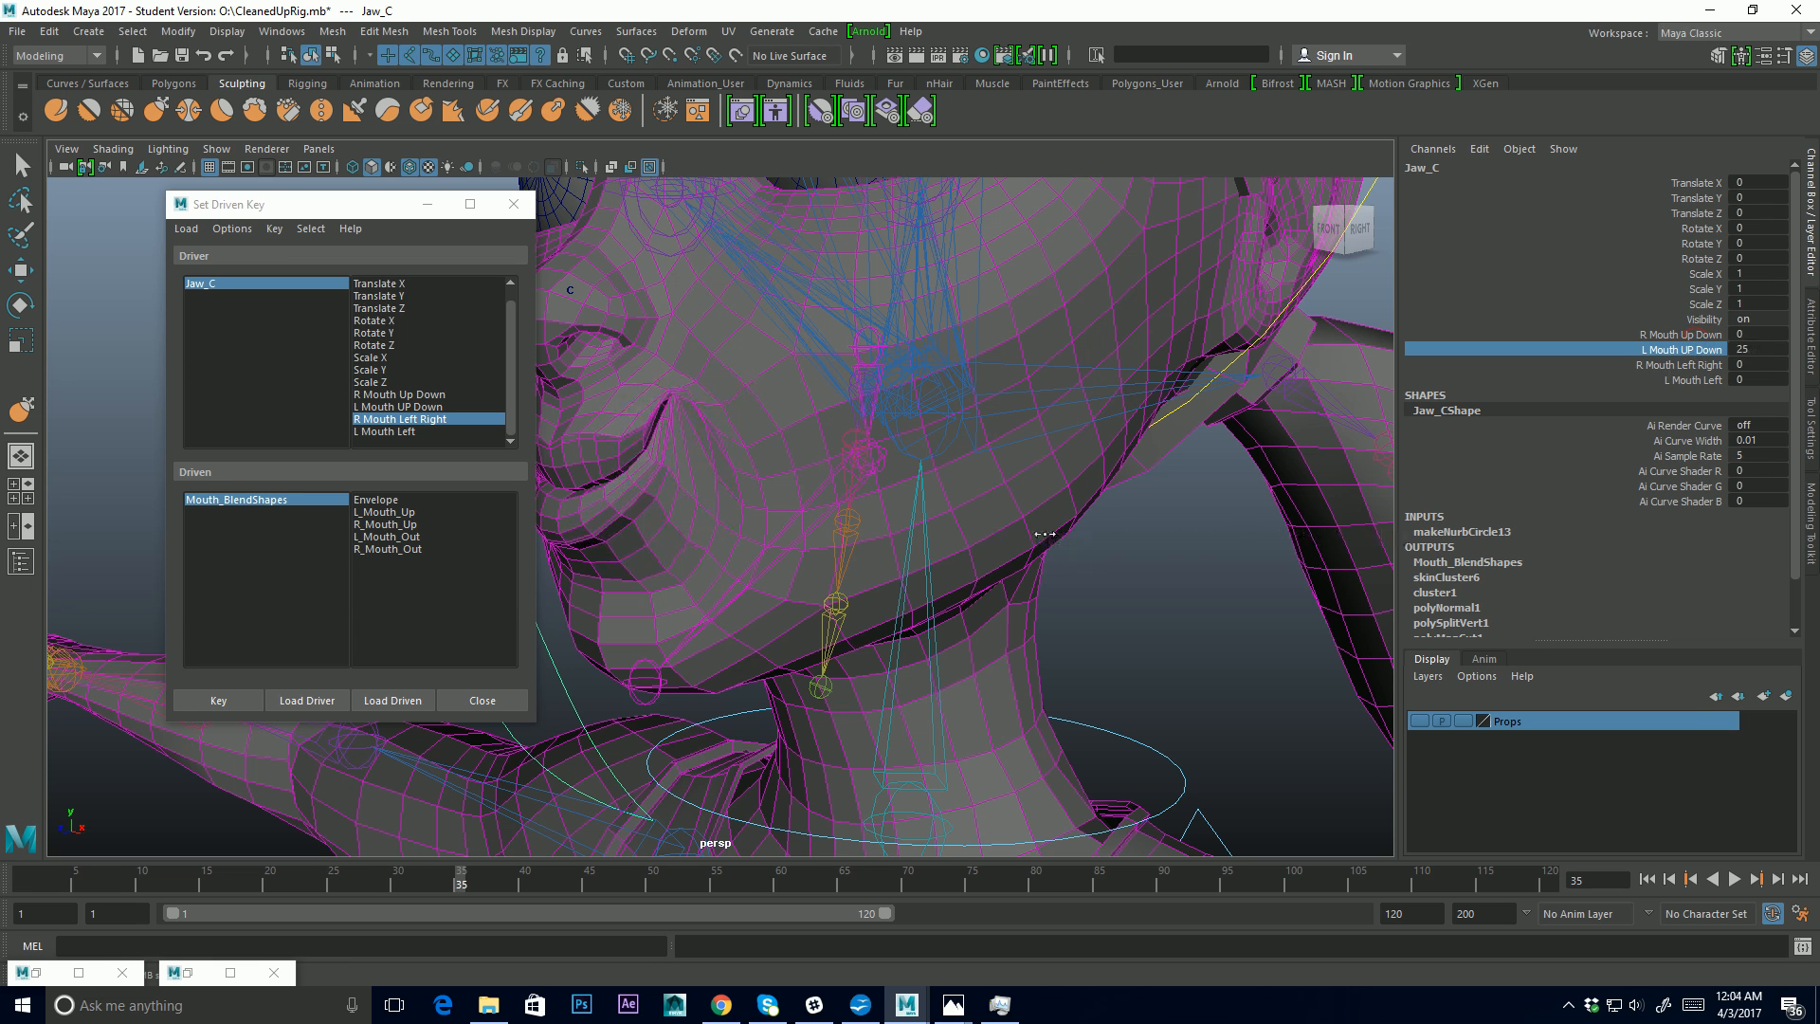
middle_drag(1044, 534, 941, 500)
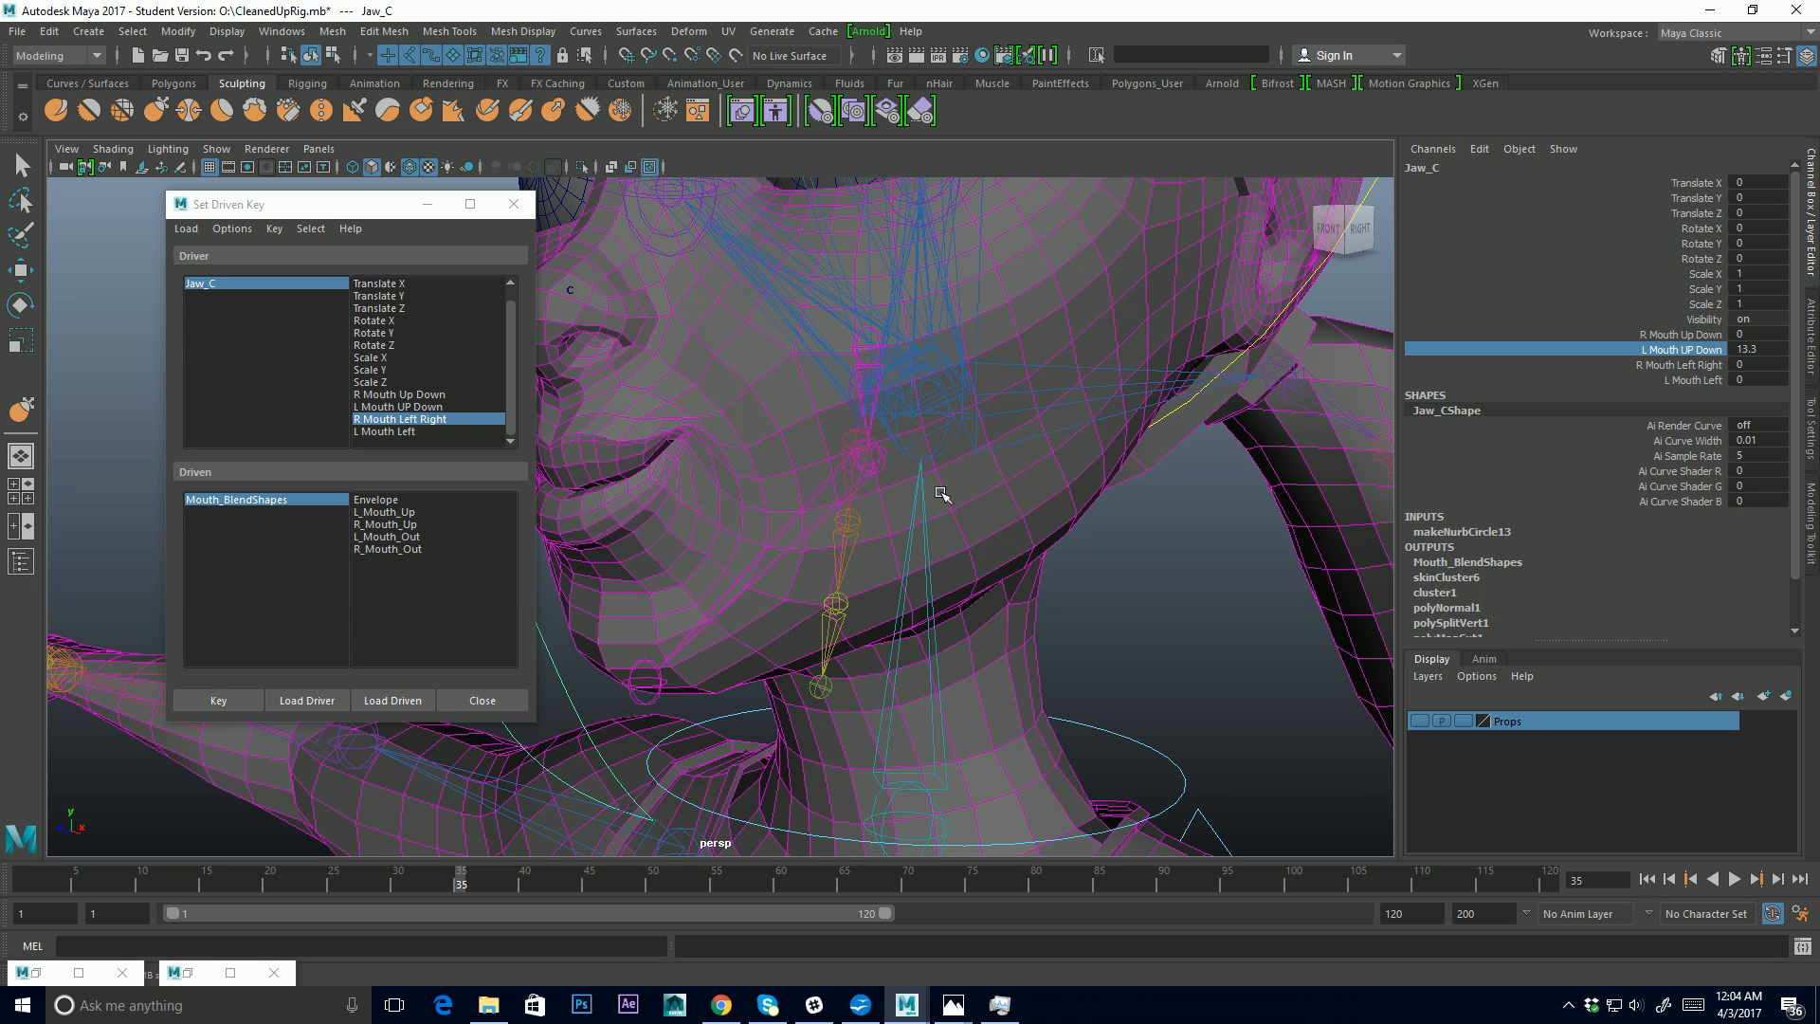
key(ctrl+z)
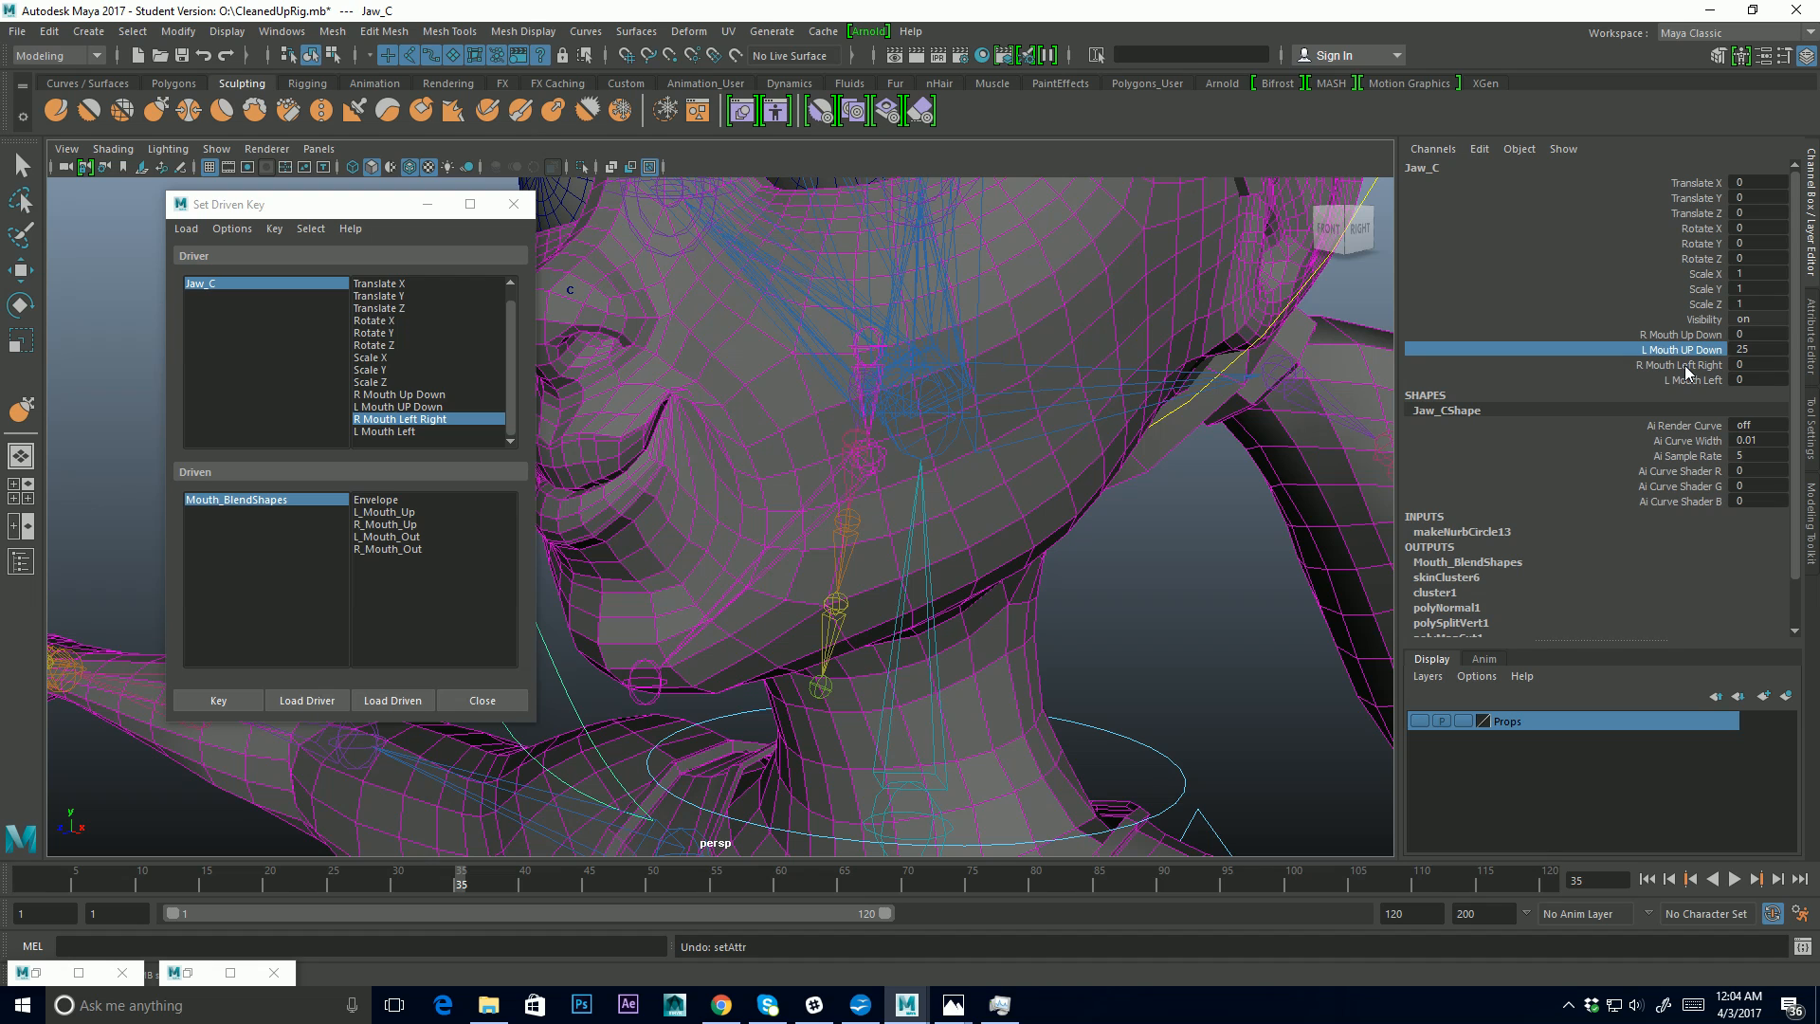
double_click(1771, 348)
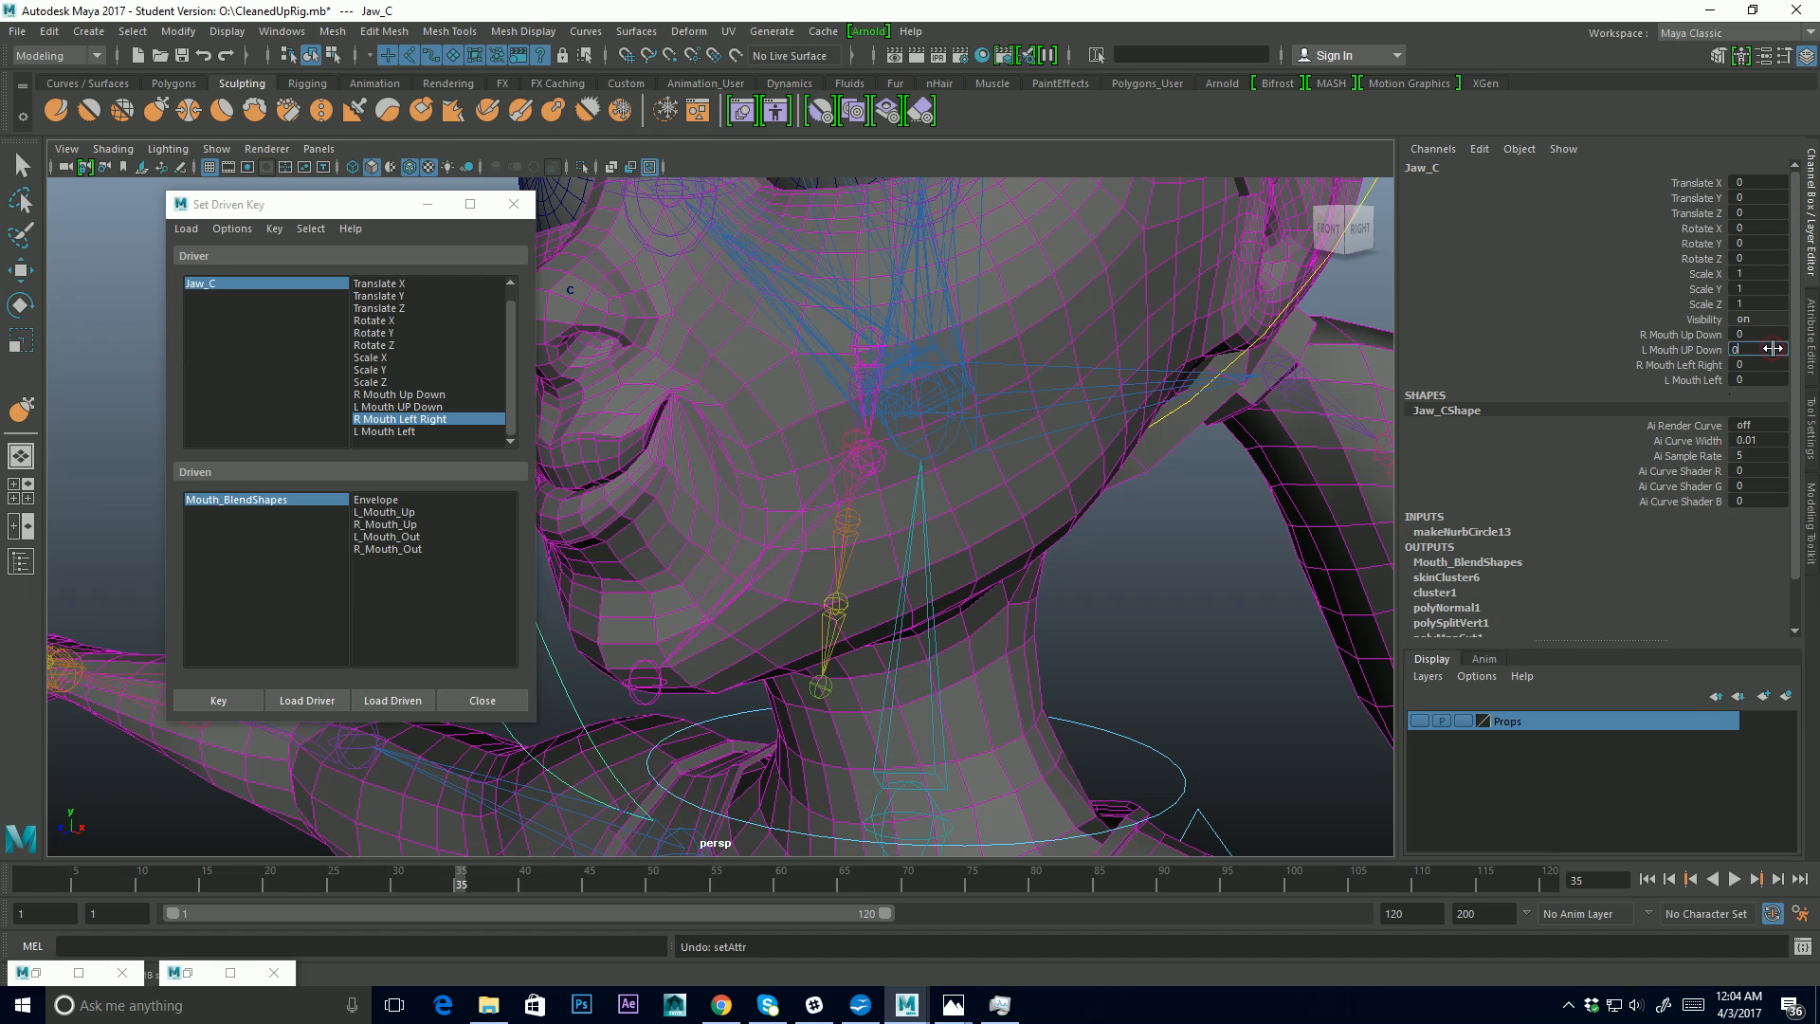
key(Return)
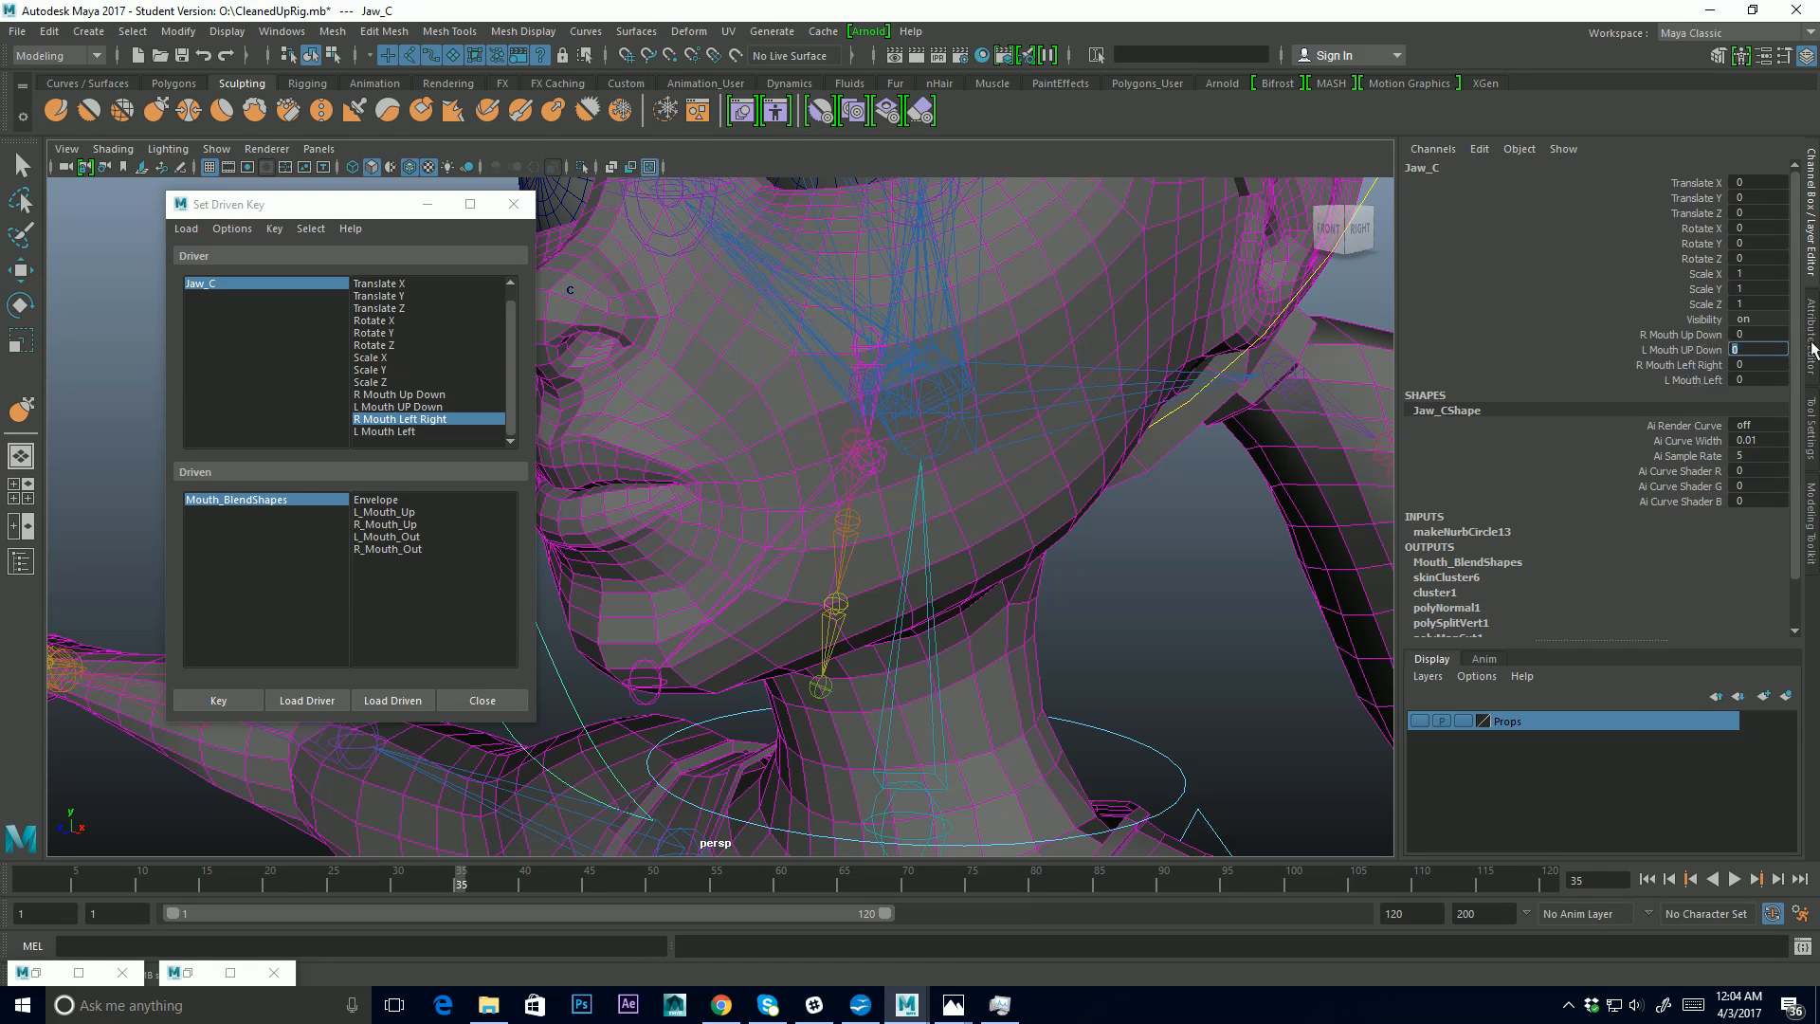
Set Jaw_C's L Mouth Left to 15 and inspect the stretched left mouth corner
click(1702, 380)
middle_drag(986, 573, 1084, 554)
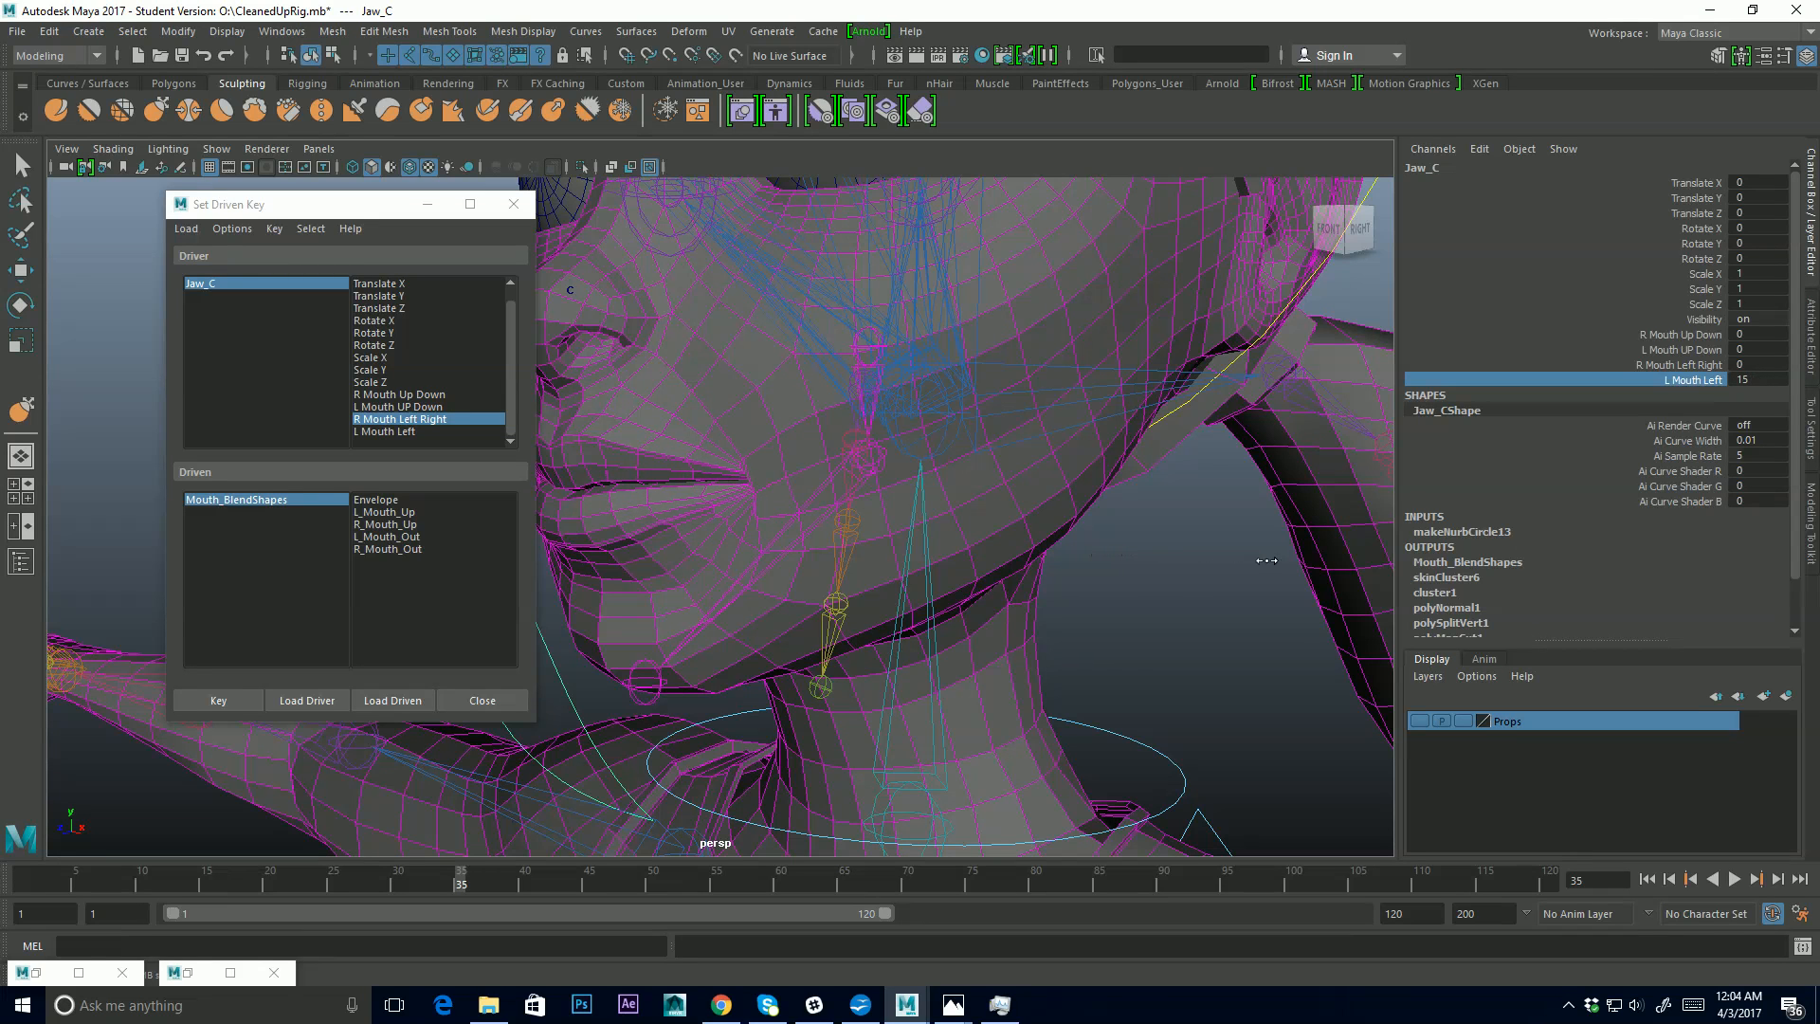
middle_drag(1098, 562, 1146, 562)
alt+drag(1069, 515, 1209, 494)
scroll(1184, 517, up, 8)
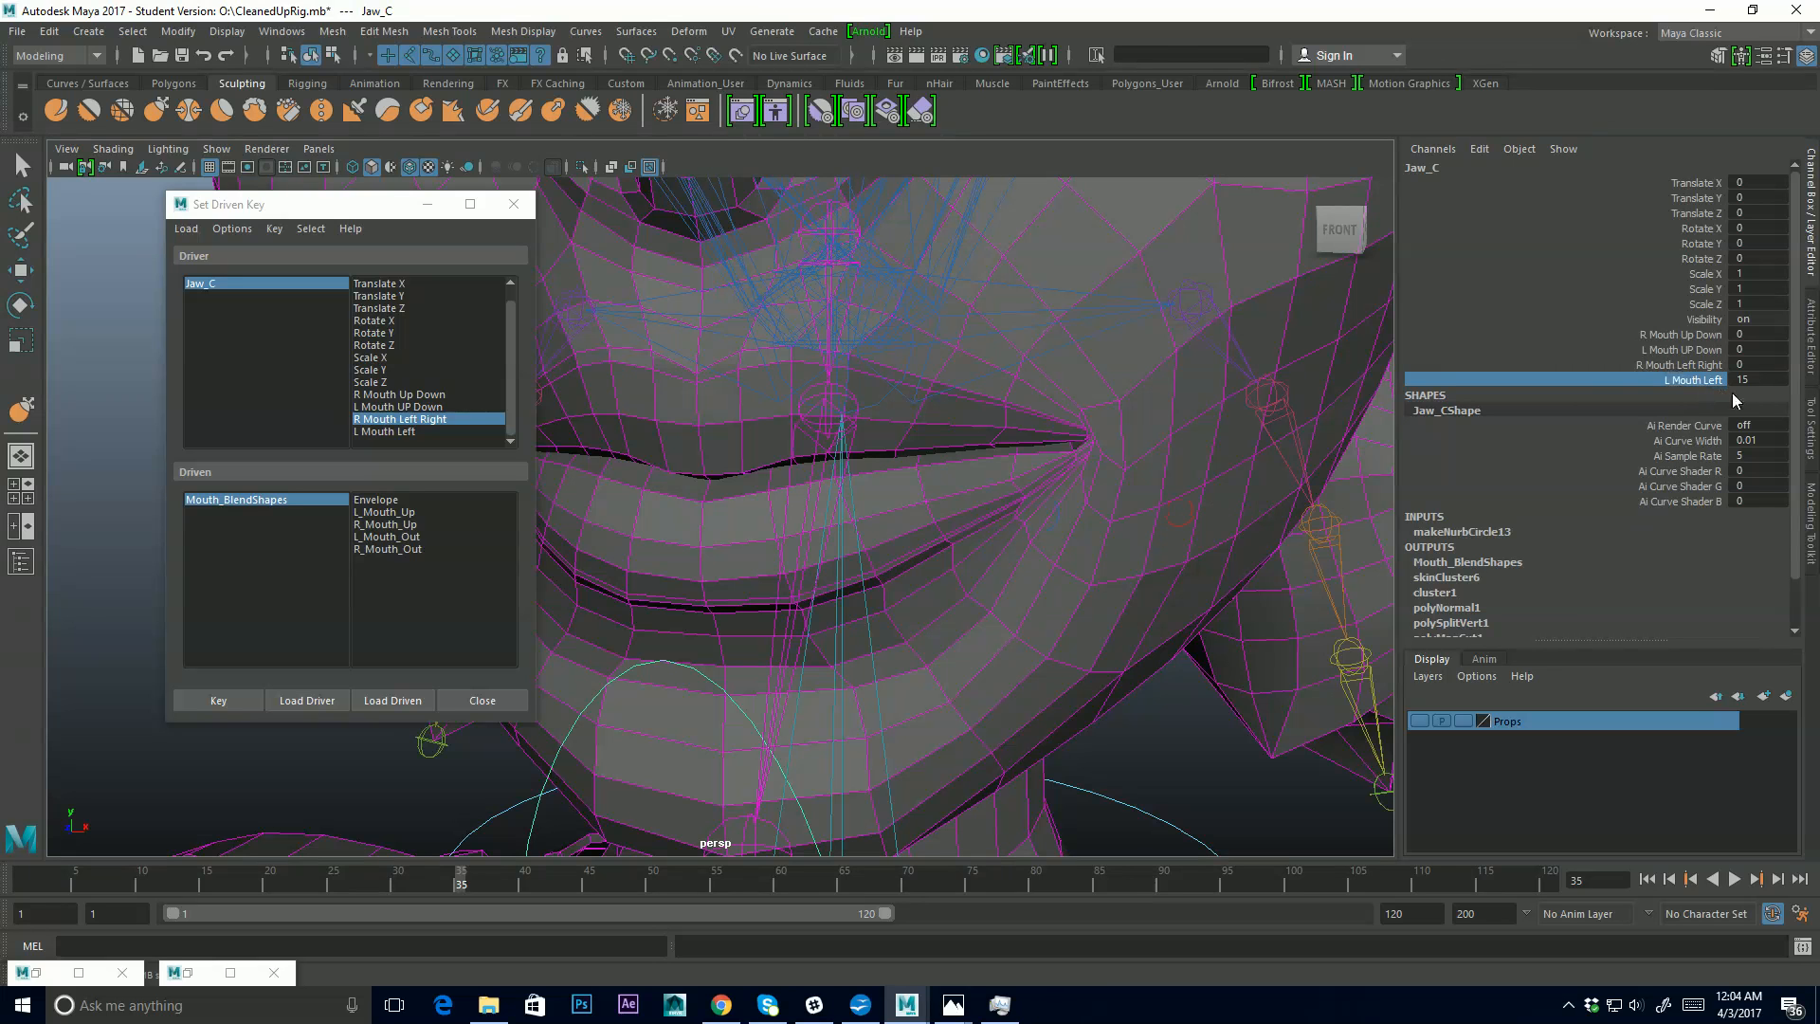
alt+drag(1089, 508, 1129, 487)
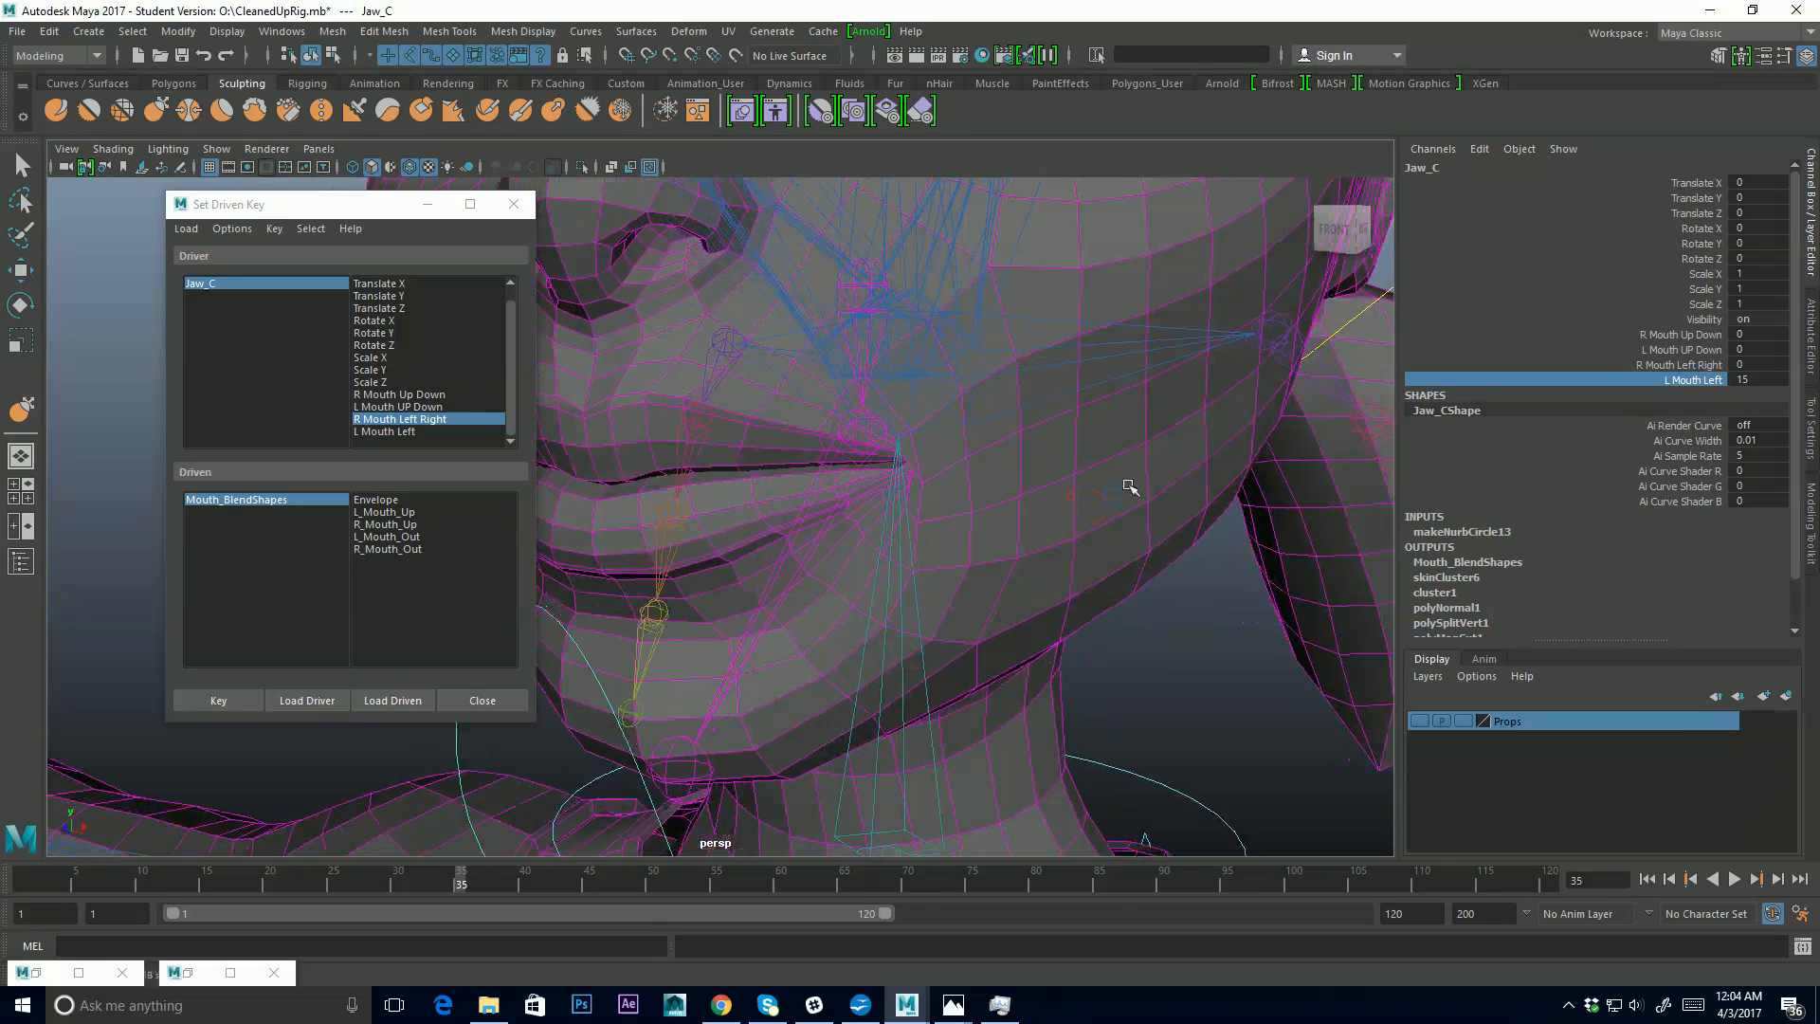
Raise Jaw_C's L Mouth UP Down to about 20.9 to combine it with the outward stretch
click(1685, 335)
click(1711, 351)
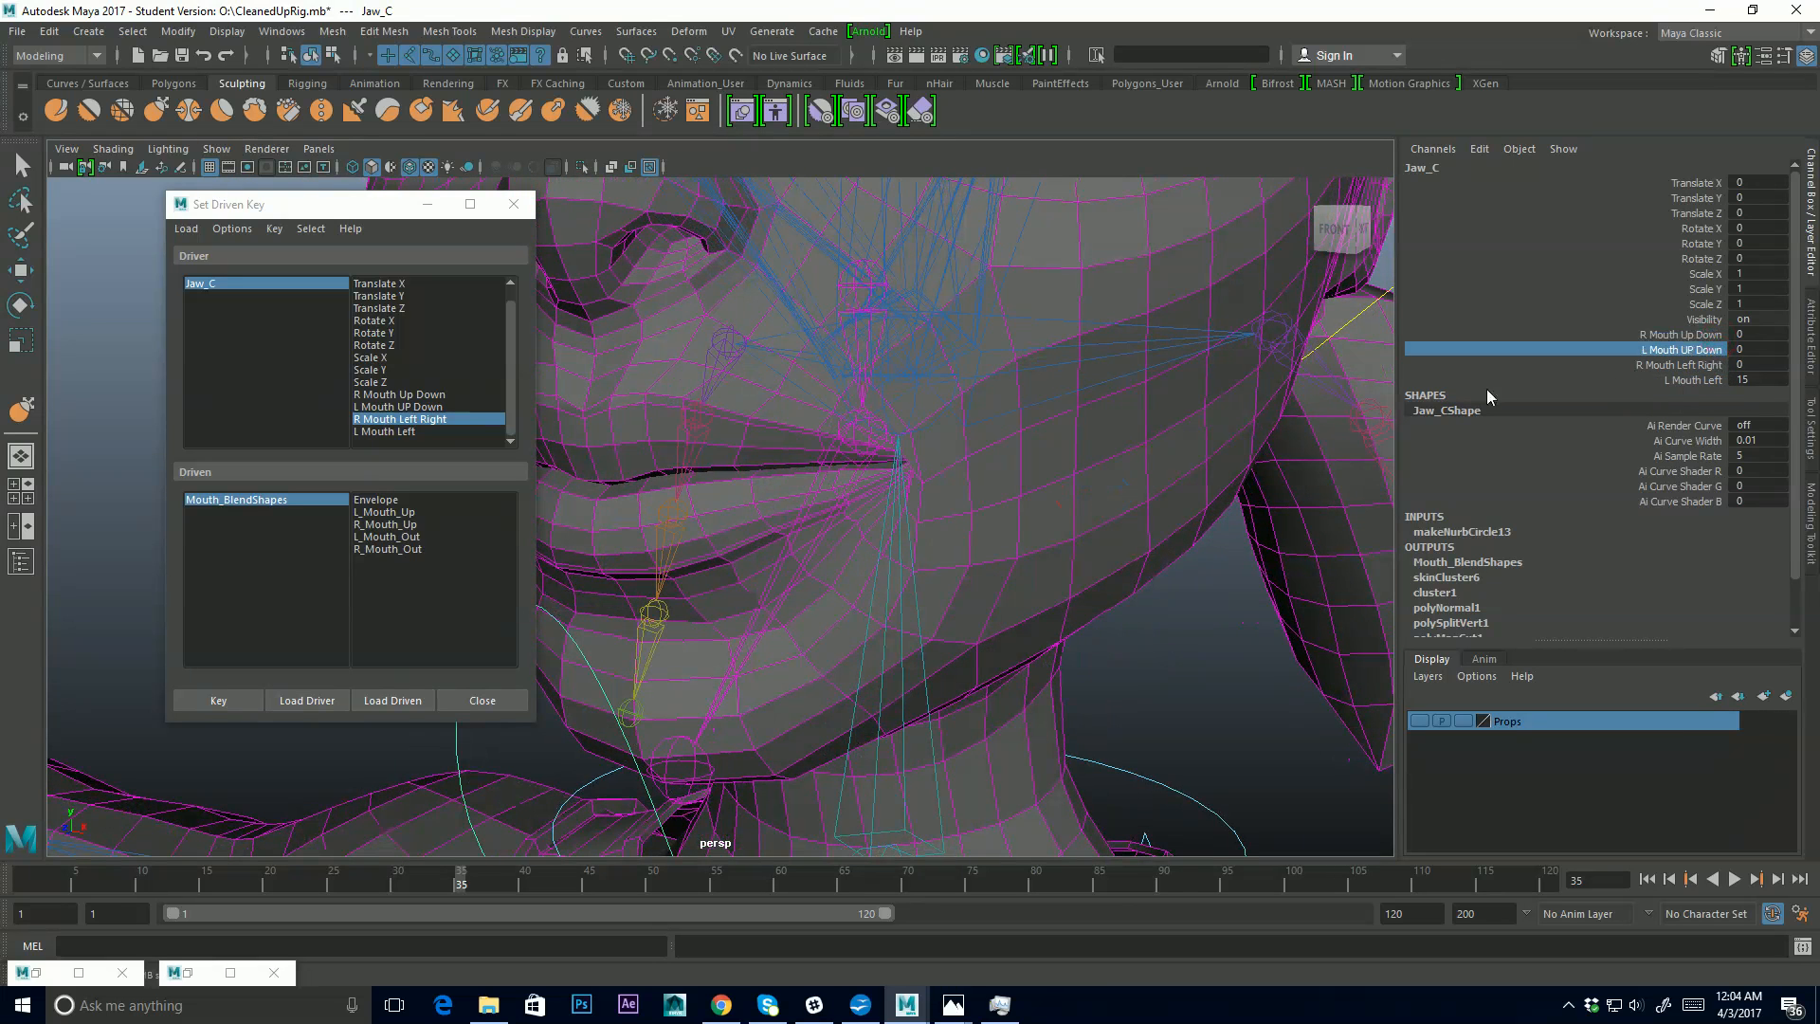
middle_drag(1047, 545, 1245, 515)
alt+drag(1235, 512, 905, 492)
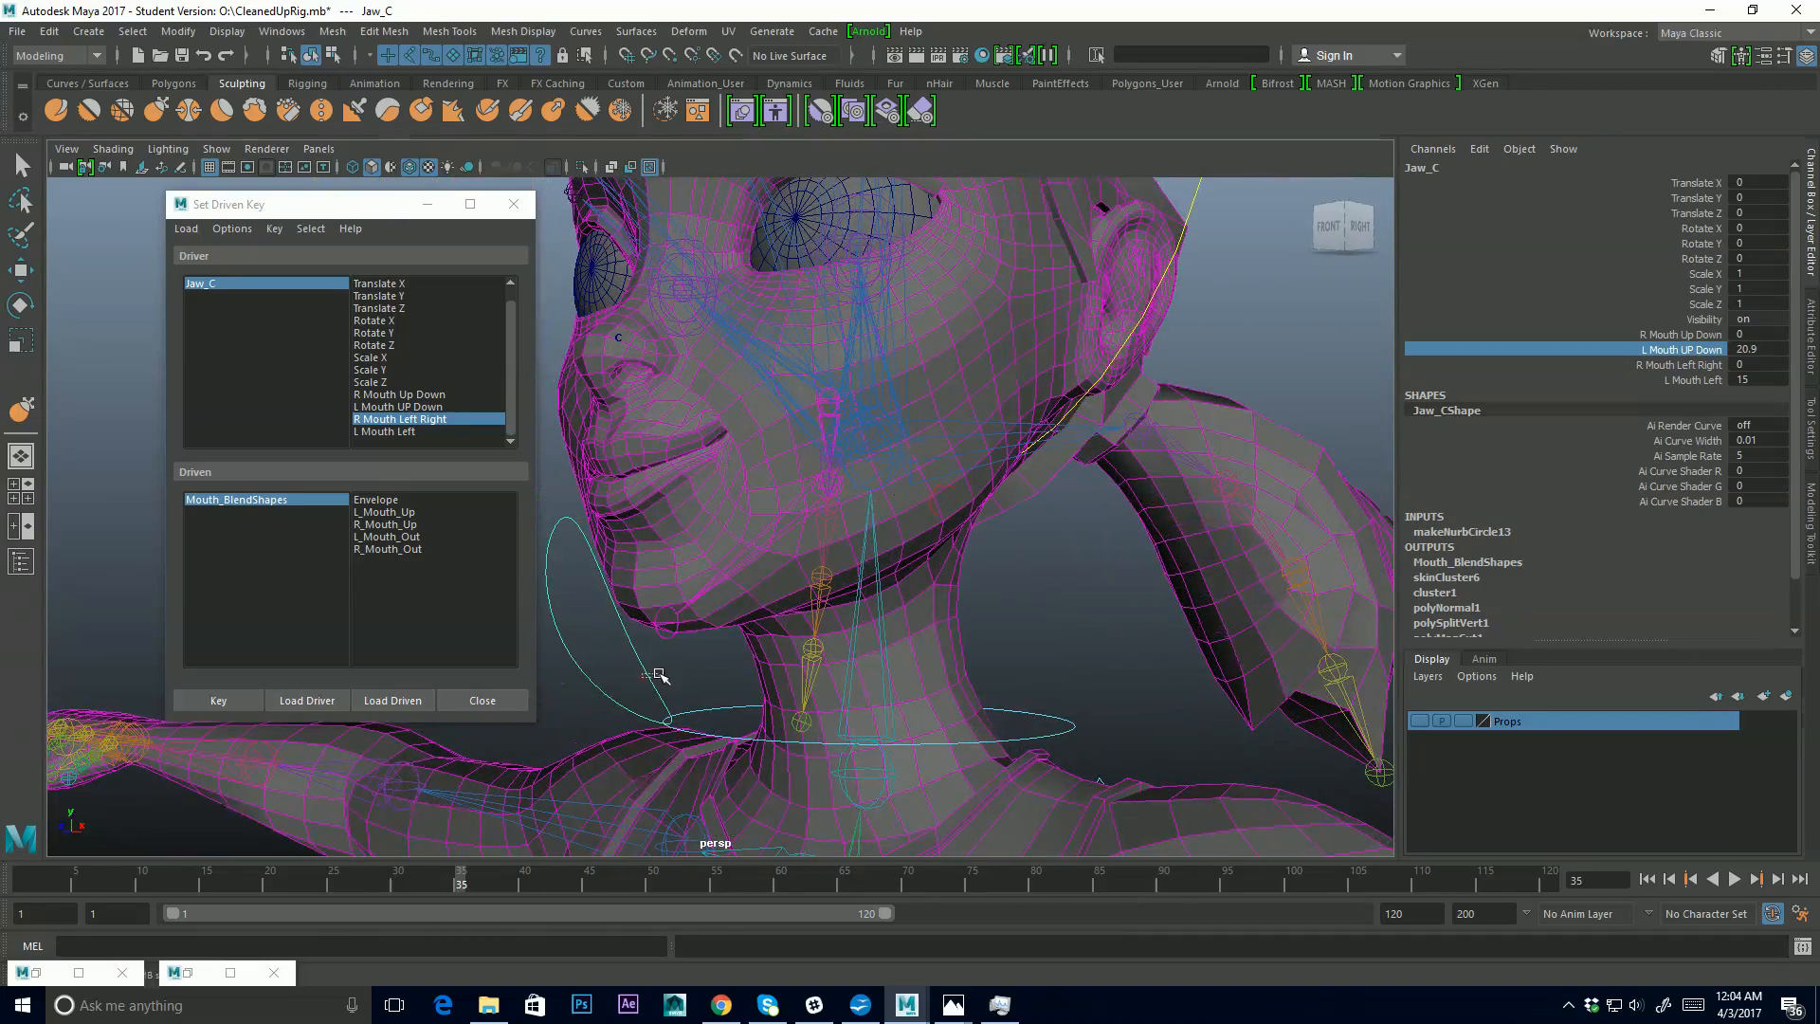
Open the character's jaw by rotating the Jaw_C control to about 15.8 in Rotate Z
alt+drag(698, 650, 699, 650)
key(e)
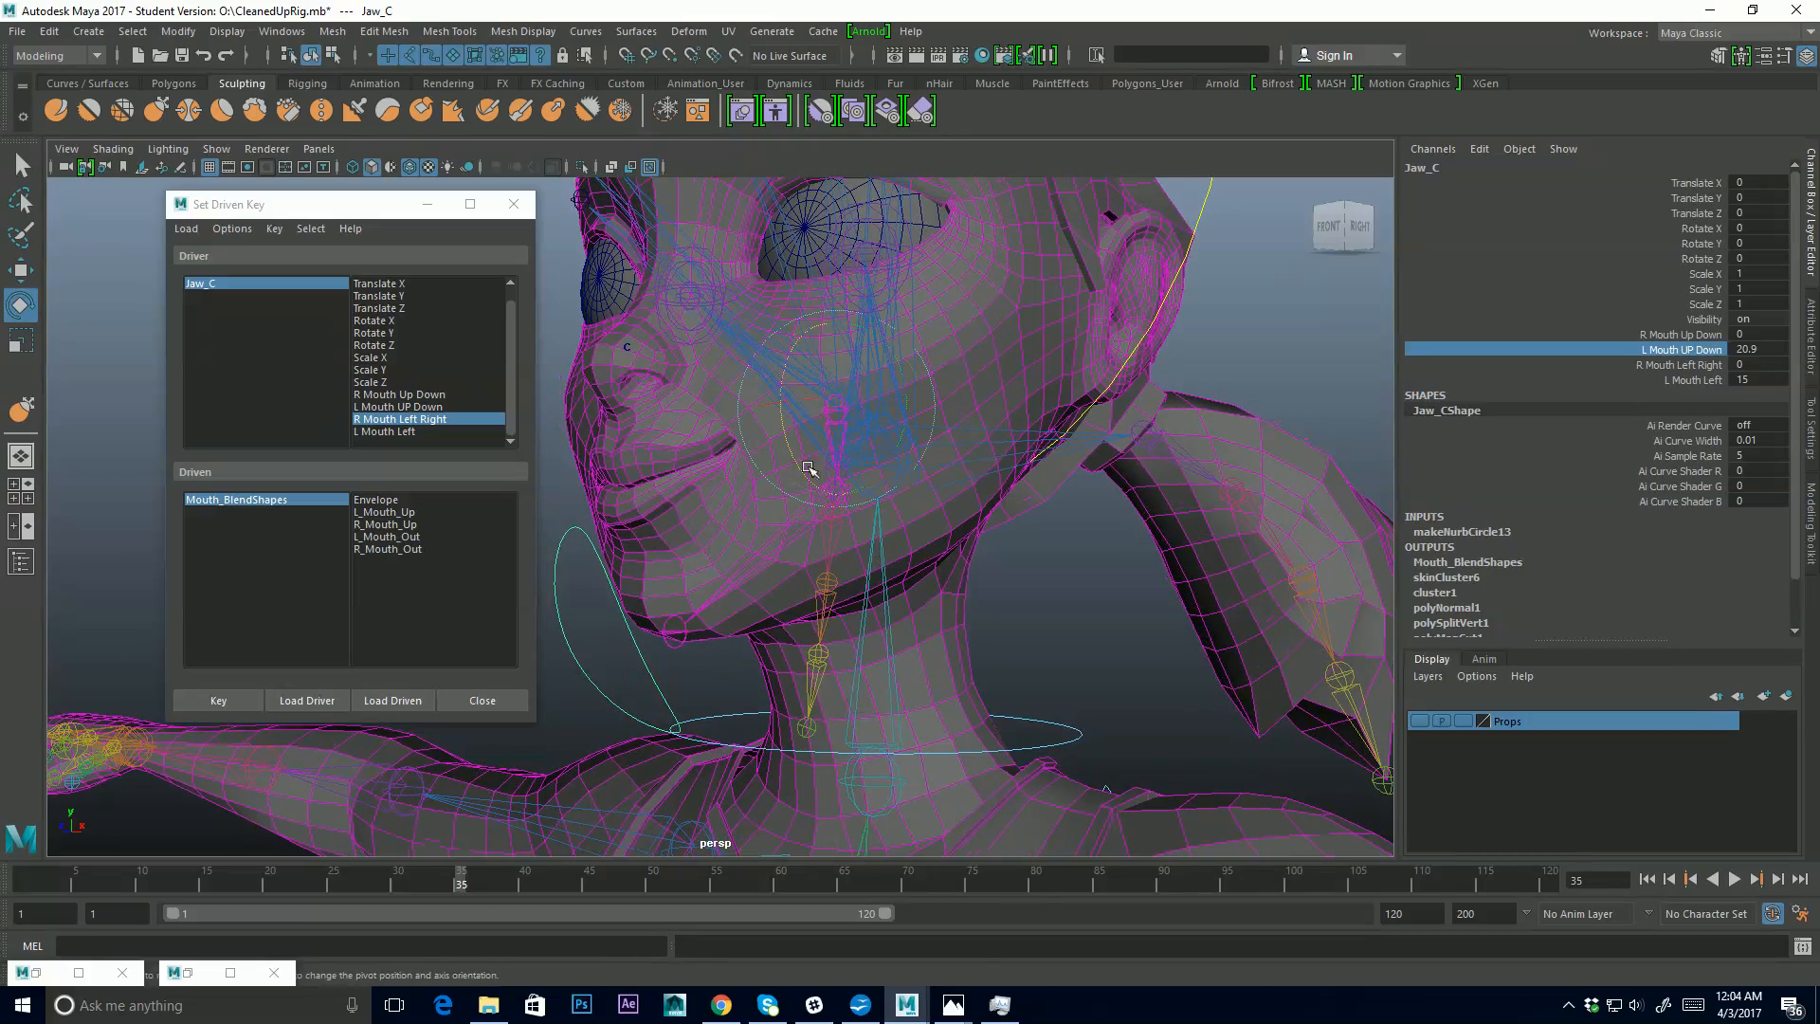
drag(788, 453, 921, 515)
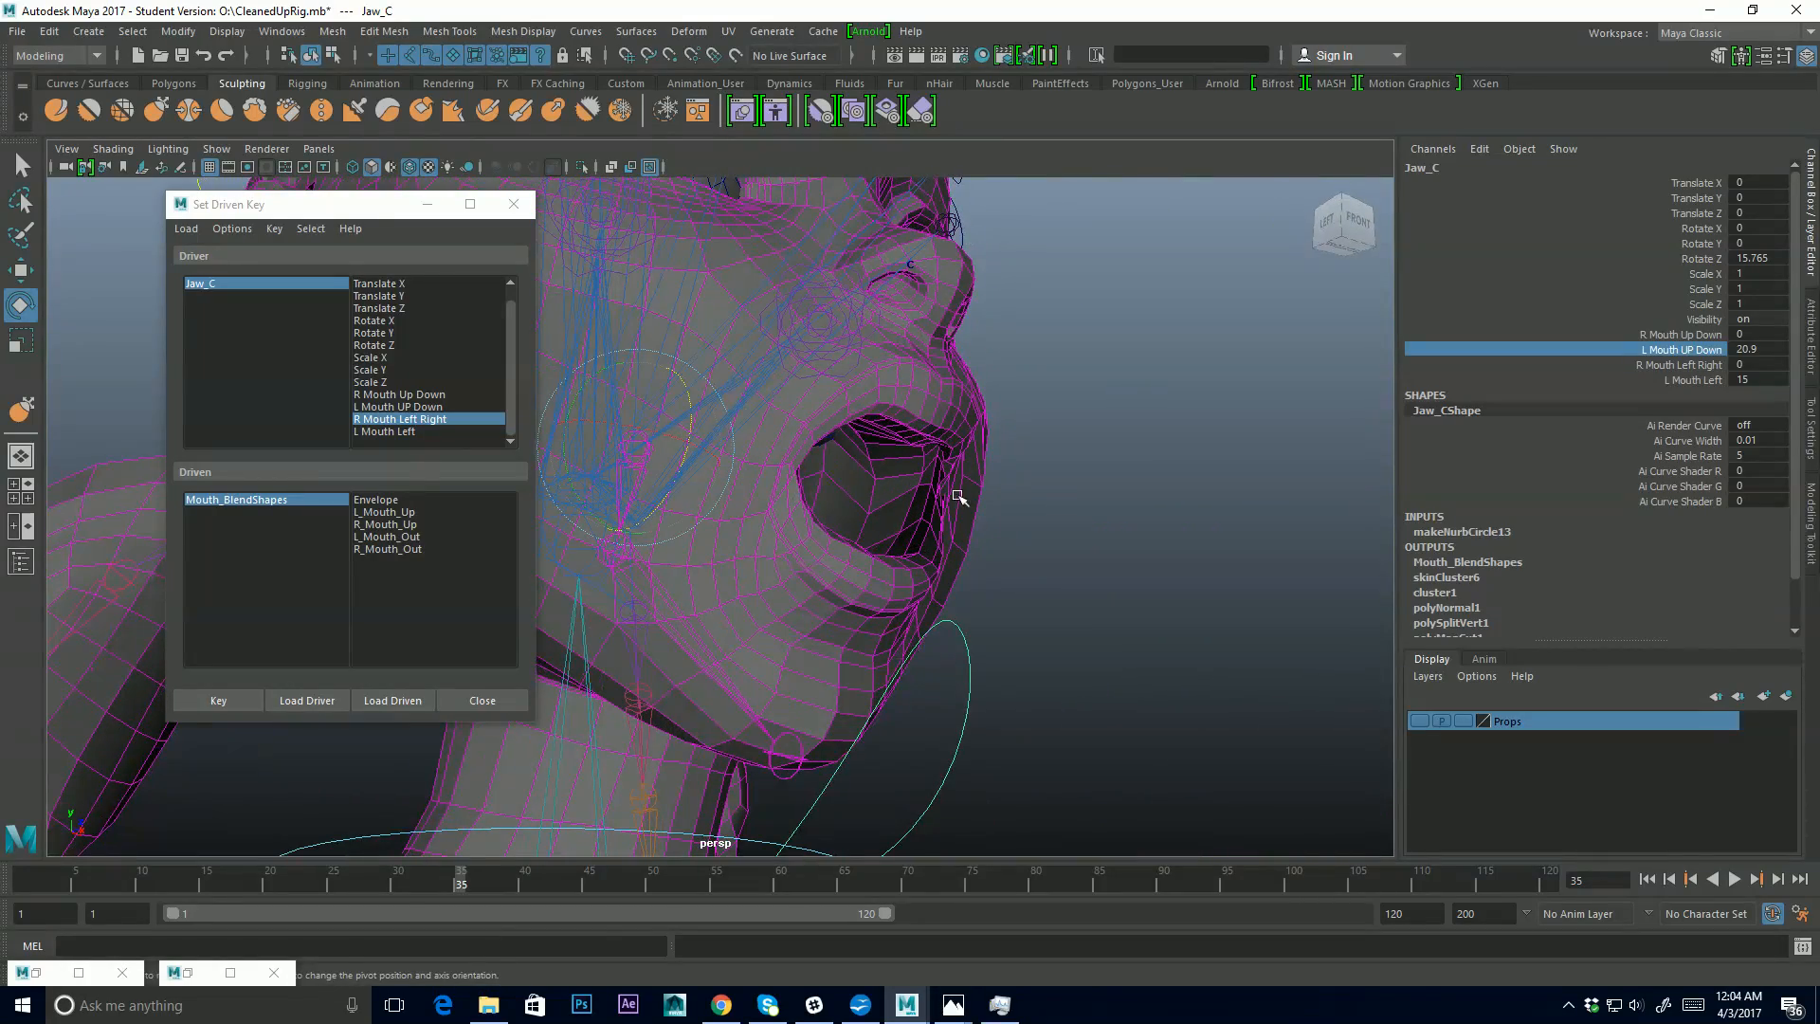
Select the Tesla_Body mesh and restore the minimized Graph Editor
alt+drag(945, 538, 792, 603)
click(801, 471)
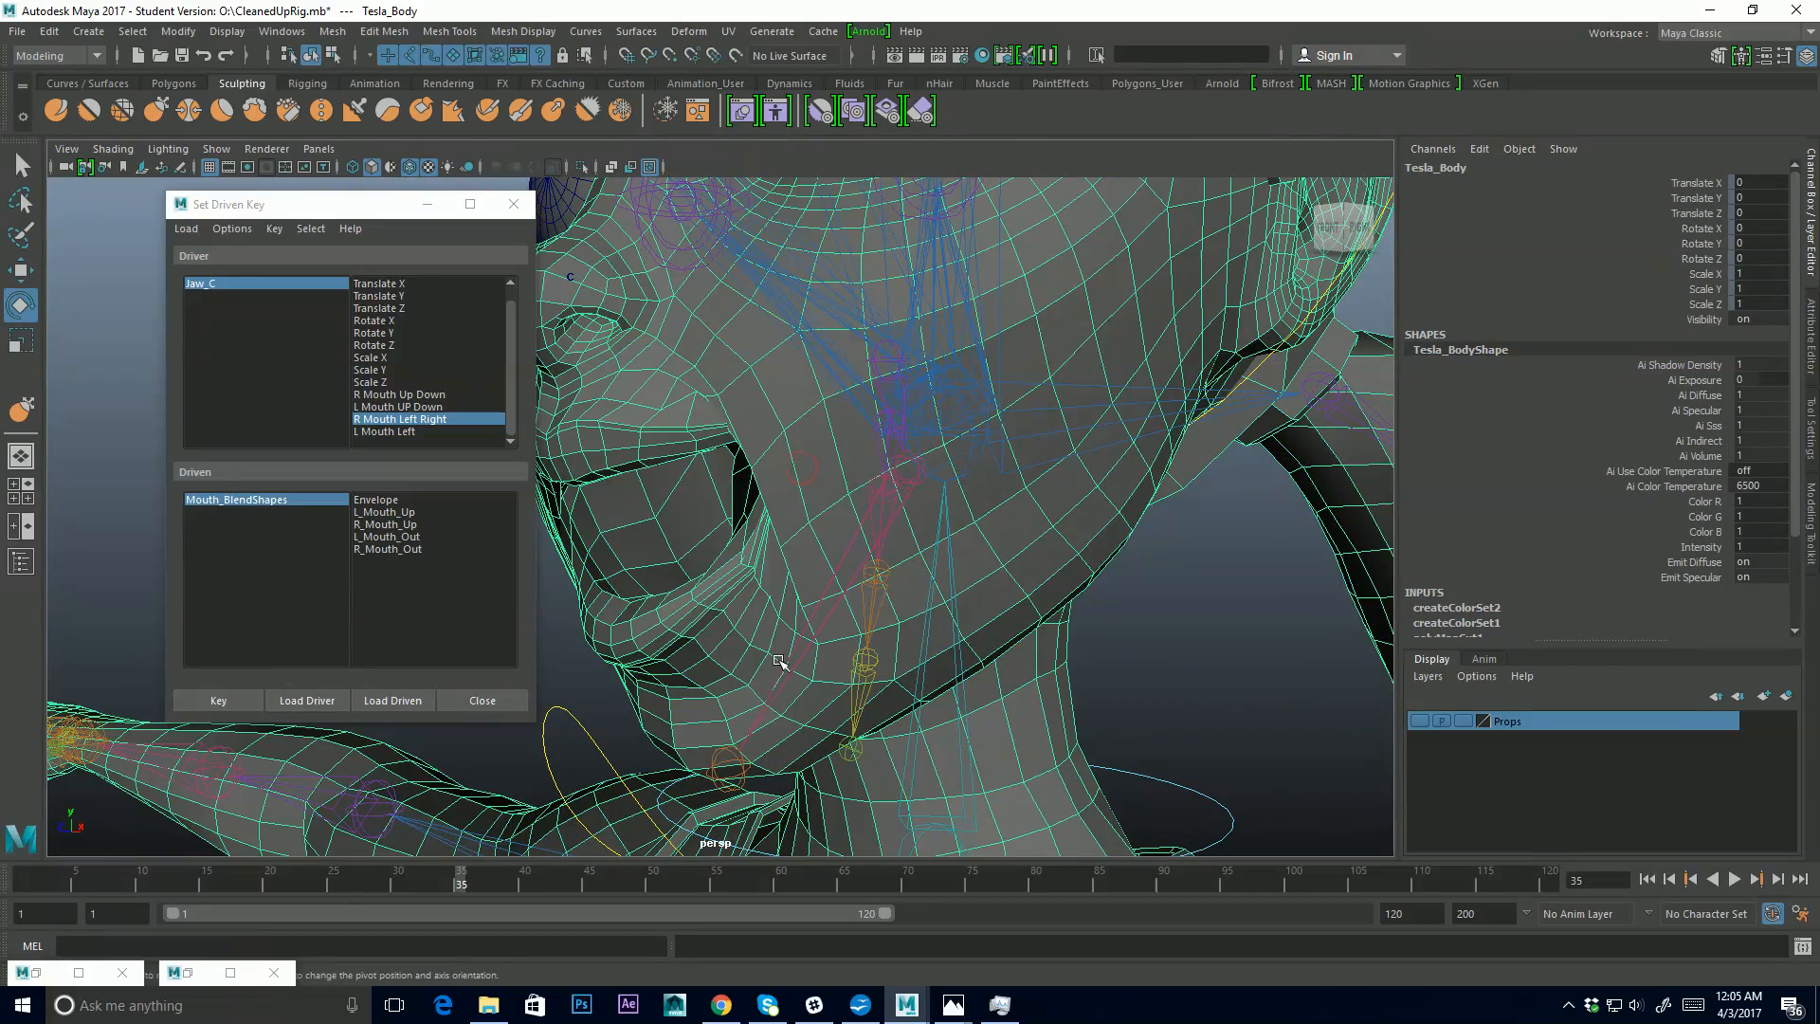
click(194, 975)
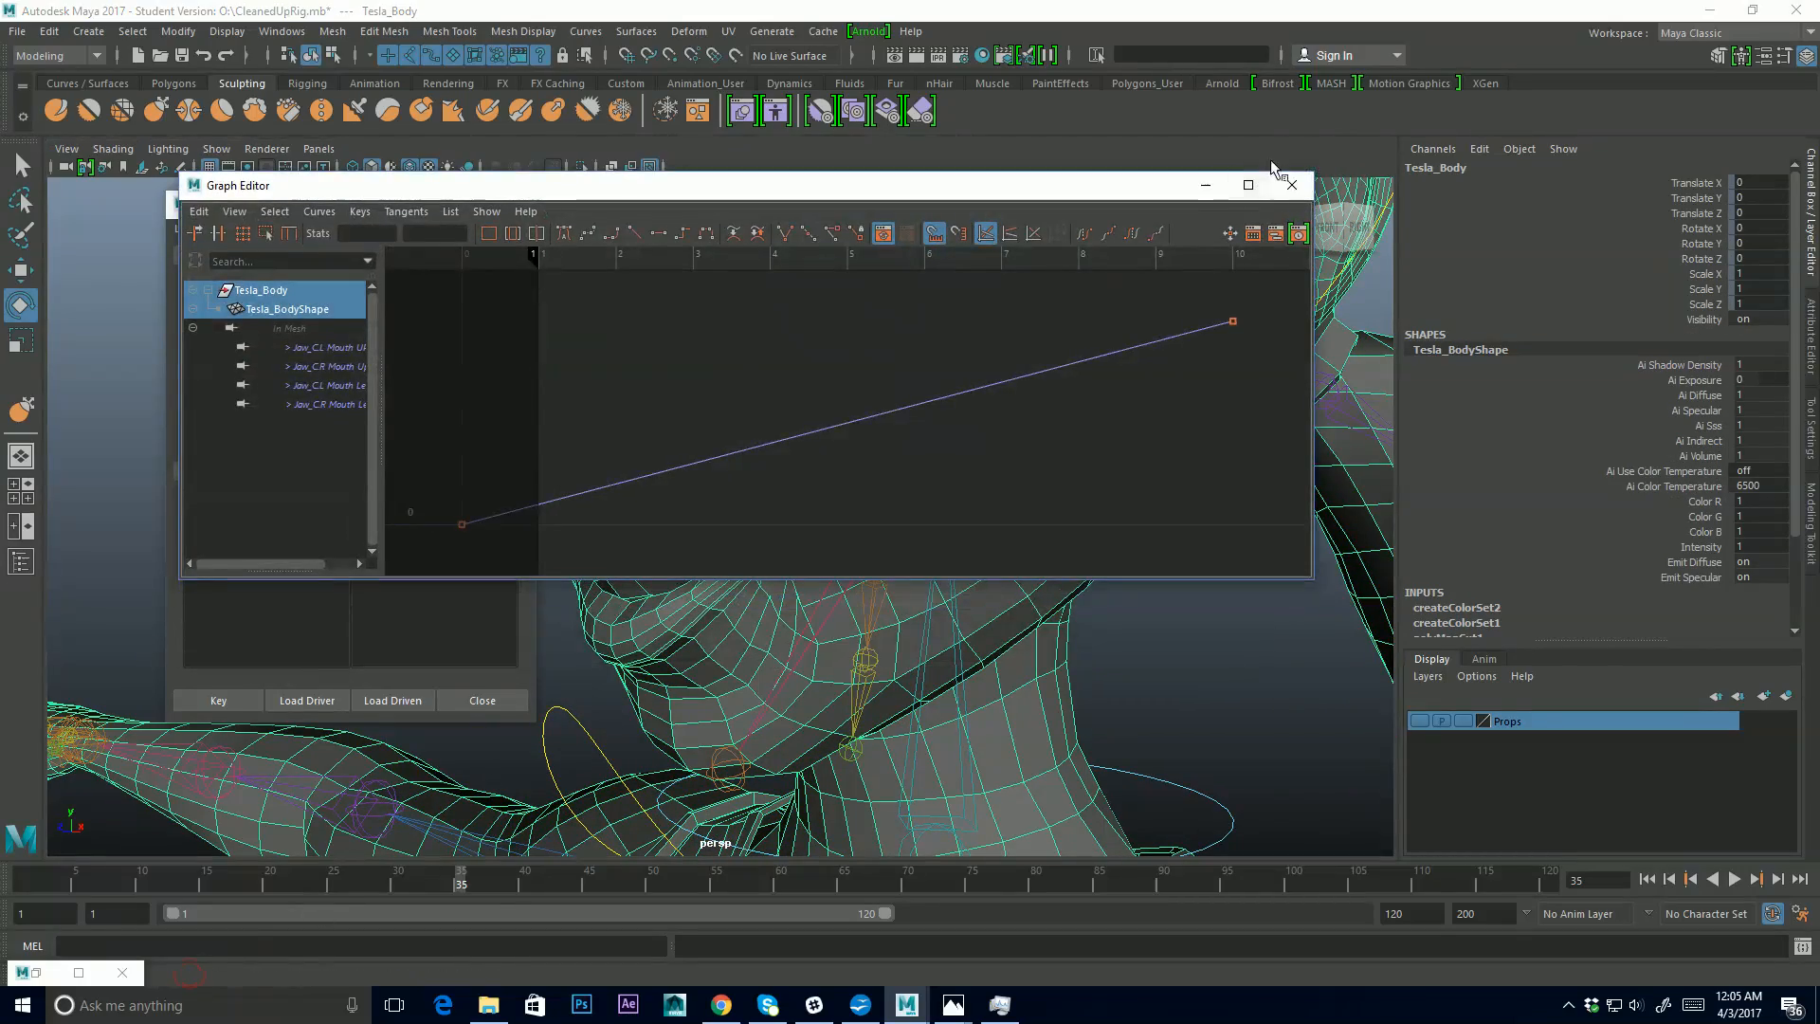
Close the Graph Editor, restore the minimized Shape Editor, and inspect the open mouth from the side and front
click(1291, 178)
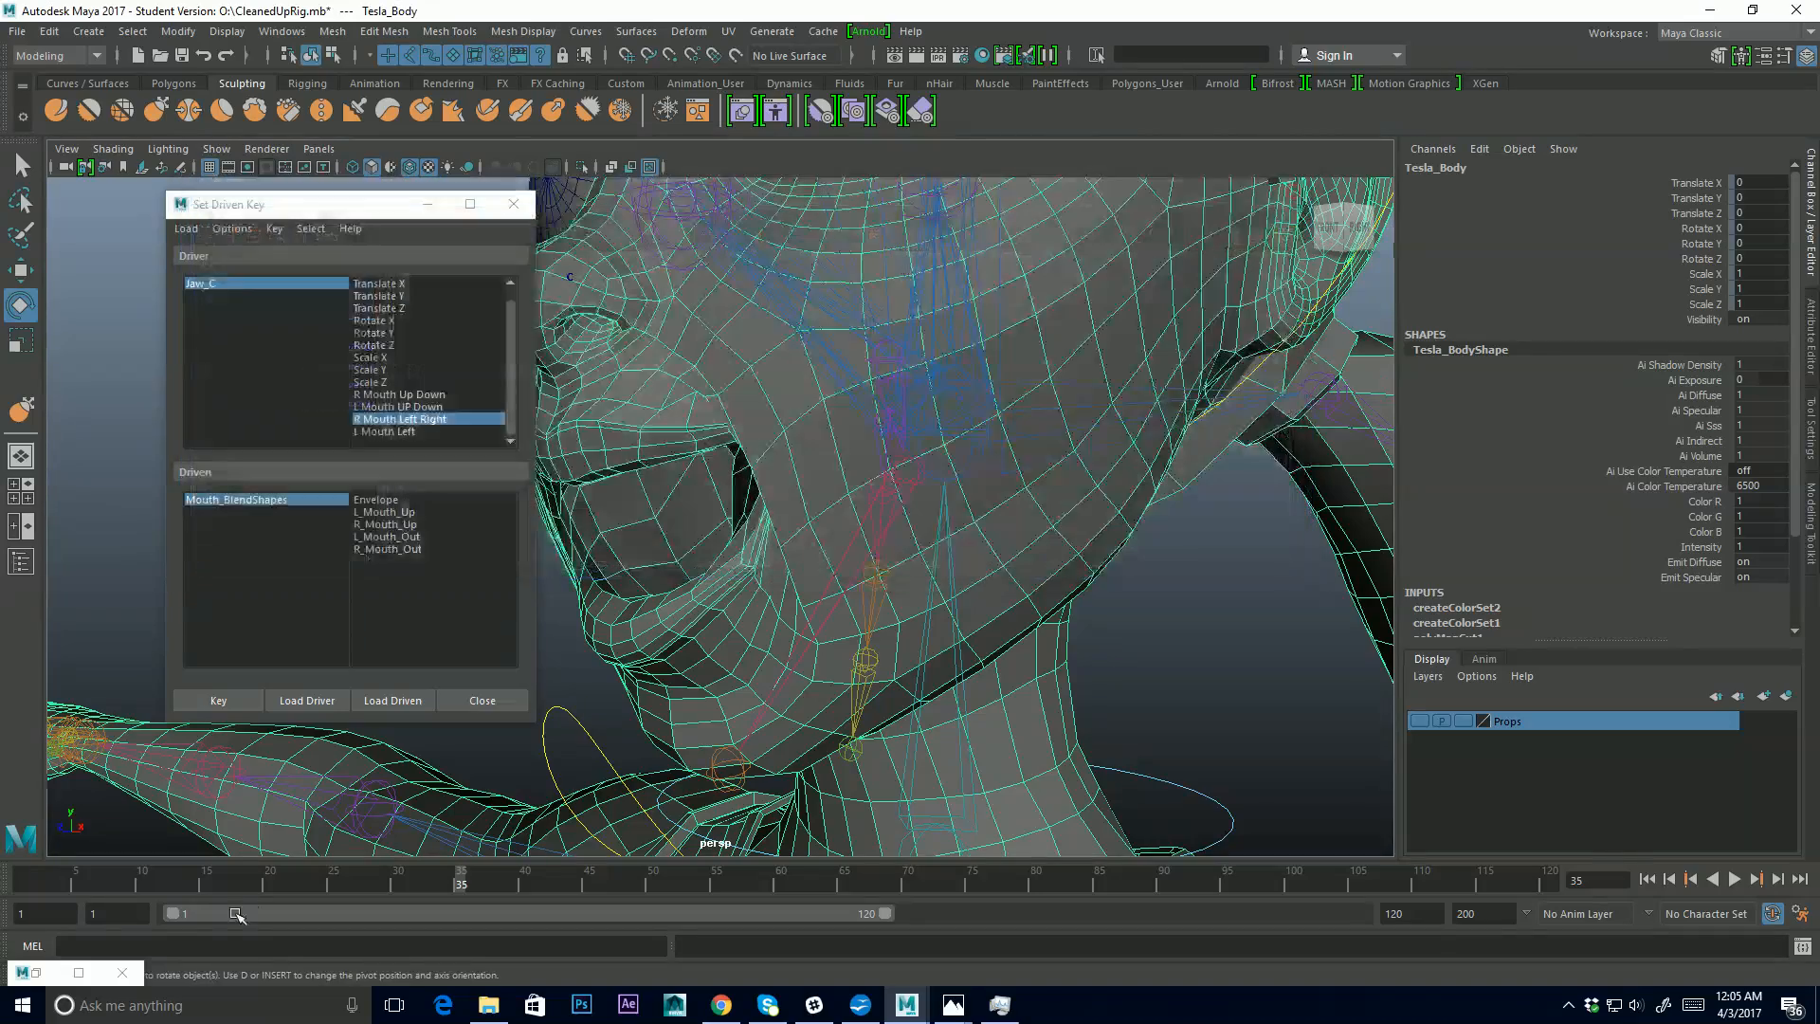
click(57, 973)
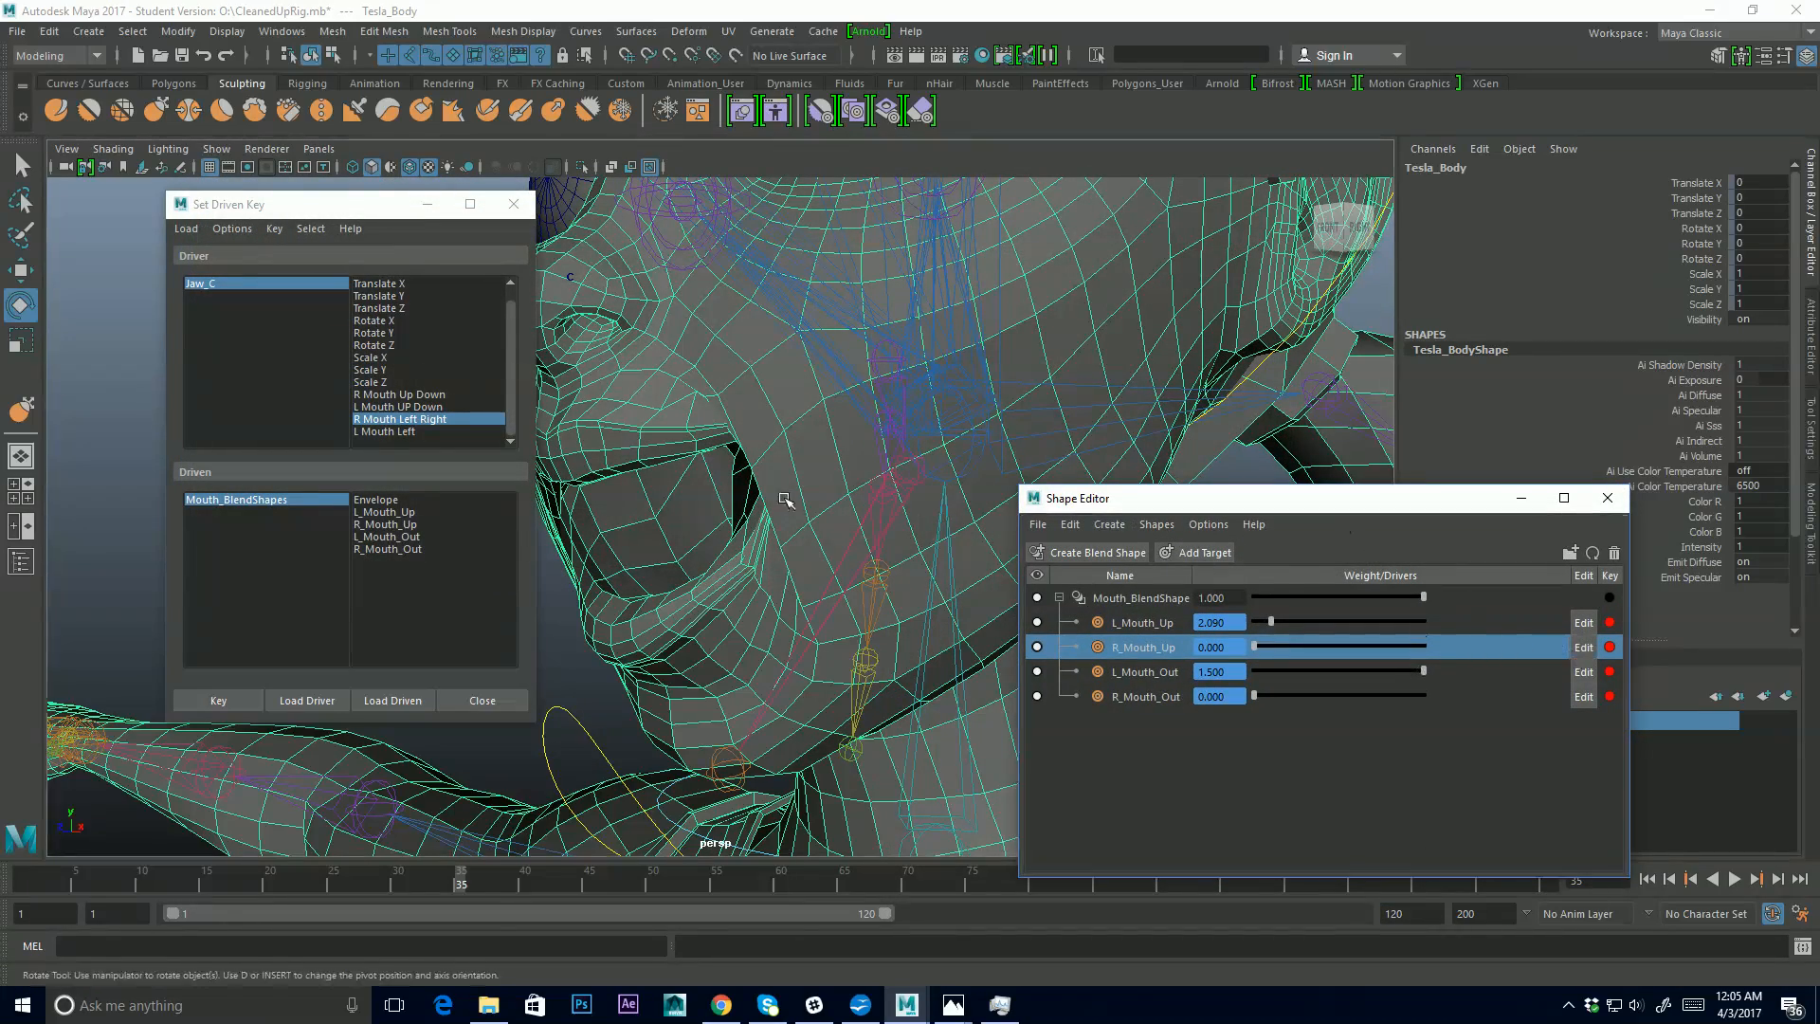
alt+drag(674, 503, 960, 478)
alt+middle_drag(938, 585, 847, 596)
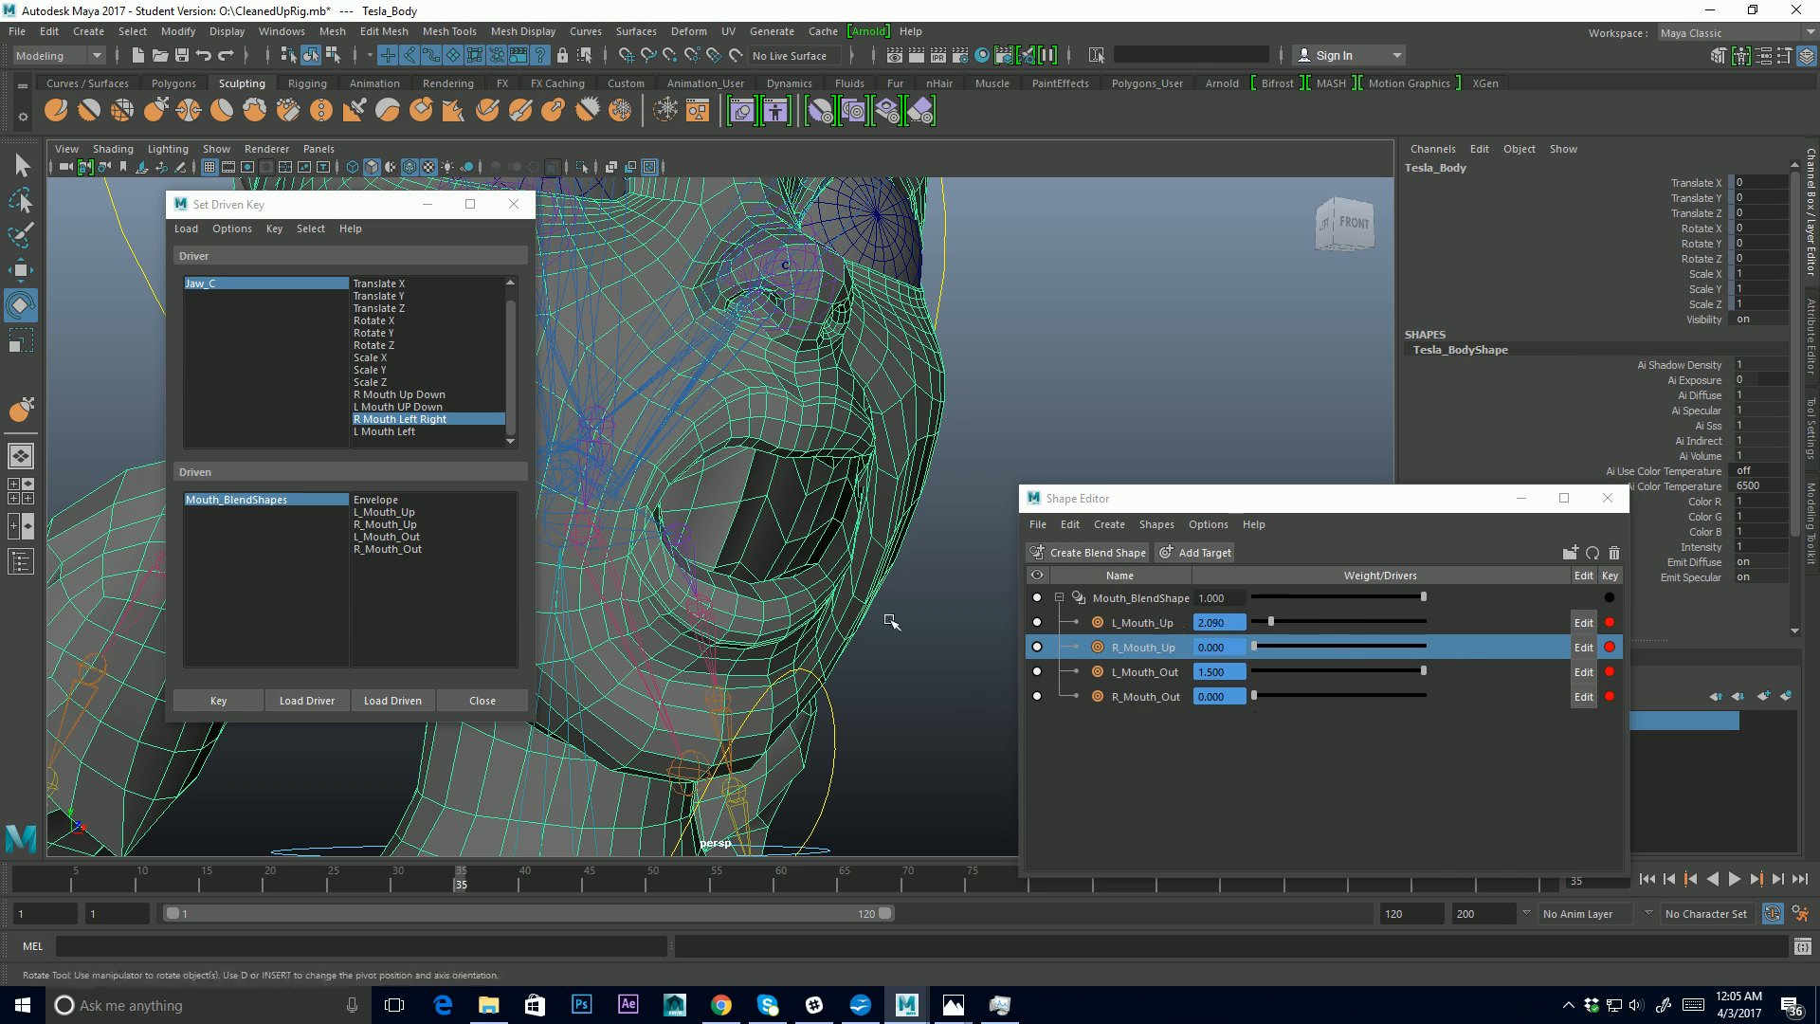
alt+drag(901, 556, 807, 690)
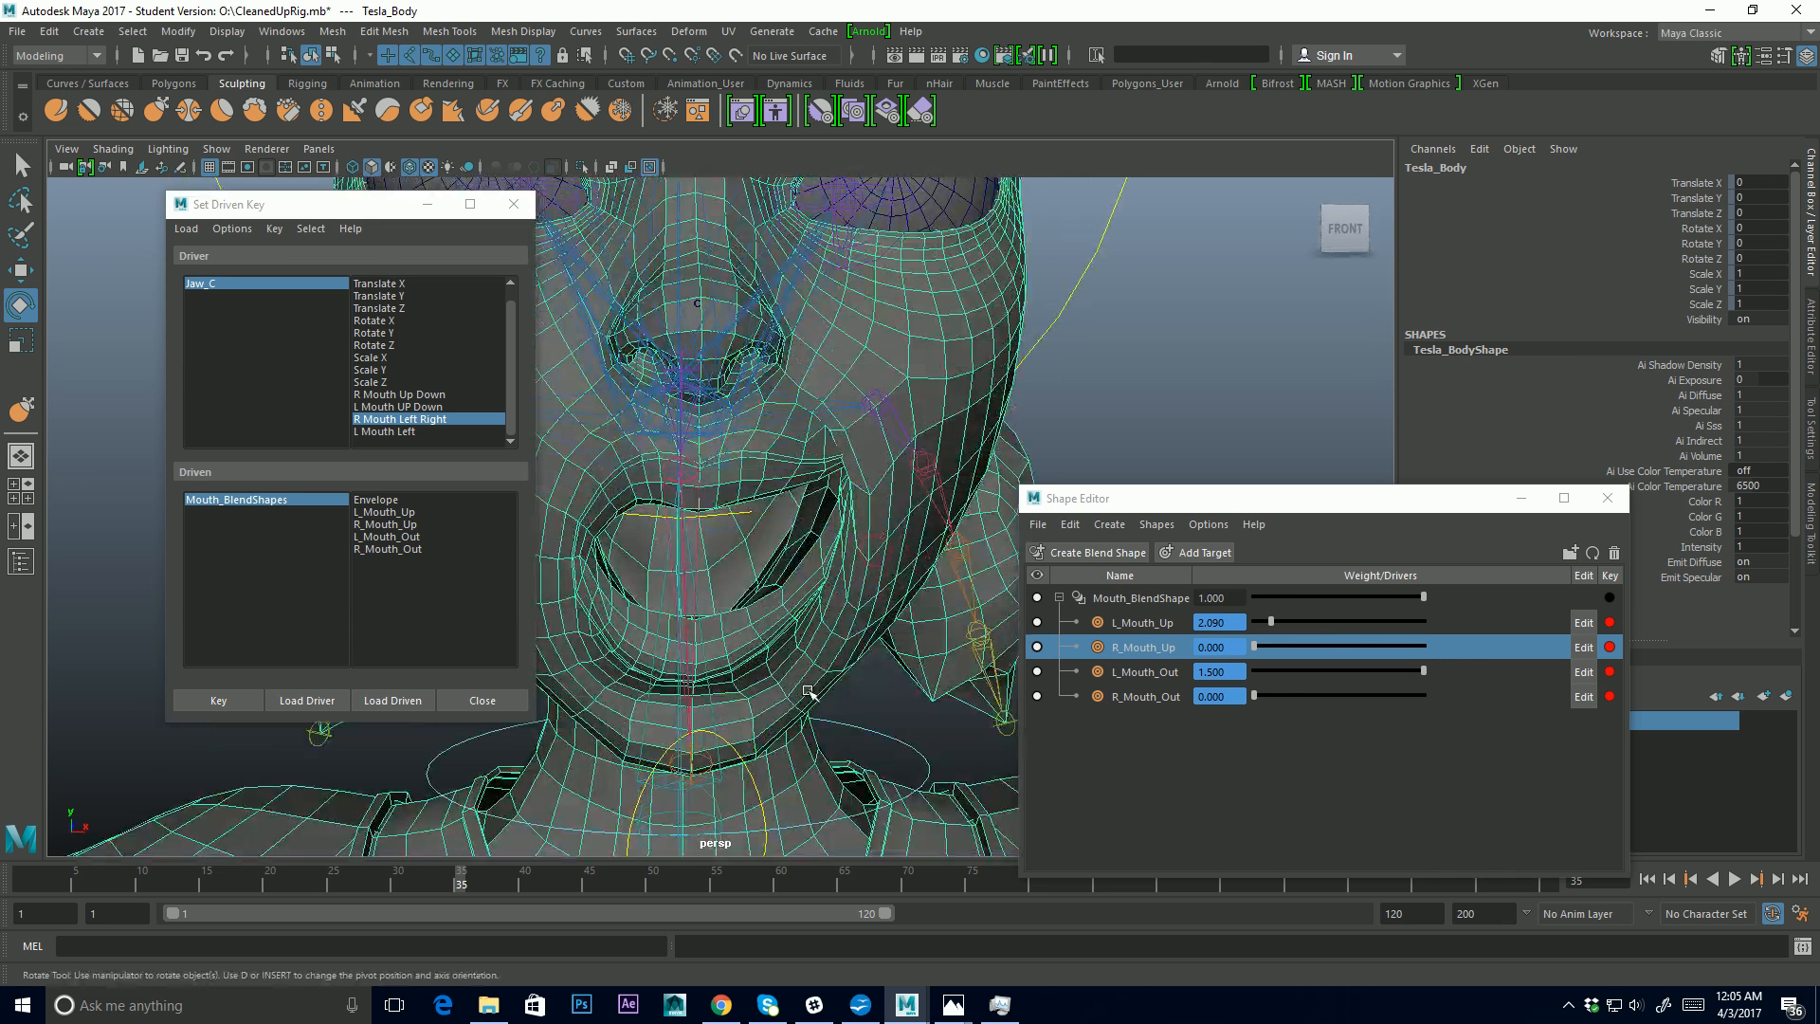
Select the Jaw_C control and reset its L Mouth UP Down to 0
click(761, 783)
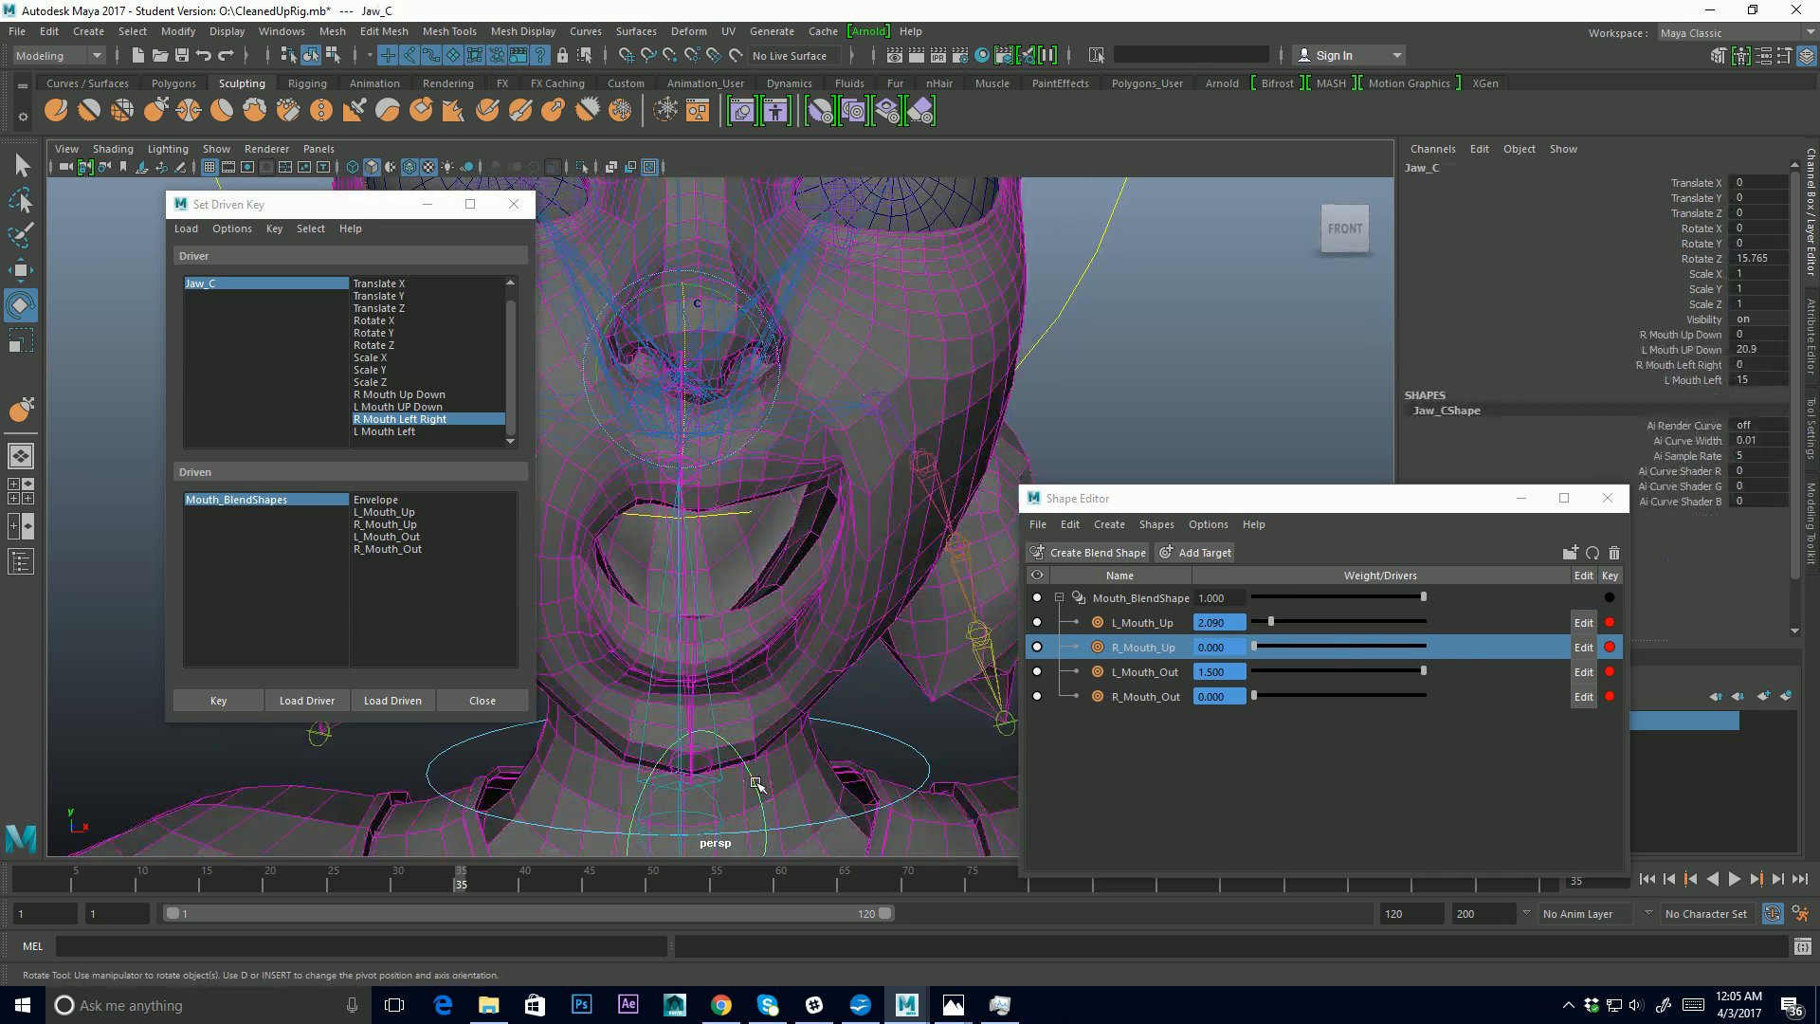
click(1772, 349)
text(0)
key(Return)
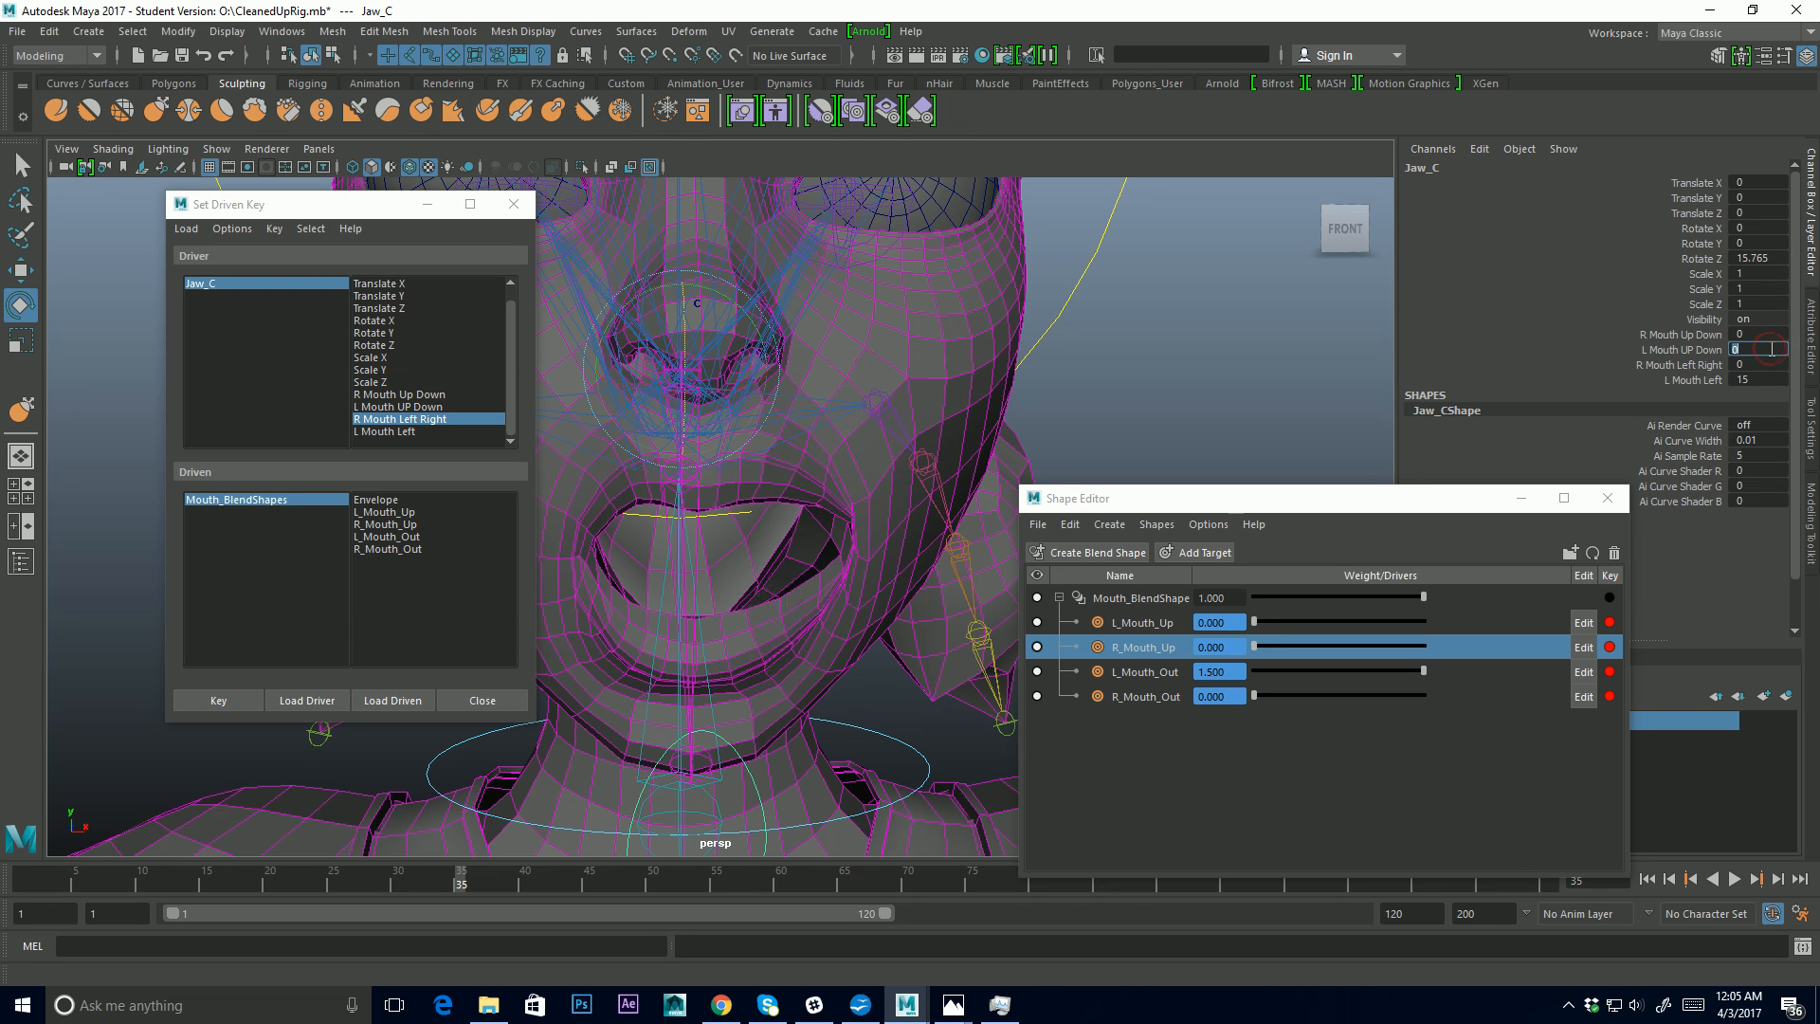
alt+drag(873, 527, 910, 453)
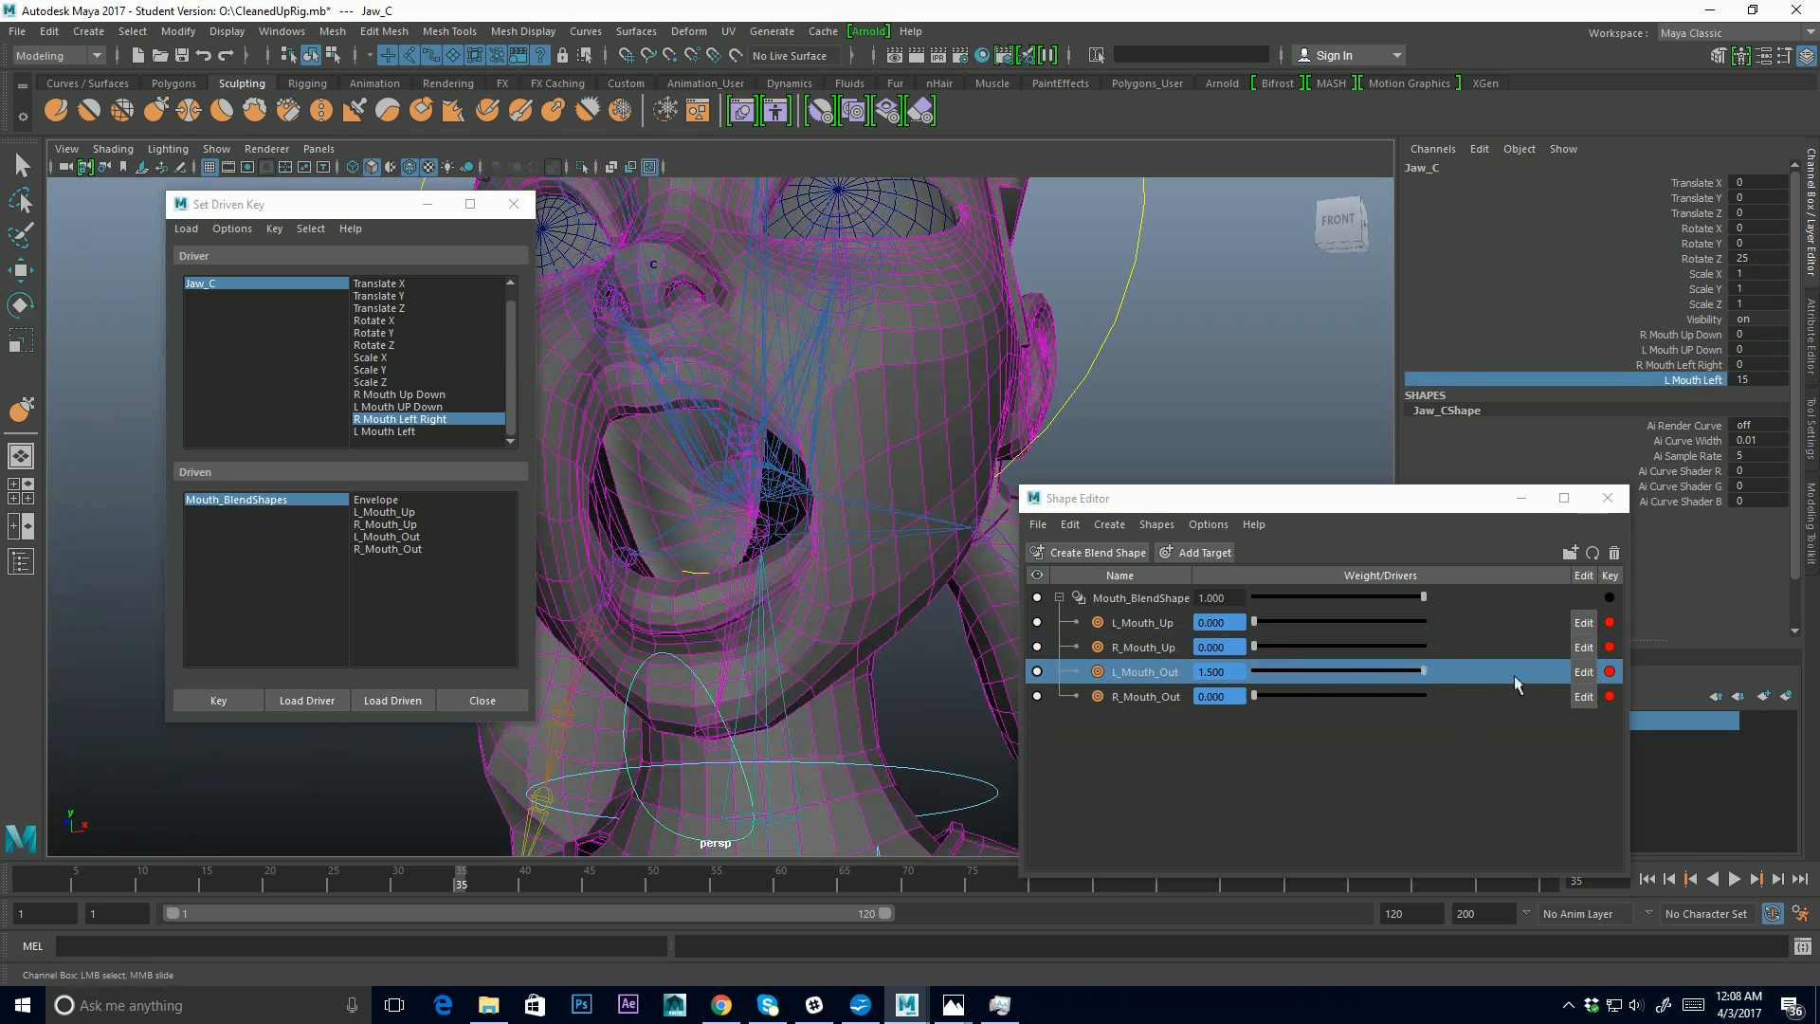
Enable editing of the L_Mouth_Out target and start sculpting the Tesla_Body mesh with the Grab tool
click(1576, 673)
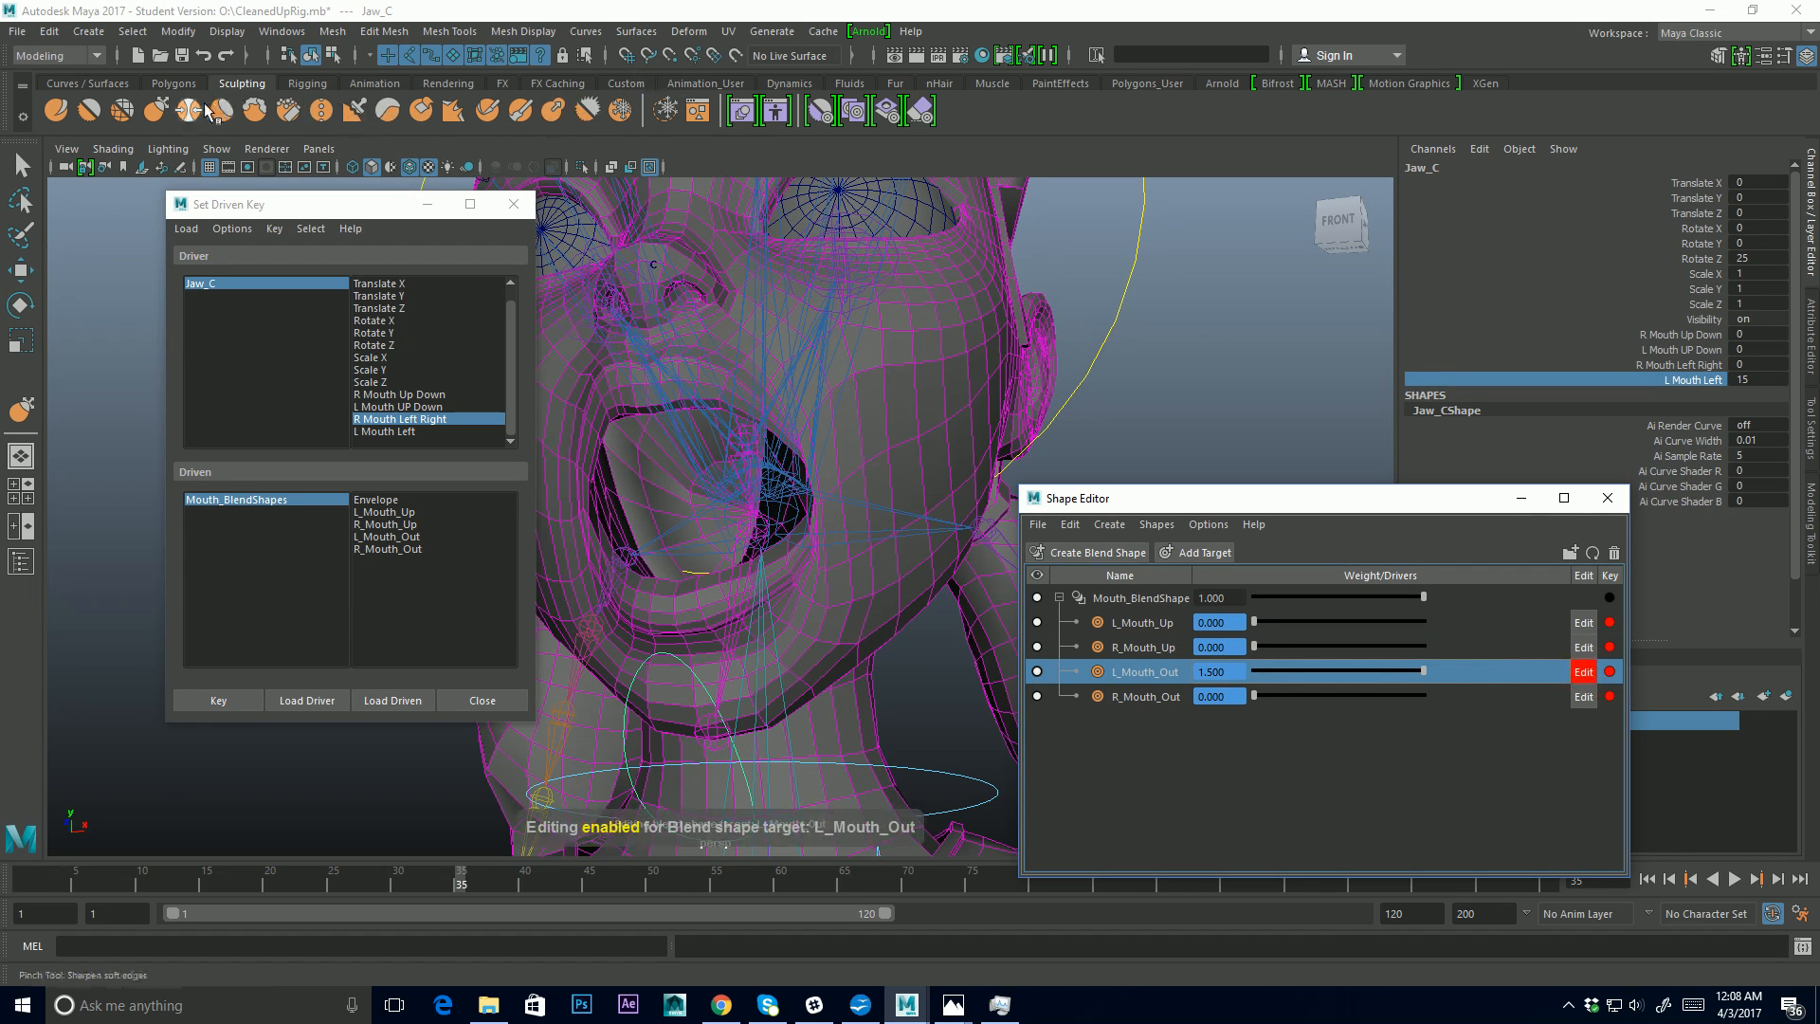
click(158, 110)
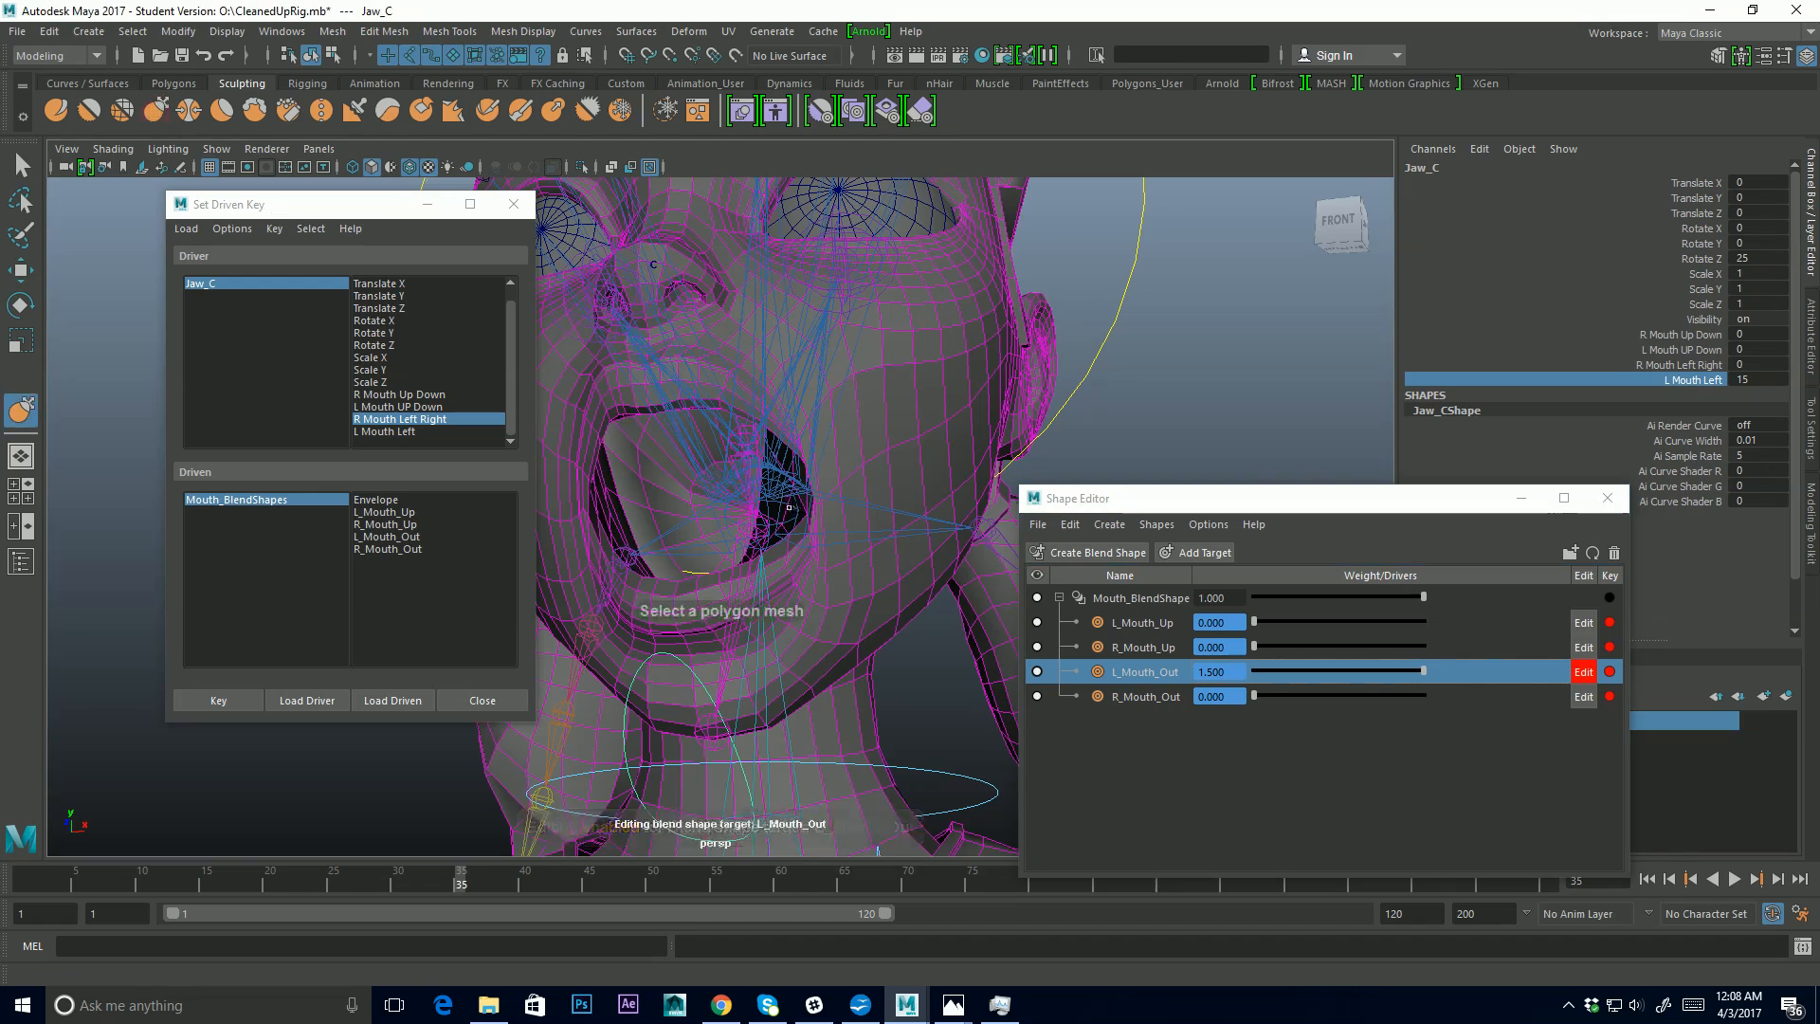
alt+drag(788, 507, 841, 475)
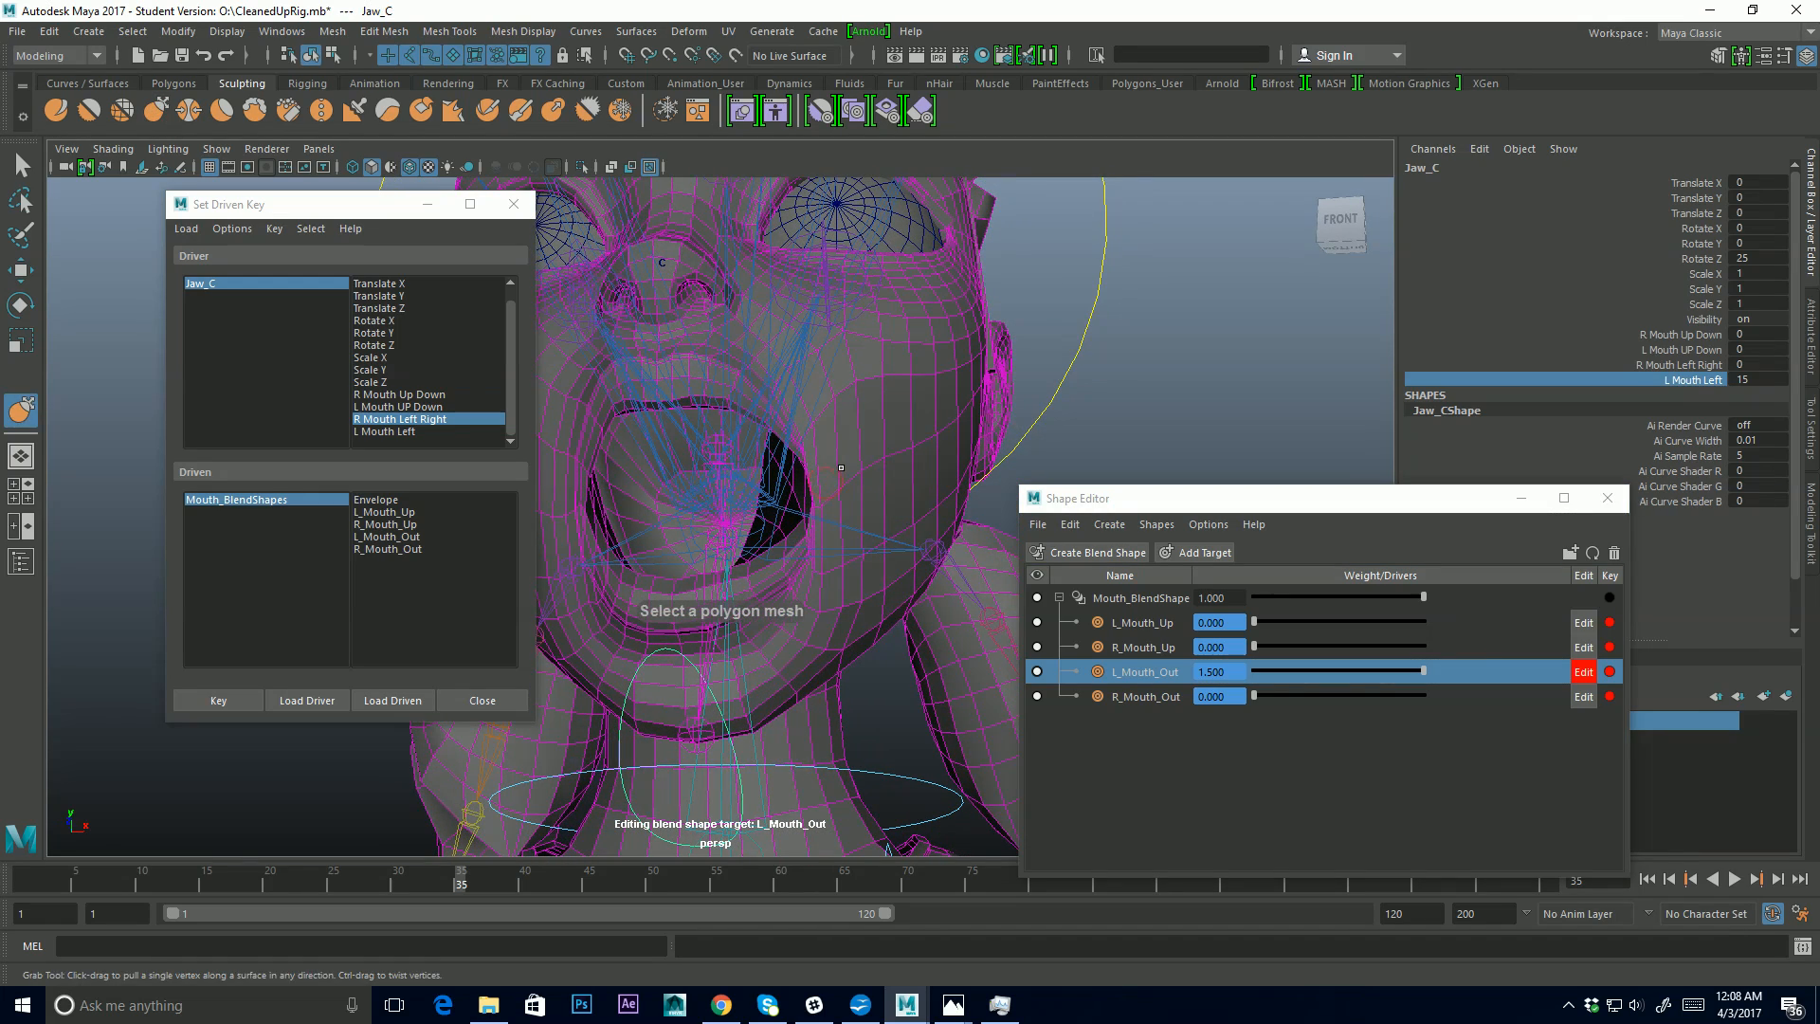
click(841, 468)
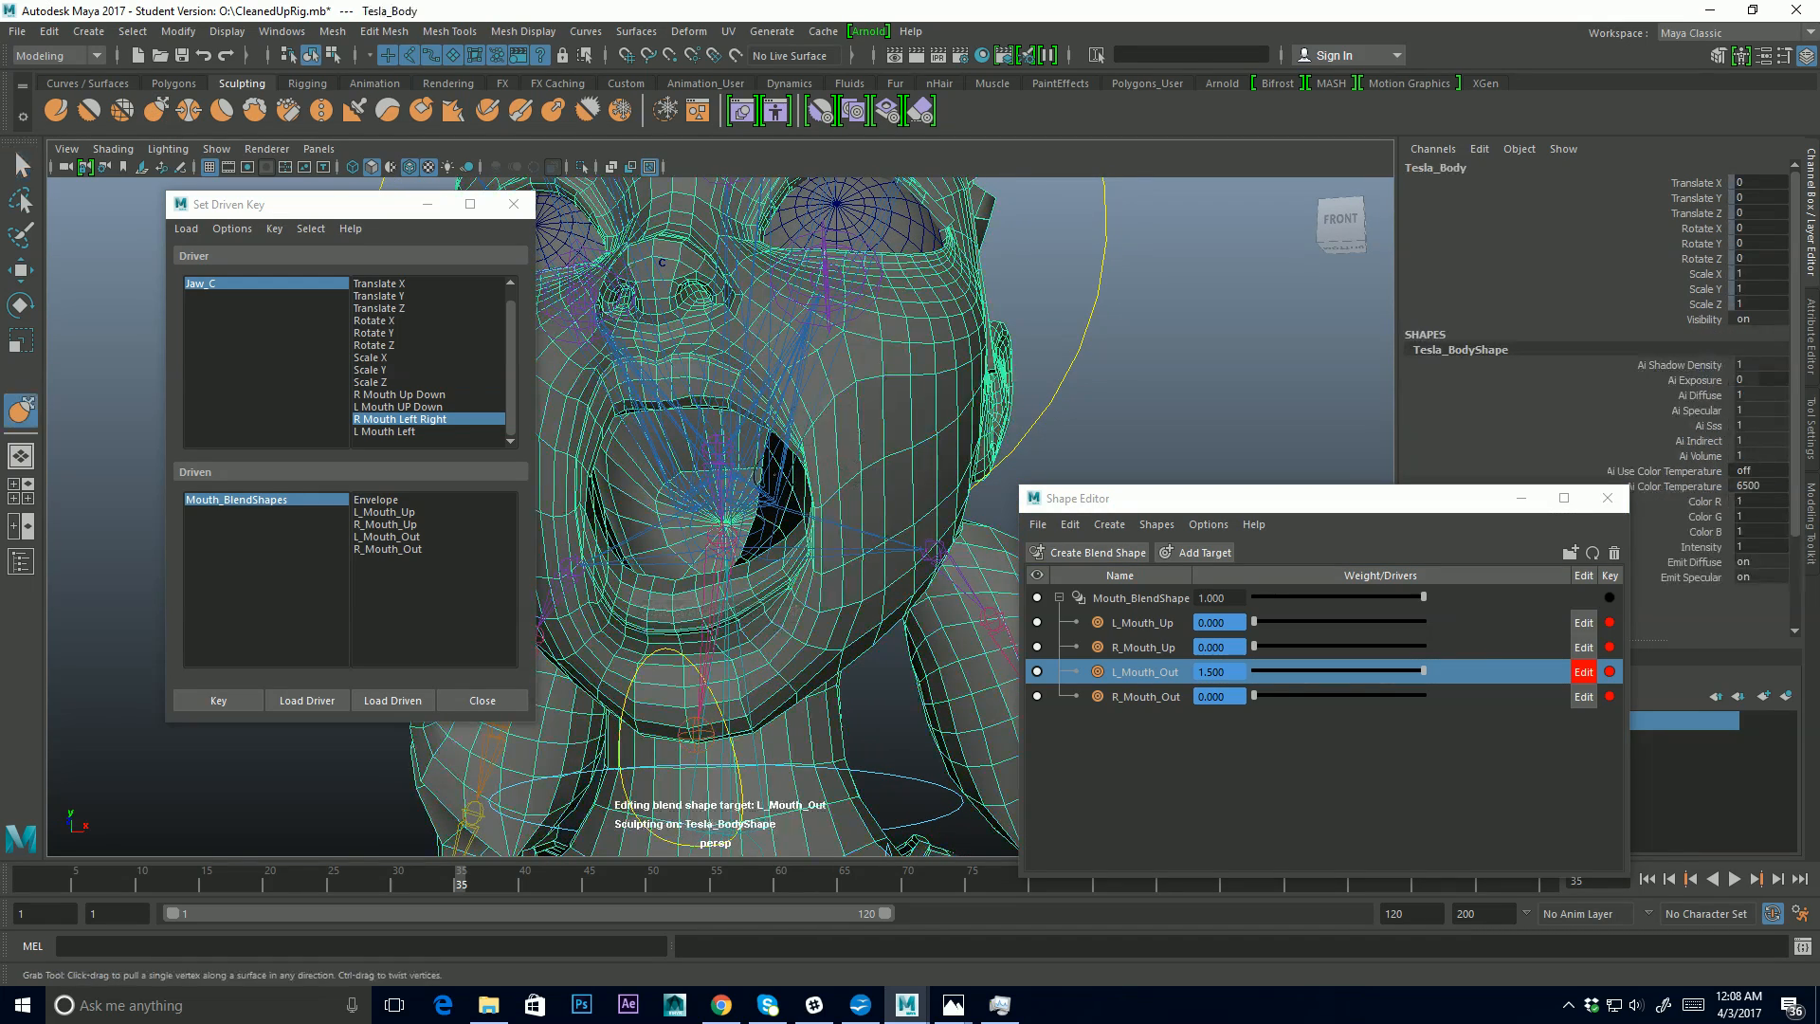
Grab and smooth the stretched lip vertices at the character's left mouth corner on the L_Mouth_Out target
alt+drag(767, 464, 773, 458)
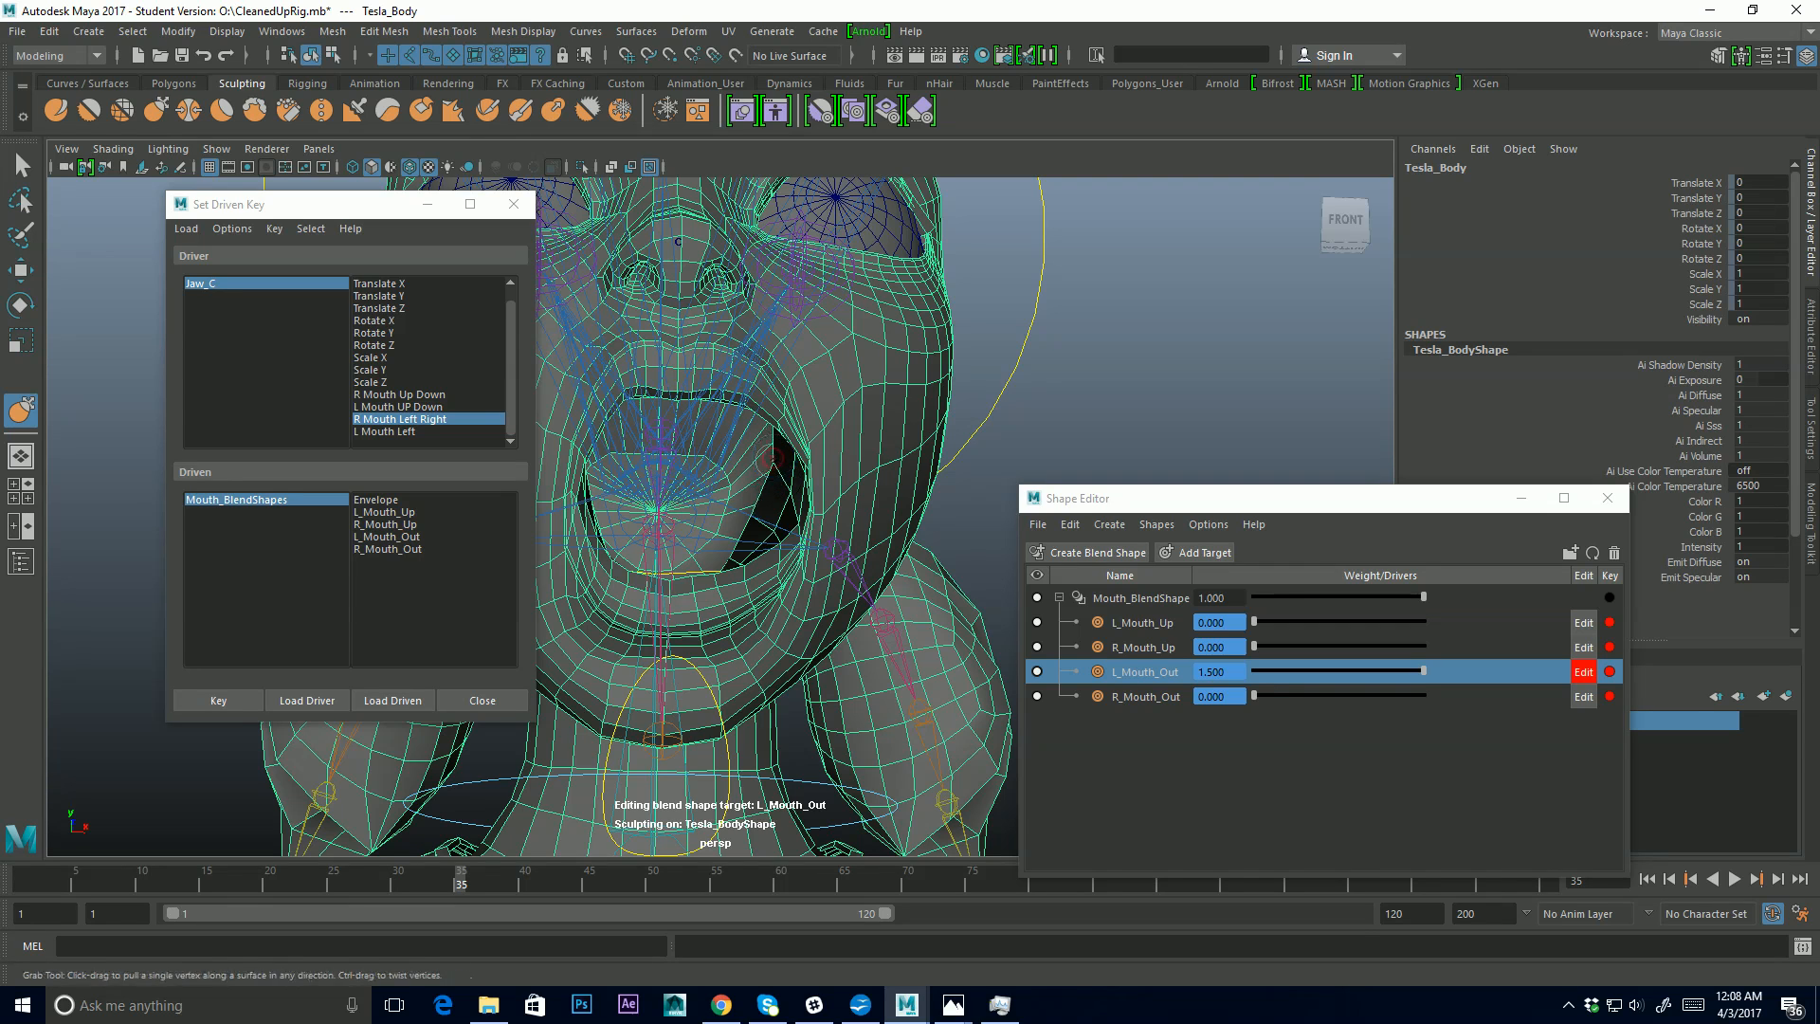
mouse_move(755, 525)
shift+mouse_down()
mouse_move(765, 495)
mouse_move(779, 517)
mouse_move(778, 469)
shift+mouse_up()
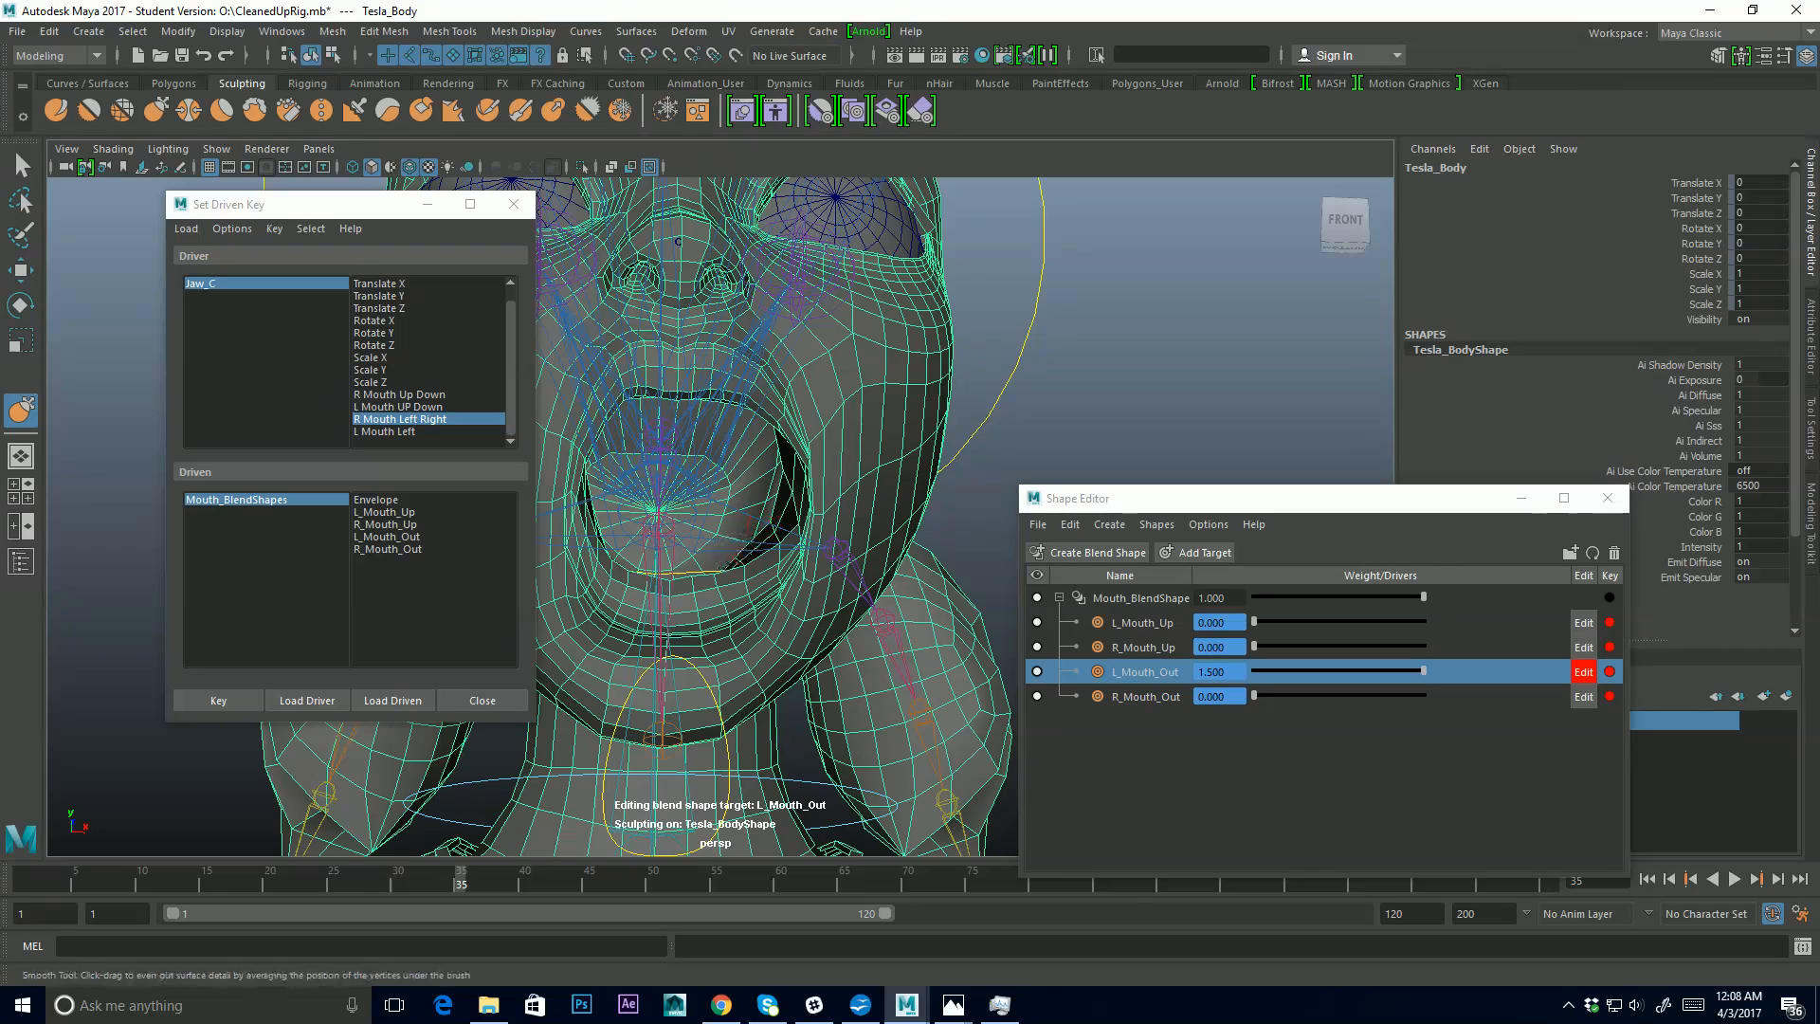
alt+drag(744, 552, 809, 521)
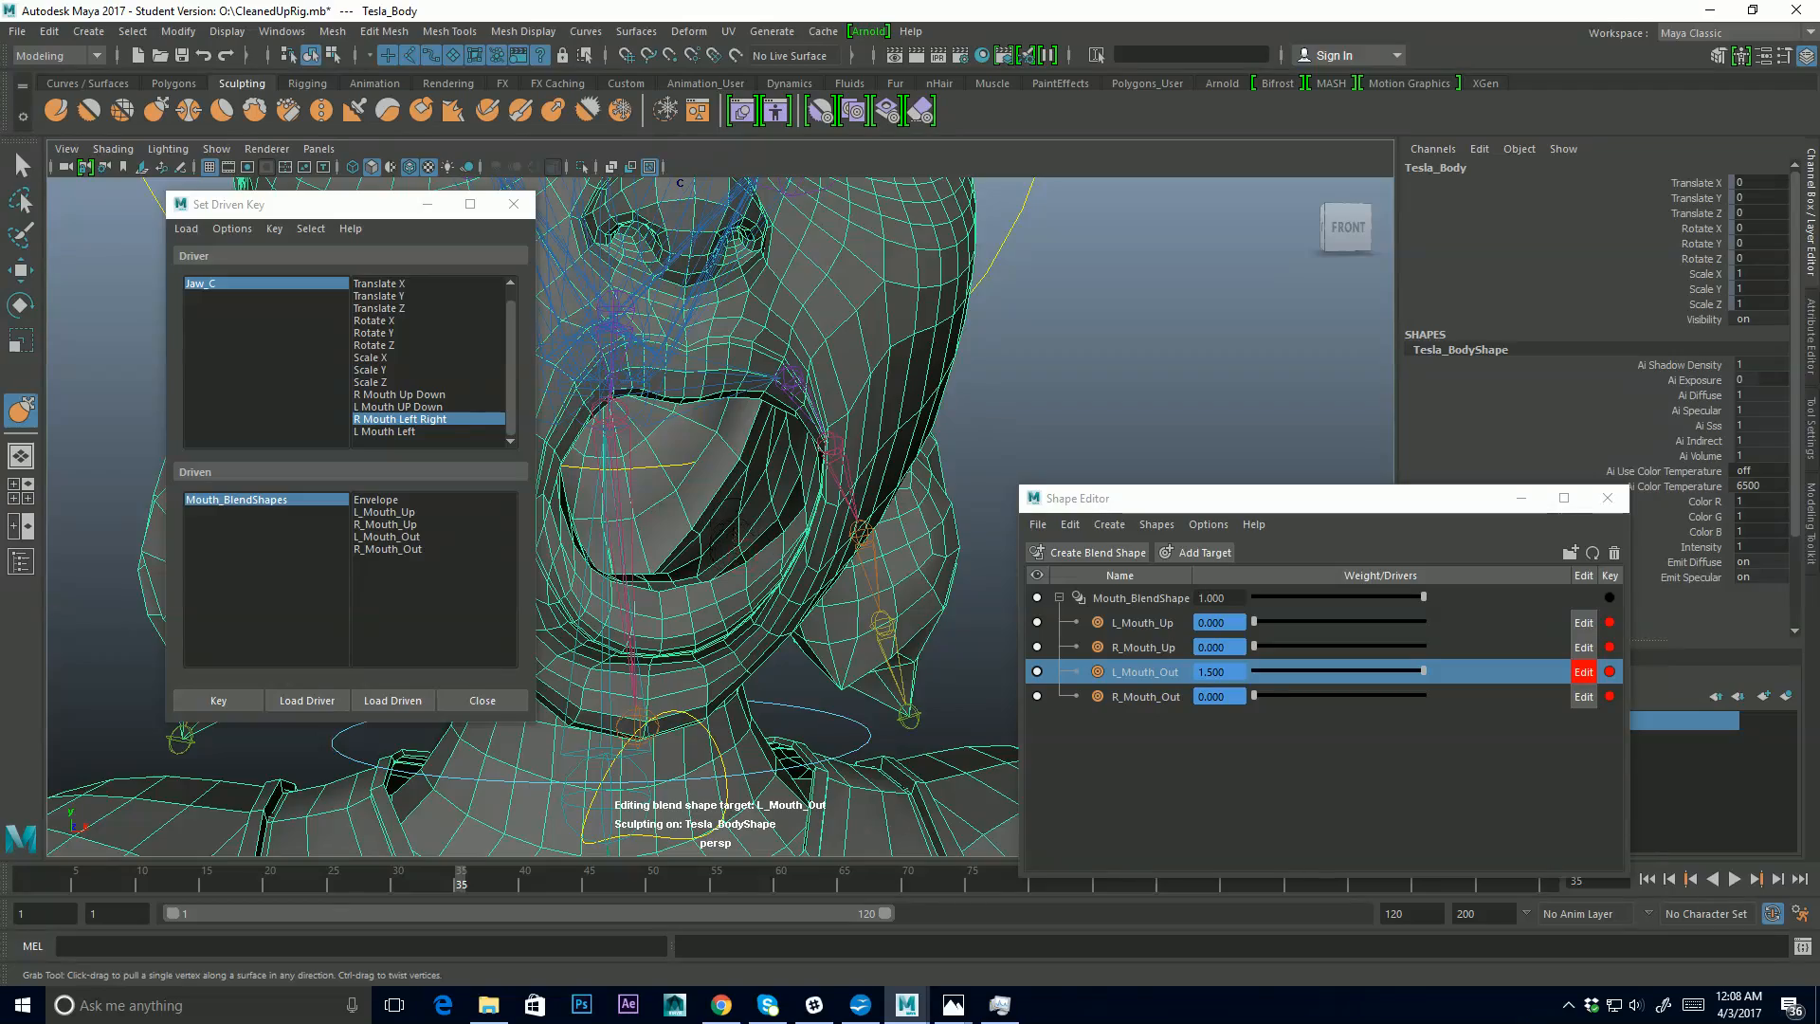
alt+drag(732, 533, 850, 533)
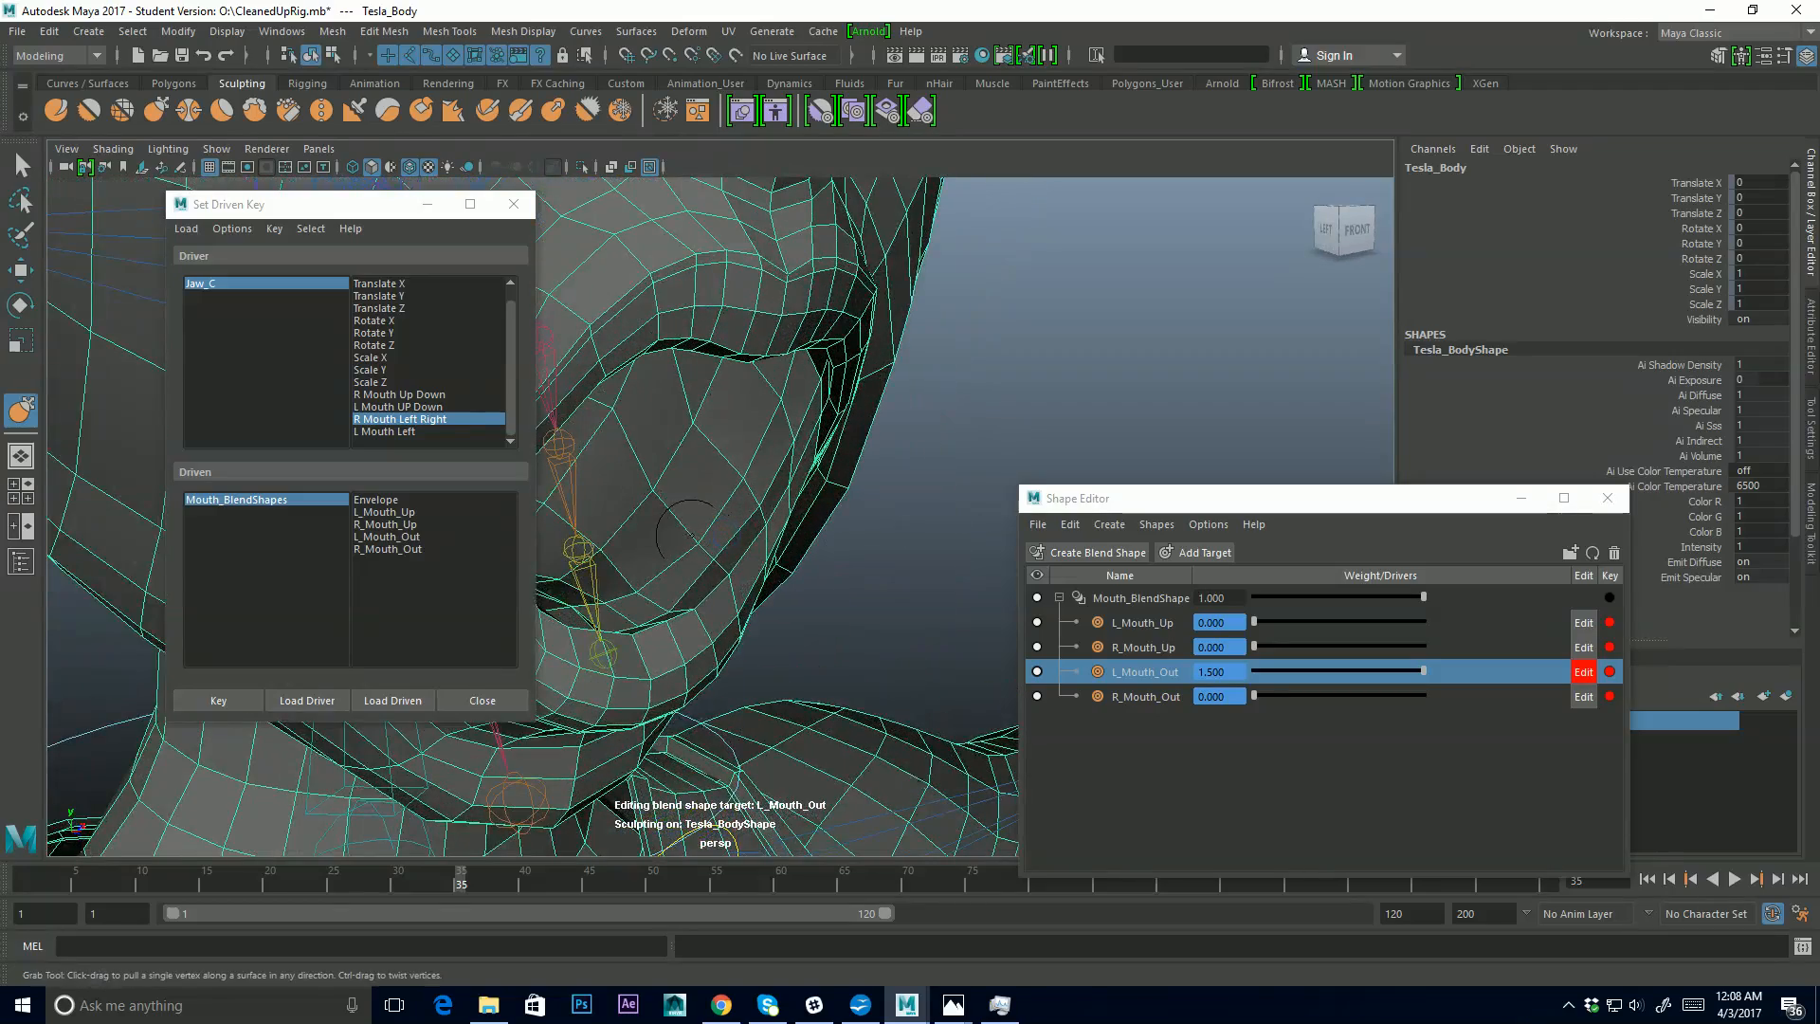
mouse_move(690, 529)
alt+mouse_down()
mouse_move(629, 508)
mouse_move(654, 517)
alt+mouse_up()
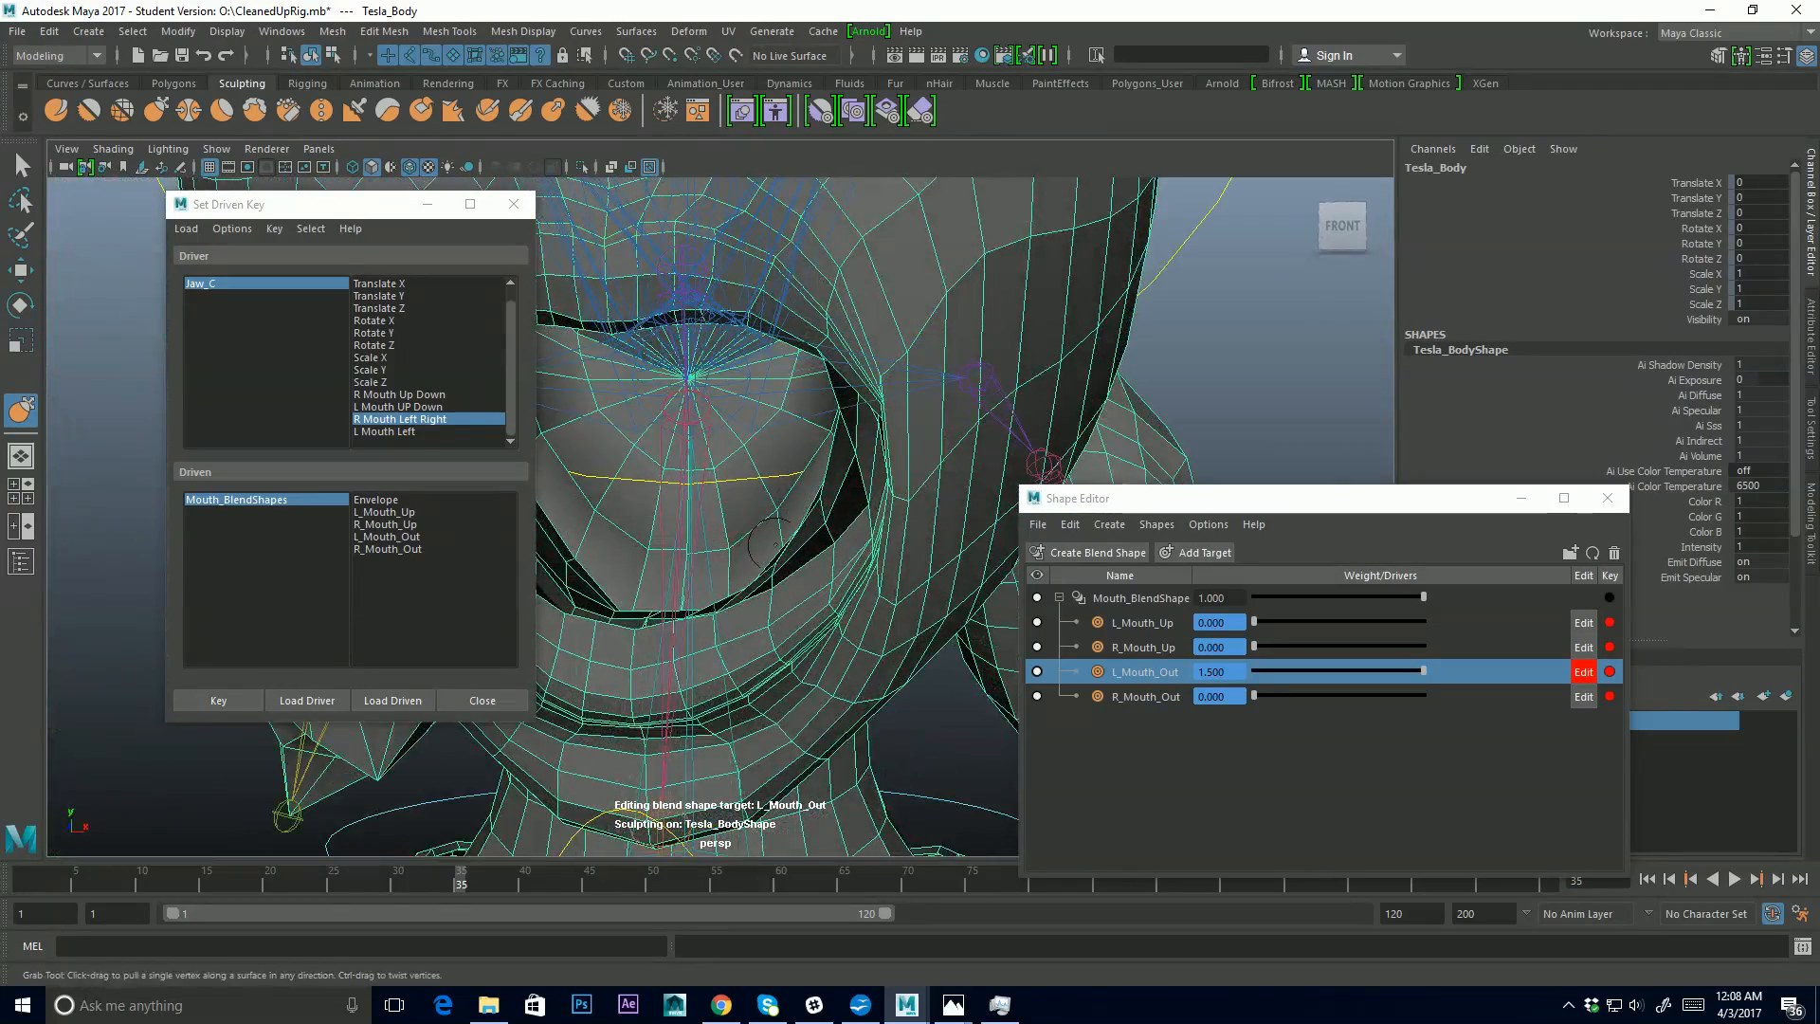
alt+drag(773, 542, 865, 550)
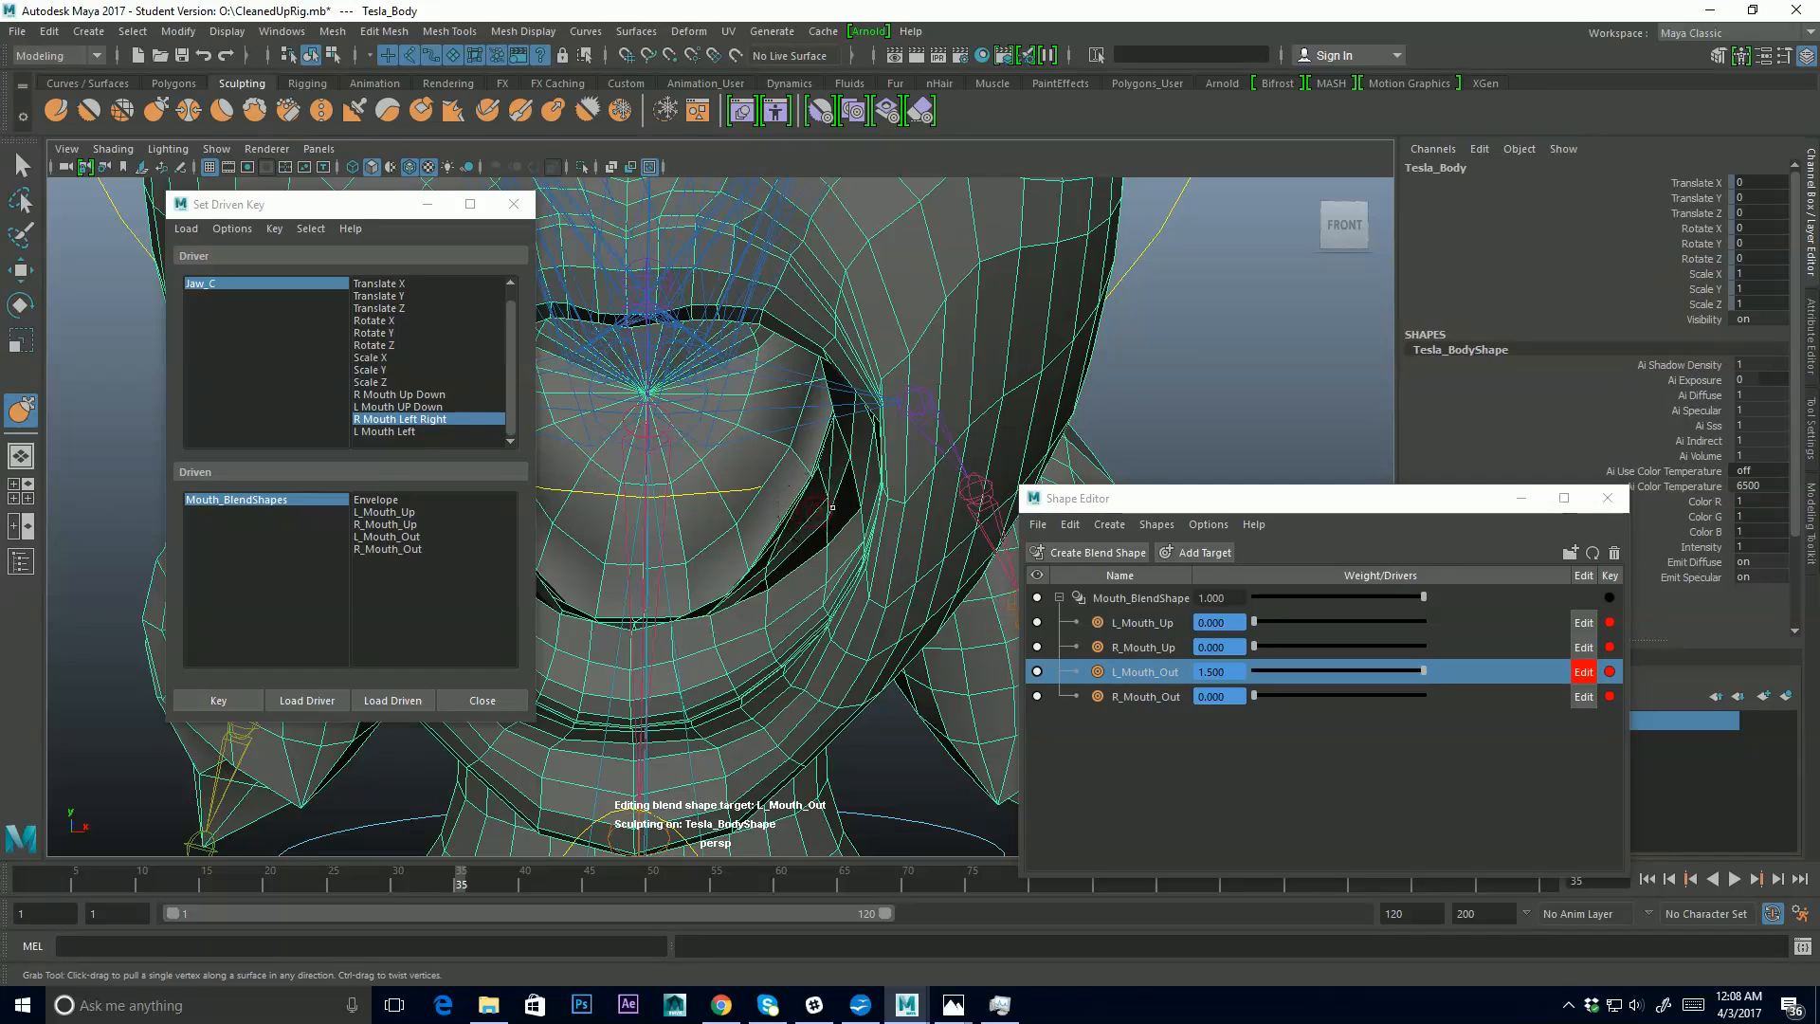
alt+drag(867, 512, 910, 517)
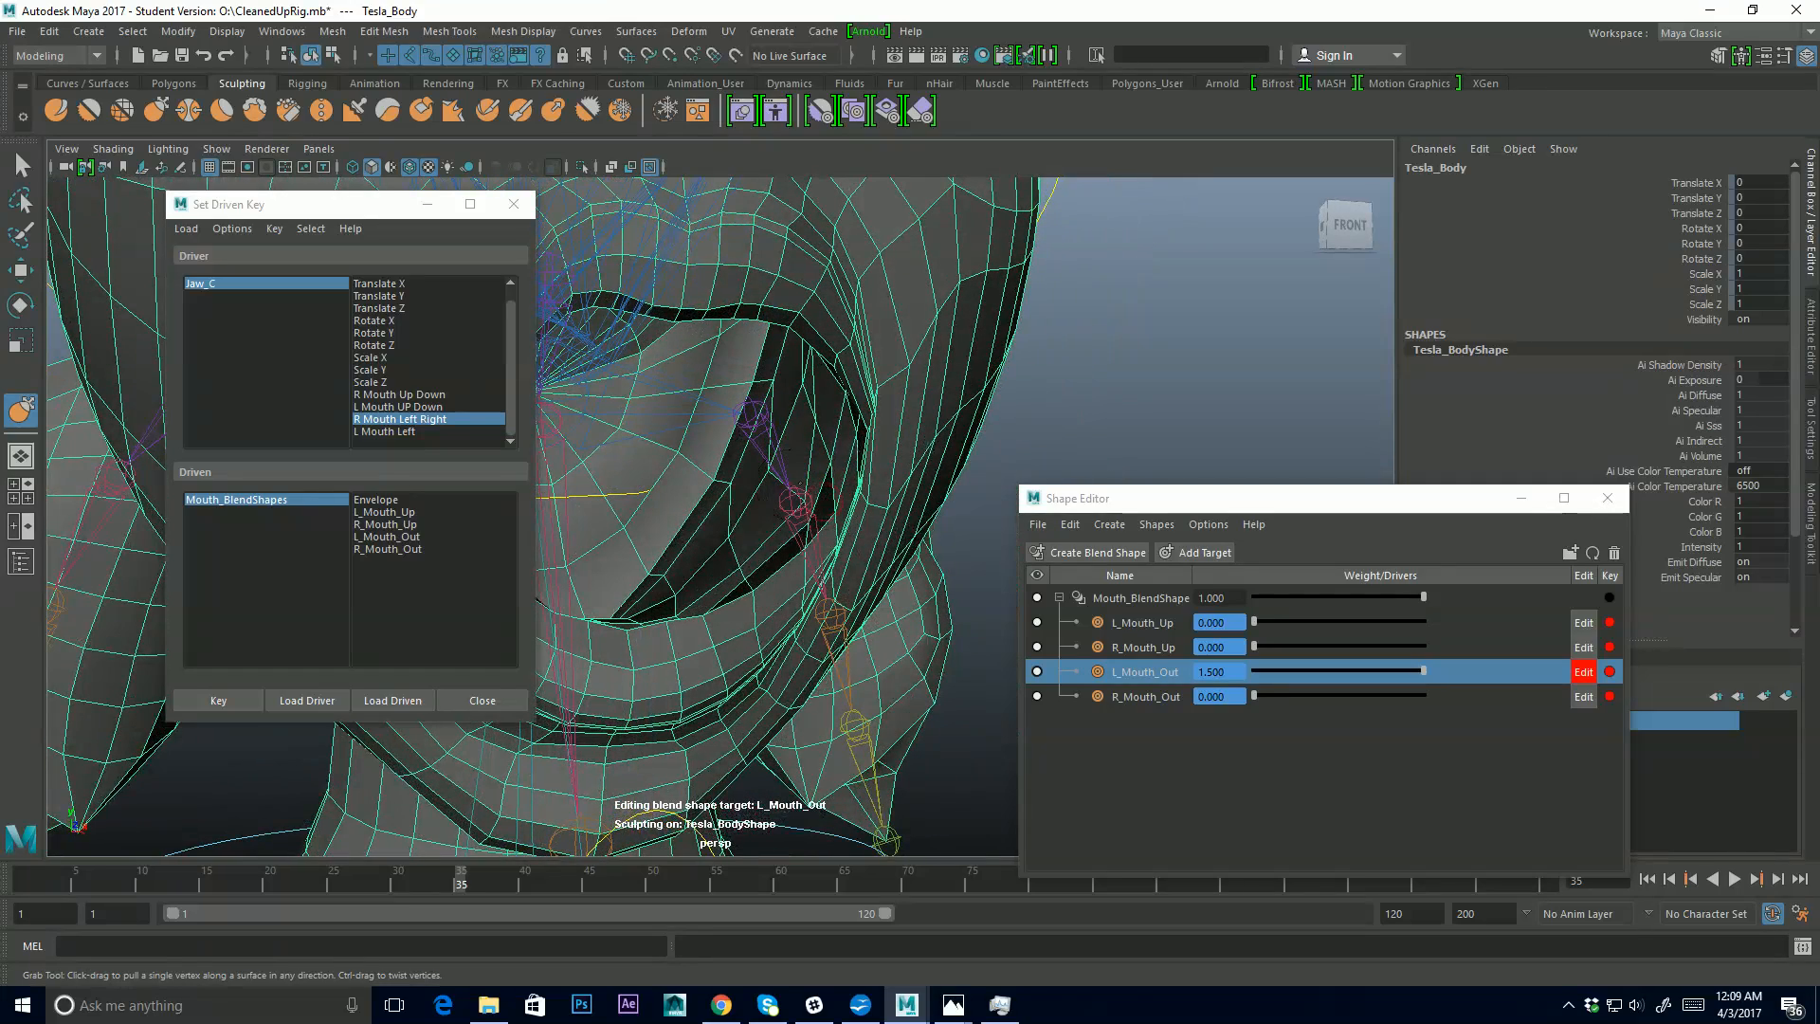
Reshape the inner mouth and cheek surface behind the left mouth corner, and end editing of L_Mouth_Out
alt+drag(787, 427, 806, 493)
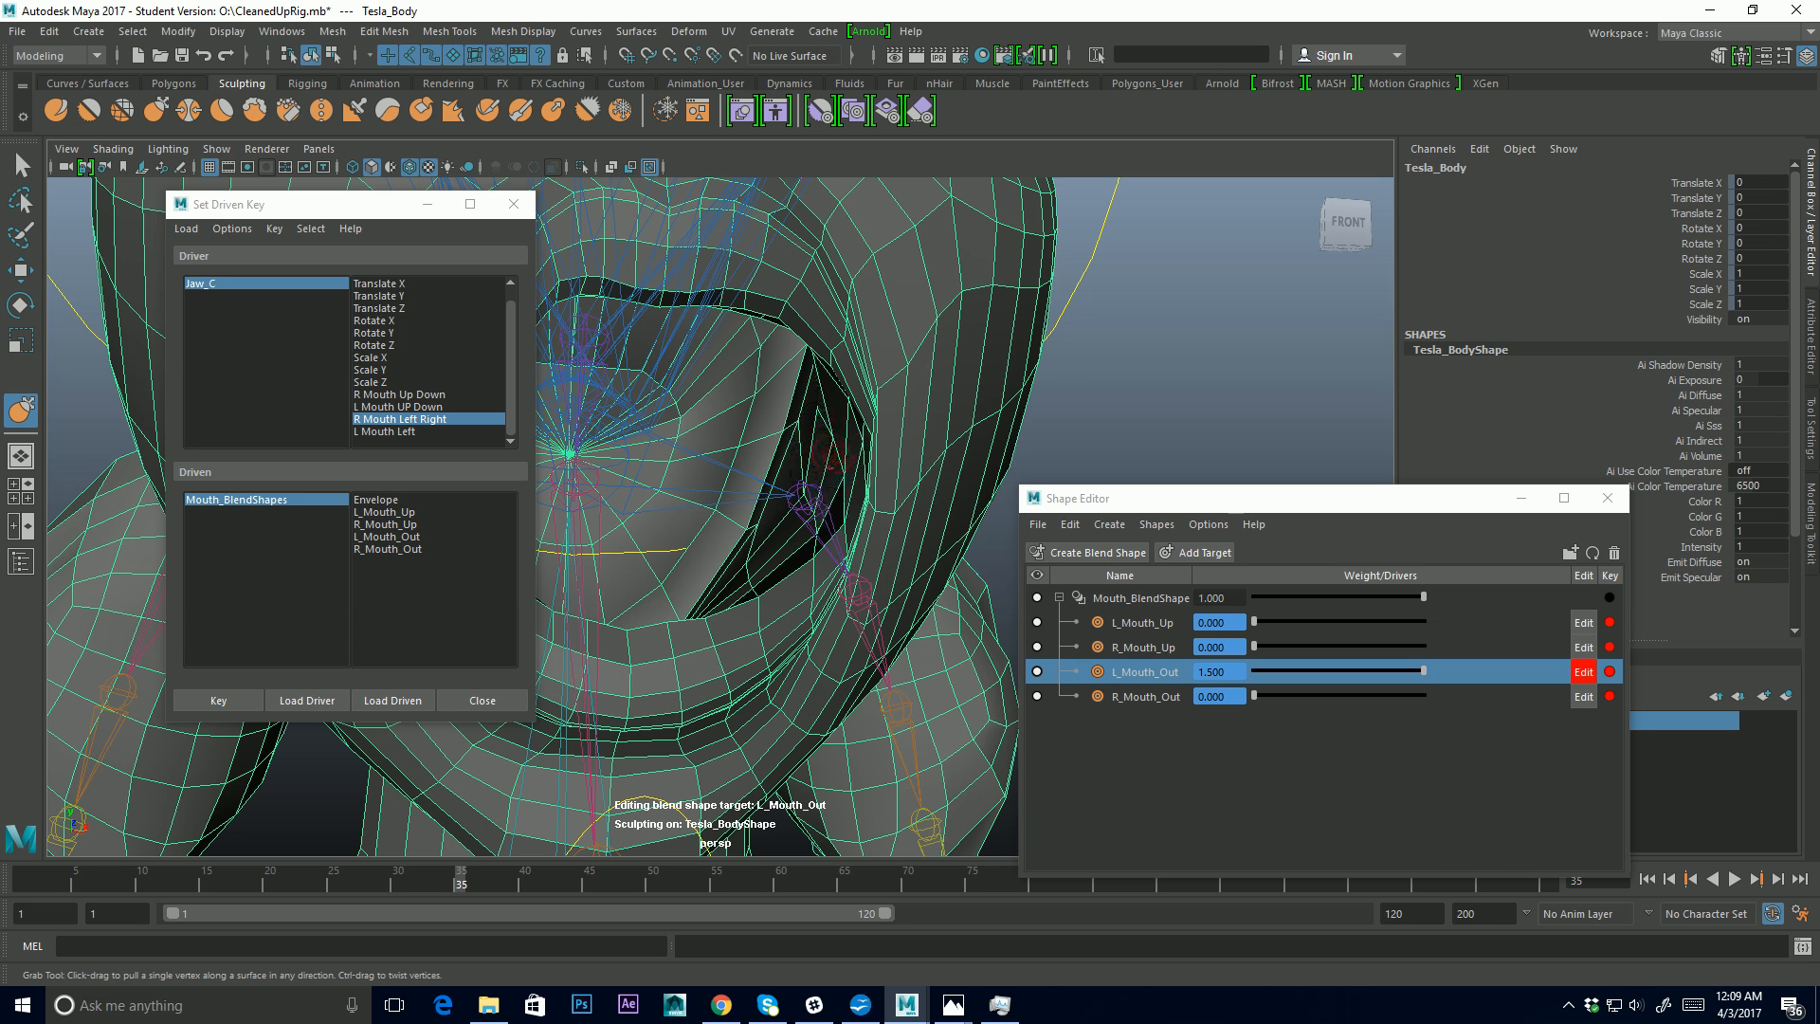
alt+drag(832, 450, 766, 431)
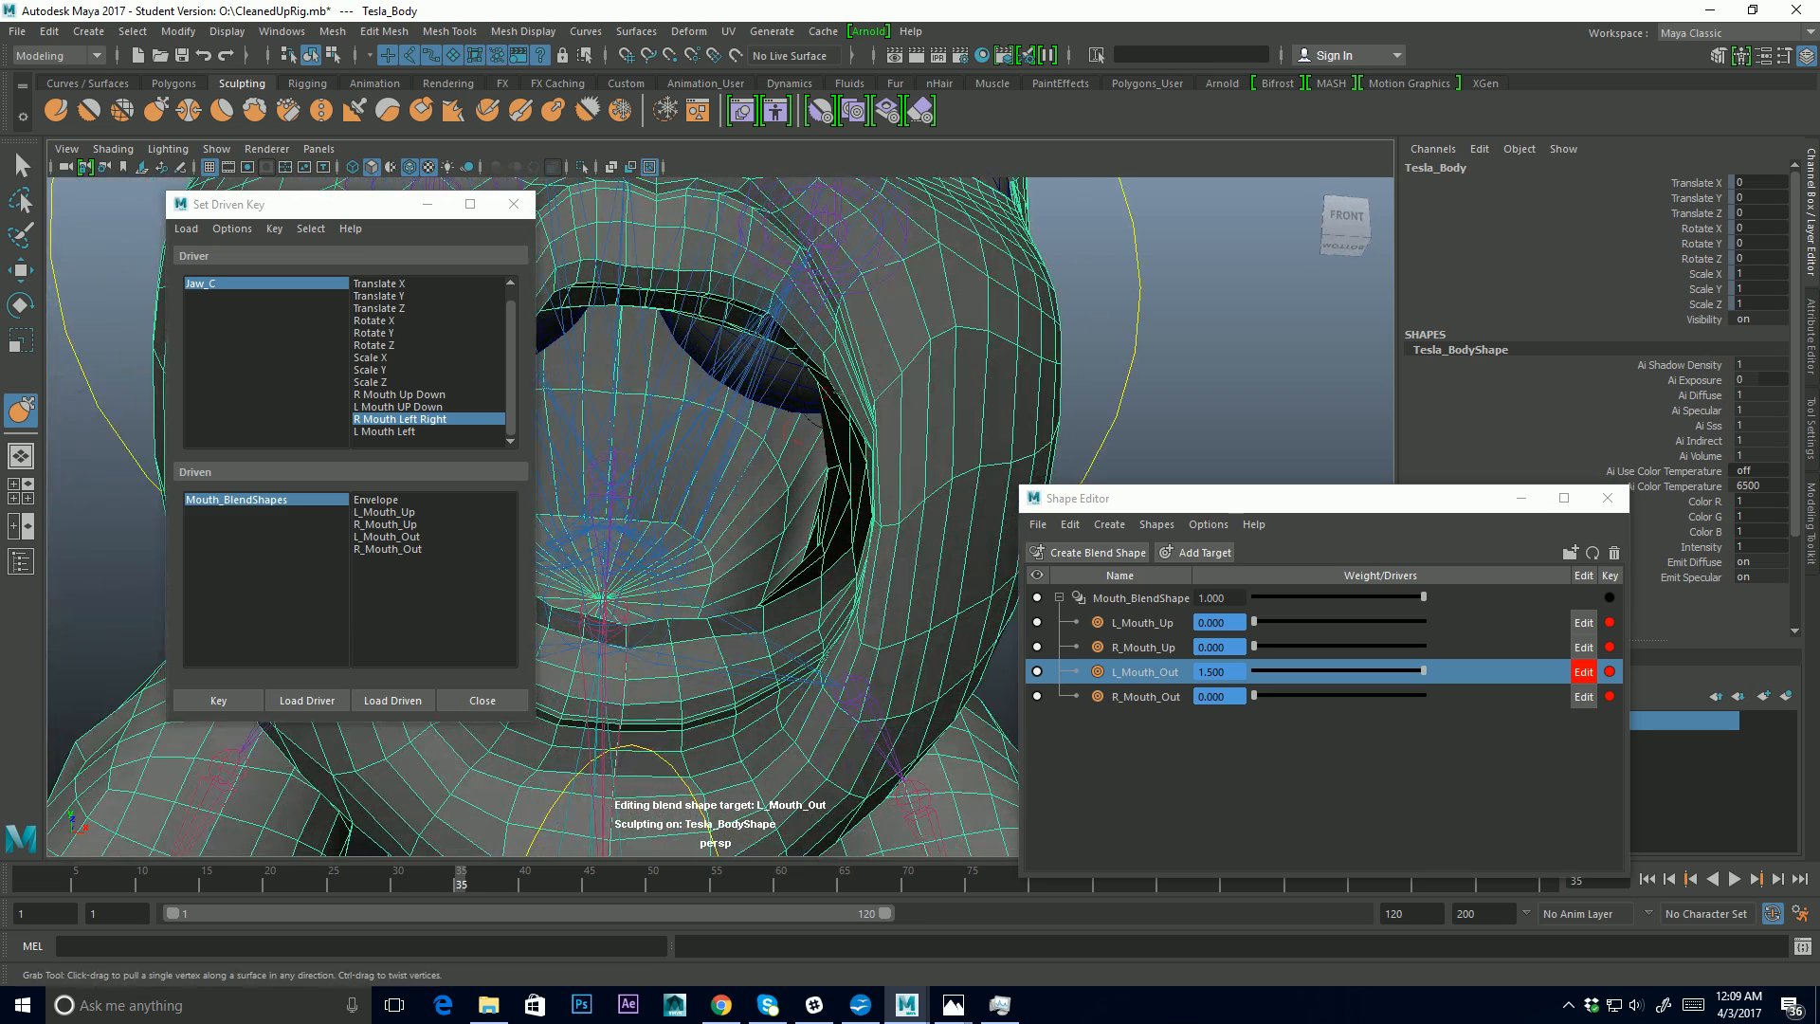
alt+drag(817, 398, 786, 425)
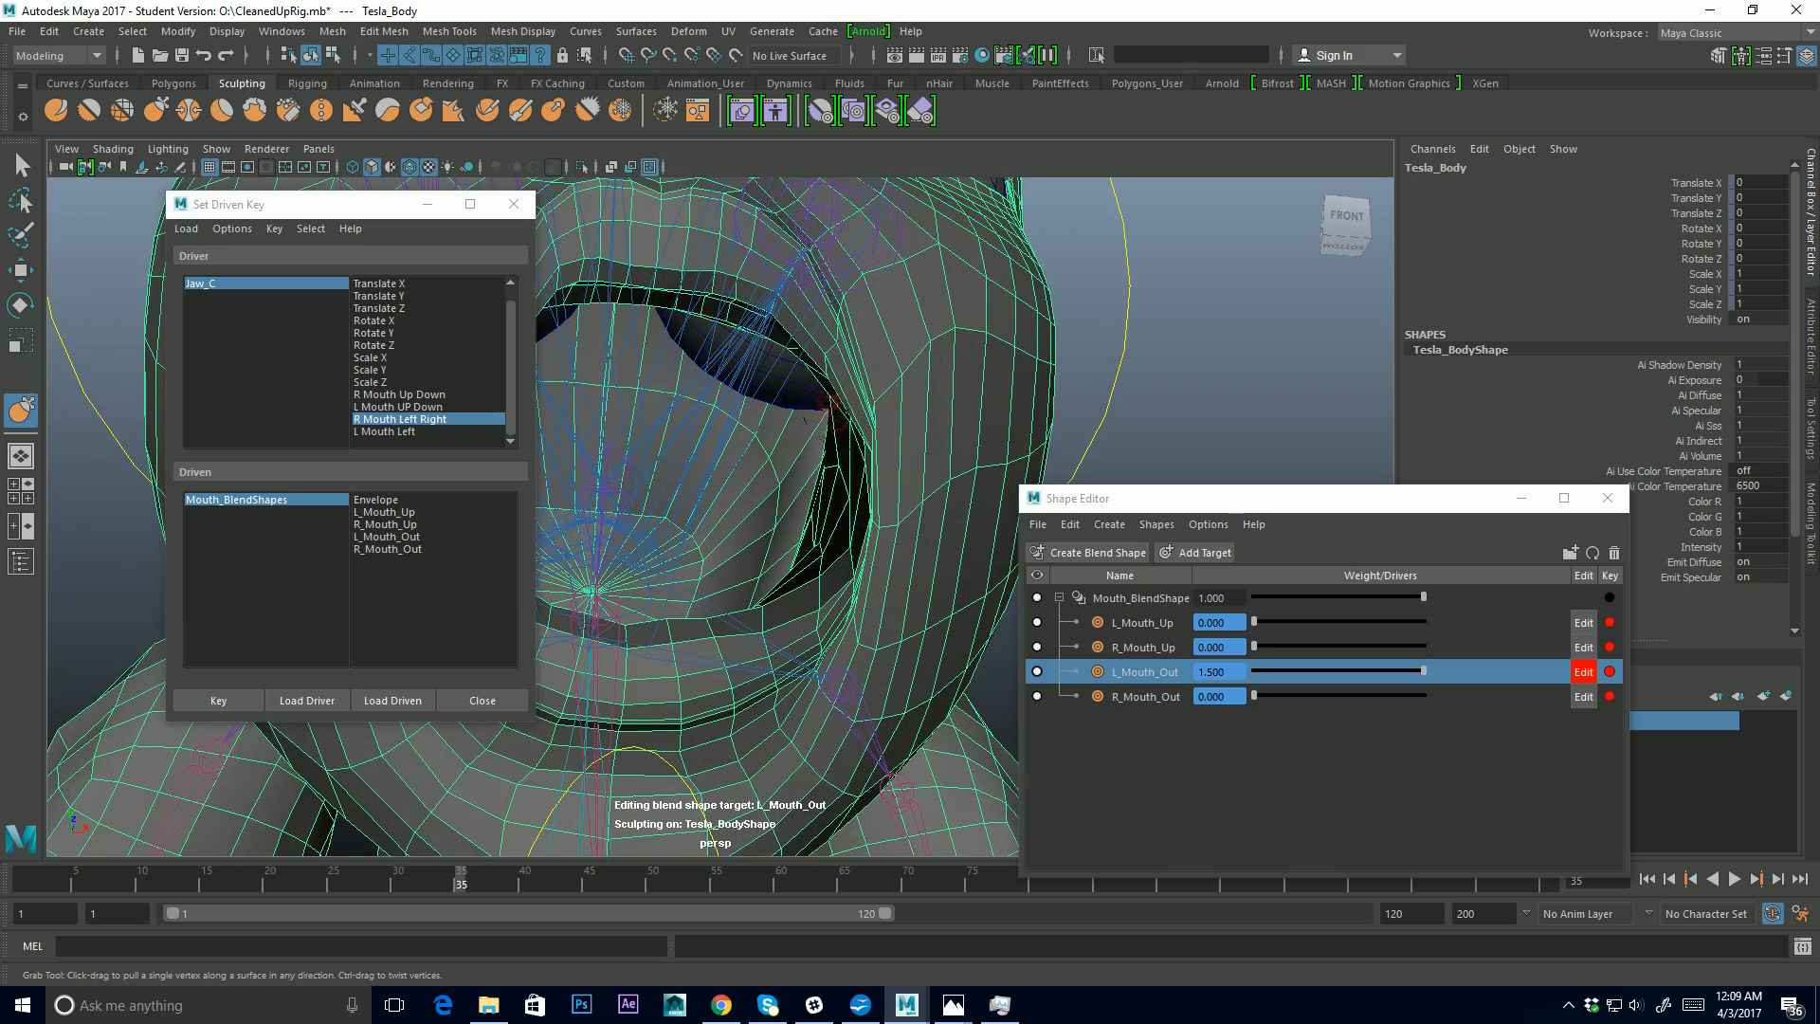
alt+drag(823, 408, 813, 481)
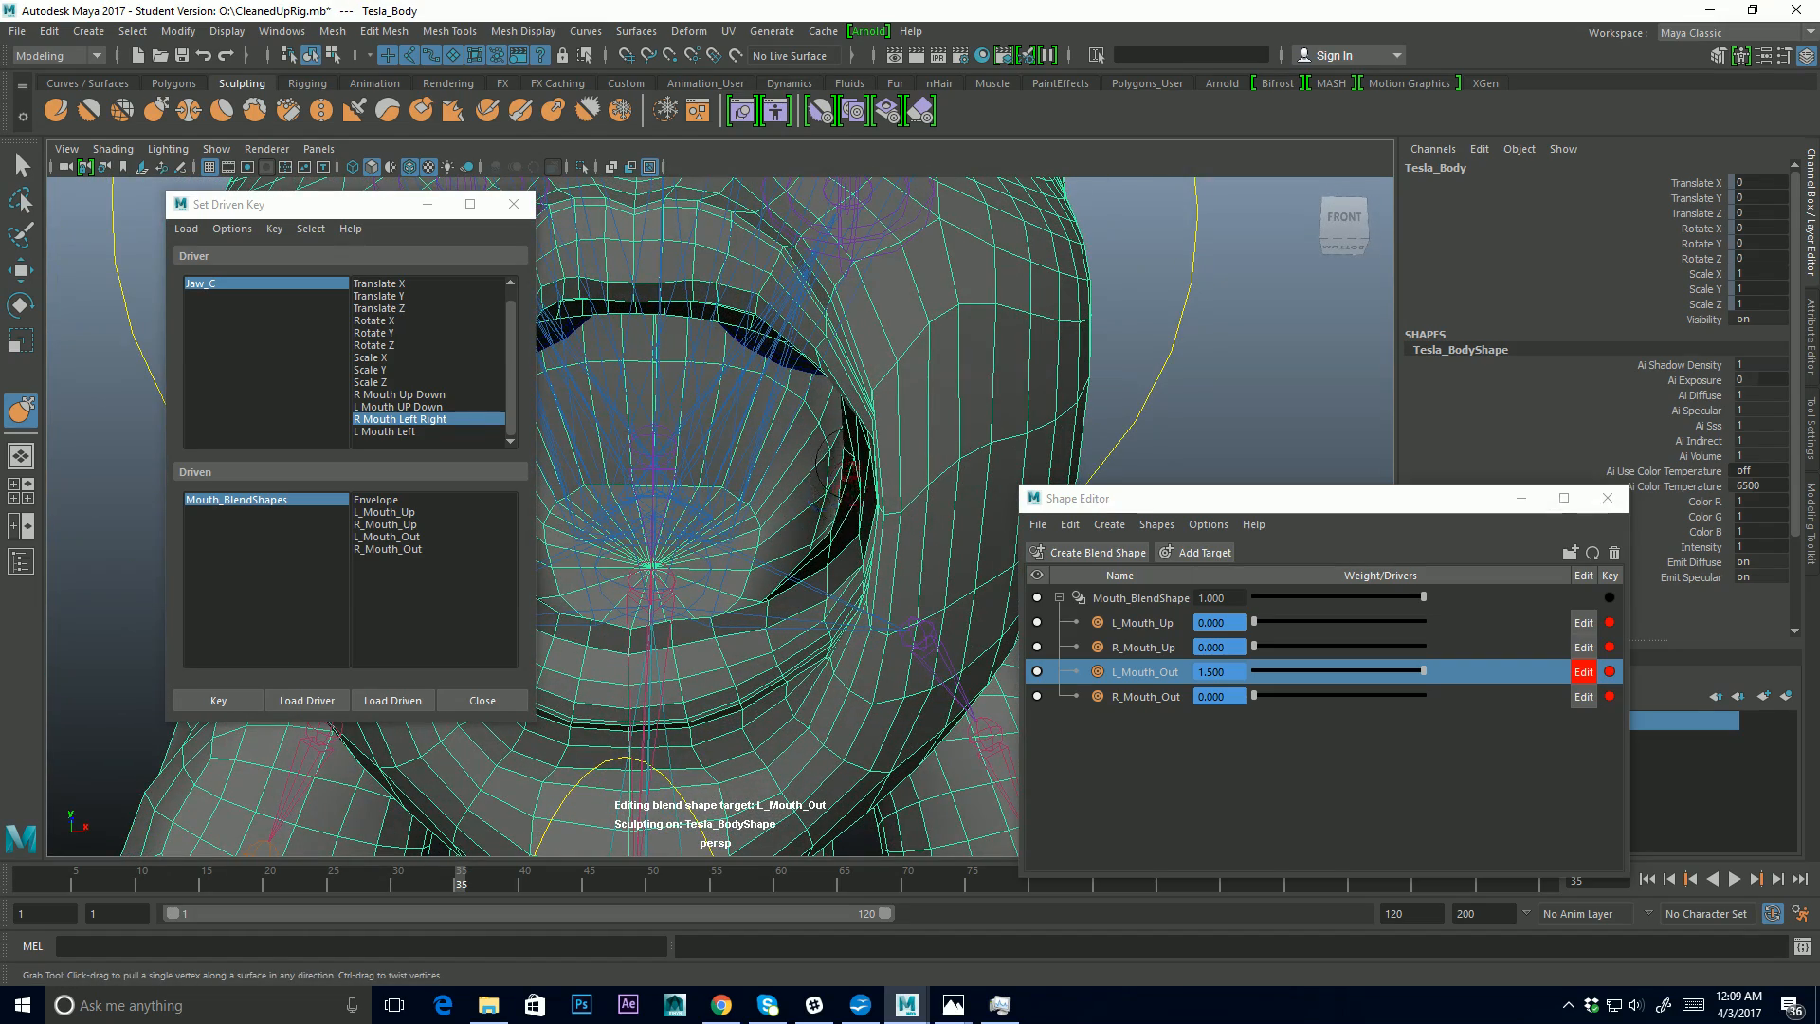
alt+drag(846, 472, 839, 465)
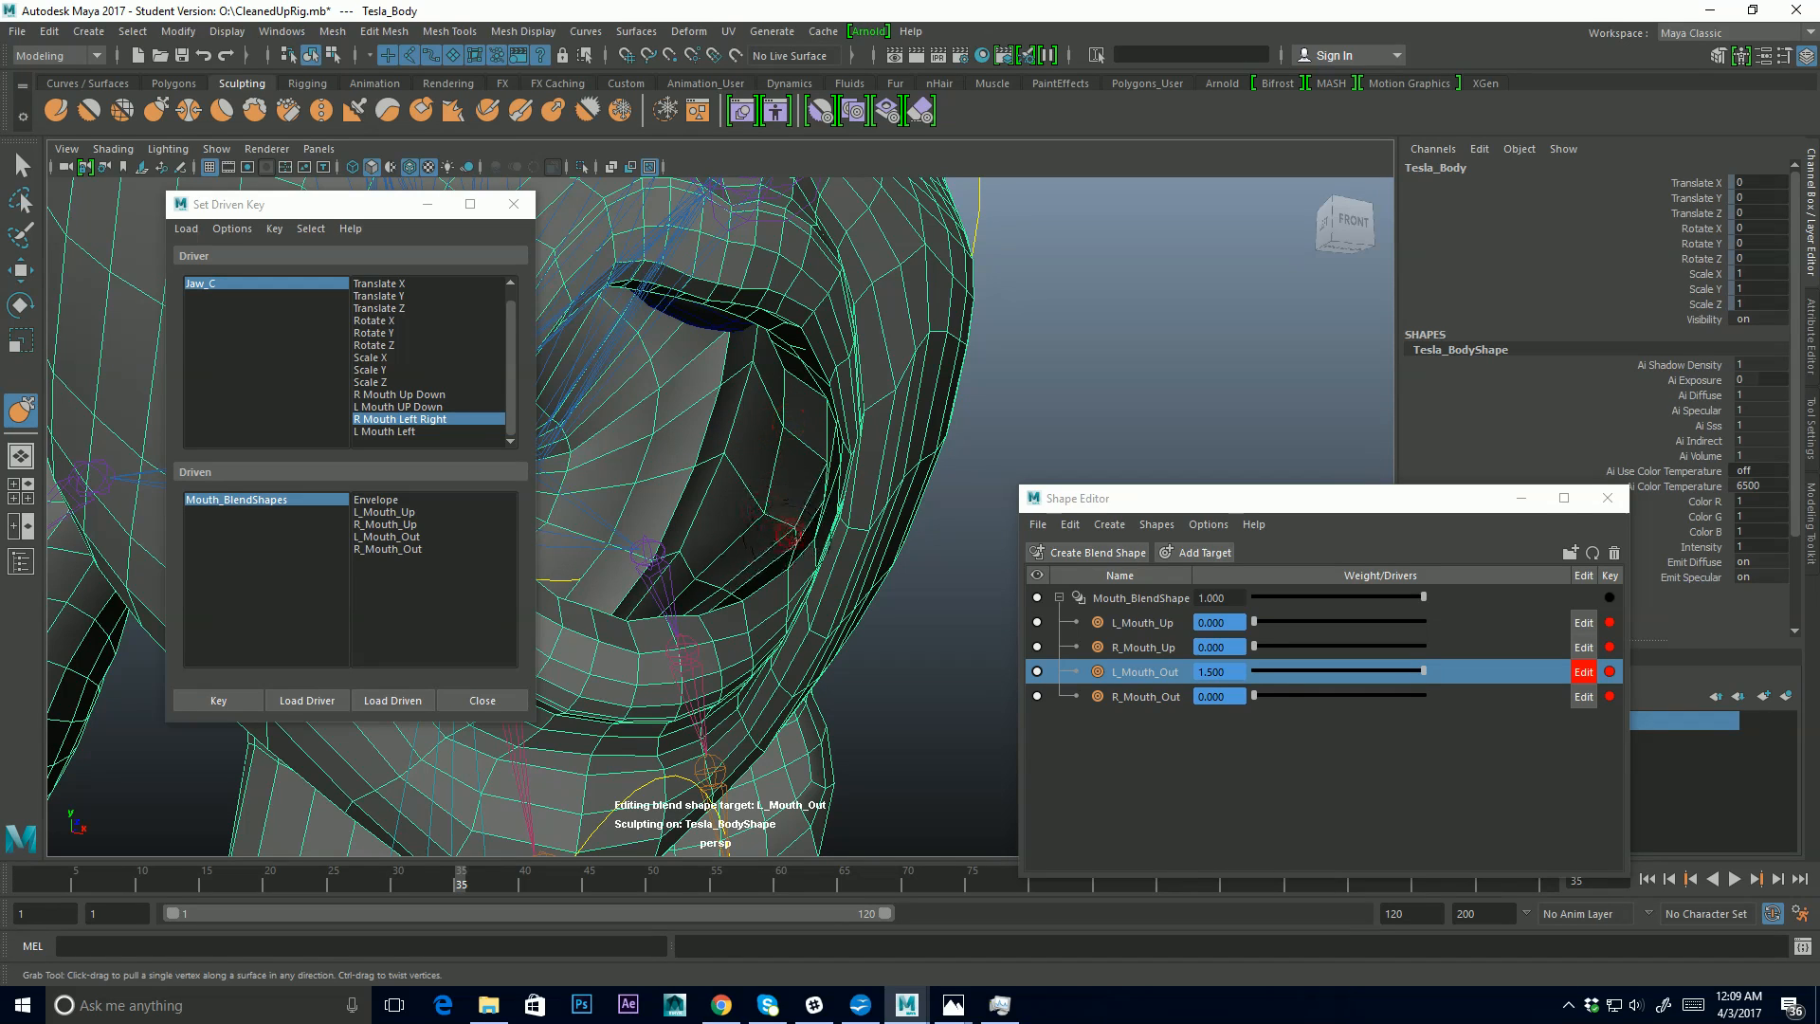
mouse_move(786, 534)
alt+mouse_down()
mouse_move(796, 508)
mouse_move(927, 556)
mouse_move(779, 528)
alt+mouse_up()
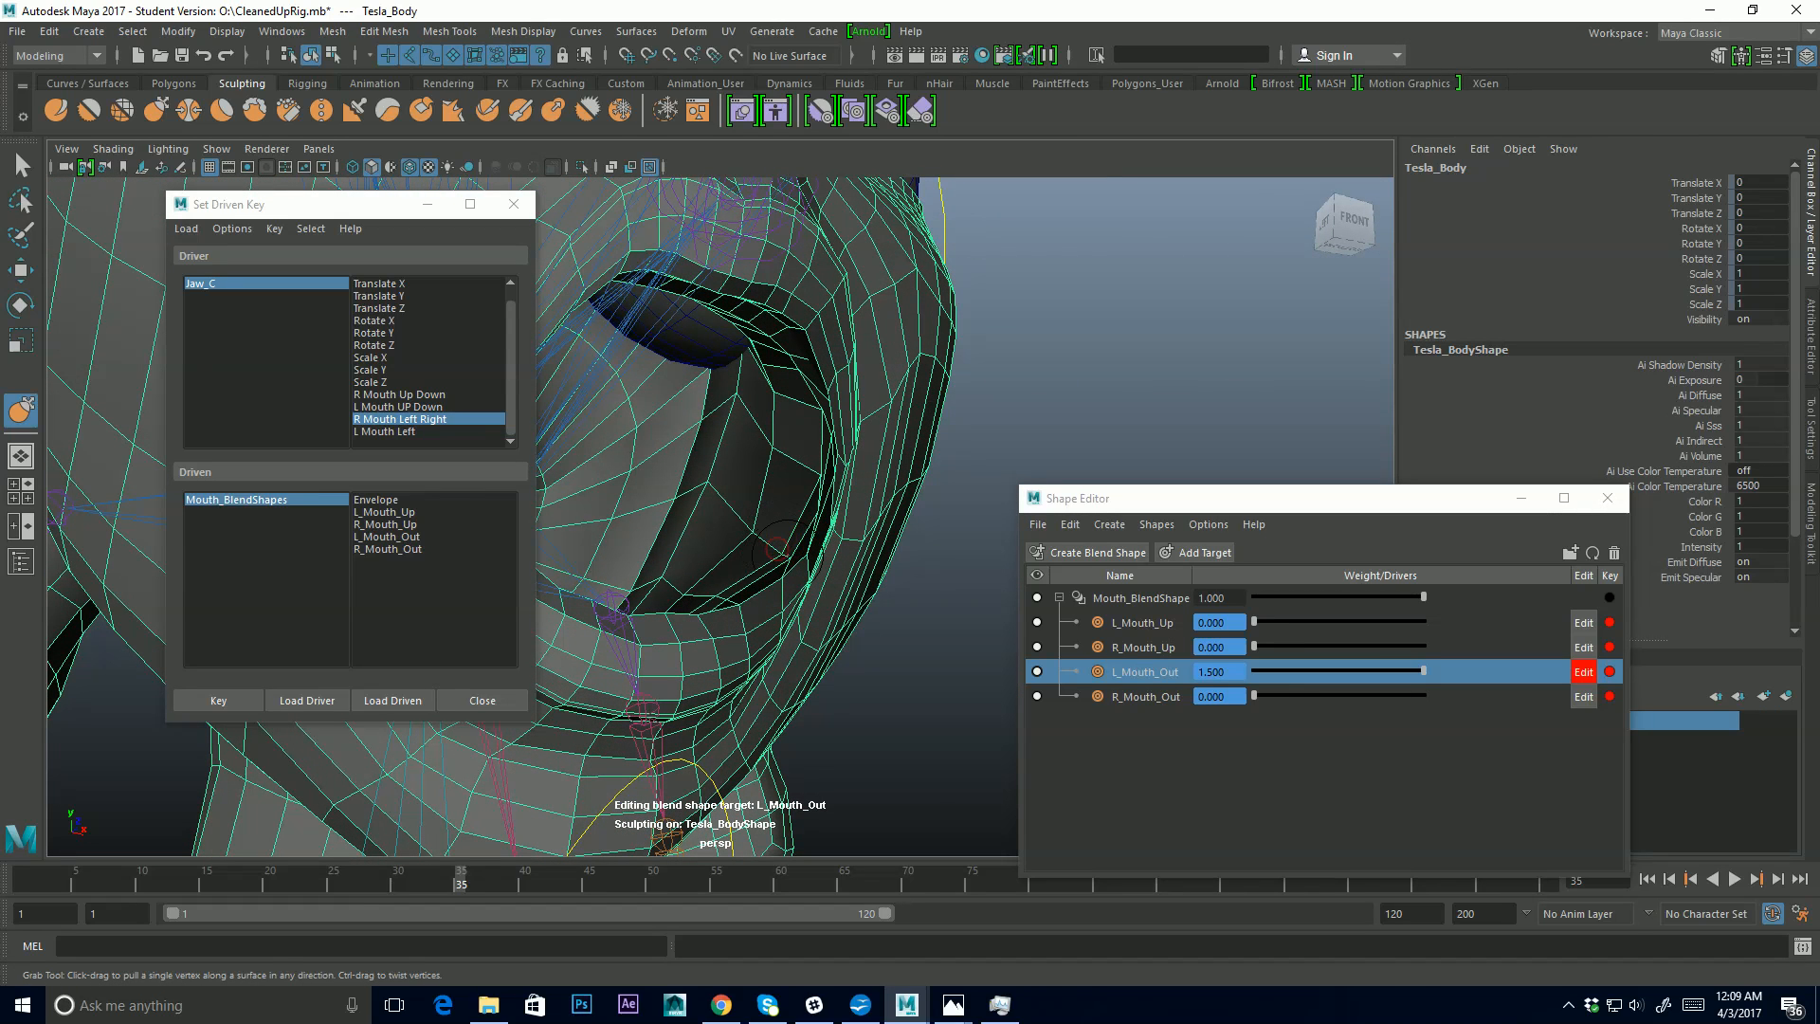
alt+drag(787, 559, 796, 512)
click(1583, 671)
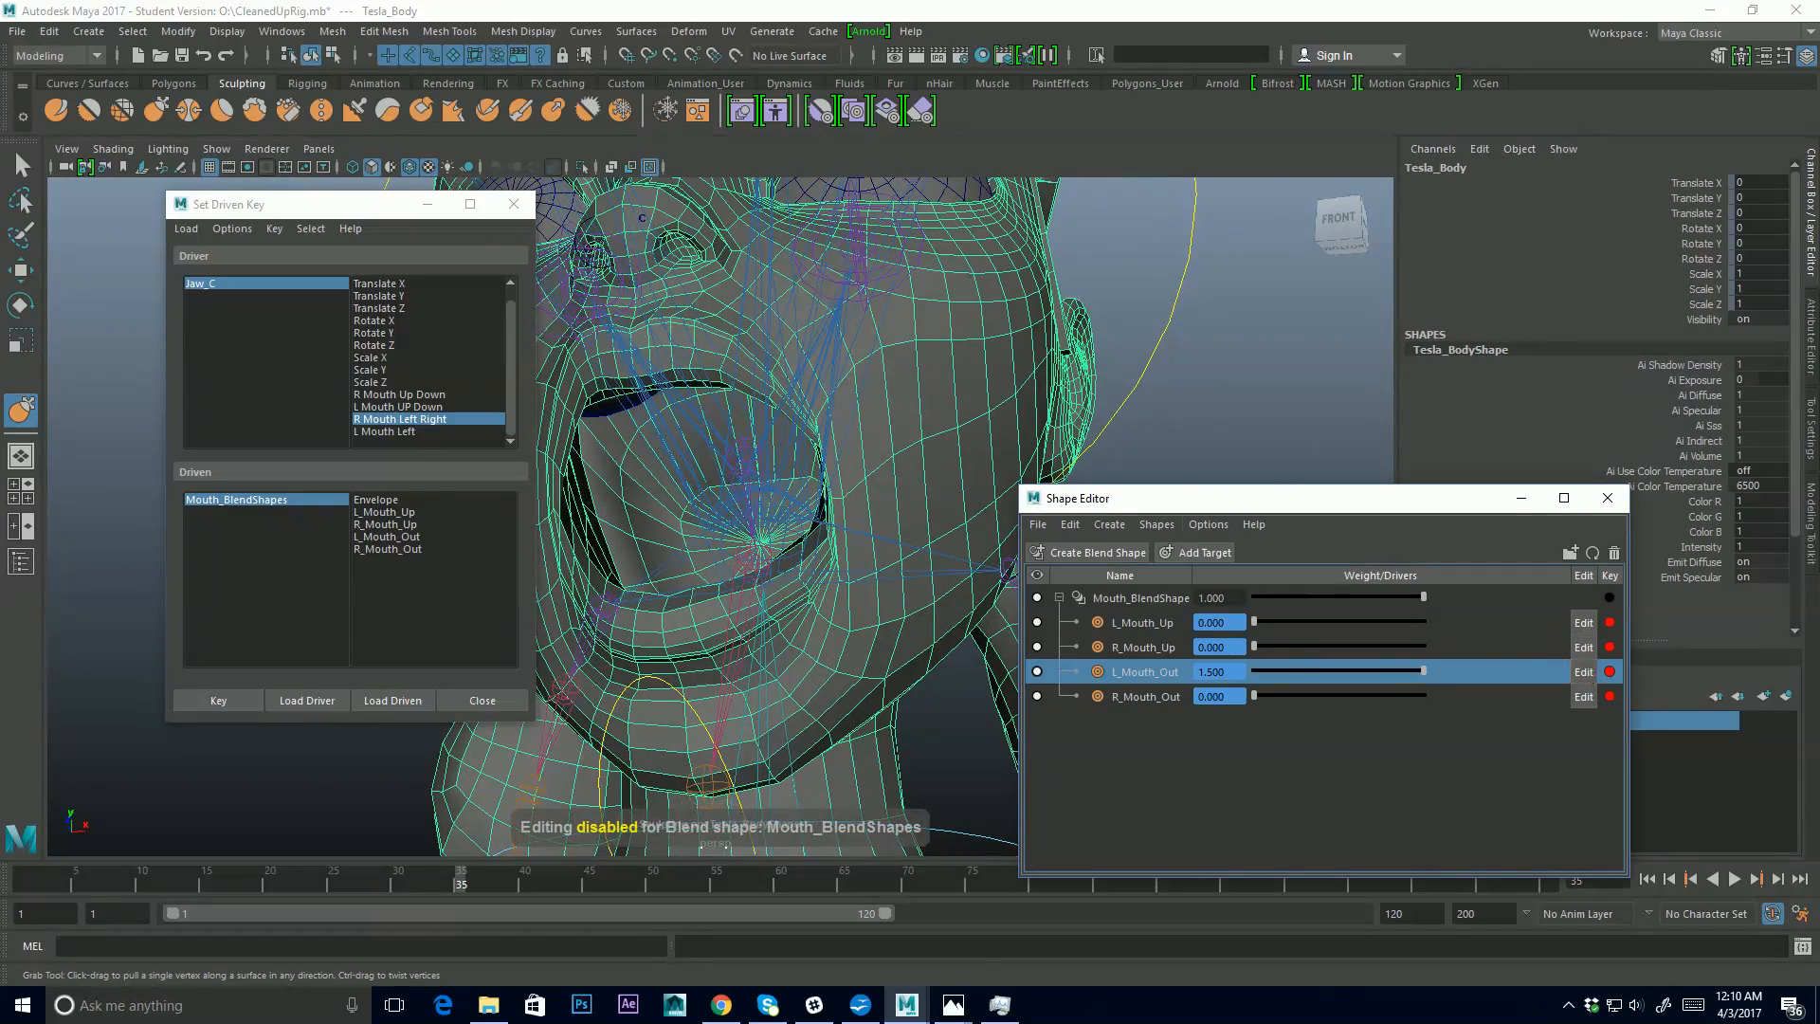
Close the Set Driven Key window, select Jaw_C, and test L Mouth Left, ending at 15
click(513, 204)
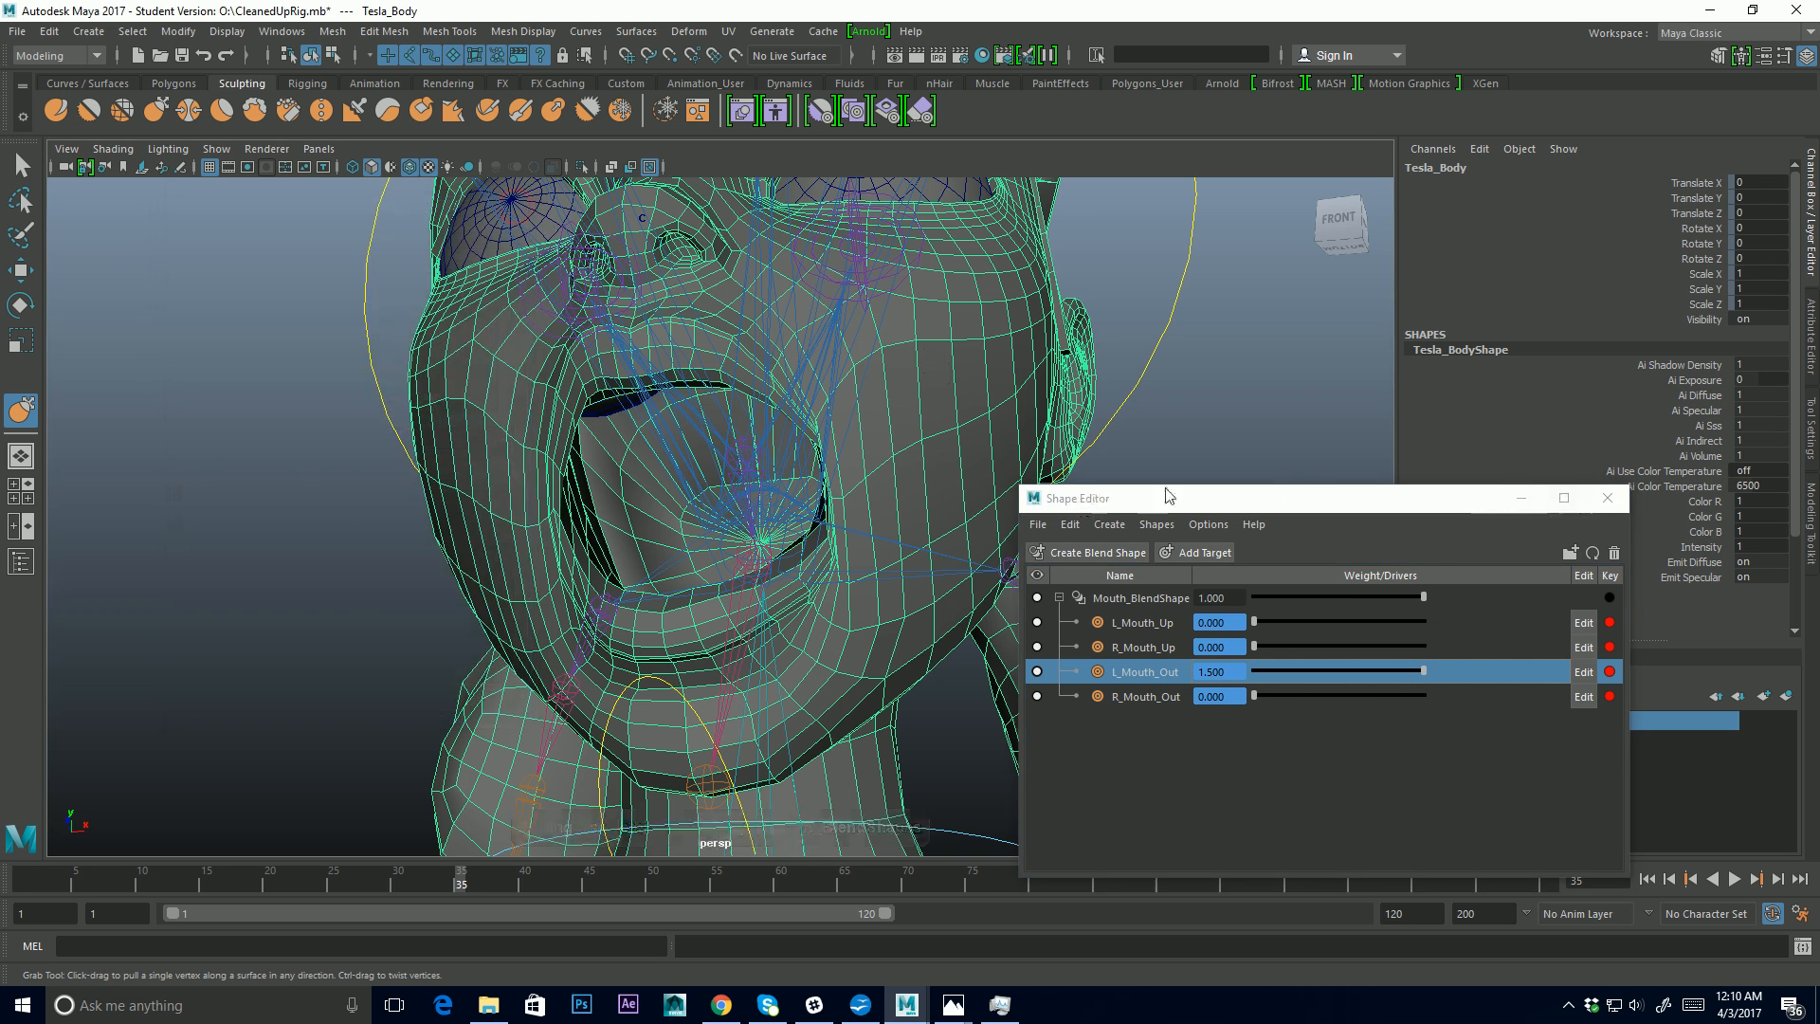
key(q)
mouse_move(613, 759)
alt+mouse_down()
mouse_move(578, 752)
mouse_move(600, 769)
alt+mouse_up()
click(613, 765)
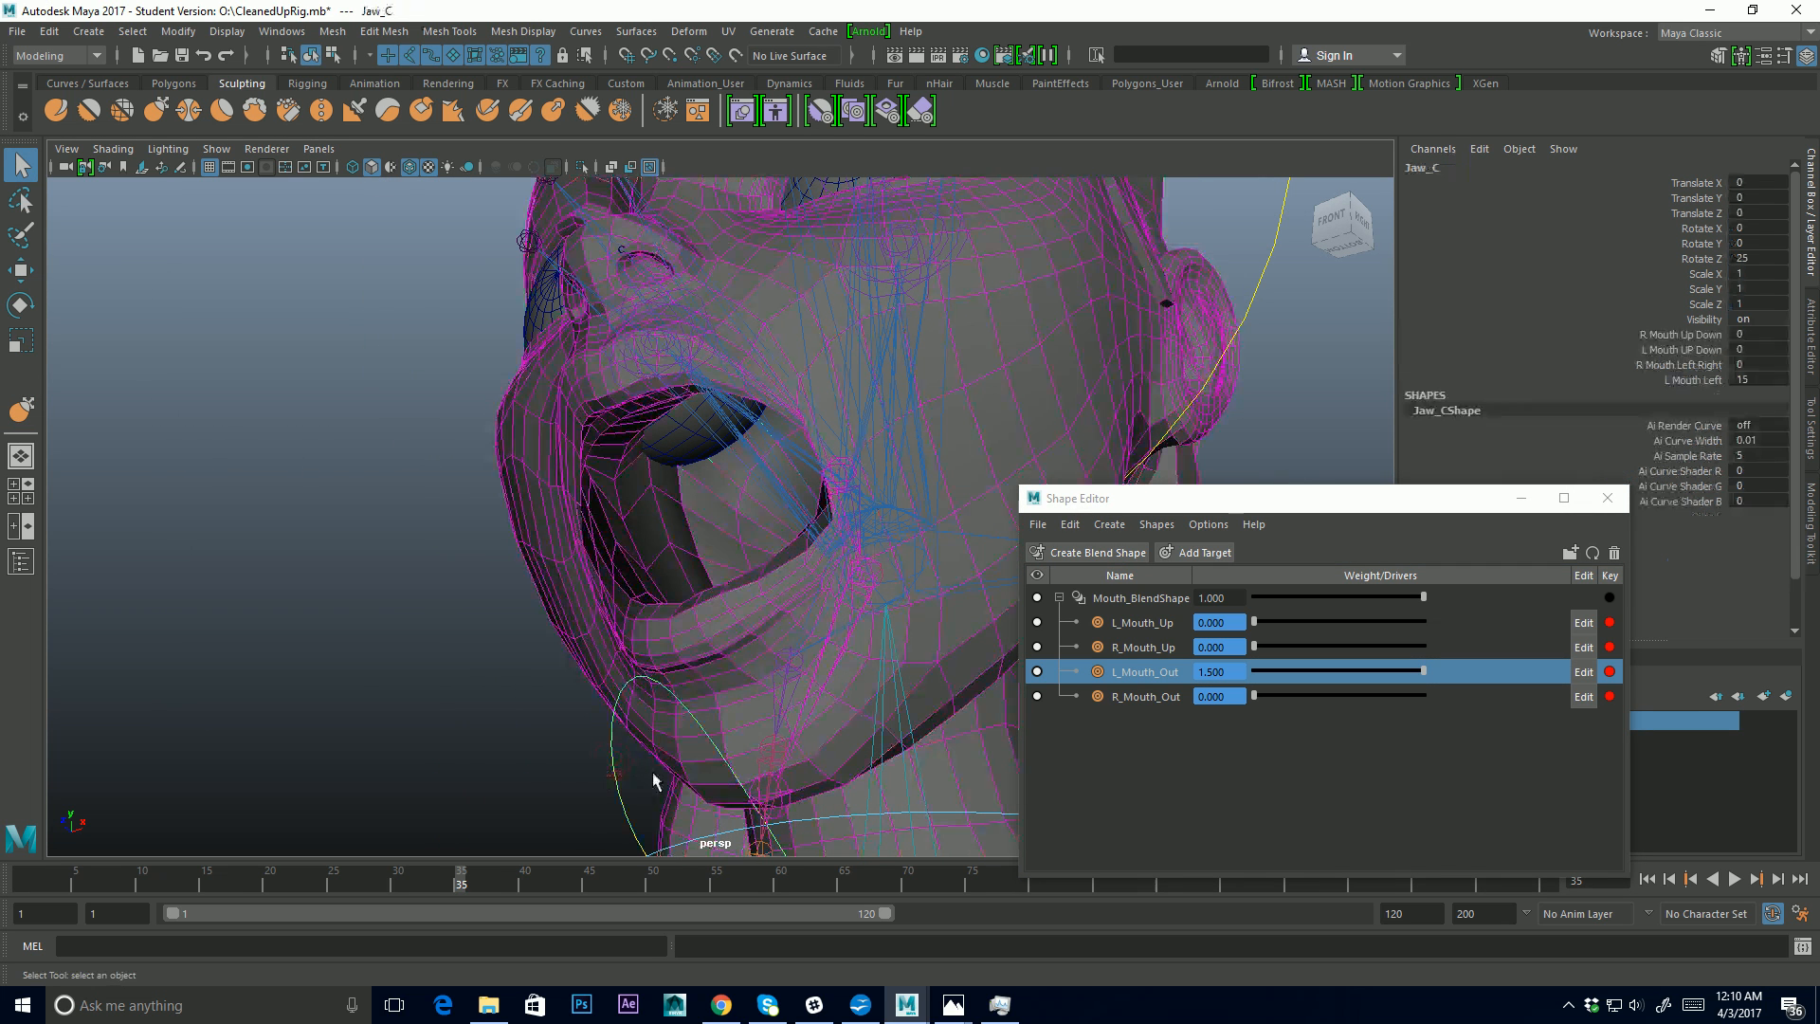
click(1697, 379)
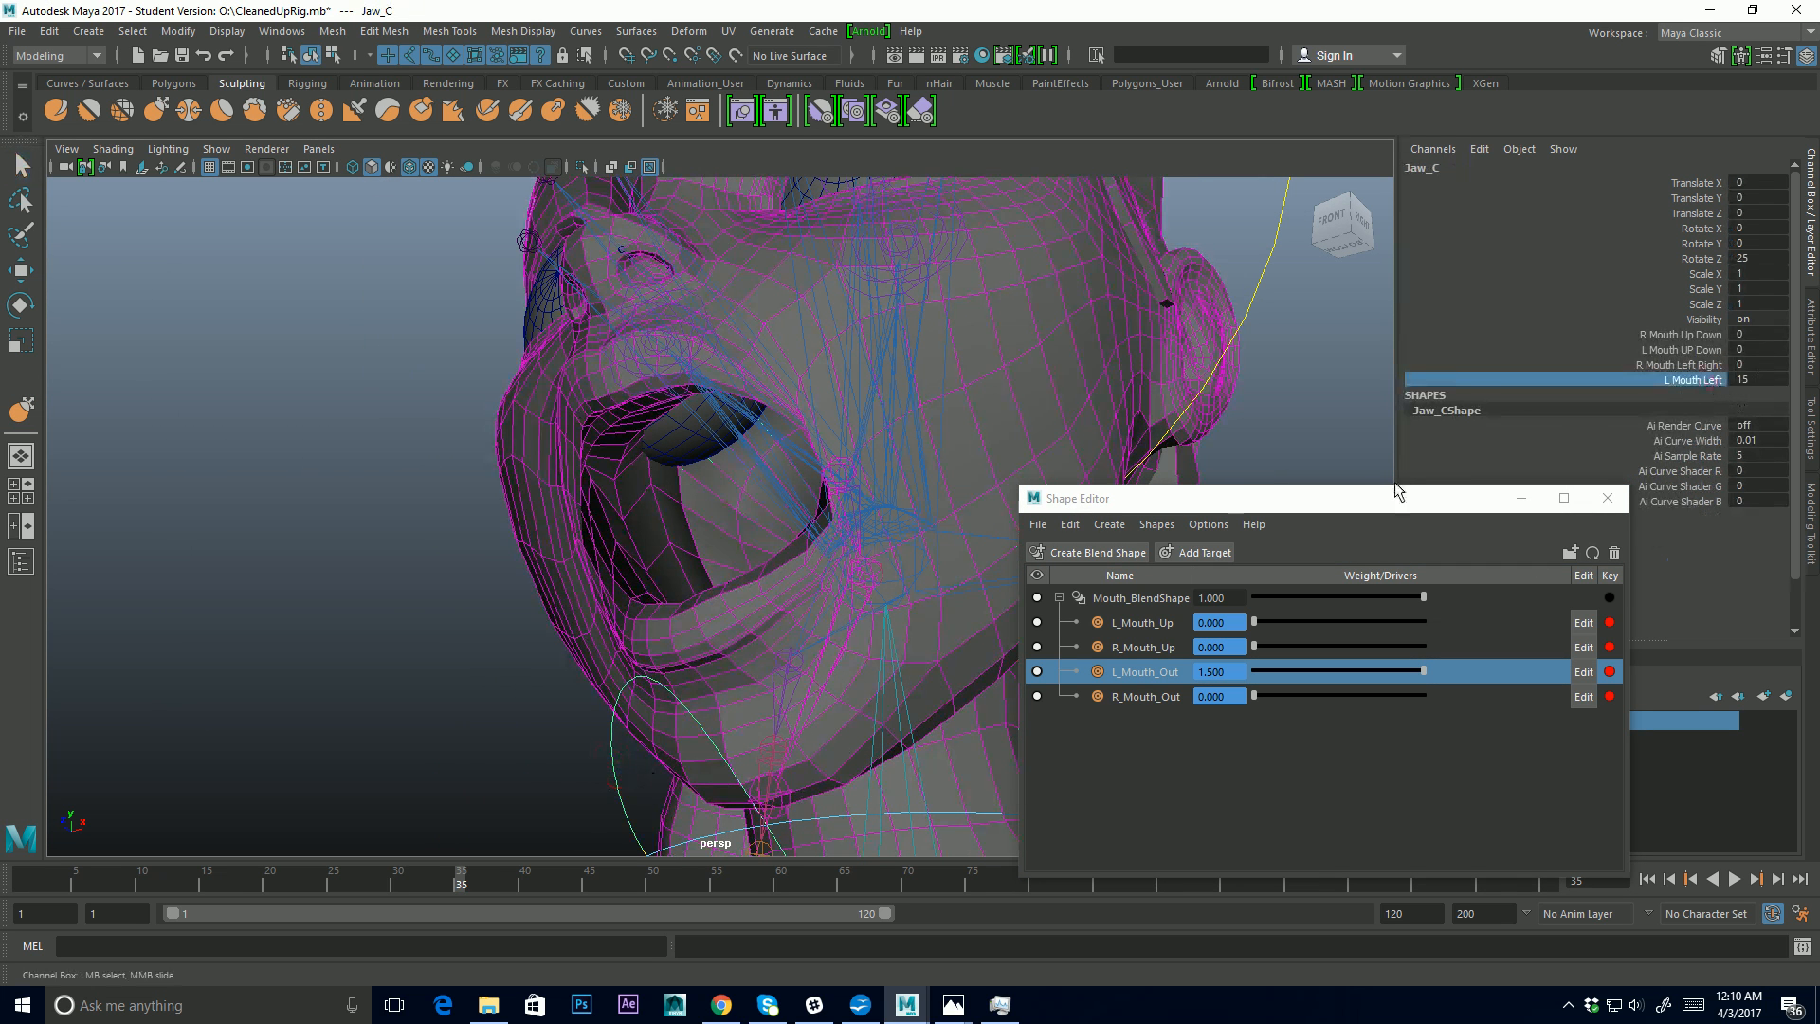
middle_drag(1331, 417, 1503, 383)
Raise Jaw_C's L Mouth UP Down to 25 and inspect the combined left mouth pose
click(1694, 353)
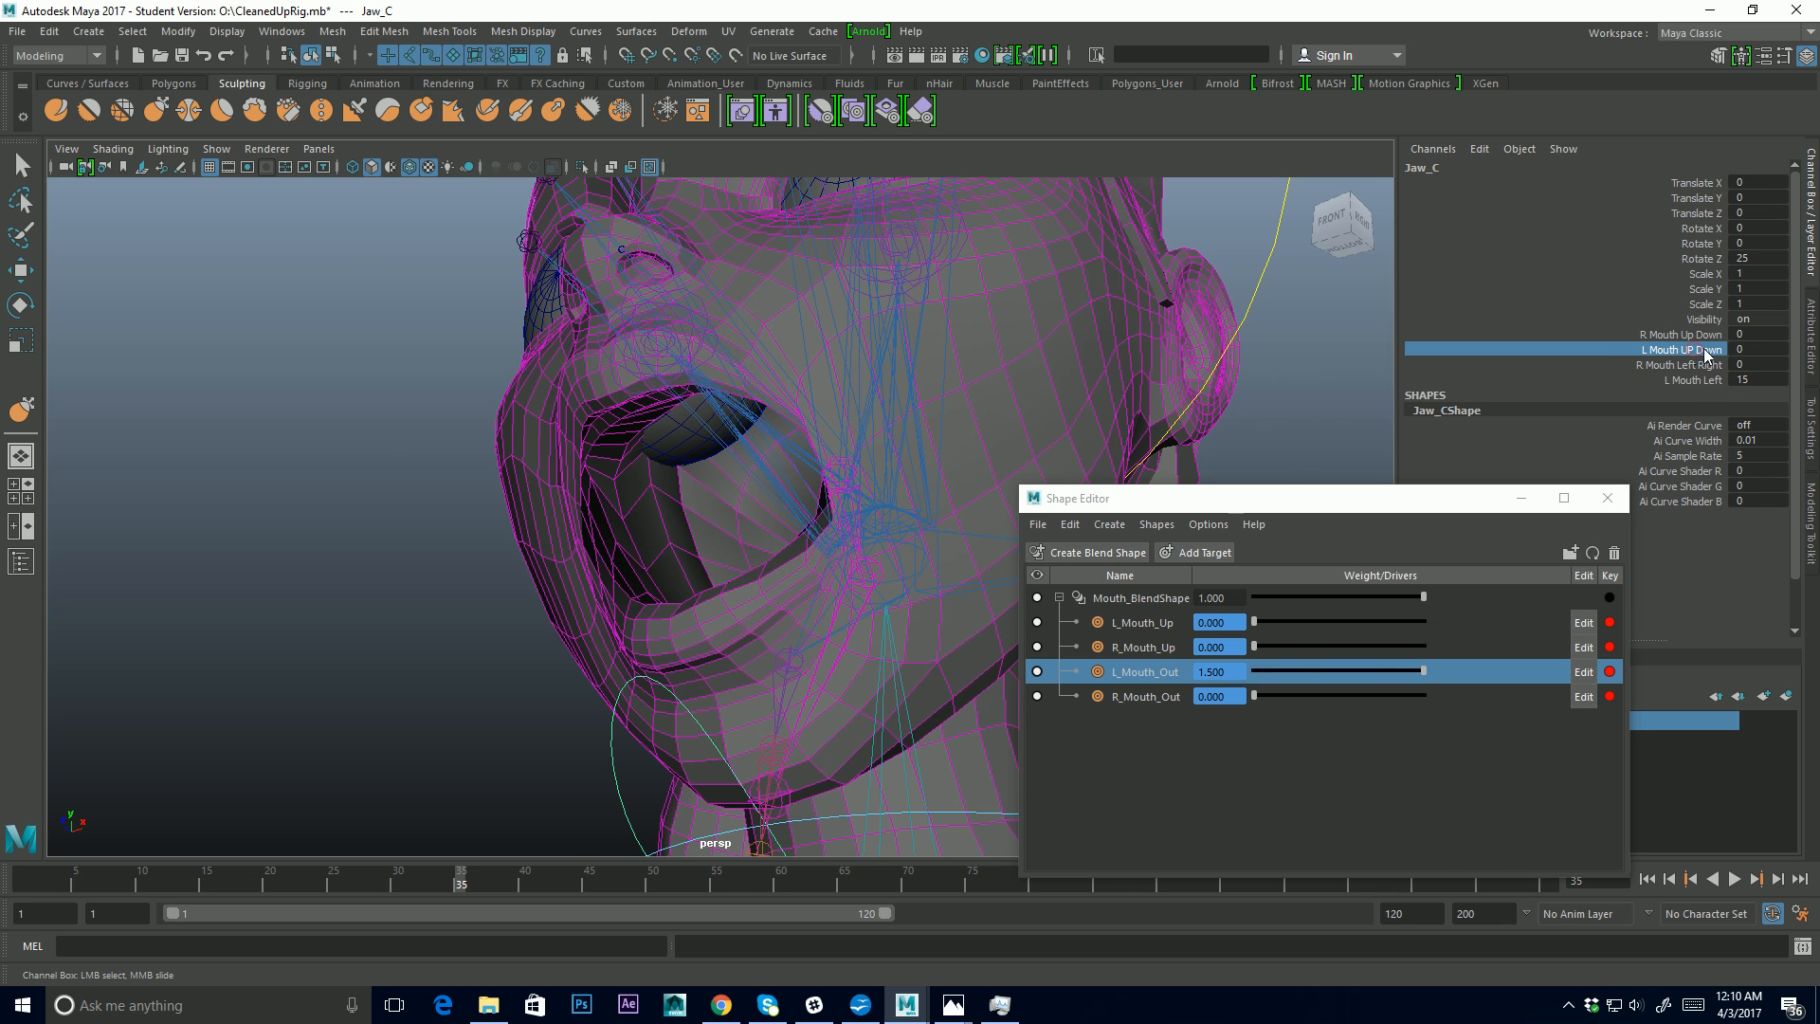
alt+drag(1061, 374, 1190, 373)
middle_drag(1141, 368, 1503, 339)
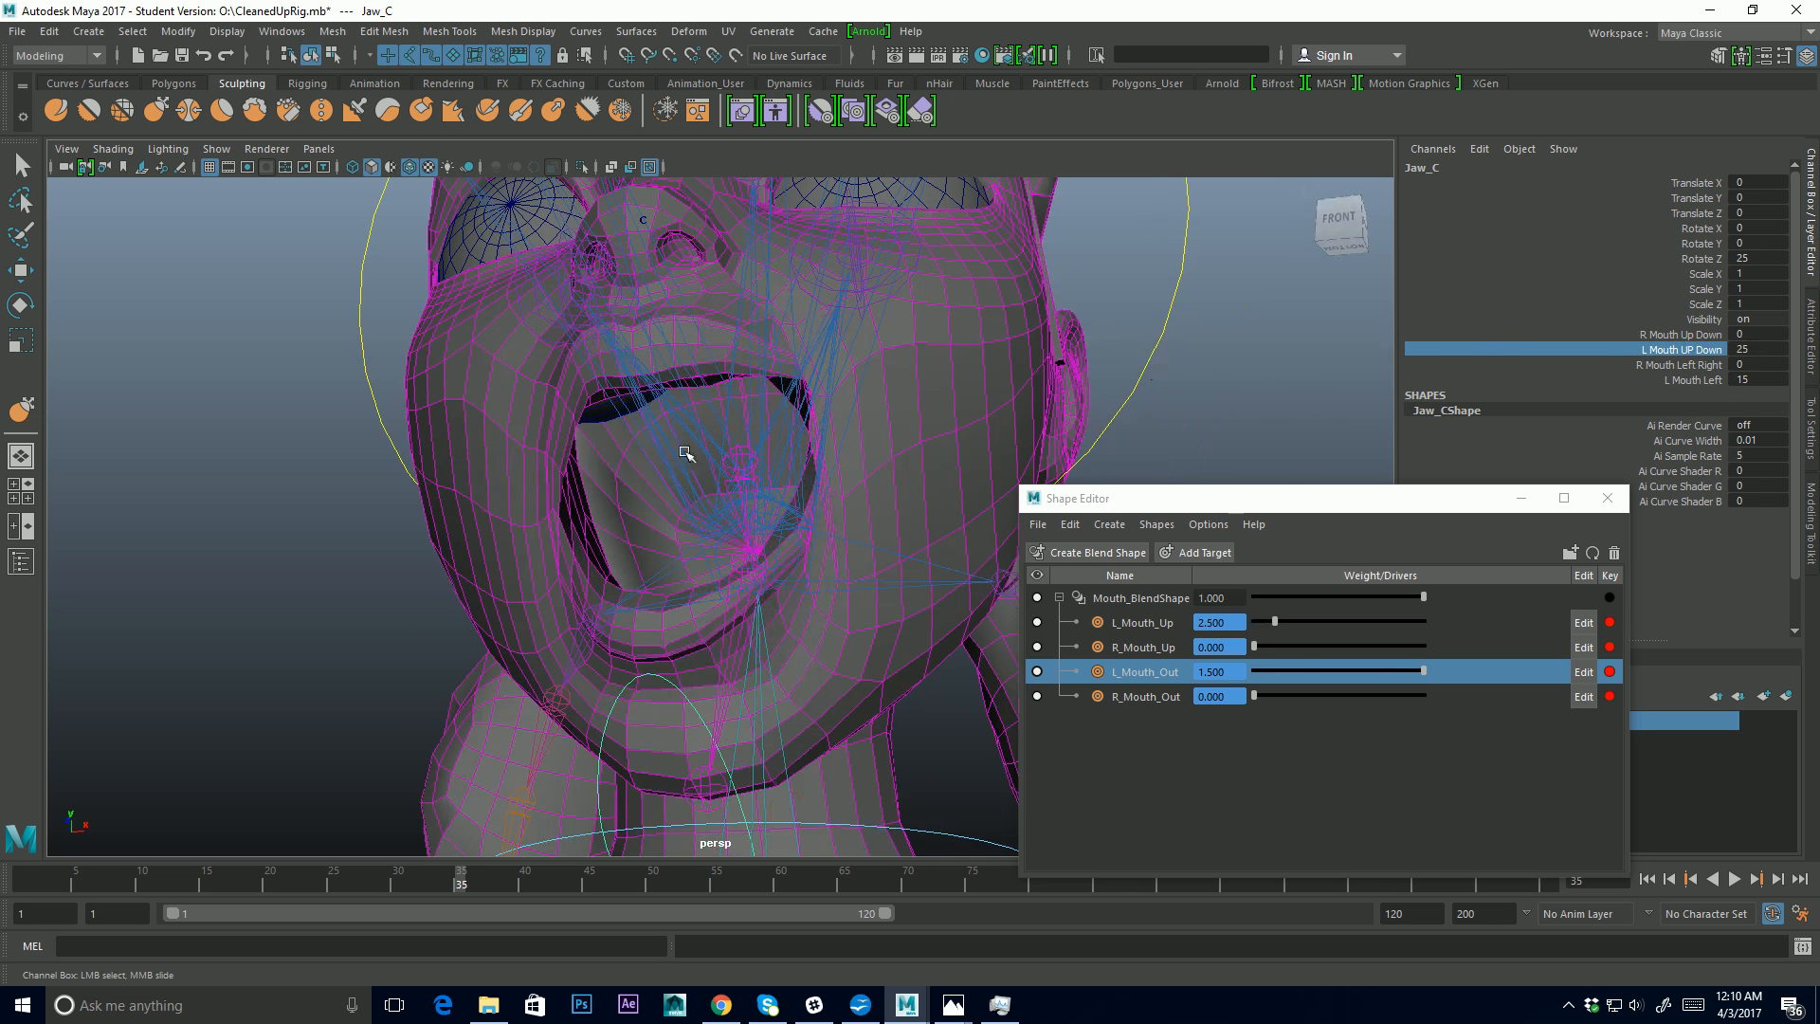
alt+drag(907, 390, 991, 411)
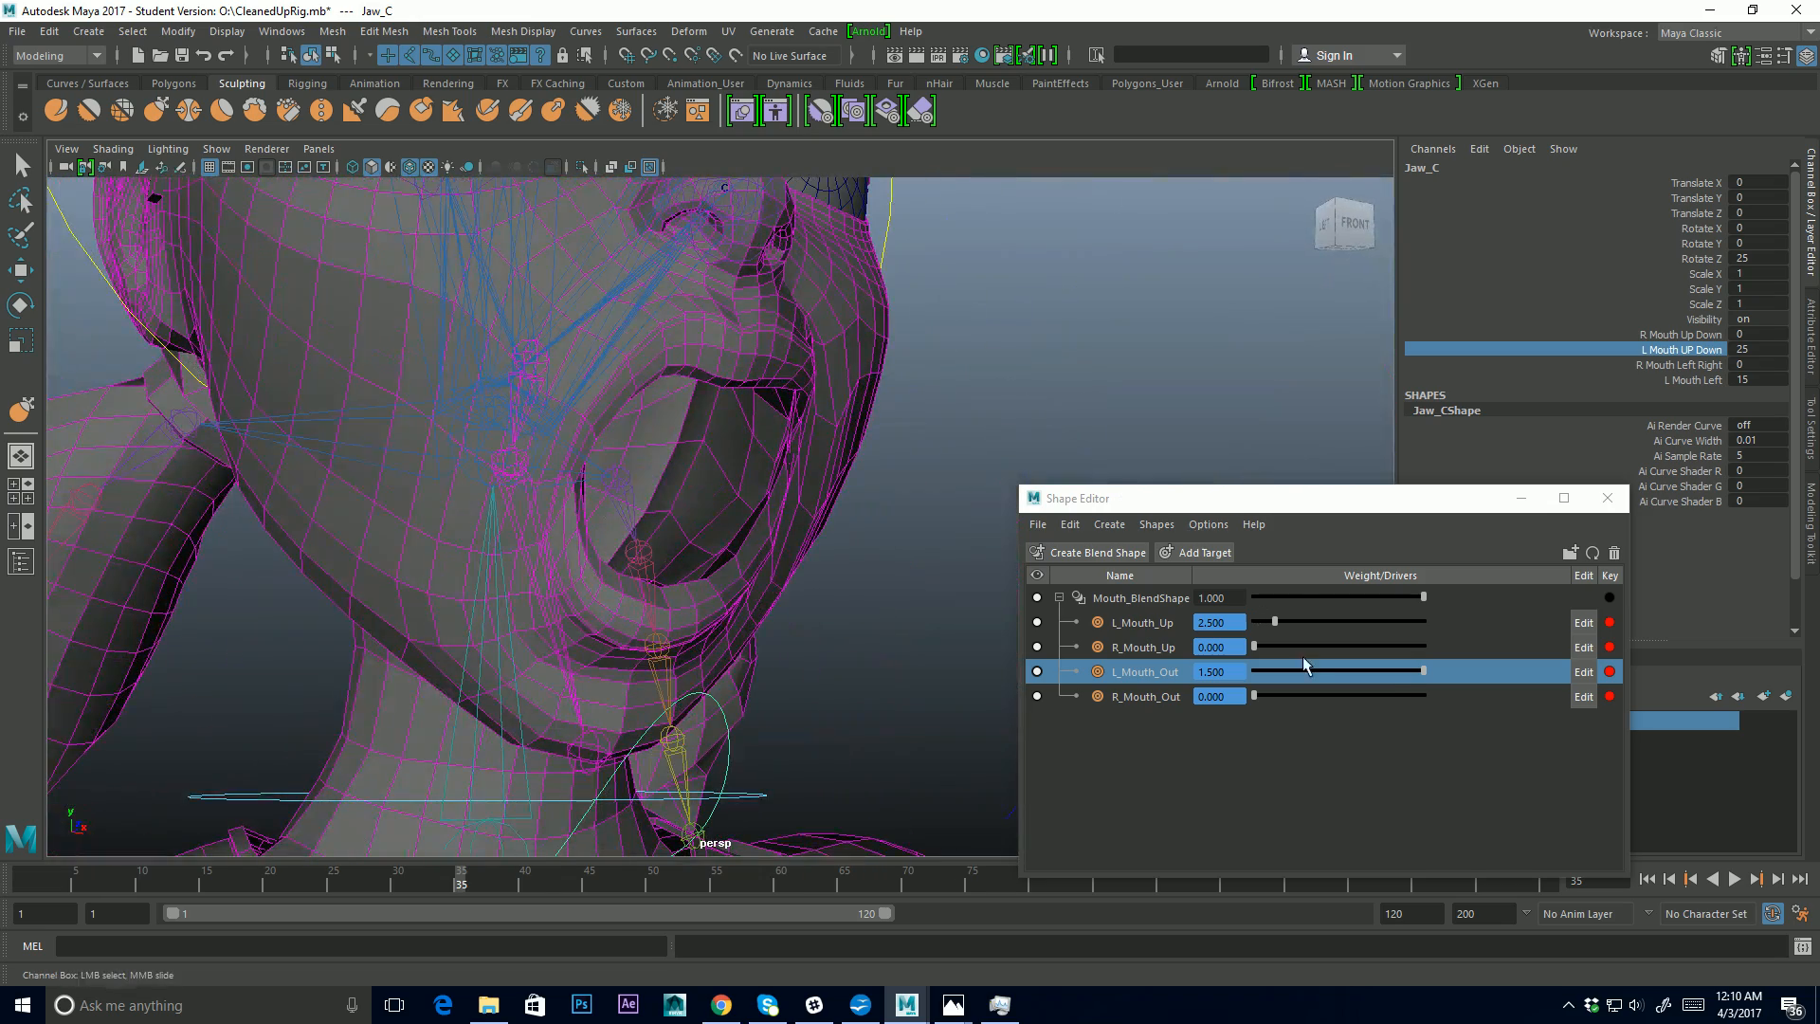
Scrub Jaw_C's L Mouth Left down past 0 and back up until L_Mouth_Out is 1.5, checking the mouth corner
click(1697, 380)
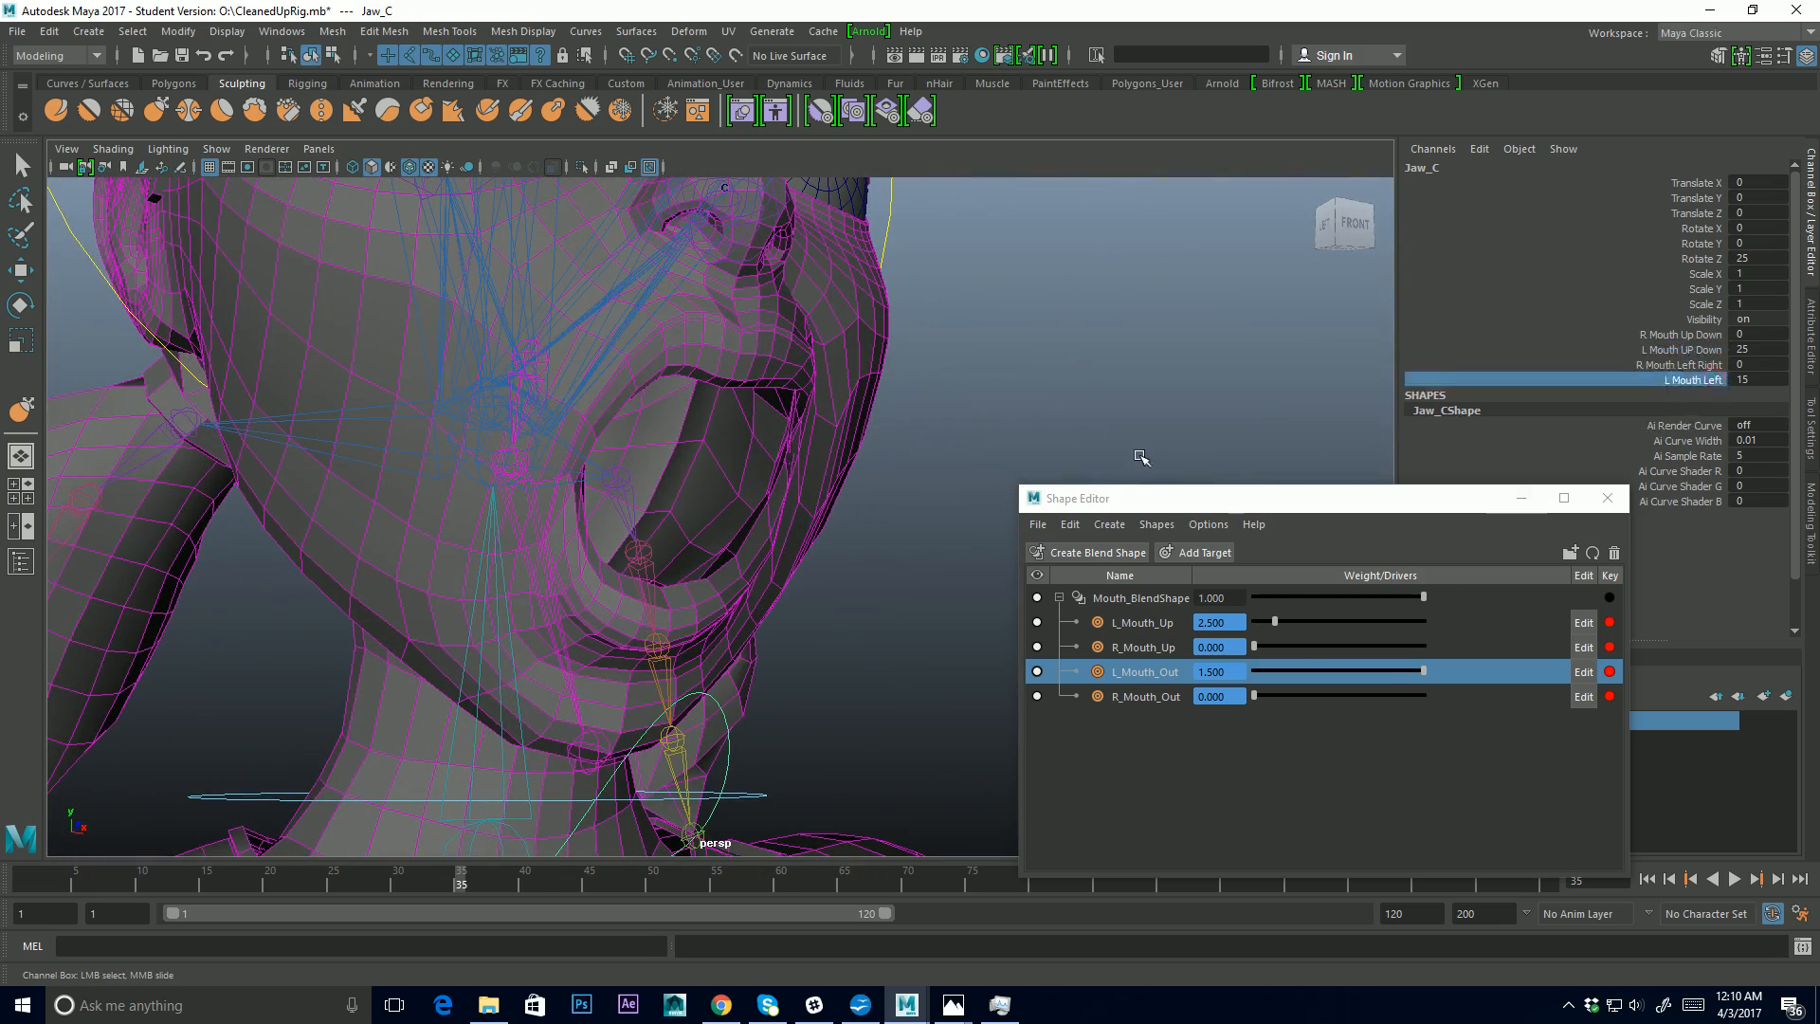
middle_drag(1143, 458, 881, 436)
alt+drag(673, 424, 1028, 392)
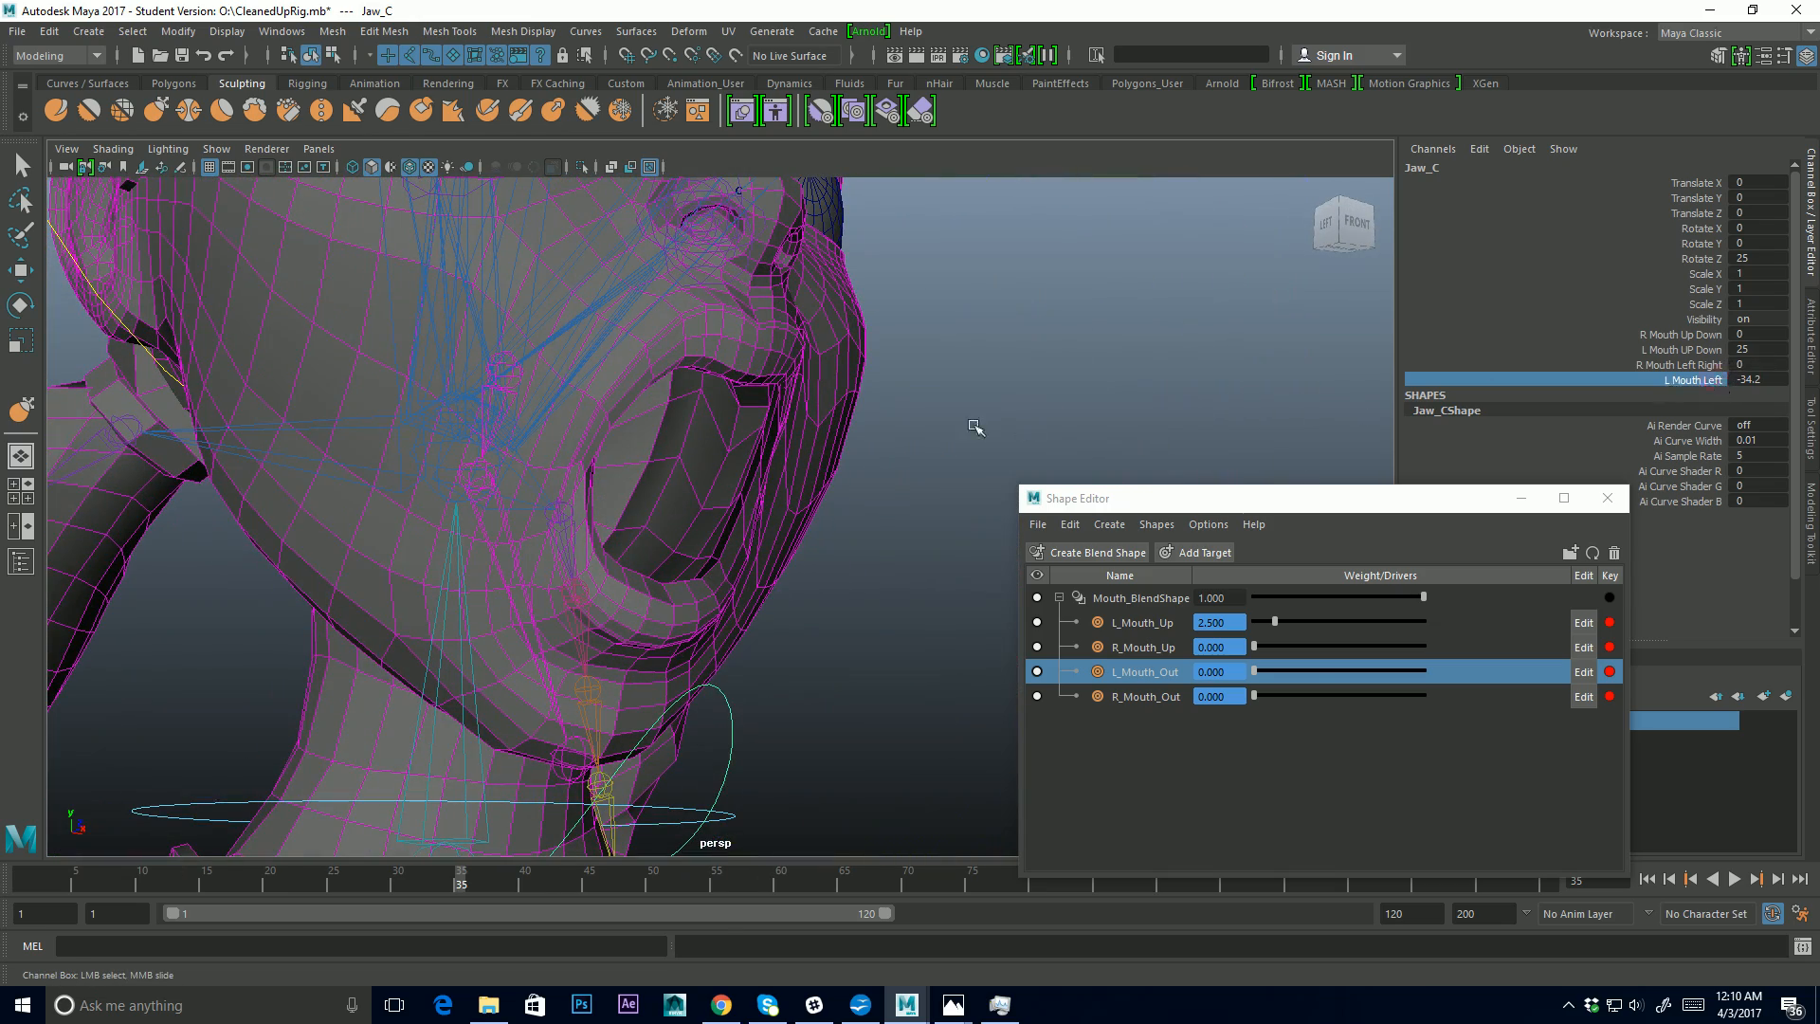
alt+drag(1059, 421, 987, 425)
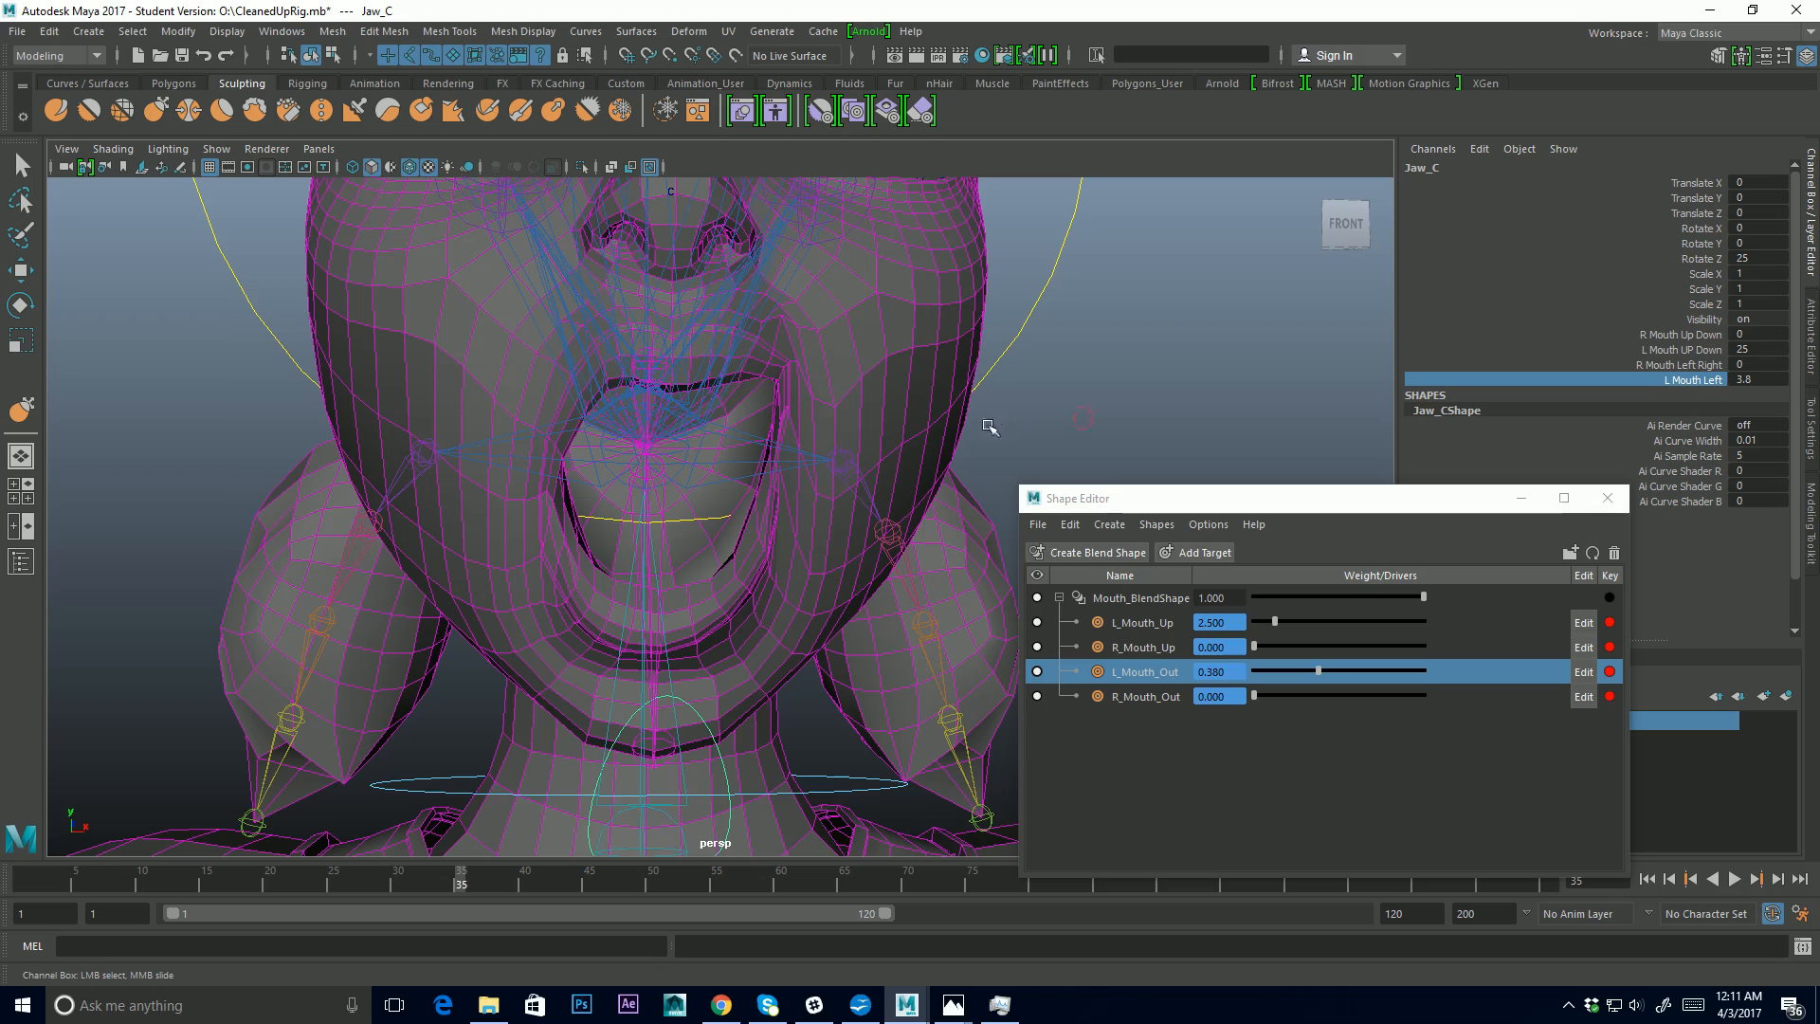
middle_drag(988, 425, 1176, 387)
alt+drag(1171, 386, 872, 447)
Select the Tesla_Body mesh, close the Shape Editor, and review the open-mouth pose from the character's side
click(785, 388)
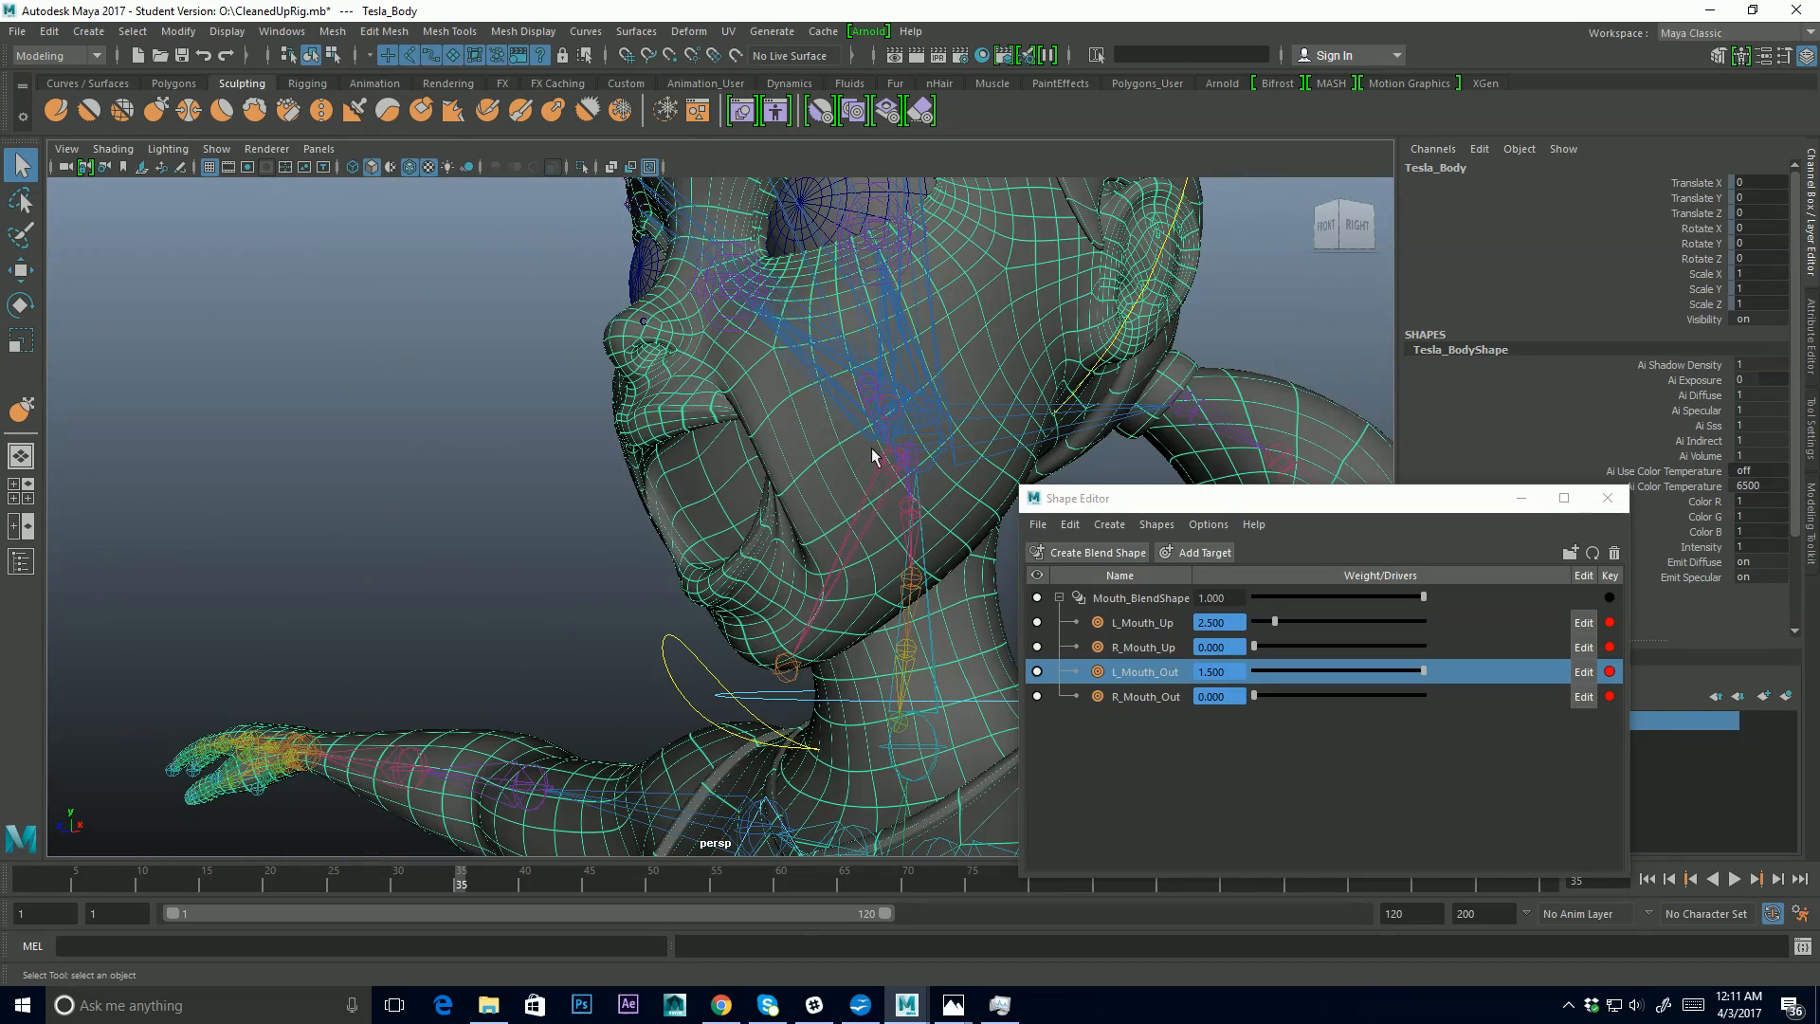
click(1608, 498)
alt+drag(1014, 503, 1192, 595)
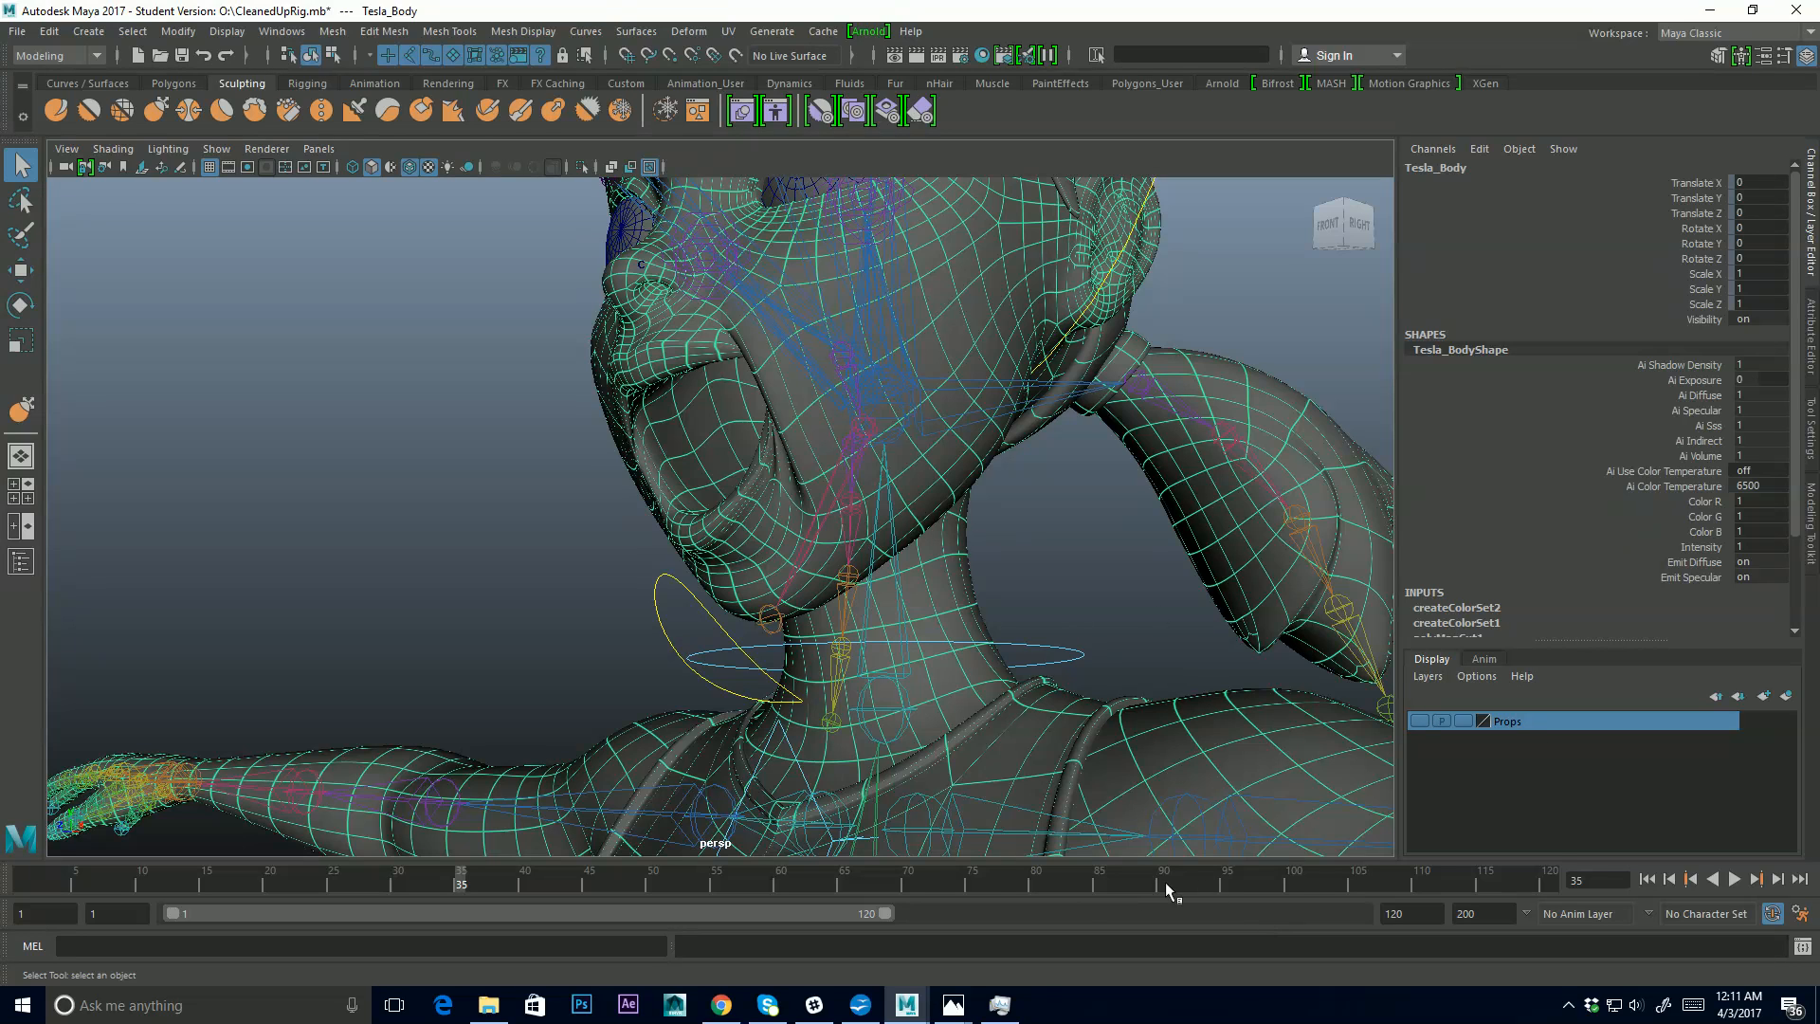
click(1568, 1005)
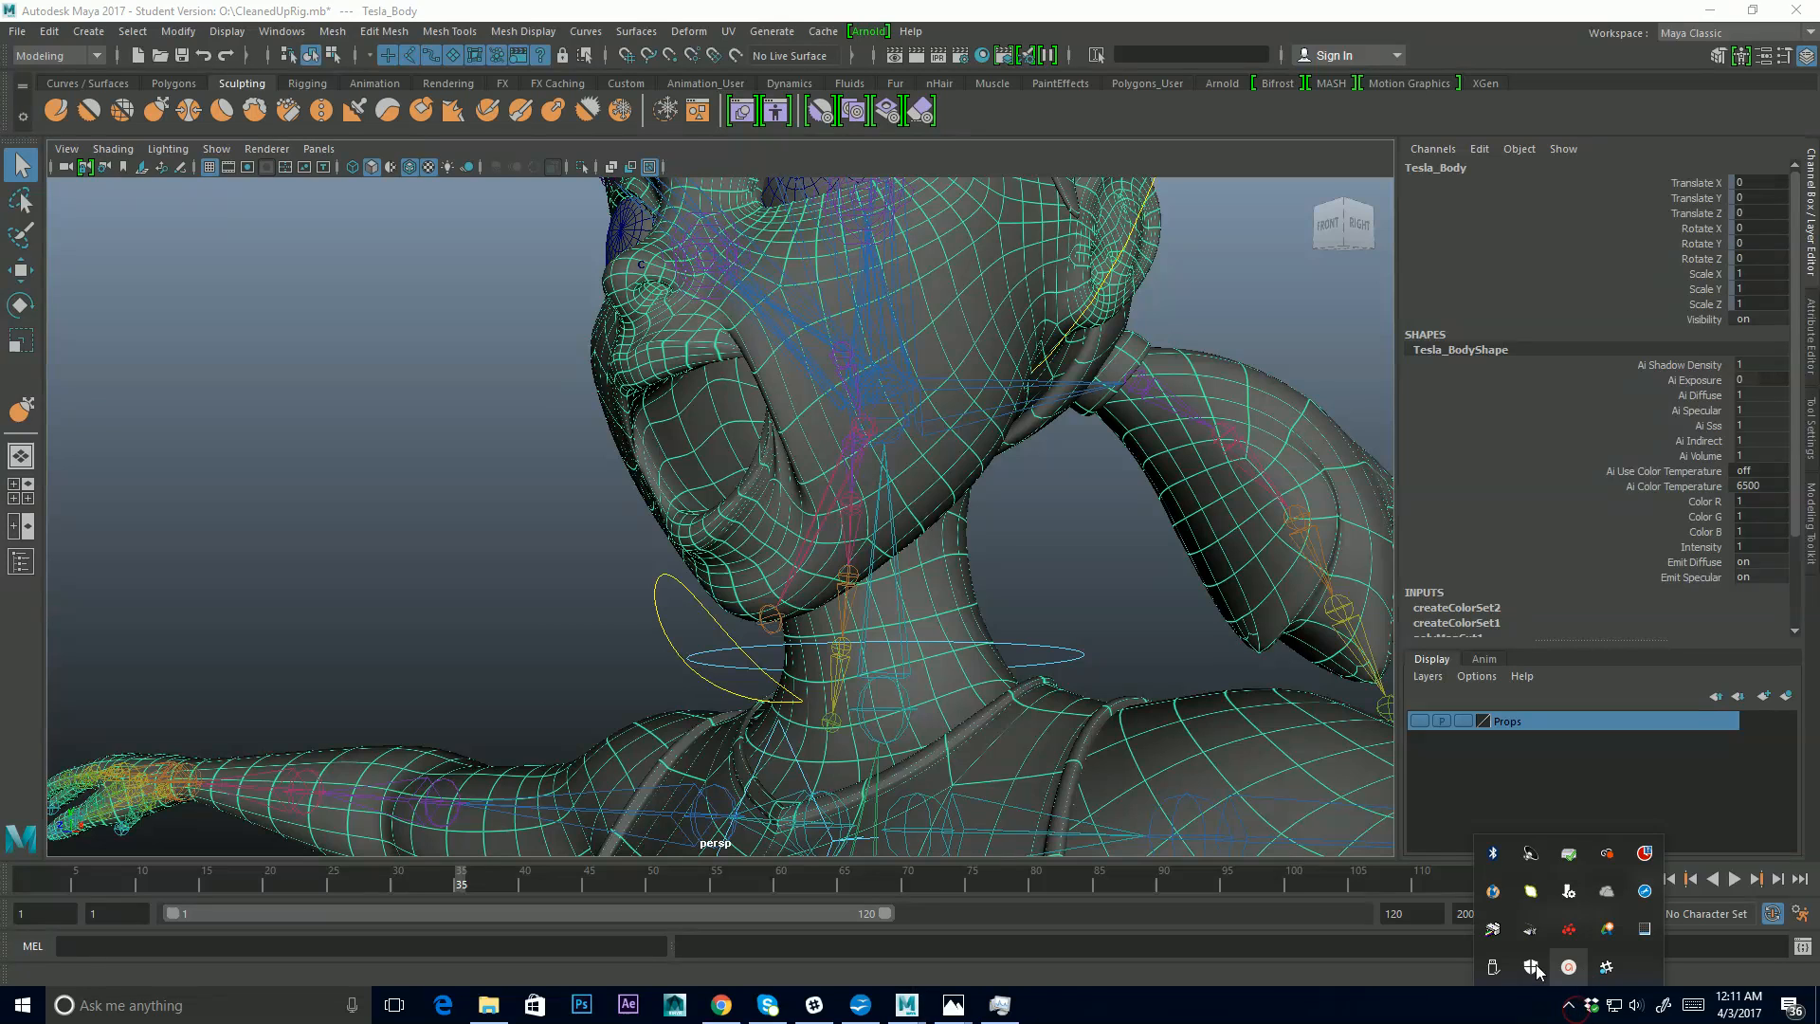